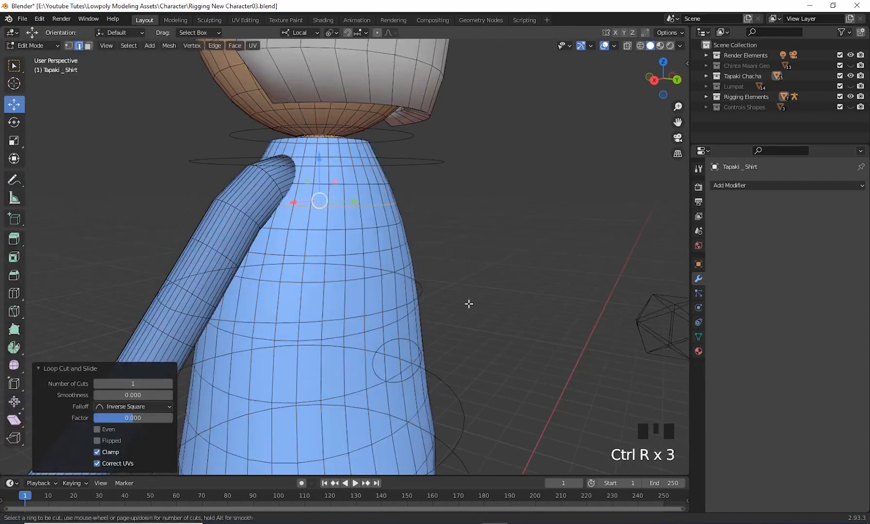
Add loop cuts around the arms of the shirt's sleeve mesh for smoother elbow bending.
{"action": "middle_click_drag", "start_coordinate": [468, 303], "coordinate": [400, 386]}
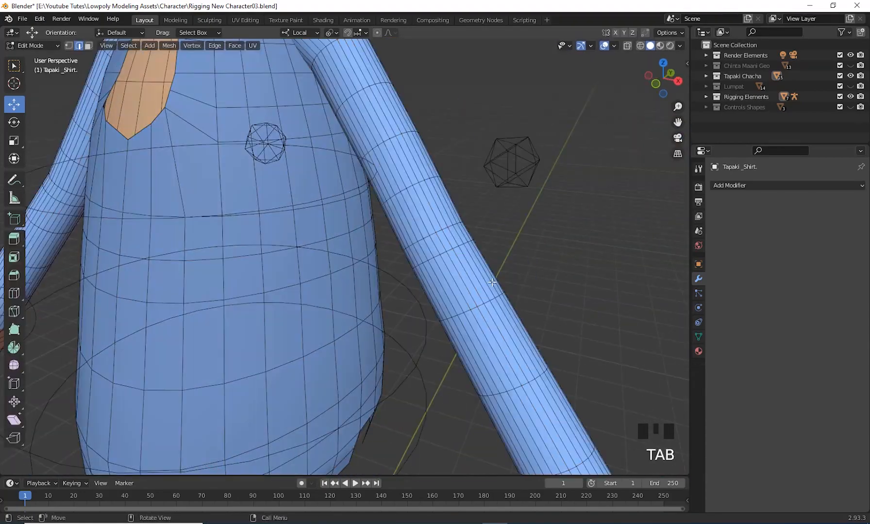
{"action": "key", "text": "ctrl+r"}
{"action": "left_click", "coordinate": [192, 262]}
{"action": "scroll", "coordinate": [287, 309], "scroll_direction": "up", "scroll_amount": 4}
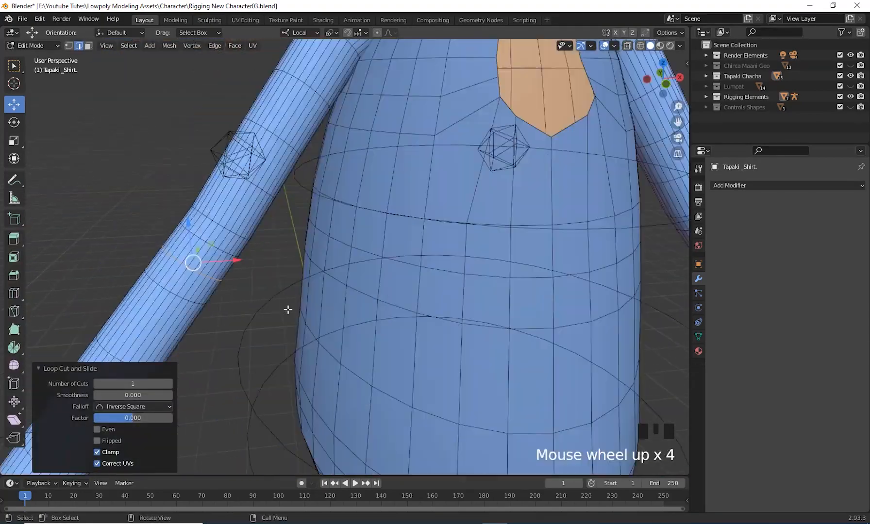
{"action": "key", "text": "ctrl+r"}
{"action": "left_click", "coordinate": [407, 184]}
{"action": "key", "text": "ctrl+r"}
{"action": "left_click", "coordinate": [510, 275]}
{"action": "middle_click_drag", "start_coordinate": [510, 276], "coordinate": [411, 292]}
Select the Tapaki_Body mesh and add extra loop cuts to it.
{"action": "key", "text": "Tab"}
{"action": "left_click", "coordinate": [412, 213]}
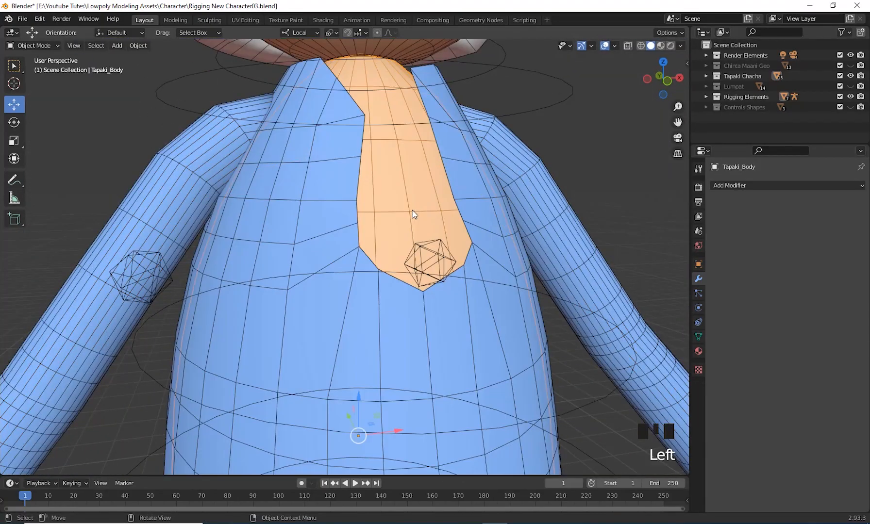
{"action": "key", "text": "Tab"}
{"action": "key", "text": "ctrl+r"}
{"action": "left_click", "coordinate": [413, 214]}
{"action": "middle_click_drag", "start_coordinate": [389, 243], "coordinate": [466, 291]}
{"action": "key", "text": "ctrl+r"}
{"action": "left_click", "coordinate": [417, 311]}
{"action": "key", "text": "Tab"}
Select the character's meshes, including the shirt and shoes, and parent them to the armature.
{"action": "middle_click_drag", "start_coordinate": [437, 340], "coordinate": [402, 282]}
{"action": "left_click", "coordinate": [399, 291], "text": "shift"}
{"action": "left_click", "coordinate": [402, 418], "text": "shift"}
{"action": "middle_click_drag", "start_coordinate": [402, 418], "coordinate": [394, 214], "text": "shift"}
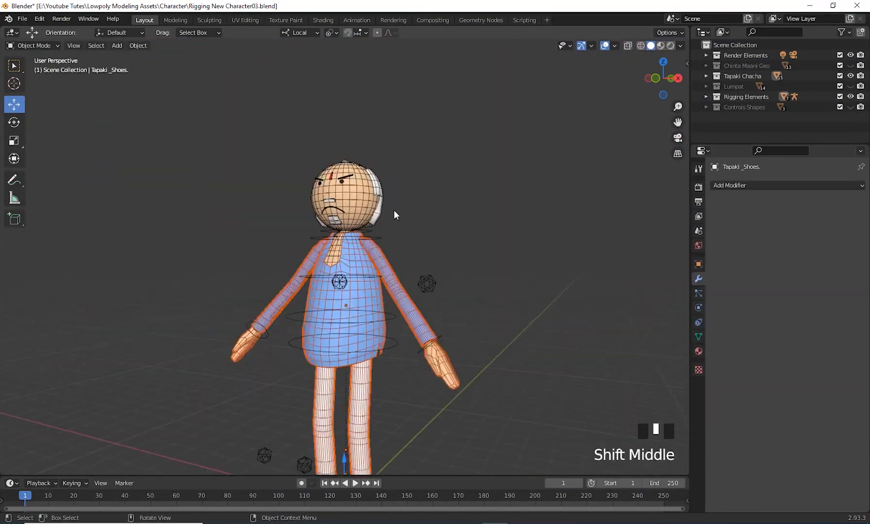
{"action": "scroll", "coordinate": [394, 213], "scroll_direction": "up", "scroll_amount": 3}
{"action": "key", "text": "ctrl+p"}
{"action": "left_click", "coordinate": [406, 354]}
Test the mesh deformation by moving a rig control in Pose Mode, and undo the move.
{"action": "key", "text": "ctrl+Tab"}
{"action": "key", "text": "g"}
{"action": "middle_click_drag", "start_coordinate": [406, 358], "coordinate": [486, 258]}
{"action": "left_click", "coordinate": [408, 295]}
{"action": "key", "text": "g"}
{"action": "key", "text": "g"}
{"action": "left_click", "coordinate": [485, 258]}
{"action": "scroll", "coordinate": [396, 286], "scroll_direction": "up", "scroll_amount": 6}
{"action": "scroll", "coordinate": [396, 285], "scroll_direction": "down", "scroll_amount": 5}
{"action": "key", "text": "ctrl+z"}
Leave Pose Mode, hide the shirt sleeves and select the Tapaki_Hands mesh underneath.
{"action": "middle_click_drag", "start_coordinate": [396, 285], "coordinate": [544, 165], "text": "shift"}
{"action": "key", "text": "ctrl+Tab"}
{"action": "left_click", "coordinate": [440, 243]}
{"action": "key", "text": "shift+h"}
{"action": "key", "text": "h"}
{"action": "left_click", "coordinate": [480, 296]}
Add loop cuts around the elbow areas of the Tapaki_Hands mesh.
{"action": "scroll", "coordinate": [448, 244], "scroll_direction": "up", "scroll_amount": 2}
{"action": "key", "text": "Tab"}
{"action": "key", "text": "ctrl+r"}
{"action": "left_click", "coordinate": [444, 211]}
{"action": "key", "text": "ctrl+r"}
{"action": "middle_click_drag", "start_coordinate": [368, 233], "coordinate": [417, 253]}
{"action": "scroll", "coordinate": [271, 269], "scroll_direction": "up", "scroll_amount": 1}
{"action": "left_click", "coordinate": [272, 270]}
{"action": "left_click", "coordinate": [282, 266]}
{"action": "middle_click_drag", "start_coordinate": [282, 266], "coordinate": [369, 196]}
{"action": "key", "text": "ctrl+r"}
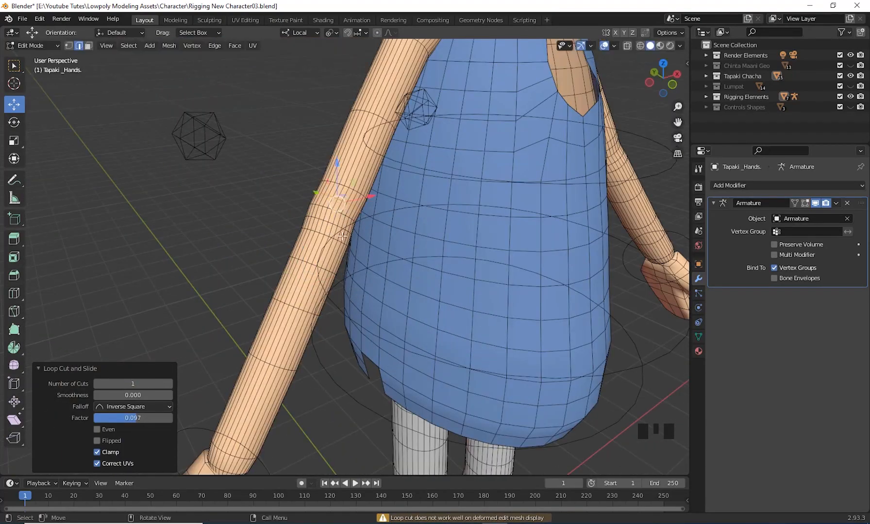
{"action": "scroll", "coordinate": [369, 246], "scroll_direction": "down", "scroll_amount": 4}
{"action": "middle_click_drag", "start_coordinate": [369, 246], "coordinate": [389, 243]}
{"action": "key", "text": "Tab"}
Unhide the shirt sleeves and return the armature to Pose Mode.
{"action": "left_click", "coordinate": [496, 298]}
{"action": "key", "text": "ctrl+Tab"}
{"action": "middle_click_drag", "start_coordinate": [549, 326], "coordinate": [500, 279]}
{"action": "key", "text": "Tab"}
{"action": "scroll", "coordinate": [485, 310], "scroll_direction": "down", "scroll_amount": 2}
{"action": "middle_click_drag", "start_coordinate": [412, 301], "coordinate": [476, 330]}
{"action": "key", "text": "ctrl+Tab"}
{"action": "left_click", "coordinate": [473, 317]}
{"action": "key", "text": "shift+h"}
{"action": "key", "text": "alt+h"}
{"action": "left_click", "coordinate": [466, 294]}
{"action": "key", "text": "ctrl+Tab"}
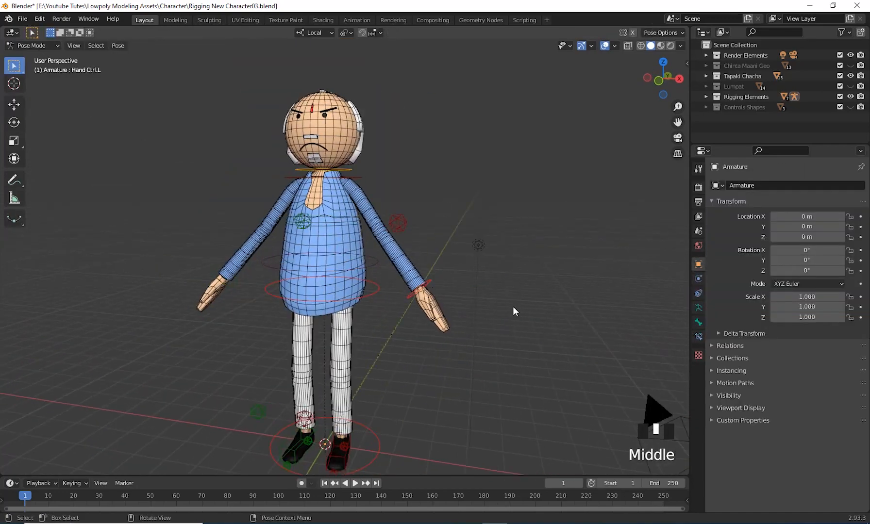
Display only the armature's second bone layer, which holds the deform bones.
{"action": "scroll", "coordinate": [394, 295], "scroll_direction": "up", "scroll_amount": 5}
{"action": "scroll", "coordinate": [394, 295], "scroll_direction": "down", "scroll_amount": 6}
{"action": "middle_click_drag", "start_coordinate": [394, 310], "coordinate": [419, 354], "text": "shift"}
{"action": "key", "text": "Tab"}
{"action": "middle_click_drag", "start_coordinate": [420, 194], "coordinate": [417, 170]}
{"action": "key", "text": "Tab"}
{"action": "left_click", "coordinate": [697, 322]}
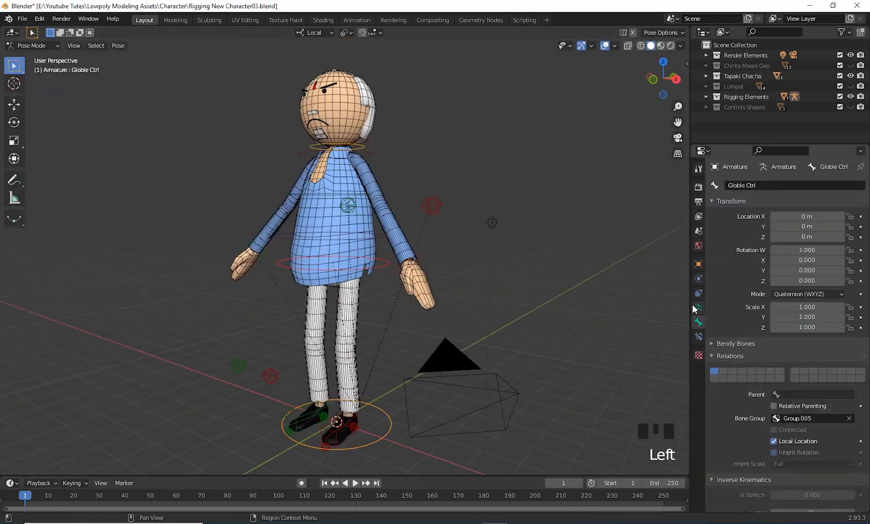
{"action": "left_click", "coordinate": [697, 307]}
{"action": "left_click", "coordinate": [723, 241]}
Set the armature's viewport display type to Stick.
{"action": "middle_click_drag", "start_coordinate": [359, 327], "coordinate": [412, 311]}
{"action": "scroll", "coordinate": [412, 310], "scroll_direction": "up", "scroll_amount": 4}
{"action": "left_click", "coordinate": [812, 441]}
{"action": "left_click", "coordinate": [805, 469]}
{"action": "middle_click_drag", "start_coordinate": [485, 291], "coordinate": [514, 296]}
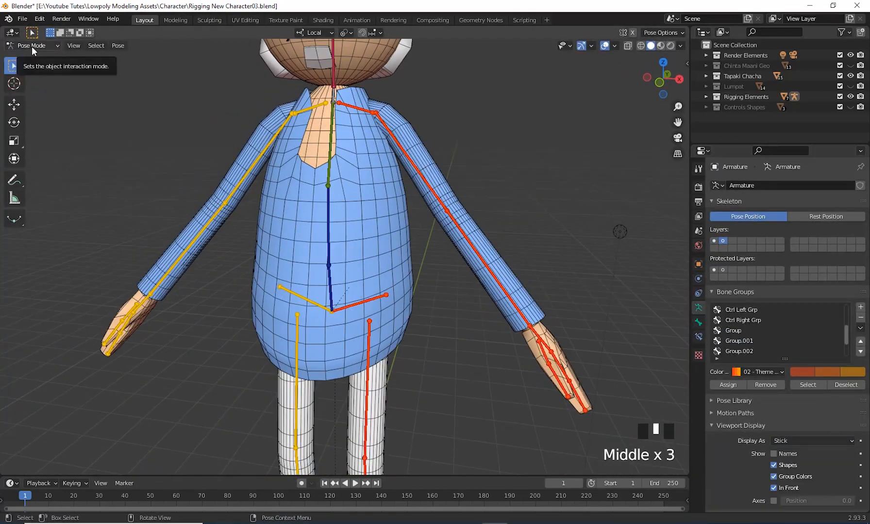
Return to Object Mode, select the armature together with the shirt torso, and enter Weight Paint mode.
{"action": "left_click", "coordinate": [31, 47]}
{"action": "left_click", "coordinate": [32, 57]}
{"action": "left_click", "coordinate": [418, 173]}
{"action": "middle_click_drag", "start_coordinate": [417, 172], "coordinate": [408, 203]}
{"action": "scroll", "coordinate": [398, 237], "scroll_direction": "down", "scroll_amount": 2}
{"action": "left_click", "coordinate": [398, 237], "text": "shift"}
{"action": "key", "text": "ctrl+Tab"}
{"action": "scroll", "coordinate": [528, 213], "scroll_direction": "up", "scroll_amount": 3}
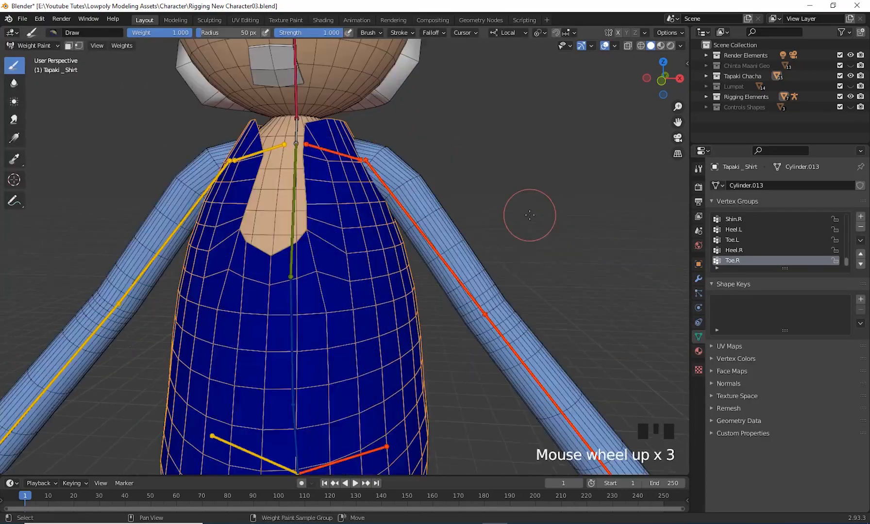
Go through the left arm bones and erase their influence on the shirt torso with weight 0.
{"action": "mouse_move", "coordinate": [528, 214]}
{"action": "middle_mouse_down"}
{"action": "mouse_move", "coordinate": [640, 471]}
{"action": "mouse_move", "coordinate": [316, 262]}
{"action": "middle_mouse_up"}
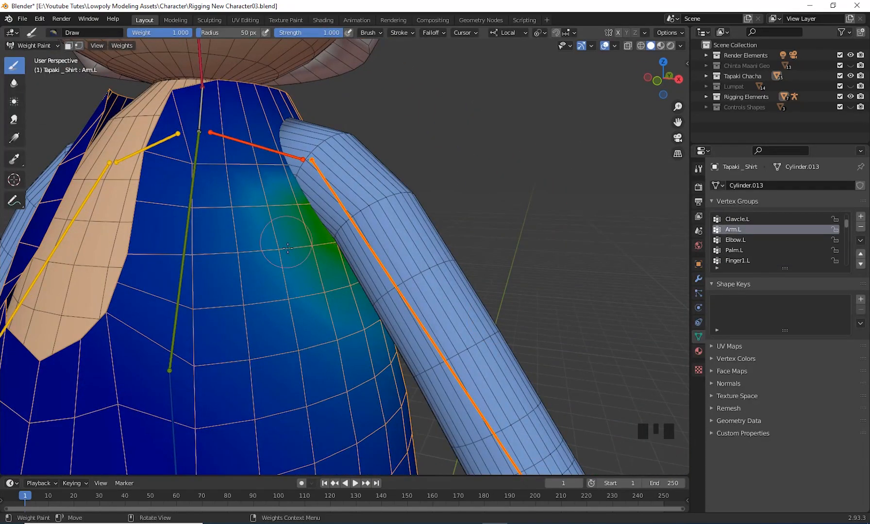
{"action": "scroll", "coordinate": [345, 296], "scroll_direction": "down", "scroll_amount": 3}
{"action": "middle_click_drag", "start_coordinate": [345, 296], "coordinate": [340, 286]}
{"action": "scroll", "coordinate": [340, 286], "scroll_direction": "down", "scroll_amount": 2}
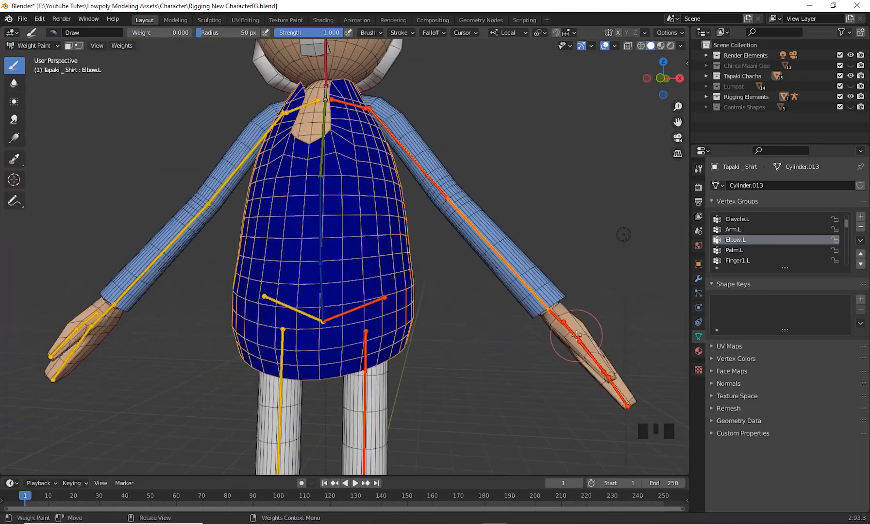
Select the Thigh.R bone and start erasing its weights on the shirt's lower part with weight 0.
{"action": "left_click", "coordinate": [335, 281], "text": "ctrl"}
{"action": "left_click", "coordinate": [292, 364], "text": "ctrl"}
{"action": "middle_click_drag", "start_coordinate": [233, 361], "coordinate": [321, 372]}
{"action": "scroll", "coordinate": [320, 359], "scroll_direction": "up", "scroll_amount": 2}
{"action": "left_click_drag", "start_coordinate": [153, 32], "coordinate": [163, 32]}
{"action": "left_click", "coordinate": [312, 279]}
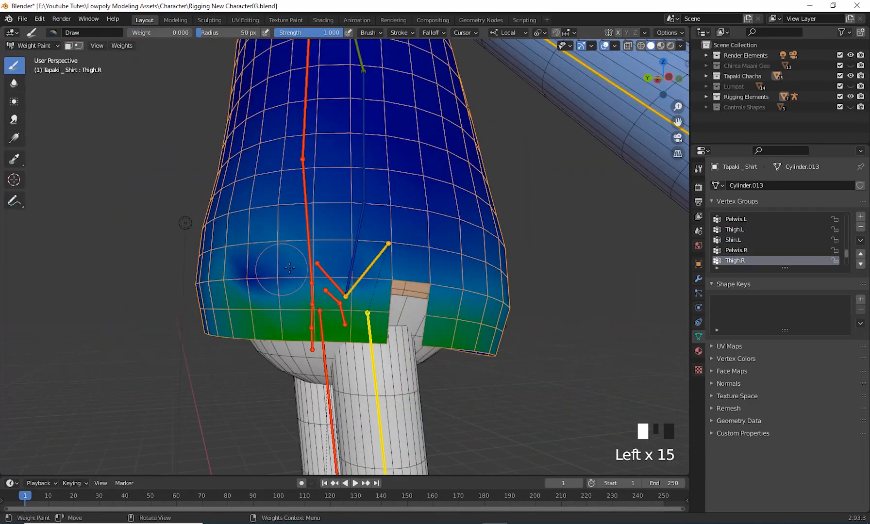
Continue erasing the Thigh.R weights around the shirt's hem.
{"action": "left_click_drag", "start_coordinate": [541, 233], "coordinate": [594, 235], "text": "alt"}
{"action": "key", "text": "ctrl+z"}
{"action": "left_click_drag", "start_coordinate": [528, 216], "coordinate": [565, 217], "text": "alt"}
{"action": "mouse_move", "coordinate": [565, 216]}
{"action": "middle_mouse_down"}
{"action": "mouse_move", "coordinate": [436, 243]}
{"action": "mouse_move", "coordinate": [359, 233]}
{"action": "middle_mouse_up"}
{"action": "mouse_move", "coordinate": [340, 233]}
{"action": "left_mouse_down"}
{"action": "mouse_move", "coordinate": [287, 266]}
{"action": "mouse_move", "coordinate": [504, 233]}
{"action": "left_mouse_up"}
{"action": "middle_click_drag", "start_coordinate": [504, 252], "coordinate": [379, 262]}
Erase the remaining Thigh.R weights from the shirt using the Draw brush with a 111 px radius.
{"action": "left_click", "coordinate": [14, 84]}
{"action": "scroll", "coordinate": [417, 272], "scroll_direction": "down", "scroll_amount": 2}
{"action": "middle_click_drag", "start_coordinate": [486, 301], "coordinate": [602, 300]}
{"action": "left_click", "coordinate": [14, 66]}
{"action": "scroll", "coordinate": [366, 294], "scroll_direction": "down", "scroll_amount": 5}
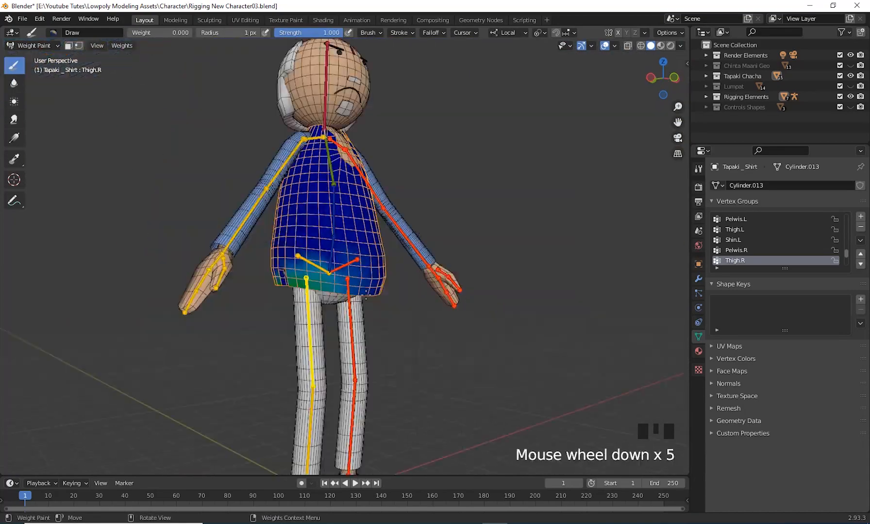
{"action": "scroll", "coordinate": [366, 295], "scroll_direction": "up", "scroll_amount": 3}
{"action": "left_click", "coordinate": [310, 296]}
{"action": "middle_click_drag", "start_coordinate": [340, 320], "coordinate": [349, 243]}
{"action": "scroll", "coordinate": [349, 273], "scroll_direction": "up", "scroll_amount": 3}
{"action": "left_click", "coordinate": [349, 274]}
{"action": "mouse_move", "coordinate": [388, 274]}
{"action": "middle_mouse_down"}
{"action": "mouse_move", "coordinate": [507, 274]}
{"action": "mouse_move", "coordinate": [388, 311]}
{"action": "middle_mouse_up"}
{"action": "left_click", "coordinate": [383, 375]}
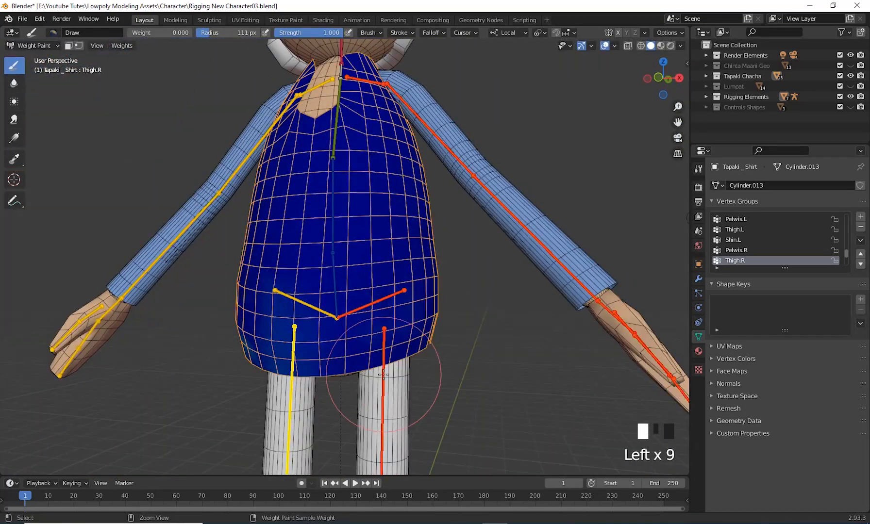
Select the Thigh.L bone and erase its weights from the shirt's lower part with weight 0.
{"action": "left_click", "coordinate": [384, 375], "text": "ctrl"}
{"action": "middle_click_drag", "start_coordinate": [466, 310], "coordinate": [204, 272]}
{"action": "scroll", "coordinate": [330, 310], "scroll_direction": "up", "scroll_amount": 3}
{"action": "left_click_drag", "start_coordinate": [418, 369], "coordinate": [349, 301]}
{"action": "middle_click_drag", "start_coordinate": [350, 330], "coordinate": [321, 276]}
{"action": "scroll", "coordinate": [321, 276], "scroll_direction": "up", "scroll_amount": 1}
{"action": "left_click_drag", "start_coordinate": [341, 357], "coordinate": [300, 165]}
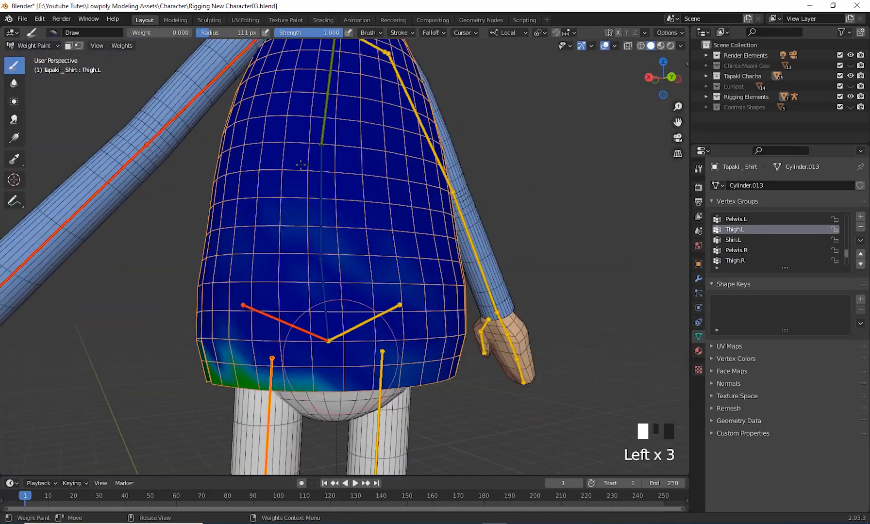
{"action": "middle_click_drag", "start_coordinate": [300, 233], "coordinate": [339, 165]}
{"action": "left_click_drag", "start_coordinate": [339, 233], "coordinate": [408, 307]}
{"action": "middle_click_drag", "start_coordinate": [408, 291], "coordinate": [359, 301]}
Change the brush's falloff setting and paint out the leftover Thigh.L weights along the shirt's hem.
{"action": "left_click", "coordinate": [433, 32]}
{"action": "left_click", "coordinate": [437, 165]}
{"action": "mouse_move", "coordinate": [505, 243]}
{"action": "middle_mouse_down"}
{"action": "mouse_move", "coordinate": [386, 246]}
{"action": "mouse_move", "coordinate": [467, 196]}
{"action": "mouse_move", "coordinate": [340, 233]}
{"action": "middle_mouse_up"}
{"action": "scroll", "coordinate": [467, 196], "scroll_direction": "down", "scroll_amount": 3}
{"action": "scroll", "coordinate": [388, 291], "scroll_direction": "up", "scroll_amount": 4}
{"action": "left_click_drag", "start_coordinate": [389, 330], "coordinate": [524, 398]}
{"action": "scroll", "coordinate": [437, 292], "scroll_direction": "down", "scroll_amount": 5}
Pick the right arm bones one by one and erase their influence on the shirt torso.
{"action": "middle_click_drag", "start_coordinate": [388, 242], "coordinate": [557, 194]}
{"action": "left_click", "coordinate": [253, 151], "text": "ctrl"}
{"action": "left_click_drag", "start_coordinate": [311, 204], "coordinate": [350, 174]}
{"action": "mouse_move", "coordinate": [486, 194]}
{"action": "middle_mouse_down"}
{"action": "mouse_move", "coordinate": [378, 147]}
{"action": "mouse_move", "coordinate": [554, 256]}
{"action": "middle_mouse_up"}
{"action": "left_click", "coordinate": [152, 321], "text": "ctrl"}
{"action": "left_click", "coordinate": [257, 195], "text": "ctrl"}
{"action": "middle_click_drag", "start_coordinate": [592, 379], "coordinate": [566, 345], "text": "shift"}
Leave Weight Paint, select the armature, enter Pose Mode and show both bone layers around the left elbow.
{"action": "left_click", "coordinate": [33, 45]}
{"action": "left_click", "coordinate": [37, 58]}
{"action": "left_click", "coordinate": [195, 206]}
{"action": "left_click", "coordinate": [34, 46]}
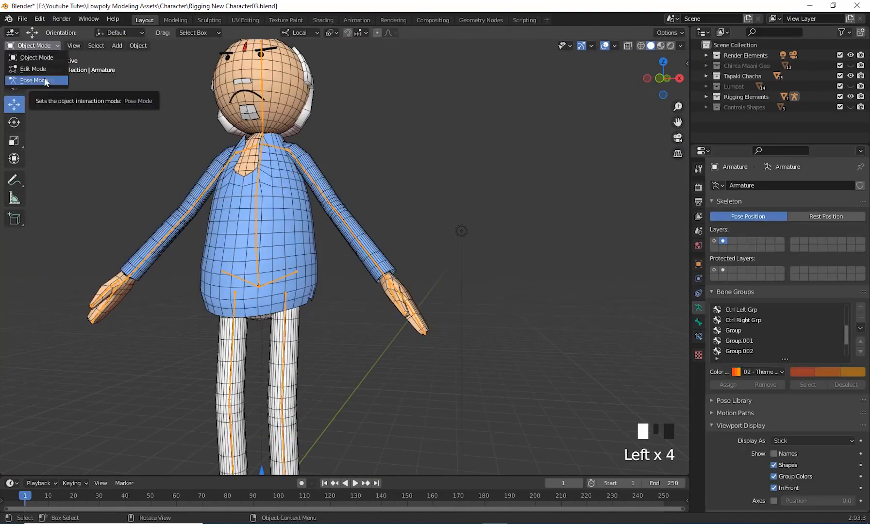
{"action": "left_click", "coordinate": [45, 81]}
{"action": "middle_click_drag", "start_coordinate": [340, 242], "coordinate": [485, 180]}
{"action": "scroll", "coordinate": [364, 239], "scroll_direction": "up", "scroll_amount": 4}
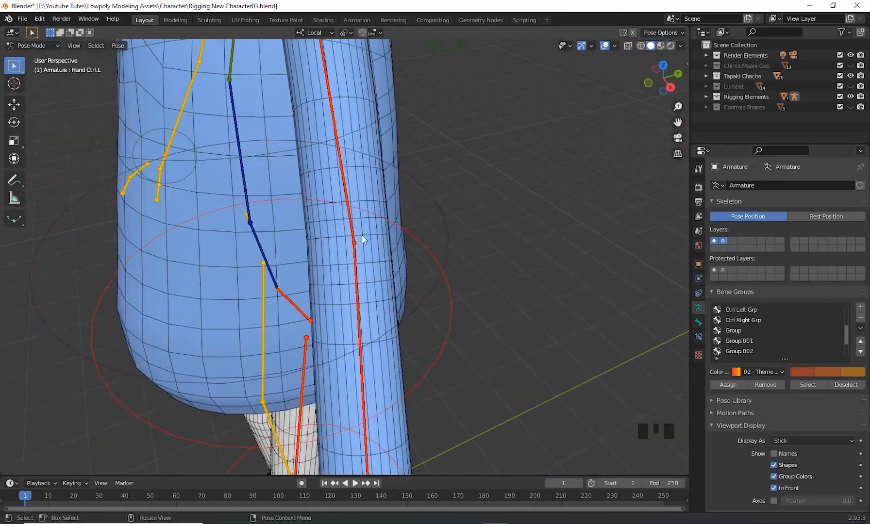
Select the edge loops around the shirt's left elbow in Edit Mode and move them closer to the elbow joint.
{"action": "left_click", "coordinate": [33, 45]}
{"action": "left_click", "coordinate": [36, 58]}
{"action": "left_click", "coordinate": [359, 250]}
{"action": "key", "text": "Tab"}
{"action": "left_click", "coordinate": [342, 256], "text": "alt"}
{"action": "middle_click_drag", "start_coordinate": [359, 251], "coordinate": [381, 262]}
{"action": "left_click", "coordinate": [336, 247], "text": "alt"}
{"action": "key", "text": "g"}
{"action": "left_click", "coordinate": [384, 250]}
{"action": "key", "text": "Tab"}
{"action": "left_click", "coordinate": [429, 174]}
{"action": "left_click", "coordinate": [291, 223]}
Test the left elbow's bend by moving the hand control in Pose Mode, and return to Object Mode.
{"action": "middle_click_drag", "start_coordinate": [398, 408], "coordinate": [474, 312], "text": "shift"}
{"action": "left_click", "coordinate": [511, 379]}
{"action": "left_click", "coordinate": [33, 46]}
{"action": "left_click", "coordinate": [44, 81]}
{"action": "key", "text": "g"}
{"action": "left_click", "coordinate": [33, 46]}
{"action": "left_click", "coordinate": [37, 57]}
Show the sleeve mesh's modifiers, reselect the armature and try rotating a control.
{"action": "left_click", "coordinate": [359, 311]}
{"action": "left_click", "coordinate": [698, 279]}
{"action": "left_click", "coordinate": [450, 237], "text": "shift"}
{"action": "key", "text": "r"}
{"action": "middle_click_drag", "start_coordinate": [583, 272], "coordinate": [517, 378]}
{"action": "right_click", "coordinate": [454, 279]}
Try moving and rotating the chest control to test the shirt's deformation, and undo the last rotation.
{"action": "left_click", "coordinate": [401, 295]}
{"action": "key", "text": "g"}
{"action": "left_click", "coordinate": [412, 242]}
{"action": "key", "text": "r"}
{"action": "right_click", "coordinate": [414, 260]}
{"action": "key", "text": "r"}
{"action": "left_click", "coordinate": [418, 310]}
{"action": "middle_click_drag", "start_coordinate": [417, 311], "coordinate": [467, 381]}
{"action": "scroll", "coordinate": [467, 382], "scroll_direction": "up", "scroll_amount": 3}
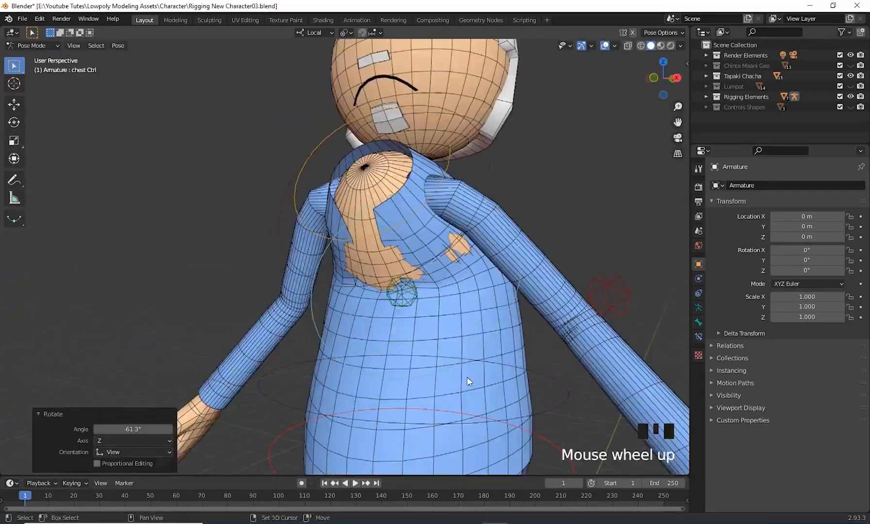
{"action": "key", "text": "ctrl+z"}
Rotate the chest control by about -48.5° and show the second bone layer as well.
{"action": "scroll", "coordinate": [468, 382], "scroll_direction": "down", "scroll_amount": 4}
{"action": "key", "text": "r"}
{"action": "middle_click_drag", "start_coordinate": [428, 295], "coordinate": [459, 348]}
{"action": "left_click", "coordinate": [460, 251]}
{"action": "left_click", "coordinate": [698, 307]}
{"action": "left_click", "coordinate": [723, 241], "text": "shift"}
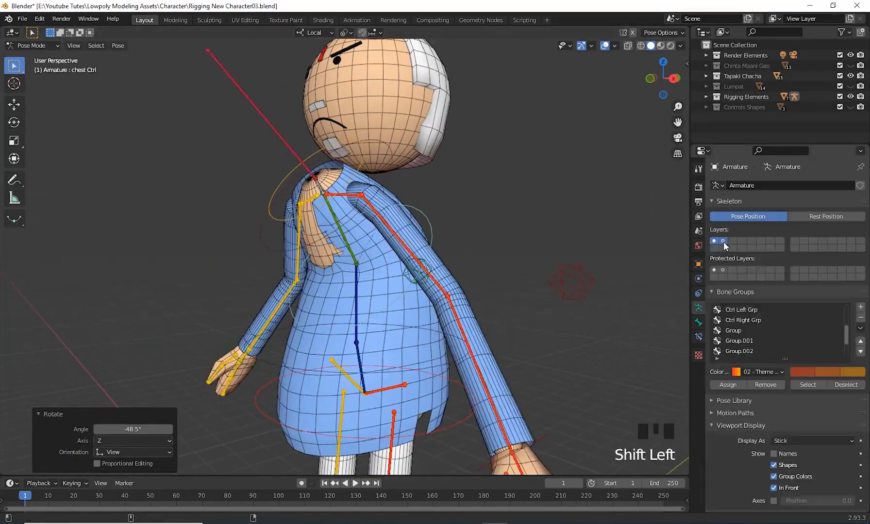
Select the armature together with the upper-body mesh and enter Weight Paint mode.
{"action": "scroll", "coordinate": [413, 310], "scroll_direction": "up", "scroll_amount": 3}
{"action": "mouse_move", "coordinate": [373, 330]}
{"action": "middle_mouse_down"}
{"action": "mouse_move", "coordinate": [484, 279]}
{"action": "mouse_move", "coordinate": [466, 272]}
{"action": "middle_mouse_up"}
{"action": "key", "text": "ctrl+Tab"}
{"action": "left_click", "coordinate": [345, 179], "text": "shift"}
{"action": "key", "text": "ctrl+Tab"}
{"action": "left_click", "coordinate": [377, 218], "text": "ctrl"}
{"action": "left_click", "coordinate": [36, 46]}
{"action": "left_click", "coordinate": [34, 57]}
{"action": "left_click", "coordinate": [486, 310], "text": "shift"}
{"action": "left_click", "coordinate": [36, 45]}
{"action": "left_click", "coordinate": [36, 98]}
Adjust the weight brush settings, then paint and blur the weights around the collar and chest.
{"action": "left_click_drag", "start_coordinate": [134, 33], "coordinate": [162, 32]}
{"action": "mouse_move", "coordinate": [446, 291]}
{"action": "middle_mouse_down"}
{"action": "mouse_move", "coordinate": [529, 290]}
{"action": "mouse_move", "coordinate": [451, 291]}
{"action": "middle_mouse_up"}
{"action": "left_click_drag", "start_coordinate": [162, 32], "coordinate": [193, 33]}
{"action": "left_click_drag", "start_coordinate": [335, 194], "coordinate": [310, 252]}
{"action": "middle_click_drag", "start_coordinate": [427, 262], "coordinate": [408, 271]}
{"action": "left_click", "coordinate": [346, 224]}
{"action": "left_click", "coordinate": [14, 83]}
{"action": "left_click_drag", "start_coordinate": [330, 243], "coordinate": [373, 208]}
{"action": "mouse_move", "coordinate": [437, 266]}
{"action": "middle_mouse_down"}
{"action": "mouse_move", "coordinate": [490, 273]}
{"action": "mouse_move", "coordinate": [388, 252]}
{"action": "middle_mouse_up"}
Paint further weight strokes around the chest, pick another bone and blur its weights.
{"action": "left_click", "coordinate": [320, 148], "text": "shift"}
{"action": "left_click", "coordinate": [432, 146], "text": "shift"}
{"action": "left_click", "coordinate": [14, 66]}
{"action": "left_click_drag", "start_coordinate": [422, 208], "coordinate": [436, 253]}
{"action": "mouse_move", "coordinate": [294, 267]}
{"action": "left_mouse_down"}
{"action": "mouse_move", "coordinate": [310, 237]}
{"action": "mouse_move", "coordinate": [296, 291]}
{"action": "left_mouse_up"}
{"action": "left_click", "coordinate": [286, 139], "text": "ctrl"}
{"action": "middle_click_drag", "start_coordinate": [301, 281], "coordinate": [320, 272]}
{"action": "left_click", "coordinate": [14, 83]}
{"action": "left_click_drag", "start_coordinate": [330, 219], "coordinate": [335, 272]}
Draw another long weight stroke down the chest and leave Weight Paint for Object Mode.
{"action": "mouse_move", "coordinate": [72, 146]}
{"action": "middle_mouse_down"}
{"action": "mouse_move", "coordinate": [408, 202]}
{"action": "mouse_move", "coordinate": [388, 195]}
{"action": "middle_mouse_up"}
{"action": "left_click", "coordinate": [14, 66]}
{"action": "mouse_move", "coordinate": [311, 194]}
{"action": "left_mouse_down"}
{"action": "mouse_move", "coordinate": [339, 272]}
{"action": "mouse_move", "coordinate": [311, 340]}
{"action": "left_mouse_up"}
{"action": "mouse_move", "coordinate": [369, 243]}
{"action": "middle_mouse_down"}
{"action": "mouse_move", "coordinate": [340, 209]}
{"action": "mouse_move", "coordinate": [281, 214]}
{"action": "mouse_move", "coordinate": [437, 243]}
{"action": "mouse_move", "coordinate": [340, 233]}
{"action": "middle_mouse_up"}
{"action": "left_click", "coordinate": [14, 83]}
{"action": "left_click", "coordinate": [33, 46]}
{"action": "left_click", "coordinate": [33, 59]}
Attach the head mesh to the armature's head bone and test it with a rotation in Pose Mode.
{"action": "left_click", "coordinate": [434, 295]}
{"action": "left_click", "coordinate": [34, 46]}
{"action": "left_click", "coordinate": [34, 59]}
{"action": "left_click", "coordinate": [374, 214]}
{"action": "left_click", "coordinate": [355, 195]}
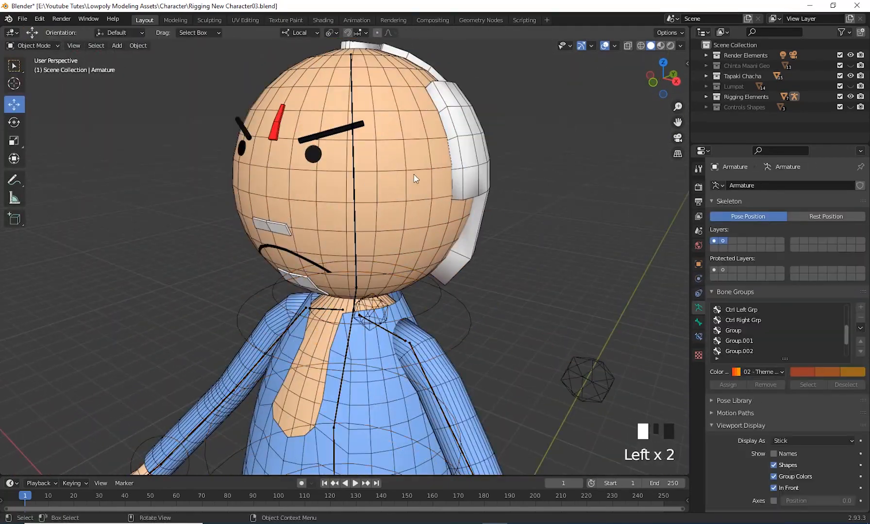
{"action": "left_click", "coordinate": [32, 46]}
{"action": "left_click", "coordinate": [34, 85]}
{"action": "key", "text": "r"}
{"action": "left_click", "coordinate": [33, 46]}
{"action": "left_click", "coordinate": [34, 60]}
Attach the hair to the head bone, test it with a rotation and return to Object Mode.
{"action": "left_click", "coordinate": [436, 214]}
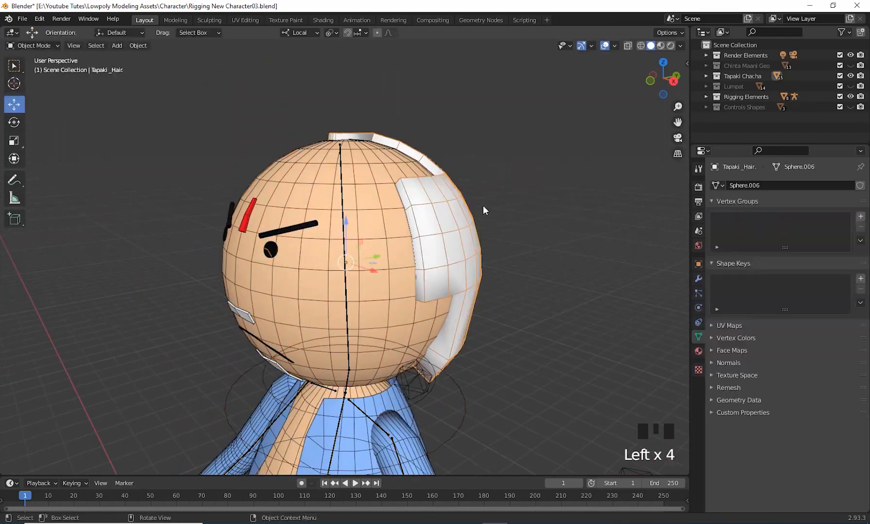
{"action": "left_click", "coordinate": [346, 229], "text": "shift"}
{"action": "left_click", "coordinate": [33, 46]}
{"action": "left_click", "coordinate": [34, 85]}
{"action": "middle_click_drag", "start_coordinate": [346, 229], "coordinate": [567, 387]}
{"action": "key", "text": "r"}
{"action": "left_click", "coordinate": [32, 45]}
{"action": "left_click", "coordinate": [34, 59]}
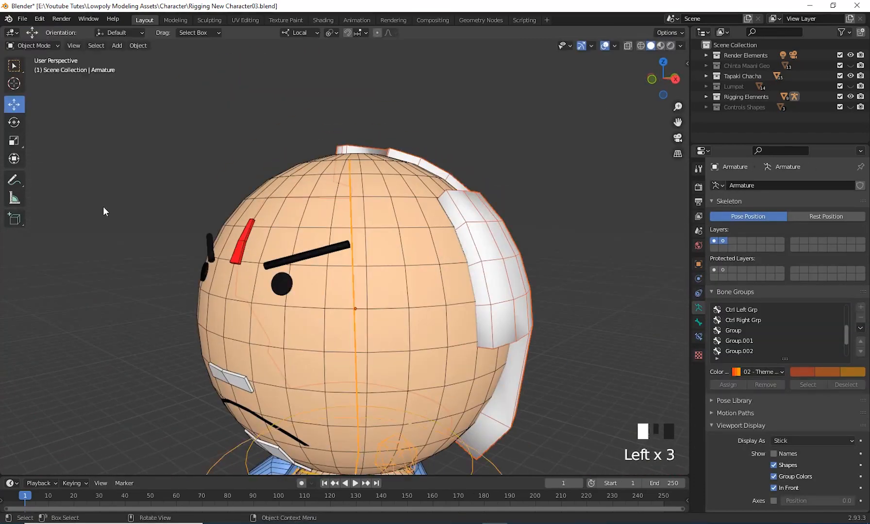
Select the eyebrows, eyes, forehead mark and remaining facial parts with the armature and attach them to the head bone.
{"action": "left_click", "coordinate": [306, 253]}
{"action": "left_click", "coordinate": [241, 243], "text": "shift"}
{"action": "left_click", "coordinate": [216, 285], "text": "shift"}
{"action": "left_click", "coordinate": [365, 219], "text": "shift"}
{"action": "middle_click_drag", "start_coordinate": [95, 115], "coordinate": [602, 309]}
{"action": "scroll", "coordinate": [455, 369], "scroll_direction": "up", "scroll_amount": 2}
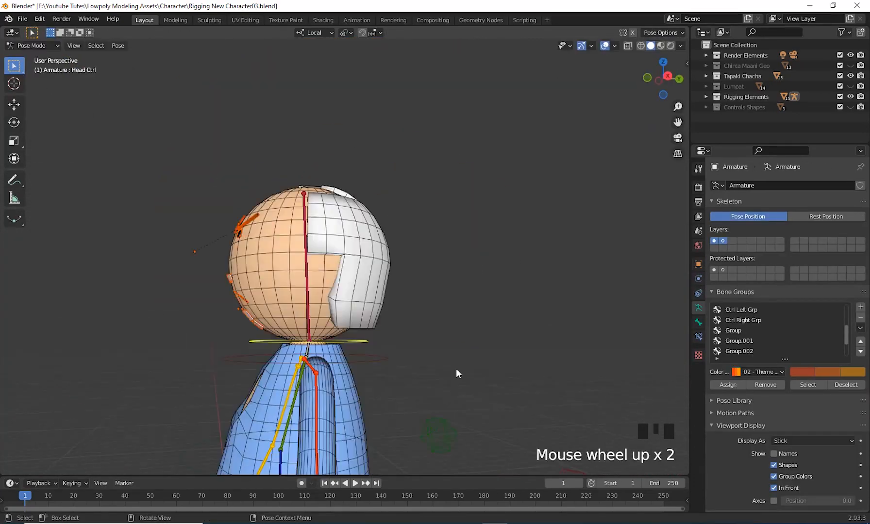
Show only the control bones in Pose Mode and rotate the hip control to tilt the upper body.
{"action": "scroll", "coordinate": [514, 303], "scroll_direction": "down", "scroll_amount": 1}
{"action": "left_click", "coordinate": [32, 46]}
{"action": "left_click", "coordinate": [34, 85]}
{"action": "scroll", "coordinate": [447, 286], "scroll_direction": "down", "scroll_amount": 2}
{"action": "middle_click_drag", "start_coordinate": [447, 286], "coordinate": [438, 305]}
{"action": "key", "text": "r"}
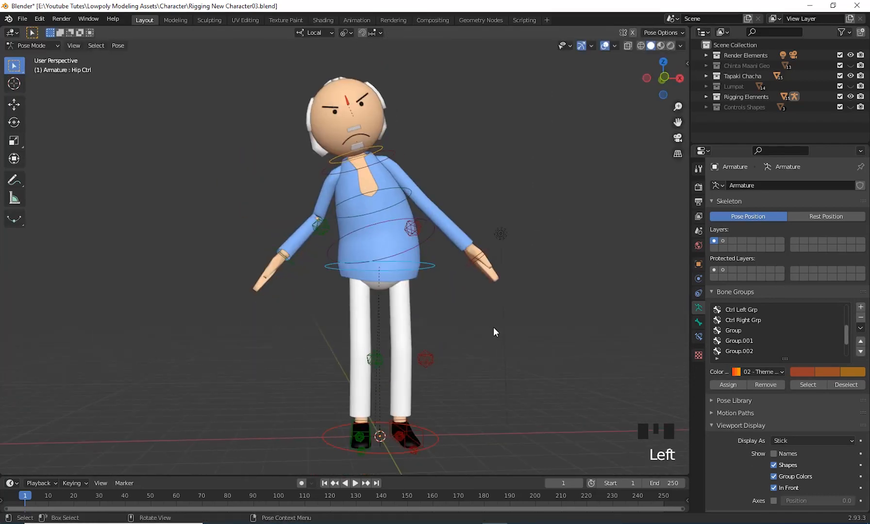
Move and rotate the right hand control and rotate the chest control to test the whole rig.
{"action": "left_click", "coordinate": [266, 278]}
{"action": "key", "text": "g"}
{"action": "middle_click_drag", "start_coordinate": [493, 326], "coordinate": [455, 395]}
{"action": "key", "text": "r"}
{"action": "left_click", "coordinate": [372, 180]}
{"action": "key", "text": "r"}
{"action": "middle_click_drag", "start_coordinate": [388, 253], "coordinate": [505, 299]}
{"action": "key", "text": "r"}
{"action": "key", "text": "r"}
{"action": "left_click", "coordinate": [551, 324]}
{"action": "middle_click_drag", "start_coordinate": [623, 367], "coordinate": [628, 336], "text": "shift"}
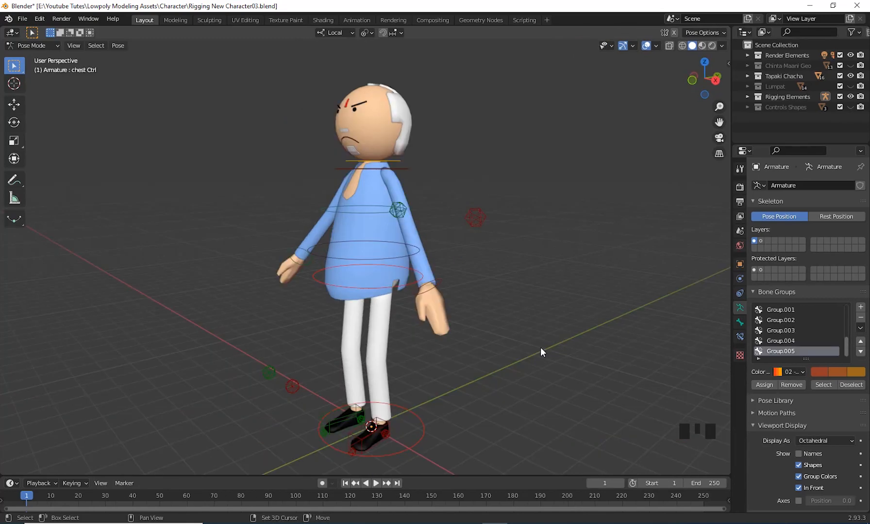
Examine the trousers, ankles, shoes and shirt hem of the rigged character from several angles.
{"action": "middle_click_drag", "start_coordinate": [540, 347], "coordinate": [371, 298], "text": "shift"}
{"action": "scroll", "coordinate": [524, 329], "scroll_direction": "up", "scroll_amount": 2}
{"action": "scroll", "coordinate": [485, 369], "scroll_direction": "up", "scroll_amount": 2}
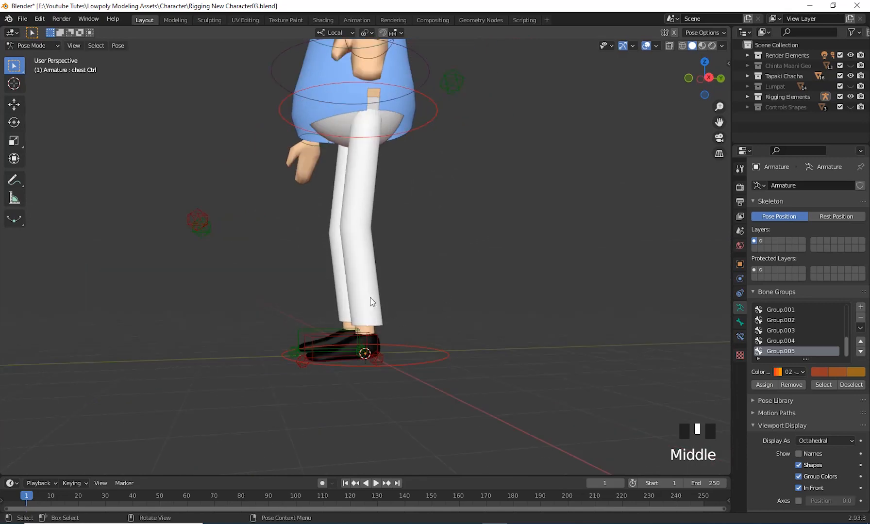
{"action": "middle_click_drag", "start_coordinate": [451, 321], "coordinate": [394, 357], "text": "shift"}
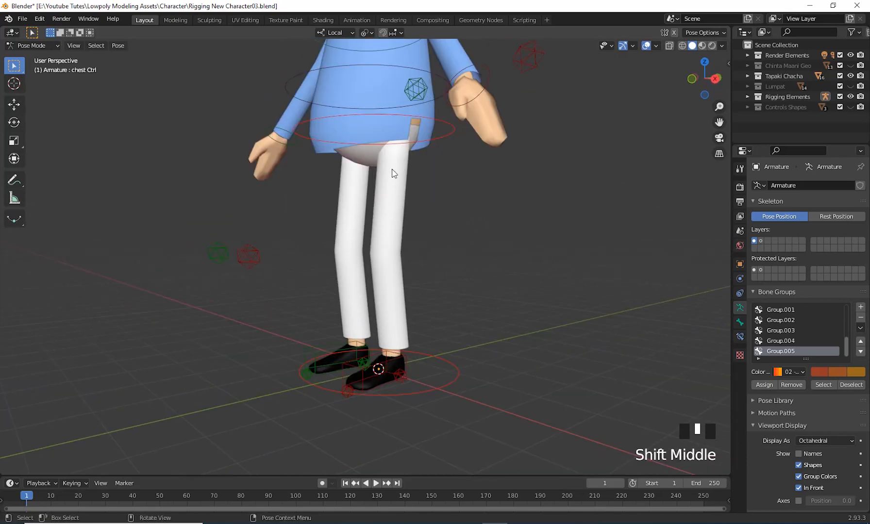
{"action": "middle_click_drag", "start_coordinate": [400, 305], "coordinate": [412, 218]}
{"action": "middle_click_drag", "start_coordinate": [407, 353], "coordinate": [486, 358], "text": "shift"}
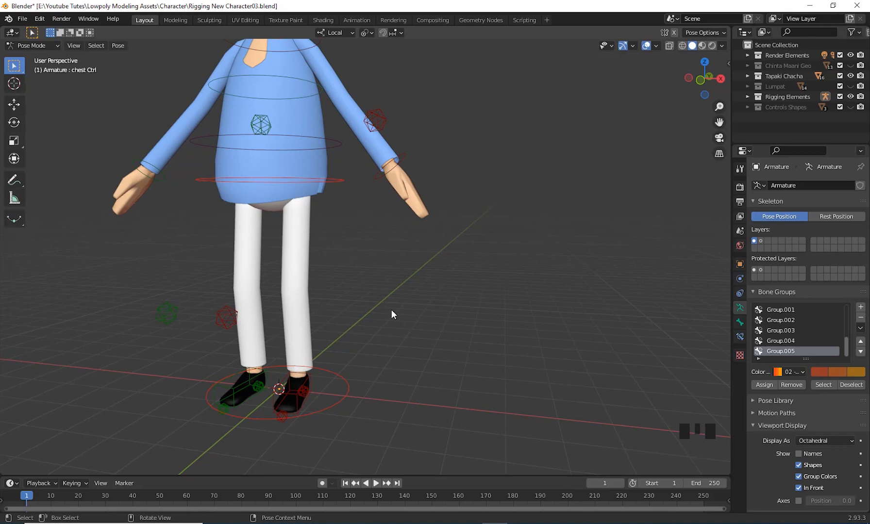
{"action": "middle_click_drag", "start_coordinate": [392, 314], "coordinate": [388, 173]}
{"action": "scroll", "coordinate": [359, 330], "scroll_direction": "up", "scroll_amount": 3}
{"action": "scroll", "coordinate": [476, 321], "scroll_direction": "down", "scroll_amount": 1}
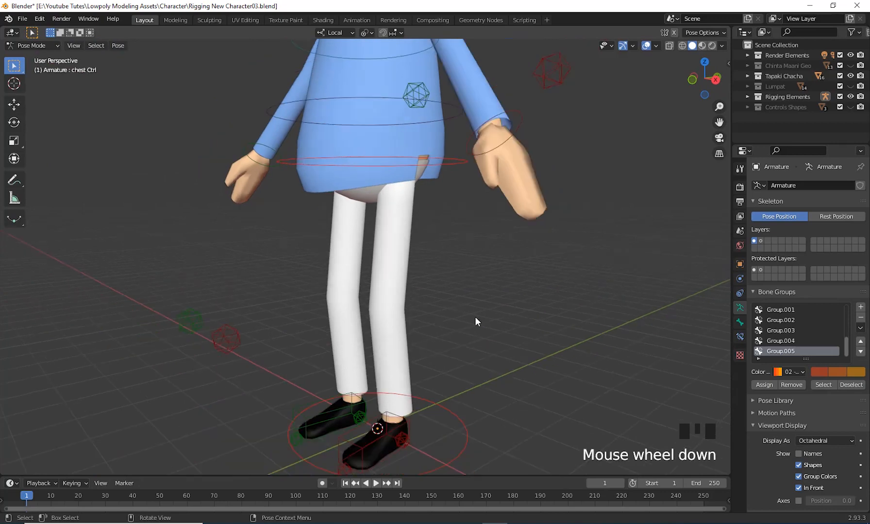
{"action": "scroll", "coordinate": [475, 318], "scroll_direction": "up", "scroll_amount": 1}
{"action": "middle_click_drag", "start_coordinate": [460, 313], "coordinate": [426, 197], "text": "shift"}
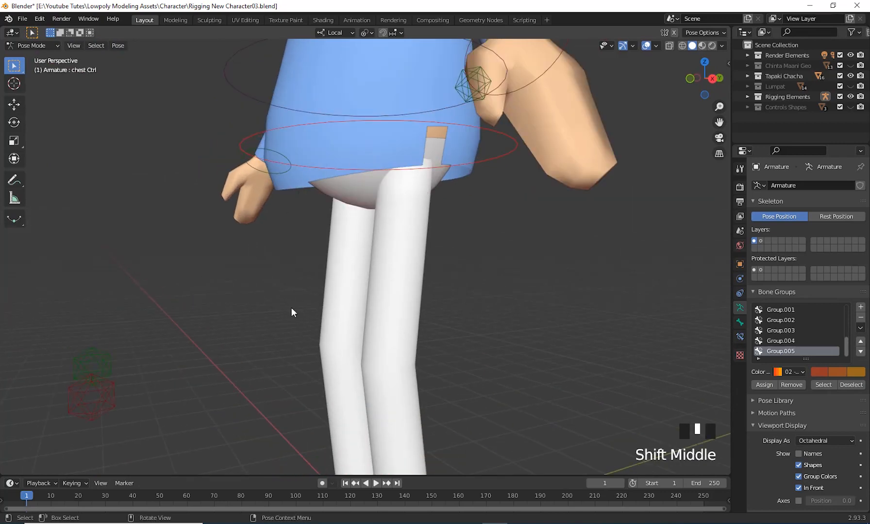
{"action": "scroll", "coordinate": [431, 259], "scroll_direction": "down", "scroll_amount": 2}
{"action": "middle_click_drag", "start_coordinate": [446, 320], "coordinate": [366, 262], "text": "shift"}
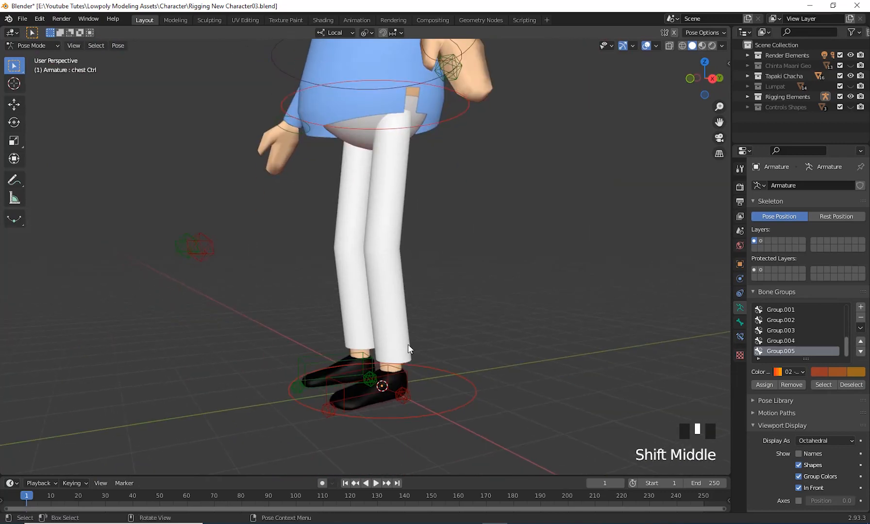
{"action": "middle_click_drag", "start_coordinate": [408, 346], "coordinate": [367, 348]}
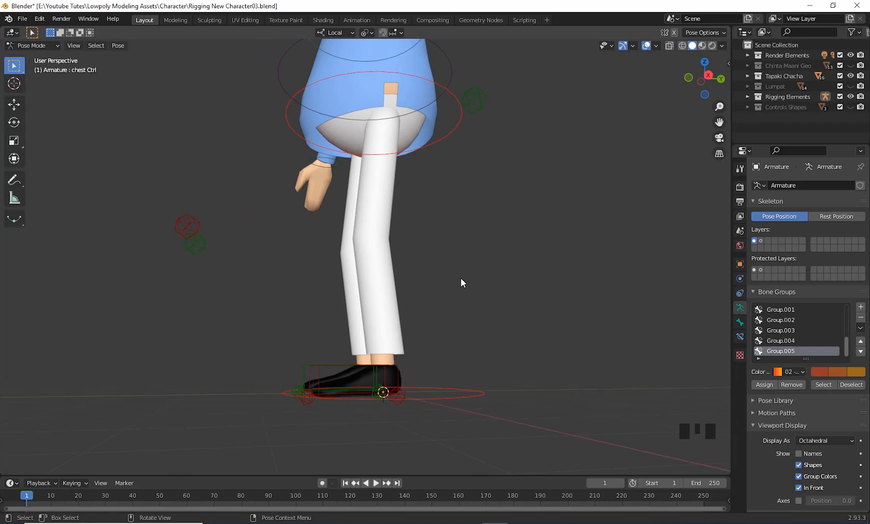
{"action": "scroll", "coordinate": [462, 283], "scroll_direction": "down", "scroll_amount": 3}
{"action": "middle_click_drag", "start_coordinate": [464, 255], "coordinate": [433, 298], "text": "shift"}
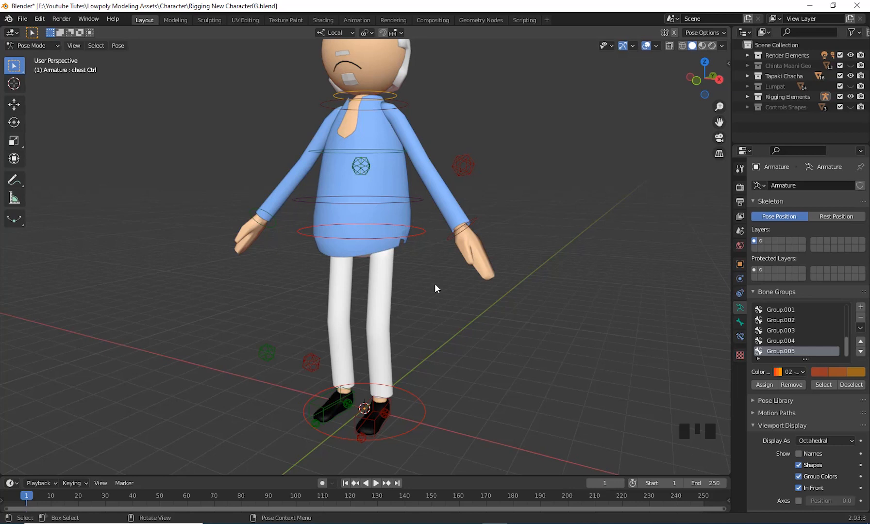
{"action": "middle_click_drag", "start_coordinate": [432, 375], "coordinate": [428, 350], "text": "shift"}
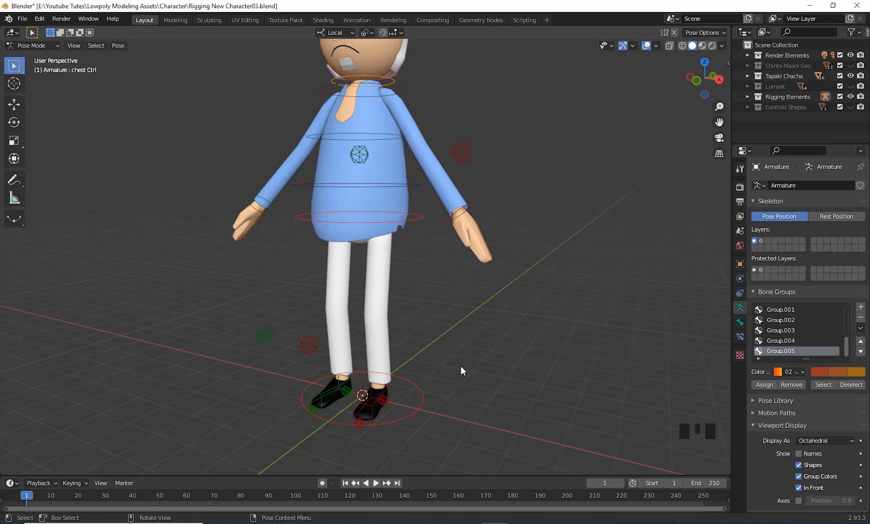
{"action": "middle_click_drag", "start_coordinate": [468, 303], "coordinate": [408, 289], "text": "shift"}
{"action": "scroll", "coordinate": [466, 359], "scroll_direction": "down", "scroll_amount": 3}
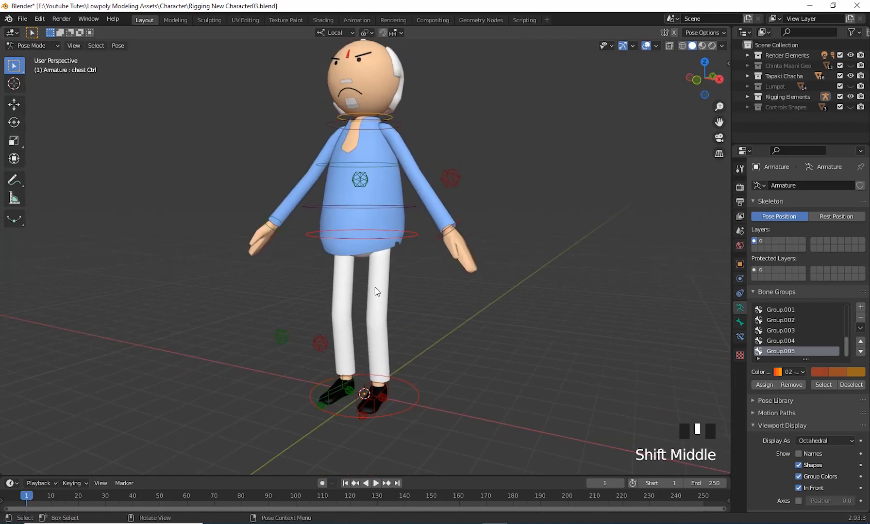
{"action": "left_click", "coordinate": [444, 352]}
{"action": "middle_click_drag", "start_coordinate": [445, 351], "coordinate": [399, 322], "text": "shift"}
{"action": "middle_click_drag", "start_coordinate": [454, 269], "coordinate": [385, 330], "text": "shift"}
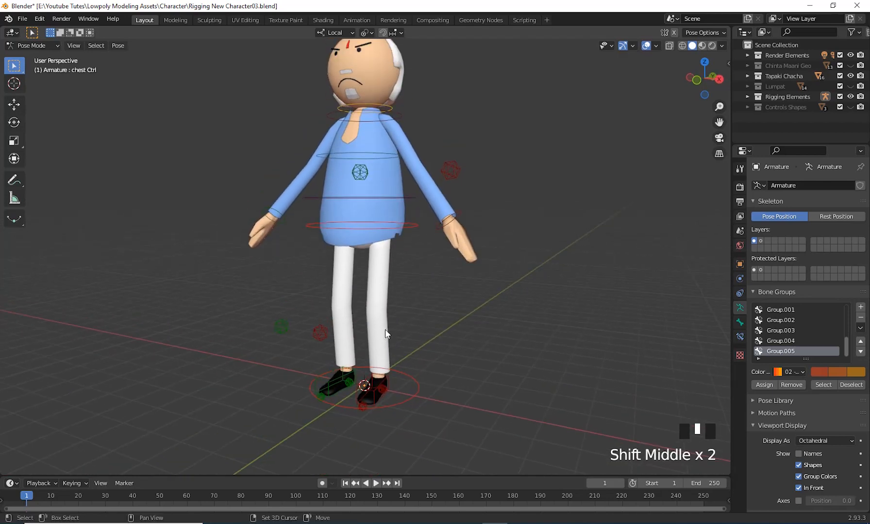
{"action": "middle_click_drag", "start_coordinate": [440, 327], "coordinate": [445, 332]}
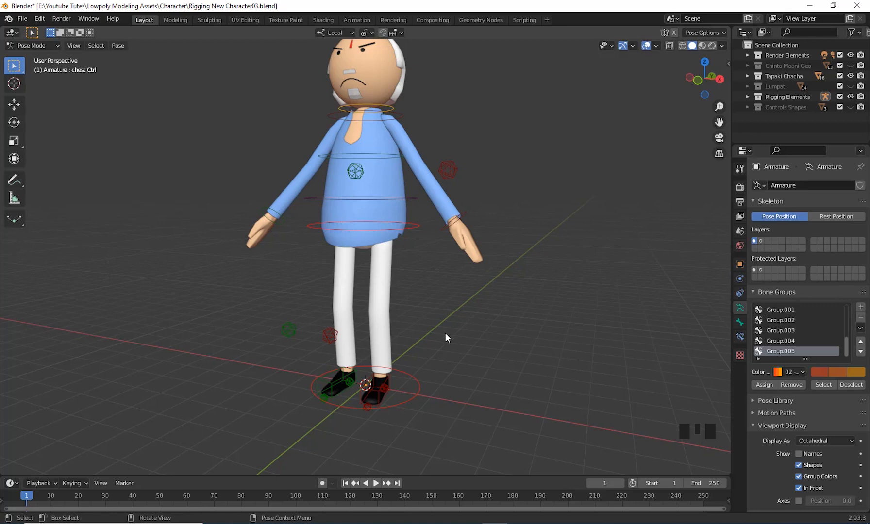
{"action": "scroll", "coordinate": [441, 299], "scroll_direction": "up", "scroll_amount": 1, "text": "shift"}
{"action": "scroll", "coordinate": [442, 243], "scroll_direction": "up", "scroll_amount": 2}
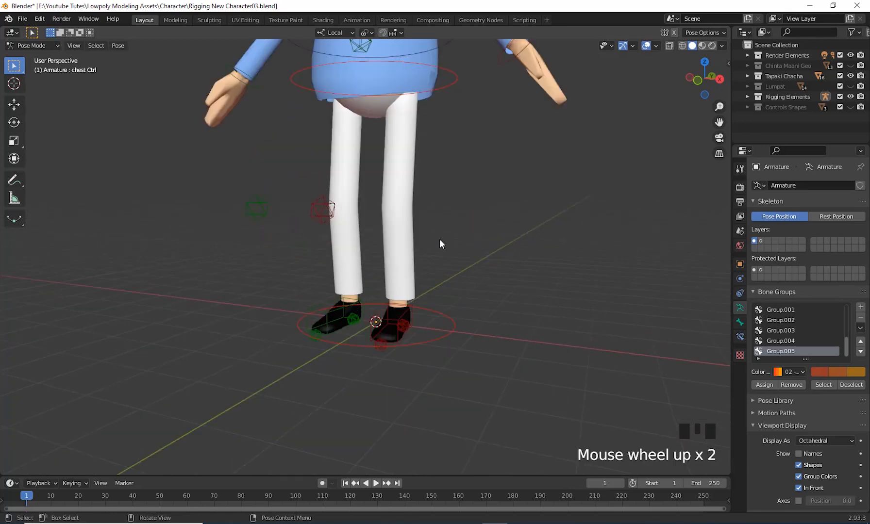
{"action": "middle_click_drag", "start_coordinate": [442, 243], "coordinate": [400, 299], "text": "shift"}
{"action": "scroll", "coordinate": [427, 292], "scroll_direction": "up", "scroll_amount": 2, "text": "shift"}
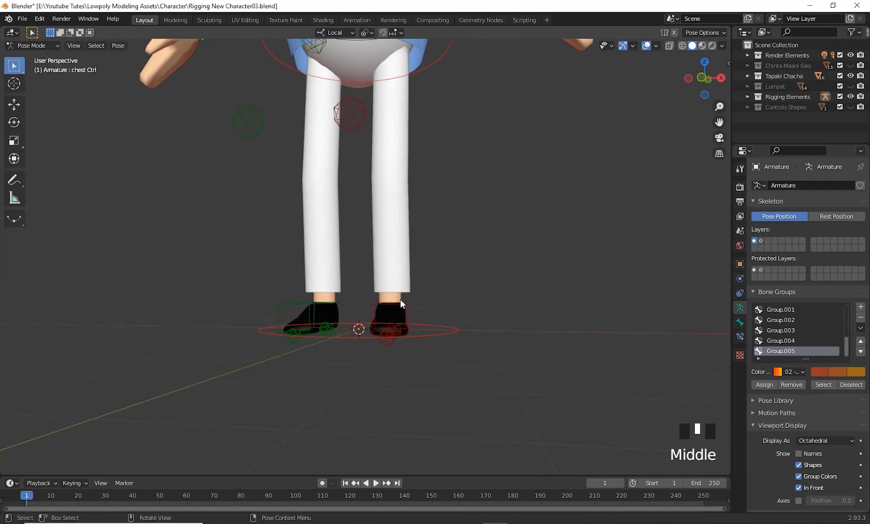
Switch to Object Mode and select the legs mesh inside the trousers.
{"action": "left_click", "coordinate": [35, 45]}
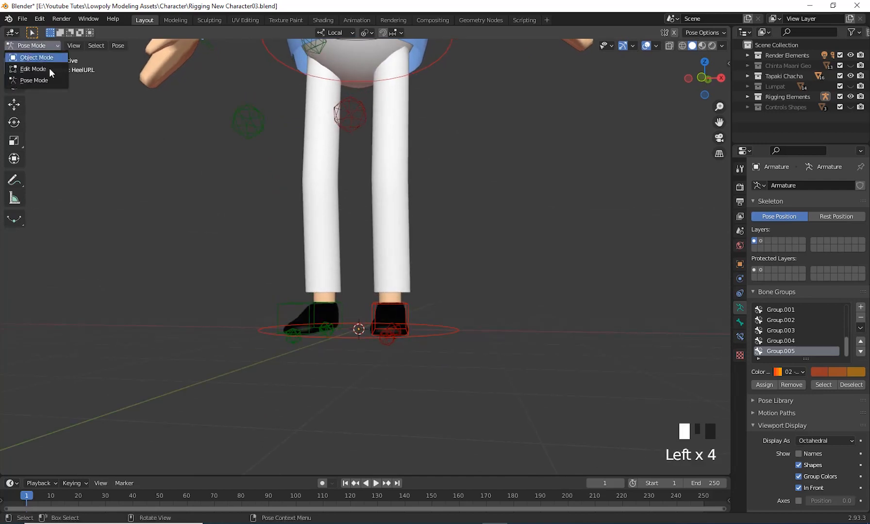
{"action": "left_click", "coordinate": [36, 58]}
{"action": "middle_click_drag", "start_coordinate": [442, 330], "coordinate": [427, 346], "text": "shift"}
{"action": "left_click", "coordinate": [383, 341]}
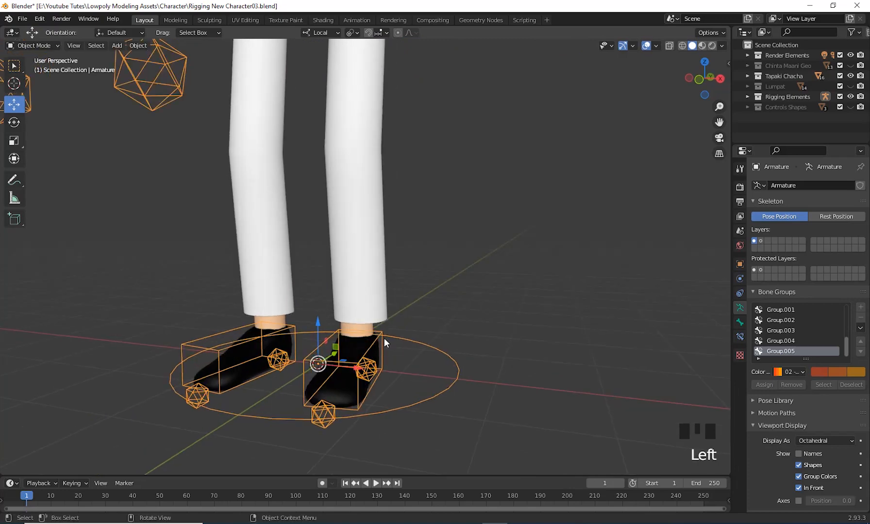
{"action": "left_click", "coordinate": [359, 327]}
Try moving the legs mesh out of the trousers along the Y axis, and undo the move.
{"action": "scroll", "coordinate": [495, 326], "scroll_direction": "down", "scroll_amount": 3}
{"action": "middle_click_drag", "start_coordinate": [496, 325], "coordinate": [499, 389], "text": "shift"}
{"action": "middle_click_drag", "start_coordinate": [462, 387], "coordinate": [387, 256], "text": "shift"}
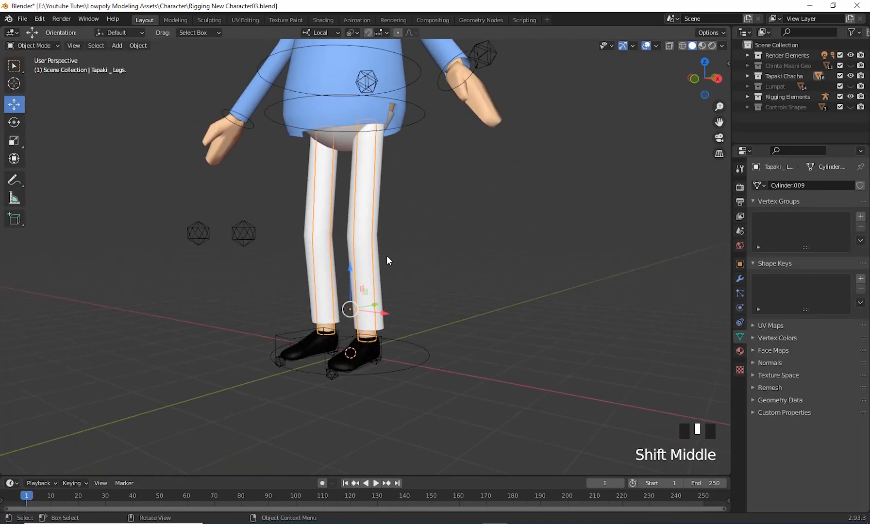
{"action": "middle_click_drag", "start_coordinate": [423, 380], "coordinate": [388, 329], "text": "shift"}
{"action": "scroll", "coordinate": [437, 315], "scroll_direction": "up", "scroll_amount": 2}
{"action": "scroll", "coordinate": [425, 305], "scroll_direction": "down", "scroll_amount": 2}
{"action": "left_click_drag", "start_coordinate": [400, 323], "coordinate": [263, 270]}
{"action": "key", "text": "ctrl+z"}
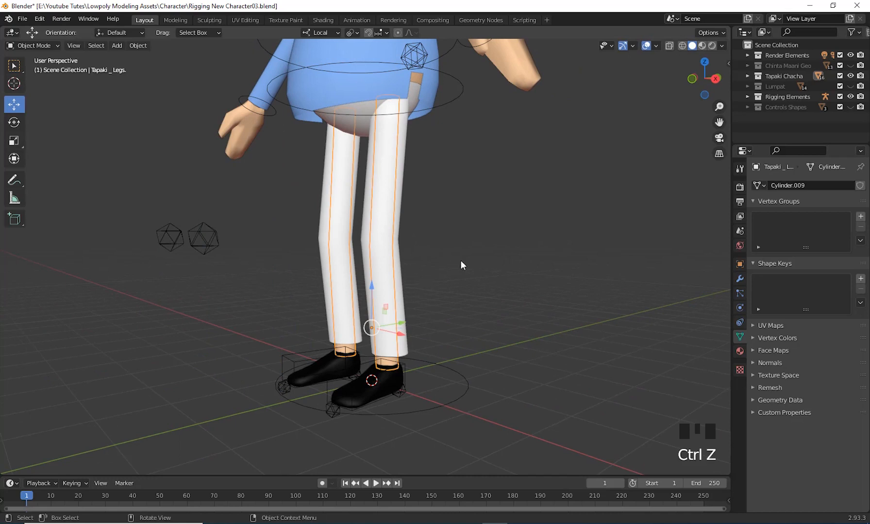
{"action": "middle_click_drag", "start_coordinate": [461, 260], "coordinate": [395, 225]}
{"action": "middle_click_drag", "start_coordinate": [472, 204], "coordinate": [390, 242], "text": "shift"}
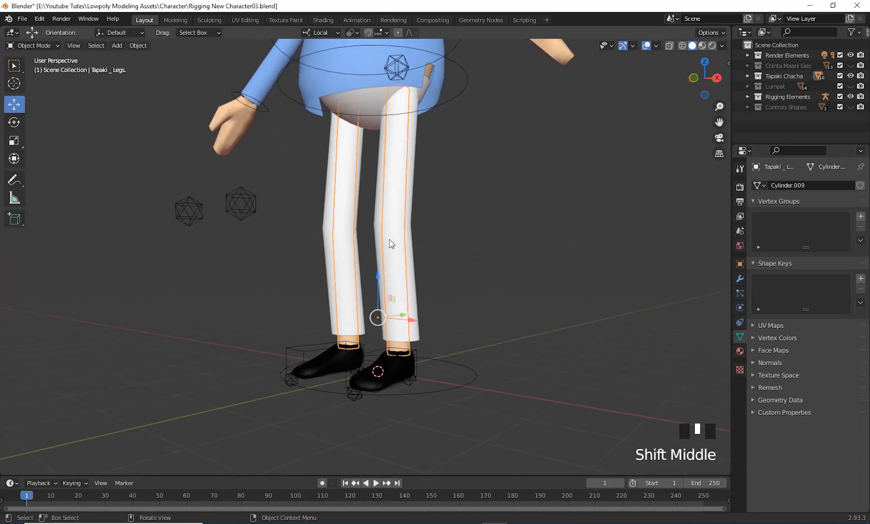
Turn on the wireframe overlay so the topology of all the character's meshes is drawn over the solid shading.
{"action": "middle_click_drag", "start_coordinate": [415, 174], "coordinate": [408, 190], "text": "shift"}
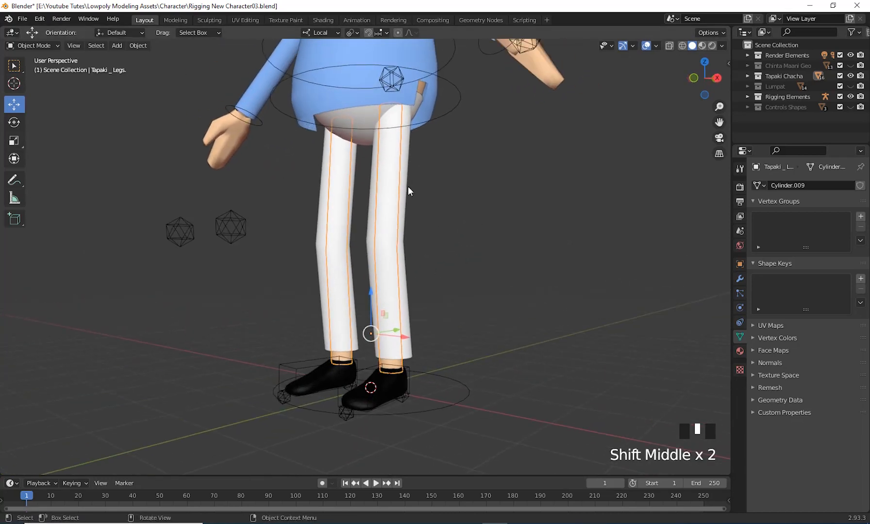
{"action": "left_click", "coordinate": [656, 45]}
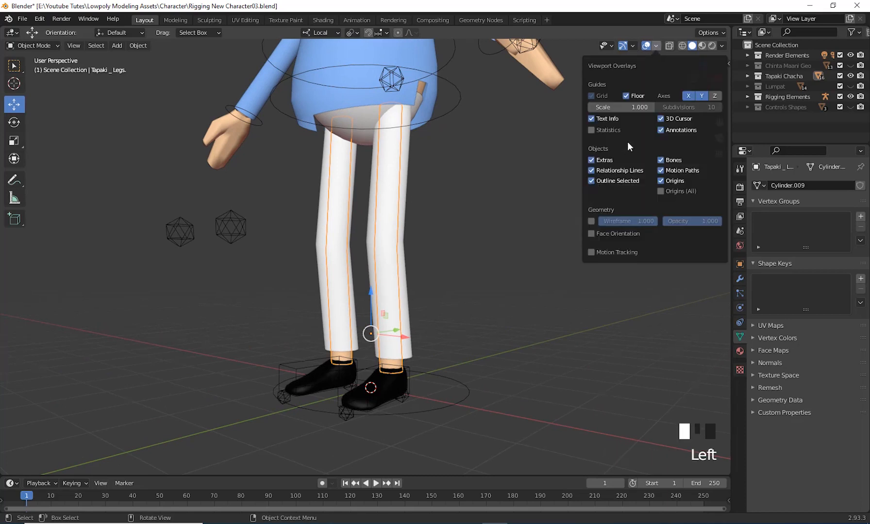
{"action": "left_click", "coordinate": [591, 222]}
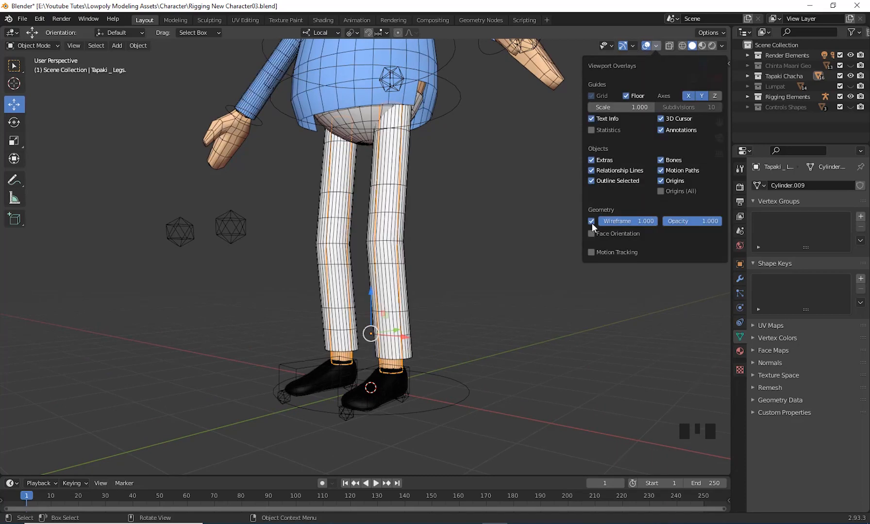
Switch to wireframe shading and examine the legs mesh inside the trousers around the knees and ankles.
{"action": "mouse_move", "coordinate": [504, 274]}
{"action": "middle_mouse_down"}
{"action": "mouse_move", "coordinate": [547, 282]}
{"action": "mouse_move", "coordinate": [485, 282]}
{"action": "mouse_move", "coordinate": [491, 241]}
{"action": "mouse_move", "coordinate": [507, 249]}
{"action": "mouse_move", "coordinate": [459, 257]}
{"action": "mouse_move", "coordinate": [488, 288]}
{"action": "middle_mouse_up"}
{"action": "scroll", "coordinate": [488, 287], "scroll_direction": "up", "scroll_amount": 2}
{"action": "key", "text": "shift+z"}
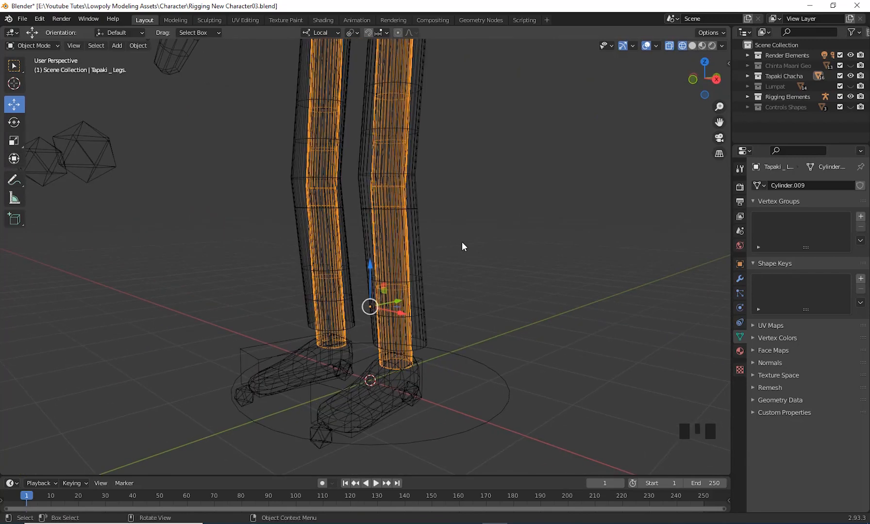
{"action": "middle_click_drag", "start_coordinate": [461, 241], "coordinate": [313, 85]}
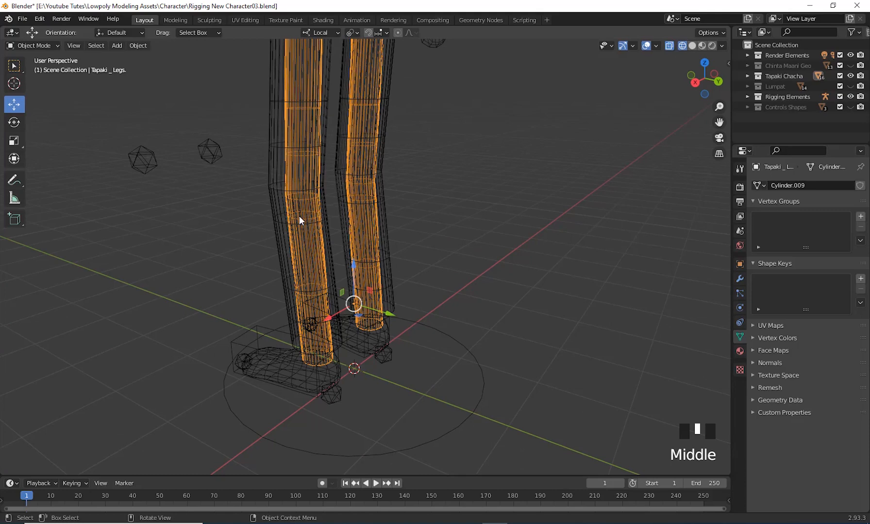
{"action": "middle_click_drag", "start_coordinate": [451, 384], "coordinate": [332, 101]}
{"action": "middle_click_drag", "start_coordinate": [344, 349], "coordinate": [342, 208]}
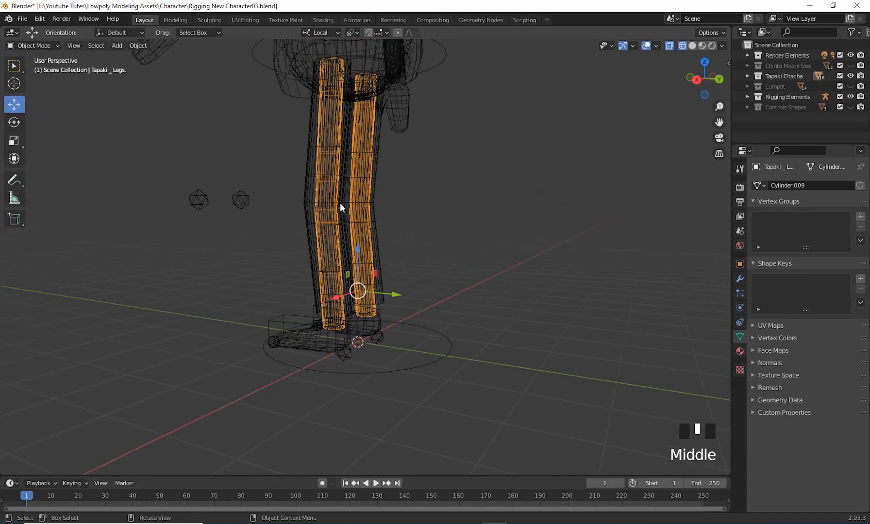
{"action": "middle_click_drag", "start_coordinate": [450, 288], "coordinate": [435, 127]}
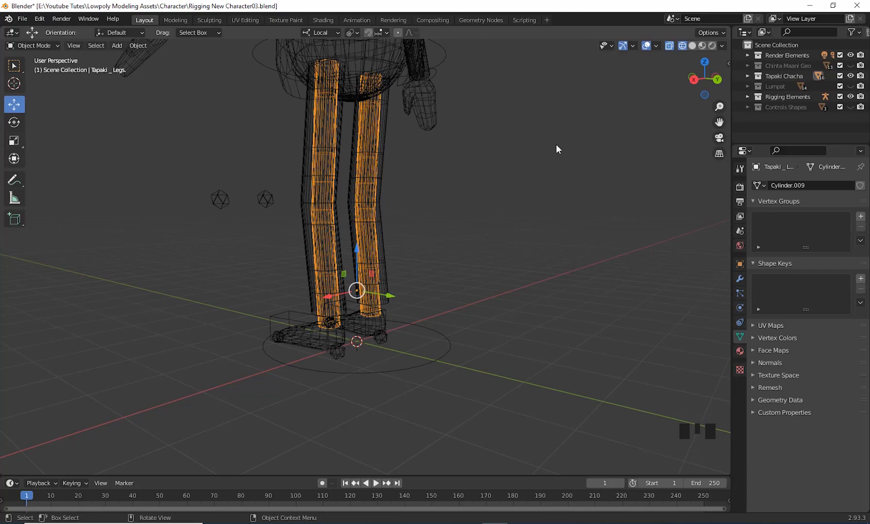
{"action": "middle_click_drag", "start_coordinate": [506, 252], "coordinate": [520, 295]}
Select the trousers mesh and examine its edge loops from the hips to the hems from several angles.
{"action": "left_click", "coordinate": [450, 233]}
{"action": "scroll", "coordinate": [530, 186], "scroll_direction": "down", "scroll_amount": 2}
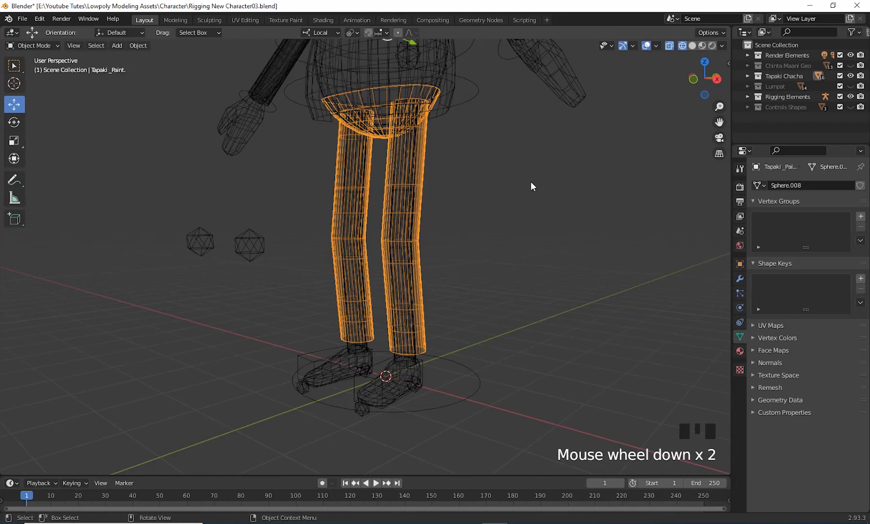
{"action": "middle_click_drag", "start_coordinate": [530, 188], "coordinate": [413, 224], "text": "shift"}
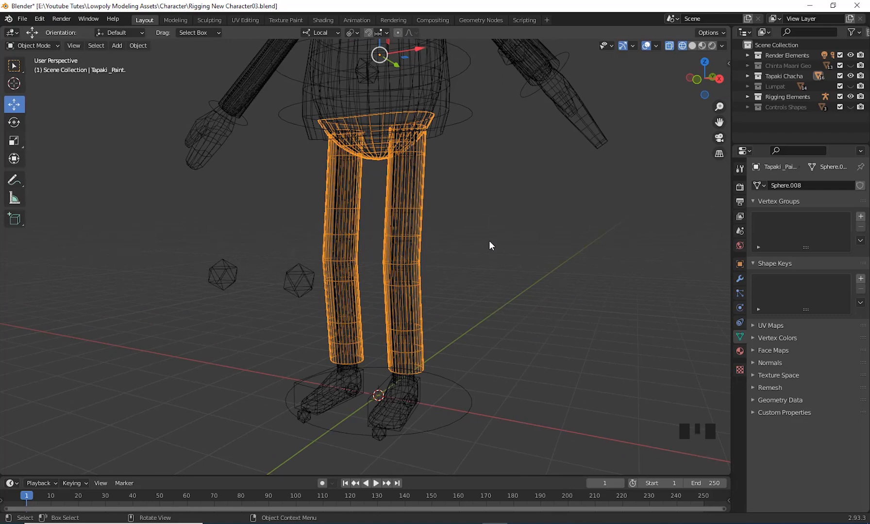
{"action": "middle_click_drag", "start_coordinate": [489, 246], "coordinate": [352, 204]}
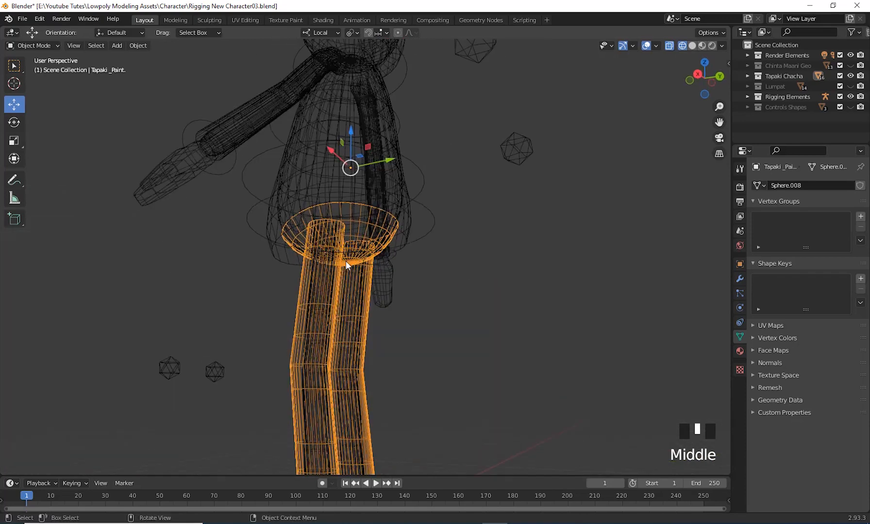
{"action": "middle_click_drag", "start_coordinate": [346, 261], "coordinate": [400, 224]}
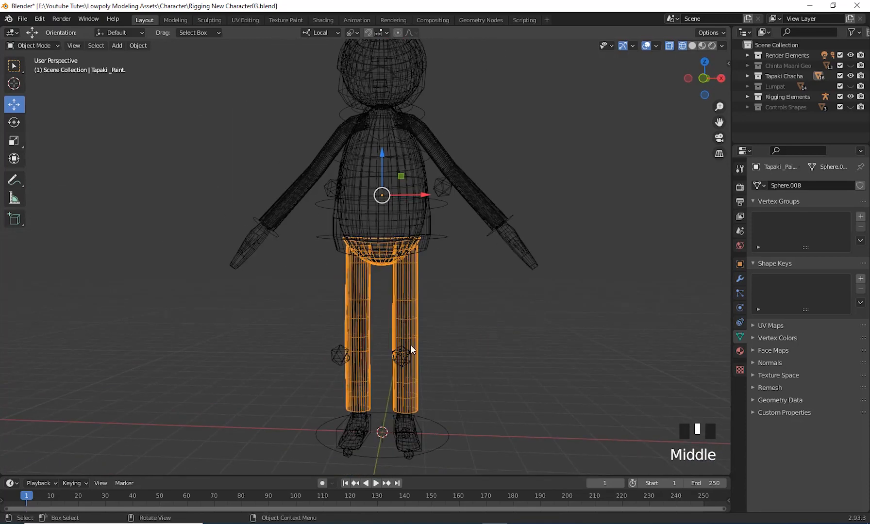
{"action": "middle_click_drag", "start_coordinate": [411, 345], "coordinate": [407, 160]}
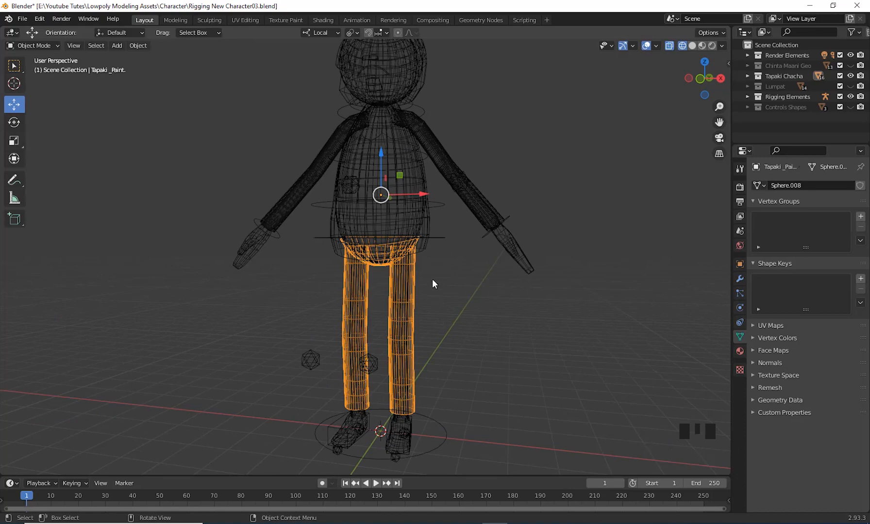
{"action": "middle_click_drag", "start_coordinate": [475, 318], "coordinate": [412, 158], "text": "shift"}
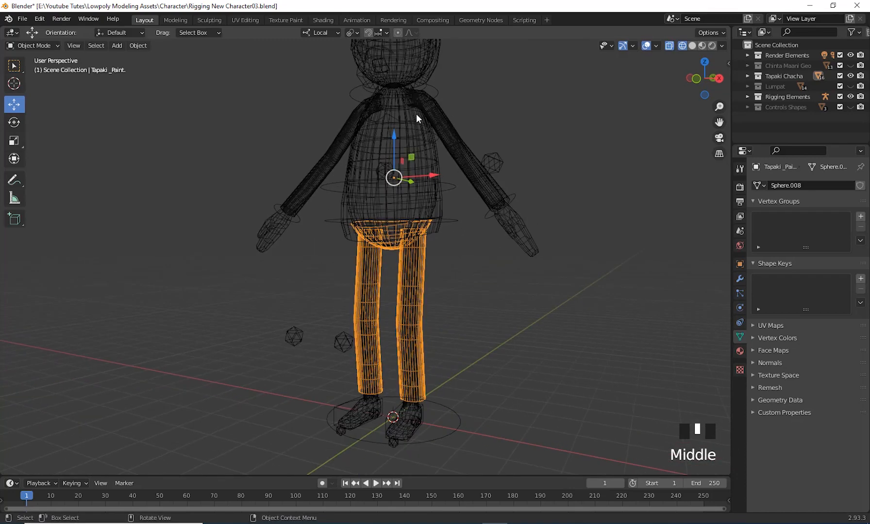
{"action": "middle_click_drag", "start_coordinate": [494, 310], "coordinate": [370, 111], "text": "shift"}
{"action": "scroll", "coordinate": [464, 317], "scroll_direction": "up", "scroll_amount": 3, "text": "ctrl"}
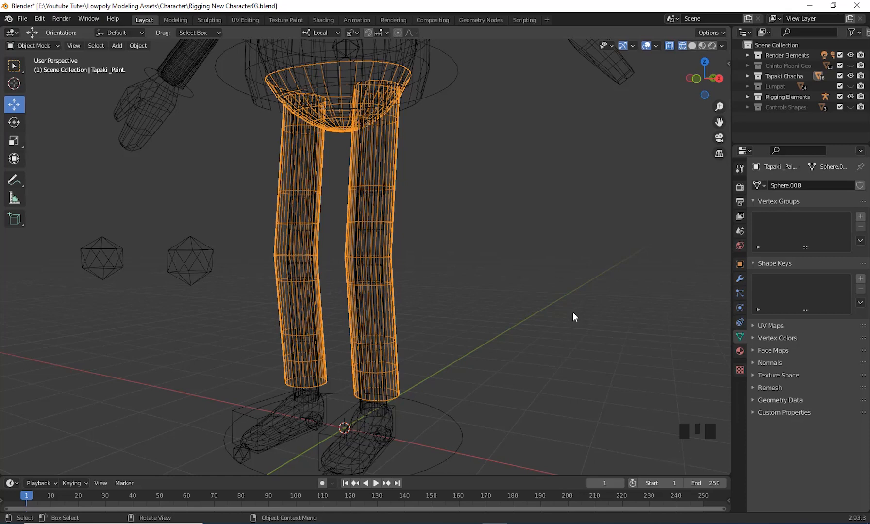
{"action": "scroll", "coordinate": [504, 288], "scroll_direction": "down", "scroll_amount": 3}
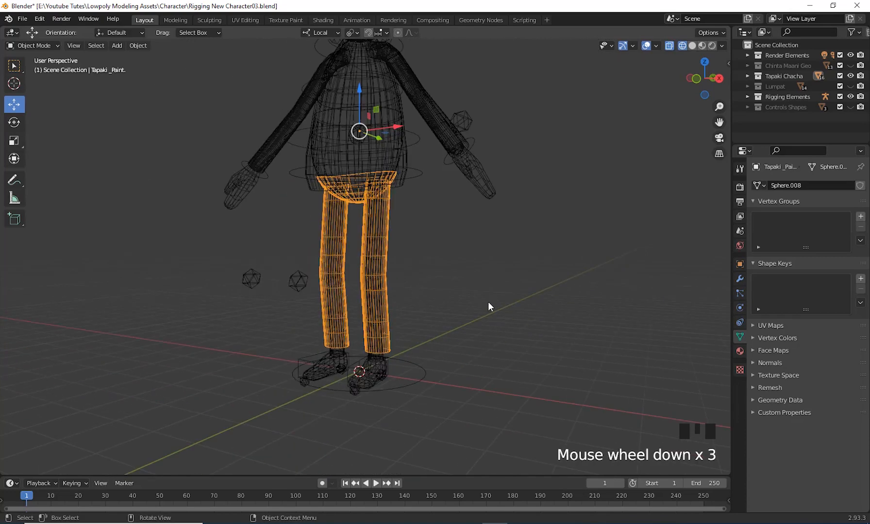
Select the shoes mesh and open its modifier settings.
{"action": "middle_click_drag", "start_coordinate": [488, 302], "coordinate": [404, 377]}
{"action": "left_click", "coordinate": [405, 379]}
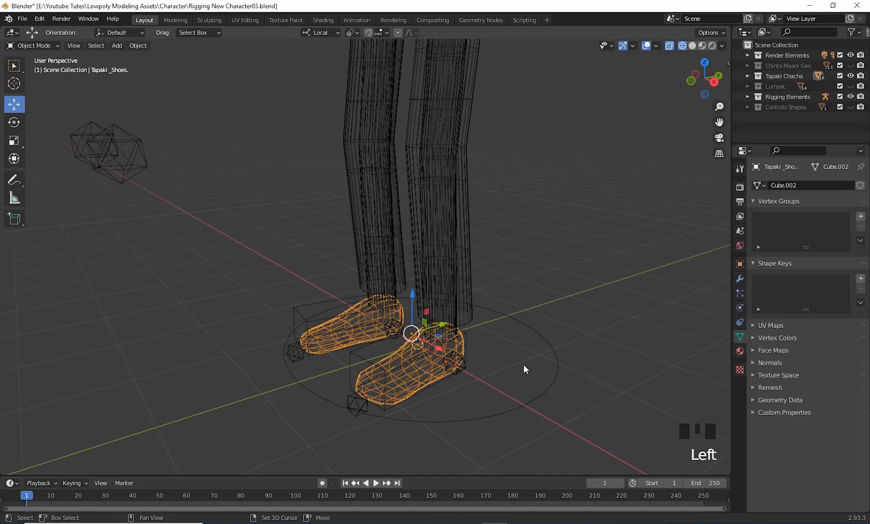
{"action": "middle_click_drag", "start_coordinate": [524, 365], "coordinate": [520, 305]}
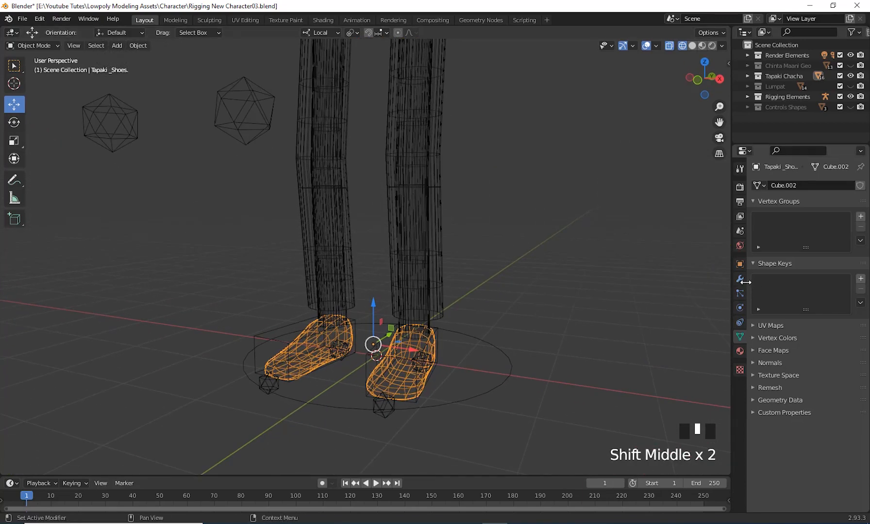
{"action": "left_click", "coordinate": [740, 278]}
{"action": "middle_click_drag", "start_coordinate": [646, 261], "coordinate": [617, 353]}
{"action": "left_click", "coordinate": [417, 354]}
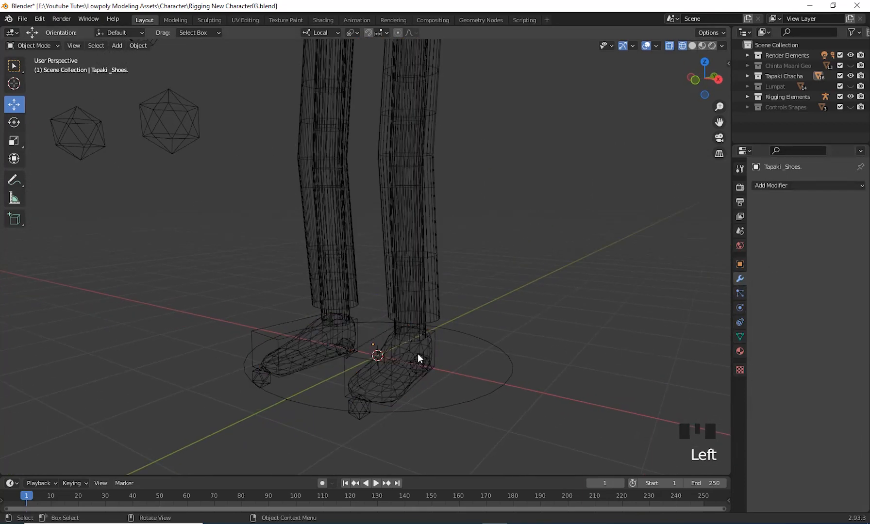
{"action": "left_click", "coordinate": [433, 345]}
{"action": "left_click", "coordinate": [431, 346]}
{"action": "middle_click_drag", "start_coordinate": [445, 360], "coordinate": [481, 408], "text": "shift"}
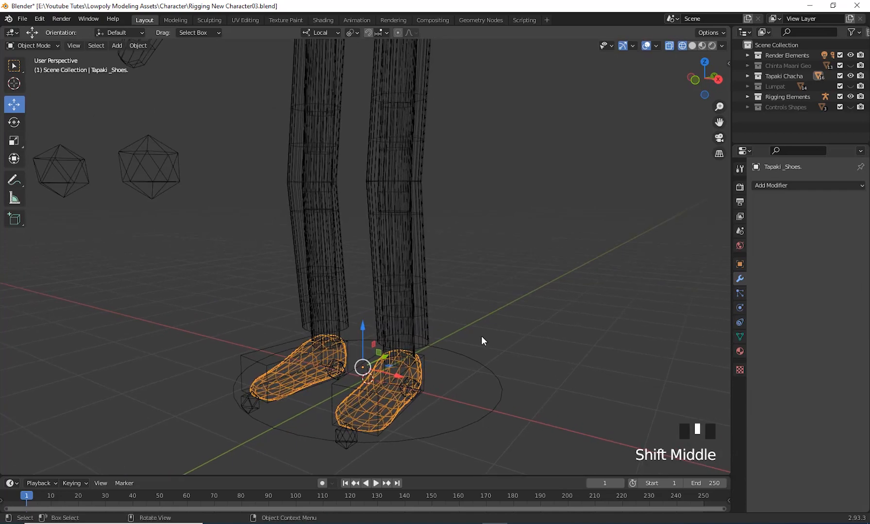
Return to solid shading and select the legs mesh at the ankle to inspect its modifiers.
{"action": "key", "text": "shift+z"}
{"action": "scroll", "coordinate": [493, 355], "scroll_direction": "up", "scroll_amount": 3}
{"action": "middle_click_drag", "start_coordinate": [489, 368], "coordinate": [390, 416], "text": "shift"}
{"action": "left_click", "coordinate": [428, 315]}
{"action": "scroll", "coordinate": [427, 328], "scroll_direction": "down", "scroll_amount": 3}
{"action": "middle_click_drag", "start_coordinate": [391, 415], "coordinate": [451, 418]}
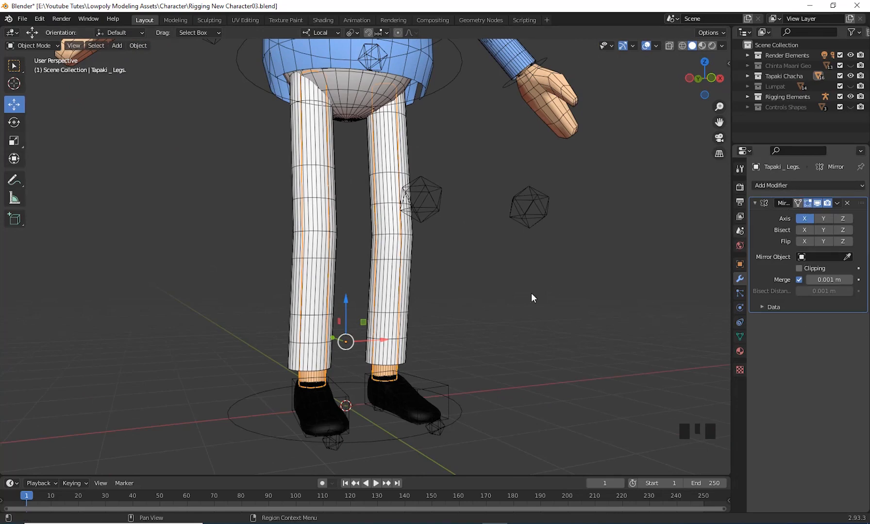
Apply the Mirror modifier on the legs mesh and clear the selection.
{"action": "middle_click_drag", "start_coordinate": [530, 295], "coordinate": [585, 270]}
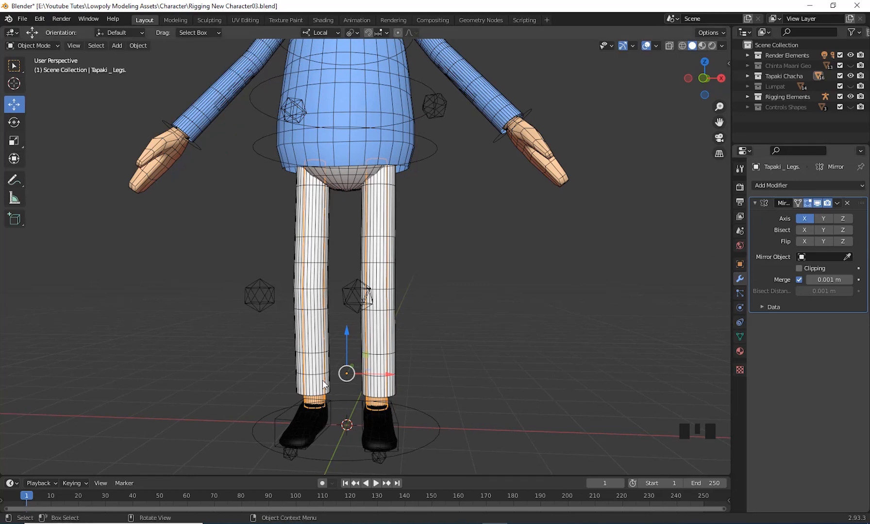
{"action": "left_click", "coordinate": [837, 203]}
{"action": "left_click", "coordinate": [801, 213]}
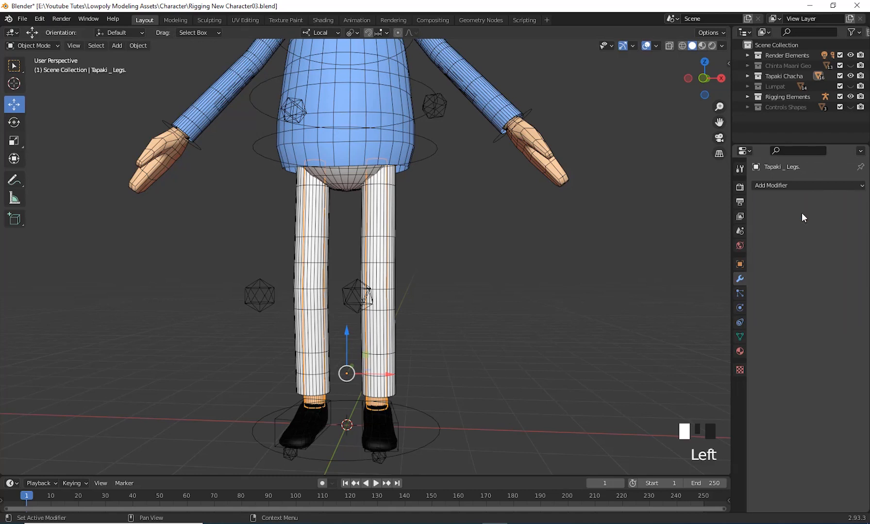
{"action": "left_click", "coordinate": [643, 284]}
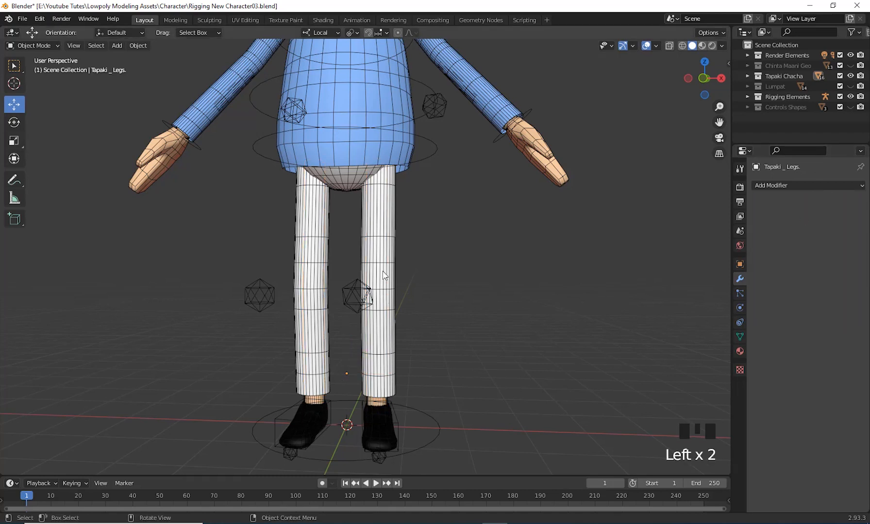
Select the trousers mesh to check it for modifiers.
{"action": "left_click", "coordinate": [372, 404]}
{"action": "left_click", "coordinate": [373, 399]}
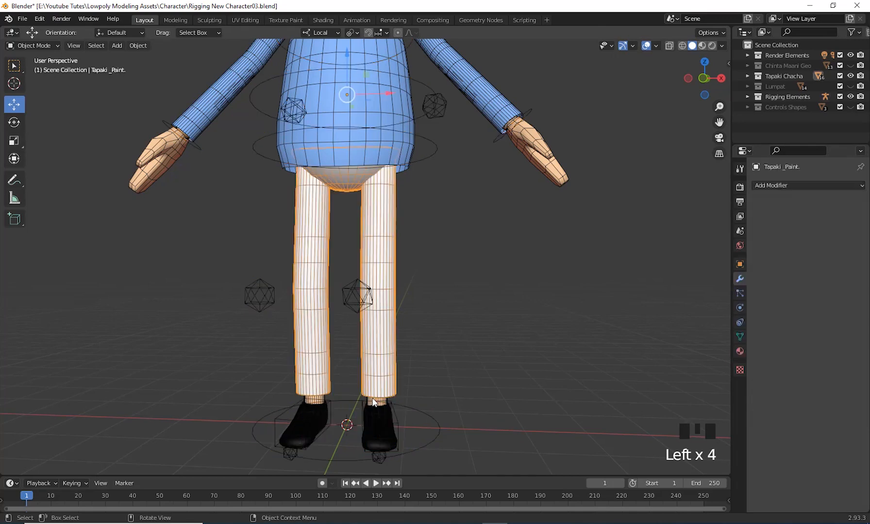
{"action": "left_click", "coordinate": [414, 303]}
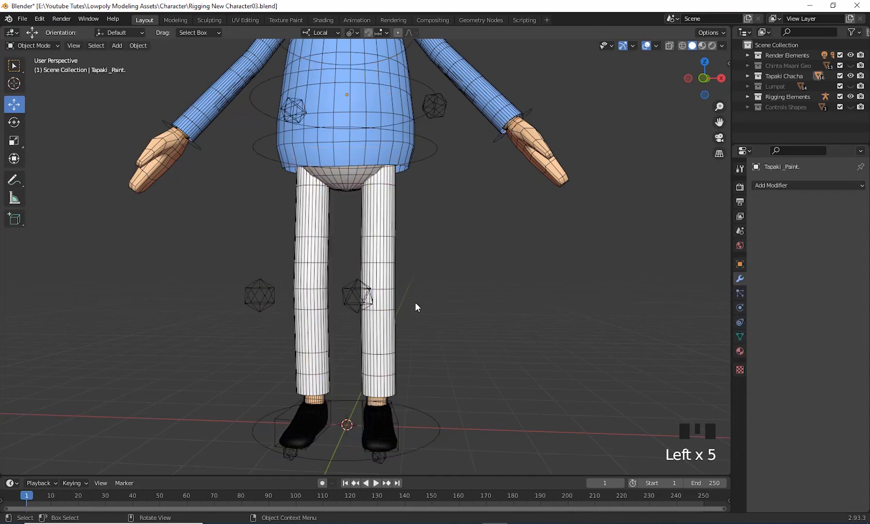
{"action": "left_click", "coordinate": [396, 274]}
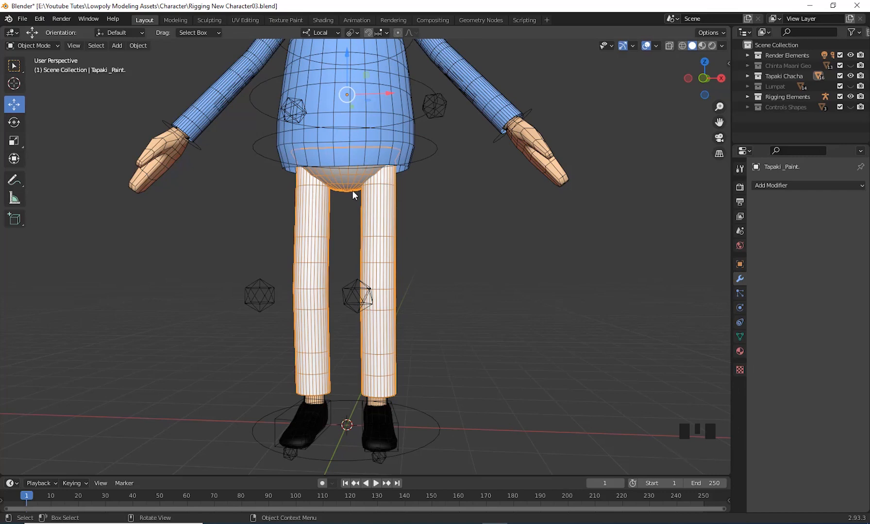
Select the body mesh through the shirt's side slit and examine it under the shirt from the side and front.
{"action": "middle_click_drag", "start_coordinate": [481, 297], "coordinate": [477, 351]}
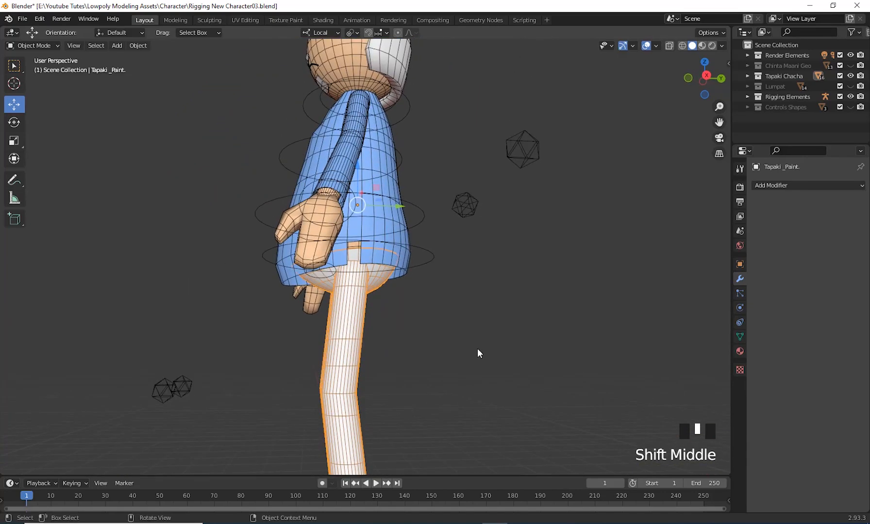
{"action": "scroll", "coordinate": [478, 351], "scroll_direction": "up", "scroll_amount": 4}
{"action": "middle_click_drag", "start_coordinate": [496, 399], "coordinate": [505, 430], "text": "shift"}
{"action": "left_click", "coordinate": [345, 265]}
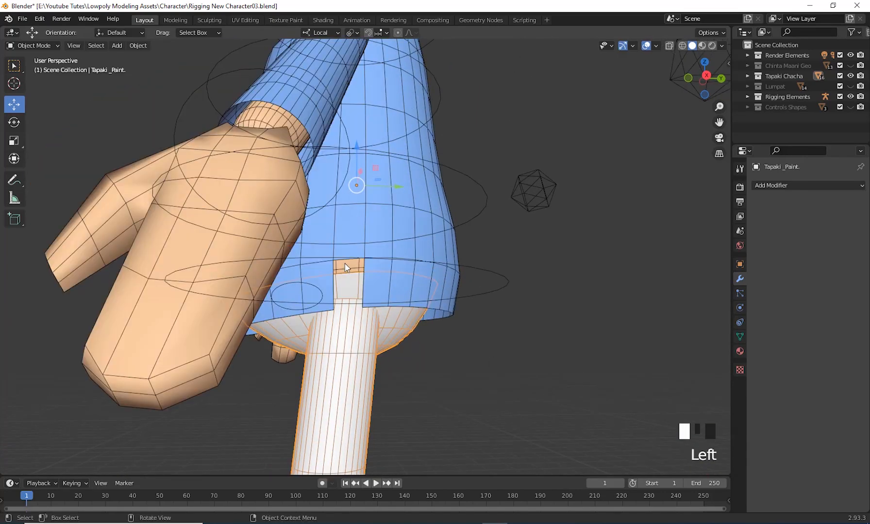
{"action": "middle_click_drag", "start_coordinate": [361, 276], "coordinate": [356, 220]}
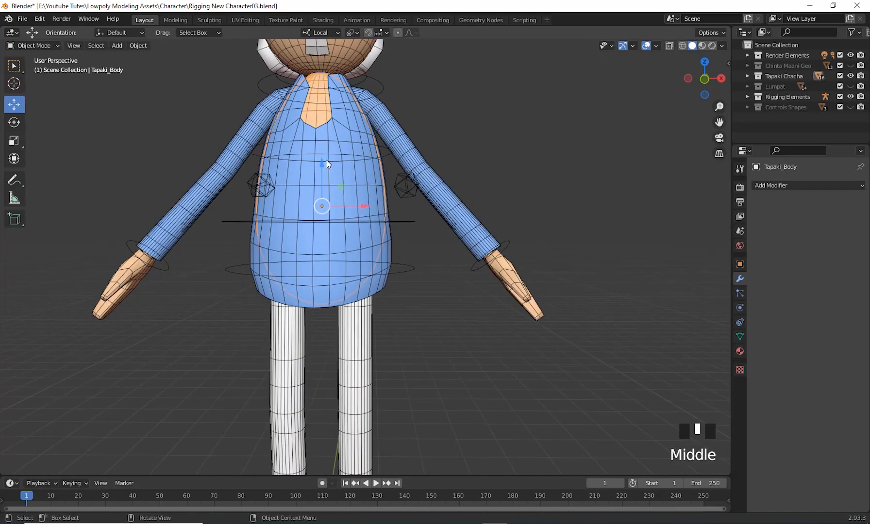
{"action": "middle_click_drag", "start_coordinate": [426, 301], "coordinate": [435, 188], "text": "shift"}
{"action": "scroll", "coordinate": [557, 308], "scroll_direction": "up", "scroll_amount": 2}
{"action": "middle_click_drag", "start_coordinate": [420, 328], "coordinate": [530, 311]}
{"action": "scroll", "coordinate": [402, 340], "scroll_direction": "down", "scroll_amount": 3}
{"action": "scroll", "coordinate": [423, 332], "scroll_direction": "down", "scroll_amount": 2}
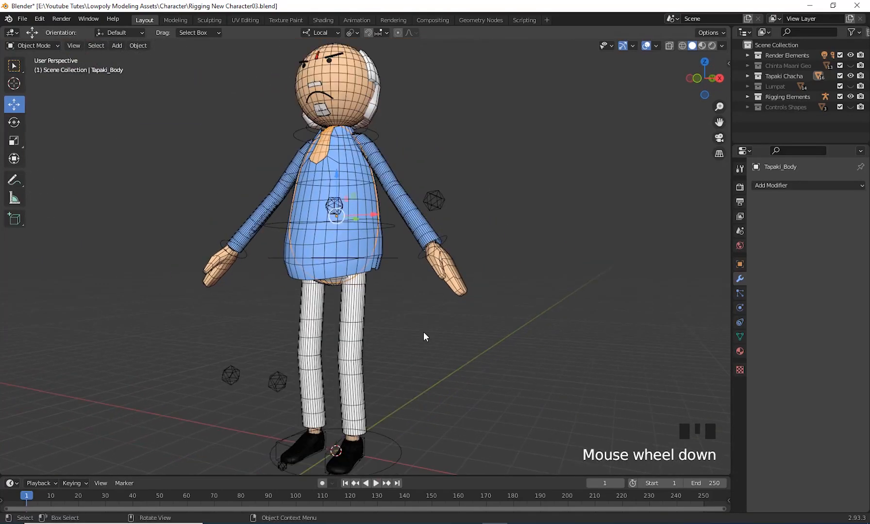
Select the shirt sleeve and the hands mesh inside it, checking their modifiers and how the arms run through the sleeves.
{"action": "scroll", "coordinate": [424, 289], "scroll_direction": "up", "scroll_amount": 4}
{"action": "middle_click_drag", "start_coordinate": [424, 289], "coordinate": [470, 328], "text": "shift"}
{"action": "left_click", "coordinate": [472, 365]}
{"action": "scroll", "coordinate": [474, 345], "scroll_direction": "up", "scroll_amount": 3}
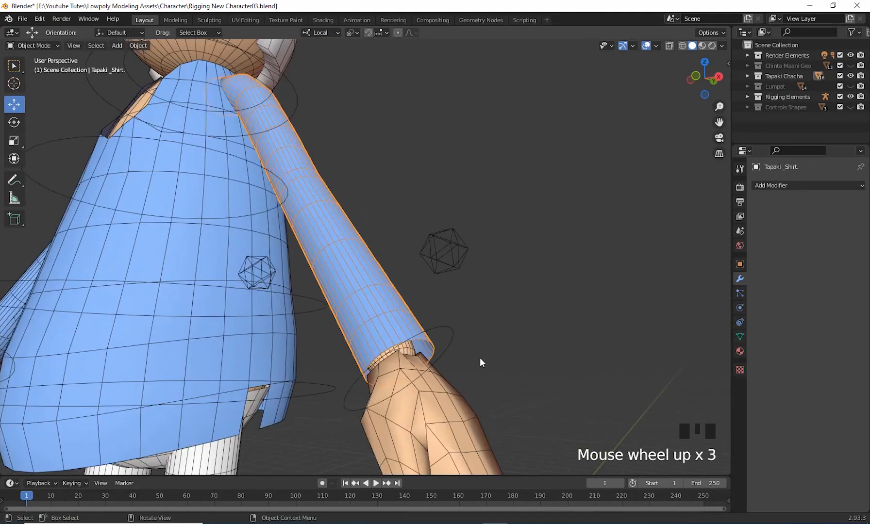
{"action": "middle_click_drag", "start_coordinate": [480, 361], "coordinate": [353, 240]}
{"action": "left_click", "coordinate": [354, 236]}
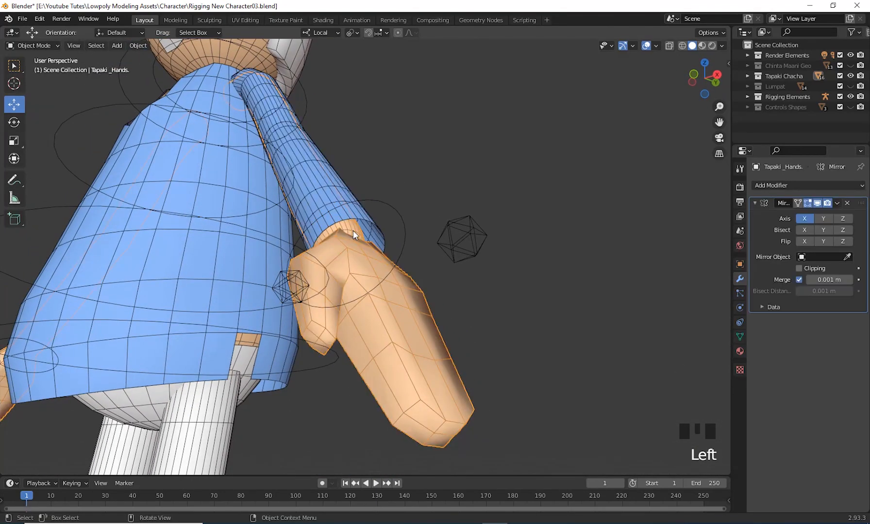
{"action": "scroll", "coordinate": [398, 349], "scroll_direction": "down", "scroll_amount": 3}
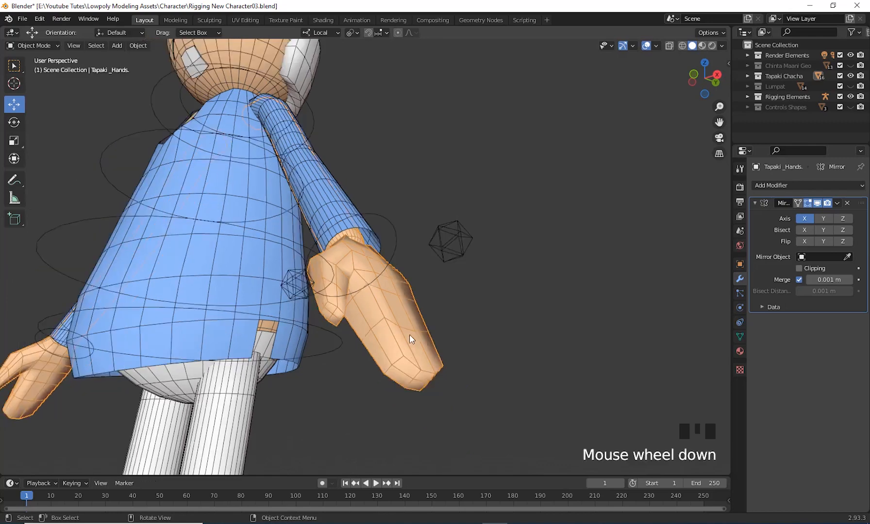
{"action": "middle_click_drag", "start_coordinate": [407, 340], "coordinate": [417, 333]}
{"action": "middle_click_drag", "start_coordinate": [235, 125], "coordinate": [390, 297], "text": "shift"}
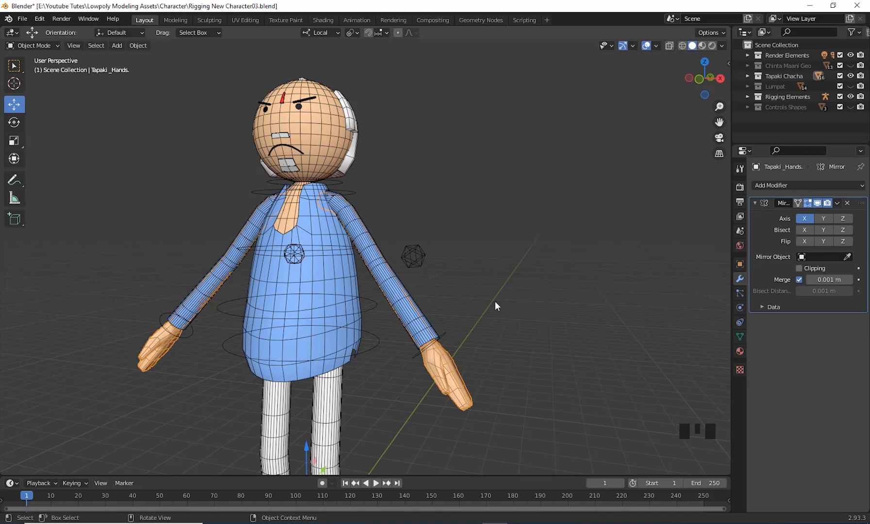
{"action": "scroll", "coordinate": [495, 301], "scroll_direction": "up", "scroll_amount": 2}
{"action": "middle_click_drag", "start_coordinate": [511, 292], "coordinate": [344, 176], "text": "shift"}
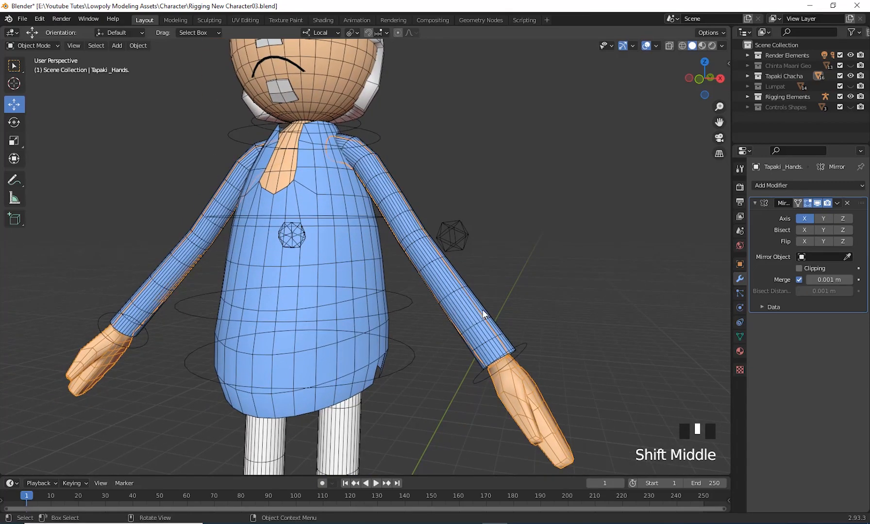
Examine the mesh topology of the whole character from several angles, from the arms and head down to the legs.
{"action": "middle_click_drag", "start_coordinate": [484, 314], "coordinate": [367, 295]}
{"action": "middle_click_drag", "start_coordinate": [261, 404], "coordinate": [119, 168]}
{"action": "scroll", "coordinate": [284, 350], "scroll_direction": "down", "scroll_amount": 4}
{"action": "middle_click_drag", "start_coordinate": [374, 342], "coordinate": [331, 340]}
{"action": "middle_click_drag", "start_coordinate": [402, 263], "coordinate": [401, 324], "text": "shift"}
{"action": "middle_click_drag", "start_coordinate": [376, 227], "coordinate": [305, 233]}
{"action": "scroll", "coordinate": [359, 343], "scroll_direction": "up", "scroll_amount": 3}
{"action": "middle_click_drag", "start_coordinate": [359, 344], "coordinate": [398, 139], "text": "shift"}
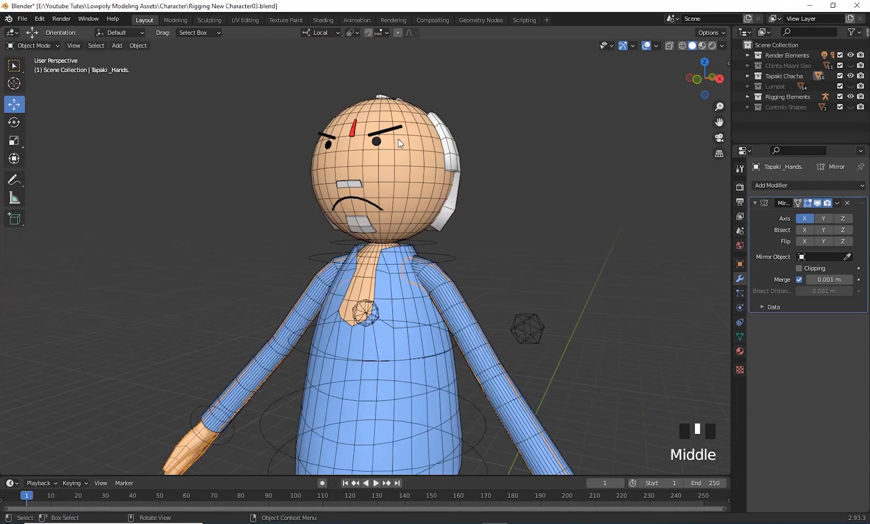
{"action": "scroll", "coordinate": [387, 291], "scroll_direction": "down", "scroll_amount": 2}
{"action": "middle_click_drag", "start_coordinate": [387, 291], "coordinate": [370, 247], "text": "shift"}
{"action": "scroll", "coordinate": [371, 247], "scroll_direction": "down", "scroll_amount": 1}
{"action": "middle_click_drag", "start_coordinate": [497, 346], "coordinate": [514, 322], "text": "shift"}
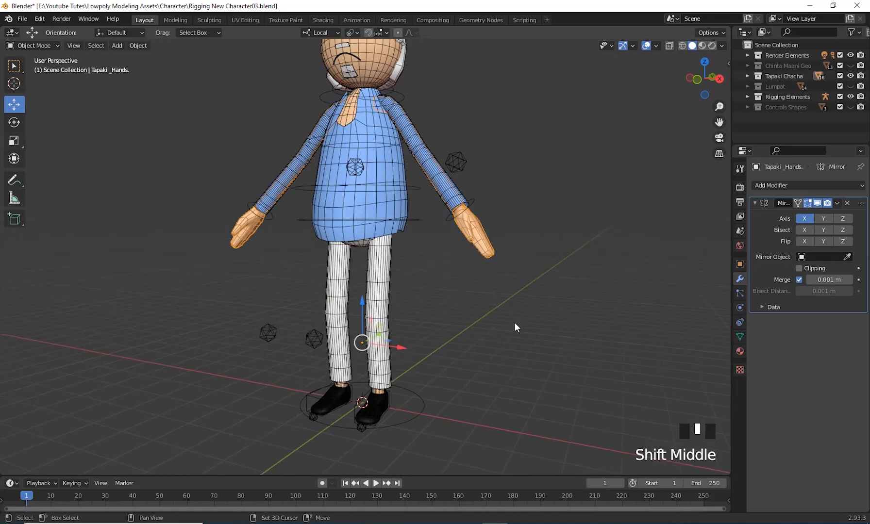
Turn off the wireframe overlay in the viewport and bring the legs into view.
{"action": "left_click", "coordinate": [514, 322]}
{"action": "left_click", "coordinate": [655, 46]}
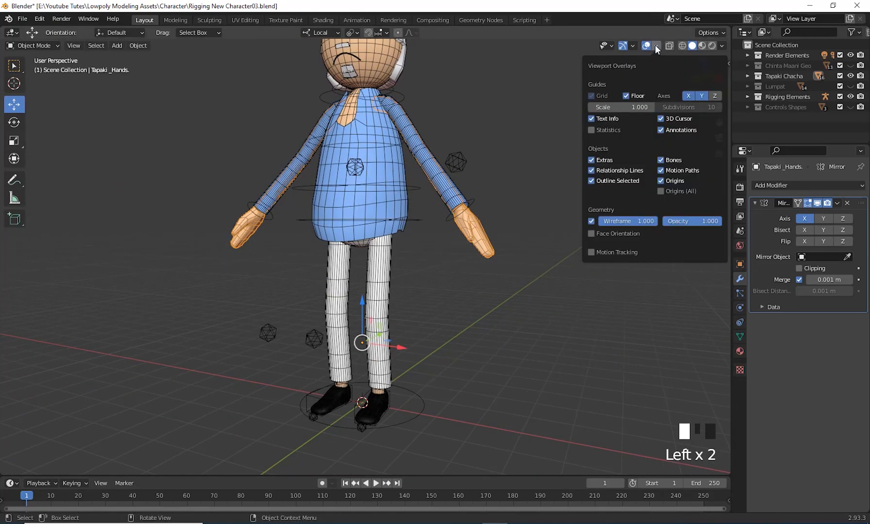
{"action": "left_click", "coordinate": [591, 220]}
{"action": "scroll", "coordinate": [409, 283], "scroll_direction": "up", "scroll_amount": 2}
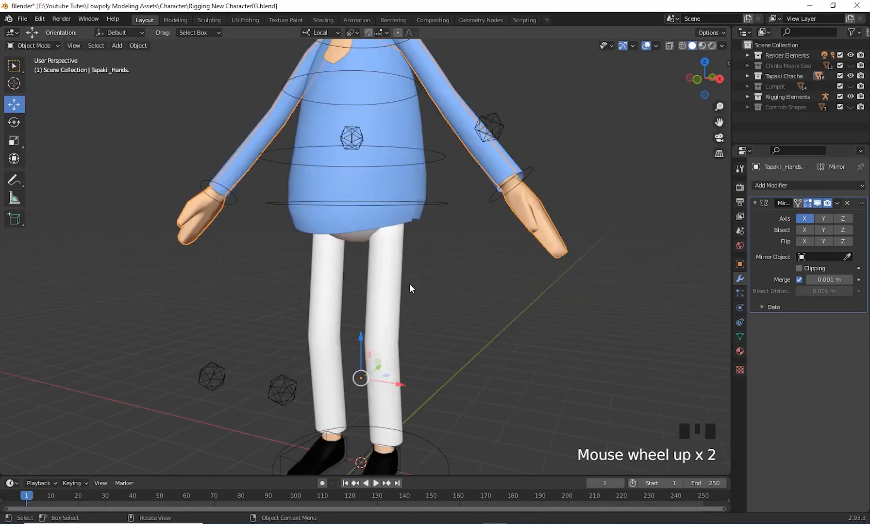
{"action": "middle_click_drag", "start_coordinate": [409, 284], "coordinate": [404, 187], "text": "shift"}
Select the shoes, then add the legs and trousers meshes to the selection.
{"action": "left_click", "coordinate": [438, 290]}
{"action": "mouse_move", "coordinate": [438, 290]}
{"action": "middle_mouse_down"}
{"action": "mouse_move", "coordinate": [469, 185]}
{"action": "mouse_move", "coordinate": [434, 291]}
{"action": "middle_mouse_up"}
{"action": "left_click", "coordinate": [377, 307]}
{"action": "middle_click_drag", "start_coordinate": [377, 307], "coordinate": [372, 253]}
{"action": "scroll", "coordinate": [394, 336], "scroll_direction": "up", "scroll_amount": 2}
{"action": "left_click", "coordinate": [428, 291]}
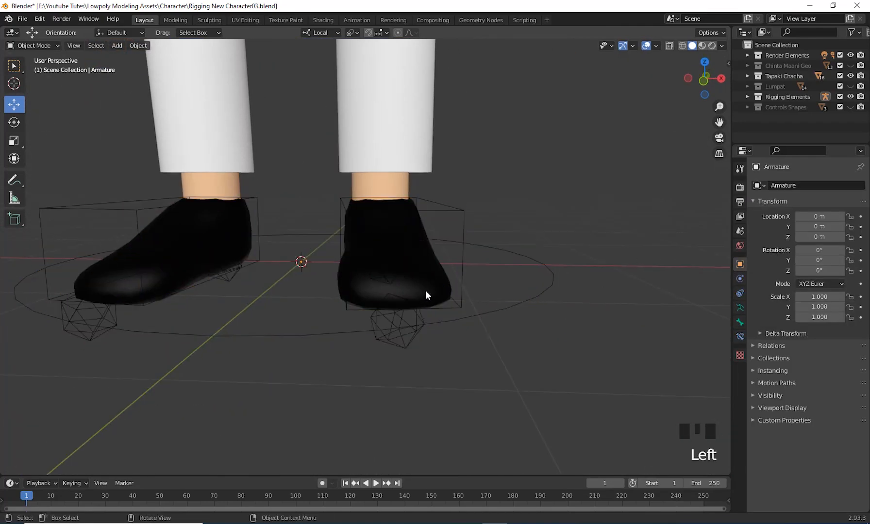
{"action": "middle_click_drag", "start_coordinate": [425, 291], "coordinate": [341, 308]}
{"action": "left_click", "coordinate": [330, 307]}
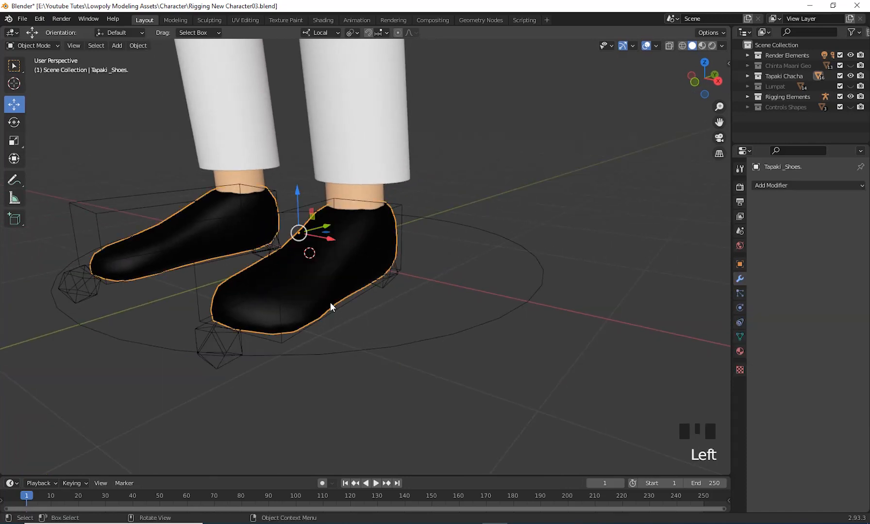
{"action": "left_click", "coordinate": [368, 191], "text": "shift"}
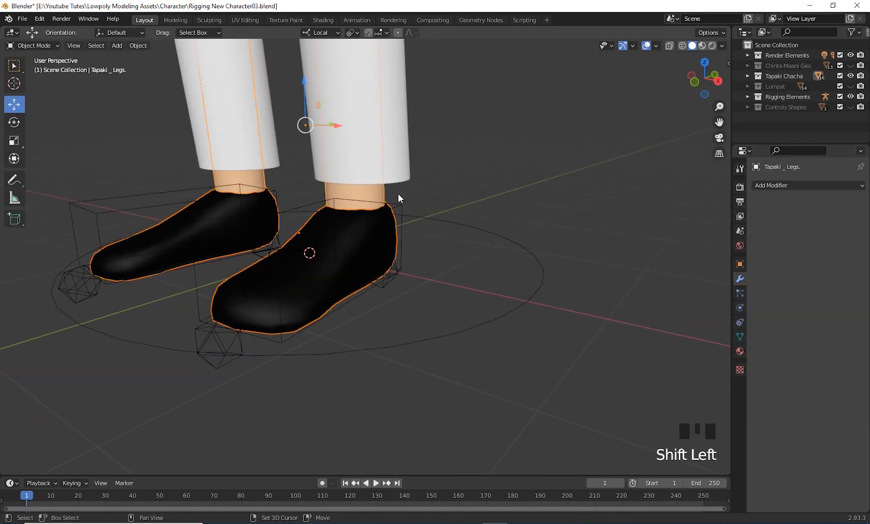
{"action": "left_click", "coordinate": [408, 161], "text": "shift"}
Extend the selection with the body under the shirt, the shirt, the hands and a shirt sleeve.
{"action": "scroll", "coordinate": [454, 200], "scroll_direction": "down", "scroll_amount": 5}
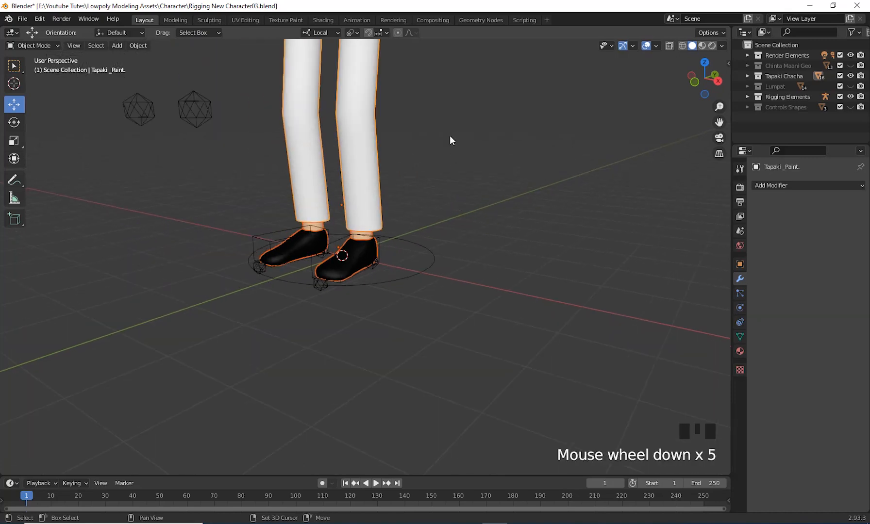
{"action": "middle_click_drag", "start_coordinate": [449, 140], "coordinate": [393, 243], "text": "shift"}
{"action": "scroll", "coordinate": [426, 322], "scroll_direction": "up", "scroll_amount": 3}
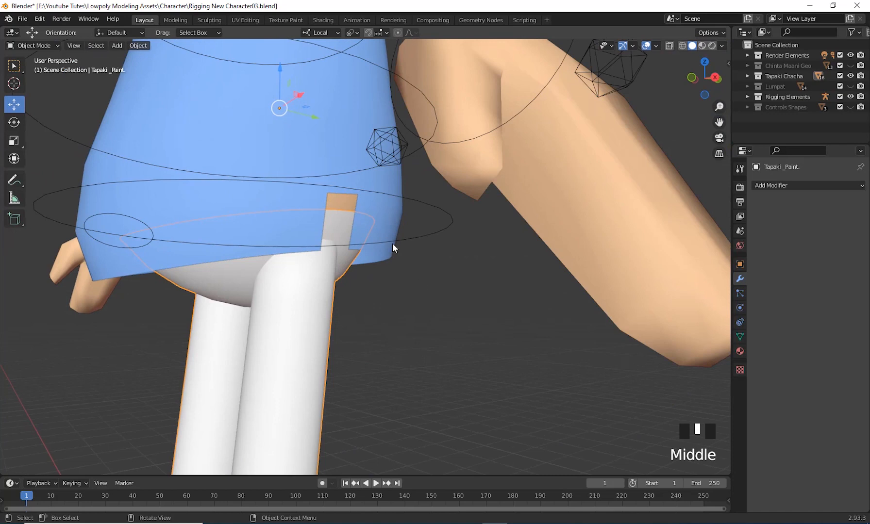
{"action": "left_click", "coordinate": [348, 203], "text": "shift"}
{"action": "left_click", "coordinate": [370, 109], "text": "shift"}
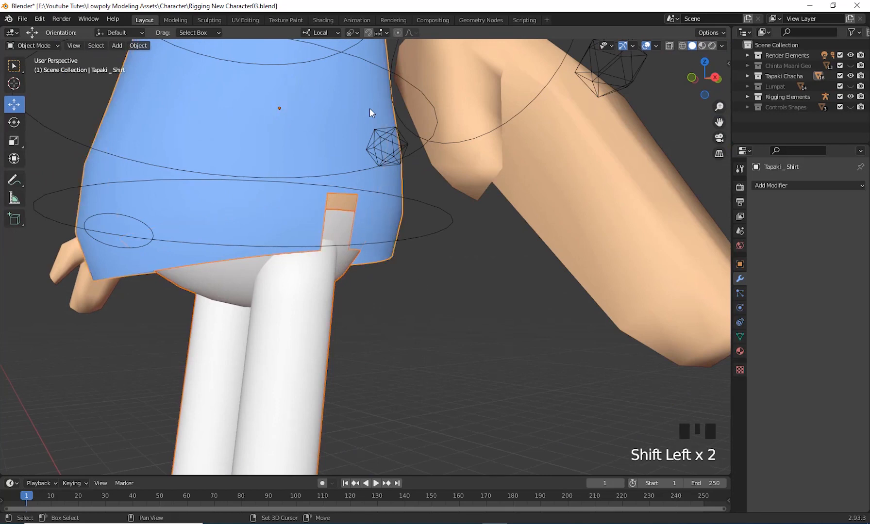
{"action": "scroll", "coordinate": [370, 108], "scroll_direction": "down", "scroll_amount": 3}
{"action": "middle_click_drag", "start_coordinate": [369, 108], "coordinate": [472, 271]}
{"action": "left_click", "coordinate": [516, 308], "text": "shift"}
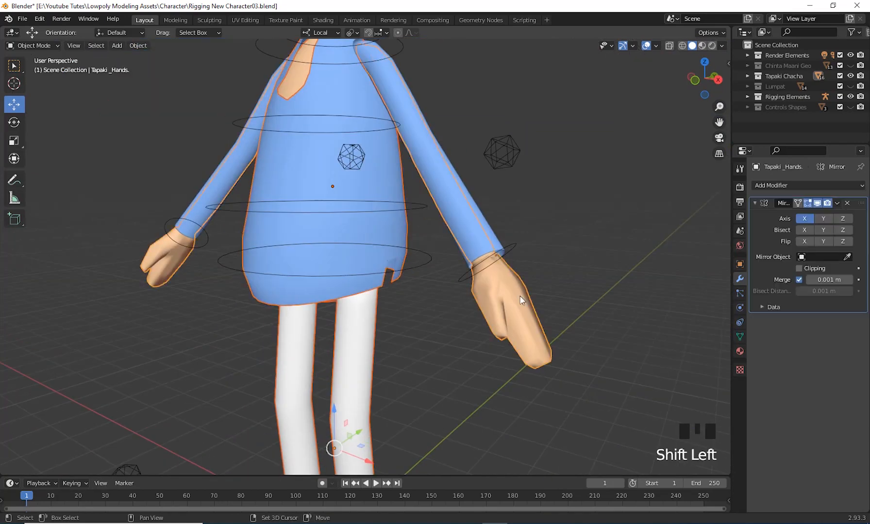
{"action": "left_click", "coordinate": [485, 225], "text": "shift"}
Select only the hands mesh and apply its Mirror modifier.
{"action": "middle_click_drag", "start_coordinate": [333, 277], "coordinate": [473, 248]}
{"action": "left_click", "coordinate": [473, 248]}
{"action": "left_click", "coordinate": [473, 238]}
{"action": "left_click", "coordinate": [472, 231]}
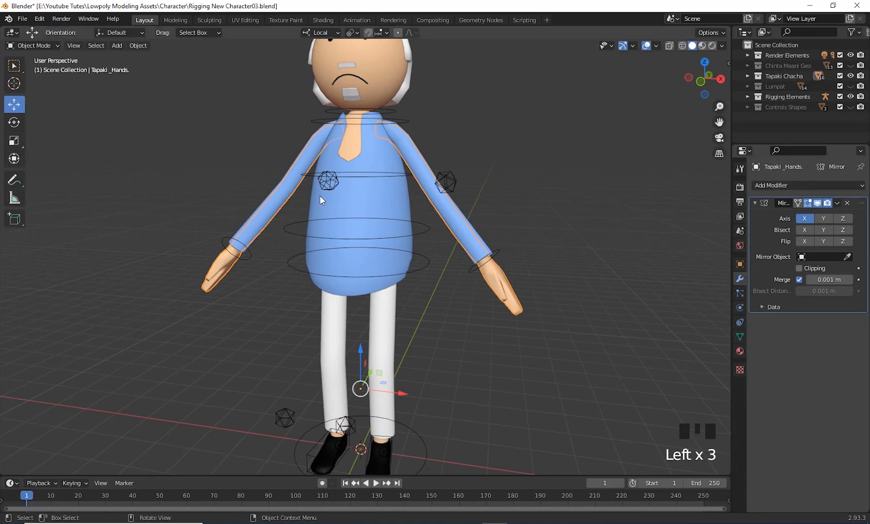
{"action": "middle_click_drag", "start_coordinate": [320, 200], "coordinate": [463, 289]}
{"action": "middle_click_drag", "start_coordinate": [566, 350], "coordinate": [534, 310]}
{"action": "scroll", "coordinate": [549, 333], "scroll_direction": "down", "scroll_amount": 2}
{"action": "left_click", "coordinate": [837, 203]}
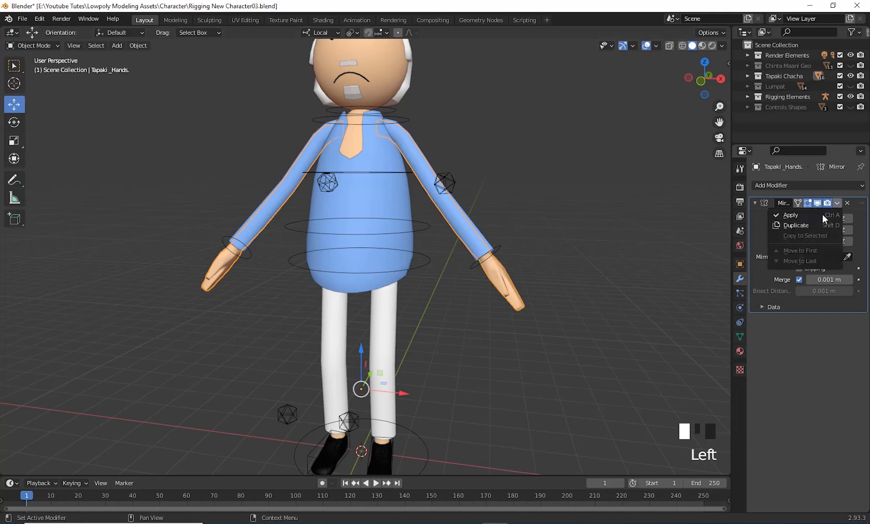
{"action": "left_click", "coordinate": [787, 215]}
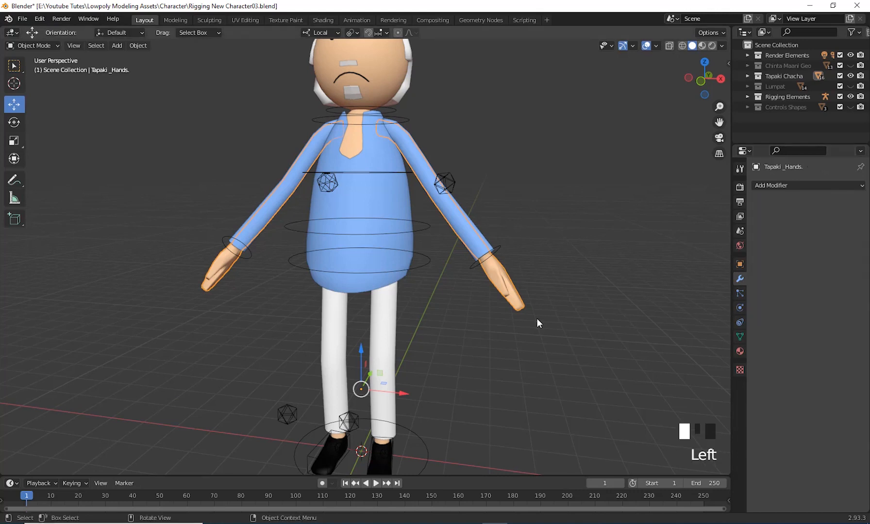
Select both separate shirt sleeves and join them into one object.
{"action": "left_click", "coordinate": [487, 237]}
{"action": "middle_click_drag", "start_coordinate": [567, 340], "coordinate": [785, 214]}
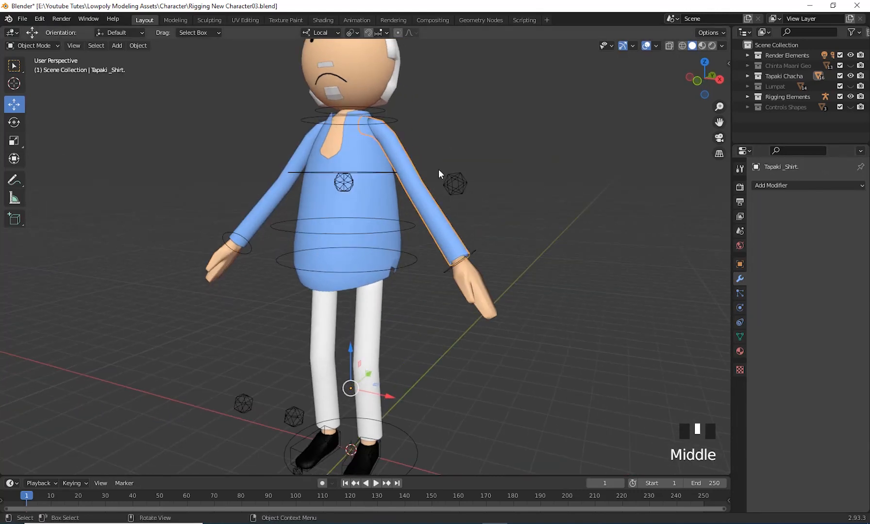
{"action": "left_click", "coordinate": [275, 192]}
{"action": "middle_click_drag", "start_coordinate": [271, 202], "coordinate": [466, 302]}
{"action": "left_click", "coordinate": [322, 267], "text": "shift"}
{"action": "middle_click_drag", "start_coordinate": [322, 267], "coordinate": [493, 373]}
{"action": "scroll", "coordinate": [505, 375], "scroll_direction": "down", "scroll_amount": 2}
{"action": "middle_click_drag", "start_coordinate": [513, 356], "coordinate": [500, 358]}
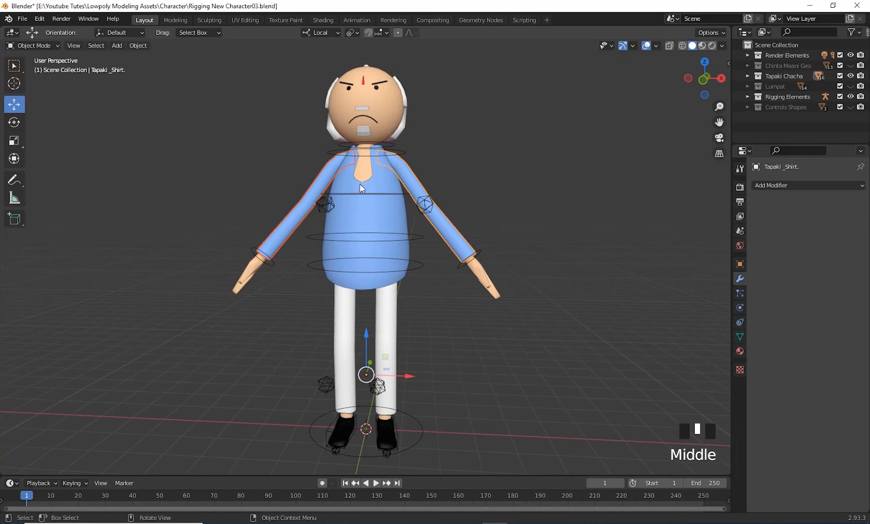
{"action": "right_click", "coordinate": [543, 234]}
{"action": "left_click", "coordinate": [513, 263]}
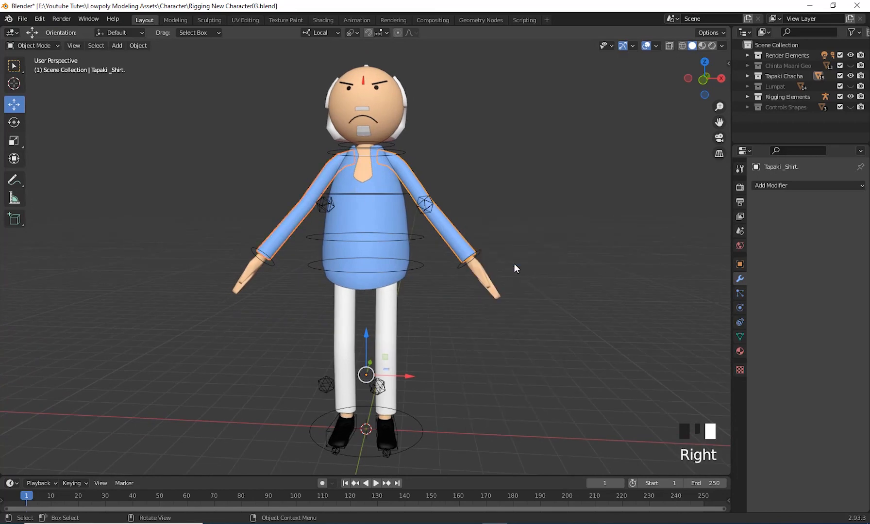
Select the shirt, the armature and the shoes in turn to check the meshes for remaining modifiers.
{"action": "left_click", "coordinate": [408, 221]}
{"action": "left_click", "coordinate": [390, 321]}
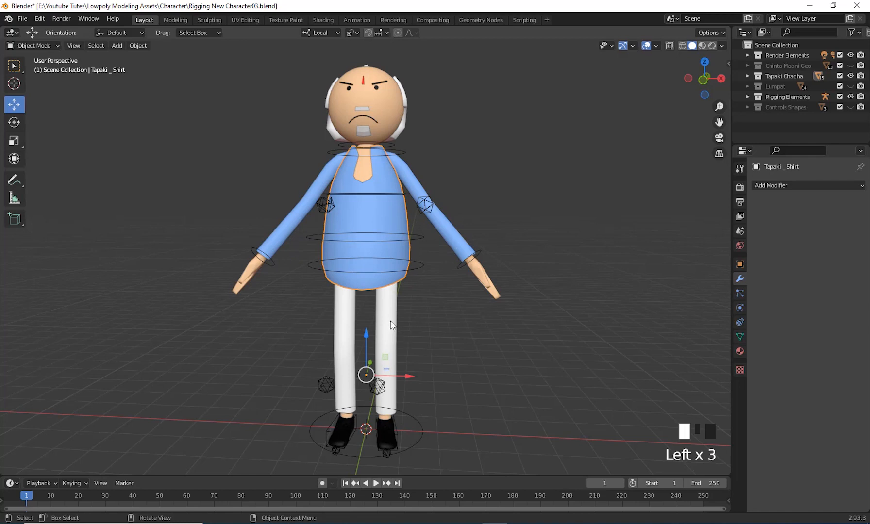
{"action": "left_click", "coordinate": [394, 436]}
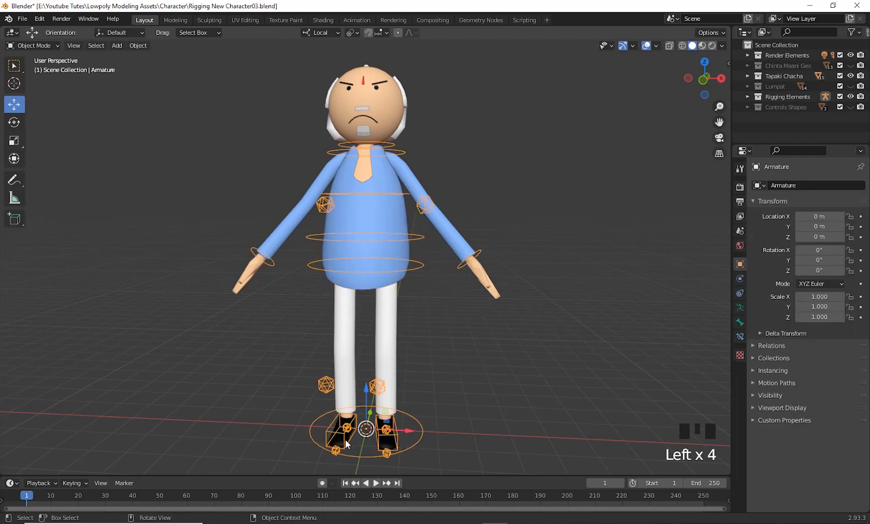
{"action": "left_click", "coordinate": [333, 455]}
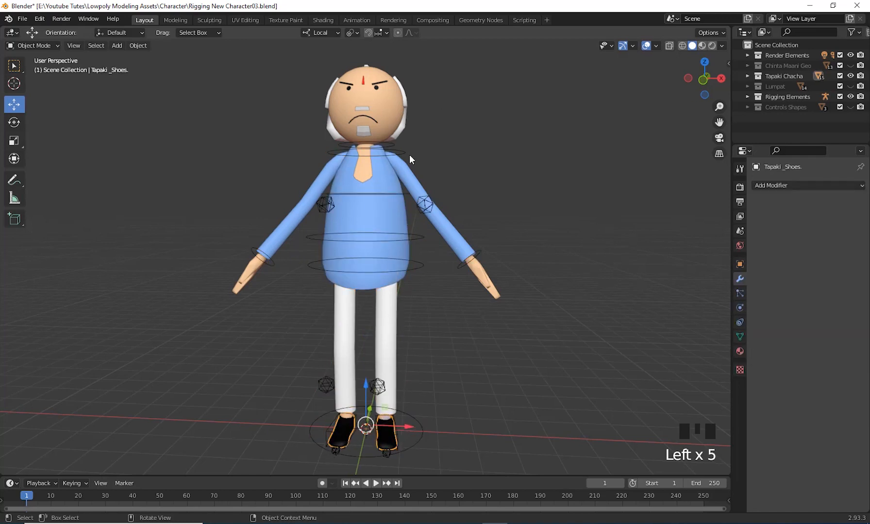
Select the mouth on the face and apply its Mirror modifier.
{"action": "scroll", "coordinate": [515, 143], "scroll_direction": "up", "scroll_amount": 3}
{"action": "middle_click_drag", "start_coordinate": [498, 78], "coordinate": [415, 274], "text": "shift"}
{"action": "left_click", "coordinate": [392, 264]}
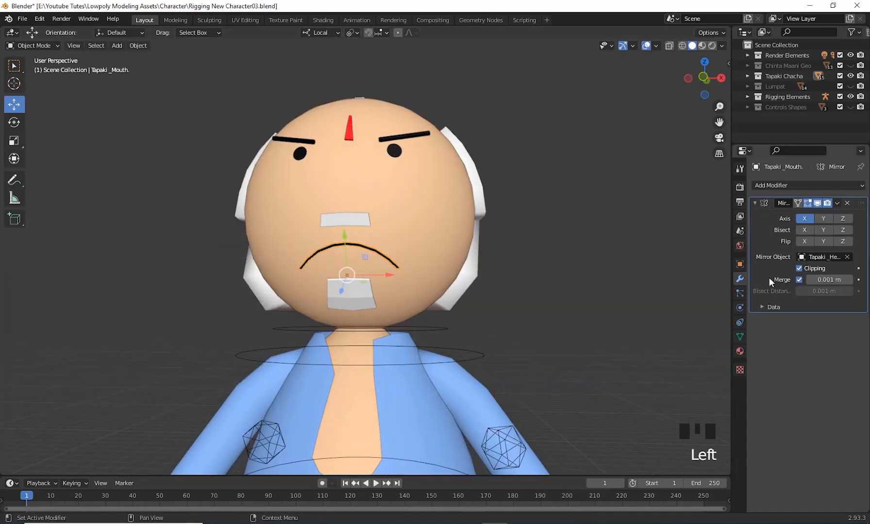
{"action": "left_click", "coordinate": [835, 202]}
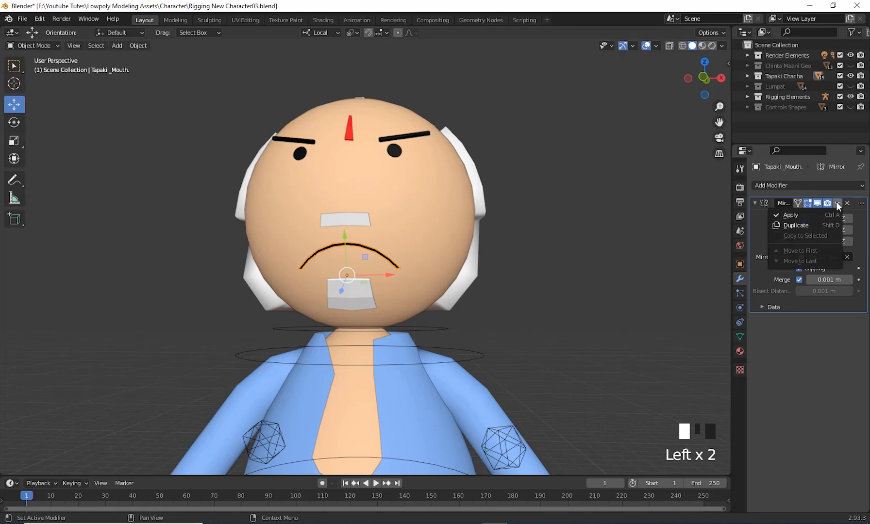
{"action": "left_click", "coordinate": [799, 215]}
Select the beard patch on the chin and apply its Mirror modifier, keeping Solidify.
{"action": "middle_click_drag", "start_coordinate": [428, 228], "coordinate": [394, 284]}
{"action": "left_click", "coordinate": [383, 301]}
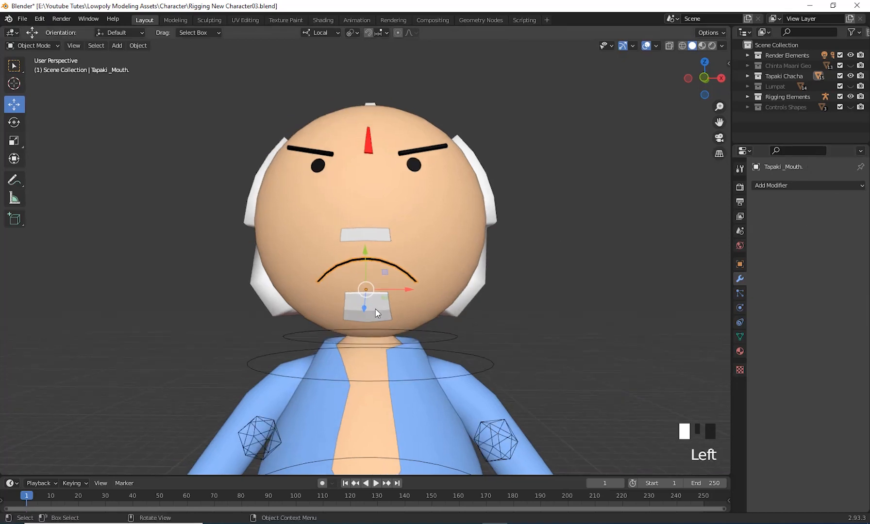
{"action": "left_click", "coordinate": [837, 204]}
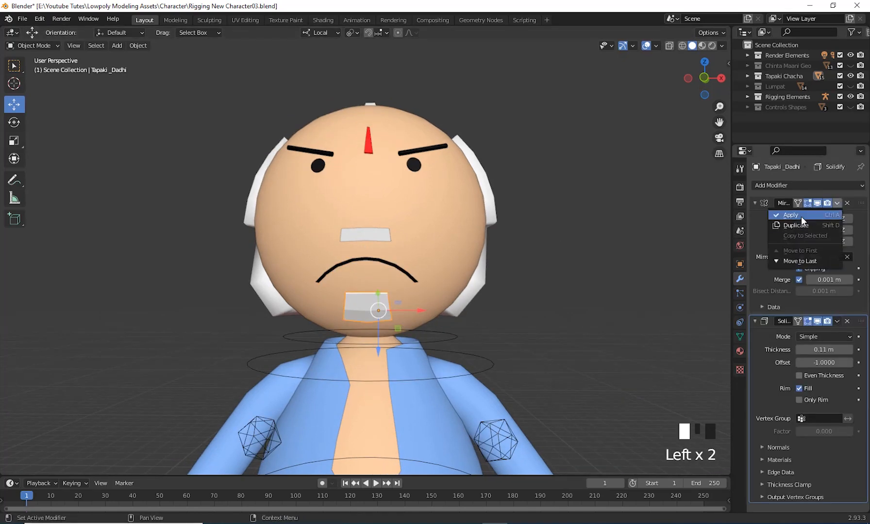
{"action": "left_click", "coordinate": [801, 215]}
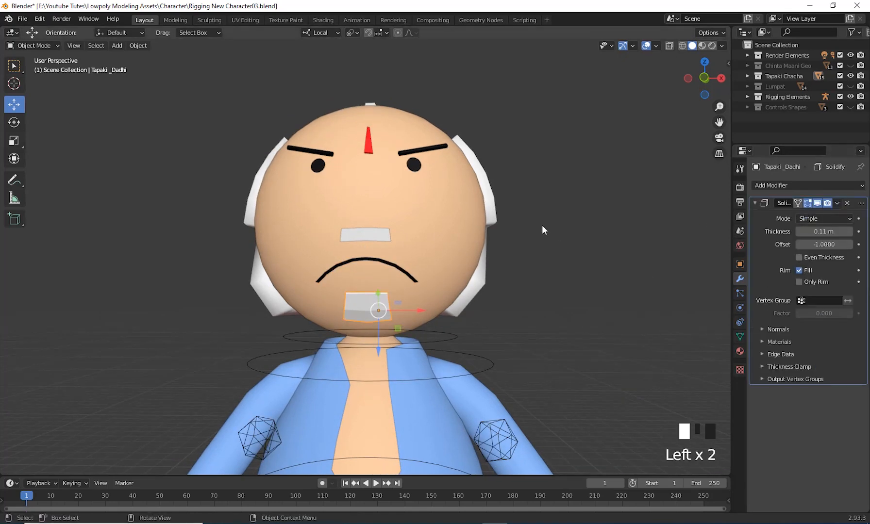
Apply the Mirror modifier on the moustache above the mouth, keeping Solidify.
{"action": "left_click", "coordinate": [373, 244]}
{"action": "left_click", "coordinate": [837, 204]}
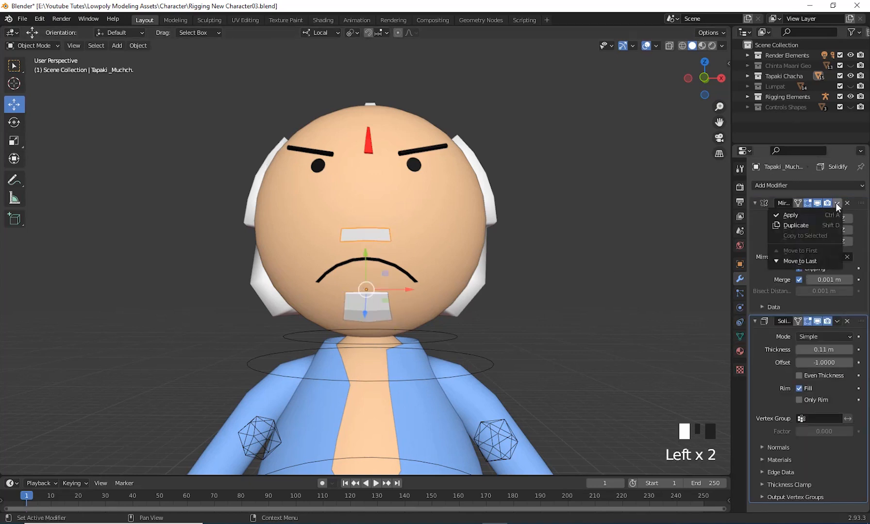
{"action": "left_click", "coordinate": [795, 215]}
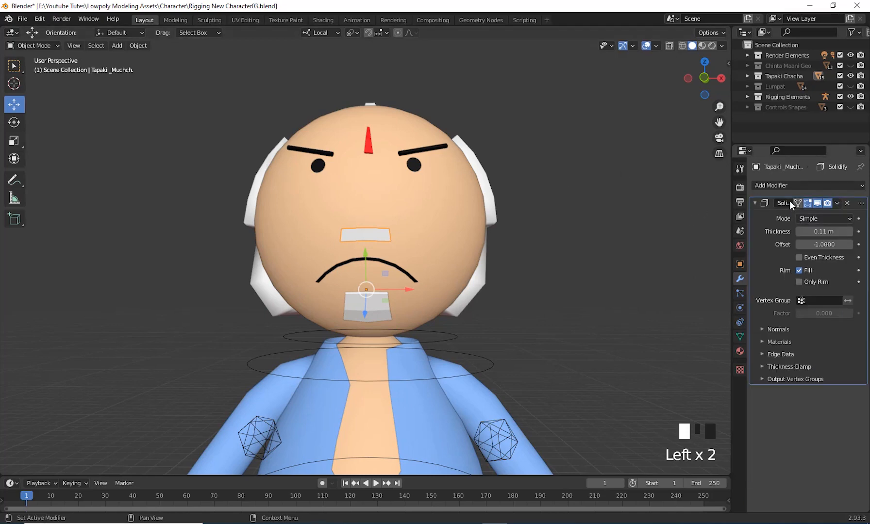
Select the eyebrows and apply their Mirror modifier.
{"action": "middle_click_drag", "start_coordinate": [537, 244], "coordinate": [413, 255]}
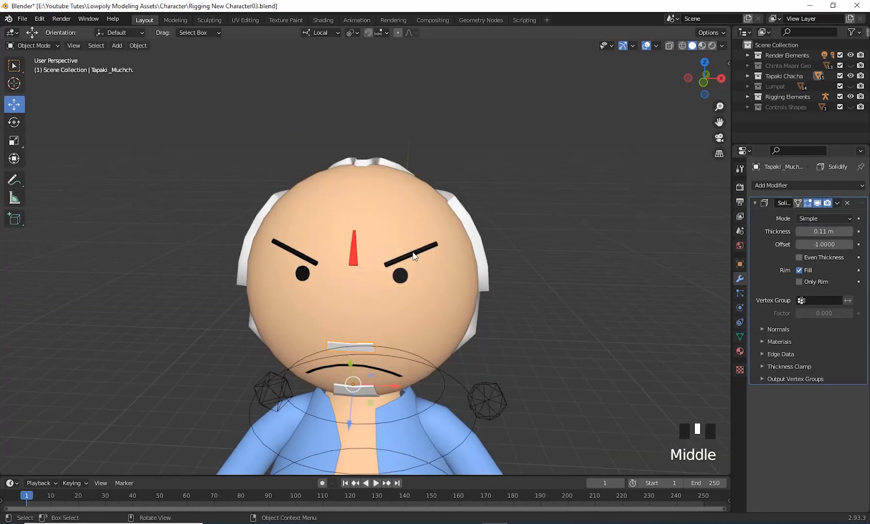
{"action": "left_click", "coordinate": [413, 254]}
{"action": "middle_click_drag", "start_coordinate": [503, 279], "coordinate": [507, 265]}
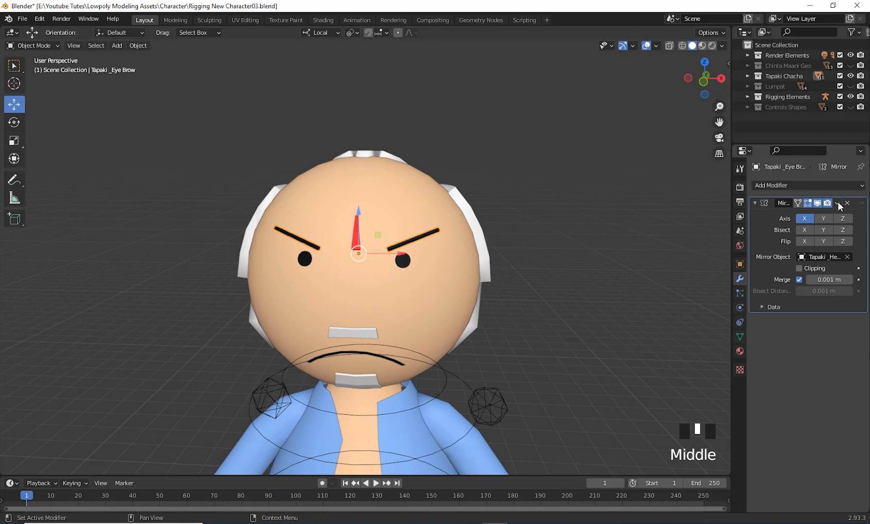
{"action": "left_click", "coordinate": [838, 203]}
{"action": "left_click", "coordinate": [798, 215]}
Select the eyes and apply their Mirror modifier.
{"action": "scroll", "coordinate": [547, 234], "scroll_direction": "down", "scroll_amount": 2}
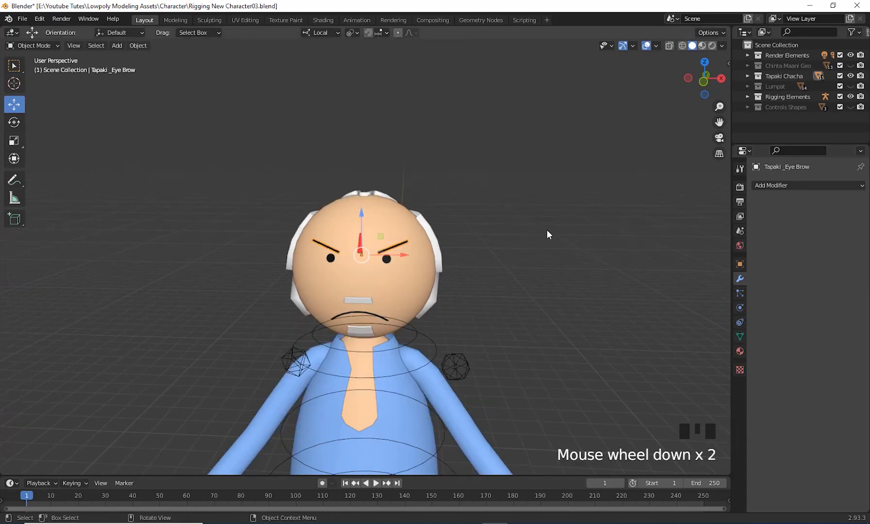
{"action": "middle_click_drag", "start_coordinate": [547, 231], "coordinate": [556, 188], "text": "shift"}
{"action": "scroll", "coordinate": [462, 167], "scroll_direction": "up", "scroll_amount": 3}
{"action": "left_click", "coordinate": [447, 118]}
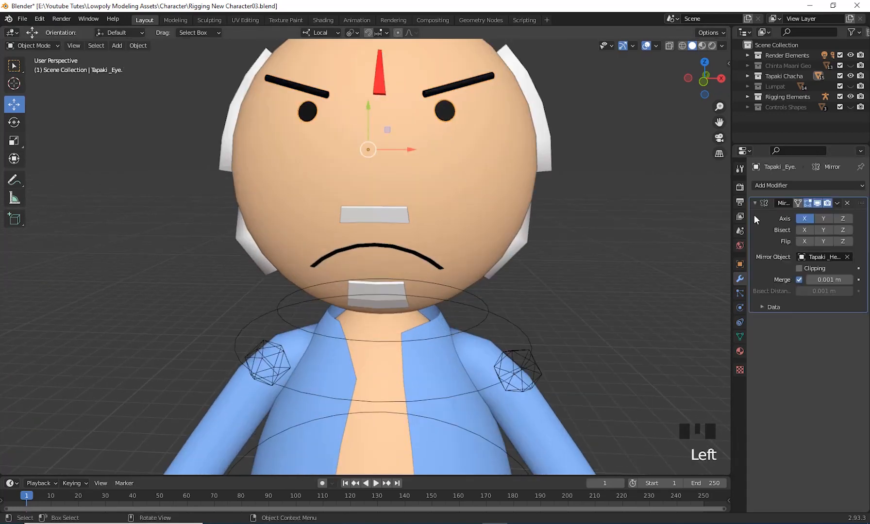
{"action": "left_click", "coordinate": [838, 203]}
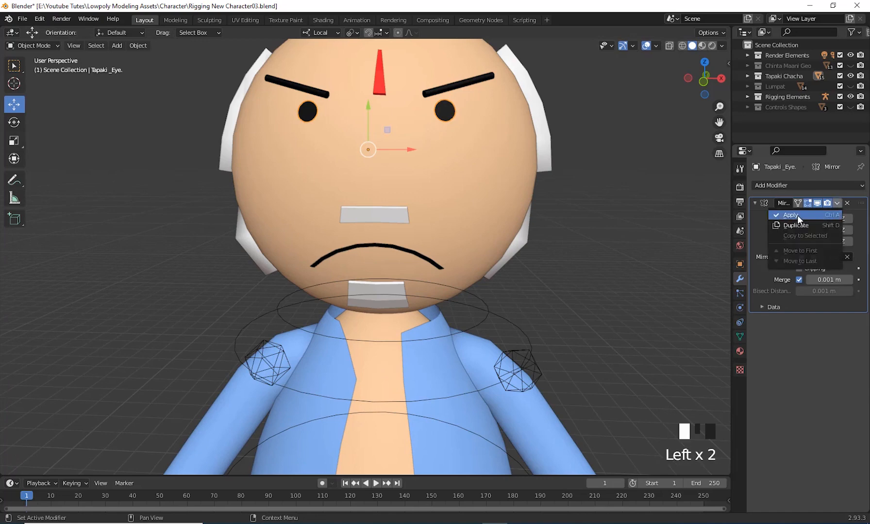
{"action": "left_click", "coordinate": [797, 214]}
{"action": "scroll", "coordinate": [619, 214], "scroll_direction": "down", "scroll_amount": 4}
{"action": "middle_click_drag", "start_coordinate": [618, 214], "coordinate": [582, 146], "text": "shift"}
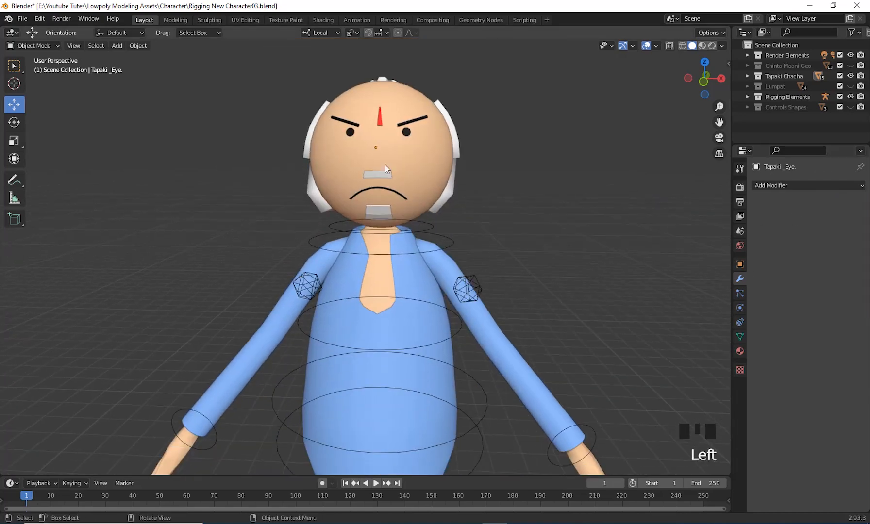
Select the hair mesh and check its modifiers, viewing it from the side and front.
{"action": "left_click", "coordinate": [453, 132]}
{"action": "middle_click_drag", "start_coordinate": [456, 135], "coordinate": [611, 272]}
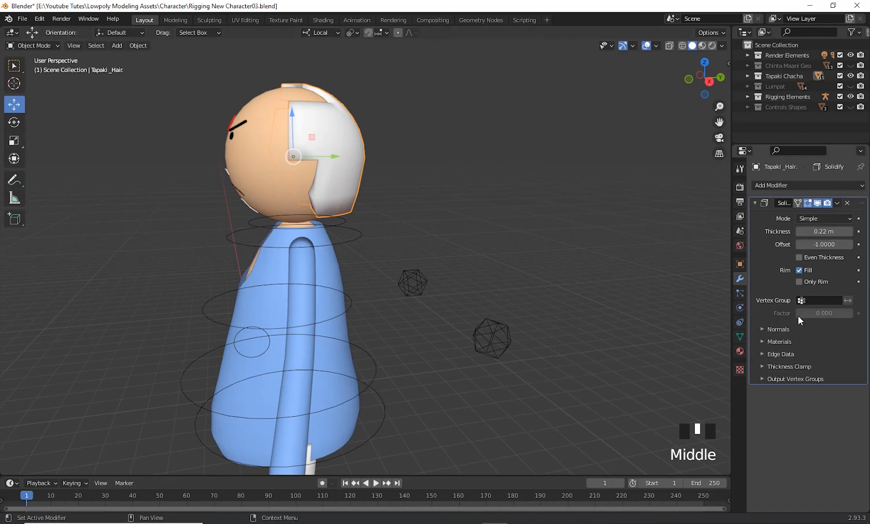
{"action": "scroll", "coordinate": [422, 317], "scroll_direction": "down", "scroll_amount": 2}
{"action": "middle_click_drag", "start_coordinate": [418, 315], "coordinate": [466, 244]}
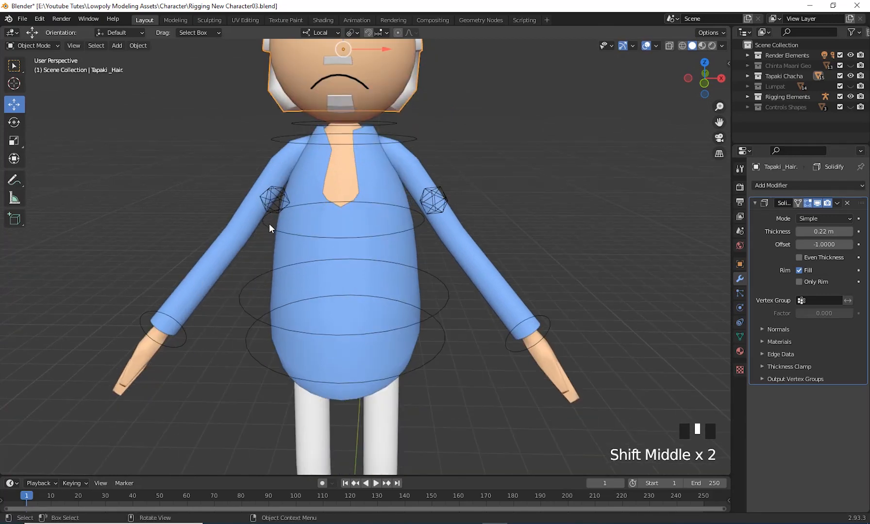
Select the trousers, the skin legs showing at the ankles and the shoes together.
{"action": "scroll", "coordinate": [608, 265], "scroll_direction": "down", "scroll_amount": 3}
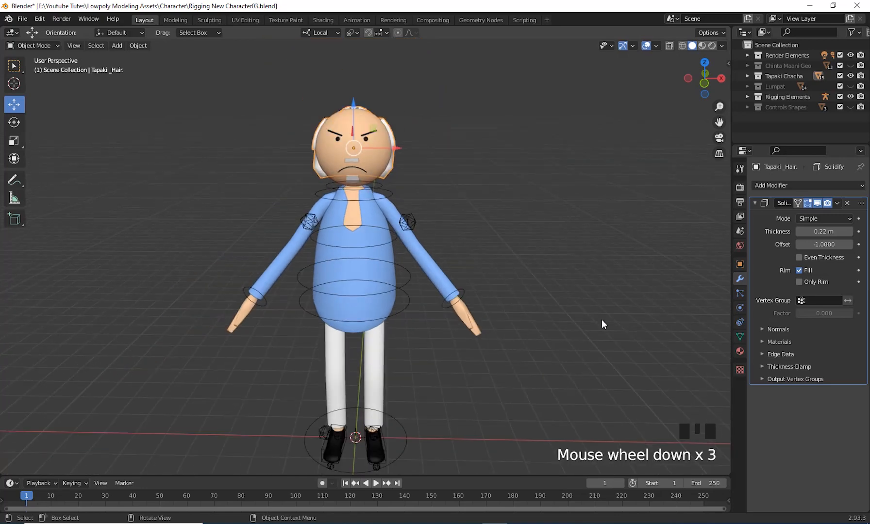
{"action": "mouse_move", "coordinate": [604, 322]}
{"action": "middle_mouse_down", "text": "shift"}
{"action": "mouse_move", "coordinate": [617, 334]}
{"action": "mouse_move", "coordinate": [604, 326]}
{"action": "middle_mouse_up", "text": "shift"}
{"action": "scroll", "coordinate": [566, 354], "scroll_direction": "up", "scroll_amount": 2}
{"action": "middle_click_drag", "start_coordinate": [567, 354], "coordinate": [407, 345]}
{"action": "left_click", "coordinate": [428, 336]}
{"action": "middle_click_drag", "start_coordinate": [524, 387], "coordinate": [541, 370], "text": "shift"}
{"action": "scroll", "coordinate": [538, 316], "scroll_direction": "up", "scroll_amount": 2}
{"action": "left_click", "coordinate": [474, 383], "text": "shift"}
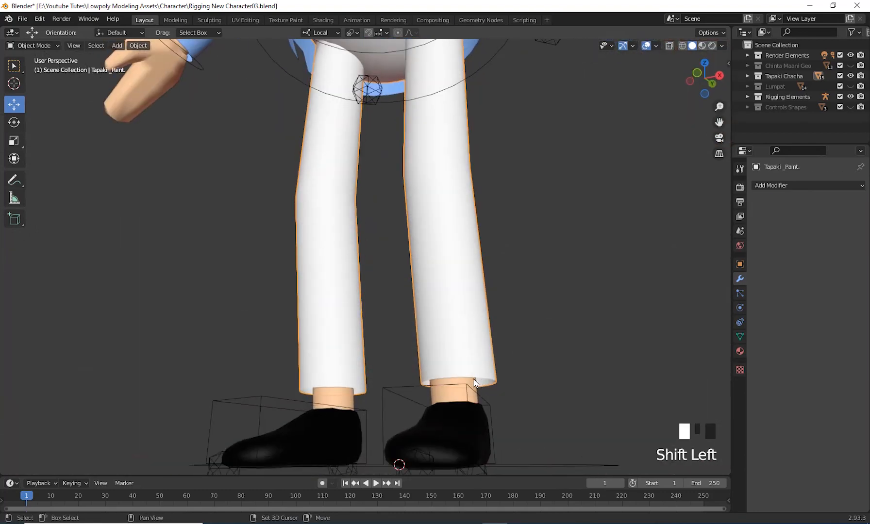
{"action": "left_click", "coordinate": [478, 428], "text": "shift"}
{"action": "scroll", "coordinate": [553, 376], "scroll_direction": "down", "scroll_amount": 2, "text": "shift"}
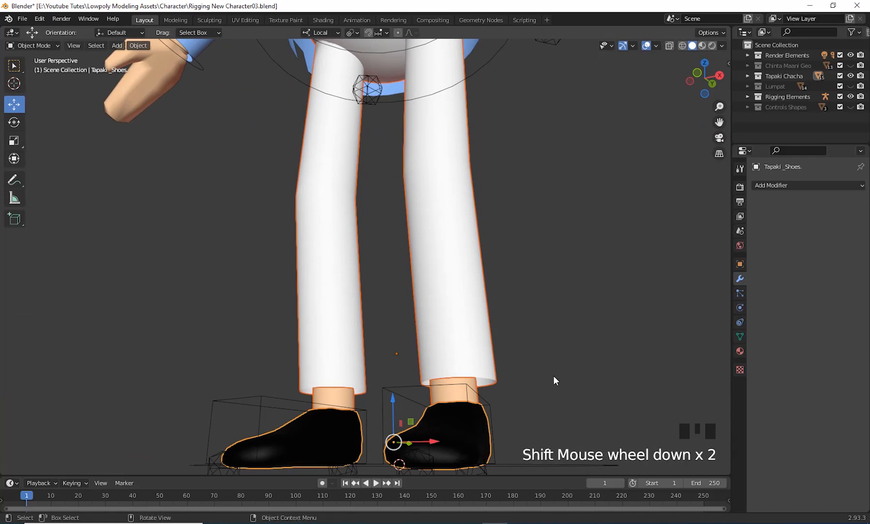
Add the shirt and the skin body mesh showing through the shirt's side slit to the selection.
{"action": "scroll", "coordinate": [525, 256], "scroll_direction": "down", "scroll_amount": 2}
{"action": "middle_click_drag", "start_coordinate": [526, 256], "coordinate": [518, 409], "text": "shift"}
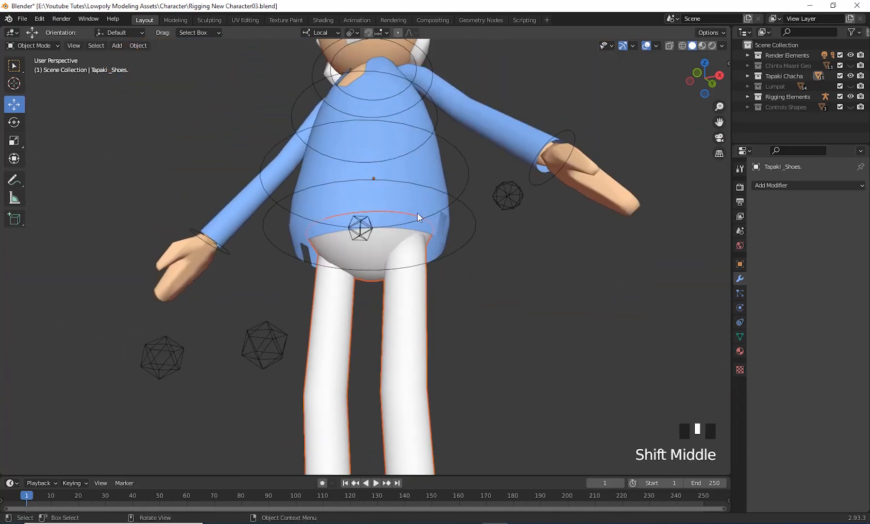
{"action": "left_click", "coordinate": [441, 163], "text": "shift"}
{"action": "middle_click_drag", "start_coordinate": [473, 207], "coordinate": [516, 265]}
{"action": "scroll", "coordinate": [516, 265], "scroll_direction": "up", "scroll_amount": 4}
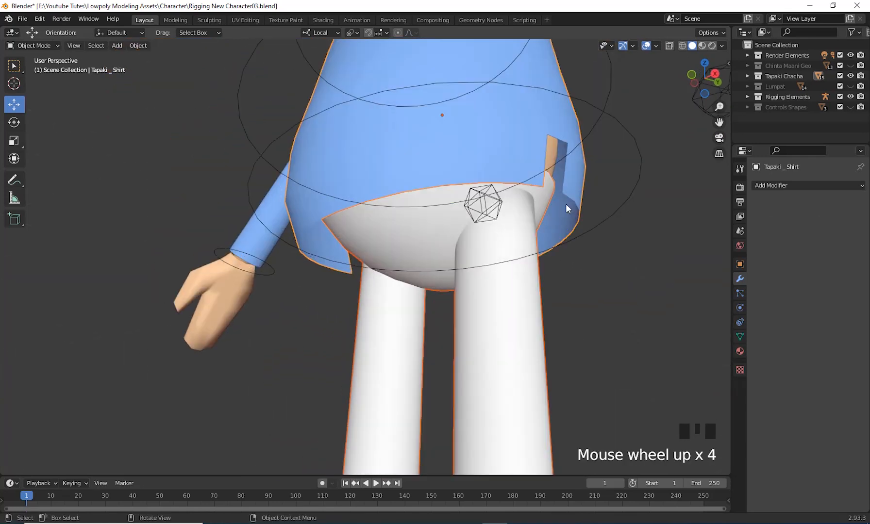
{"action": "middle_click_drag", "start_coordinate": [565, 208], "coordinate": [555, 146]}
{"action": "left_click", "coordinate": [554, 145], "text": "shift"}
Add the hands and the shirt sleeves to the selection.
{"action": "scroll", "coordinate": [663, 99], "scroll_direction": "down", "scroll_amount": 3}
{"action": "middle_click_drag", "start_coordinate": [618, 262], "coordinate": [601, 298]}
{"action": "left_click", "coordinate": [666, 91], "text": "shift"}
{"action": "scroll", "coordinate": [543, 235], "scroll_direction": "down", "scroll_amount": 3}
{"action": "scroll", "coordinate": [596, 201], "scroll_direction": "up", "scroll_amount": 4}
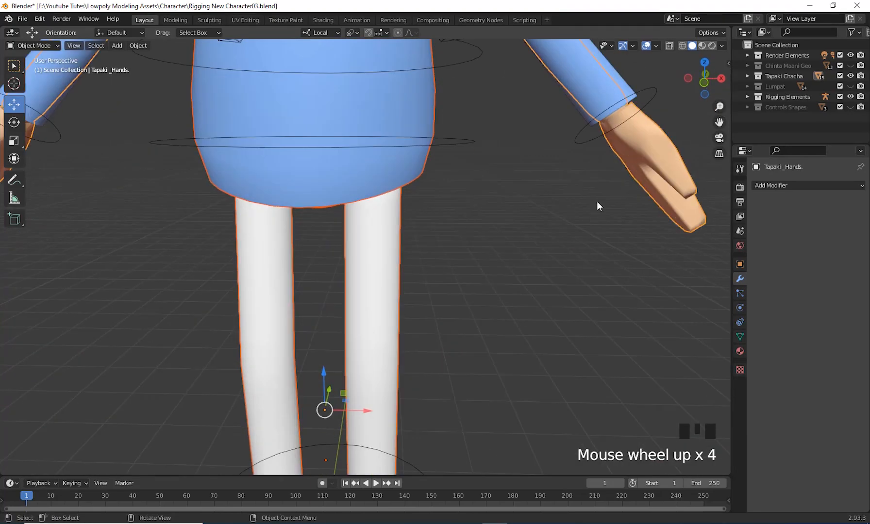
{"action": "left_click", "coordinate": [622, 78], "text": "shift"}
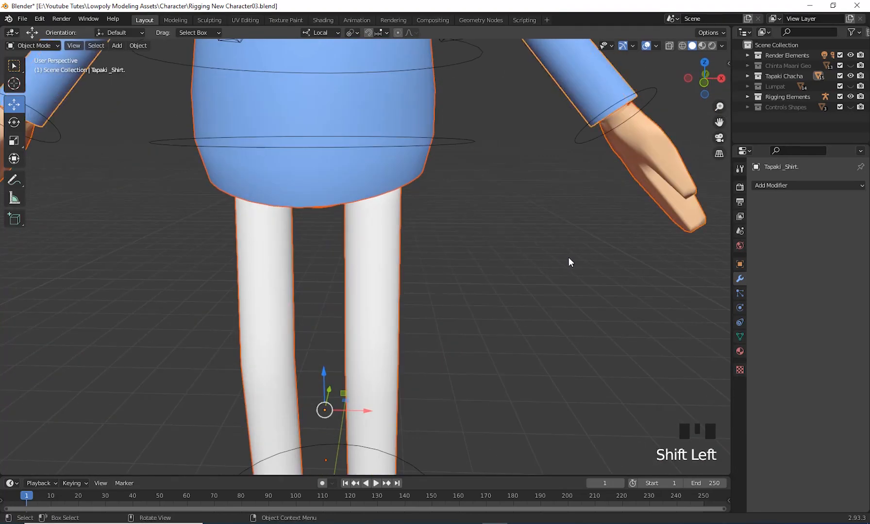
Add the armature to the selection as the active object and parent the selected meshes to it With Automatic Weights.
{"action": "scroll", "coordinate": [563, 260], "scroll_direction": "down", "scroll_amount": 7}
{"action": "middle_click_drag", "start_coordinate": [519, 274], "coordinate": [399, 80], "text": "shift"}
{"action": "scroll", "coordinate": [543, 341], "scroll_direction": "up", "scroll_amount": 4}
{"action": "scroll", "coordinate": [507, 301], "scroll_direction": "down", "scroll_amount": 2}
{"action": "middle_click_drag", "start_coordinate": [505, 303], "coordinate": [552, 284], "text": "shift"}
{"action": "scroll", "coordinate": [559, 257], "scroll_direction": "up", "scroll_amount": 1}
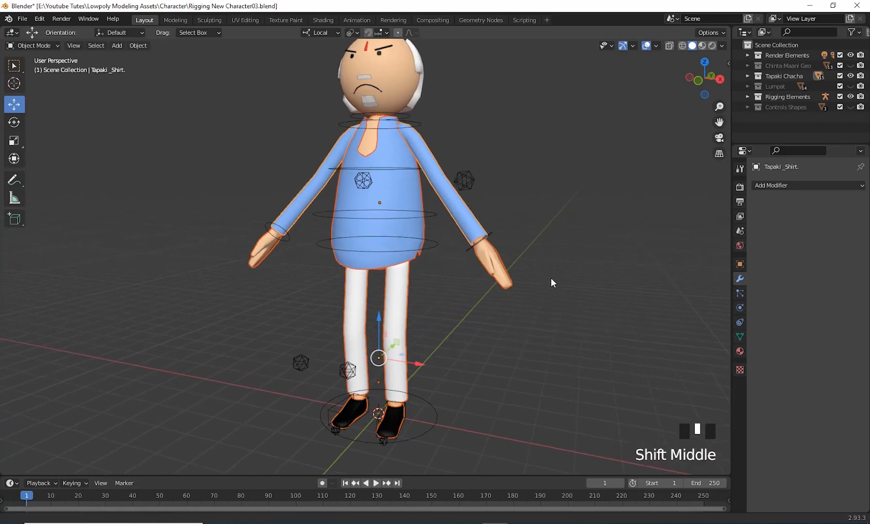
{"action": "left_click", "coordinate": [435, 247], "text": "shift"}
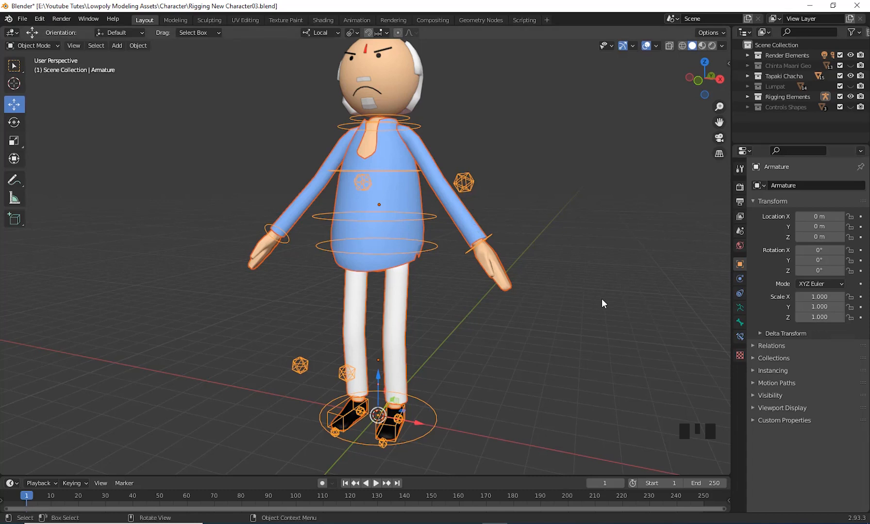
{"action": "key", "text": "ctrl+p"}
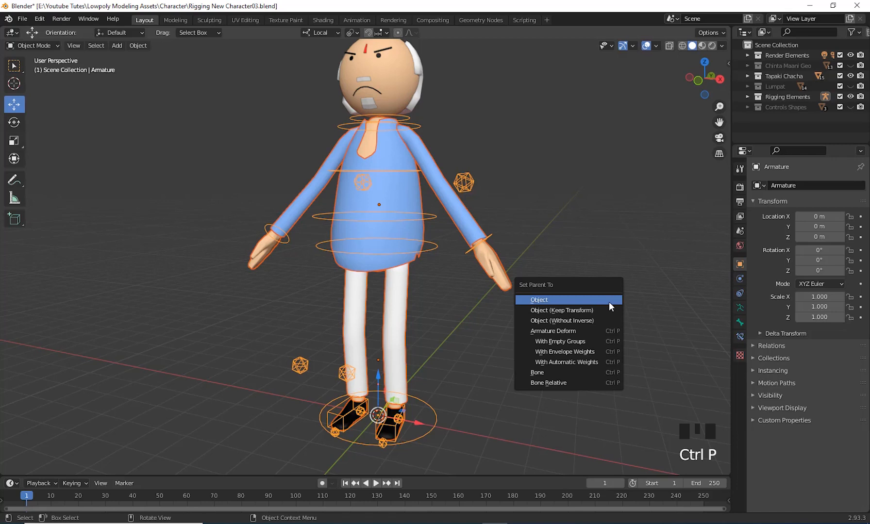
{"action": "left_click", "coordinate": [594, 363]}
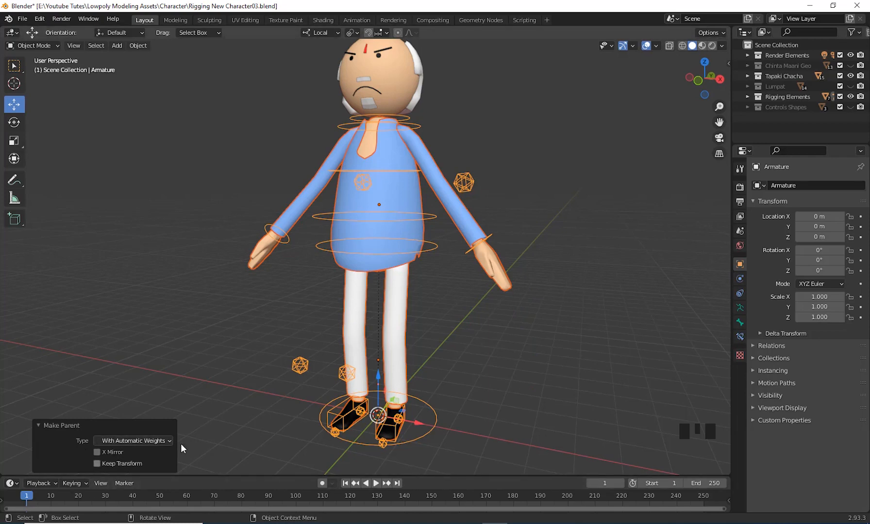
Switch the armature to Pose Mode with the feet in view.
{"action": "middle_click_drag", "start_coordinate": [588, 338], "coordinate": [516, 355], "text": "shift"}
{"action": "scroll", "coordinate": [509, 374], "scroll_direction": "up", "scroll_amount": 3}
{"action": "middle_click_drag", "start_coordinate": [503, 392], "coordinate": [293, 238]}
{"action": "left_click", "coordinate": [292, 238]}
{"action": "left_click", "coordinate": [31, 47]}
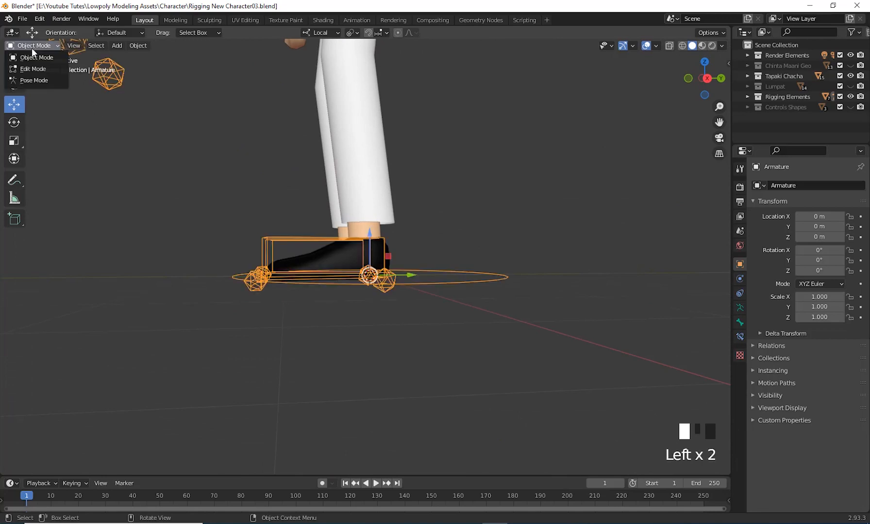
{"action": "left_click", "coordinate": [33, 45]}
{"action": "left_click", "coordinate": [30, 80]}
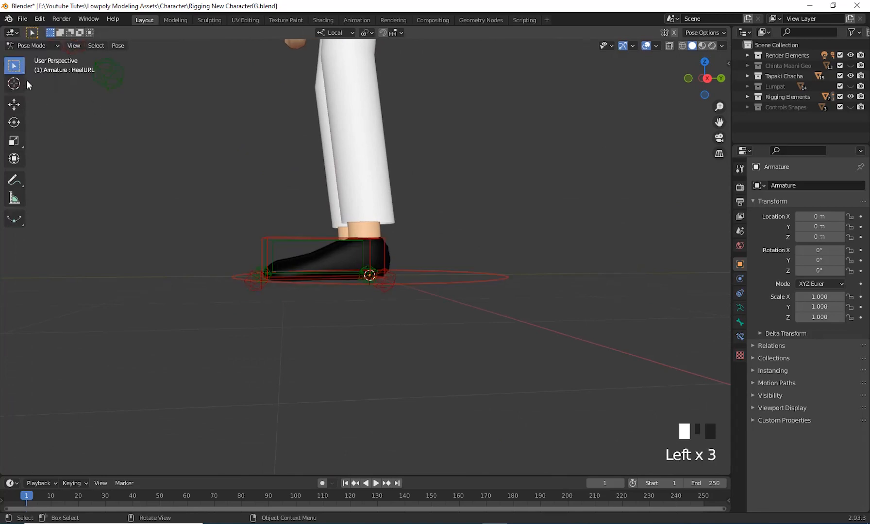
Raise the left foot control about 1.4 m to test how the knee bends.
{"action": "middle_click_drag", "start_coordinate": [328, 332], "coordinate": [338, 357]}
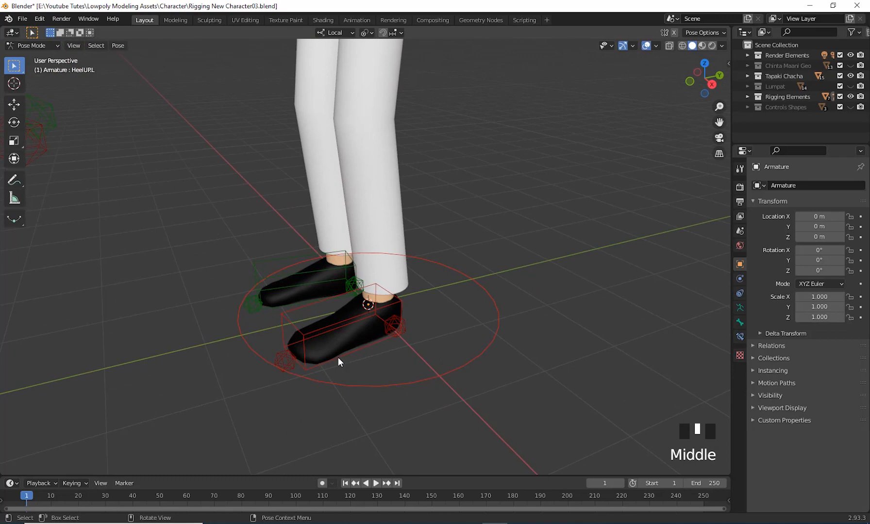
{"action": "left_click", "coordinate": [290, 324]}
{"action": "scroll", "coordinate": [401, 364], "scroll_direction": "down", "scroll_amount": 2}
{"action": "middle_click_drag", "start_coordinate": [401, 364], "coordinate": [462, 442]}
{"action": "key", "text": "g"}
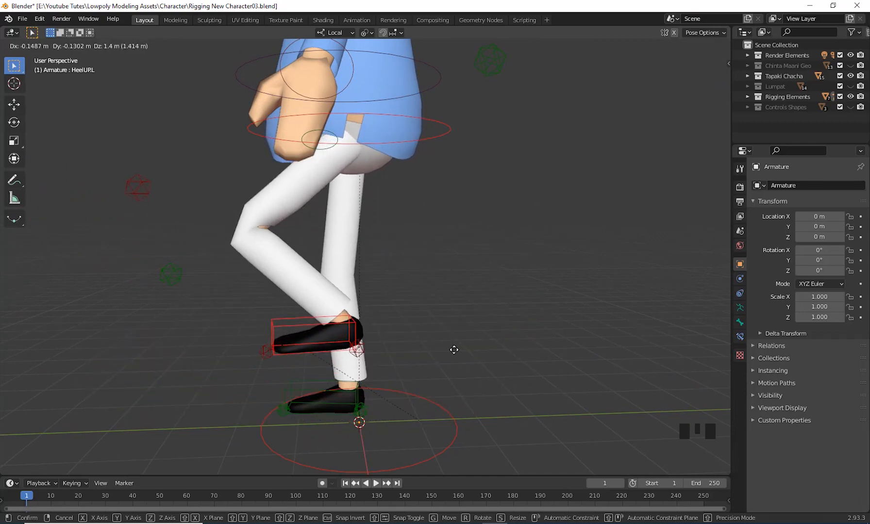
{"action": "left_click", "coordinate": [453, 349]}
Turn on the Wireframe overlay and inspect the mesh around the bent left knee.
{"action": "middle_click_drag", "start_coordinate": [443, 388], "coordinate": [428, 372]}
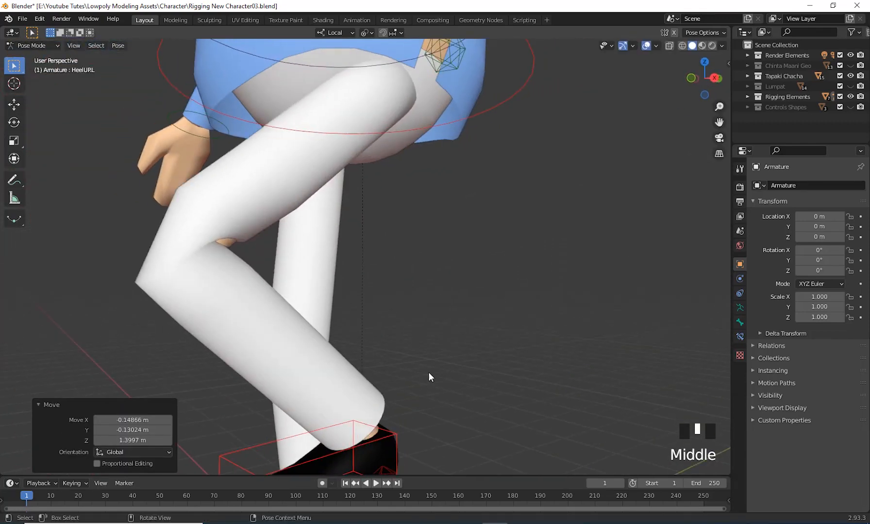
{"action": "middle_click_drag", "start_coordinate": [187, 288], "coordinate": [220, 314]}
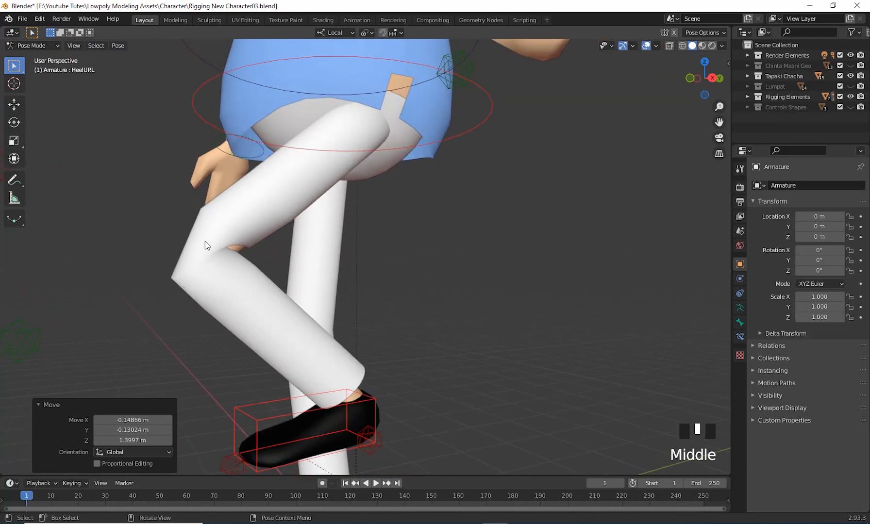
{"action": "left_click", "coordinate": [656, 46]}
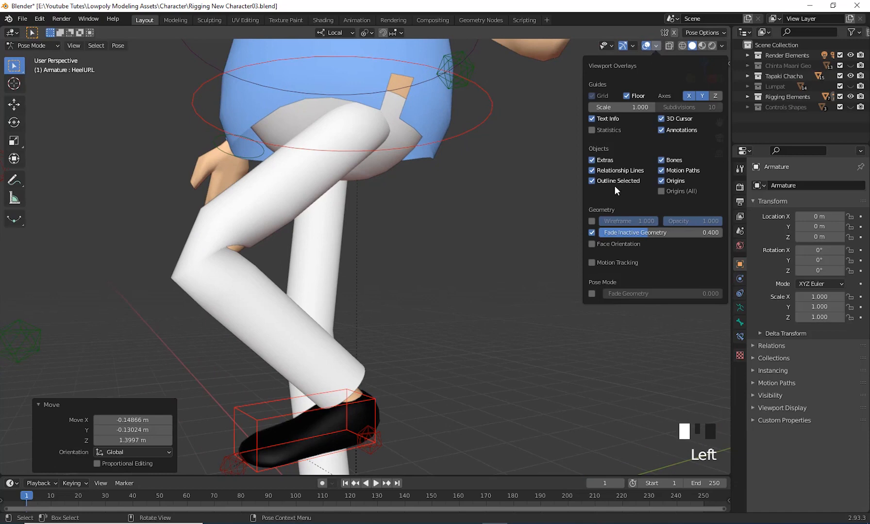
{"action": "left_click", "coordinate": [592, 222]}
{"action": "middle_click_drag", "start_coordinate": [490, 306], "coordinate": [438, 335]}
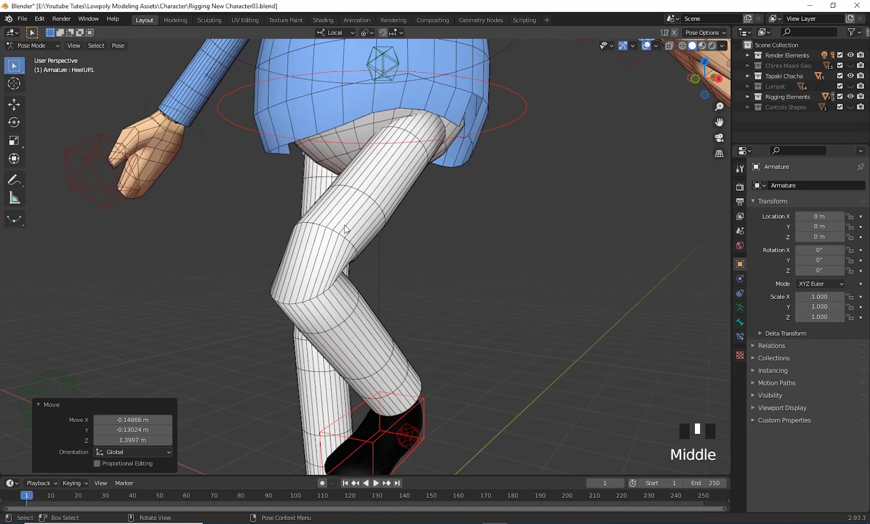
{"action": "middle_click_drag", "start_coordinate": [347, 230], "coordinate": [246, 231]}
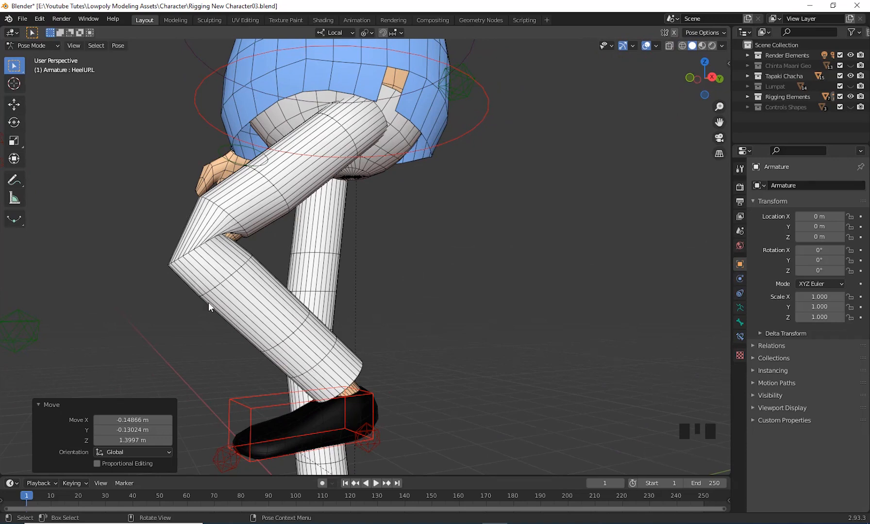
Check the raised left leg from behind and in front, and clear the left foot control's location.
{"action": "scroll", "coordinate": [421, 320], "scroll_direction": "down", "scroll_amount": 3}
{"action": "middle_click_drag", "start_coordinate": [422, 319], "coordinate": [324, 170]}
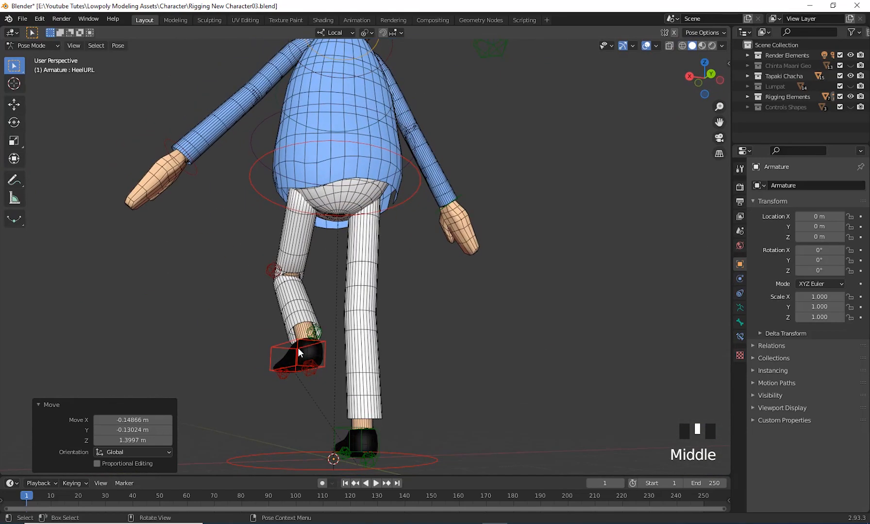
{"action": "scroll", "coordinate": [322, 344], "scroll_direction": "up", "scroll_amount": 3}
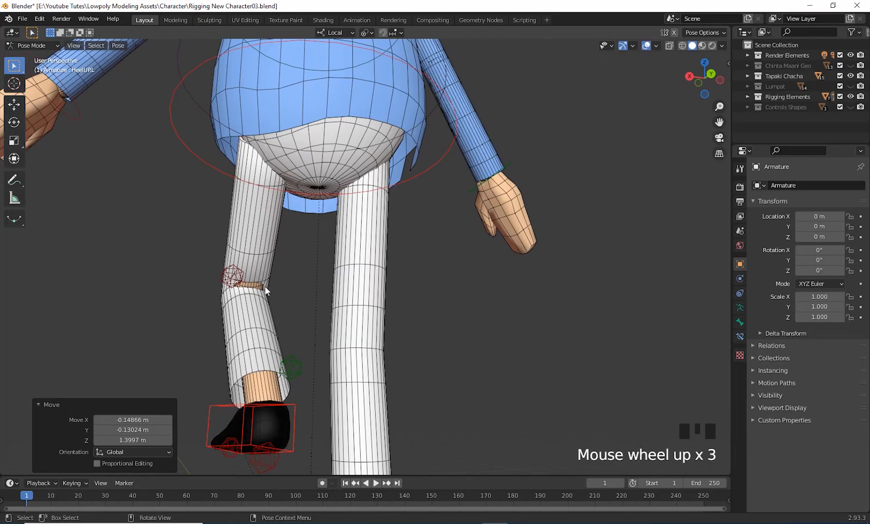
{"action": "middle_click_drag", "start_coordinate": [277, 311], "coordinate": [405, 277]}
{"action": "scroll", "coordinate": [426, 314], "scroll_direction": "down", "scroll_amount": 2}
{"action": "scroll", "coordinate": [426, 314], "scroll_direction": "down", "scroll_amount": 2}
{"action": "left_click", "coordinate": [405, 278]}
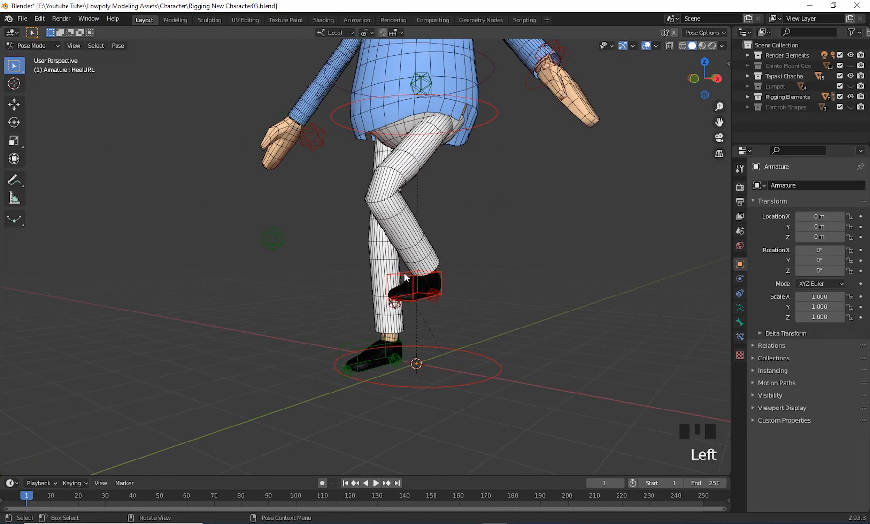
{"action": "middle_click_drag", "start_coordinate": [494, 302], "coordinate": [601, 332], "text": "shift"}
{"action": "left_click", "coordinate": [601, 333]}
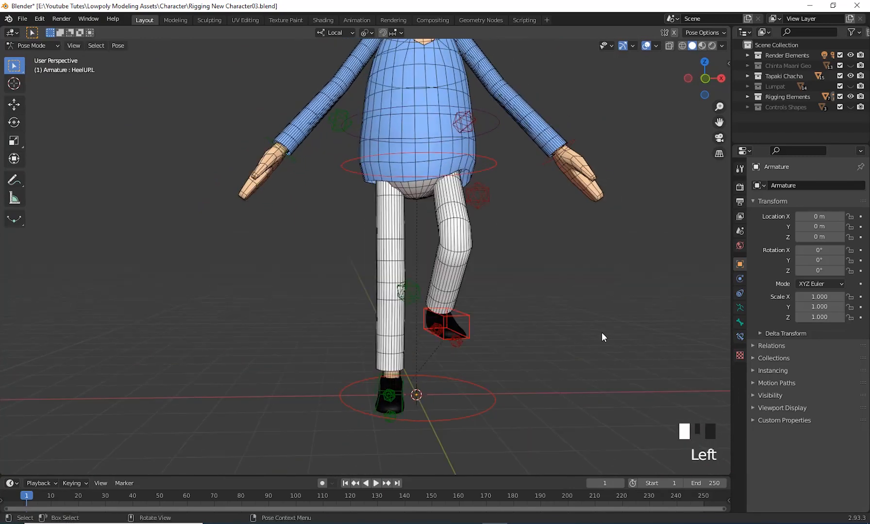
{"action": "left_click", "coordinate": [470, 320]}
{"action": "middle_click_drag", "start_coordinate": [542, 342], "coordinate": [540, 342]}
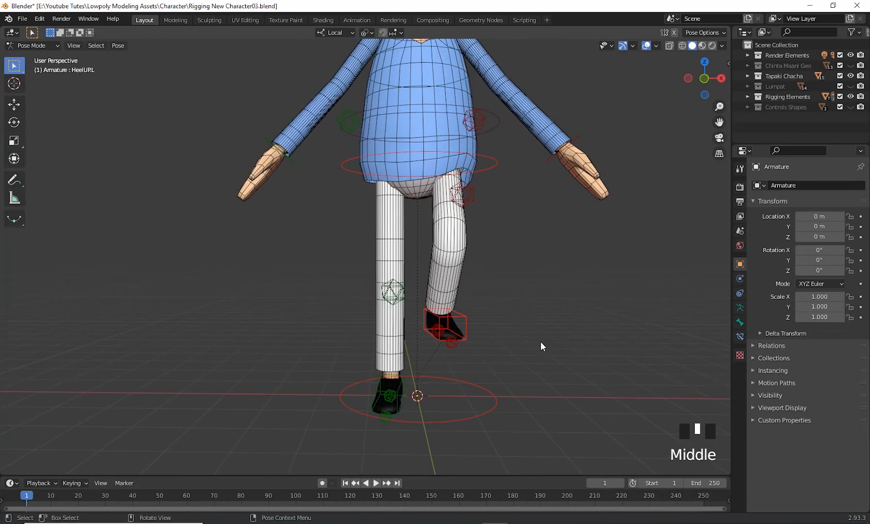
{"action": "key", "text": "alt+g"}
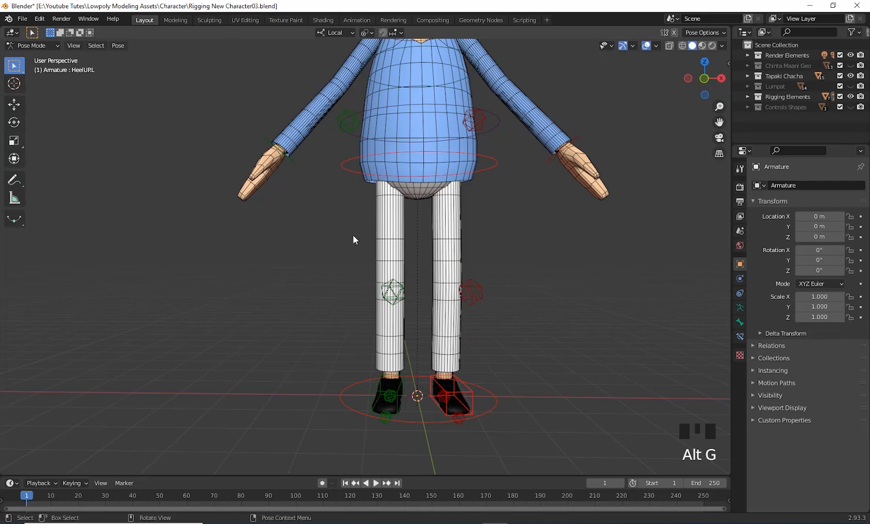
Try moving the right foot control to test how the right leg deforms, and cancel the moves.
{"action": "middle_click_drag", "start_coordinate": [353, 235], "coordinate": [544, 331], "text": "shift"}
{"action": "scroll", "coordinate": [544, 331], "scroll_direction": "up", "scroll_amount": 5}
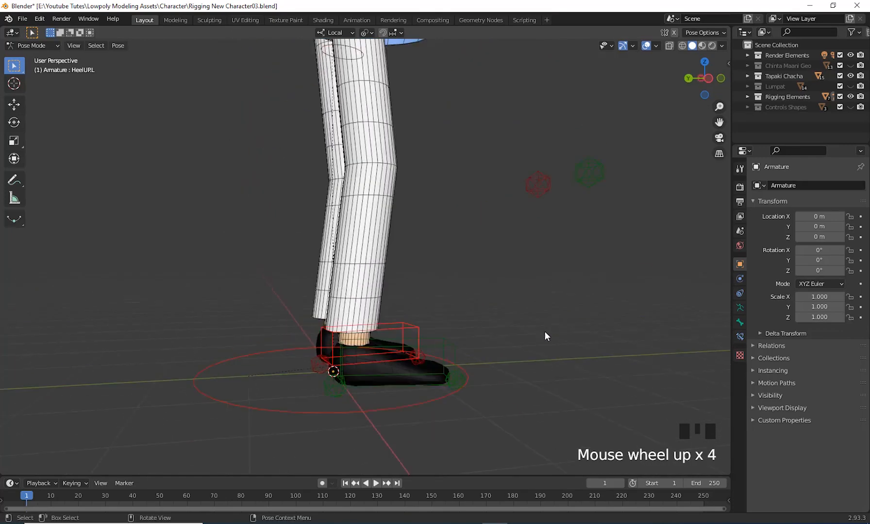
{"action": "left_click", "coordinate": [455, 351]}
{"action": "scroll", "coordinate": [482, 356], "scroll_direction": "down", "scroll_amount": 2}
{"action": "middle_click_drag", "start_coordinate": [493, 376], "coordinate": [509, 362]}
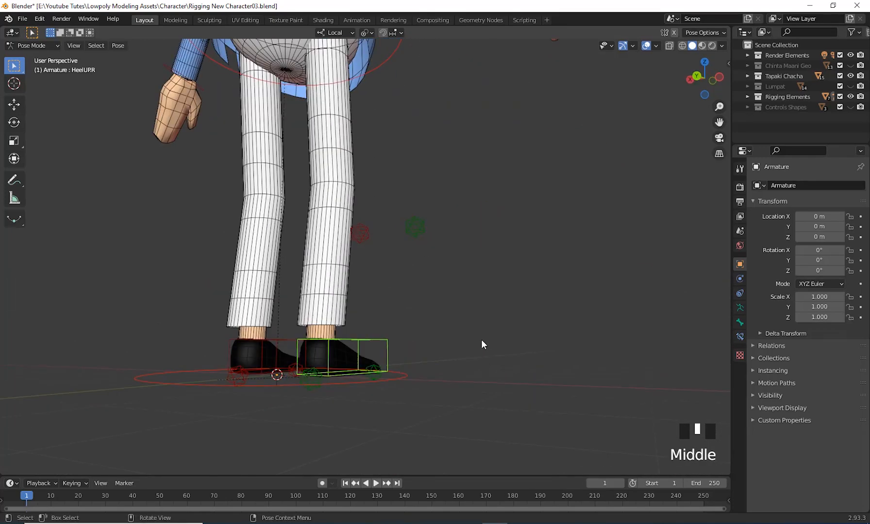
{"action": "key", "text": "g"}
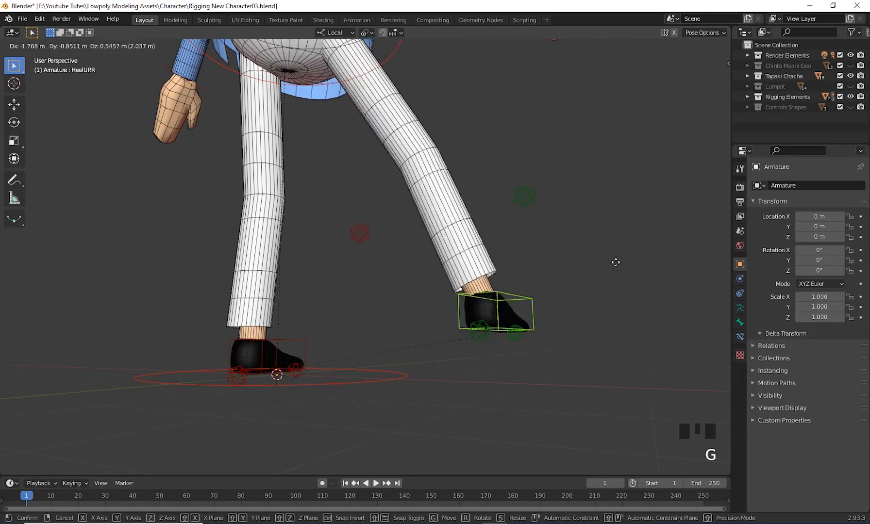
{"action": "right_click", "coordinate": [518, 271]}
{"action": "middle_click_drag", "start_coordinate": [518, 271], "coordinate": [347, 348]}
{"action": "middle_click_drag", "start_coordinate": [563, 323], "coordinate": [520, 360], "text": "shift"}
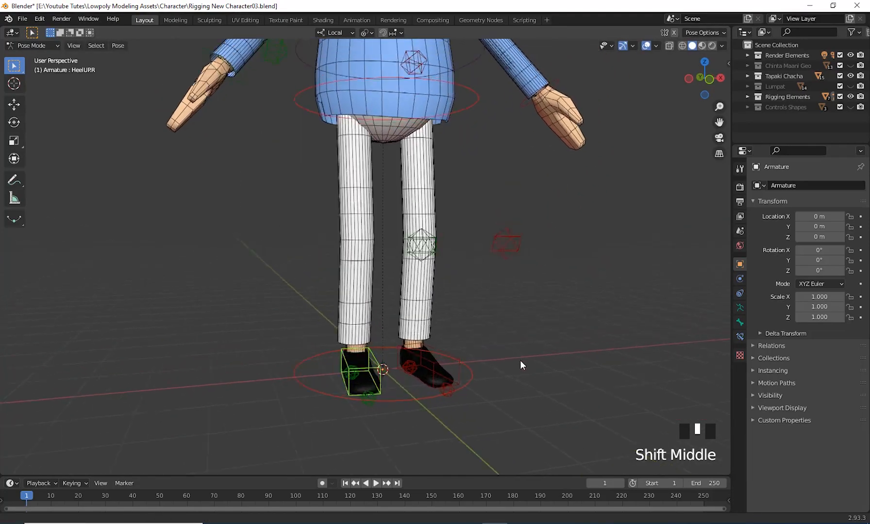
{"action": "scroll", "coordinate": [429, 398], "scroll_direction": "down", "scroll_amount": 2}
{"action": "middle_click_drag", "start_coordinate": [428, 398], "coordinate": [478, 401]}
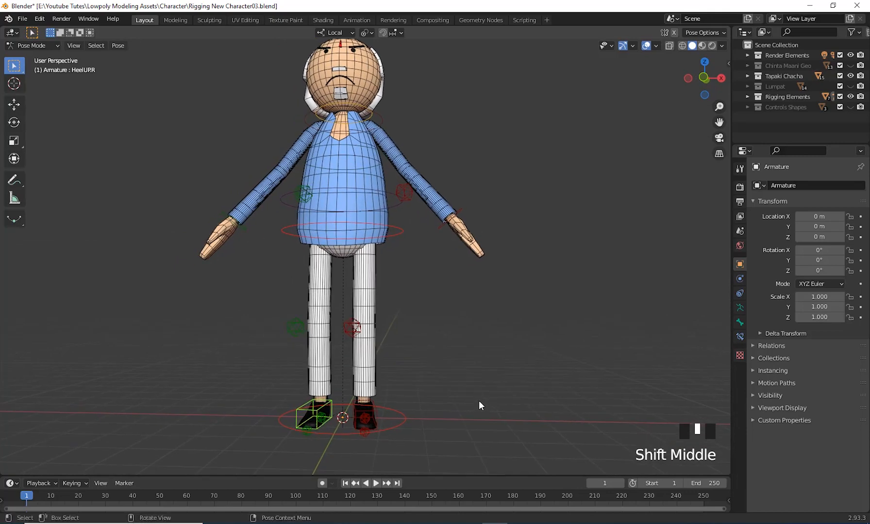
{"action": "key", "text": "g"}
{"action": "right_click", "coordinate": [459, 340]}
Rotate the ABS Ctrl ring about -29.5° in a side view and inspect the torso's deformation from behind.
{"action": "scroll", "coordinate": [453, 328], "scroll_direction": "up", "scroll_amount": 2}
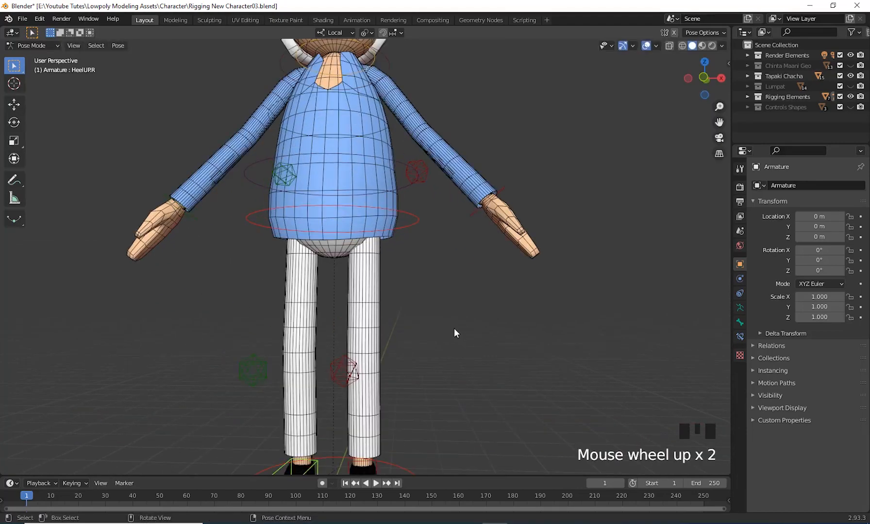
{"action": "middle_click_drag", "start_coordinate": [454, 329], "coordinate": [246, 245], "text": "shift"}
{"action": "left_click", "coordinate": [401, 268]}
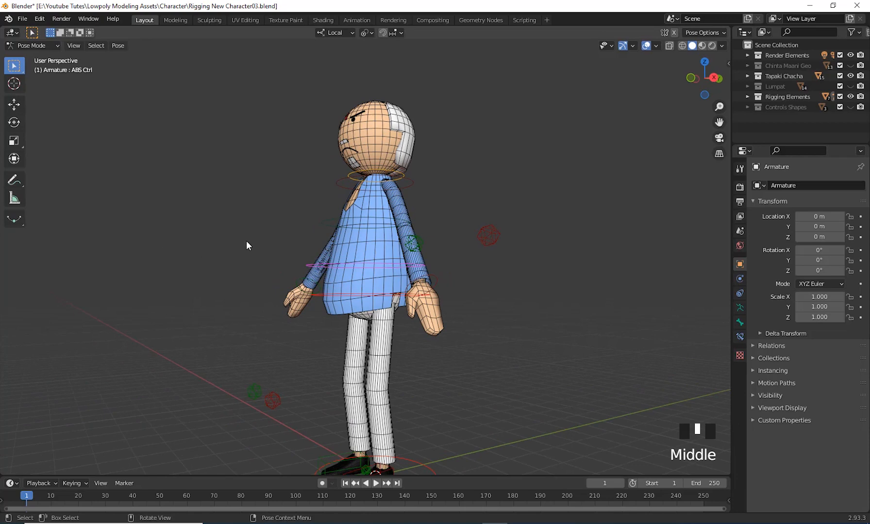
{"action": "key", "text": "r"}
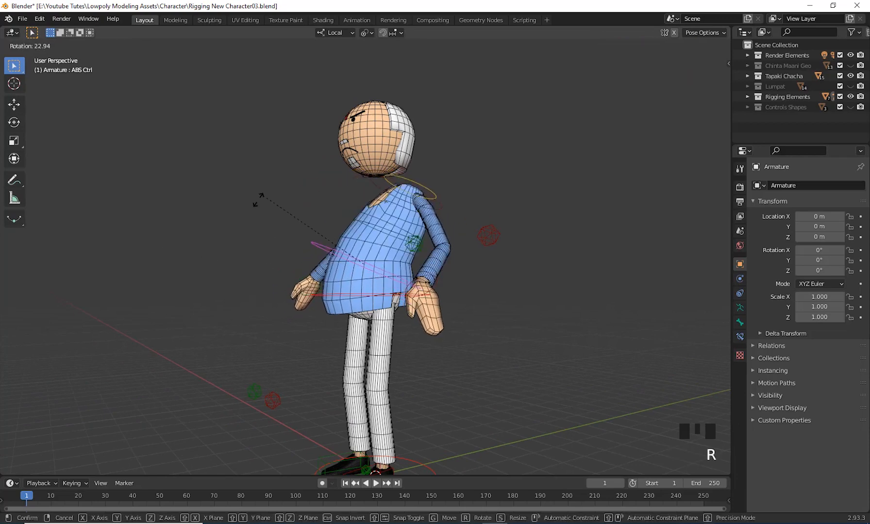
{"action": "left_click", "coordinate": [208, 314]}
{"action": "middle_click_drag", "start_coordinate": [521, 286], "coordinate": [372, 348]}
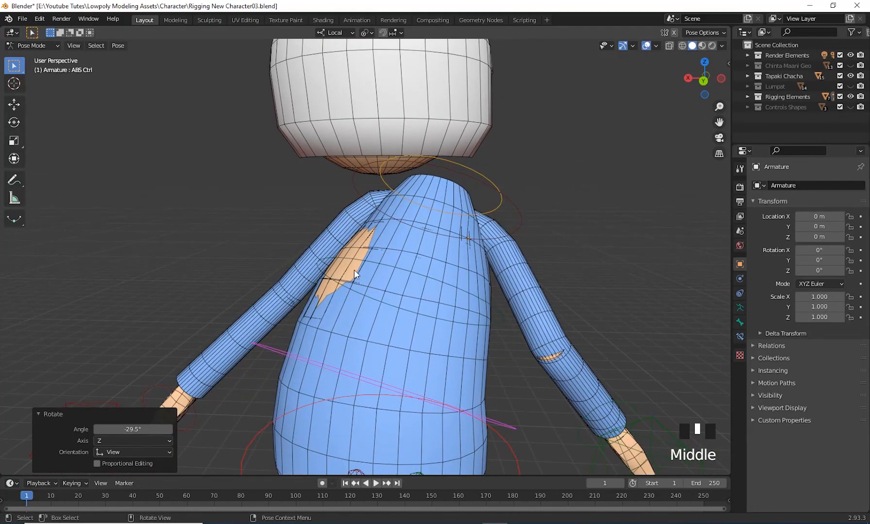
Examine the tilted torso from the front and undo the ABS Ctrl ring's rotation.
{"action": "scroll", "coordinate": [316, 340], "scroll_direction": "down", "scroll_amount": 4}
{"action": "middle_click_drag", "start_coordinate": [315, 340], "coordinate": [528, 340]}
{"action": "scroll", "coordinate": [442, 278], "scroll_direction": "up", "scroll_amount": 4}
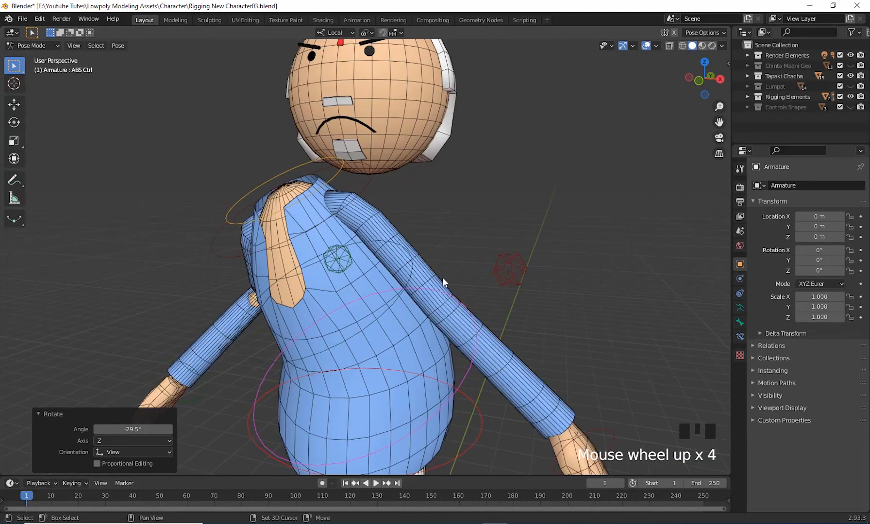
{"action": "middle_click_drag", "start_coordinate": [442, 277], "coordinate": [421, 227]}
{"action": "middle_click_drag", "start_coordinate": [396, 311], "coordinate": [451, 325]}
{"action": "scroll", "coordinate": [392, 275], "scroll_direction": "down", "scroll_amount": 3}
{"action": "key", "text": "ctrl+z"}
{"action": "scroll", "coordinate": [513, 323], "scroll_direction": "down", "scroll_amount": 3}
{"action": "scroll", "coordinate": [567, 307], "scroll_direction": "up", "scroll_amount": 3}
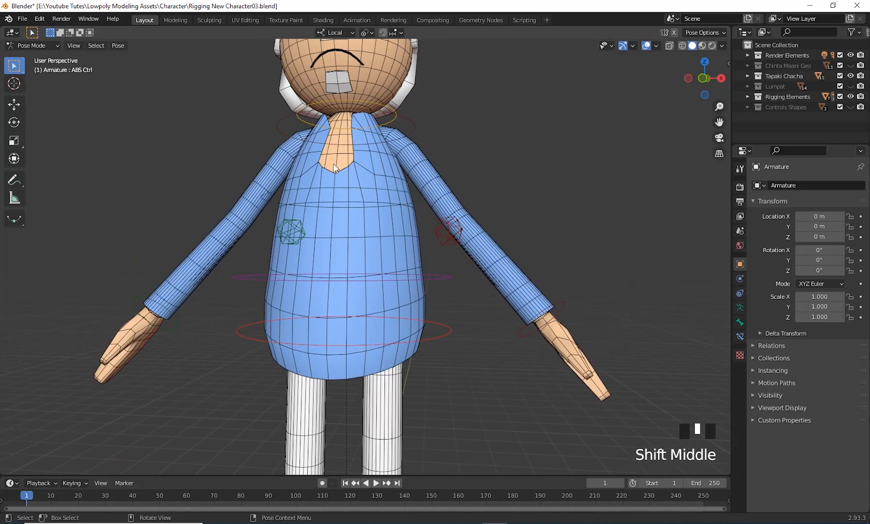
{"action": "middle_click_drag", "start_coordinate": [376, 164], "coordinate": [335, 169]}
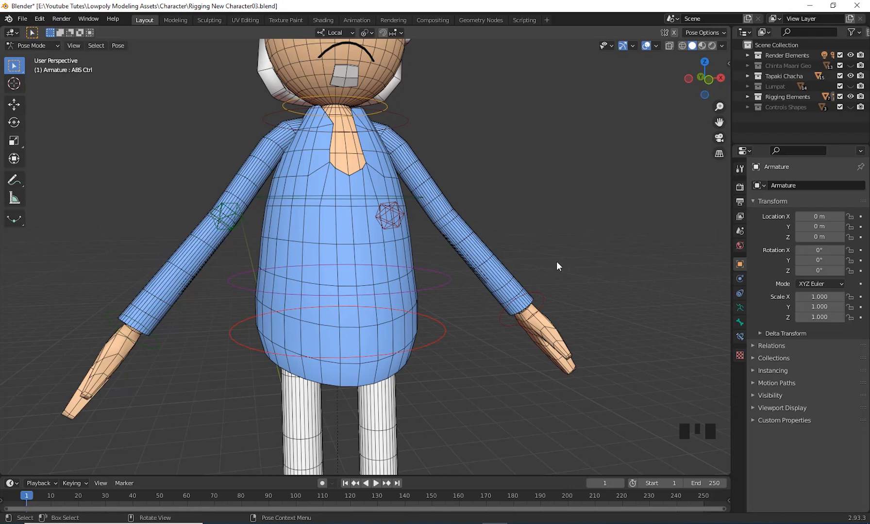
Try moving the left hand control about -0.95 m in X and 0.22 m in Z, inspect the bent elbow from behind, and undo the move.
{"action": "middle_click_drag", "start_coordinate": [506, 285], "coordinate": [615, 375], "text": "shift"}
{"action": "left_click", "coordinate": [537, 317]}
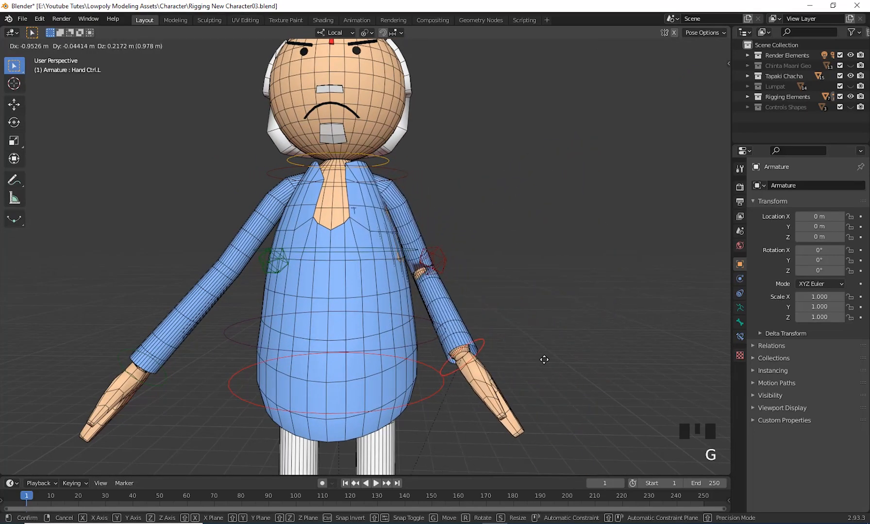
{"action": "left_click", "coordinate": [558, 340]}
{"action": "middle_click_drag", "start_coordinate": [558, 340], "coordinate": [207, 210]}
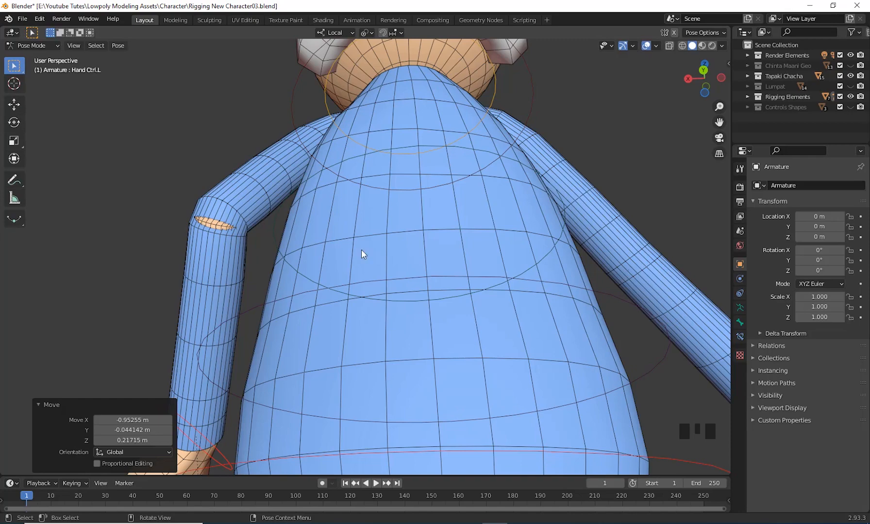
{"action": "scroll", "coordinate": [362, 254], "scroll_direction": "down", "scroll_amount": 4}
{"action": "middle_click_drag", "start_coordinate": [356, 316], "coordinate": [513, 350]}
{"action": "key", "text": "ctrl+z"}
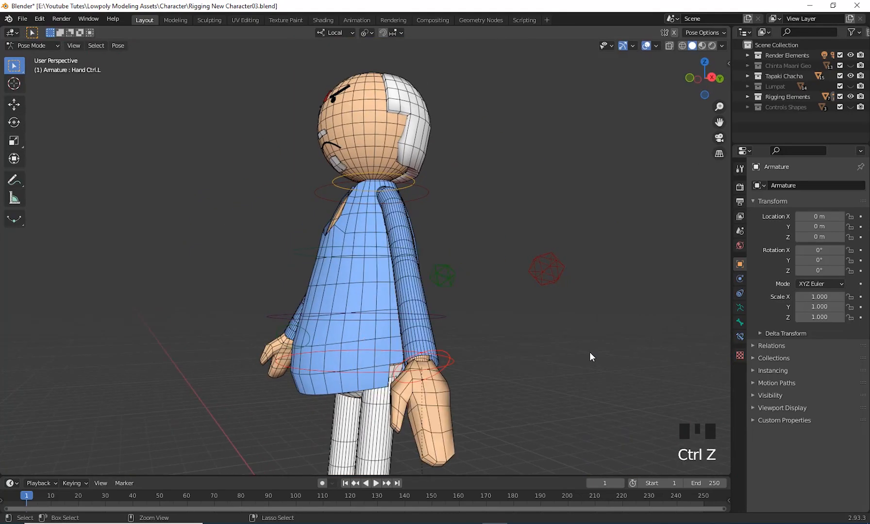
Switch the armature to Object Mode and check the Armature modifiers on the pants and sleeve meshes.
{"action": "scroll", "coordinate": [590, 352], "scroll_direction": "down", "scroll_amount": 3}
{"action": "middle_click_drag", "start_coordinate": [589, 352], "coordinate": [507, 377]}
{"action": "left_click", "coordinate": [492, 346]}
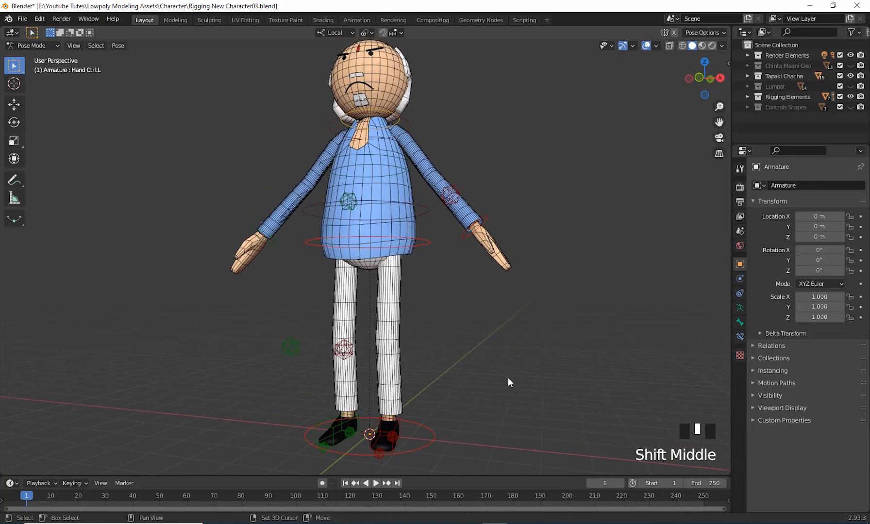
{"action": "left_click", "coordinate": [32, 45]}
{"action": "left_click", "coordinate": [32, 59]}
{"action": "left_click", "coordinate": [388, 309]}
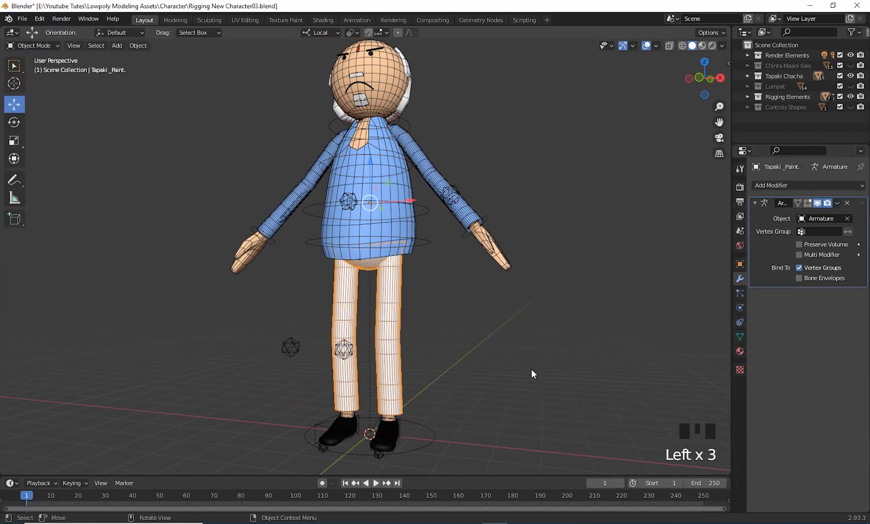
{"action": "middle_click_drag", "start_coordinate": [531, 373], "coordinate": [494, 376], "text": "shift"}
{"action": "middle_click_drag", "start_coordinate": [474, 324], "coordinate": [486, 320], "text": "shift"}
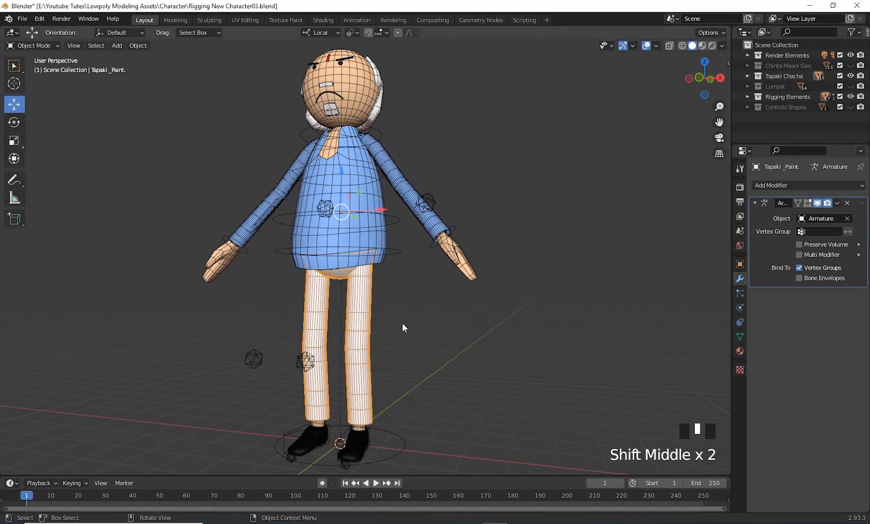
{"action": "middle_click_drag", "start_coordinate": [402, 328], "coordinate": [409, 346], "text": "shift"}
{"action": "left_click", "coordinate": [374, 253]}
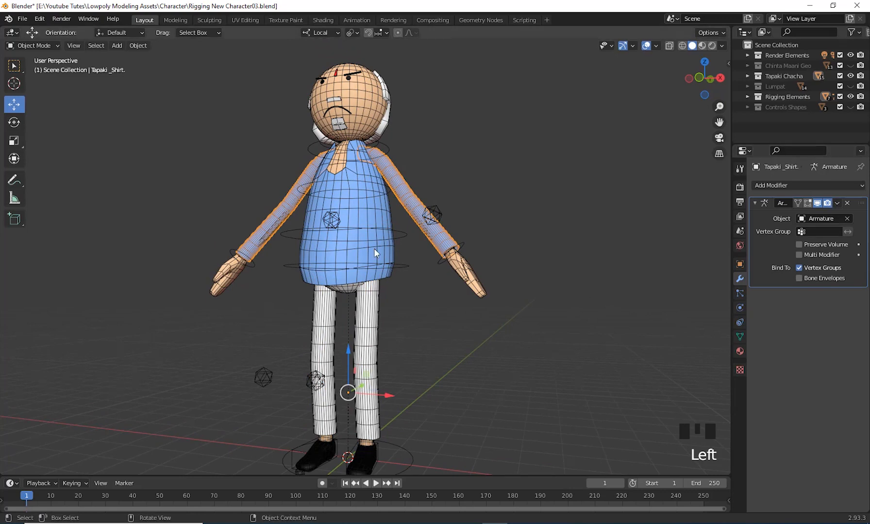
Select the legs mesh at the bare ankle above the left shoe.
{"action": "middle_click_drag", "start_coordinate": [402, 405], "coordinate": [430, 251], "text": "shift"}
{"action": "scroll", "coordinate": [405, 301], "scroll_direction": "up", "scroll_amount": 4}
{"action": "left_click", "coordinate": [391, 296]}
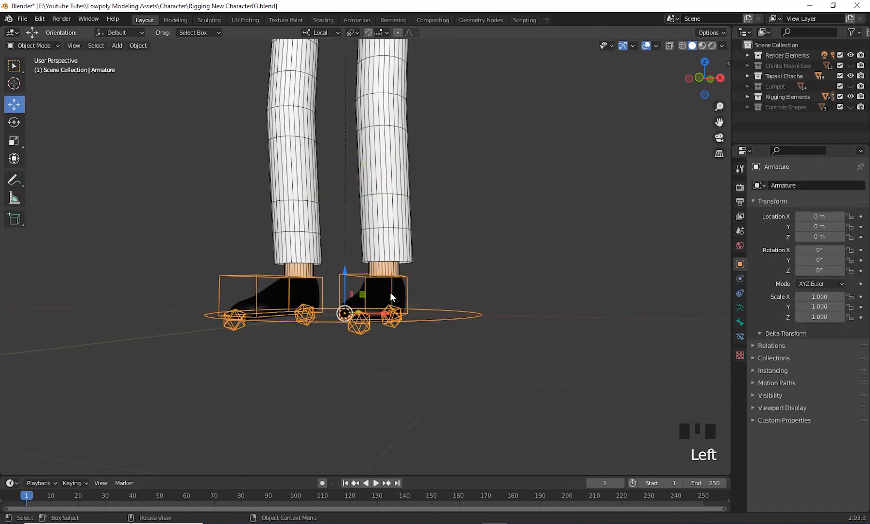
{"action": "double_click", "coordinate": [388, 282]}
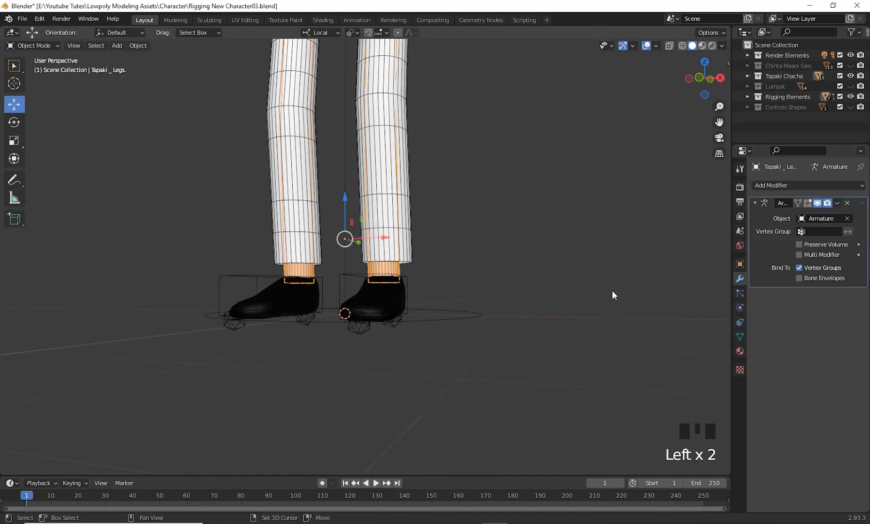
{"action": "middle_click_drag", "start_coordinate": [612, 290], "coordinate": [606, 361], "text": "shift"}
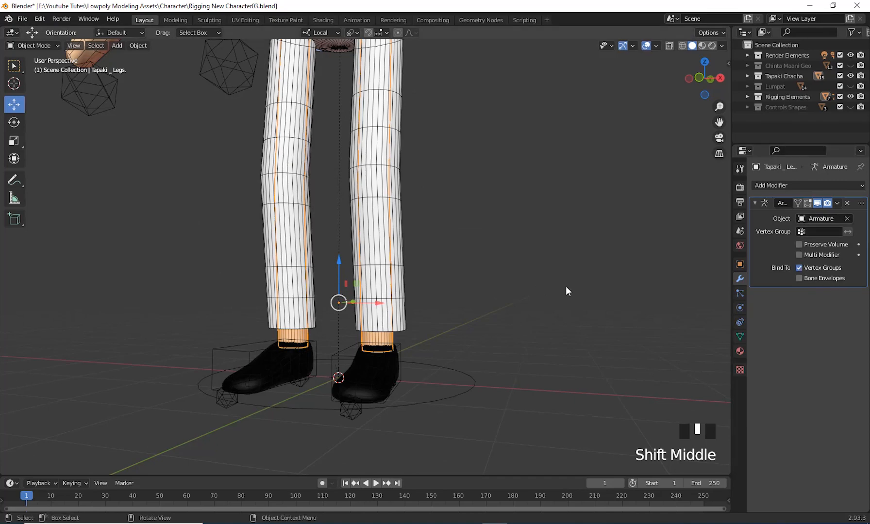
{"action": "middle_click_drag", "start_coordinate": [567, 291], "coordinate": [573, 335], "text": "shift"}
{"action": "scroll", "coordinate": [472, 295], "scroll_direction": "down", "scroll_amount": 3}
{"action": "middle_click_drag", "start_coordinate": [472, 295], "coordinate": [454, 350], "text": "shift"}
{"action": "scroll", "coordinate": [463, 327], "scroll_direction": "up", "scroll_amount": 1}
{"action": "scroll", "coordinate": [463, 331], "scroll_direction": "down", "scroll_amount": 2}
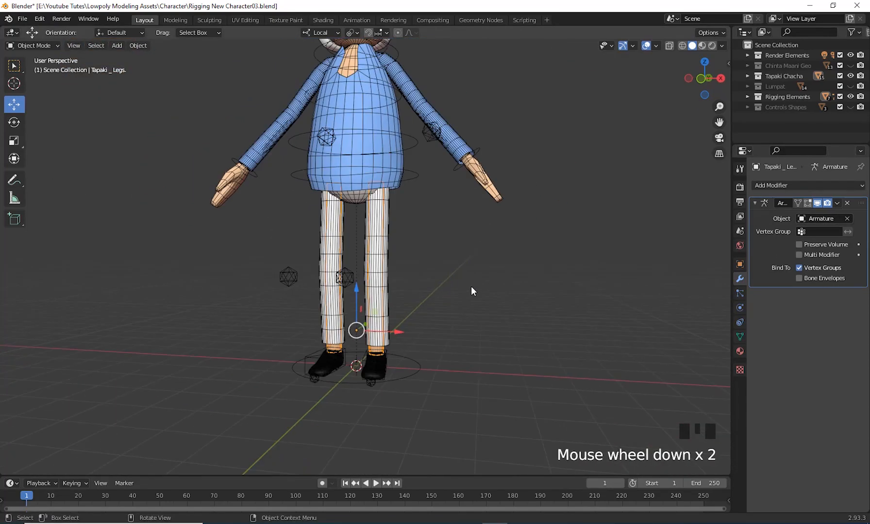
{"action": "middle_click_drag", "start_coordinate": [470, 287], "coordinate": [513, 307], "text": "shift"}
{"action": "scroll", "coordinate": [485, 351], "scroll_direction": "down", "scroll_amount": 2}
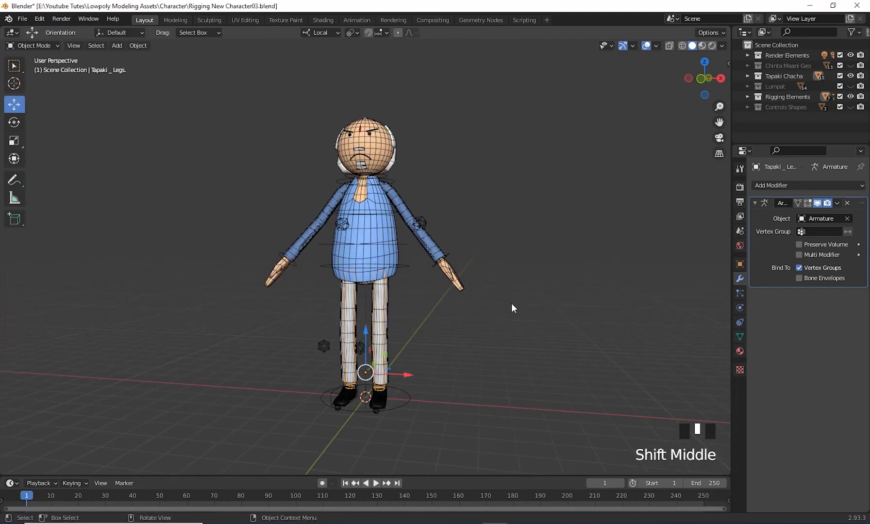
{"action": "scroll", "coordinate": [504, 291], "scroll_direction": "up", "scroll_amount": 2}
{"action": "middle_click_drag", "start_coordinate": [495, 277], "coordinate": [479, 259], "text": "shift"}
{"action": "scroll", "coordinate": [485, 252], "scroll_direction": "up", "scroll_amount": 1}
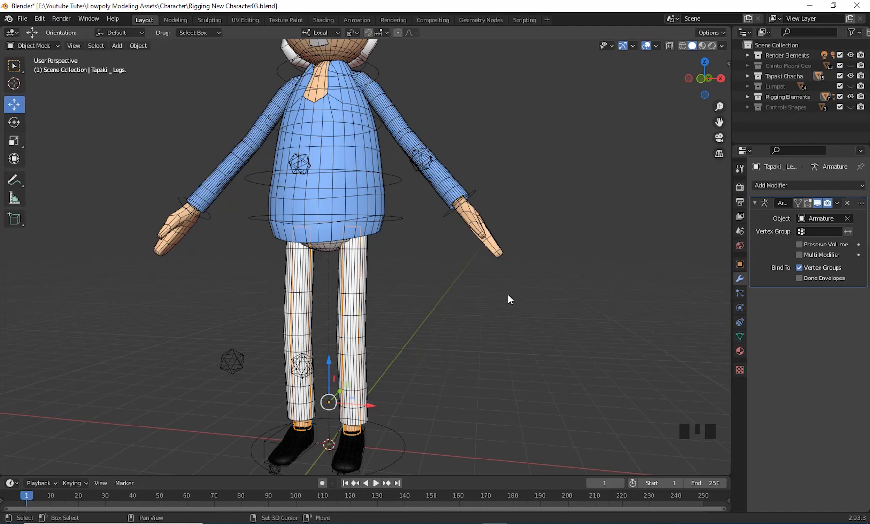
{"action": "scroll", "coordinate": [510, 297], "scroll_direction": "down", "scroll_amount": 1}
{"action": "middle_click_drag", "start_coordinate": [510, 297], "coordinate": [597, 311], "text": "shift"}
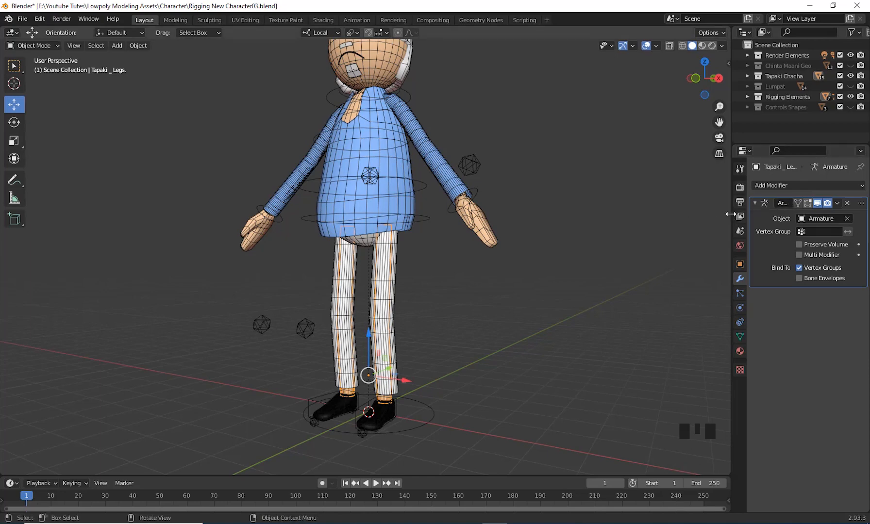
Widen the Properties editor and remove the Armature modifier from the legs mesh.
{"action": "left_click_drag", "start_coordinate": [731, 214], "coordinate": [617, 216]}
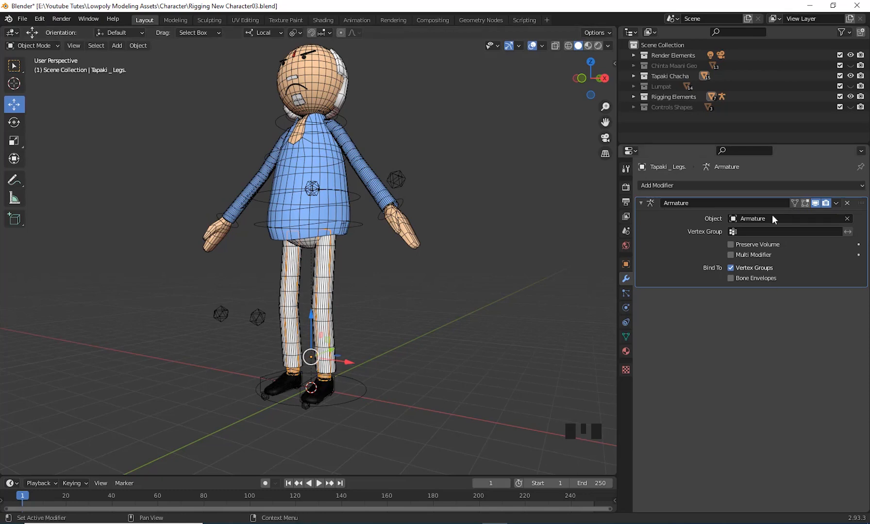
{"action": "left_click_drag", "start_coordinate": [617, 289], "coordinate": [690, 286]}
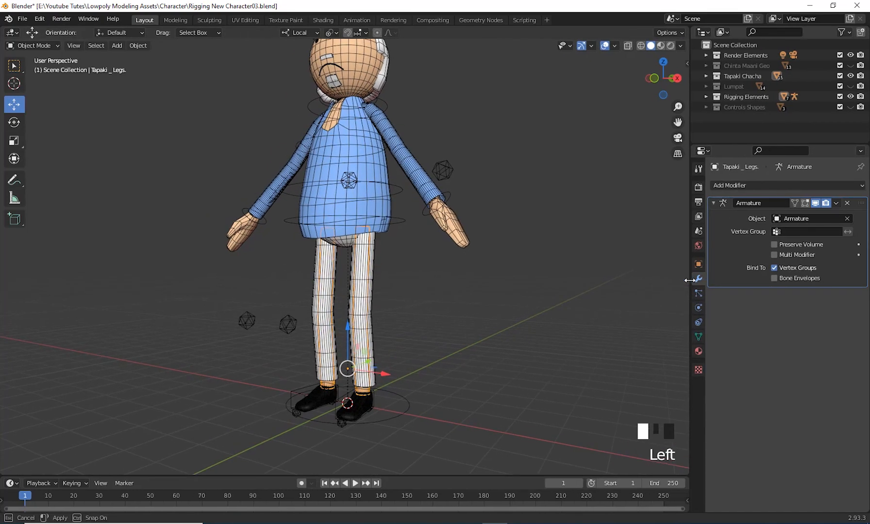
{"action": "left_click", "coordinate": [847, 204]}
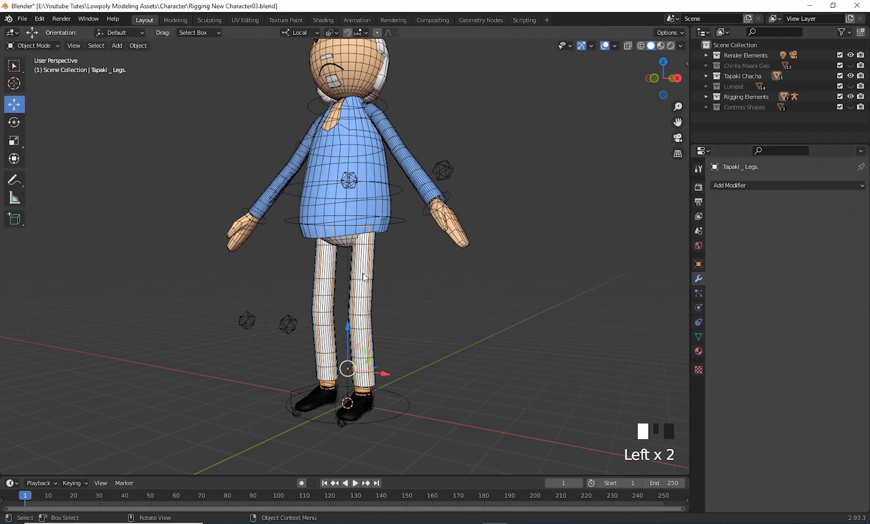
Try raising the left foot control in Pose Mode to see which leg meshes still follow the armature, and cancel the move.
{"action": "left_click", "coordinate": [374, 408]}
{"action": "middle_click_drag", "start_coordinate": [428, 403], "coordinate": [408, 391]}
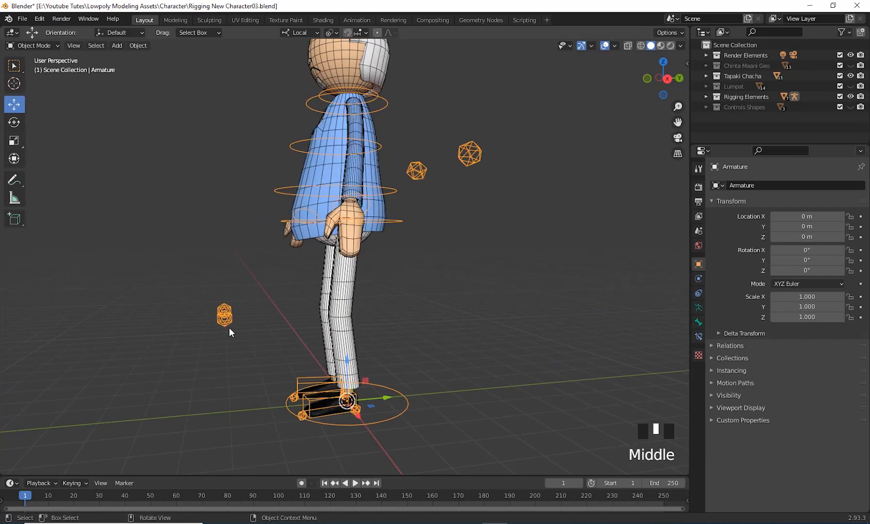
{"action": "left_click", "coordinate": [30, 46]}
{"action": "left_click", "coordinate": [51, 80]}
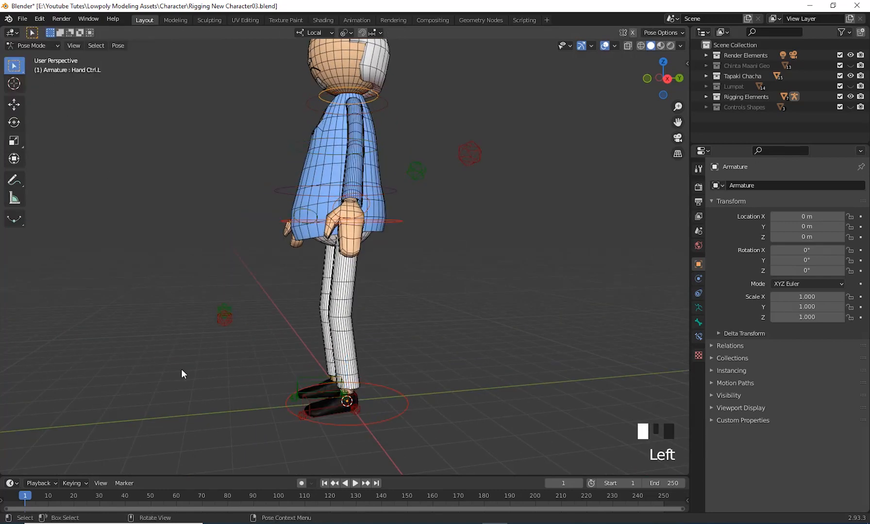
{"action": "left_click", "coordinate": [308, 403]}
{"action": "middle_click_drag", "start_coordinate": [362, 401], "coordinate": [365, 393]}
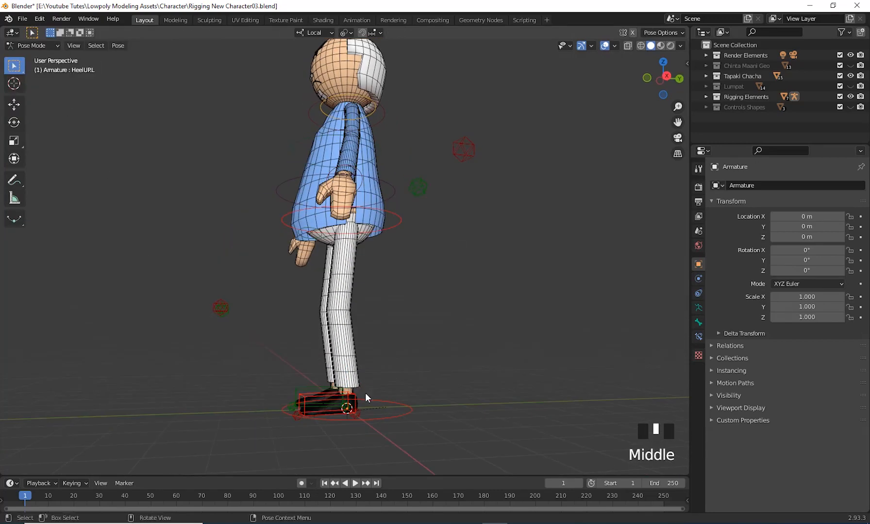
{"action": "key", "text": "g"}
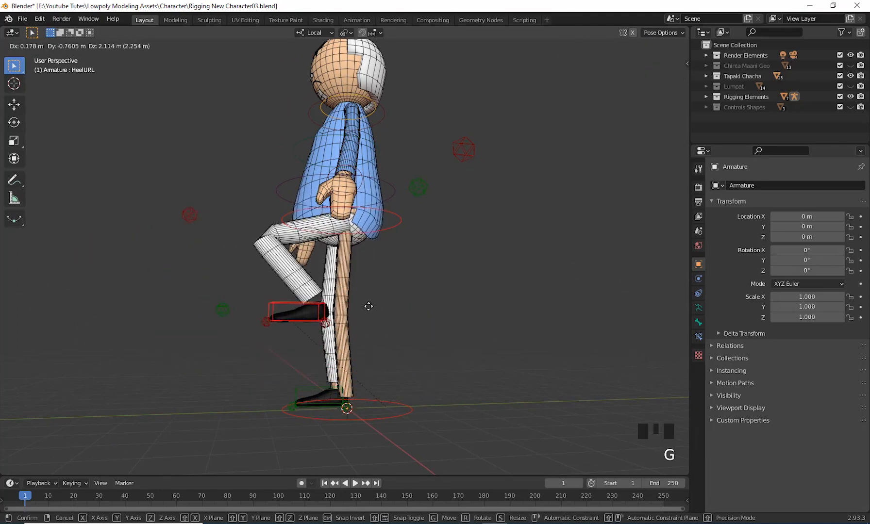
{"action": "right_click", "coordinate": [419, 314]}
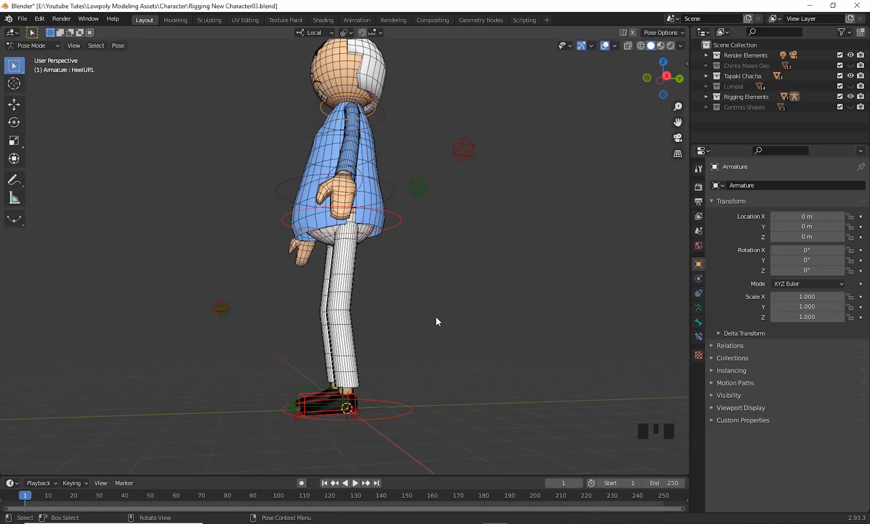
Return to Object Mode and remove the Armature modifier from the pants mesh.
{"action": "scroll", "coordinate": [435, 317], "scroll_direction": "up", "scroll_amount": 4}
{"action": "middle_click_drag", "start_coordinate": [435, 317], "coordinate": [423, 301]}
{"action": "scroll", "coordinate": [404, 309], "scroll_direction": "up", "scroll_amount": 2}
{"action": "scroll", "coordinate": [427, 231], "scroll_direction": "down", "scroll_amount": 2}
{"action": "left_click", "coordinate": [377, 301]}
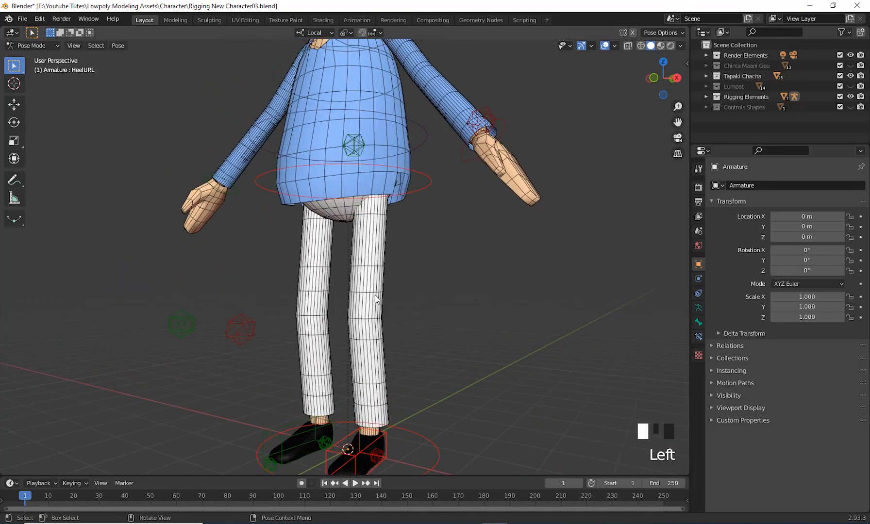
{"action": "left_click", "coordinate": [38, 46]}
{"action": "left_click", "coordinate": [41, 58]}
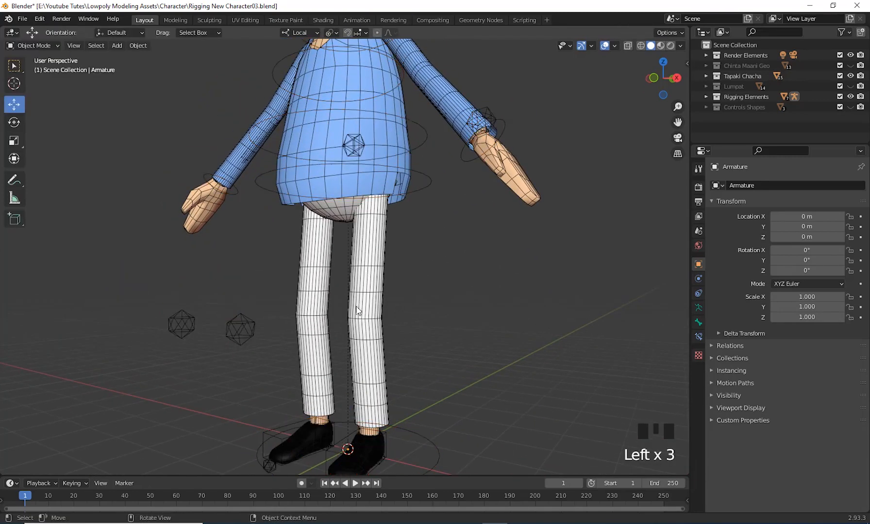
{"action": "left_click", "coordinate": [375, 307]}
{"action": "middle_click_drag", "start_coordinate": [398, 307], "coordinate": [378, 253], "text": "shift"}
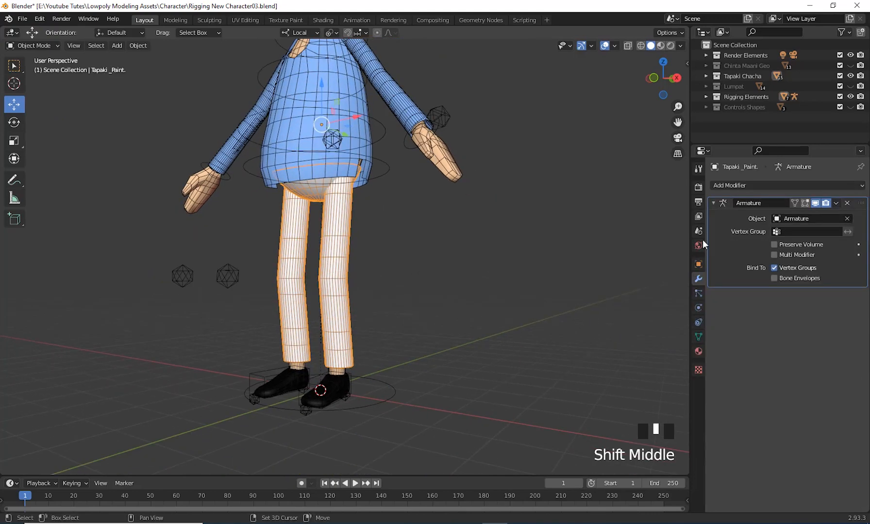
{"action": "left_click", "coordinate": [847, 203]}
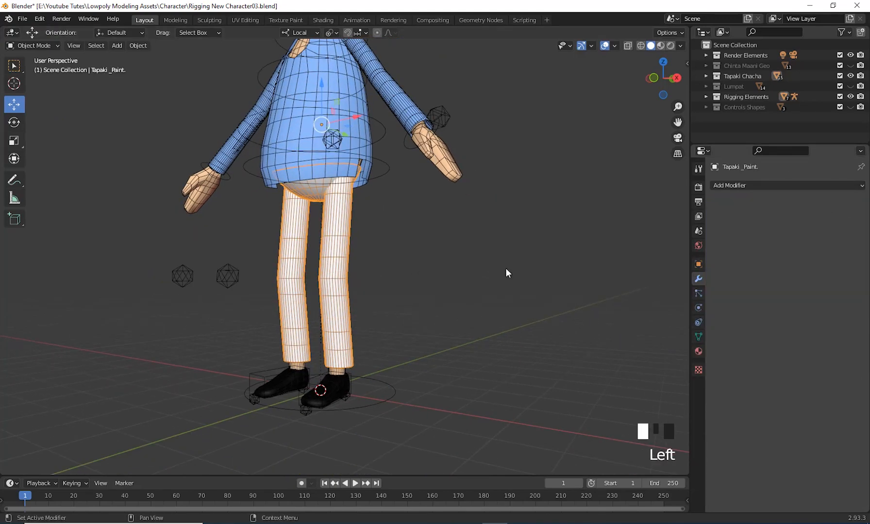
Remove the Armature modifier from the shoes mesh.
{"action": "left_click", "coordinate": [287, 389]}
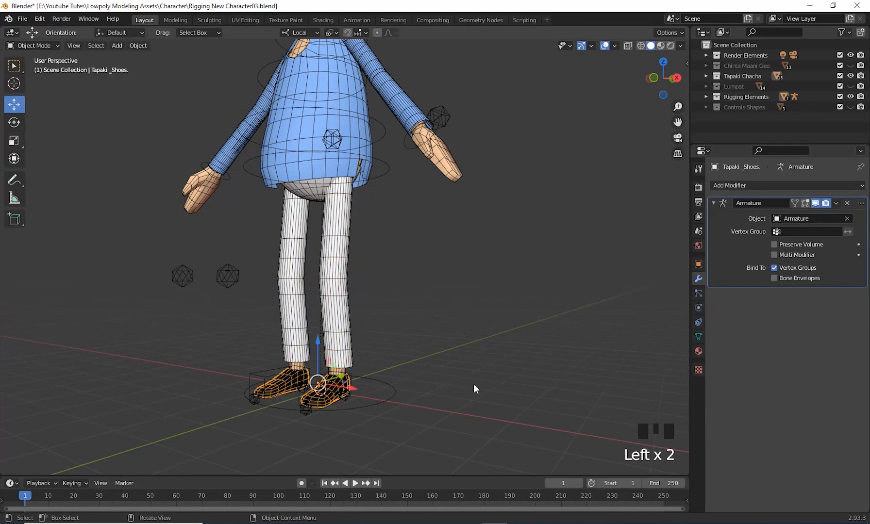
{"action": "left_click", "coordinate": [848, 219]}
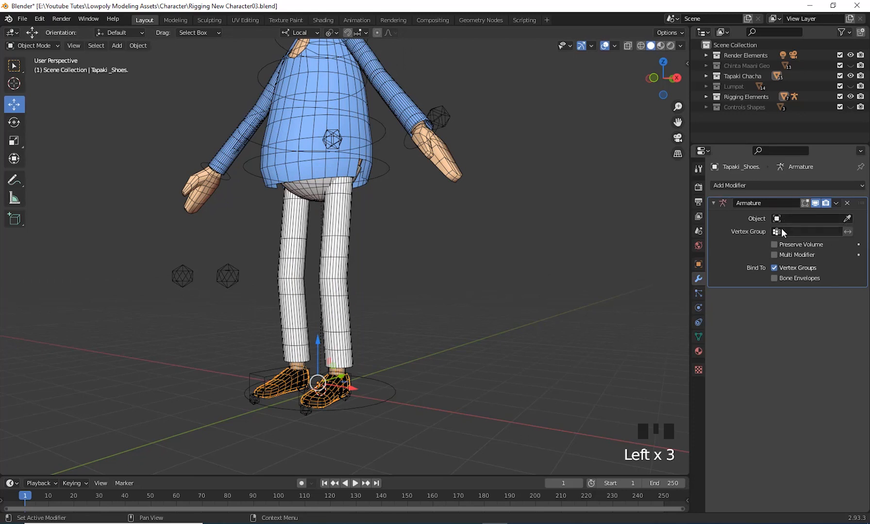
{"action": "left_click", "coordinate": [848, 203]}
{"action": "middle_click_drag", "start_coordinate": [430, 362], "coordinate": [416, 358]}
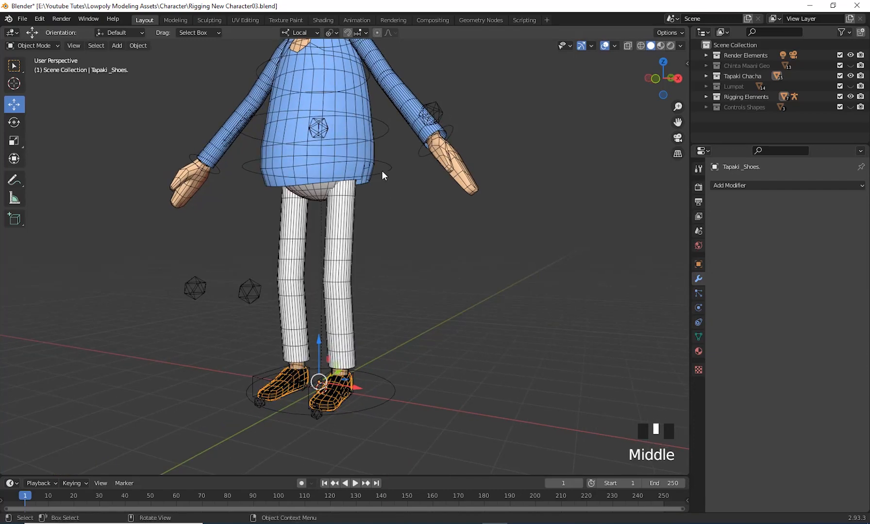
Remove the Armature modifier from the shirt's torso mesh and from its sleeves mesh.
{"action": "left_click", "coordinate": [362, 102]}
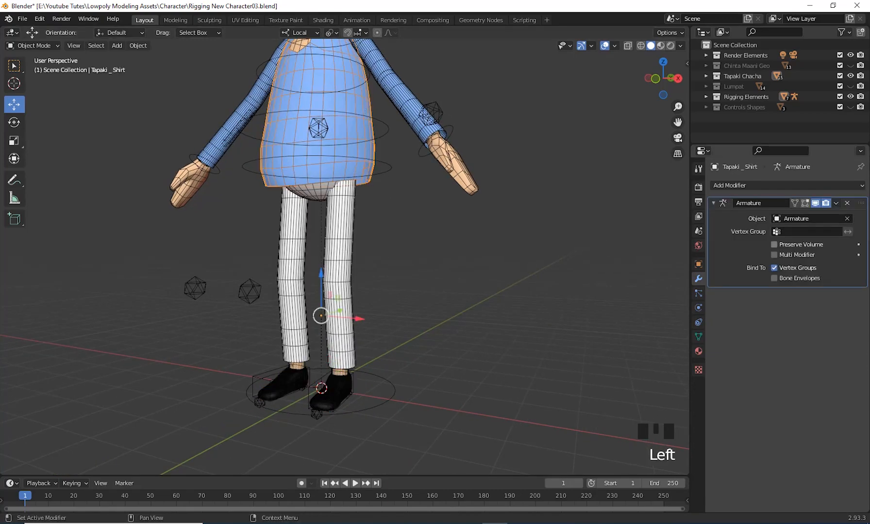
{"action": "left_click", "coordinate": [847, 203]}
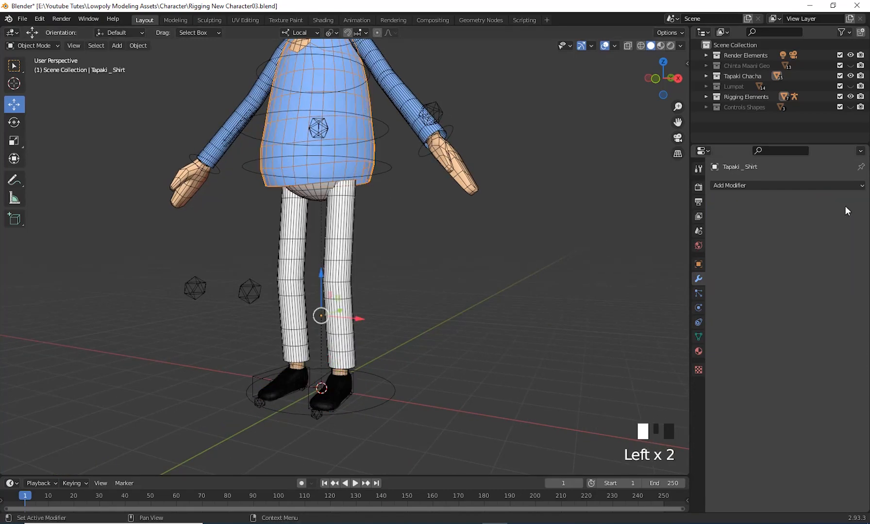
{"action": "left_click", "coordinate": [411, 125]}
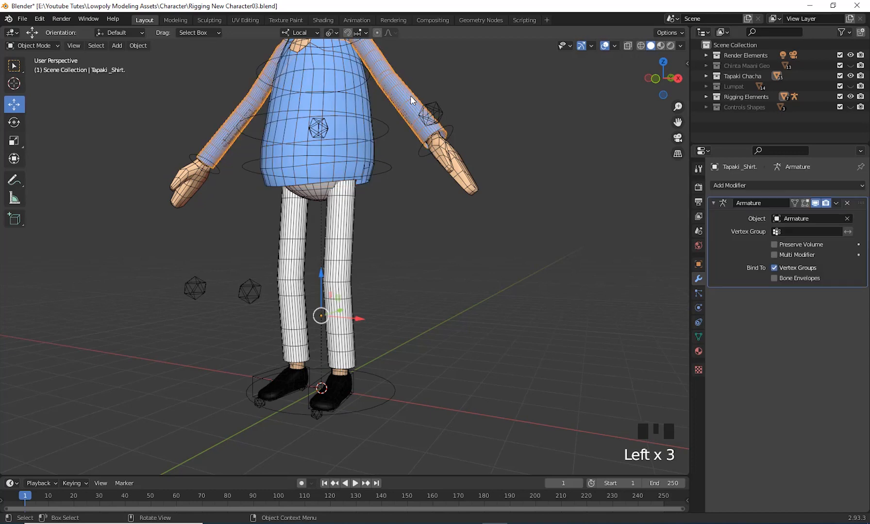
{"action": "left_click", "coordinate": [850, 207]}
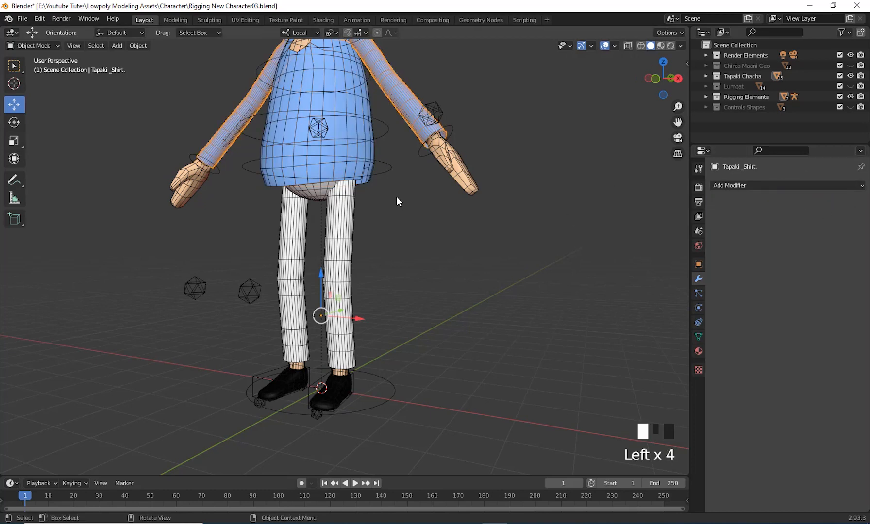
Remove the Armature modifier from the hands mesh and from the body mesh.
{"action": "left_click", "coordinate": [474, 189]}
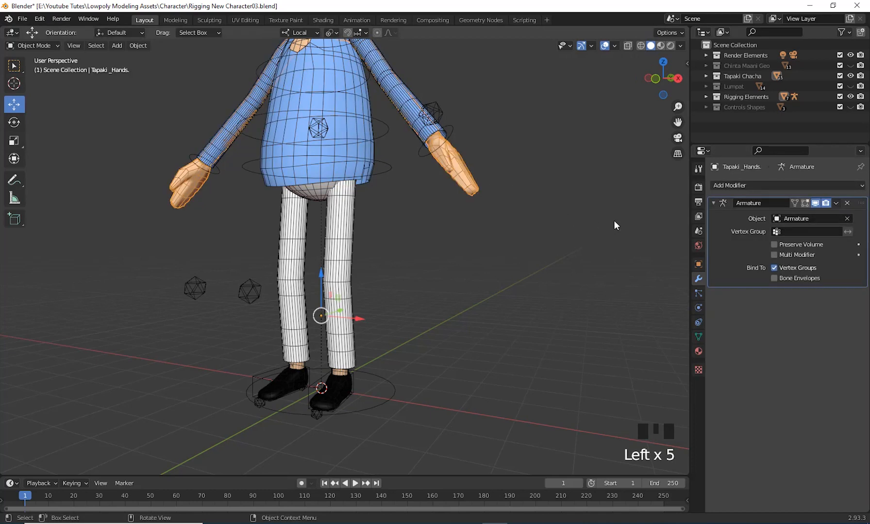
{"action": "left_click", "coordinate": [847, 204]}
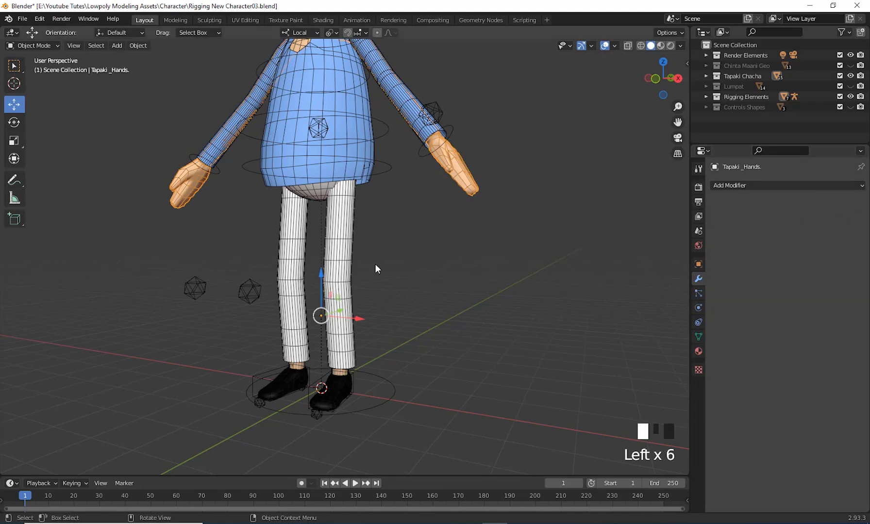
{"action": "middle_click_drag", "start_coordinate": [376, 268], "coordinate": [384, 345], "text": "shift"}
{"action": "scroll", "coordinate": [305, 227], "scroll_direction": "up", "scroll_amount": 3}
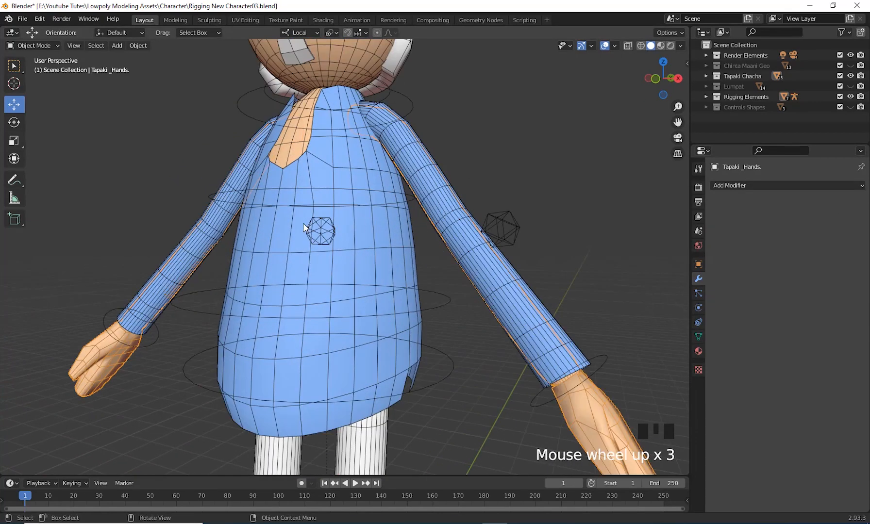
{"action": "left_click", "coordinate": [294, 154]}
{"action": "left_click", "coordinate": [846, 204]}
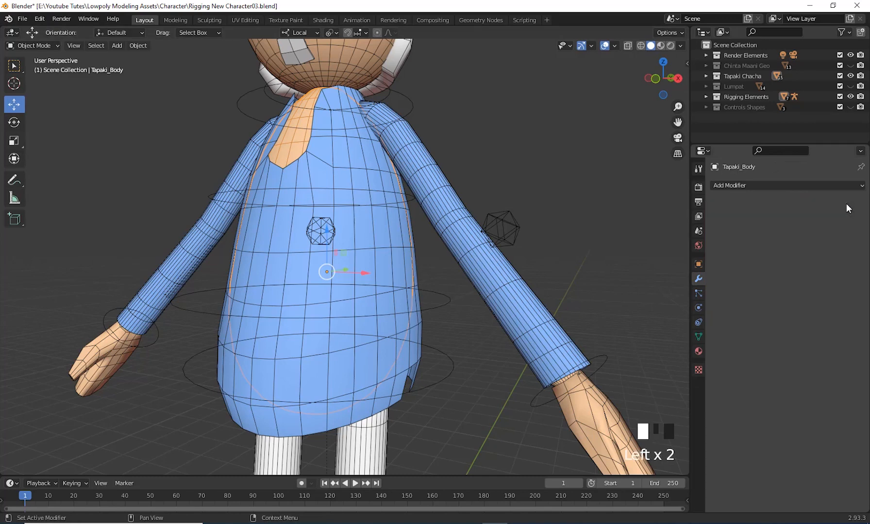
Check the head, hair and body meshes for any remaining Armature modifier.
{"action": "left_click", "coordinate": [371, 93]}
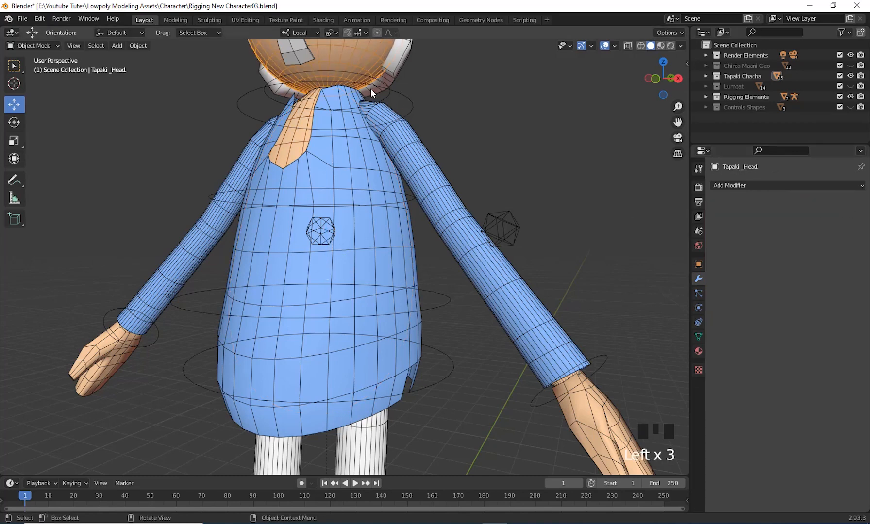
{"action": "left_click", "coordinate": [394, 65]}
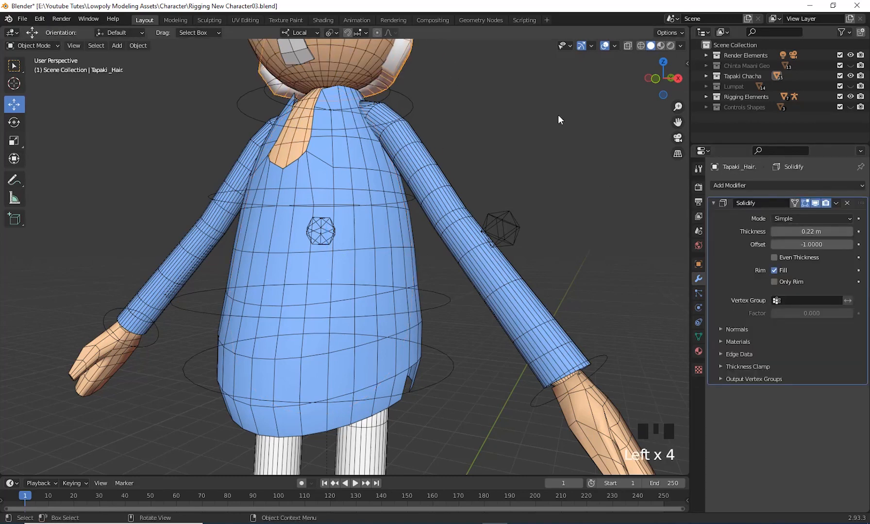
{"action": "left_click", "coordinate": [300, 150]}
{"action": "scroll", "coordinate": [443, 278], "scroll_direction": "down", "scroll_amount": 3}
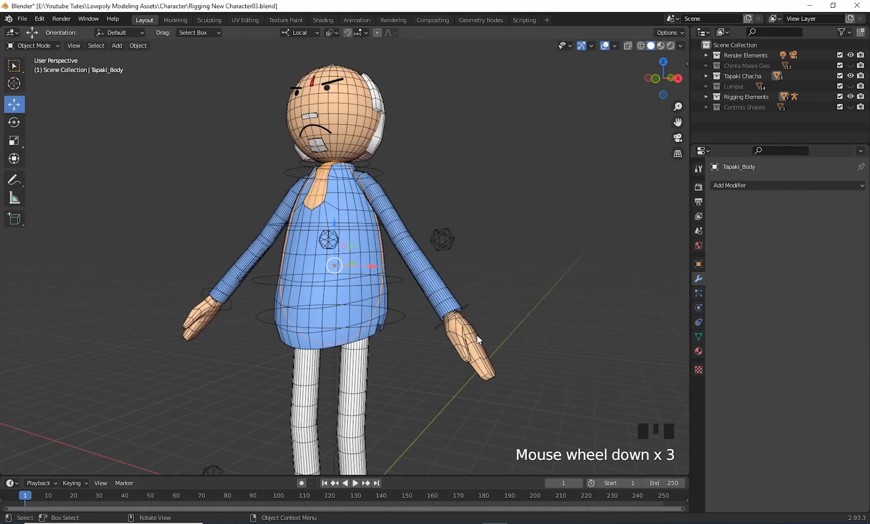
{"action": "middle_click_drag", "start_coordinate": [439, 311], "coordinate": [431, 185], "text": "shift"}
{"action": "scroll", "coordinate": [432, 309], "scroll_direction": "up", "scroll_amount": 3}
{"action": "middle_click_drag", "start_coordinate": [377, 248], "coordinate": [326, 256]}
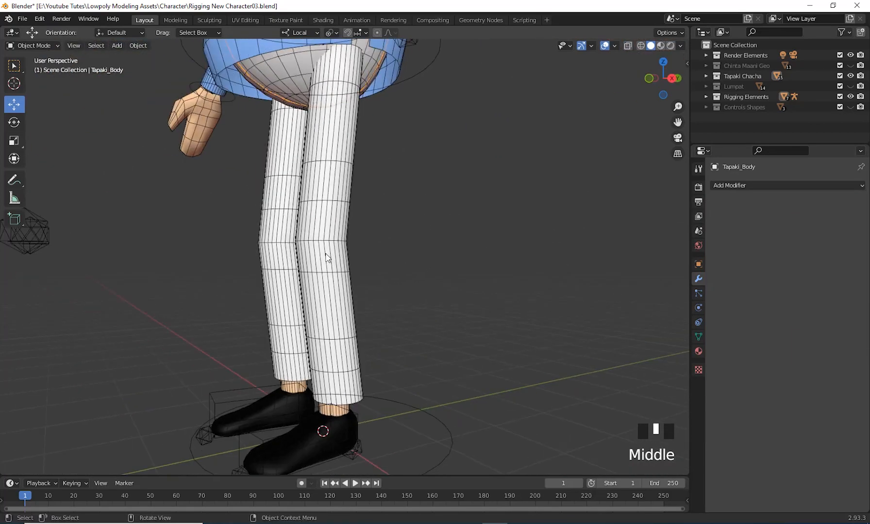
Inspect the pants mesh and the legs mesh beneath it from several angles, including their modifier stacks.
{"action": "left_click", "coordinate": [326, 257]}
{"action": "scroll", "coordinate": [432, 289], "scroll_direction": "up", "scroll_amount": 3}
{"action": "middle_click_drag", "start_coordinate": [432, 288], "coordinate": [383, 187], "text": "shift"}
{"action": "scroll", "coordinate": [408, 310], "scroll_direction": "down", "scroll_amount": 2}
{"action": "middle_click_drag", "start_coordinate": [373, 245], "coordinate": [333, 160], "text": "shift"}
{"action": "scroll", "coordinate": [410, 281], "scroll_direction": "down", "scroll_amount": 2}
{"action": "middle_click_drag", "start_coordinate": [396, 278], "coordinate": [447, 250]}
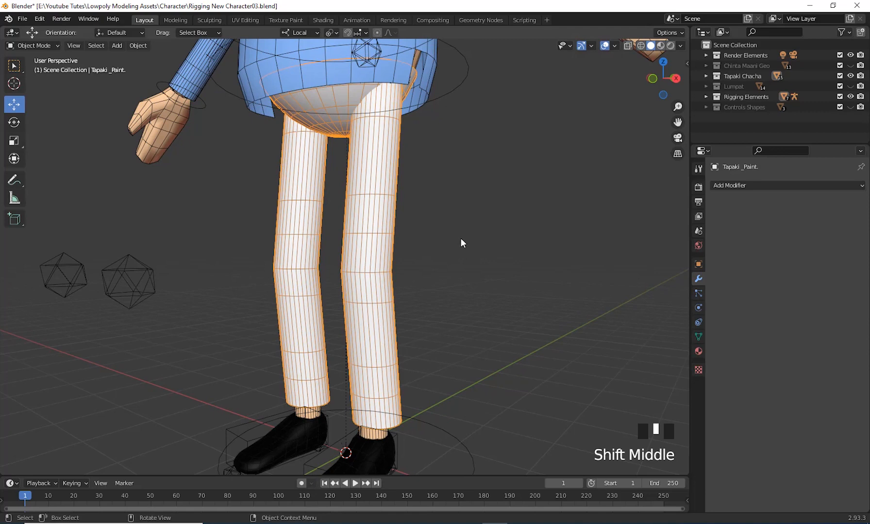
{"action": "left_click", "coordinate": [381, 168]}
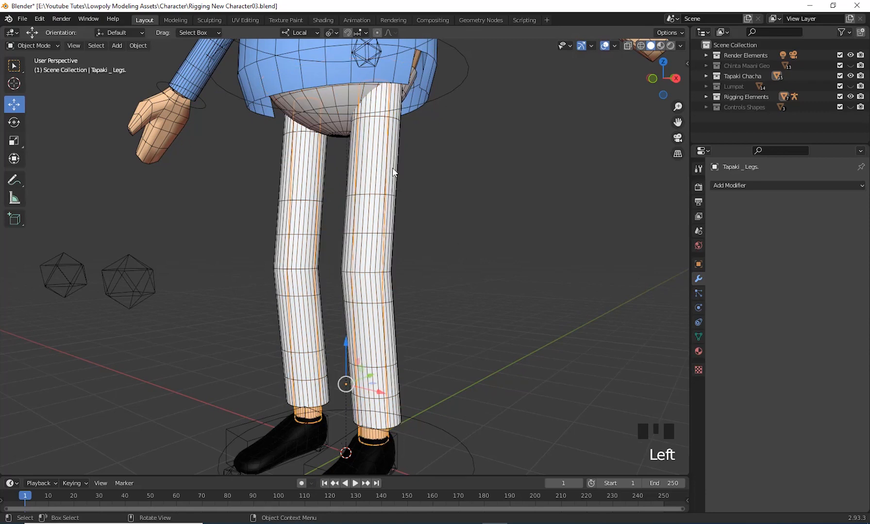
{"action": "left_click", "coordinate": [393, 169]}
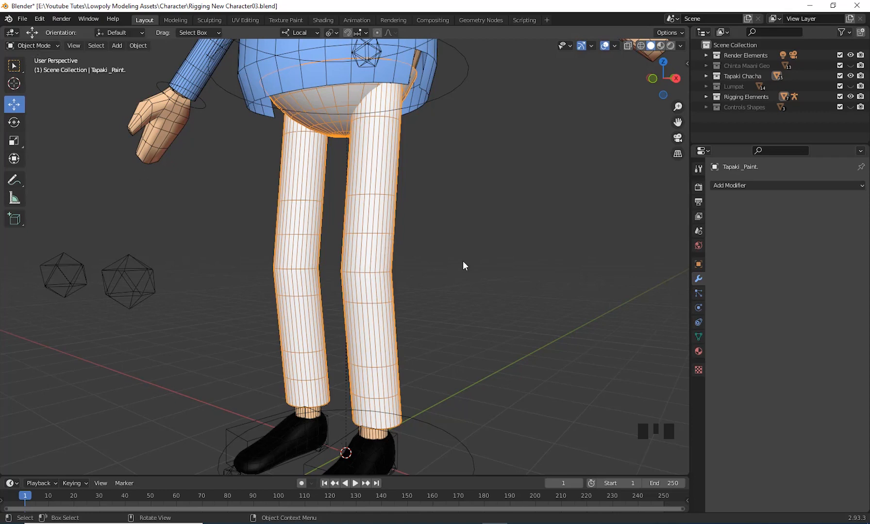
Examine the edge loops of the pants and legs in wireframe shading, and return to solid shading.
{"action": "key", "text": "shift+z"}
{"action": "middle_click_drag", "start_coordinate": [379, 171], "coordinate": [357, 266]}
{"action": "scroll", "coordinate": [365, 252], "scroll_direction": "up", "scroll_amount": 5}
{"action": "scroll", "coordinate": [304, 248], "scroll_direction": "down", "scroll_amount": 3}
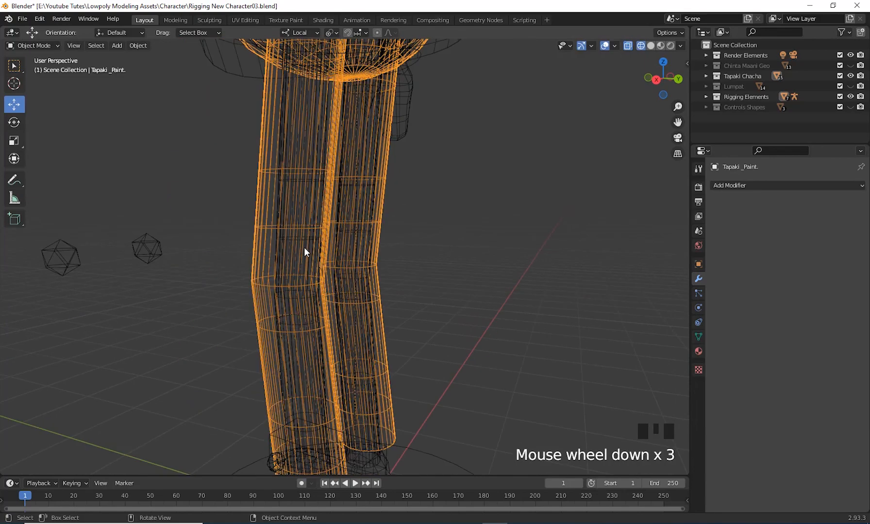
{"action": "mouse_move", "coordinate": [304, 248]}
{"action": "middle_mouse_down"}
{"action": "mouse_move", "coordinate": [446, 288]}
{"action": "mouse_move", "coordinate": [482, 287]}
{"action": "mouse_move", "coordinate": [480, 317]}
{"action": "mouse_move", "coordinate": [343, 305]}
{"action": "mouse_move", "coordinate": [320, 248]}
{"action": "mouse_move", "coordinate": [461, 307]}
{"action": "mouse_move", "coordinate": [518, 312]}
{"action": "mouse_move", "coordinate": [504, 250]}
{"action": "middle_mouse_up"}
{"action": "scroll", "coordinate": [449, 309], "scroll_direction": "down", "scroll_amount": 2}
{"action": "scroll", "coordinate": [509, 307], "scroll_direction": "up", "scroll_amount": 3}
{"action": "key", "text": "shift+z"}
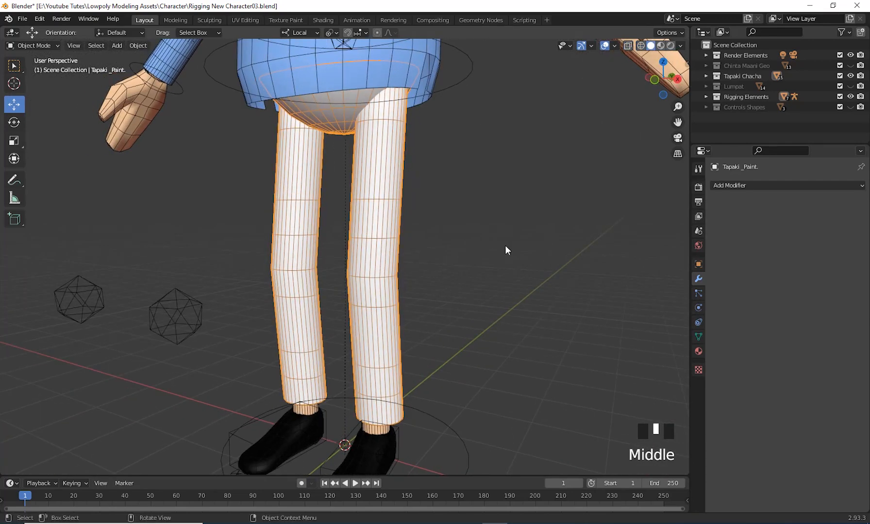
{"action": "key", "text": "ctrl+r"}
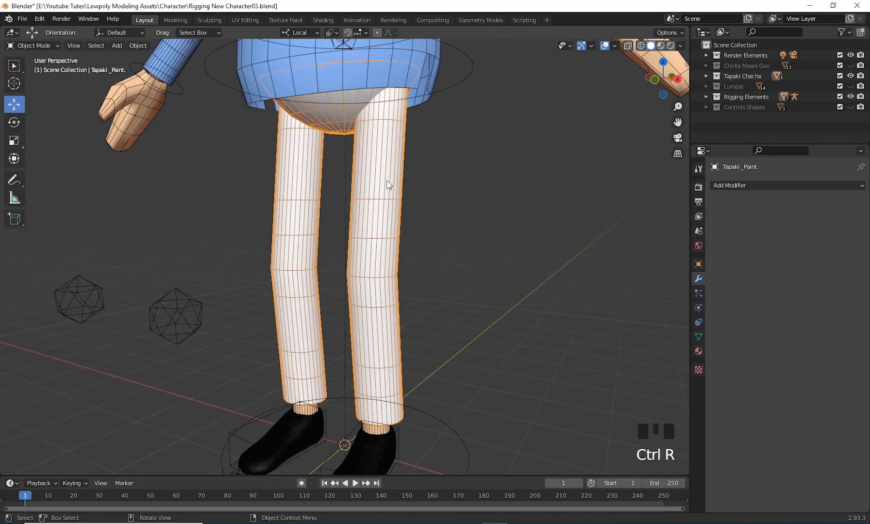
{"action": "middle_click_drag", "start_coordinate": [427, 198], "coordinate": [451, 290]}
{"action": "left_click", "coordinate": [398, 197]}
{"action": "left_click", "coordinate": [398, 198]}
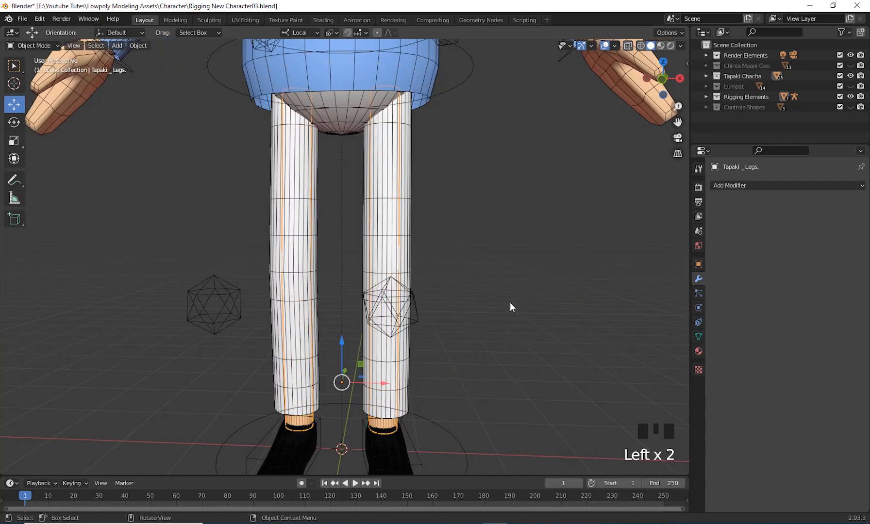
Put the pants mesh in Edit Mode and add one centred loop cut around the upper thigh of each leg.
{"action": "middle_click_drag", "start_coordinate": [509, 301], "coordinate": [401, 183]}
{"action": "left_click", "coordinate": [405, 177]}
{"action": "middle_click_drag", "start_coordinate": [500, 288], "coordinate": [485, 310]}
{"action": "key", "text": "Tab"}
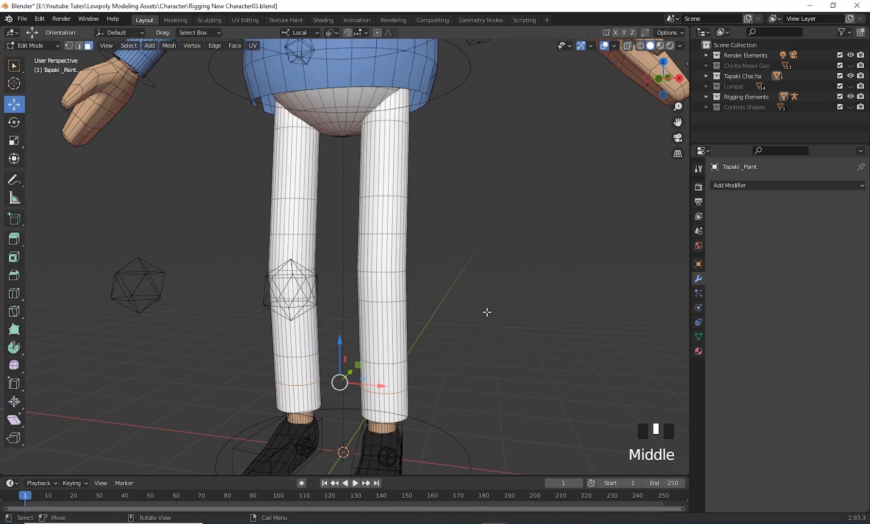
{"action": "key", "text": "ctrl+r"}
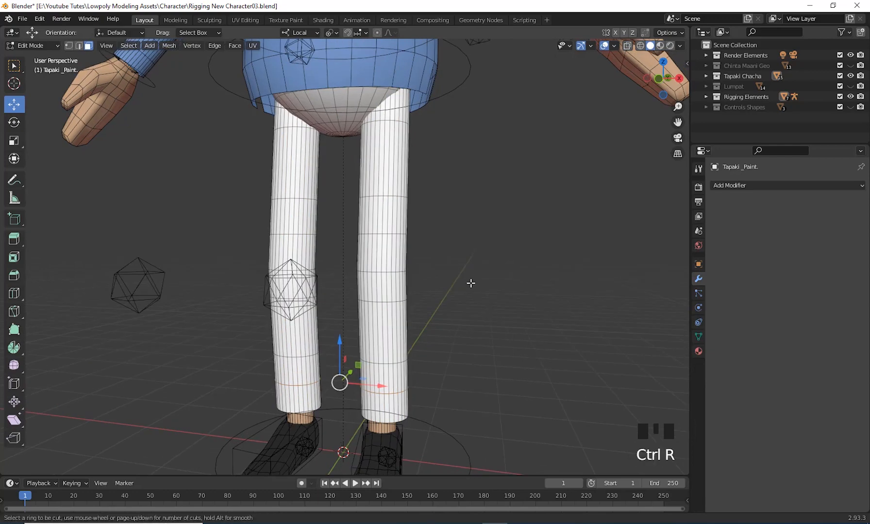
{"action": "left_click", "coordinate": [387, 174]}
{"action": "right_click", "coordinate": [387, 174]}
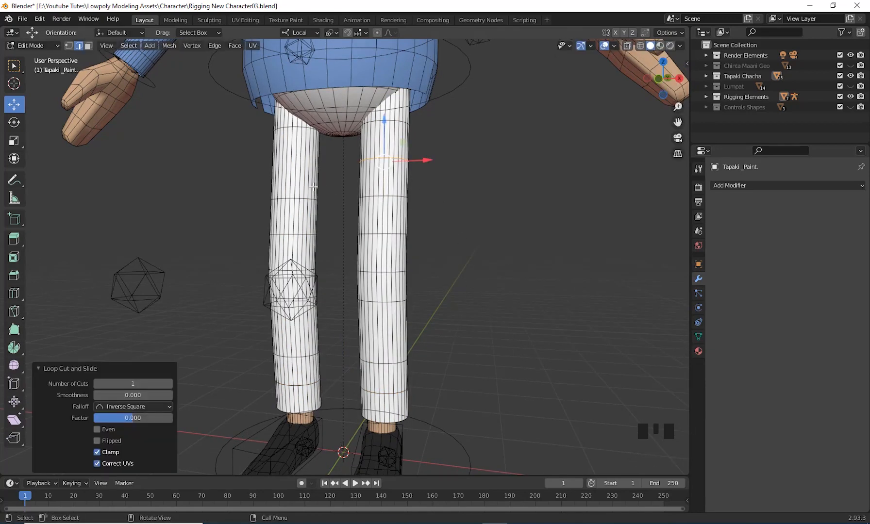
{"action": "key", "text": "ctrl+r"}
{"action": "left_click", "coordinate": [281, 173]}
{"action": "right_click", "coordinate": [281, 173]}
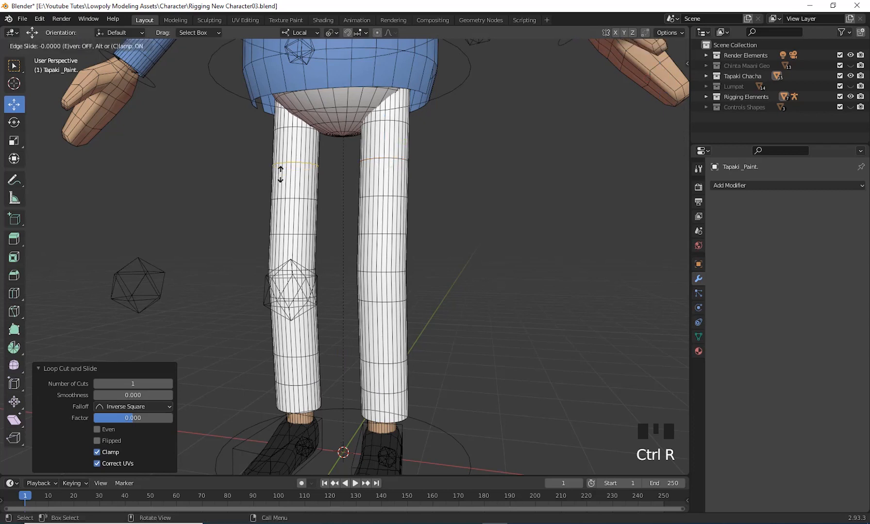
Add one centred loop cut just above the knee on each leg of the pants.
{"action": "key", "text": "ctrl"}
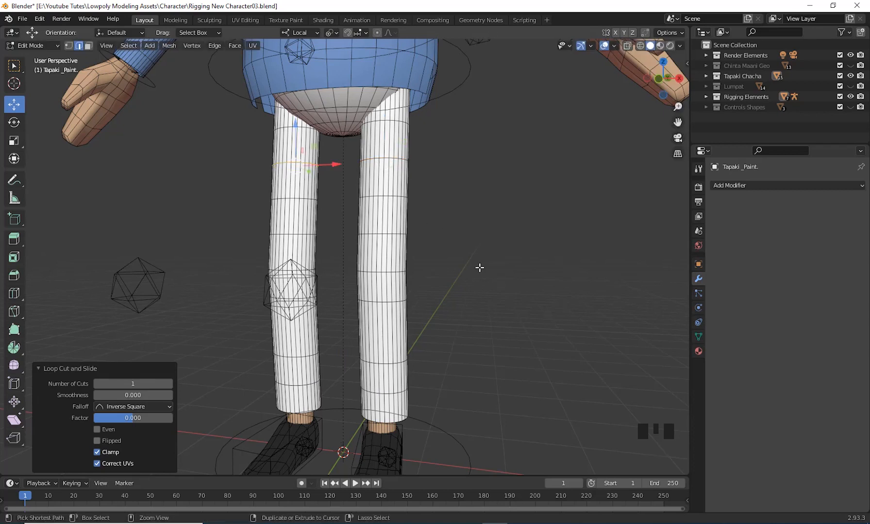
{"action": "key", "text": "ctrl+r"}
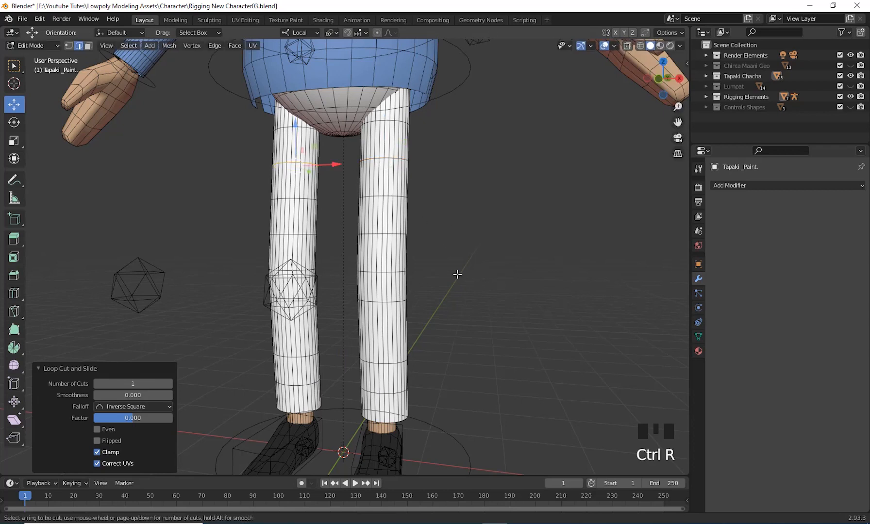
{"action": "left_click", "coordinate": [389, 261]}
{"action": "right_click", "coordinate": [391, 258]}
{"action": "key", "text": "ctrl"}
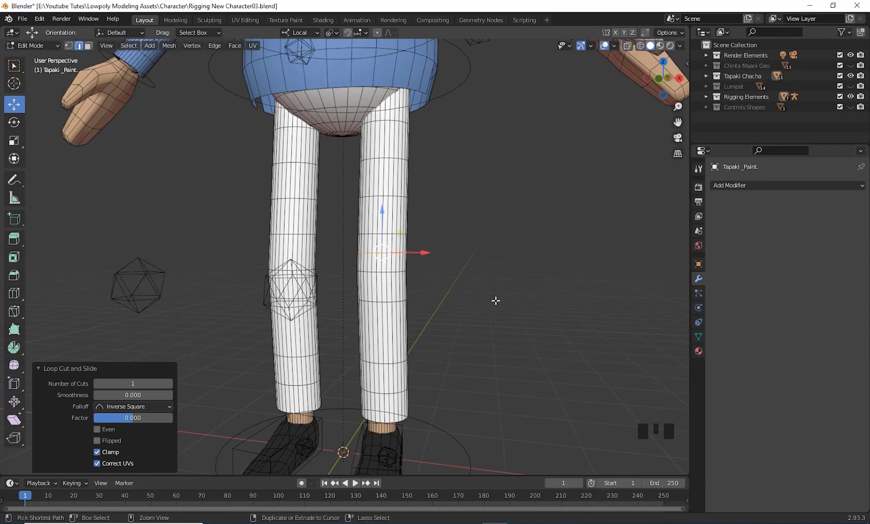
{"action": "key", "text": "ctrl+r"}
{"action": "left_click", "coordinate": [323, 255]}
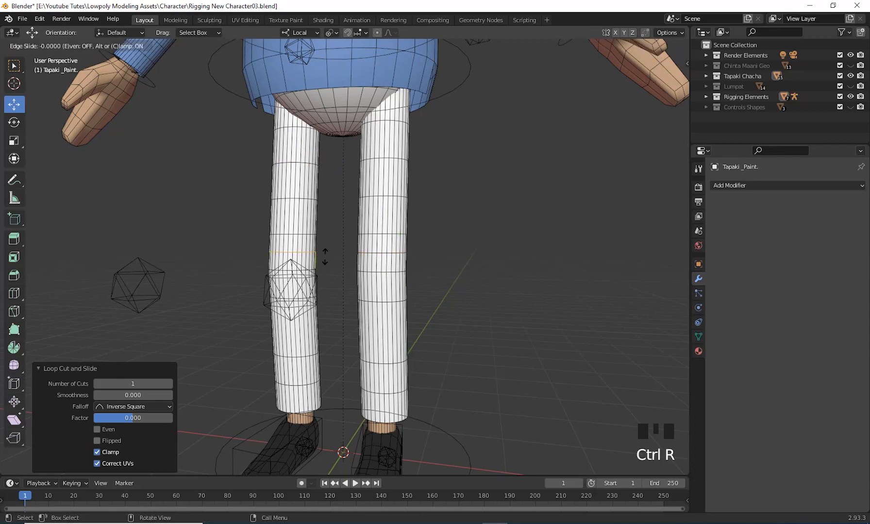
{"action": "right_click", "coordinate": [324, 254]}
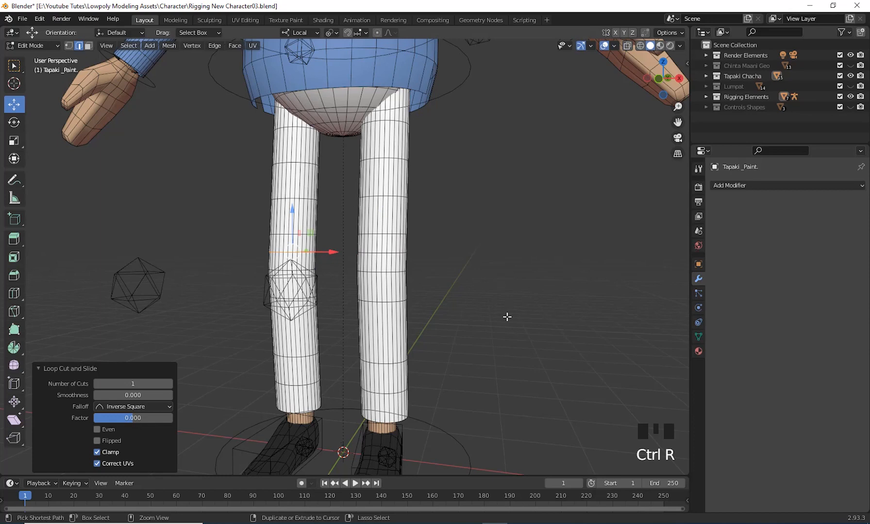
Add one centred loop cut just below the knee on each leg of the pants.
{"action": "key", "text": "ctrl+r"}
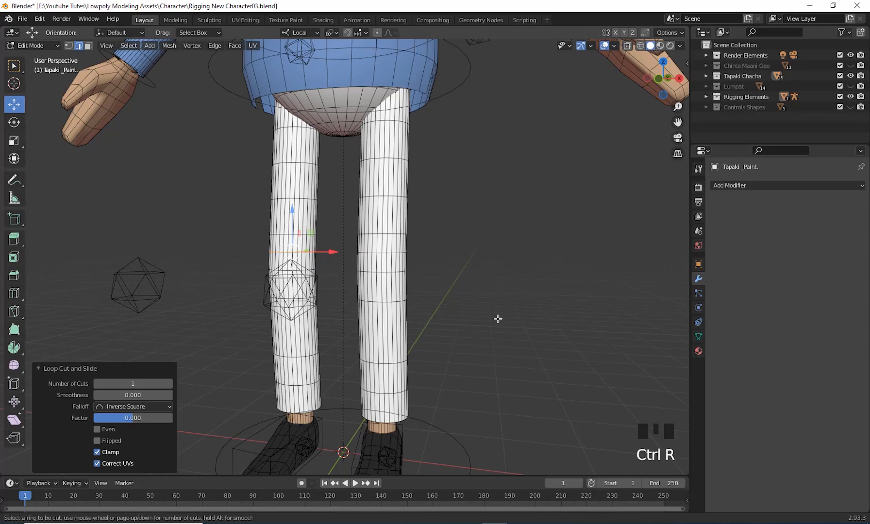
{"action": "left_click", "coordinate": [390, 289]}
{"action": "right_click", "coordinate": [390, 289]}
{"action": "middle_click_drag", "start_coordinate": [475, 351], "coordinate": [524, 365]}
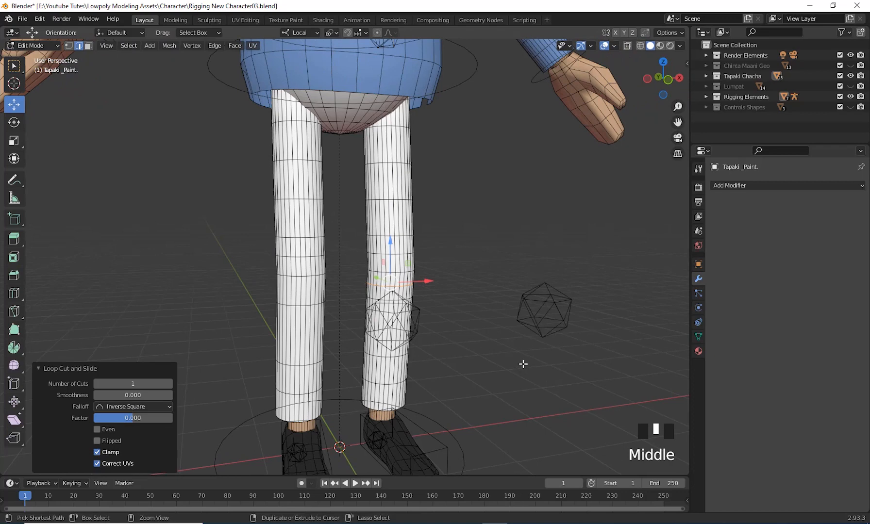
{"action": "key", "text": "ctrl+r"}
{"action": "left_click", "coordinate": [302, 288]}
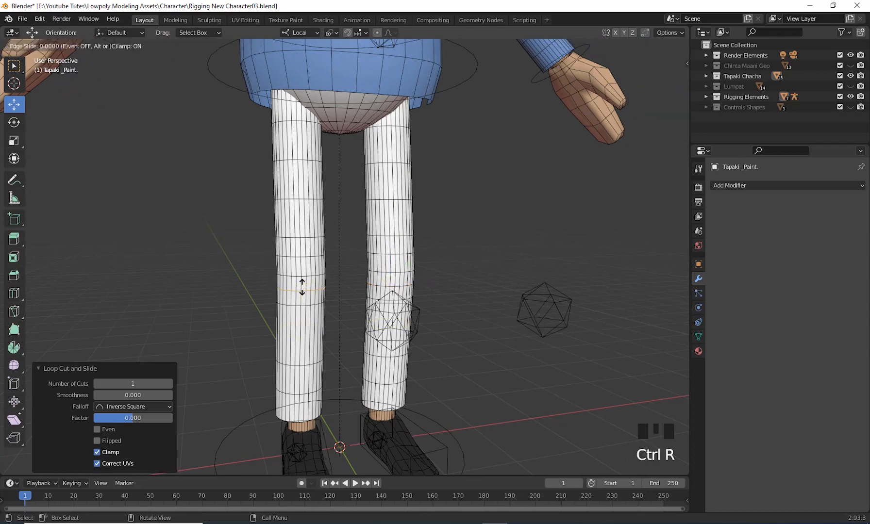
{"action": "right_click", "coordinate": [302, 288]}
Examine the legs from the side and the edge loops on the front and back of the shirt.
{"action": "scroll", "coordinate": [457, 377], "scroll_direction": "up", "scroll_amount": 2}
{"action": "middle_click_drag", "start_coordinate": [457, 377], "coordinate": [364, 212]}
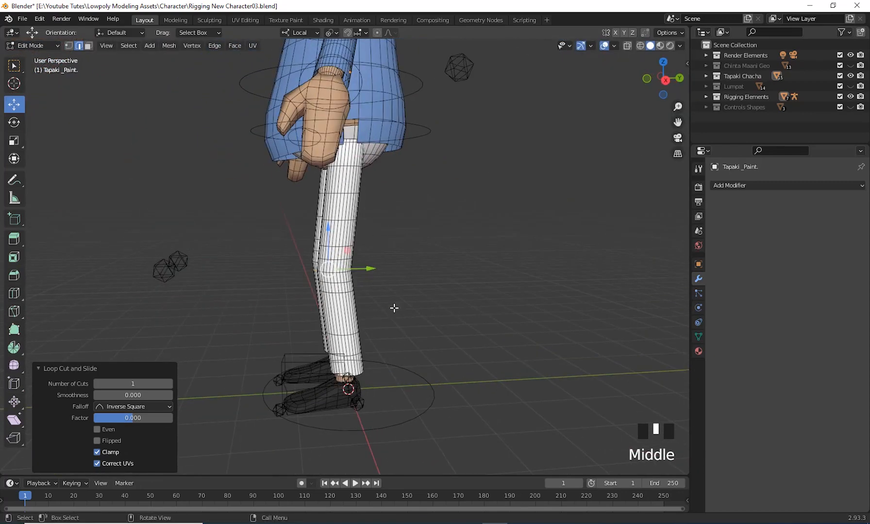
{"action": "middle_click_drag", "start_coordinate": [394, 307], "coordinate": [349, 173]}
{"action": "middle_click_drag", "start_coordinate": [352, 299], "coordinate": [426, 258]}
{"action": "scroll", "coordinate": [356, 355], "scroll_direction": "up", "scroll_amount": 2}
{"action": "scroll", "coordinate": [427, 262], "scroll_direction": "down", "scroll_amount": 2}
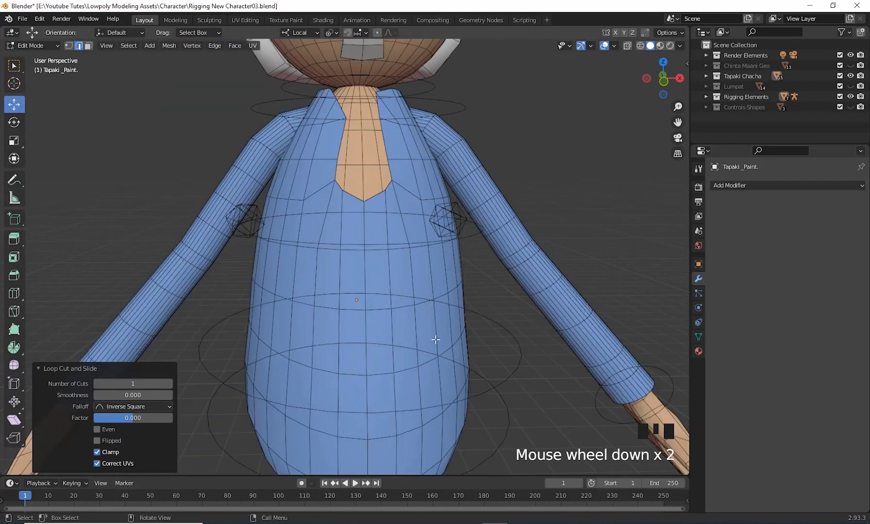
{"action": "middle_click_drag", "start_coordinate": [432, 374], "coordinate": [483, 322], "text": "shift"}
{"action": "scroll", "coordinate": [376, 301], "scroll_direction": "up", "scroll_amount": 2}
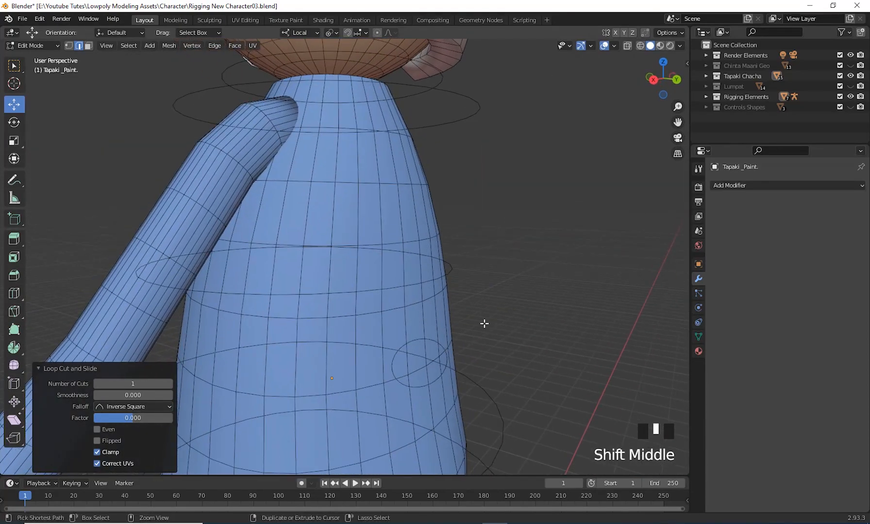
{"action": "key", "text": "ctrl+r"}
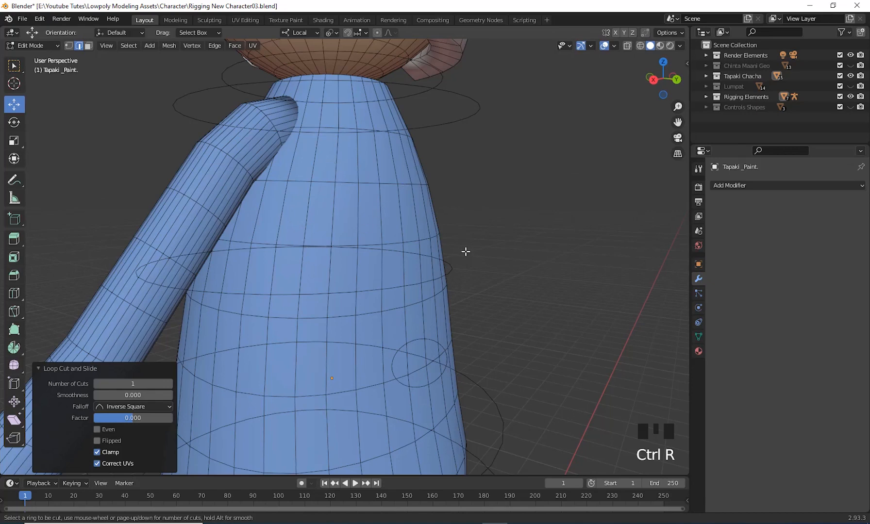
{"action": "left_click", "coordinate": [526, 253]}
{"action": "scroll", "coordinate": [549, 314], "scroll_direction": "down", "scroll_amount": 8}
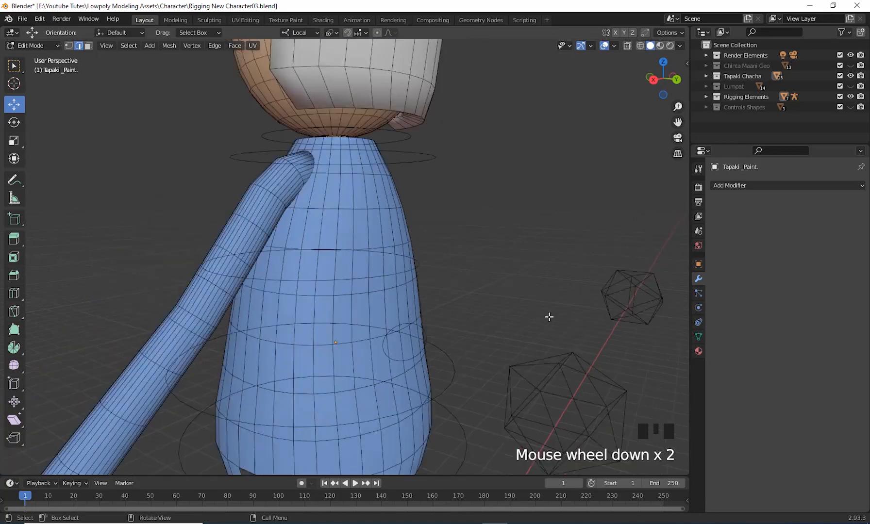
{"action": "left_click", "coordinate": [534, 342]}
{"action": "mouse_move", "coordinate": [500, 348]}
{"action": "middle_mouse_down"}
{"action": "mouse_move", "coordinate": [534, 342]}
{"action": "mouse_move", "coordinate": [486, 339]}
{"action": "middle_mouse_up"}
Leave Edit Mode on the pants, select the shirt's torso mesh and put it in Edit Mode.
{"action": "key", "text": "Tab"}
{"action": "scroll", "coordinate": [500, 340], "scroll_direction": "up", "scroll_amount": 4}
{"action": "scroll", "coordinate": [418, 200], "scroll_direction": "up", "scroll_amount": 3}
{"action": "left_click", "coordinate": [404, 184]}
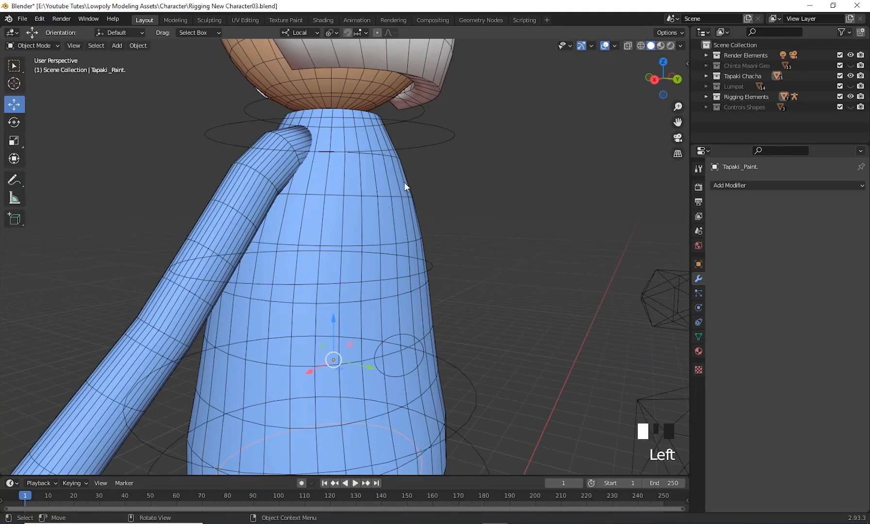
{"action": "middle_click_drag", "start_coordinate": [403, 183], "coordinate": [537, 314]}
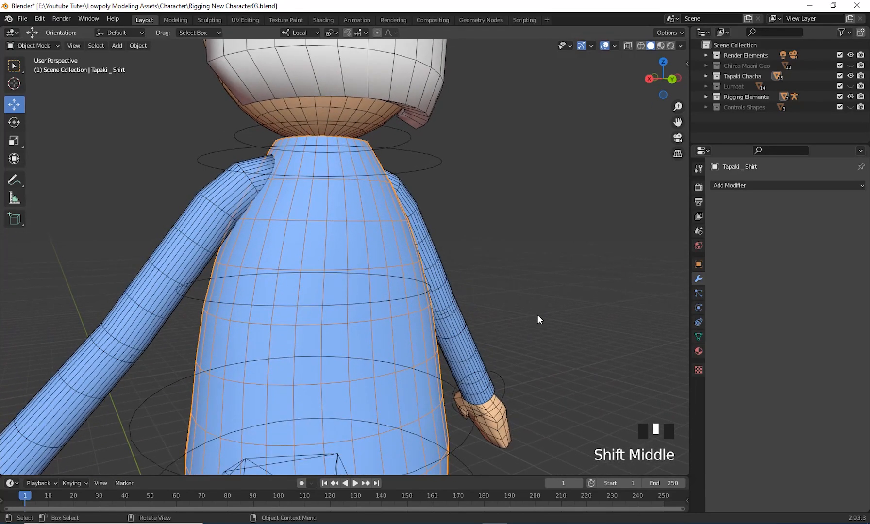
{"action": "key", "text": "ctrl+r"}
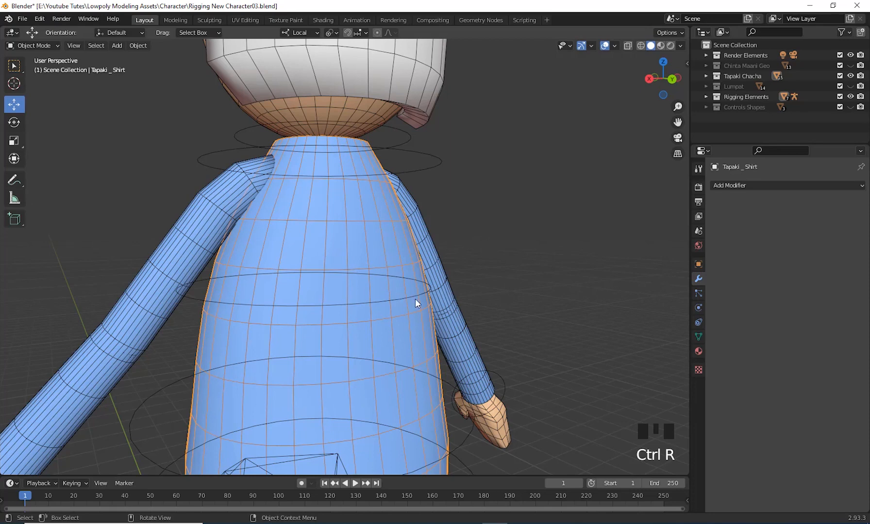
{"action": "middle_click_drag", "start_coordinate": [416, 303], "coordinate": [423, 272]}
{"action": "key", "text": "Tab"}
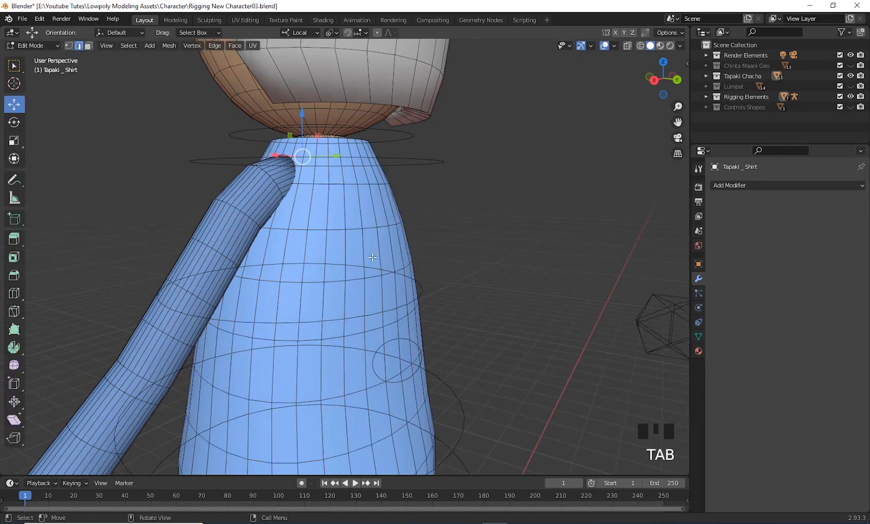
Add three centred loop cuts around the shirt's torso: one at the chest, one below the shoulders and one around the belly.
{"action": "key", "text": "ctrl+r"}
{"action": "left_click", "coordinate": [353, 251]}
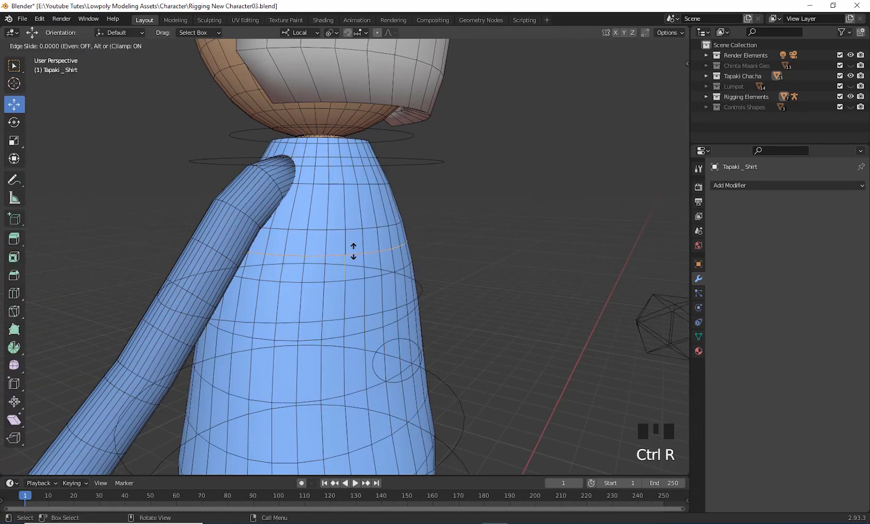
{"action": "right_click", "coordinate": [353, 252]}
{"action": "key", "text": "ctrl+r"}
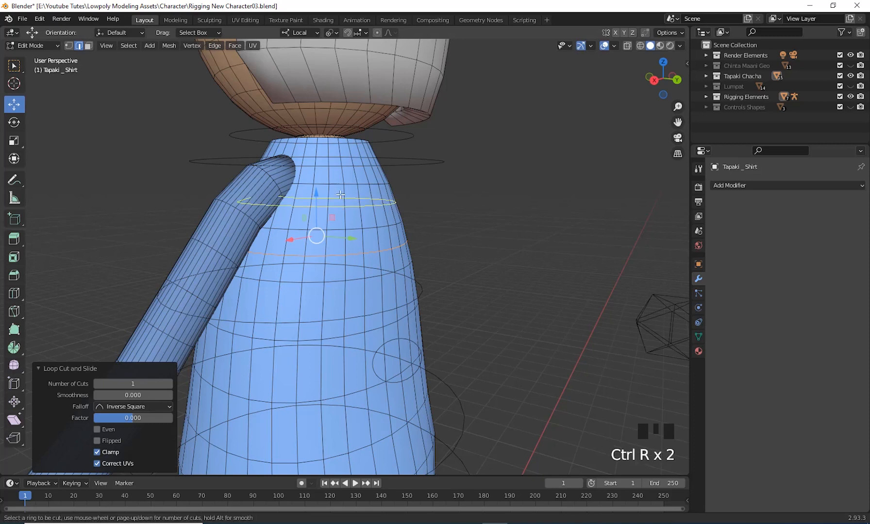
{"action": "left_click", "coordinate": [339, 195]}
{"action": "right_click", "coordinate": [340, 195]}
{"action": "key", "text": "ctrl+r"}
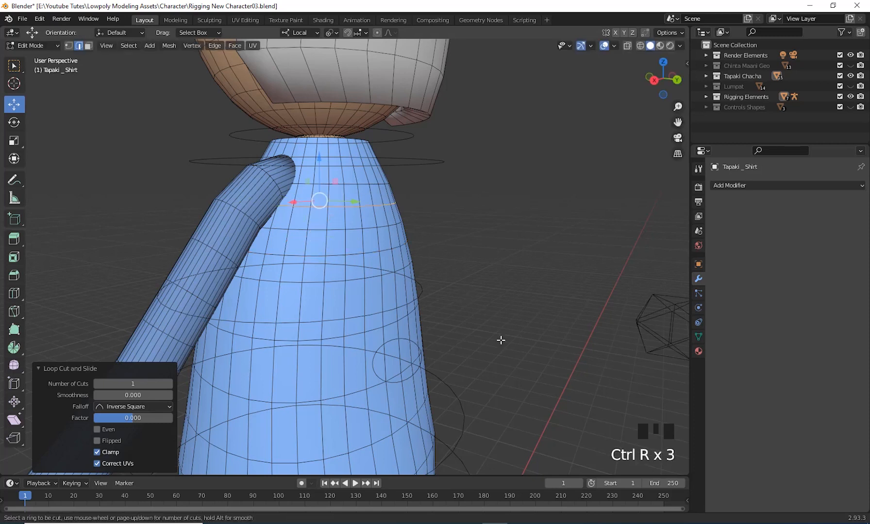
{"action": "left_click", "coordinate": [337, 365]}
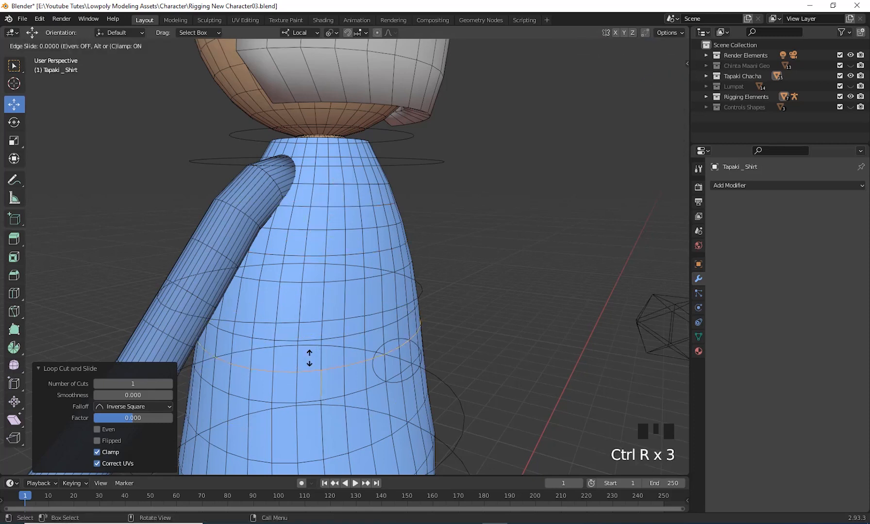
{"action": "right_click", "coordinate": [338, 365]}
Add one centred loop cut around the lower shirt, just above the side slits.
{"action": "scroll", "coordinate": [483, 408], "scroll_direction": "down", "scroll_amount": 2}
{"action": "middle_click_drag", "start_coordinate": [484, 408], "coordinate": [312, 360], "text": "shift"}
{"action": "key", "text": "ctrl+r"}
{"action": "left_click", "coordinate": [365, 305]}
{"action": "right_click", "coordinate": [365, 304]}
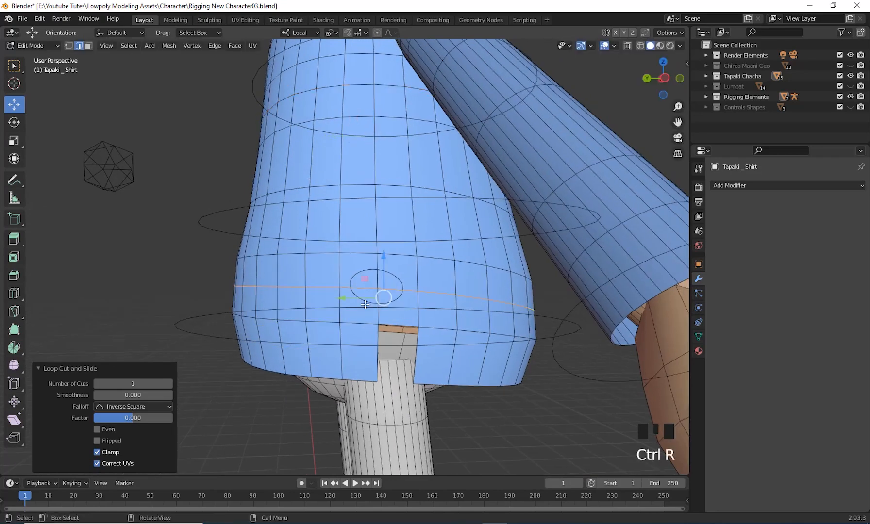
Add one centred loop cut to each hem panel of the shirt, first the back panel and then the front panel.
{"action": "middle_click_drag", "start_coordinate": [365, 305], "coordinate": [462, 405]}
{"action": "key", "text": "ctrl+r"}
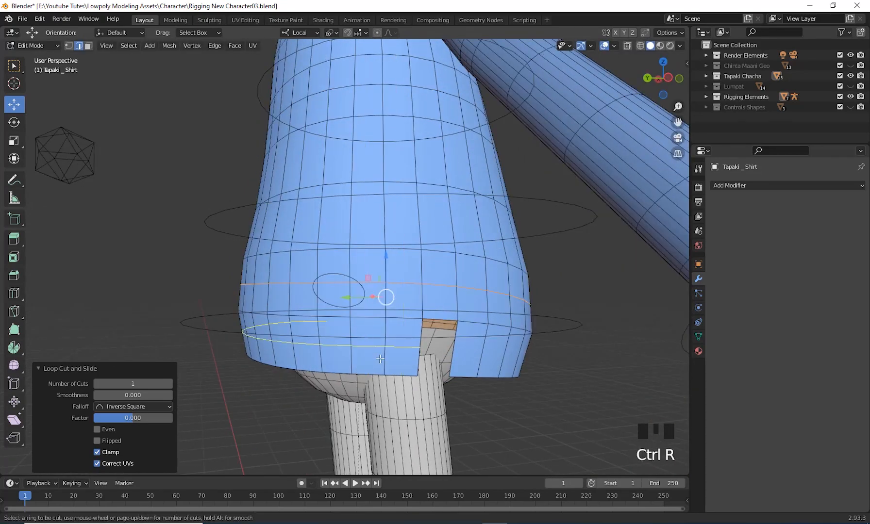
{"action": "left_click", "coordinate": [380, 359]}
{"action": "right_click", "coordinate": [499, 398]}
{"action": "middle_click_drag", "start_coordinate": [499, 398], "coordinate": [533, 404]}
{"action": "key", "text": "ctrl+r"}
{"action": "left_click", "coordinate": [454, 356]}
{"action": "right_click", "coordinate": [454, 356]}
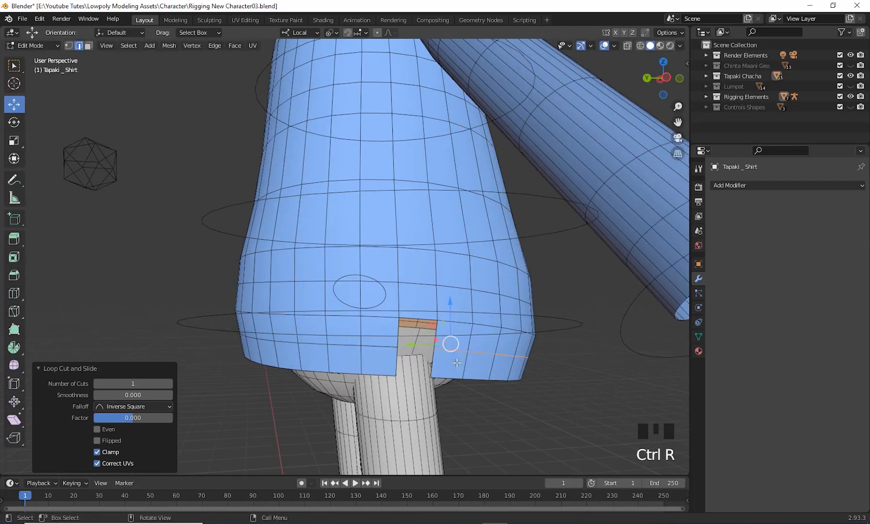
Leave Edit Mode on the shirt's torso, select the sleeves mesh and put it in Edit Mode.
{"action": "middle_click_drag", "start_coordinate": [454, 356], "coordinate": [353, 386]}
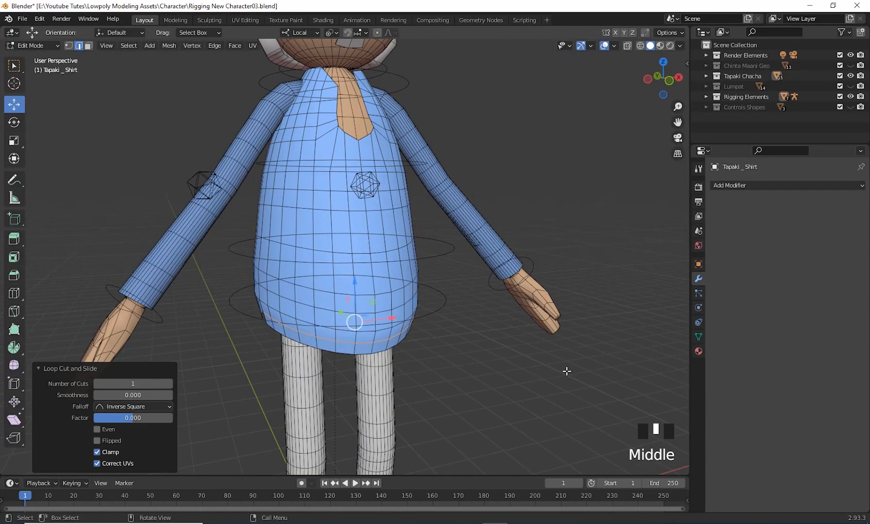
{"action": "middle_click_drag", "start_coordinate": [567, 371], "coordinate": [568, 391]}
{"action": "scroll", "coordinate": [485, 389], "scroll_direction": "up", "scroll_amount": 3}
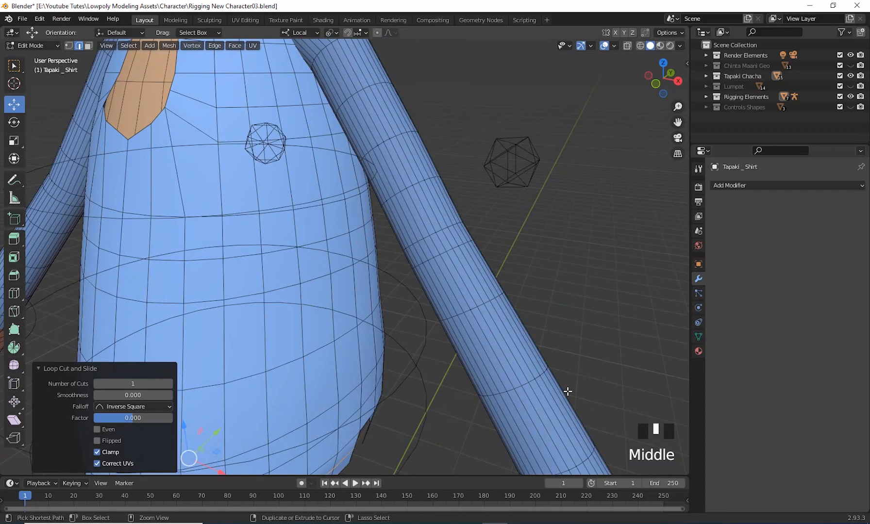
{"action": "key", "text": "ctrl+r"}
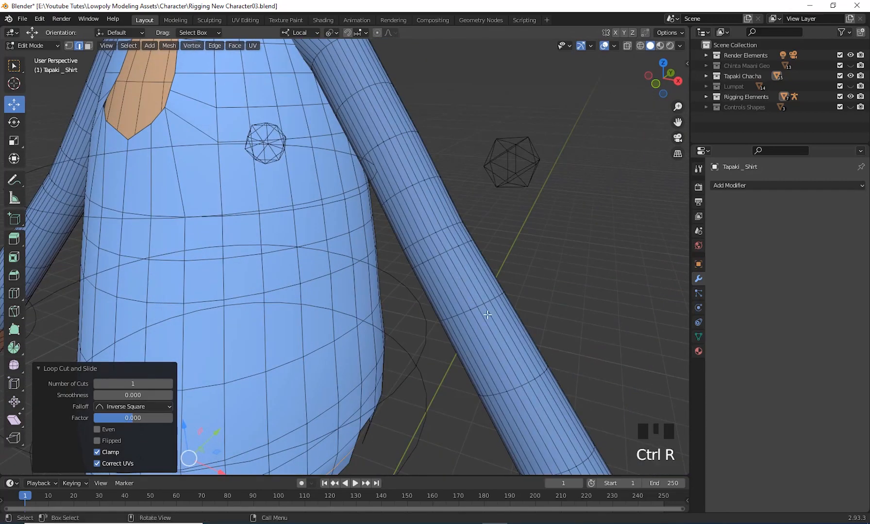
{"action": "key", "text": "Tab"}
{"action": "left_click", "coordinate": [483, 281]}
{"action": "left_click", "coordinate": [485, 284]}
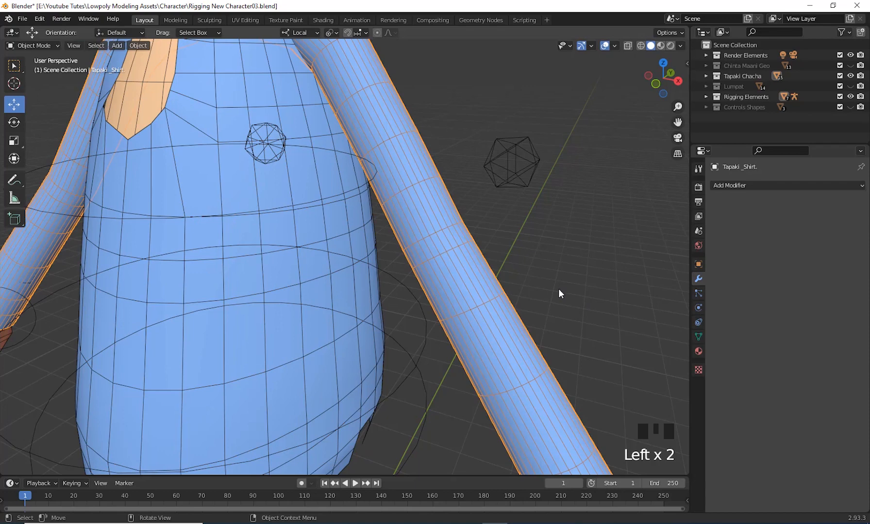
{"action": "key", "text": "Tab"}
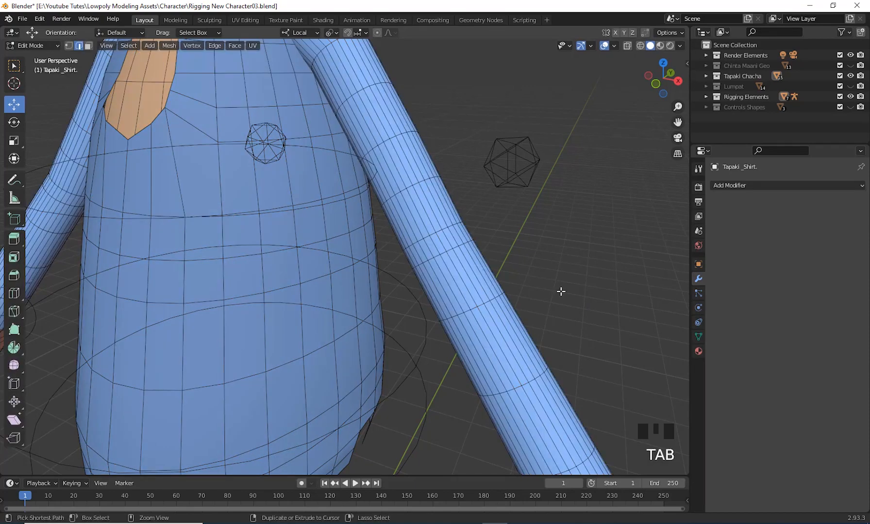
Add one centred loop cut just below the elbow on each sleeve.
{"action": "key", "text": "ctrl+r"}
{"action": "left_click", "coordinate": [473, 279]}
{"action": "right_click", "coordinate": [471, 277]}
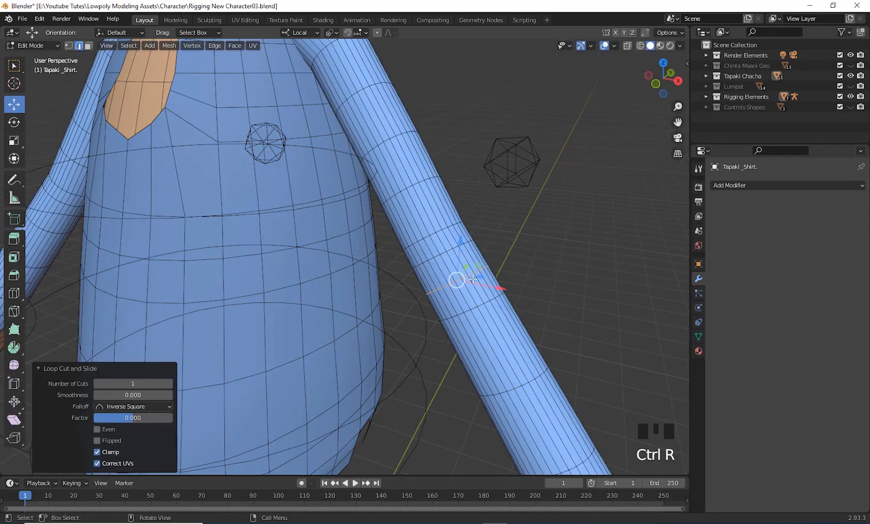
{"action": "middle_click_drag", "start_coordinate": [471, 278], "coordinate": [256, 378]}
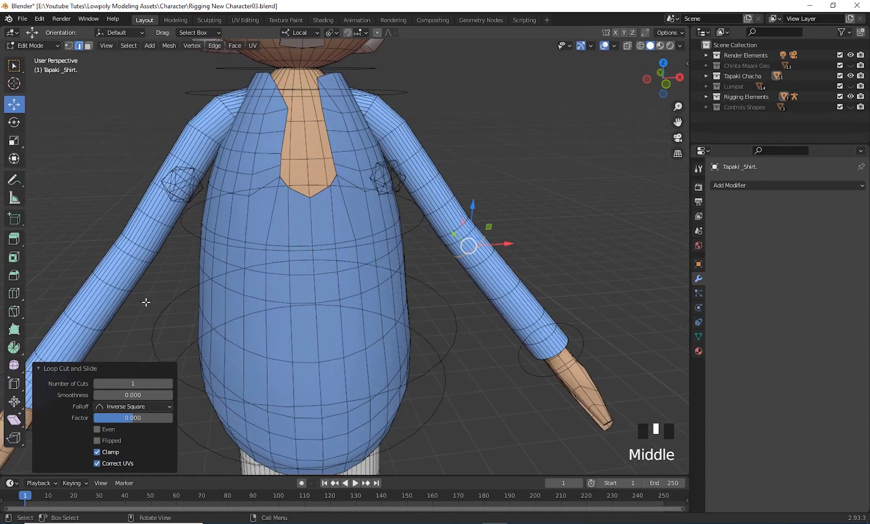
{"action": "key", "text": "ctrl+r"}
{"action": "left_click", "coordinate": [131, 273]}
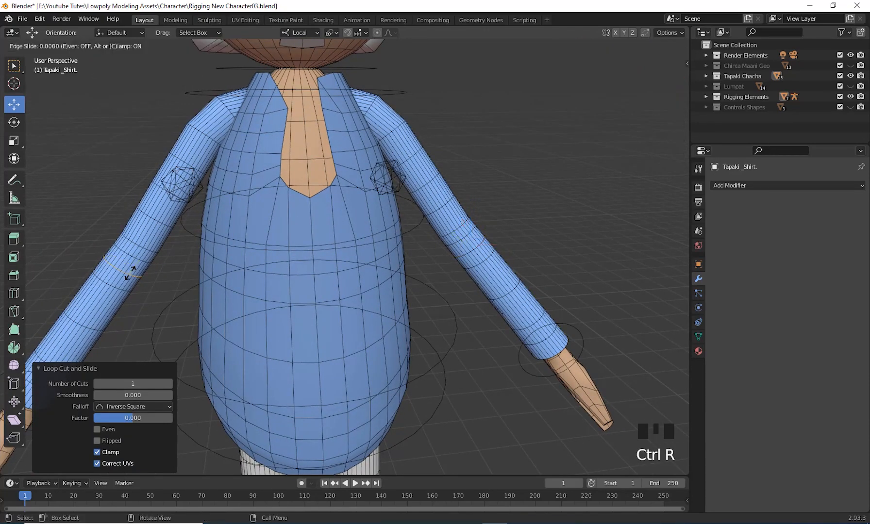
{"action": "right_click", "coordinate": [132, 272]}
Add three more loop cuts around the elbow of the character's right sleeve, two just below the bend and one above it.
{"action": "scroll", "coordinate": [136, 276], "scroll_direction": "down", "scroll_amount": 2}
{"action": "middle_click_drag", "start_coordinate": [194, 334], "coordinate": [408, 281], "text": "shift"}
{"action": "scroll", "coordinate": [288, 309], "scroll_direction": "up", "scroll_amount": 4}
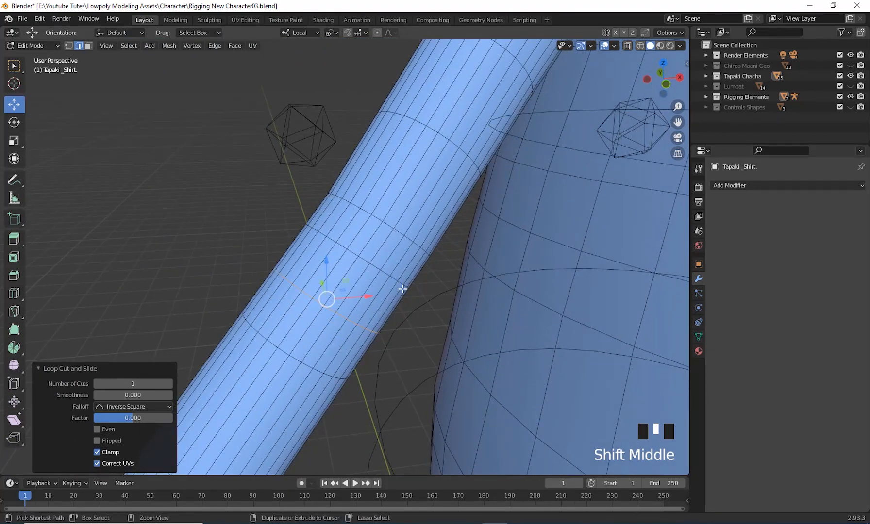
{"action": "key", "text": "ctrl+r"}
{"action": "left_click", "coordinate": [372, 280]}
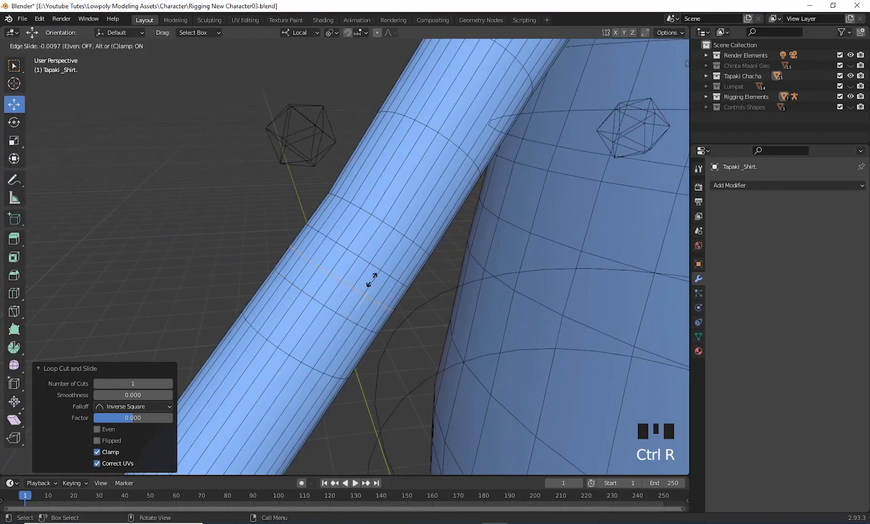
{"action": "left_click", "coordinate": [374, 278]}
{"action": "key", "text": "ctrl+r"}
{"action": "left_click", "coordinate": [388, 257]}
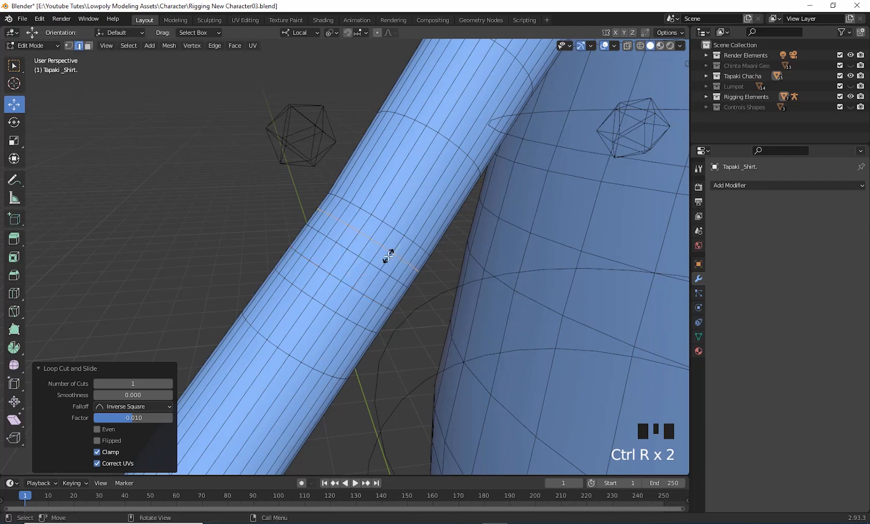
{"action": "left_click", "coordinate": [388, 254]}
{"action": "key", "text": "ctrl+r"}
{"action": "left_click", "coordinate": [416, 212]}
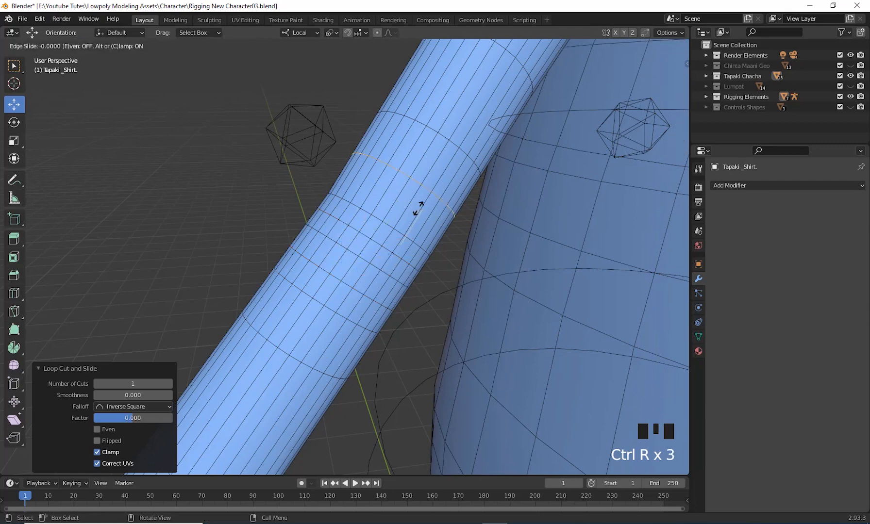
{"action": "left_click", "coordinate": [414, 208]}
Add three more loop cuts around the elbow of the character's left sleeve to match the other arm.
{"action": "scroll", "coordinate": [414, 283], "scroll_direction": "down", "scroll_amount": 4}
{"action": "middle_click_drag", "start_coordinate": [413, 284], "coordinate": [508, 342], "text": "shift"}
{"action": "scroll", "coordinate": [470, 359], "scroll_direction": "up", "scroll_amount": 2}
{"action": "key", "text": "ctrl+r"}
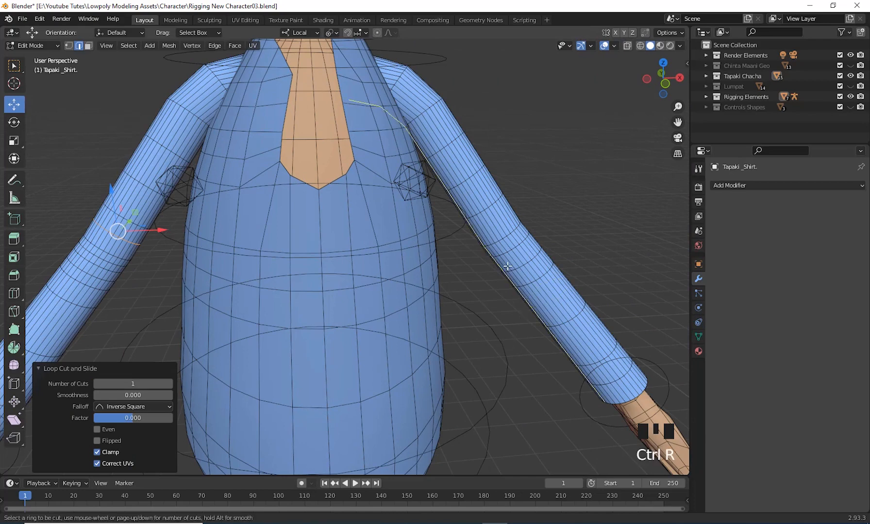
{"action": "left_click", "coordinate": [497, 236]}
{"action": "left_click", "coordinate": [497, 235]}
{"action": "key", "text": "ctrl+r"}
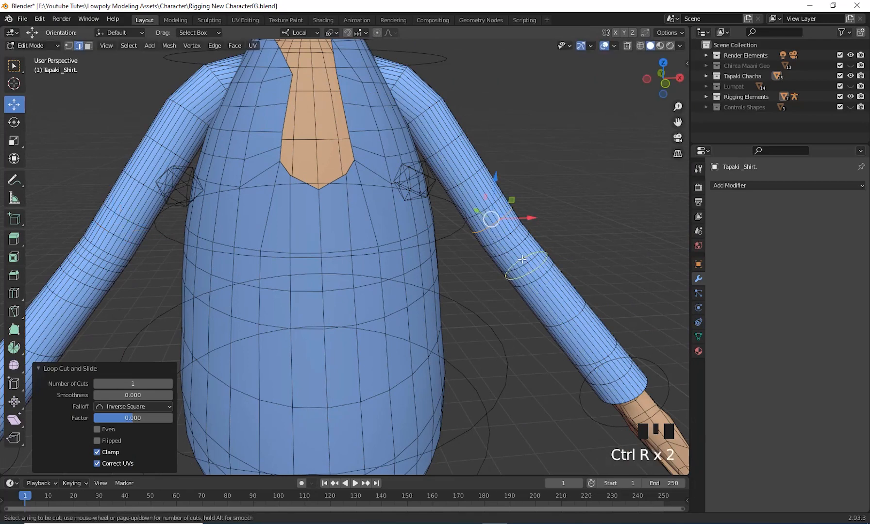
{"action": "left_click", "coordinate": [501, 235]}
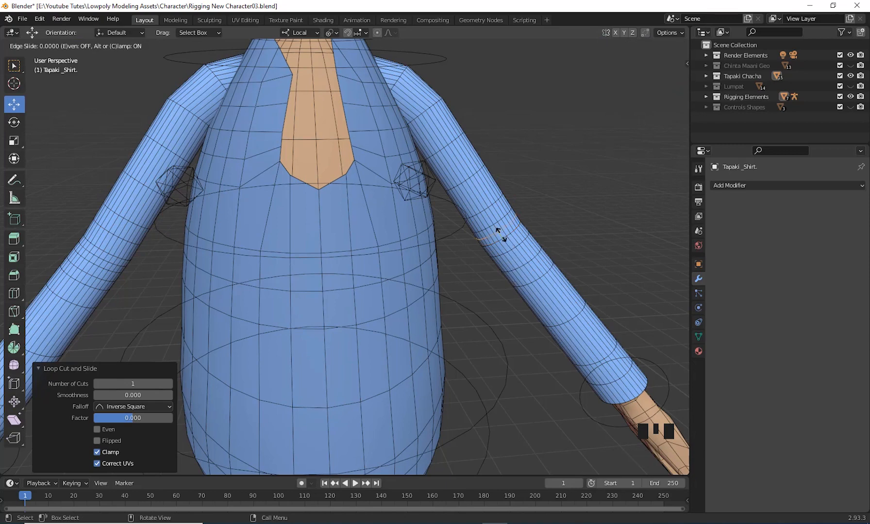
{"action": "left_click", "coordinate": [501, 235]}
{"action": "key", "text": "ctrl+r"}
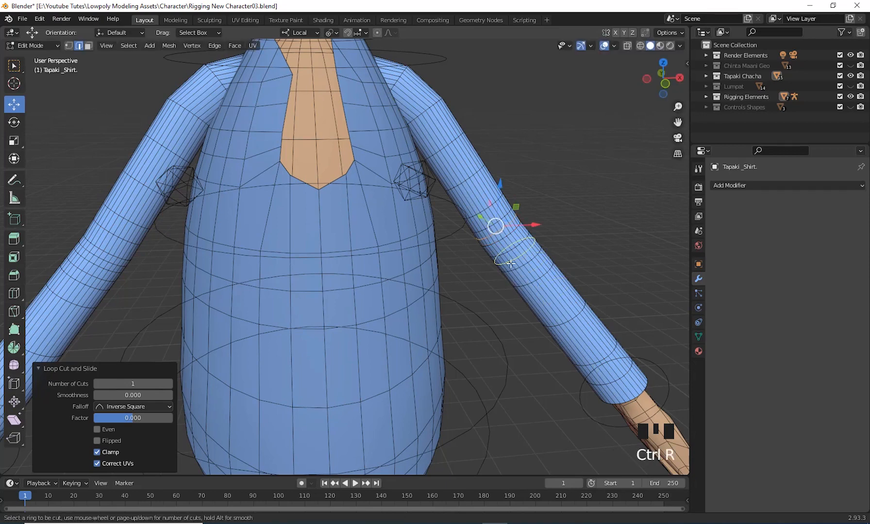
{"action": "left_click", "coordinate": [511, 263]}
{"action": "left_click", "coordinate": [511, 264]}
Leave Edit Mode on the sleeves and select the body mesh at the neck opening.
{"action": "scroll", "coordinate": [497, 358], "scroll_direction": "down", "scroll_amount": 3}
{"action": "middle_click_drag", "start_coordinate": [497, 370], "coordinate": [456, 303]}
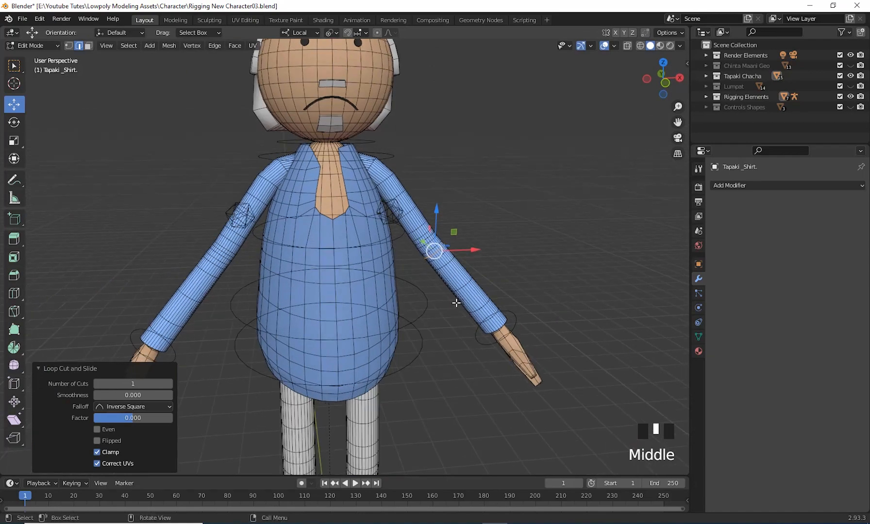
{"action": "left_click", "coordinate": [463, 358]}
{"action": "middle_click_drag", "start_coordinate": [472, 354], "coordinate": [502, 313]}
{"action": "scroll", "coordinate": [481, 345], "scroll_direction": "up", "scroll_amount": 3}
{"action": "scroll", "coordinate": [465, 403], "scroll_direction": "up", "scroll_amount": 1}
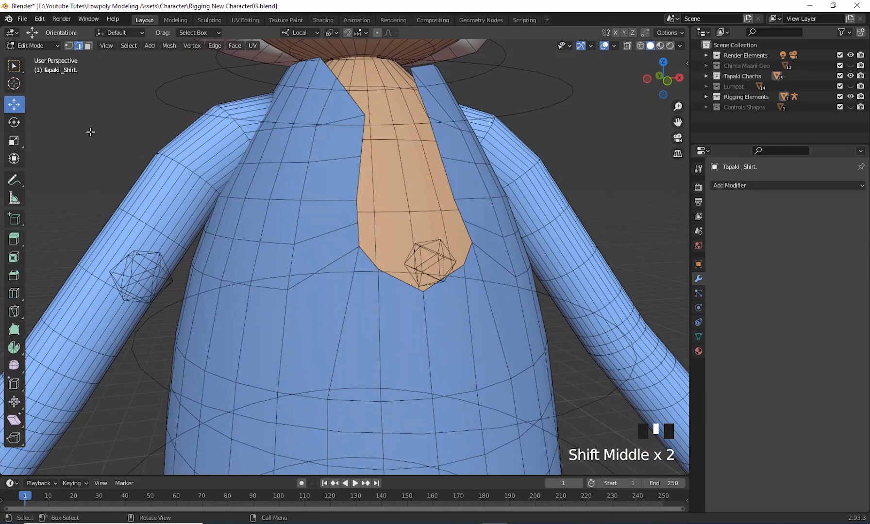
{"action": "key", "text": "Tab"}
{"action": "left_click", "coordinate": [430, 179]}
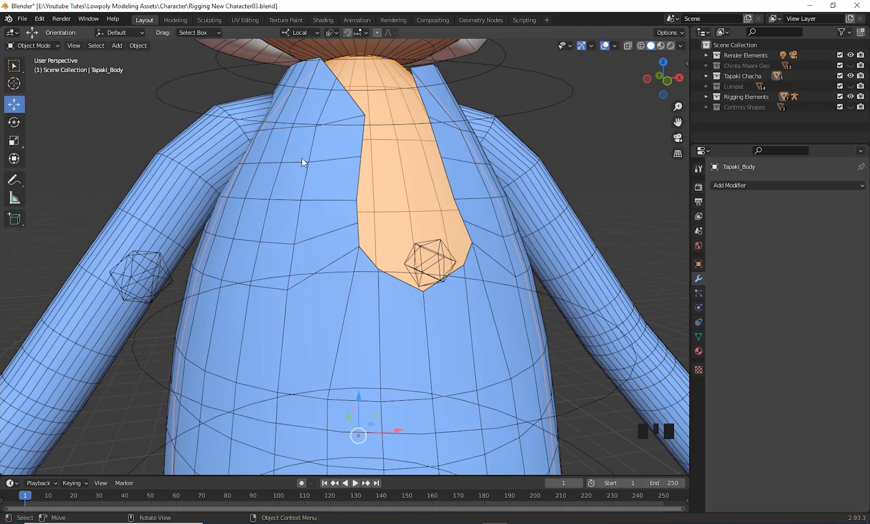
Add two centred loop cuts across the chest of the body mesh, both within the neck opening's height.
{"action": "key", "text": "Tab"}
{"action": "key", "text": "ctrl+r"}
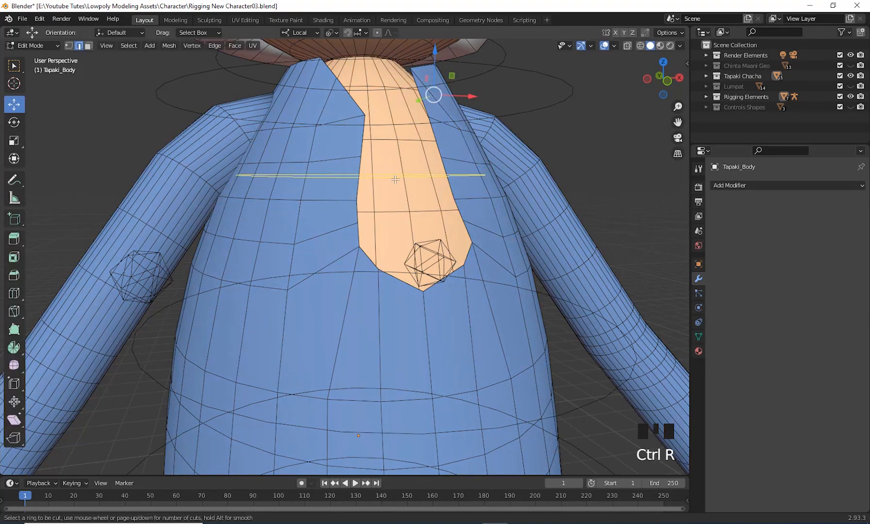
{"action": "left_click", "coordinate": [392, 181]}
{"action": "right_click", "coordinate": [391, 178]}
{"action": "key", "text": "ctrl+r"}
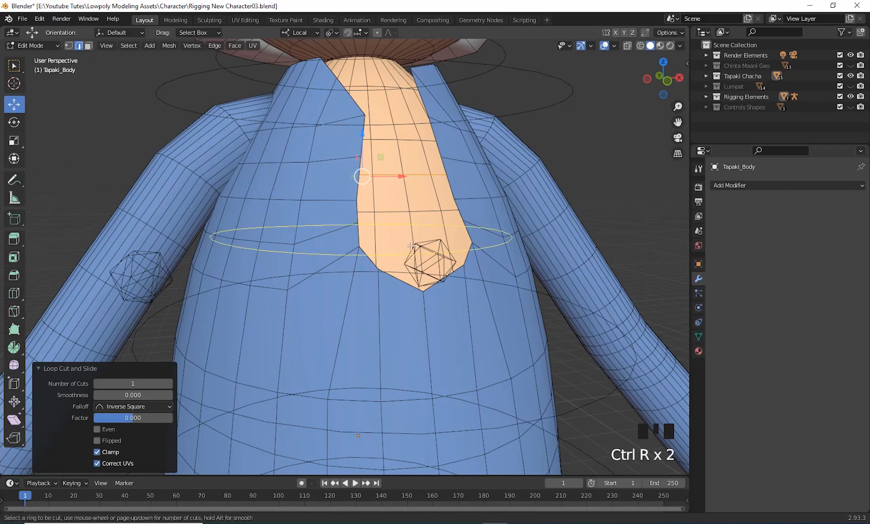
{"action": "scroll", "coordinate": [412, 250], "scroll_direction": "down", "scroll_amount": 3}
{"action": "middle_click_drag", "start_coordinate": [410, 248], "coordinate": [398, 209]}
{"action": "scroll", "coordinate": [392, 227], "scroll_direction": "up", "scroll_amount": 6}
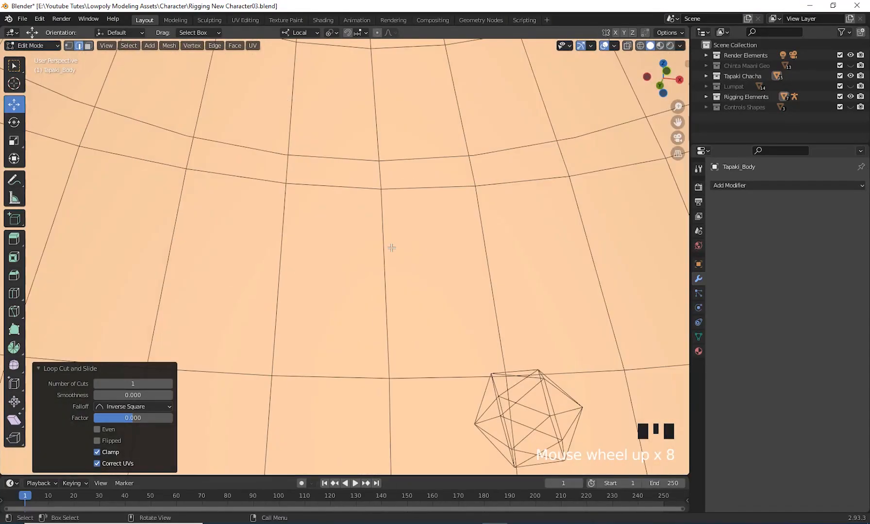
Add a centred loop cut around the body mesh just below the neck opening and return to Object Mode.
{"action": "scroll", "coordinate": [386, 264], "scroll_direction": "down", "scroll_amount": 1}
{"action": "middle_click_drag", "start_coordinate": [386, 263], "coordinate": [414, 178]}
{"action": "scroll", "coordinate": [472, 287], "scroll_direction": "down", "scroll_amount": 2}
{"action": "scroll", "coordinate": [483, 297], "scroll_direction": "up", "scroll_amount": 1}
{"action": "middle_click_drag", "start_coordinate": [483, 297], "coordinate": [437, 244]}
{"action": "scroll", "coordinate": [450, 295], "scroll_direction": "down", "scroll_amount": 7}
{"action": "scroll", "coordinate": [452, 283], "scroll_direction": "up", "scroll_amount": 3}
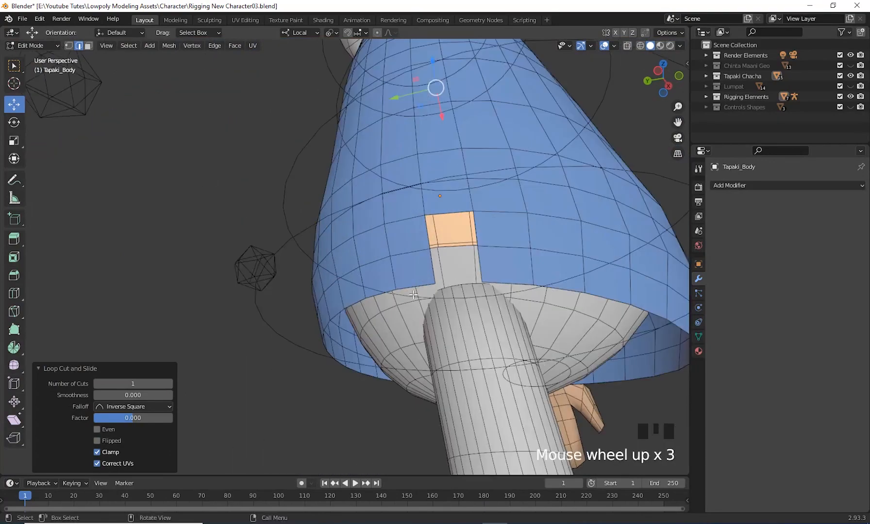
{"action": "scroll", "coordinate": [412, 306], "scroll_direction": "down", "scroll_amount": 2}
{"action": "middle_click_drag", "start_coordinate": [411, 306], "coordinate": [431, 369], "text": "shift"}
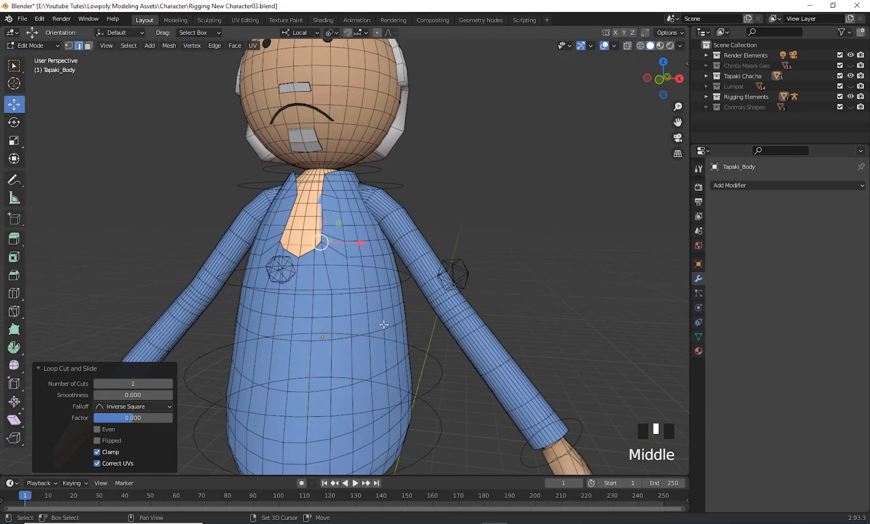
{"action": "middle_click_drag", "start_coordinate": [381, 325], "coordinate": [447, 338], "text": "shift"}
{"action": "scroll", "coordinate": [427, 340], "scroll_direction": "up", "scroll_amount": 2}
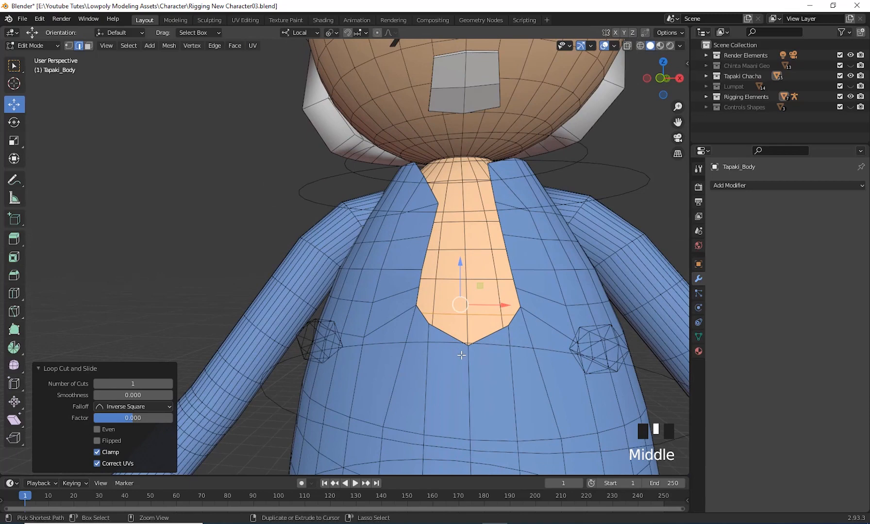
{"action": "key", "text": "ctrl+r"}
{"action": "left_click", "coordinate": [492, 387]}
{"action": "right_click", "coordinate": [489, 382]}
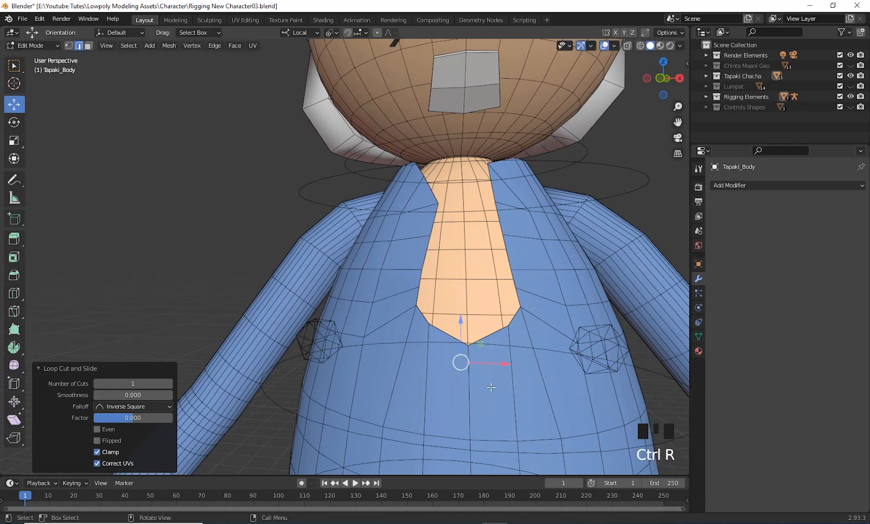
{"action": "middle_click_drag", "start_coordinate": [489, 383], "coordinate": [422, 381]}
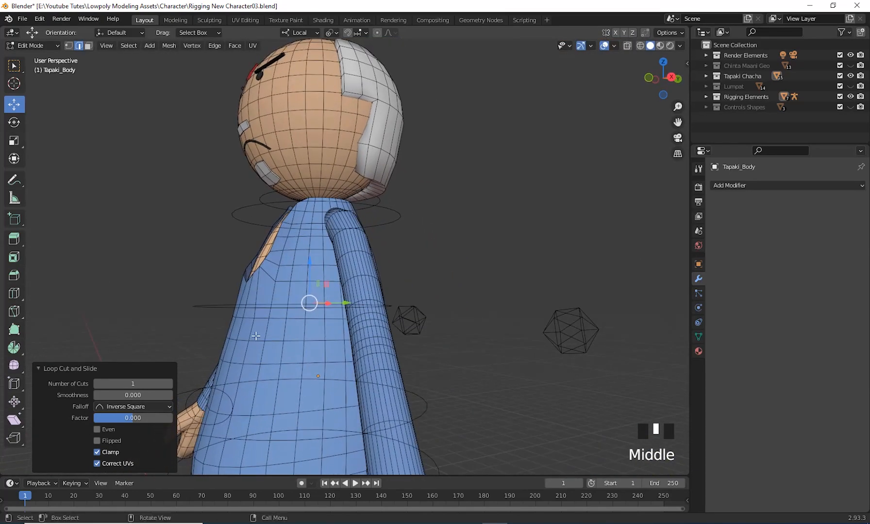
{"action": "middle_click_drag", "start_coordinate": [257, 336], "coordinate": [310, 341]}
{"action": "left_click", "coordinate": [93, 136]}
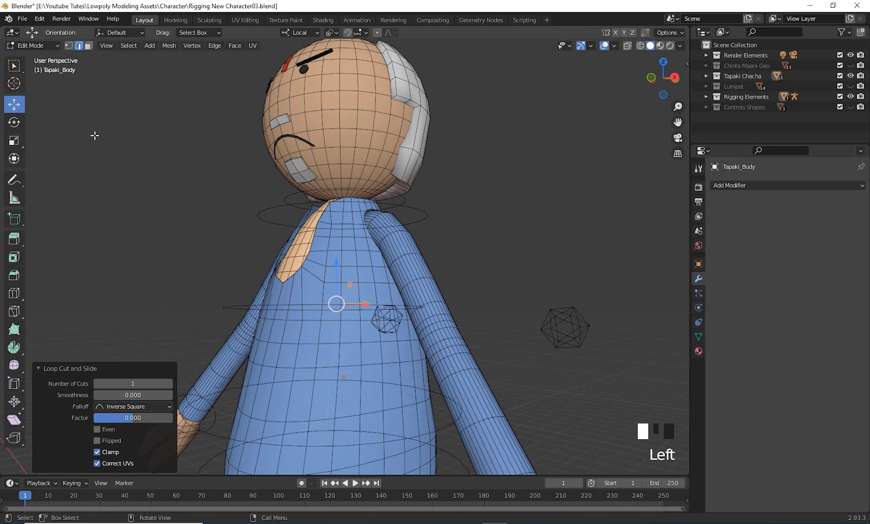
{"action": "key", "text": "Tab"}
Open the shirt mesh for editing and add a centred loop cut around the chest just below the neck opening.
{"action": "left_click", "coordinate": [360, 296]}
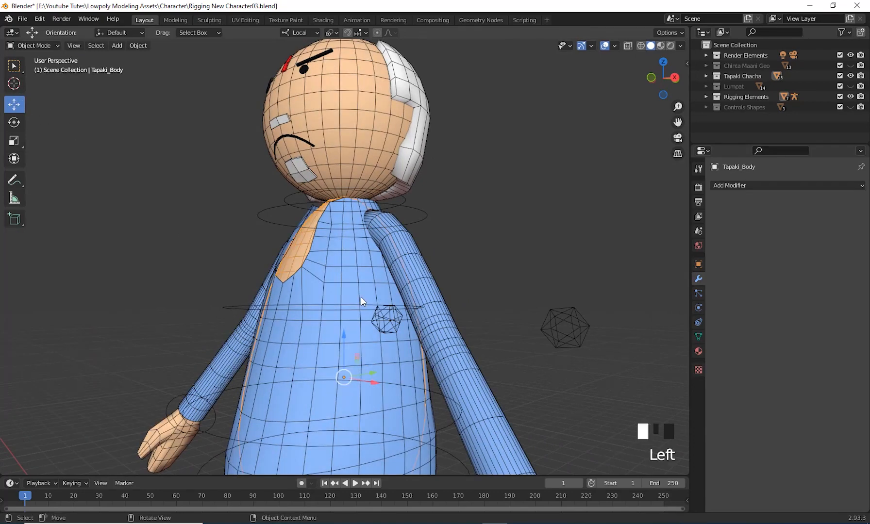
{"action": "key", "text": "Tab"}
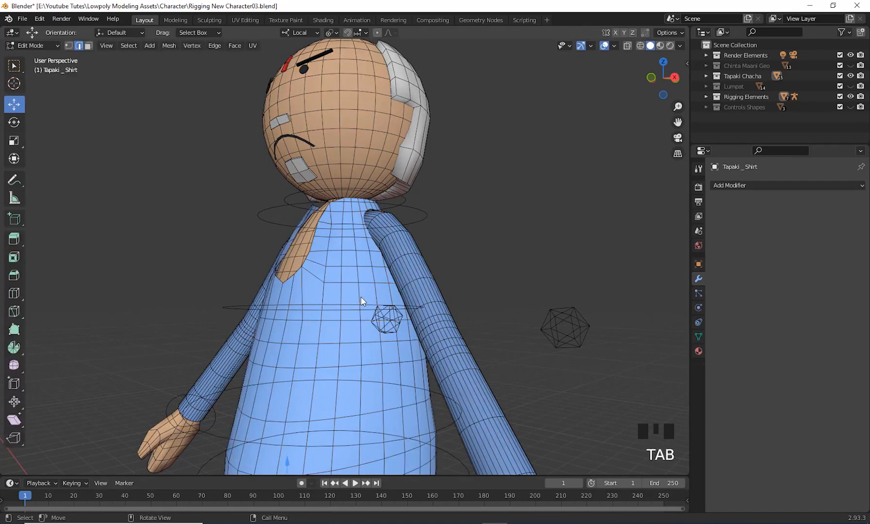
{"action": "key", "text": "ctrl+r"}
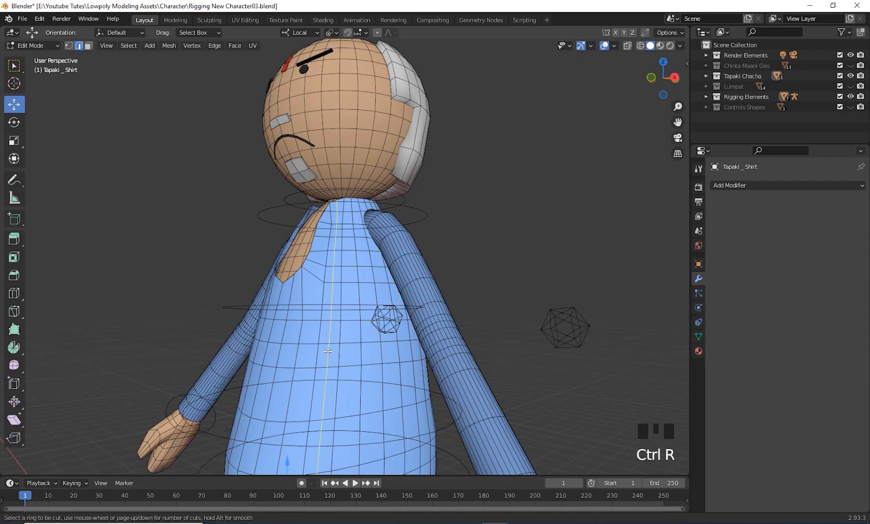
{"action": "left_click", "coordinate": [347, 306]}
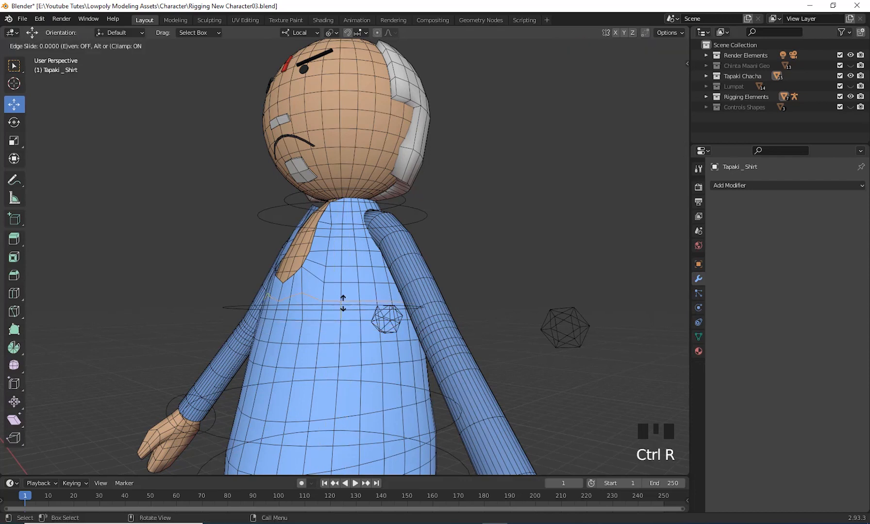
{"action": "right_click", "coordinate": [341, 301]}
Add a centred loop cut around the lower half of the shirt and return to Object Mode.
{"action": "middle_click_drag", "start_coordinate": [379, 386], "coordinate": [421, 366]}
{"action": "key", "text": "ctrl+r"}
{"action": "right_click", "coordinate": [411, 369]}
{"action": "scroll", "coordinate": [423, 376], "scroll_direction": "down", "scroll_amount": 3}
{"action": "scroll", "coordinate": [443, 375], "scroll_direction": "up", "scroll_amount": 3}
{"action": "key", "text": "ctrl+r"}
{"action": "left_click", "coordinate": [378, 353]}
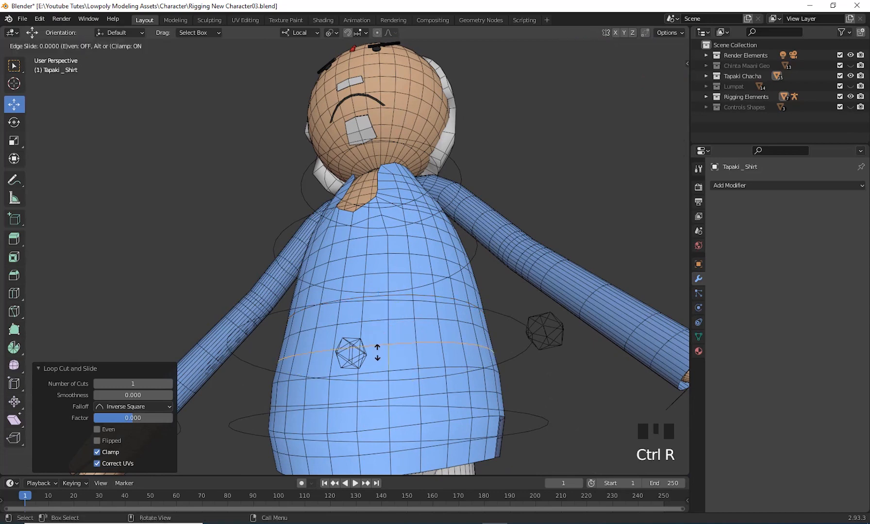
{"action": "right_click", "coordinate": [378, 353]}
{"action": "scroll", "coordinate": [384, 359], "scroll_direction": "down", "scroll_amount": 5}
{"action": "scroll", "coordinate": [429, 389], "scroll_direction": "up", "scroll_amount": 3}
{"action": "middle_click_drag", "start_coordinate": [400, 375], "coordinate": [483, 343]}
{"action": "left_click", "coordinate": [43, 47]}
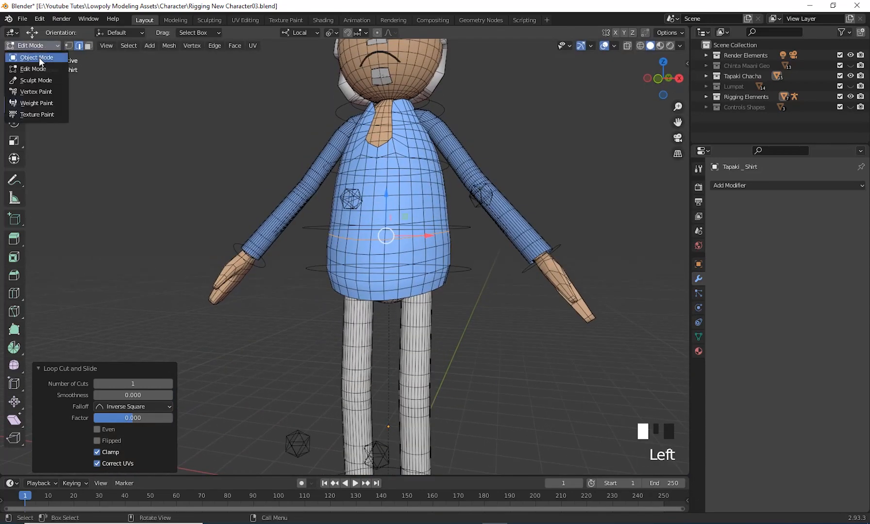
{"action": "left_click", "coordinate": [39, 57]}
Select the pants, shirt, sleeves and hands meshes together, leaving the armature out of the selection.
{"action": "scroll", "coordinate": [412, 305], "scroll_direction": "down", "scroll_amount": 2}
{"action": "scroll", "coordinate": [417, 315], "scroll_direction": "up", "scroll_amount": 2}
{"action": "middle_click_drag", "start_coordinate": [417, 315], "coordinate": [451, 289], "text": "shift"}
{"action": "left_click", "coordinate": [401, 280]}
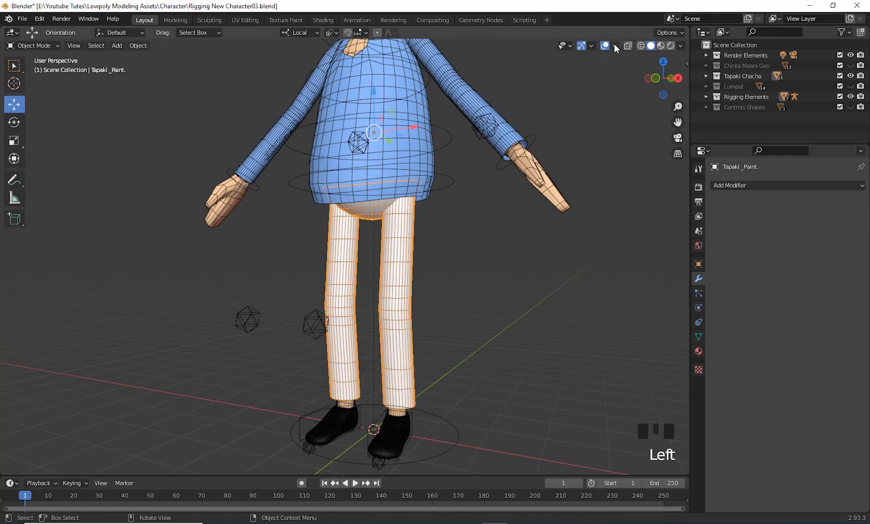
{"action": "left_click", "coordinate": [425, 108], "text": "shift"}
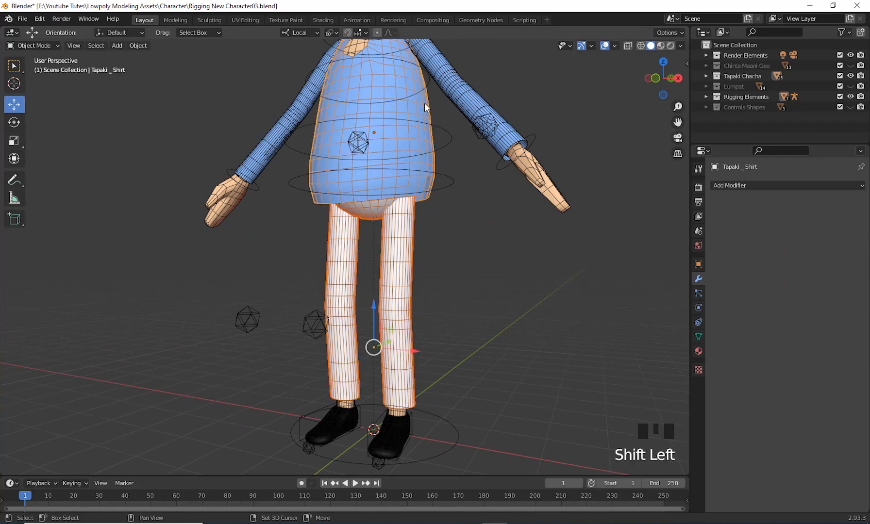
{"action": "left_click", "coordinate": [458, 95], "text": "shift"}
{"action": "left_click", "coordinate": [546, 199], "text": "shift"}
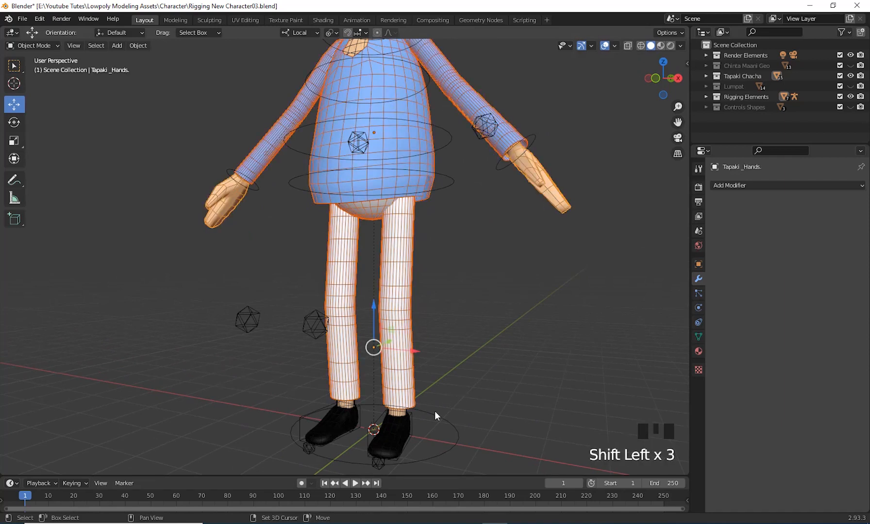
{"action": "left_click", "coordinate": [401, 413], "text": "shift"}
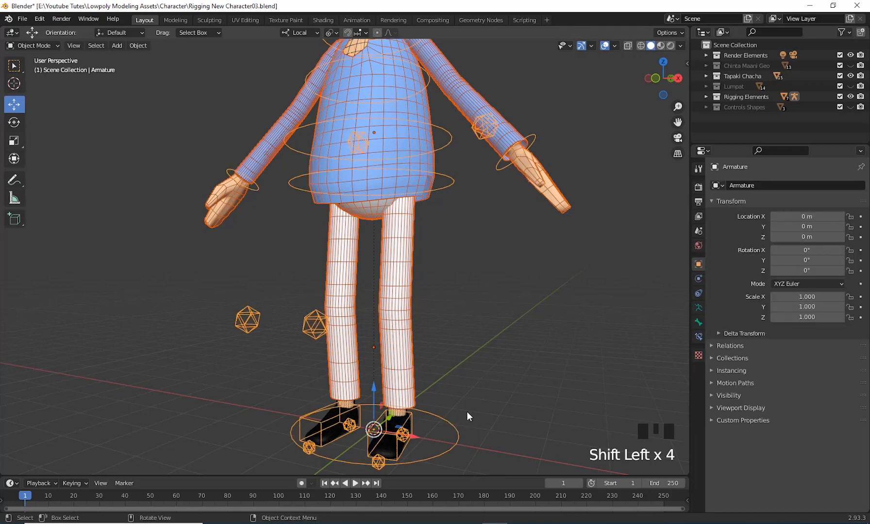
{"action": "key", "text": "ctrl+z"}
Add the legs and shoes meshes to the selection without the armature.
{"action": "scroll", "coordinate": [468, 415], "scroll_direction": "up", "scroll_amount": 3}
{"action": "middle_click_drag", "start_coordinate": [577, 423], "coordinate": [467, 273], "text": "shift"}
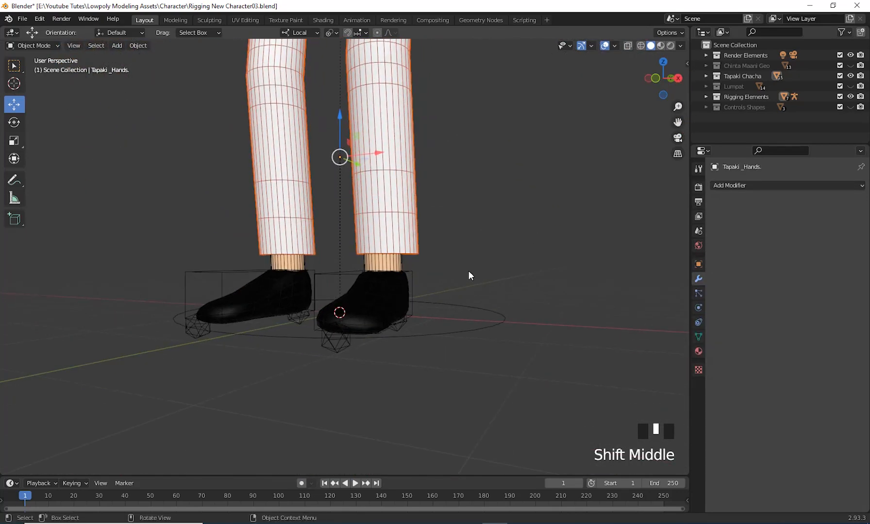
{"action": "scroll", "coordinate": [412, 268], "scroll_direction": "up", "scroll_amount": 2}
{"action": "left_click", "coordinate": [412, 265], "text": "shift"}
{"action": "left_click", "coordinate": [423, 322], "text": "shift"}
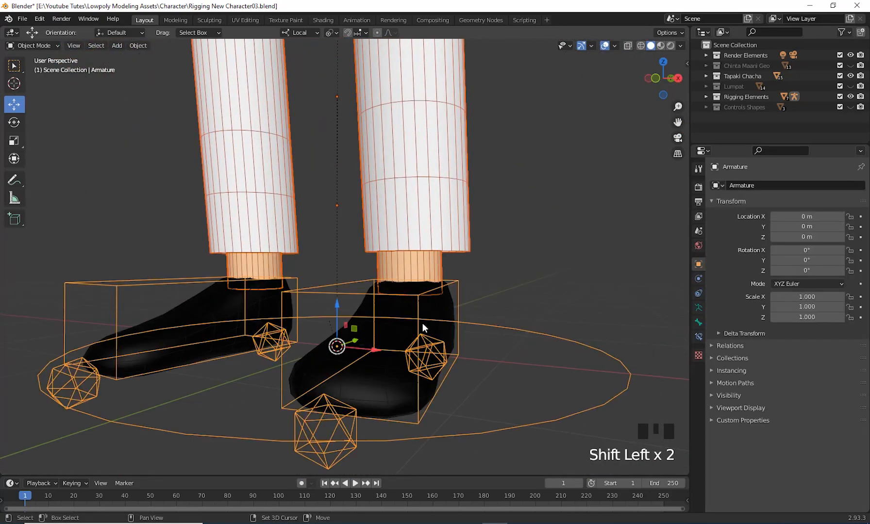
{"action": "key", "text": "ctrl+z"}
{"action": "left_click", "coordinate": [404, 393], "text": "shift"}
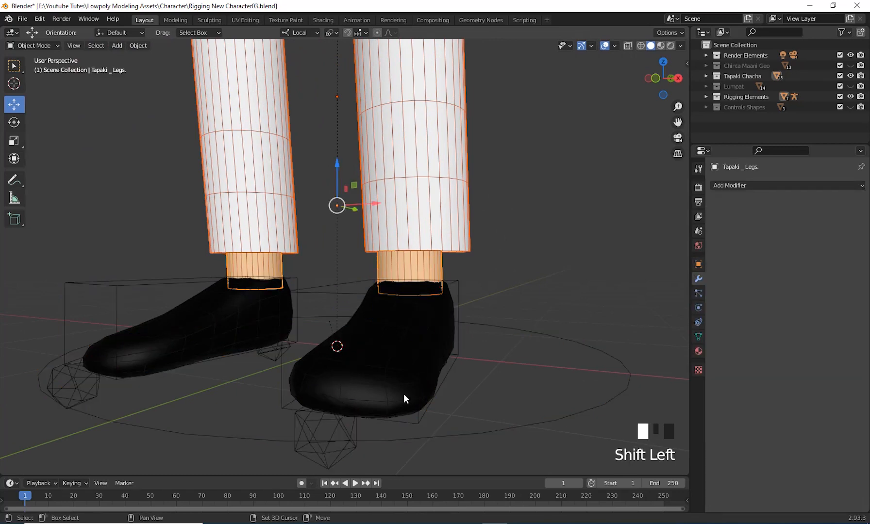
Include the armature as the active object and parent the selected meshes to it with Automatic Weights.
{"action": "scroll", "coordinate": [485, 384], "scroll_direction": "down", "scroll_amount": 7}
{"action": "middle_click_drag", "start_coordinate": [406, 232], "coordinate": [394, 211], "text": "shift"}
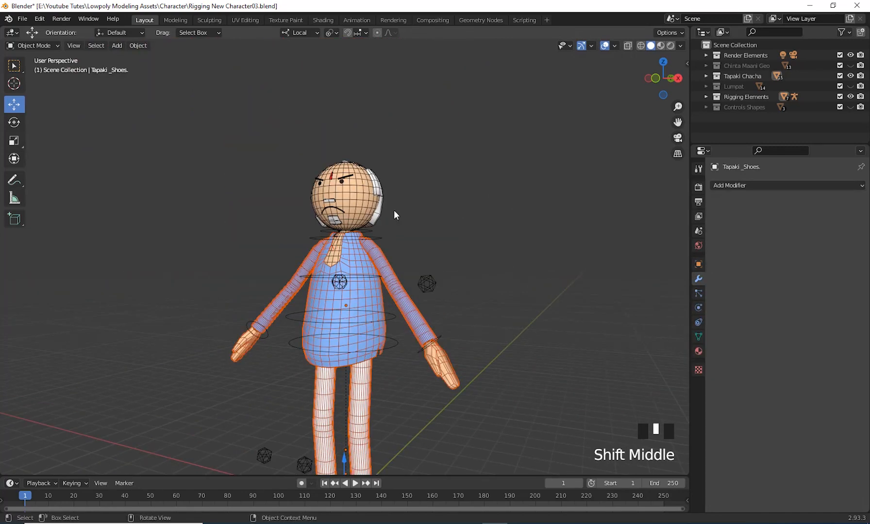
{"action": "middle_click_drag", "start_coordinate": [414, 333], "coordinate": [334, 100]}
{"action": "scroll", "coordinate": [431, 363], "scroll_direction": "down", "scroll_amount": 2}
{"action": "scroll", "coordinate": [434, 321], "scroll_direction": "up", "scroll_amount": 3}
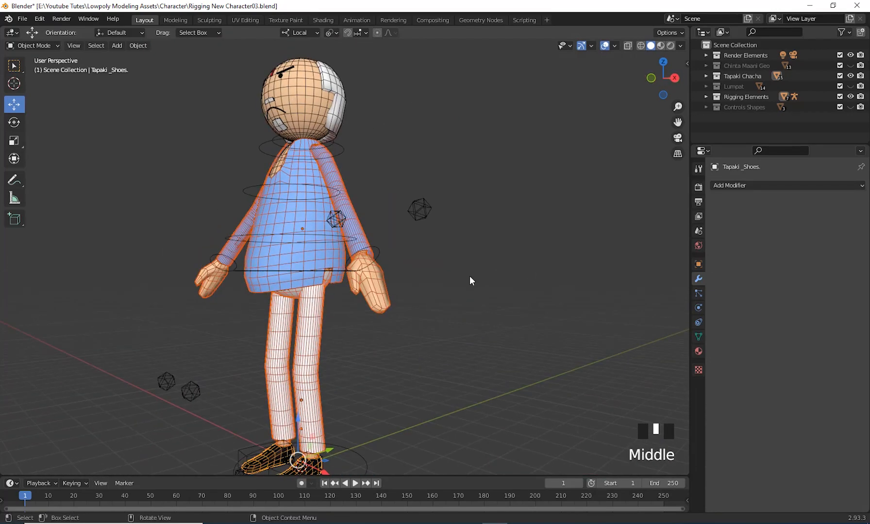
{"action": "scroll", "coordinate": [460, 290], "scroll_direction": "down", "scroll_amount": 1}
{"action": "middle_click_drag", "start_coordinate": [451, 282], "coordinate": [501, 278]}
{"action": "scroll", "coordinate": [449, 287], "scroll_direction": "up", "scroll_amount": 1}
{"action": "scroll", "coordinate": [479, 270], "scroll_direction": "down", "scroll_amount": 1}
{"action": "scroll", "coordinate": [397, 306], "scroll_direction": "up", "scroll_amount": 1}
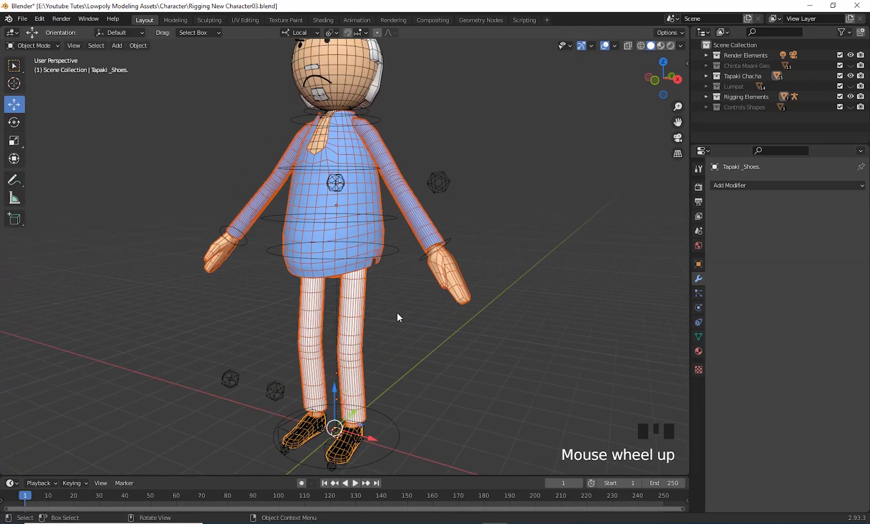
{"action": "left_click", "coordinate": [394, 252], "text": "shift"}
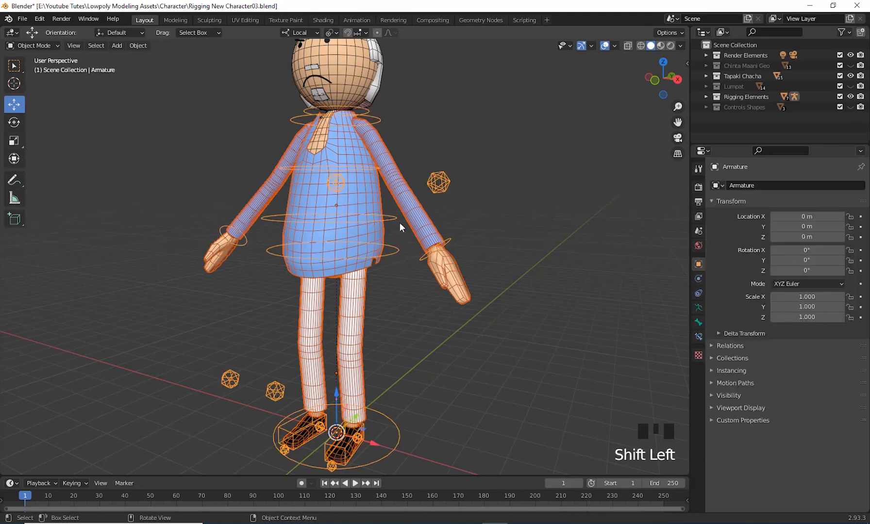
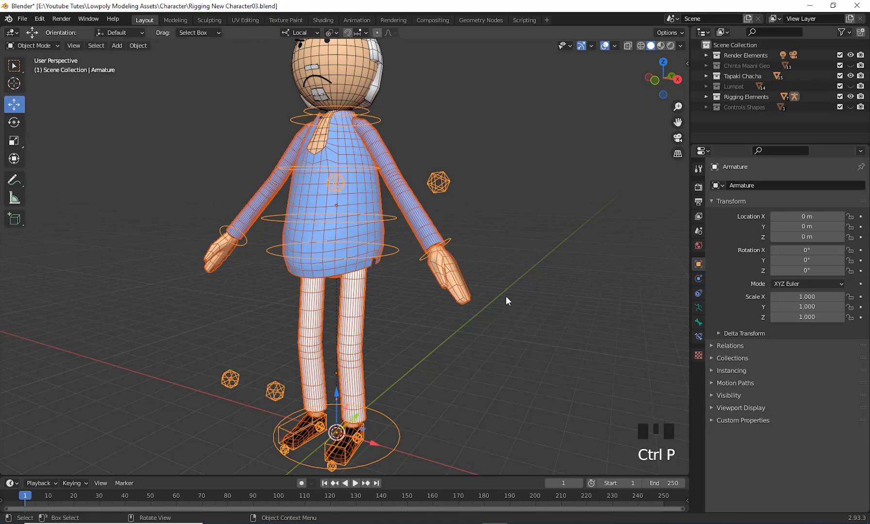
{"action": "middle_click_drag", "start_coordinate": [507, 296], "coordinate": [502, 300]}
{"action": "key", "text": "ctrl+p"}
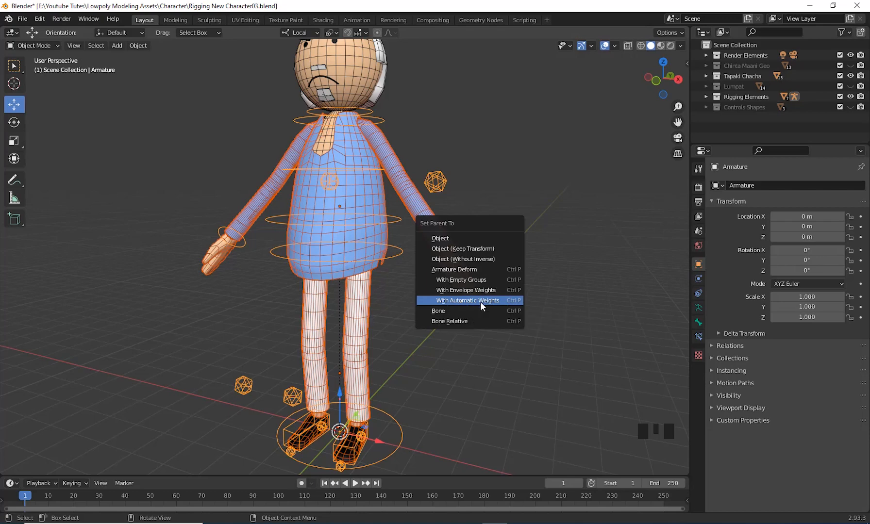
{"action": "left_click", "coordinate": [479, 302]}
Select only the armature and switch it to Pose Mode.
{"action": "scroll", "coordinate": [407, 365], "scroll_direction": "down", "scroll_amount": 3}
{"action": "middle_click_drag", "start_coordinate": [407, 365], "coordinate": [469, 282], "text": "shift"}
{"action": "left_click", "coordinate": [469, 282]}
{"action": "scroll", "coordinate": [434, 310], "scroll_direction": "up", "scroll_amount": 3}
{"action": "left_click_drag", "start_coordinate": [402, 374], "coordinate": [464, 422]}
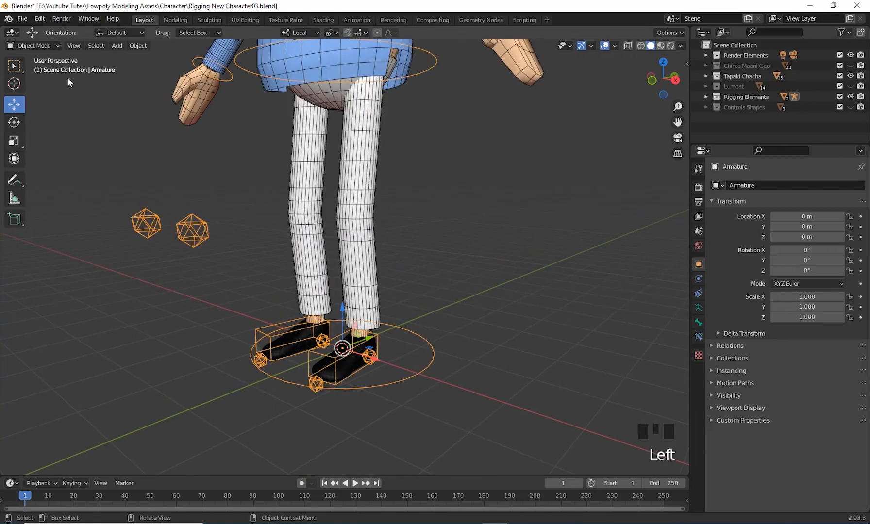
{"action": "left_click", "coordinate": [49, 46]}
{"action": "left_click", "coordinate": [49, 77]}
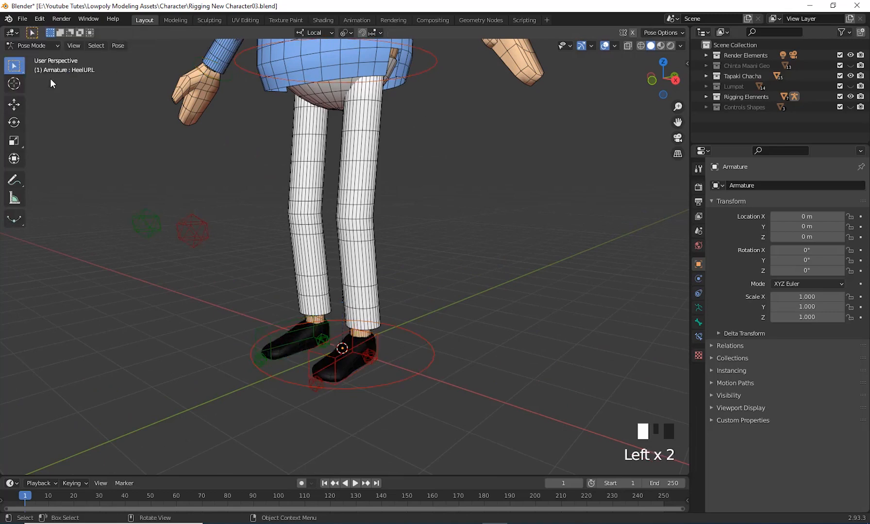
Try raising the character's left foot control to test how the leg bends at the knee.
{"action": "middle_click_drag", "start_coordinate": [442, 335], "coordinate": [421, 349]}
{"action": "left_click", "coordinate": [323, 377]}
{"action": "key", "text": "g"}
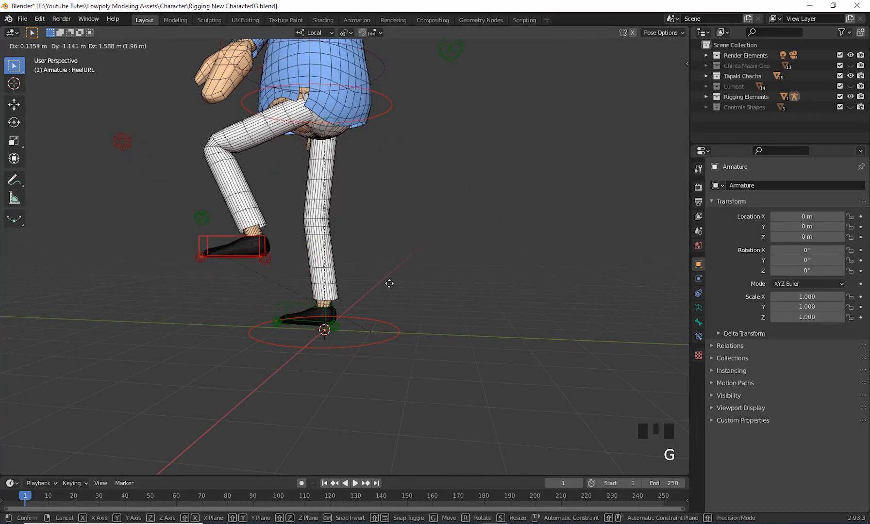
{"action": "right_click", "coordinate": [496, 285]}
{"action": "middle_click_drag", "start_coordinate": [496, 283], "coordinate": [391, 295]}
{"action": "scroll", "coordinate": [426, 292], "scroll_direction": "down", "scroll_amount": 2}
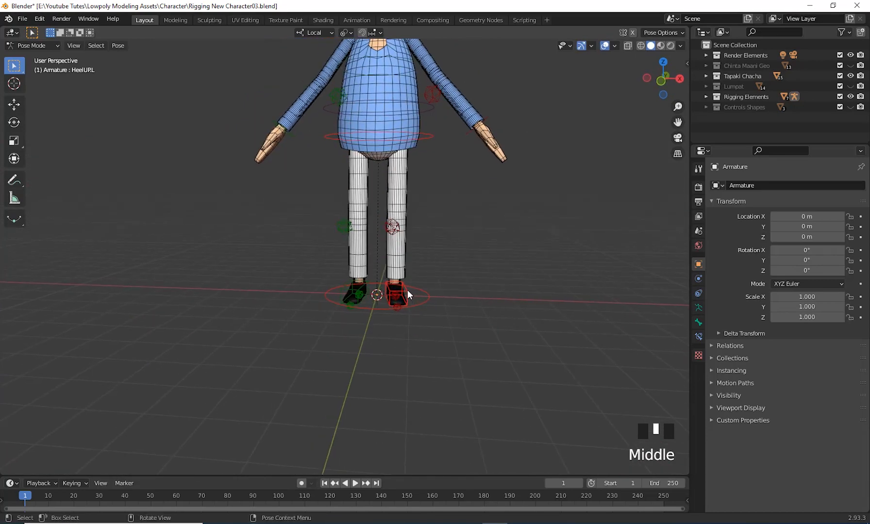
Raise the left foot control about 1.82 m and move it about 0.4 m forward to bend the knee.
{"action": "left_click", "coordinate": [507, 328]}
{"action": "middle_click_drag", "start_coordinate": [507, 327], "coordinate": [492, 392]}
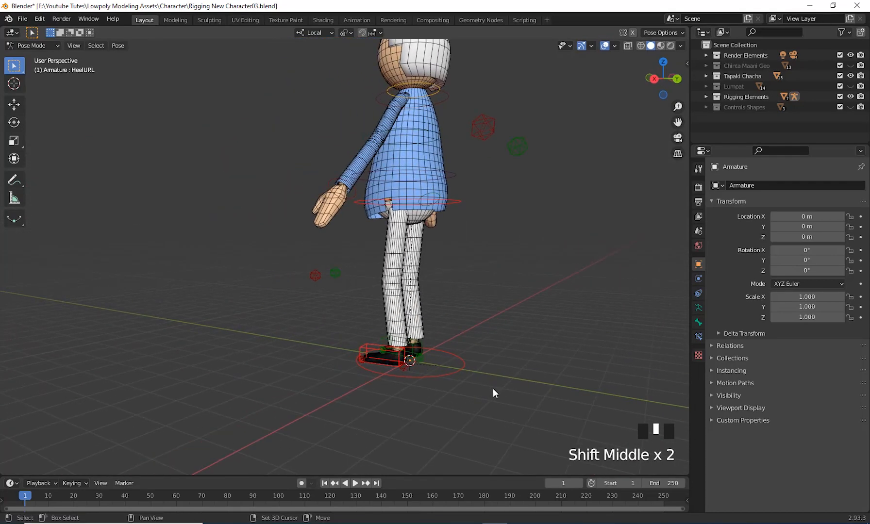
{"action": "key", "text": "g"}
{"action": "left_click", "coordinate": [478, 326]}
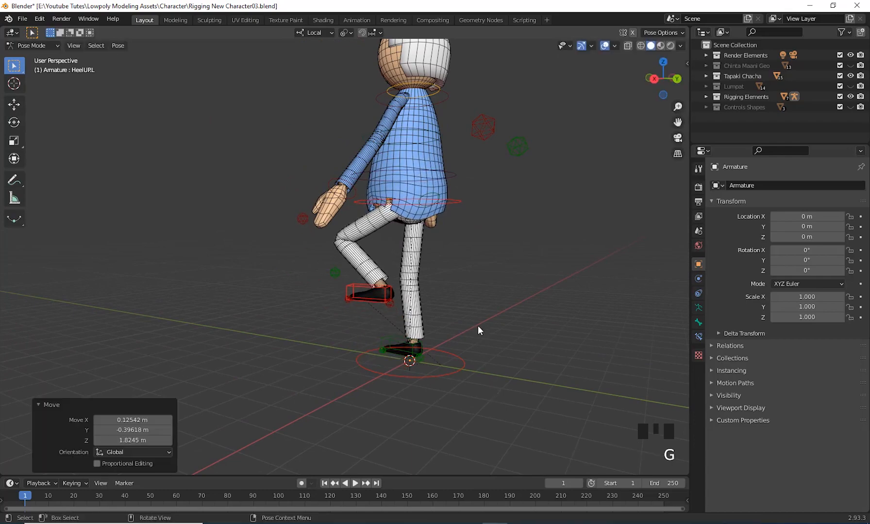
{"action": "mouse_move", "coordinate": [478, 326]}
{"action": "middle_mouse_down"}
{"action": "mouse_move", "coordinate": [522, 369]}
{"action": "mouse_move", "coordinate": [481, 315]}
{"action": "middle_mouse_up"}
{"action": "scroll", "coordinate": [481, 310], "scroll_direction": "up", "scroll_amount": 6}
{"action": "middle_click_drag", "start_coordinate": [470, 260], "coordinate": [406, 238]}
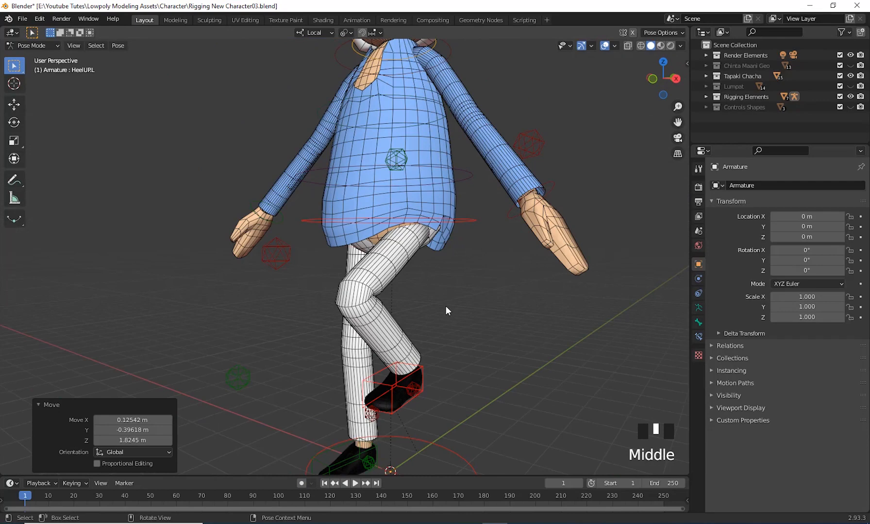
Check the bent left leg from several angles and clear the left foot control's location.
{"action": "scroll", "coordinate": [446, 309], "scroll_direction": "down", "scroll_amount": 2}
{"action": "middle_click_drag", "start_coordinate": [445, 308], "coordinate": [486, 301], "text": "shift"}
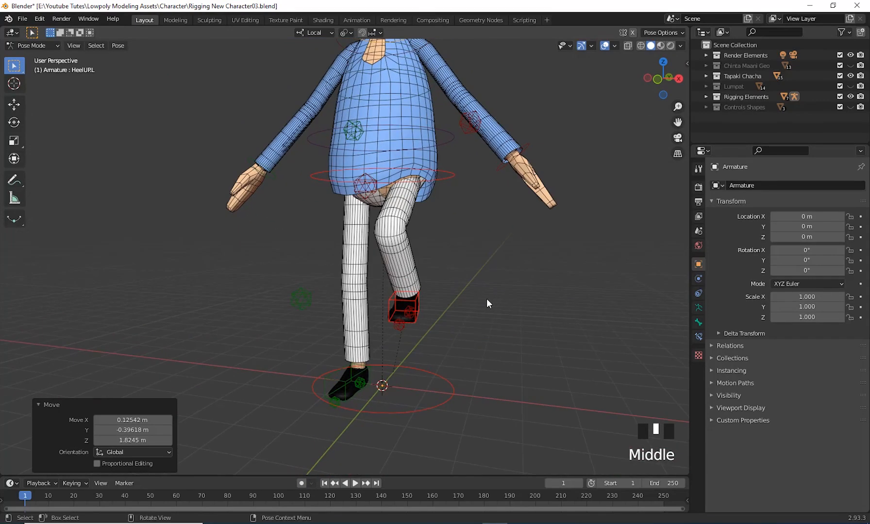
{"action": "left_click", "coordinate": [527, 336]}
{"action": "middle_click_drag", "start_coordinate": [527, 335], "coordinate": [472, 344]}
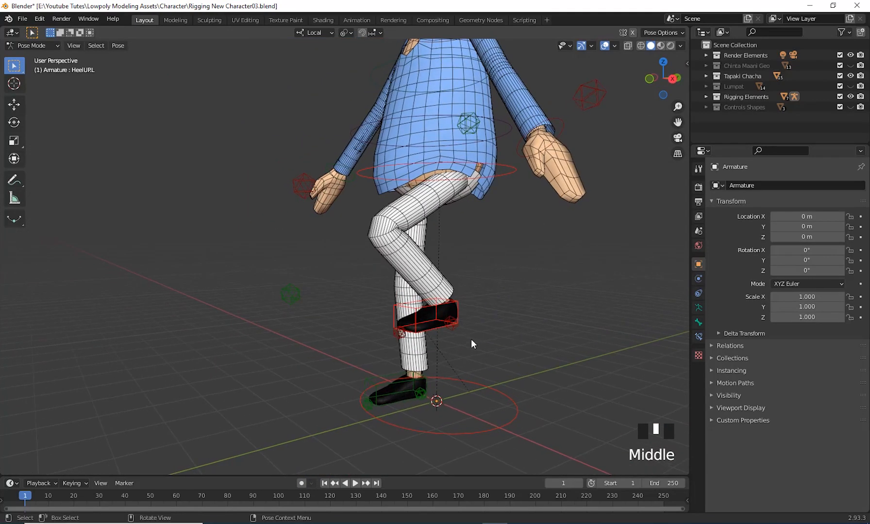
{"action": "key", "text": "alt+g"}
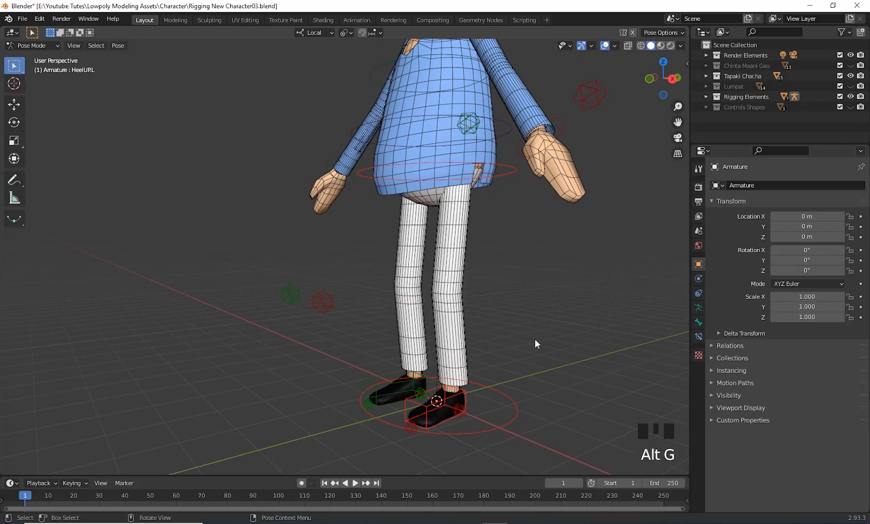
Try moving the character's right foot control up and backward to test how the knee bends.
{"action": "middle_click_drag", "start_coordinate": [462, 309], "coordinate": [602, 321]}
{"action": "middle_click_drag", "start_coordinate": [397, 316], "coordinate": [612, 229], "text": "shift"}
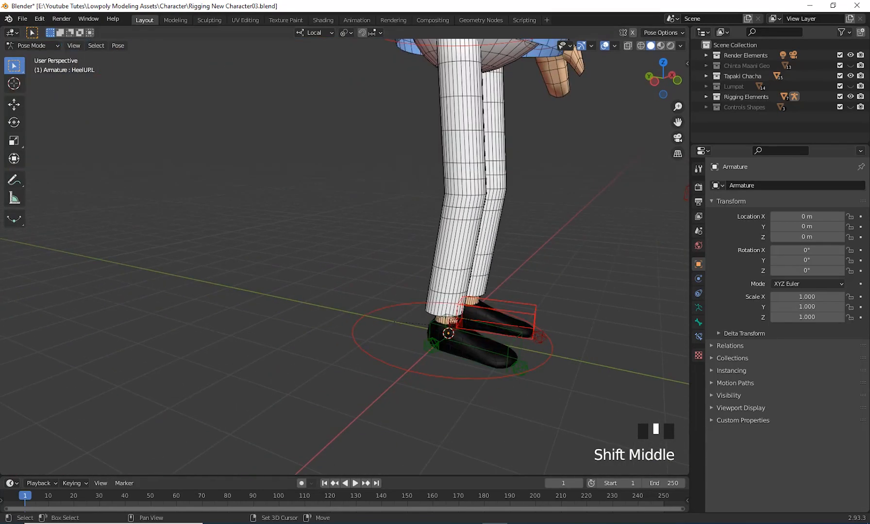
{"action": "left_click", "coordinate": [451, 357]}
{"action": "scroll", "coordinate": [500, 359], "scroll_direction": "down", "scroll_amount": 3}
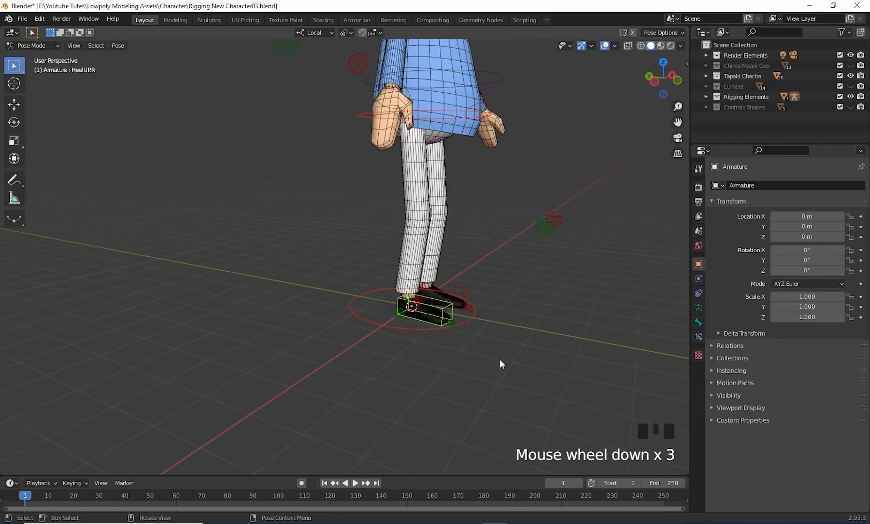
{"action": "middle_click_drag", "start_coordinate": [499, 360], "coordinate": [524, 377]}
{"action": "key", "text": "g"}
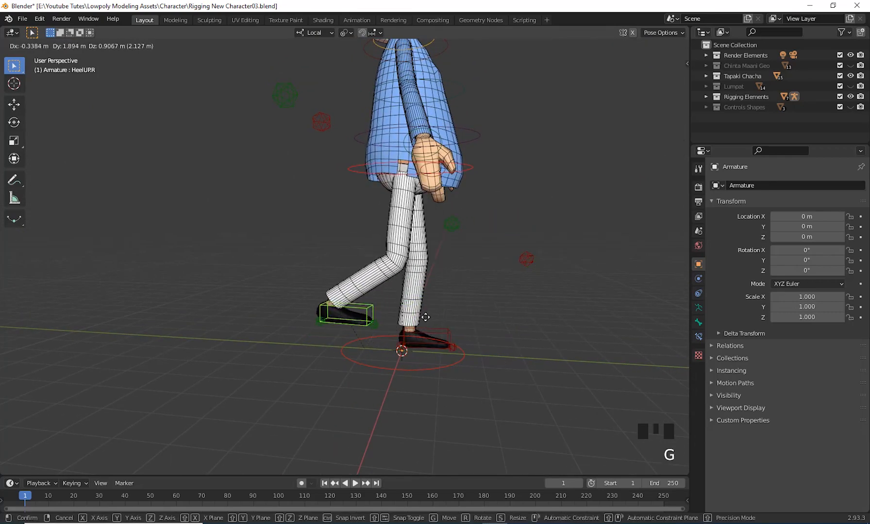
{"action": "right_click", "coordinate": [510, 309]}
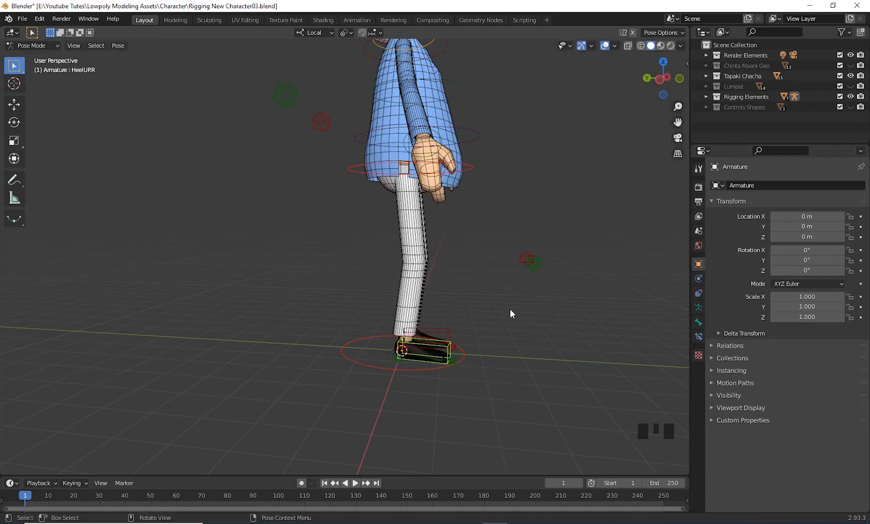
Move the left hand control about 3.69 m up, 1.23 m back and 0.48 m outward to bend the elbow.
{"action": "middle_click_drag", "start_coordinate": [510, 309], "coordinate": [431, 303]}
{"action": "scroll", "coordinate": [466, 318], "scroll_direction": "down", "scroll_amount": 2}
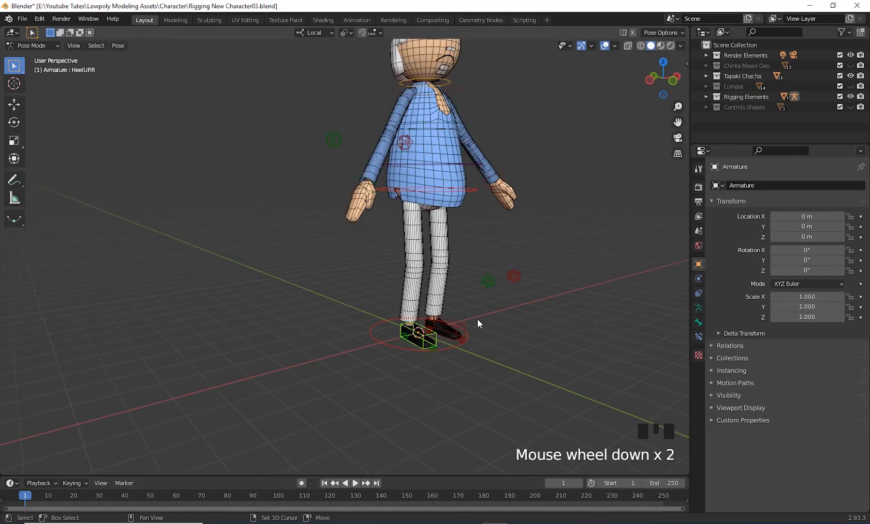
{"action": "middle_click_drag", "start_coordinate": [477, 319], "coordinate": [527, 356]}
{"action": "scroll", "coordinate": [456, 350], "scroll_direction": "up", "scroll_amount": 3}
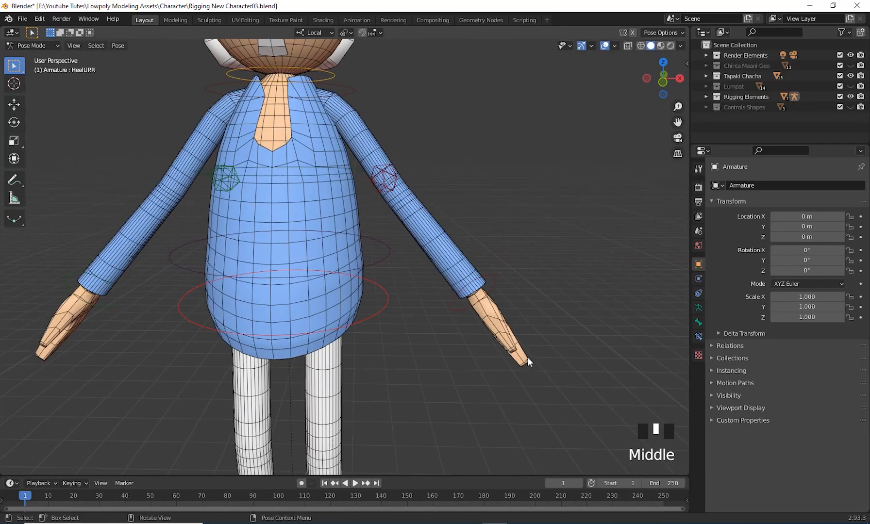
{"action": "left_click", "coordinate": [495, 282]}
{"action": "scroll", "coordinate": [500, 296], "scroll_direction": "down", "scroll_amount": 2}
{"action": "middle_click_drag", "start_coordinate": [511, 314], "coordinate": [532, 335]}
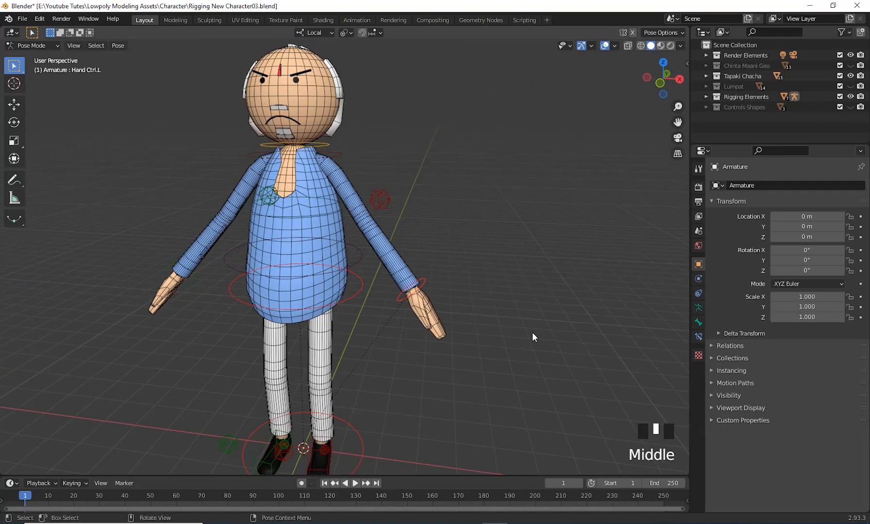
{"action": "key", "text": "g"}
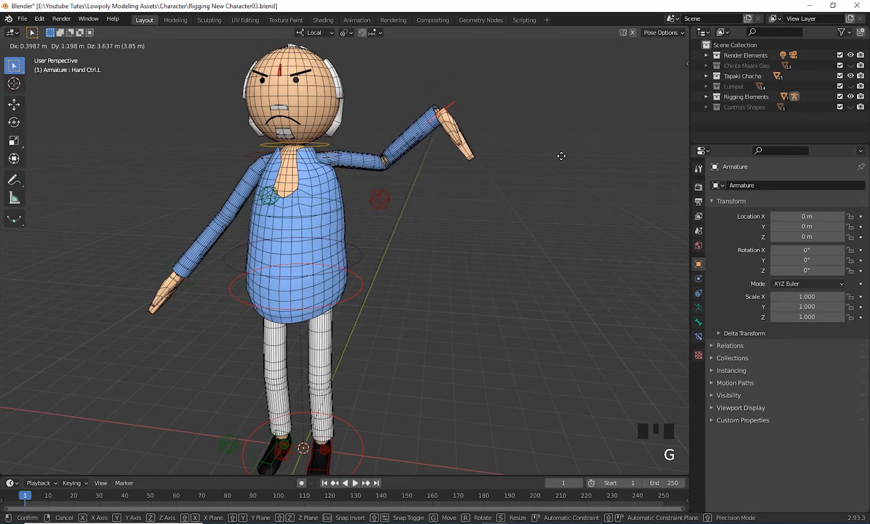
{"action": "left_click", "coordinate": [564, 151]}
Inspect the sleeve and skin at the bent left elbow, and clear the left hand control's location.
{"action": "scroll", "coordinate": [484, 258], "scroll_direction": "up", "scroll_amount": 3}
{"action": "middle_click_drag", "start_coordinate": [483, 258], "coordinate": [305, 230], "text": "shift"}
{"action": "scroll", "coordinate": [462, 342], "scroll_direction": "up", "scroll_amount": 3}
{"action": "scroll", "coordinate": [472, 349], "scroll_direction": "up", "scroll_amount": 2}
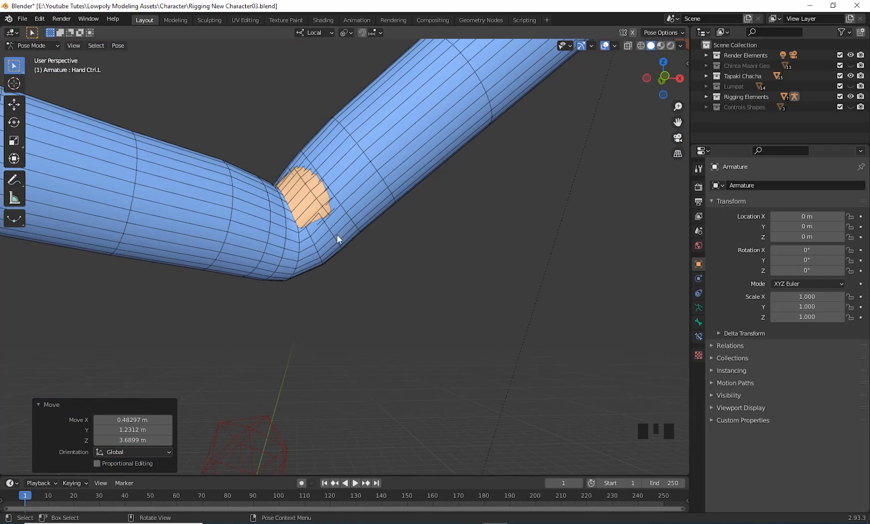
{"action": "scroll", "coordinate": [399, 282], "scroll_direction": "down", "scroll_amount": 5}
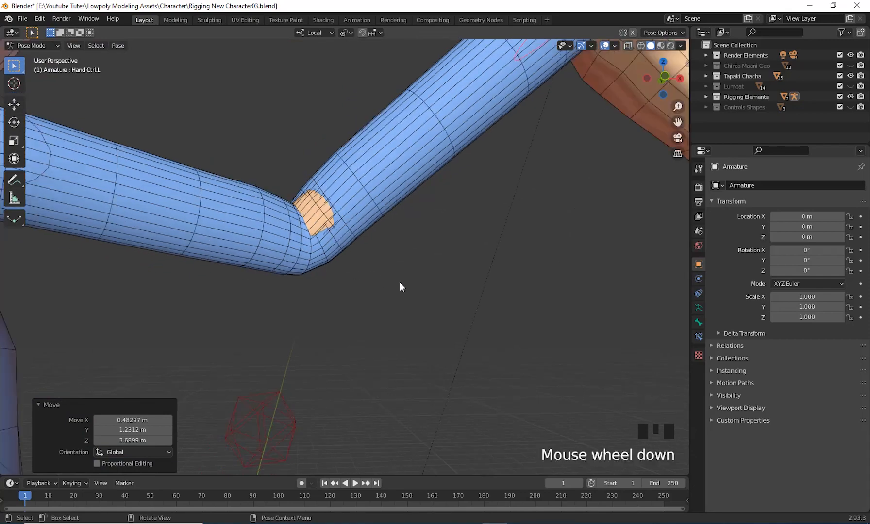
{"action": "middle_click_drag", "start_coordinate": [398, 296], "coordinate": [496, 291], "text": "shift"}
{"action": "left_click", "coordinate": [572, 268]}
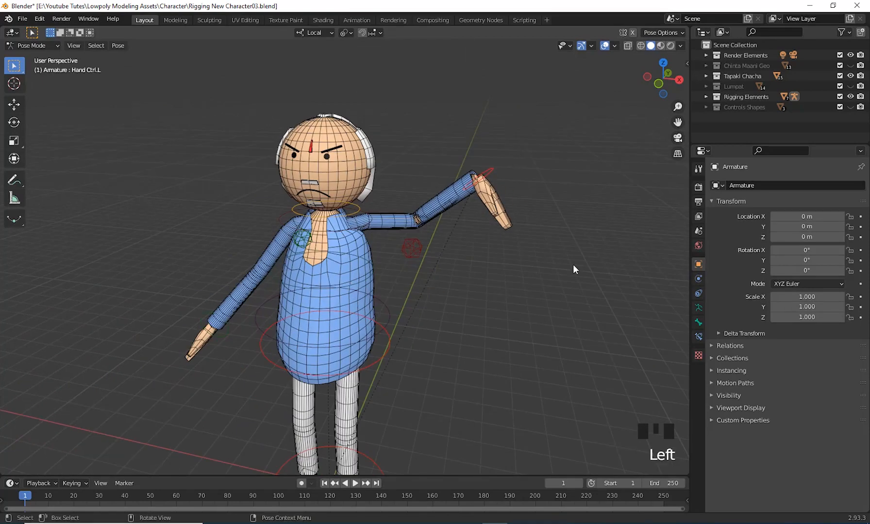
{"action": "middle_click_drag", "start_coordinate": [573, 268], "coordinate": [545, 273], "text": "shift"}
{"action": "key", "text": "alt+g"}
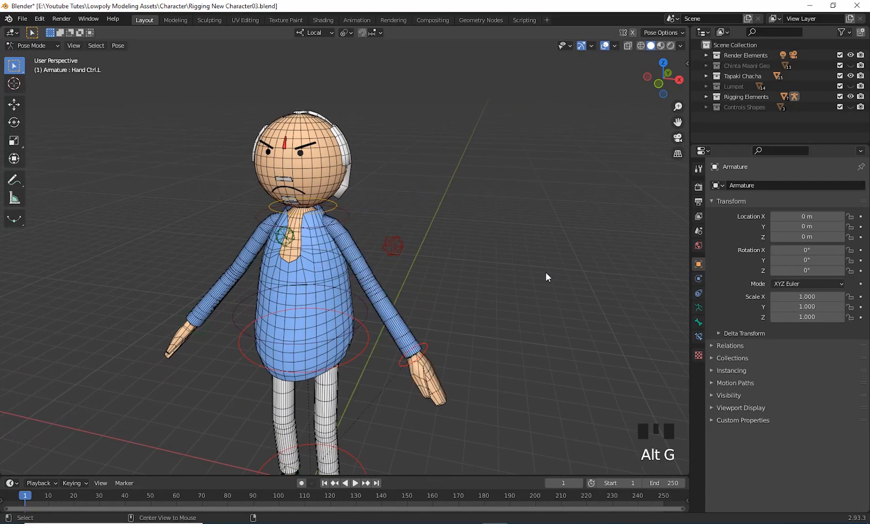
Deselect the hand control and switch the armature from Pose Mode back to Object Mode.
{"action": "scroll", "coordinate": [508, 285], "scroll_direction": "up", "scroll_amount": 3}
{"action": "middle_click_drag", "start_coordinate": [507, 285], "coordinate": [418, 109], "text": "shift"}
{"action": "scroll", "coordinate": [490, 241], "scroll_direction": "down", "scroll_amount": 2}
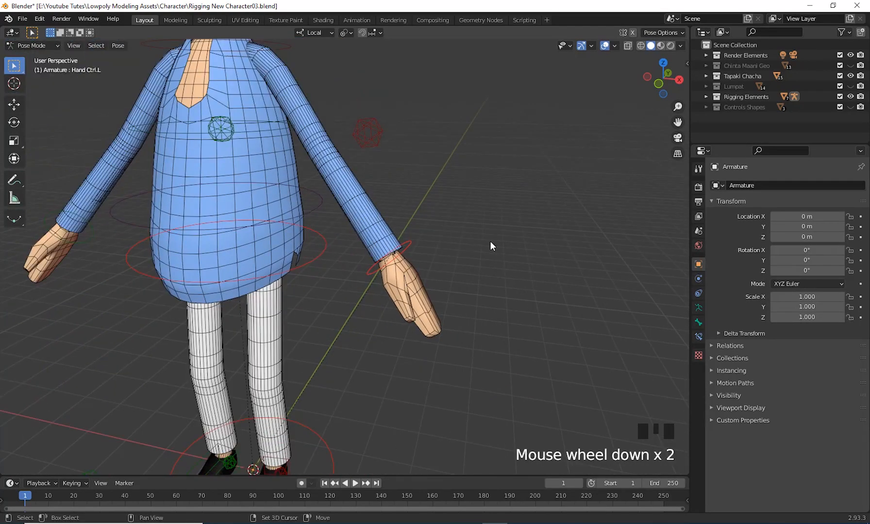
{"action": "middle_click_drag", "start_coordinate": [490, 241], "coordinate": [512, 258], "text": "shift"}
{"action": "left_click", "coordinate": [453, 249]}
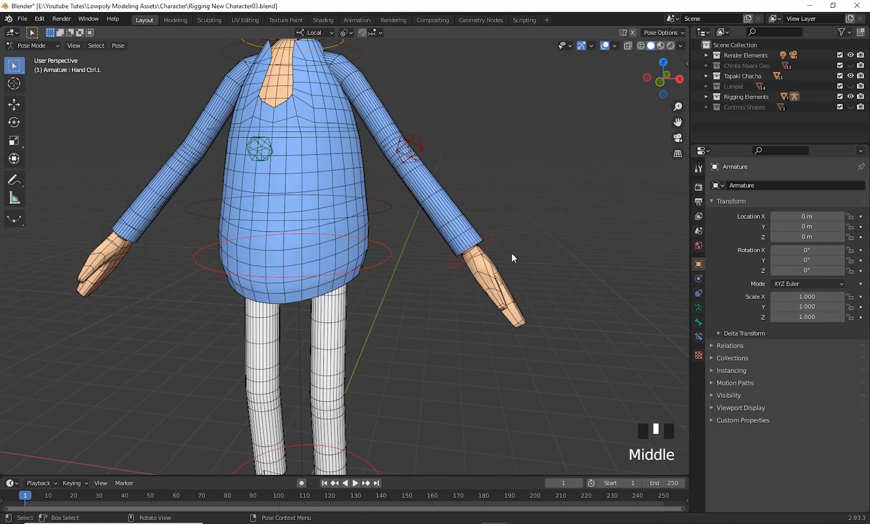
{"action": "left_click", "coordinate": [31, 46]}
{"action": "left_click", "coordinate": [36, 58]}
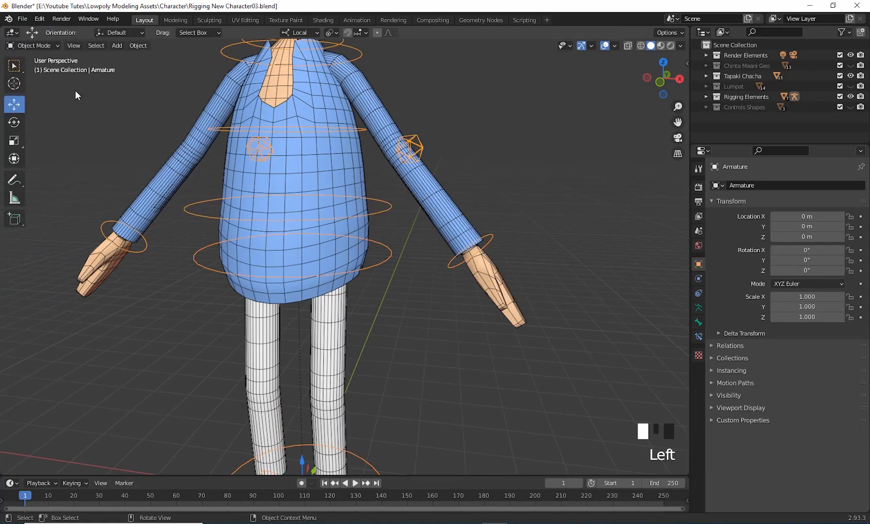
{"action": "left_click", "coordinate": [453, 211]}
{"action": "middle_click_drag", "start_coordinate": [541, 211], "coordinate": [545, 210]}
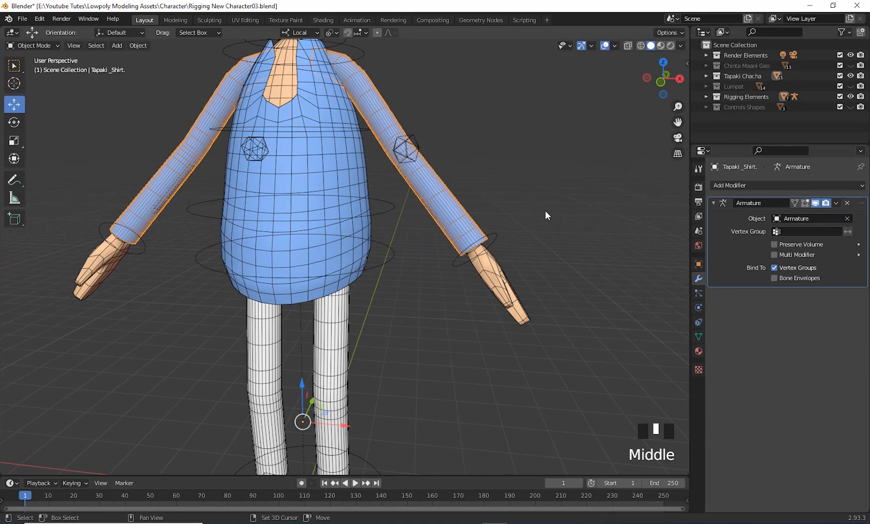
{"action": "key", "text": "shift+h"}
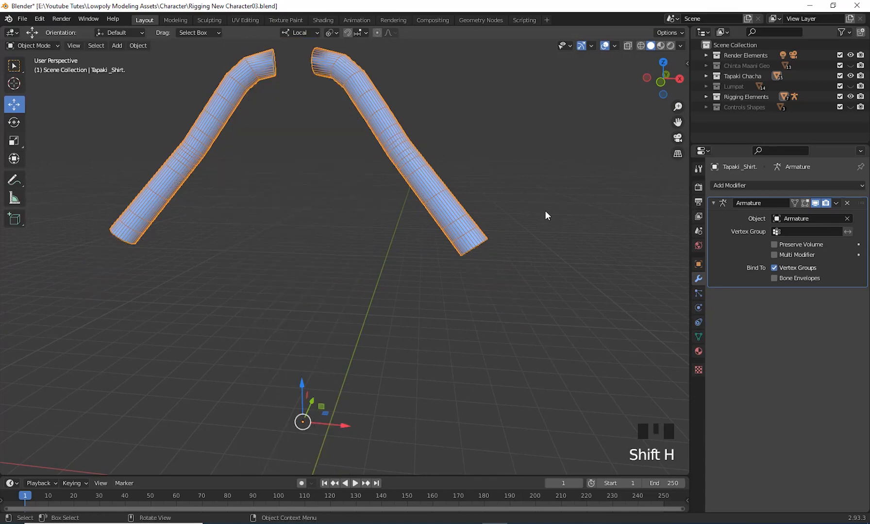
{"action": "key", "text": "alt+h"}
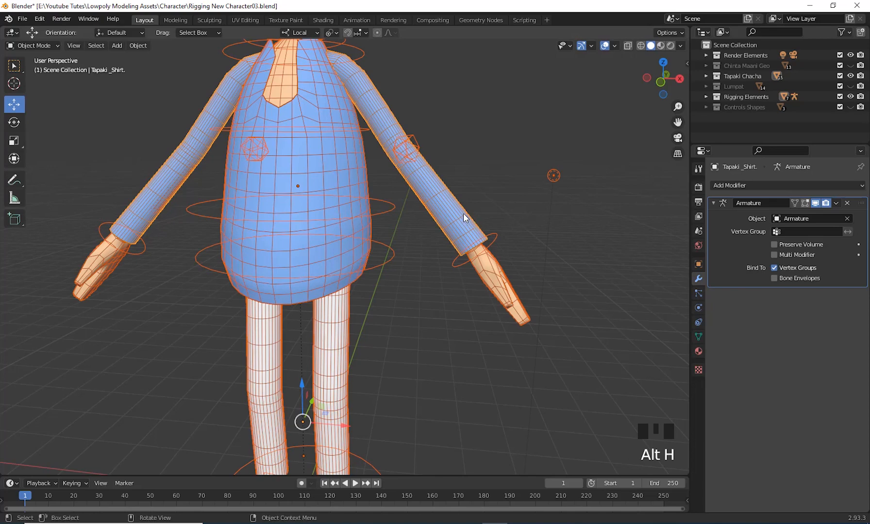
Select the shirt sleeves mesh and hide it to expose the arms underneath.
{"action": "left_click", "coordinate": [503, 214]}
{"action": "left_click", "coordinate": [467, 218]}
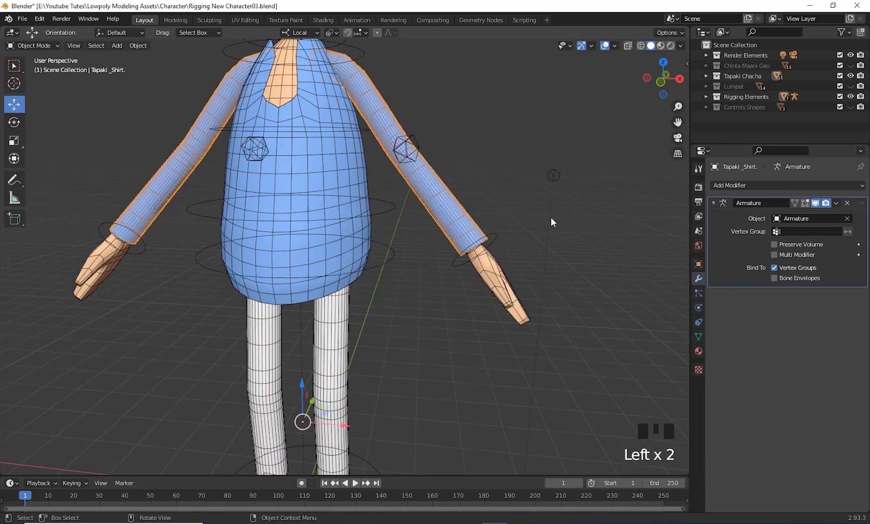
{"action": "key", "text": "h"}
Select the character's arms and hands mesh and enter Edit Mode.
{"action": "middle_click_drag", "start_coordinate": [518, 215], "coordinate": [231, 270], "text": "shift"}
{"action": "scroll", "coordinate": [448, 242], "scroll_direction": "up", "scroll_amount": 2}
{"action": "scroll", "coordinate": [473, 260], "scroll_direction": "down", "scroll_amount": 2}
{"action": "scroll", "coordinate": [473, 276], "scroll_direction": "up", "scroll_amount": 2}
{"action": "middle_click_drag", "start_coordinate": [476, 272], "coordinate": [490, 235], "text": "shift"}
{"action": "left_click", "coordinate": [487, 241]}
{"action": "scroll", "coordinate": [486, 242], "scroll_direction": "down", "scroll_amount": 2}
{"action": "key", "text": "Tab"}
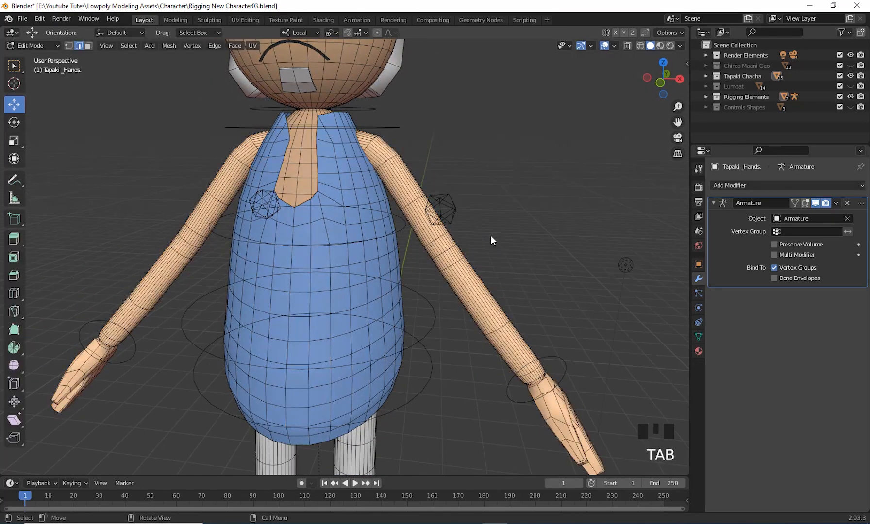
Cut centred edge loops around the character's left arm at the elbow.
{"action": "key", "text": "ctrl"}
{"action": "key", "text": "ctrl+r"}
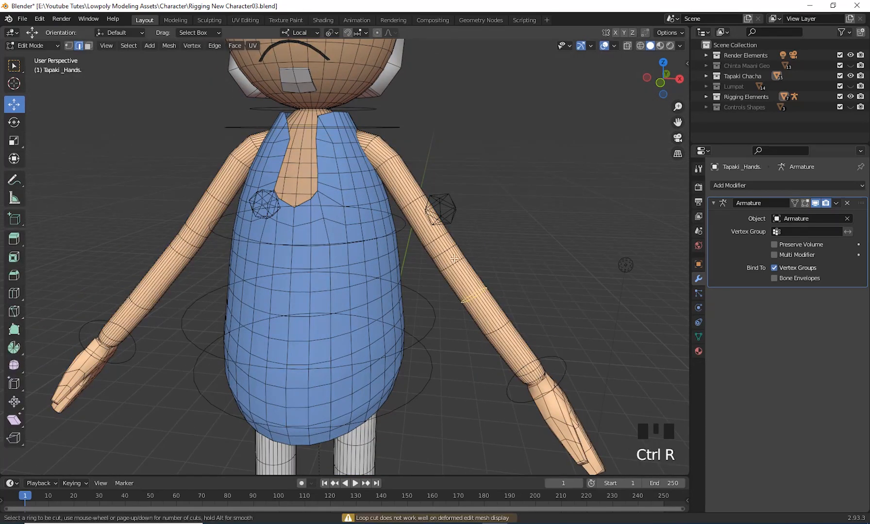
{"action": "left_click", "coordinate": [446, 255]}
{"action": "right_click", "coordinate": [446, 255]}
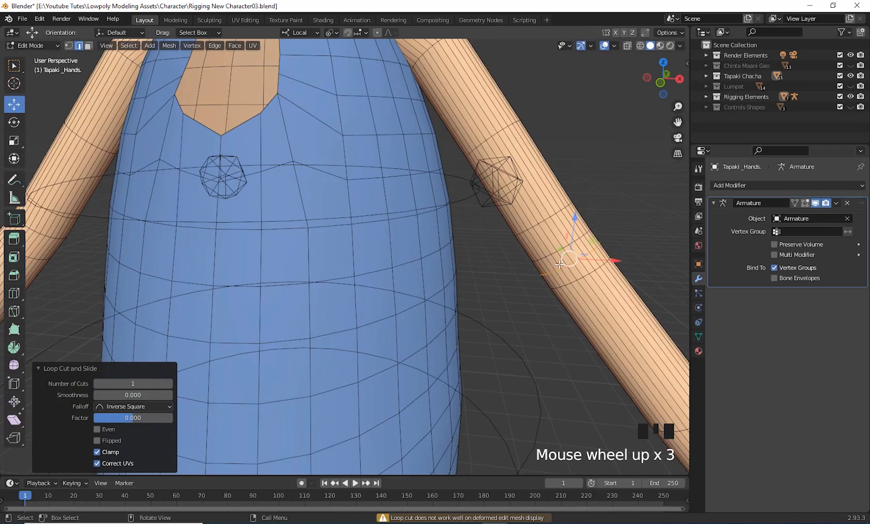
{"action": "scroll", "coordinate": [560, 264], "scroll_direction": "up", "scroll_amount": 3}
{"action": "key", "text": "ctrl+r"}
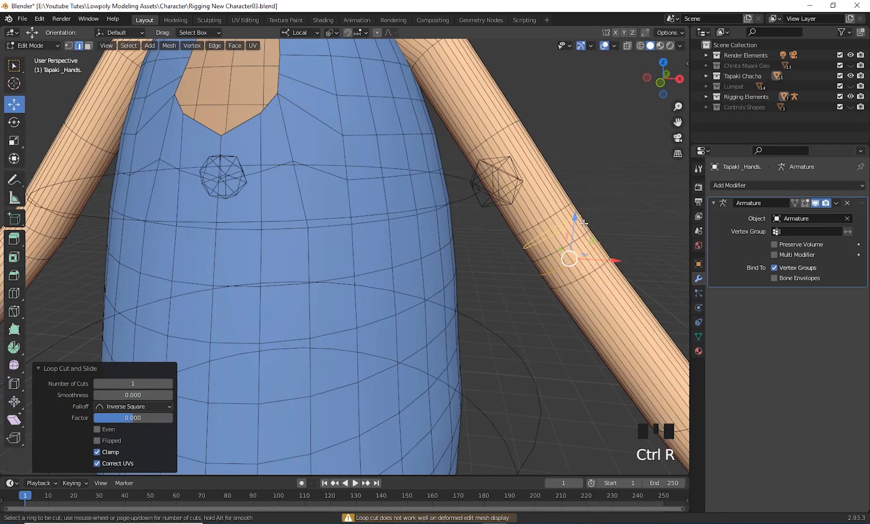
{"action": "scroll", "coordinate": [579, 248], "scroll_direction": "down", "scroll_amount": 3}
{"action": "middle_click_drag", "start_coordinate": [579, 249], "coordinate": [567, 250]}
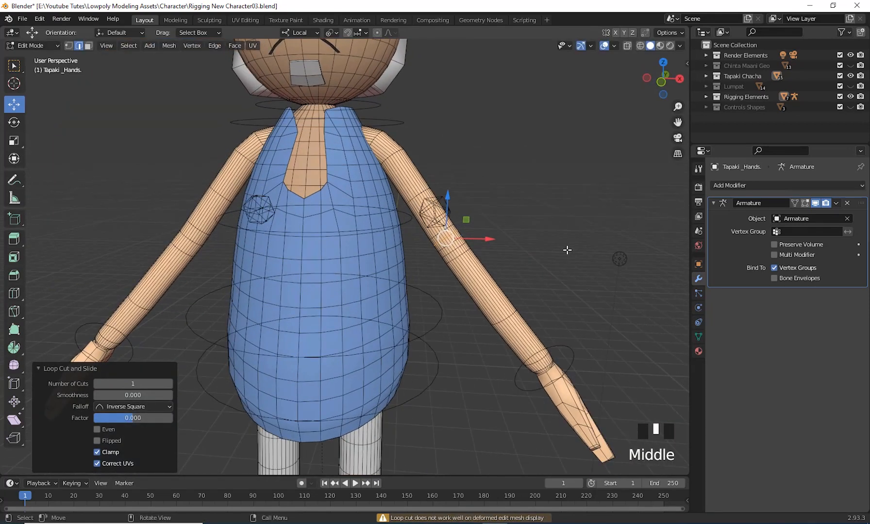
Cut additional edge loops on the left arm just above and below the elbow.
{"action": "key", "text": "ctrl+r"}
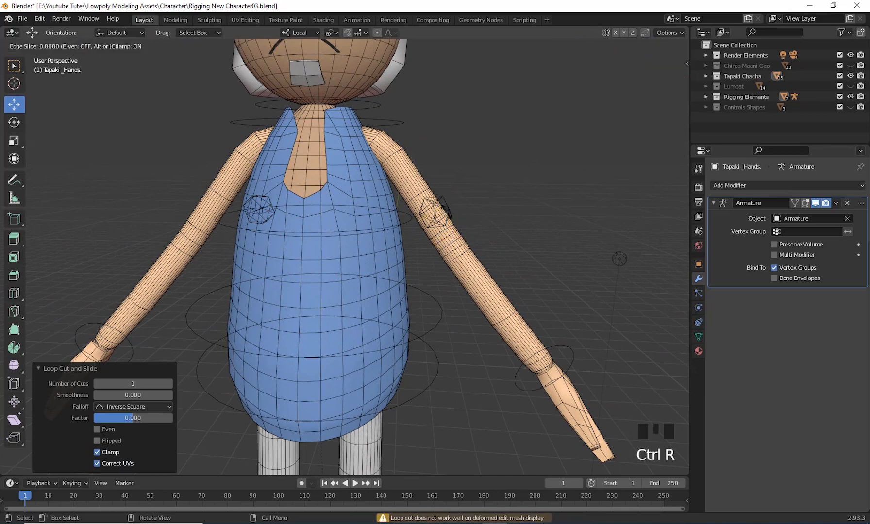
{"action": "middle_click_drag", "start_coordinate": [539, 252], "coordinate": [546, 254]}
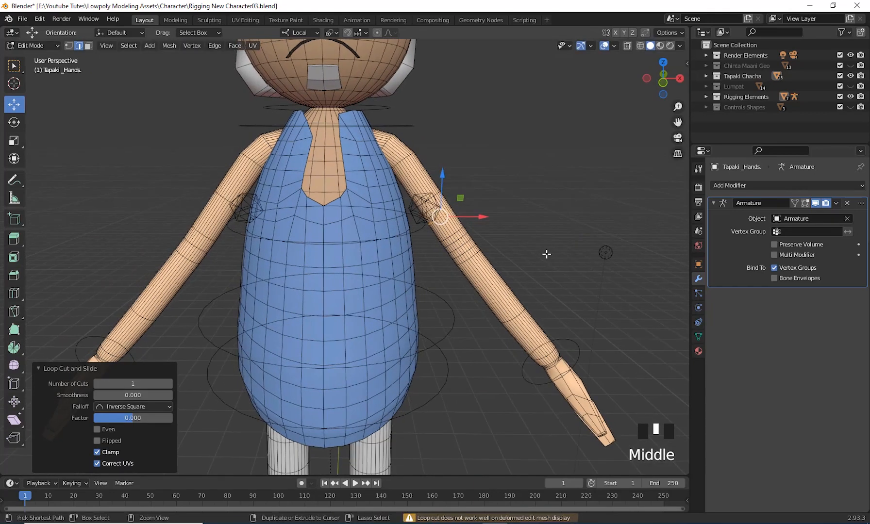
{"action": "key", "text": "ctrl+r"}
{"action": "middle_click_drag", "start_coordinate": [557, 294], "coordinate": [560, 288]}
{"action": "key", "text": "ctrl+r"}
{"action": "left_click", "coordinate": [491, 275]}
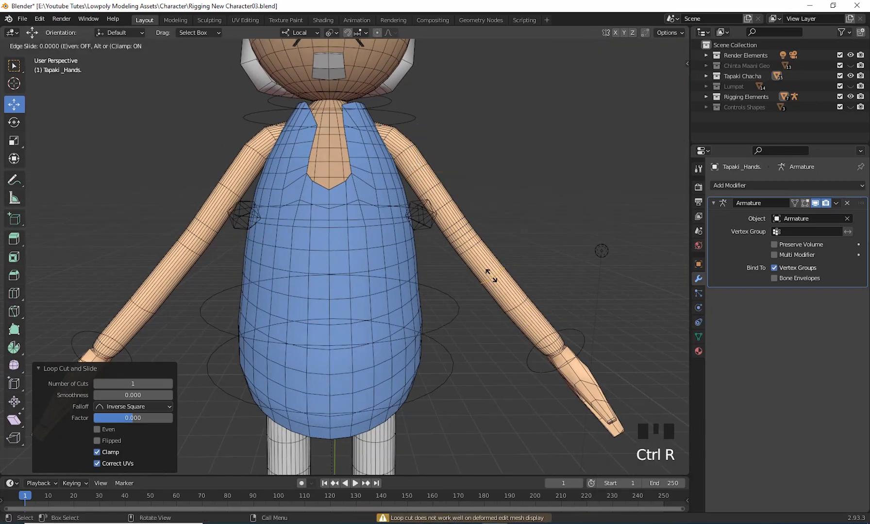
{"action": "left_click", "coordinate": [491, 276]}
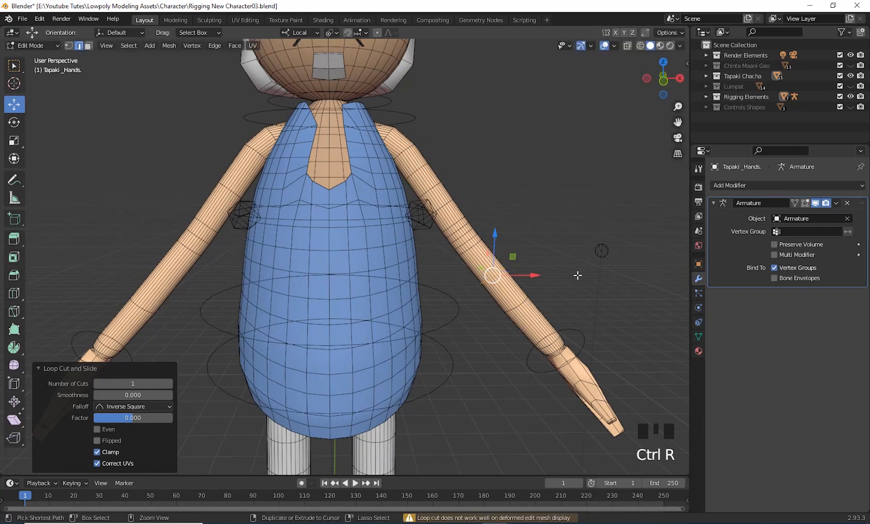
Cut one loop just below the left elbow with a slide factor of 0.147 and another, centred, across the forearm.
{"action": "key", "text": "ctrl+r"}
{"action": "left_click", "coordinate": [479, 262]}
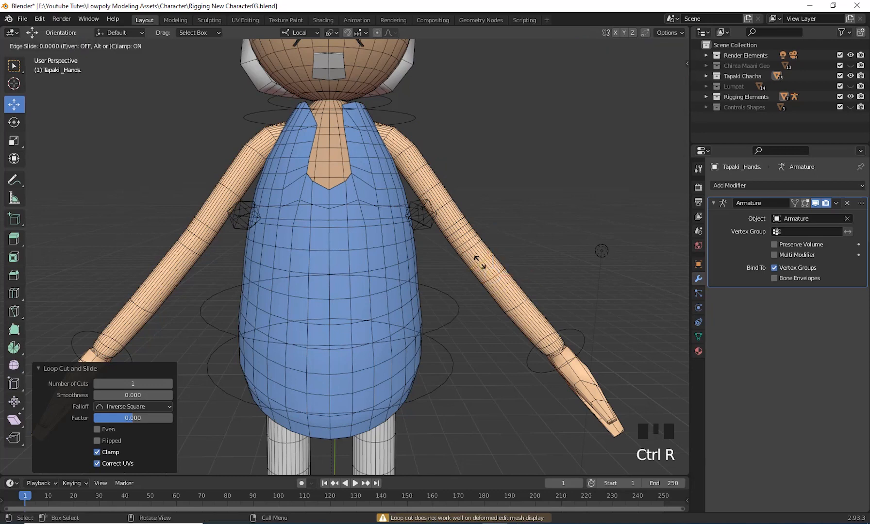
{"action": "left_click", "coordinate": [479, 260]}
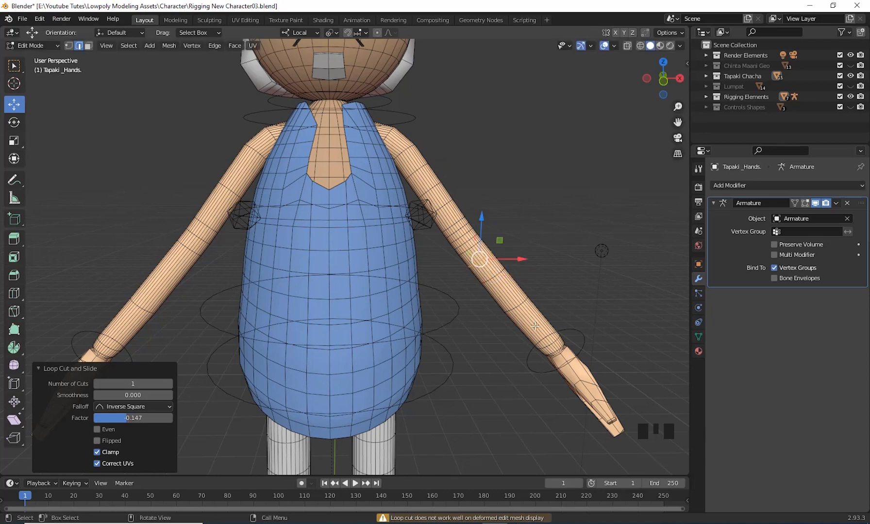
{"action": "middle_click_drag", "start_coordinate": [591, 326], "coordinate": [551, 272]}
{"action": "key", "text": "ctrl+r"}
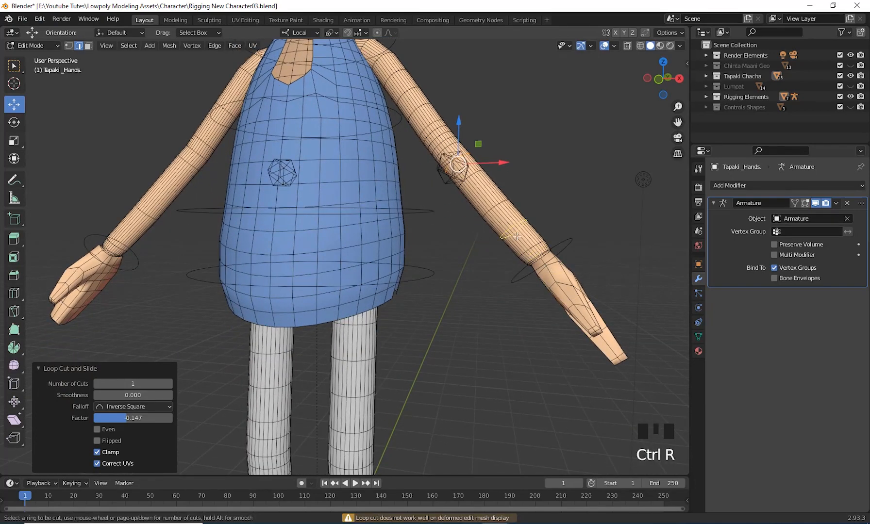
{"action": "left_click", "coordinate": [518, 240]}
{"action": "right_click", "coordinate": [518, 240]}
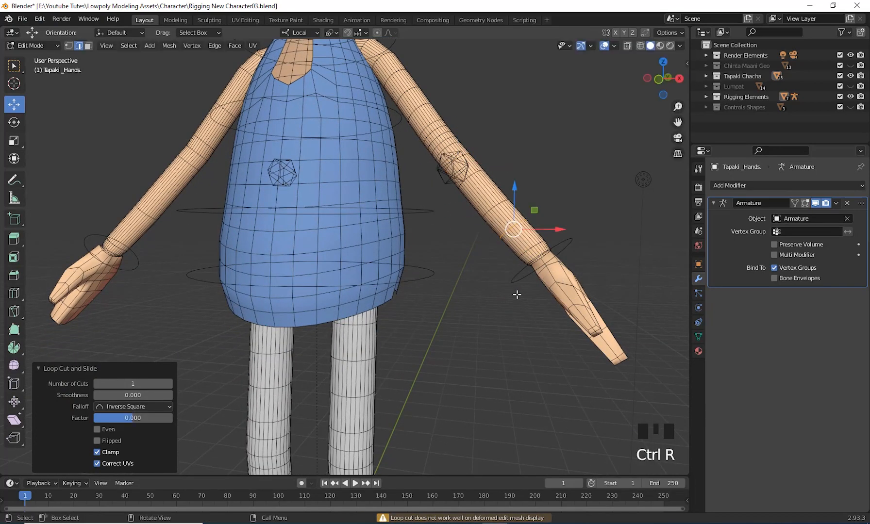
Cut two edge loops around the character's right forearm just below the elbow, with a slide factor of -0.296.
{"action": "middle_click_drag", "start_coordinate": [517, 295], "coordinate": [287, 341]}
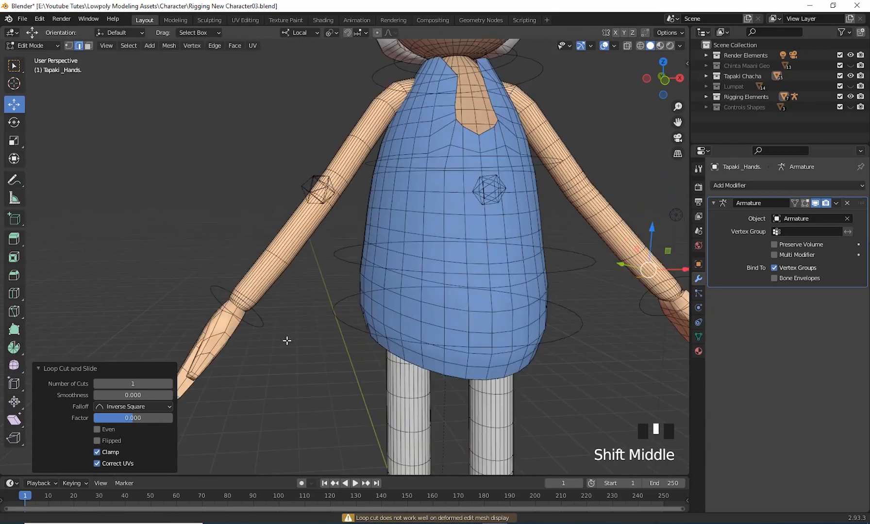
{"action": "middle_click_drag", "start_coordinate": [363, 334], "coordinate": [324, 303], "text": "shift"}
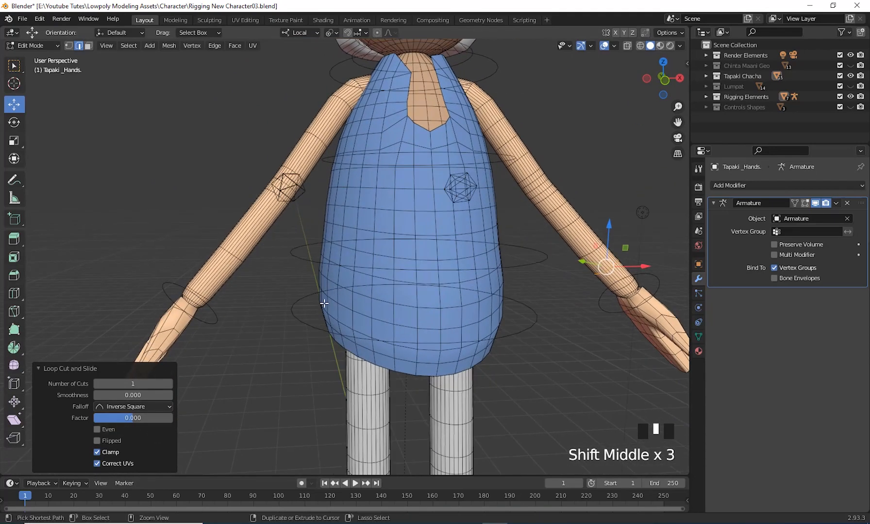
{"action": "key", "text": "ctrl+r"}
{"action": "scroll", "coordinate": [296, 229], "scroll_direction": "up", "scroll_amount": 3}
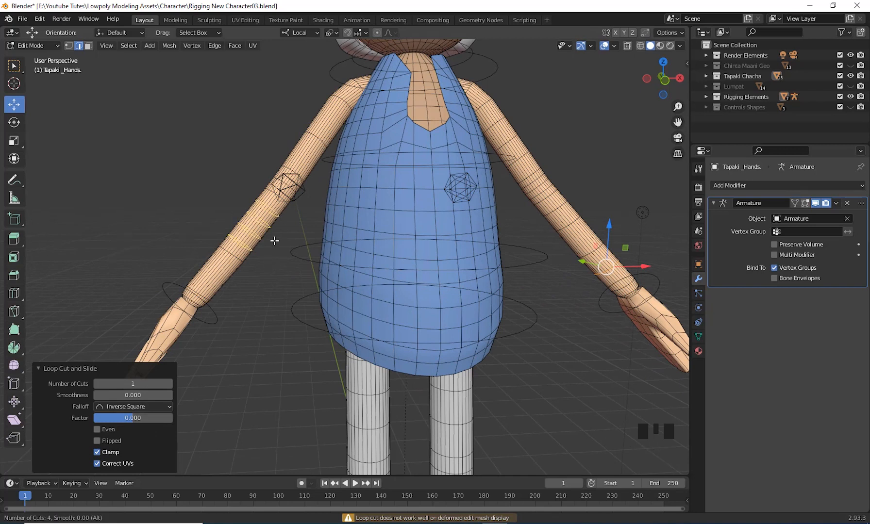
{"action": "scroll", "coordinate": [274, 240], "scroll_direction": "down", "scroll_amount": 1}
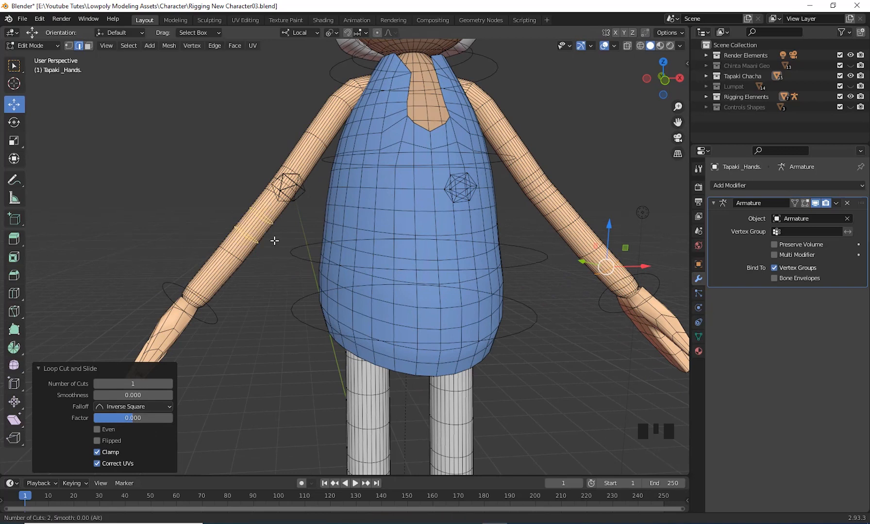
{"action": "left_click", "coordinate": [273, 242]}
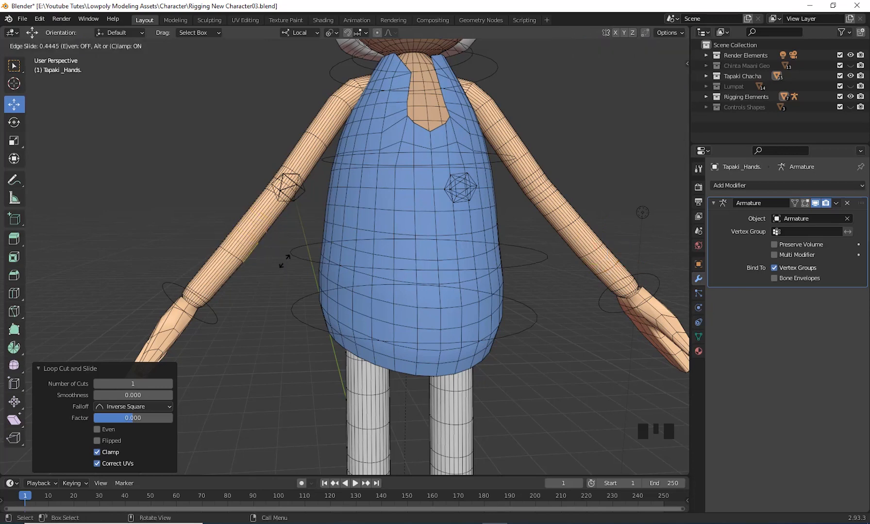
{"action": "left_click", "coordinate": [290, 248]}
Cut a centred edge loop just below the right elbow and another at the elbow with a slide factor of 0.097.
{"action": "middle_click_drag", "start_coordinate": [291, 248], "coordinate": [340, 287]}
{"action": "scroll", "coordinate": [332, 280], "scroll_direction": "up", "scroll_amount": 2}
{"action": "key", "text": "ctrl+r"}
{"action": "left_click", "coordinate": [330, 224]}
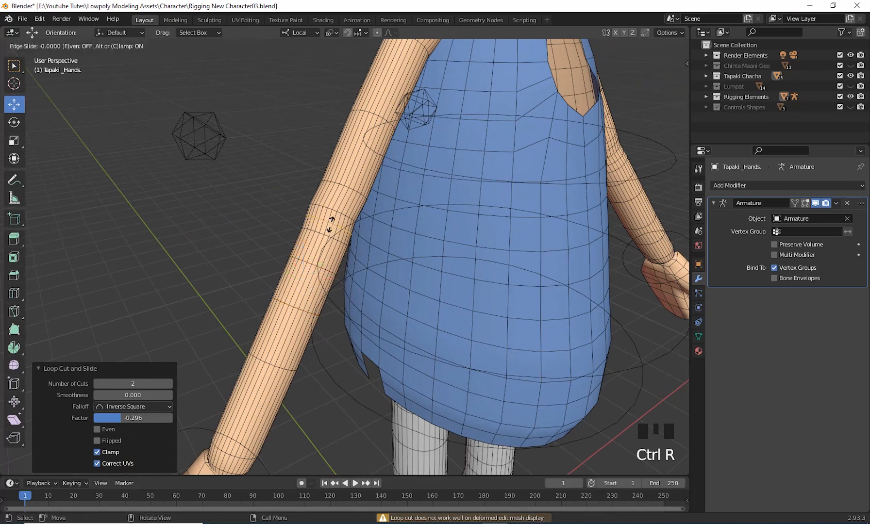
{"action": "right_click", "coordinate": [331, 225]}
{"action": "key", "text": "ctrl+r"}
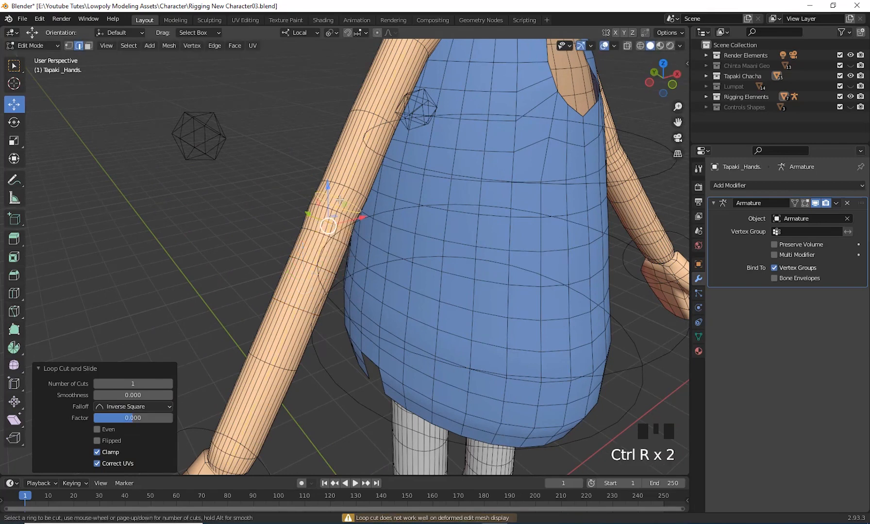
{"action": "left_click", "coordinate": [340, 200]}
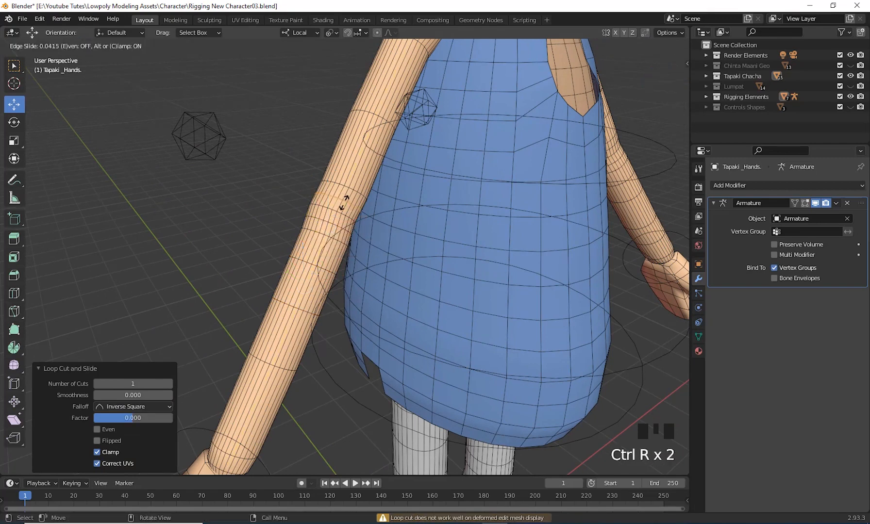
{"action": "left_click", "coordinate": [345, 204]}
Cut two centred edge loops across the right upper arm, one above the elbow and one nearer the shoulder.
{"action": "middle_click_drag", "start_coordinate": [340, 235], "coordinate": [331, 235]}
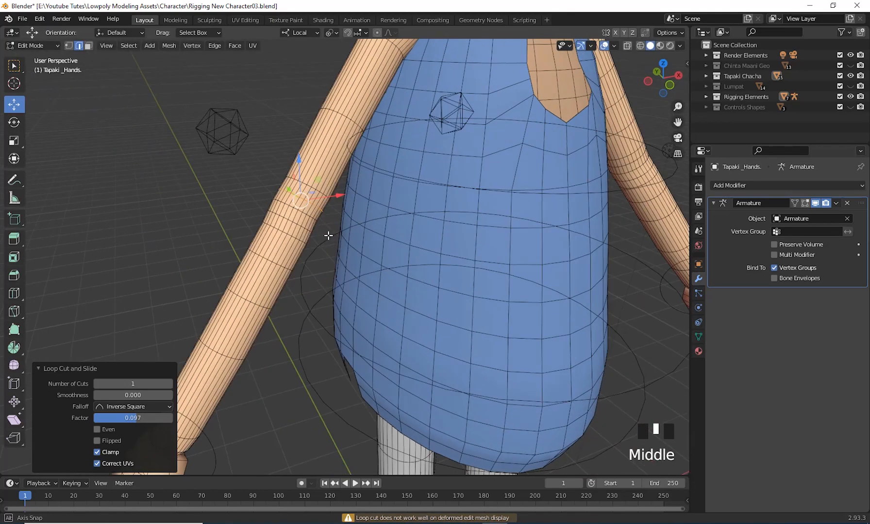
{"action": "key", "text": "ctrl+r"}
{"action": "left_click", "coordinate": [336, 162]}
{"action": "right_click", "coordinate": [336, 161]}
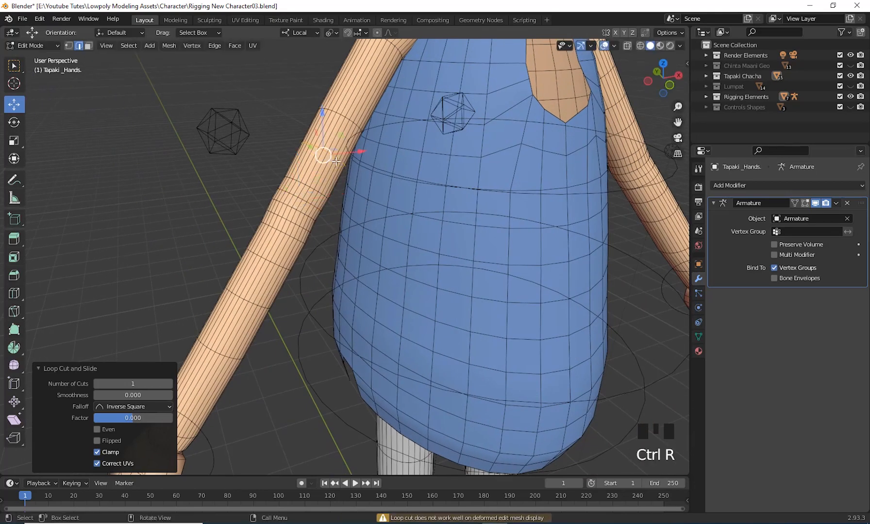
{"action": "scroll", "coordinate": [387, 181], "scroll_direction": "down", "scroll_amount": 3}
{"action": "middle_click_drag", "start_coordinate": [368, 136], "coordinate": [348, 169], "text": "shift"}
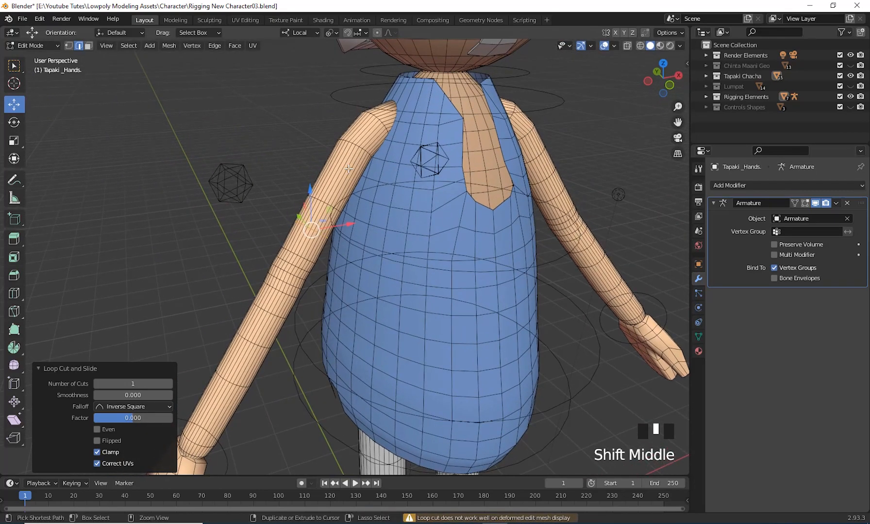
{"action": "key", "text": "ctrl+r"}
{"action": "scroll", "coordinate": [349, 171], "scroll_direction": "down", "scroll_amount": 2}
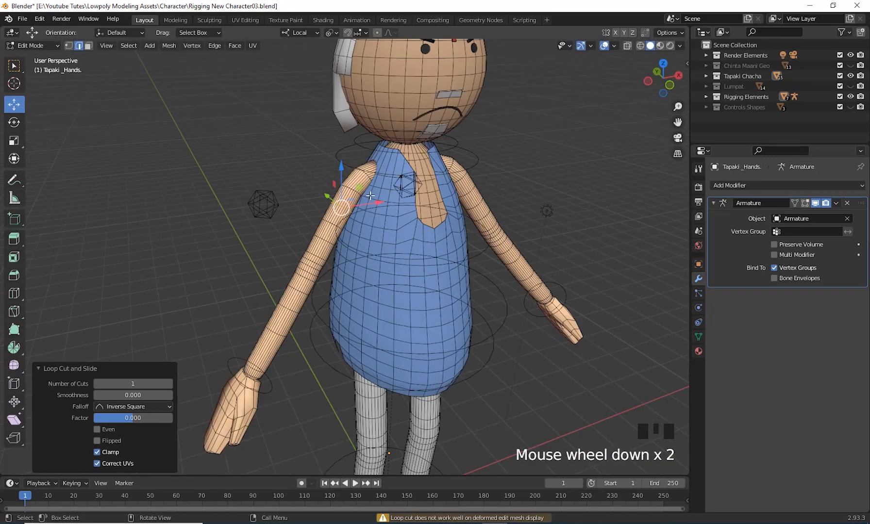
Cut a centred edge loop around the right forearm close to the wrist.
{"action": "mouse_move", "coordinate": [374, 240]}
{"action": "middle_mouse_down"}
{"action": "mouse_move", "coordinate": [360, 238]}
{"action": "mouse_move", "coordinate": [352, 255]}
{"action": "mouse_move", "coordinate": [369, 246]}
{"action": "middle_mouse_up"}
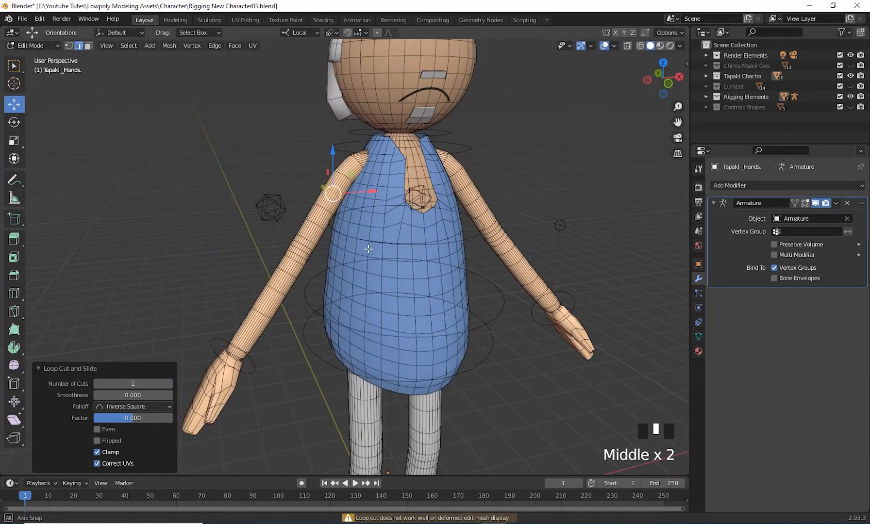
{"action": "middle_click_drag", "start_coordinate": [308, 319], "coordinate": [324, 280], "text": "shift"}
{"action": "scroll", "coordinate": [337, 293], "scroll_direction": "up", "scroll_amount": 2}
{"action": "key", "text": "ctrl+r"}
{"action": "scroll", "coordinate": [345, 297], "scroll_direction": "down", "scroll_amount": 2}
{"action": "scroll", "coordinate": [414, 293], "scroll_direction": "down", "scroll_amount": 2}
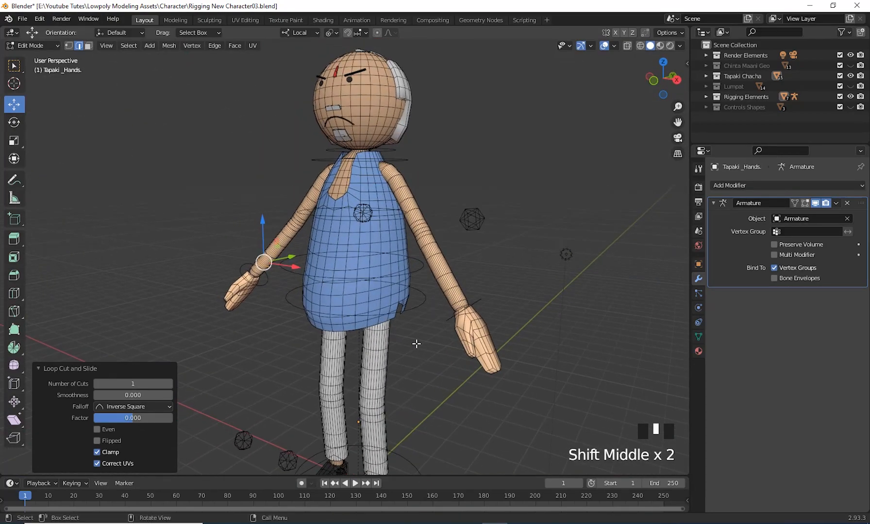
Leave Edit Mode on the arms mesh and switch the character's armature to Pose Mode.
{"action": "key", "text": "Tab"}
{"action": "left_click", "coordinate": [473, 299]}
{"action": "left_click", "coordinate": [472, 299]}
{"action": "middle_click_drag", "start_coordinate": [507, 335], "coordinate": [540, 348]}
{"action": "left_click", "coordinate": [52, 45]}
{"action": "left_click", "coordinate": [48, 78]}
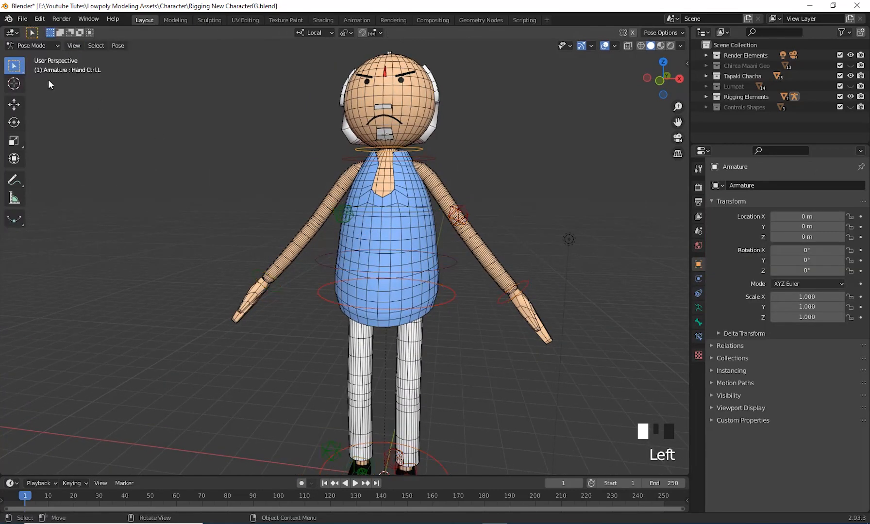
Move the left hand control up and outward to test the elbow bend, then cancel the move.
{"action": "middle_click_drag", "start_coordinate": [456, 315], "coordinate": [488, 291]}
{"action": "left_click", "coordinate": [493, 302]}
{"action": "left_click", "coordinate": [493, 302]}
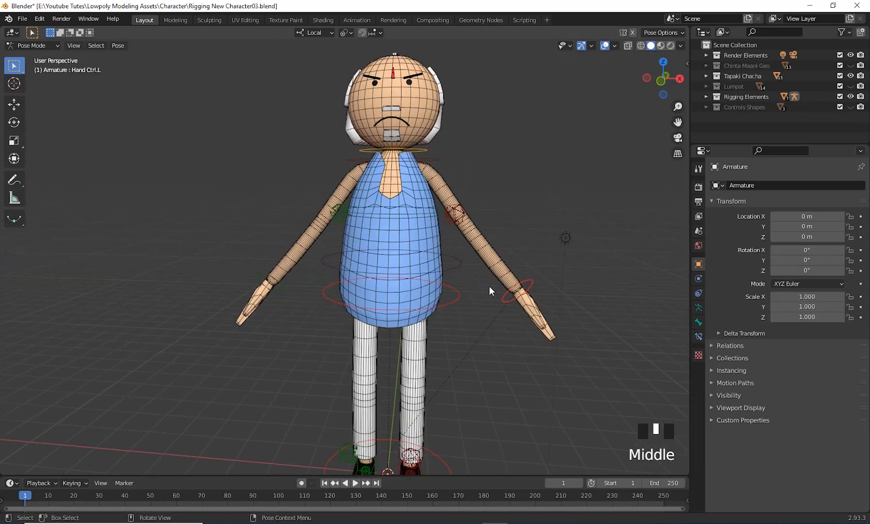
{"action": "middle_click", "coordinate": [602, 404]}
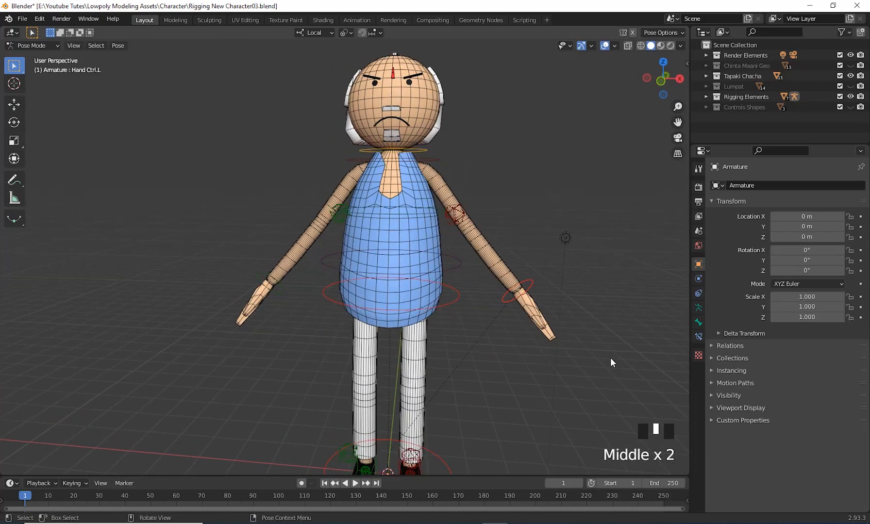
{"action": "key", "text": "g"}
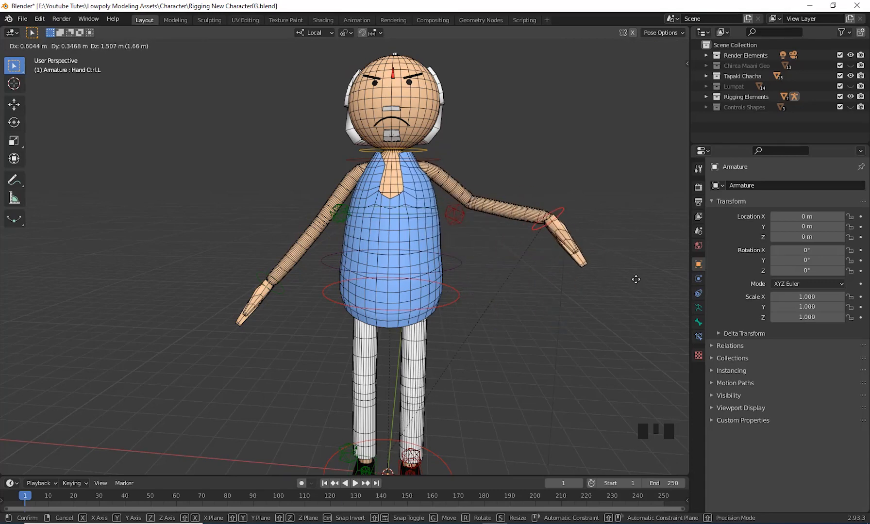
{"action": "right_click", "coordinate": [607, 278]}
Move the left hand control up and in toward the body to test a tighter elbow bend, then cancel it.
{"action": "middle_click_drag", "start_coordinate": [544, 360], "coordinate": [491, 343]}
{"action": "left_click", "coordinate": [517, 296]}
{"action": "left_click", "coordinate": [519, 296]}
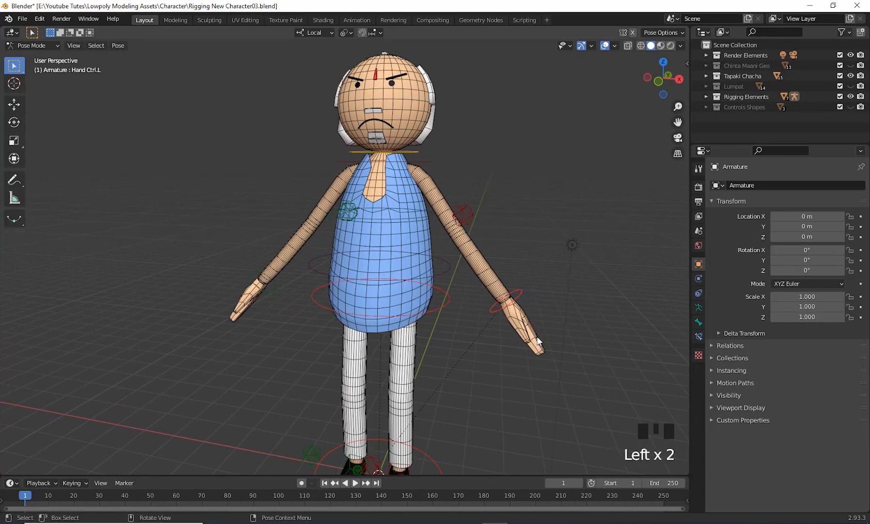
{"action": "middle_click_drag", "start_coordinate": [519, 296], "coordinate": [590, 349]}
{"action": "key", "text": "g"}
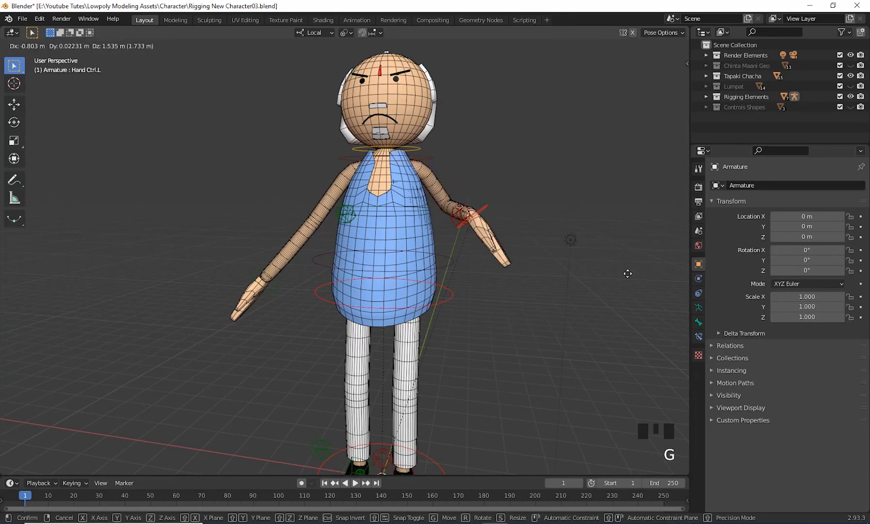
{"action": "right_click", "coordinate": [602, 271]}
{"action": "middle_click_drag", "start_coordinate": [589, 340], "coordinate": [435, 317]}
{"action": "left_click", "coordinate": [445, 288]}
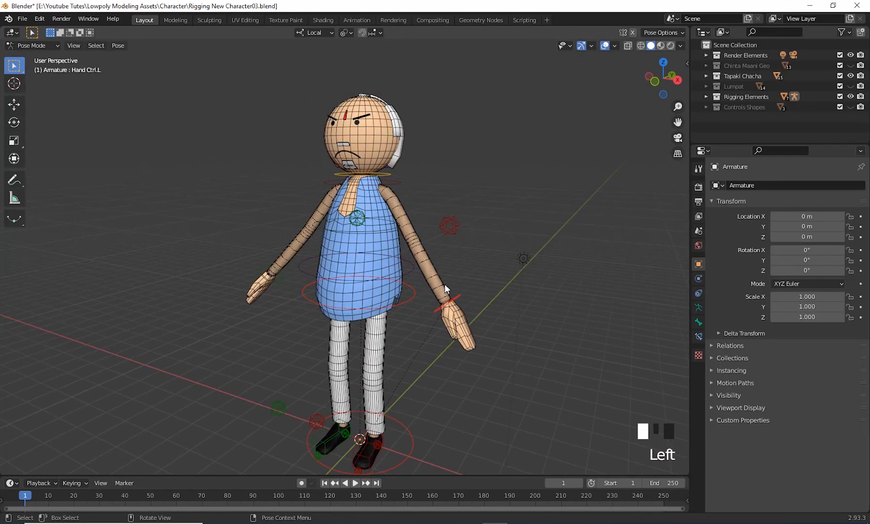
{"action": "key", "text": "Tab"}
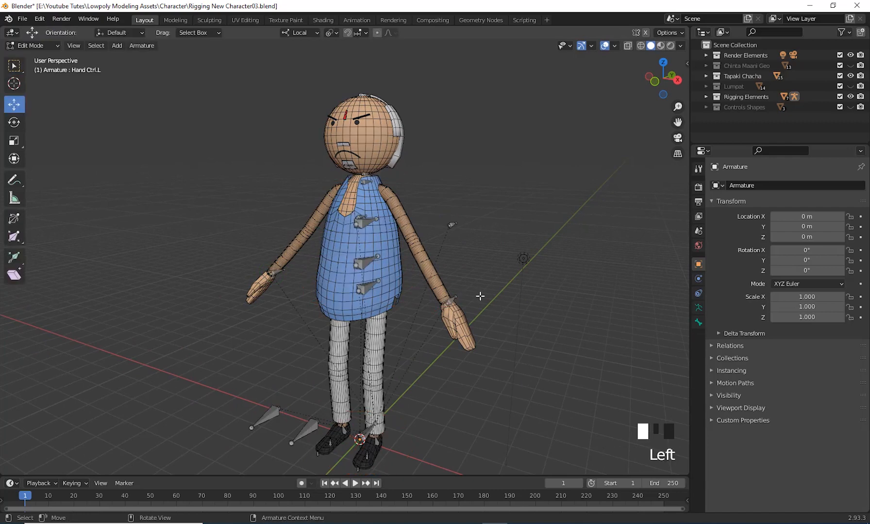
{"action": "middle_click_drag", "start_coordinate": [474, 334], "coordinate": [518, 344]}
{"action": "key", "text": "Tab"}
{"action": "left_click", "coordinate": [434, 265]}
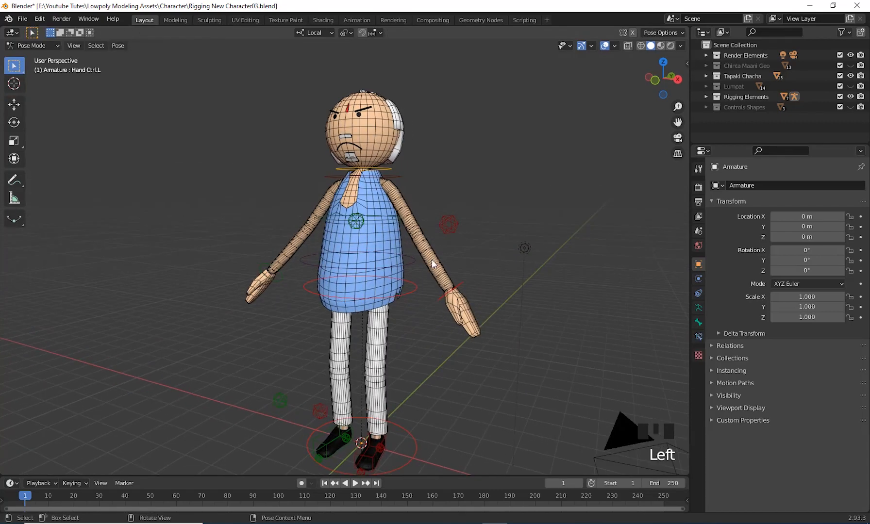
{"action": "left_click", "coordinate": [338, 254]}
Return to Object Mode and reveal all hidden objects, including the shirt sleeves, leaving nothing selected.
{"action": "left_click", "coordinate": [38, 44]}
{"action": "left_click", "coordinate": [38, 58]}
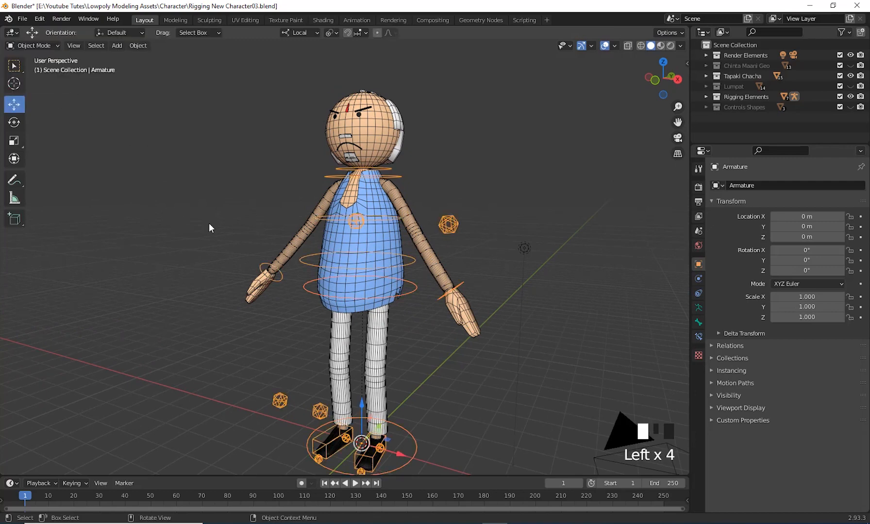
{"action": "left_click", "coordinate": [462, 289]}
{"action": "middle_click_drag", "start_coordinate": [461, 289], "coordinate": [566, 350]}
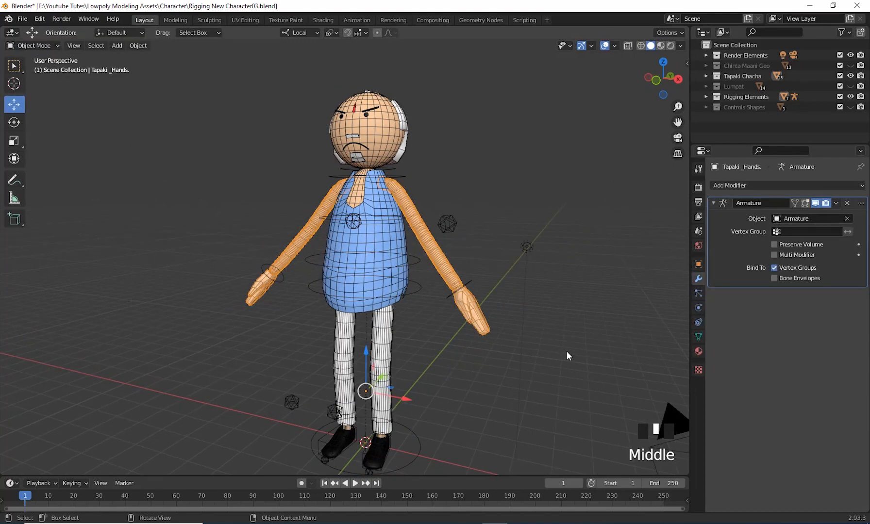
{"action": "key", "text": "shift+h"}
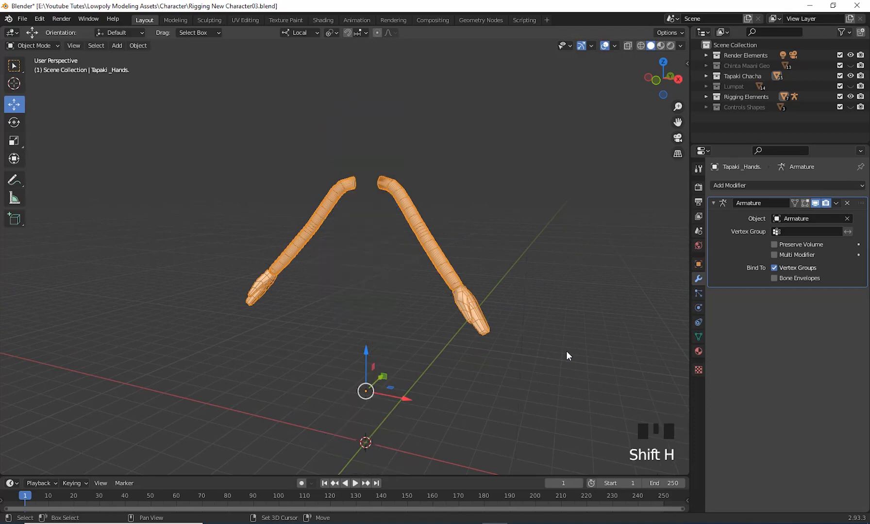
{"action": "key", "text": "alt+h"}
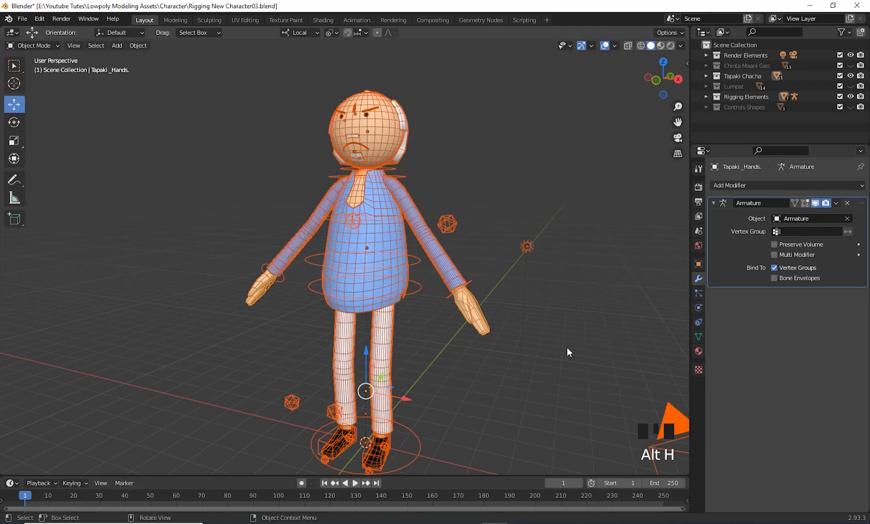
{"action": "scroll", "coordinate": [509, 354], "scroll_direction": "up", "scroll_amount": 2}
{"action": "left_click", "coordinate": [553, 315]}
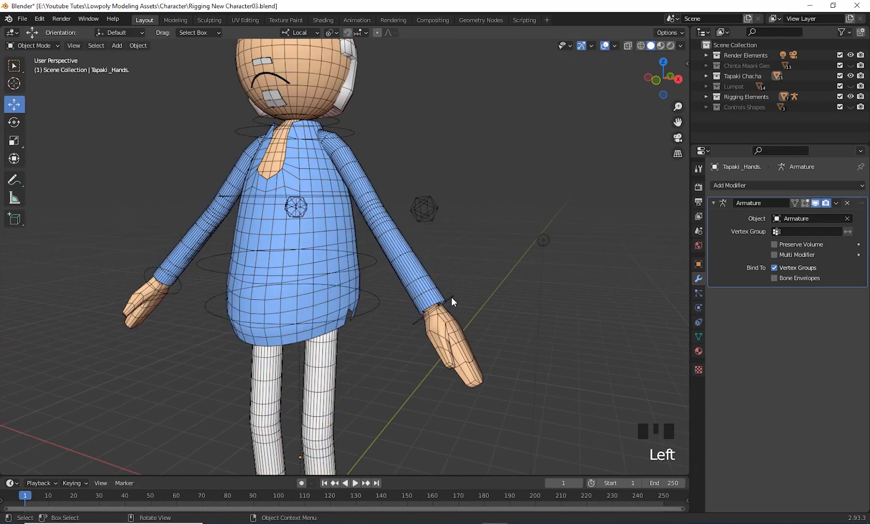
Select the character's armature and switch it to Pose Mode.
{"action": "left_click", "coordinate": [452, 299]}
{"action": "scroll", "coordinate": [493, 316], "scroll_direction": "down", "scroll_amount": 2}
{"action": "middle_click_drag", "start_coordinate": [493, 316], "coordinate": [475, 310]}
{"action": "left_click", "coordinate": [33, 45]}
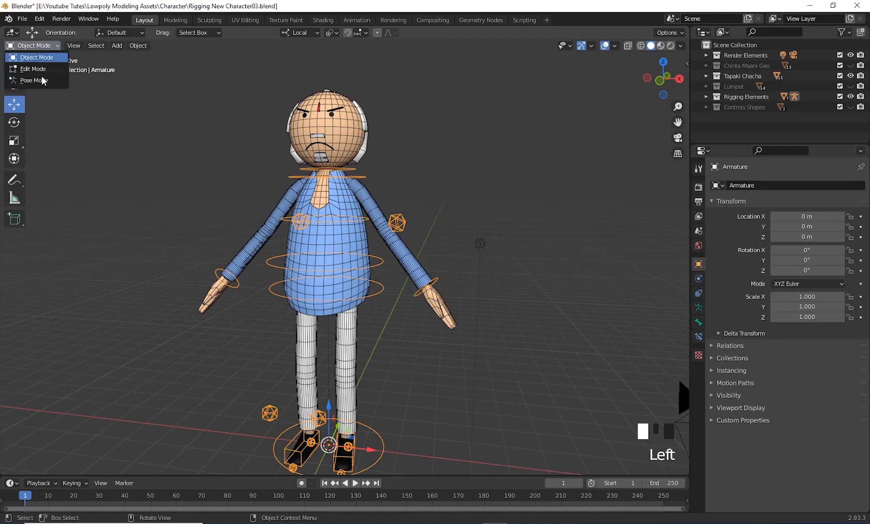
{"action": "left_click", "coordinate": [42, 80]}
Raise the left hand control above shoulder height to test how the sleeve deforms, then return it to its original position.
{"action": "middle_click", "coordinate": [474, 283]}
{"action": "left_click", "coordinate": [435, 279]}
{"action": "left_click", "coordinate": [434, 278]}
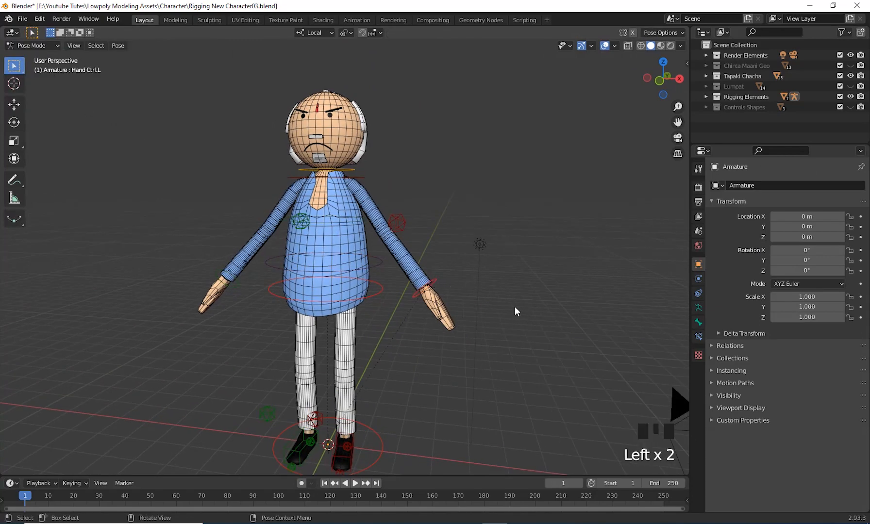
{"action": "middle_click_drag", "start_coordinate": [515, 307], "coordinate": [503, 308]}
{"action": "key", "text": "f"}
{"action": "key", "text": "g"}
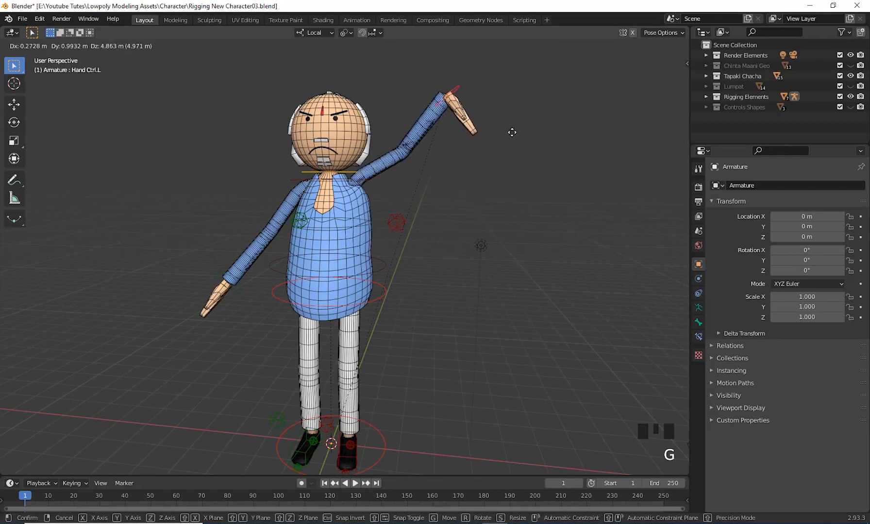
{"action": "left_click", "coordinate": [477, 290]}
{"action": "scroll", "coordinate": [468, 295], "scroll_direction": "down", "scroll_amount": 2}
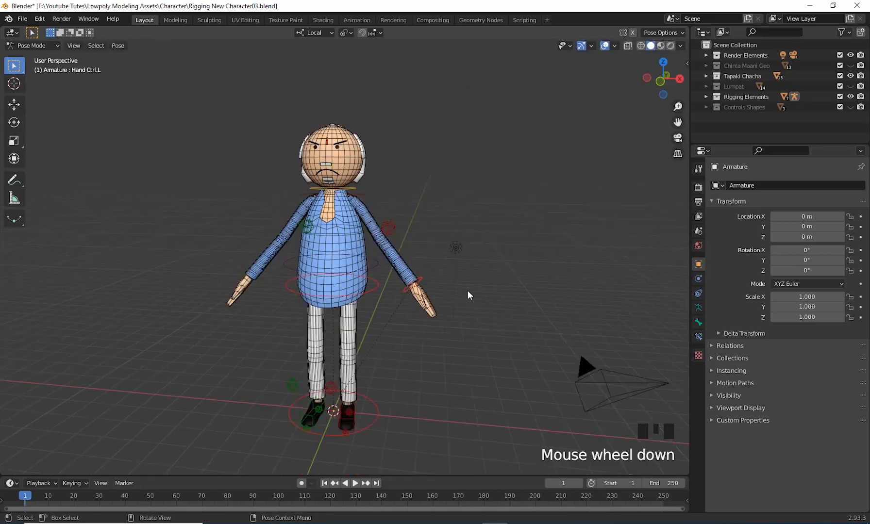
Inspect the sleeves and body around the left hand control from close up and from several angles.
{"action": "middle_click_drag", "start_coordinate": [468, 295], "coordinate": [450, 319]}
{"action": "scroll", "coordinate": [396, 296], "scroll_direction": "up", "scroll_amount": 5}
{"action": "scroll", "coordinate": [419, 338], "scroll_direction": "down", "scroll_amount": 1}
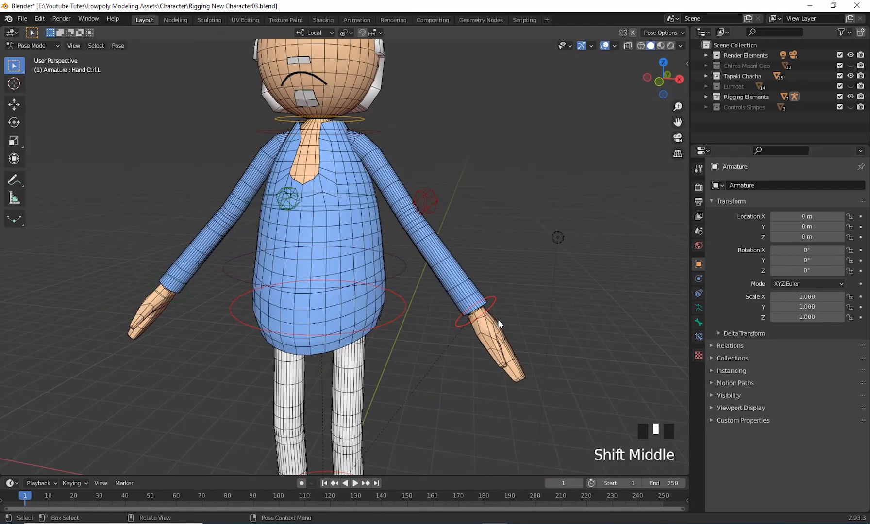
{"action": "left_click", "coordinate": [489, 300]}
{"action": "middle_click_drag", "start_coordinate": [528, 306], "coordinate": [537, 356], "text": "shift"}
{"action": "left_click", "coordinate": [536, 356]}
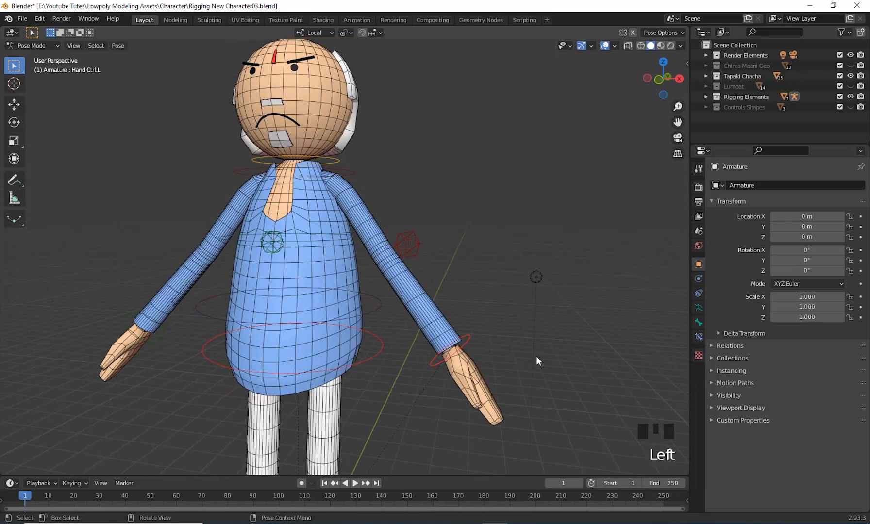
{"action": "left_click", "coordinate": [472, 340]}
{"action": "scroll", "coordinate": [472, 341], "scroll_direction": "down", "scroll_amount": 3}
{"action": "middle_click_drag", "start_coordinate": [472, 340], "coordinate": [347, 122], "text": "shift"}
{"action": "middle_click_drag", "start_coordinate": [377, 343], "coordinate": [367, 232], "text": "shift"}
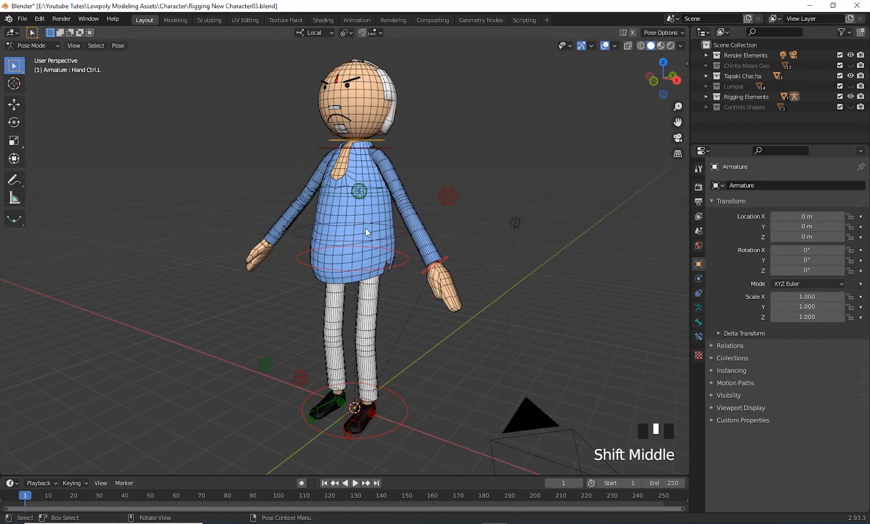
Inspect the hip and global control bones, viewing the rig in Edit Mode before returning to Pose Mode.
{"action": "left_click", "coordinate": [396, 268]}
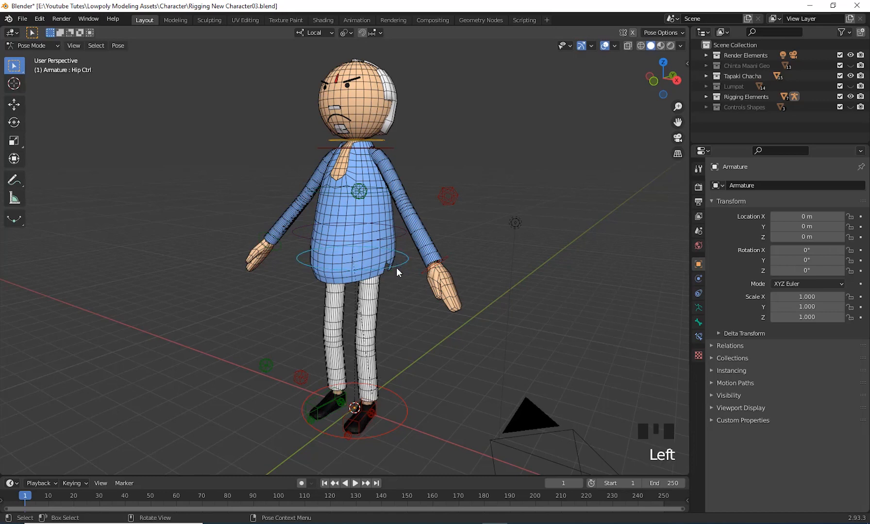
{"action": "left_click", "coordinate": [405, 403]}
{"action": "left_click", "coordinate": [41, 52]}
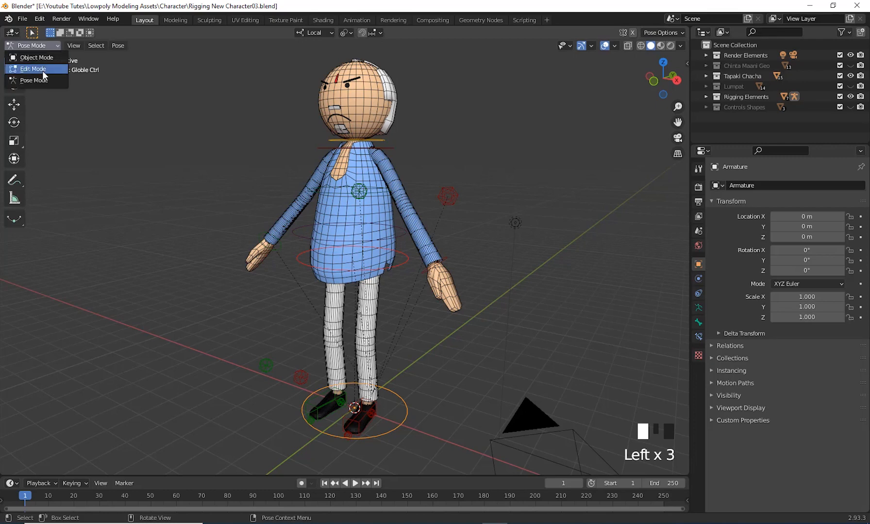
{"action": "left_click", "coordinate": [44, 73]}
{"action": "middle_click_drag", "start_coordinate": [457, 307], "coordinate": [394, 287]}
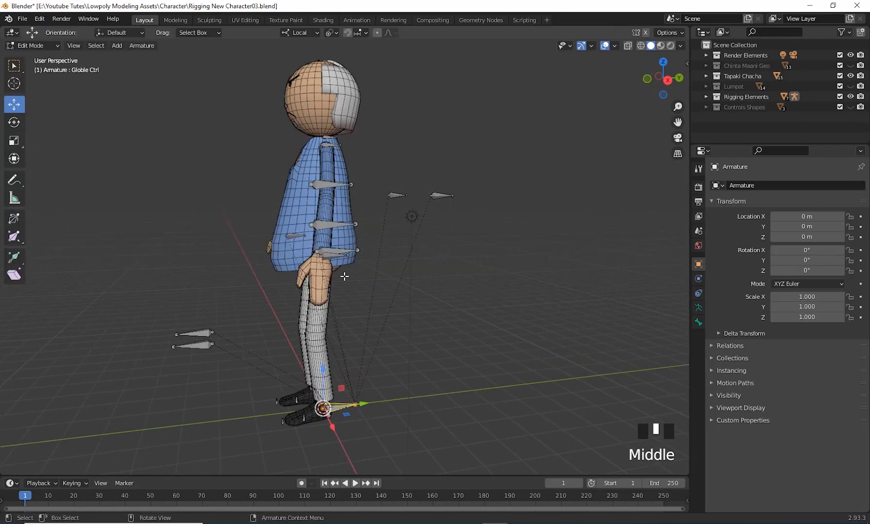
{"action": "middle_click_drag", "start_coordinate": [345, 276], "coordinate": [358, 114]}
{"action": "left_click", "coordinate": [37, 45]}
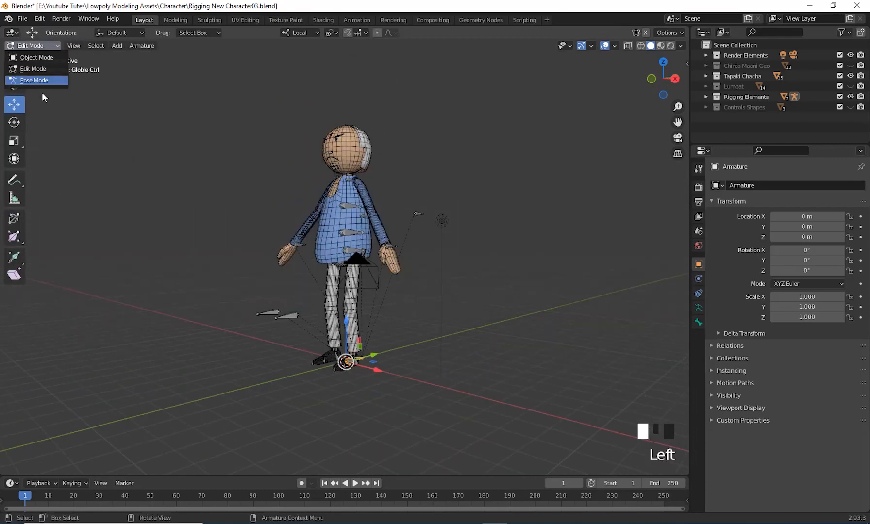
{"action": "left_click", "coordinate": [40, 81]}
{"action": "scroll", "coordinate": [467, 286], "scroll_direction": "up", "scroll_amount": 2}
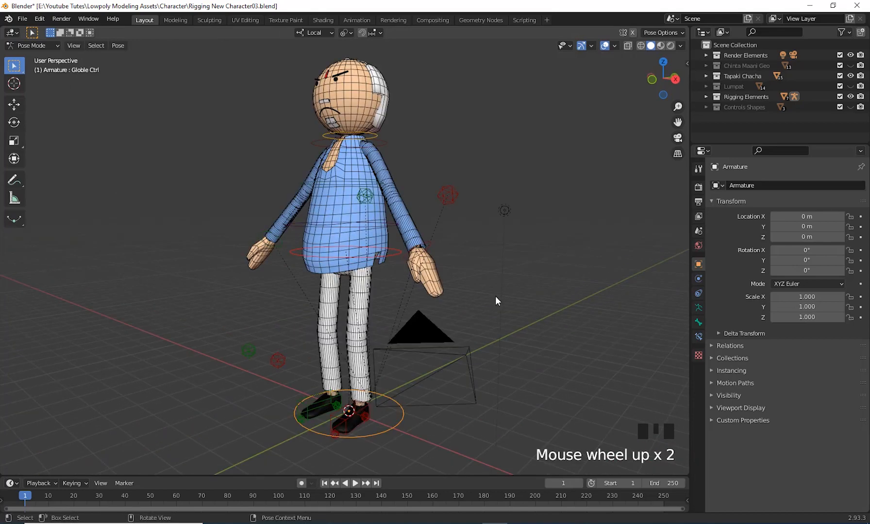
{"action": "mouse_move", "coordinate": [499, 301]}
{"action": "middle_mouse_down", "text": "shift"}
{"action": "mouse_move", "coordinate": [493, 310]}
{"action": "mouse_move", "coordinate": [514, 308]}
{"action": "middle_mouse_up", "text": "shift"}
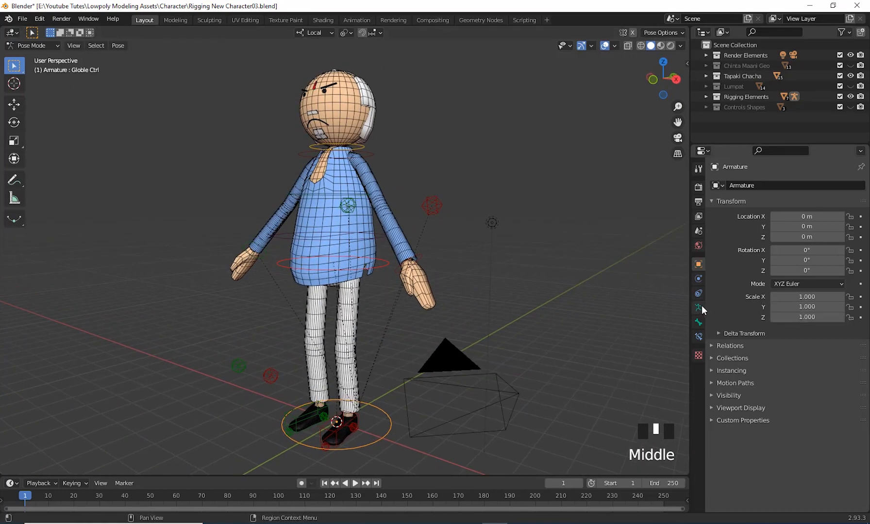
Examine the global control's bone properties, the armature data settings and the hip control's bone properties.
{"action": "left_click", "coordinate": [697, 320]}
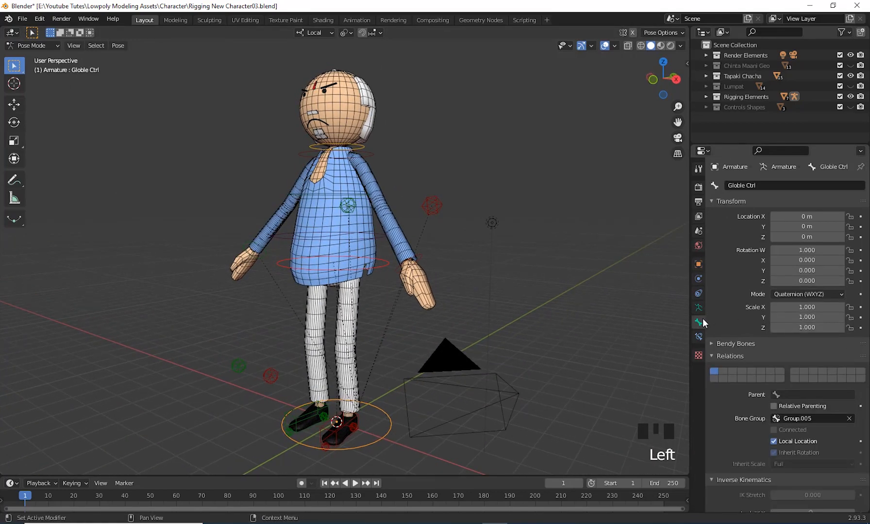
{"action": "left_click", "coordinate": [698, 307]}
{"action": "left_click", "coordinate": [386, 260]}
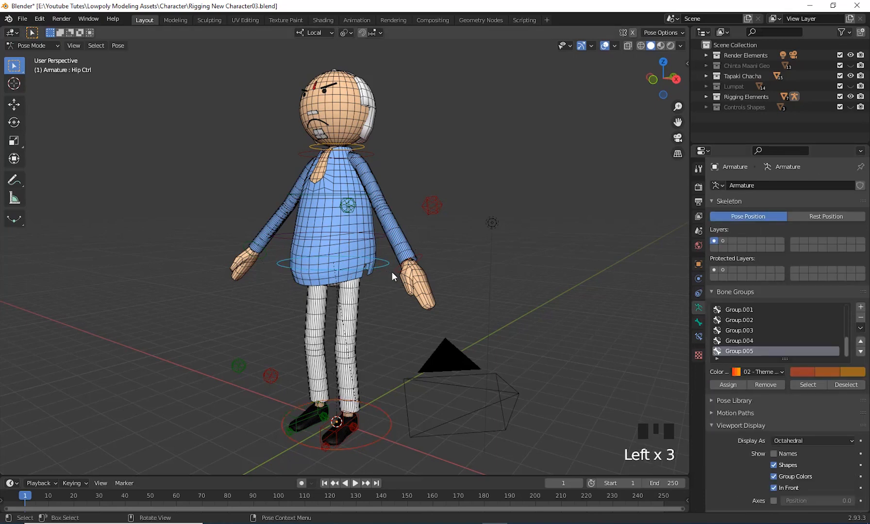
{"action": "middle_click_drag", "start_coordinate": [391, 272], "coordinate": [568, 330]}
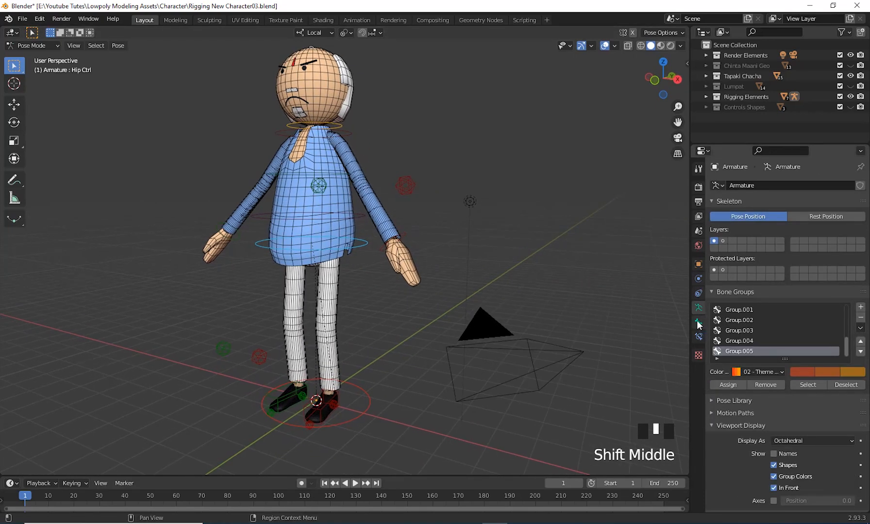
{"action": "left_click", "coordinate": [698, 322]}
{"action": "scroll", "coordinate": [741, 337], "scroll_direction": "down", "scroll_amount": 10}
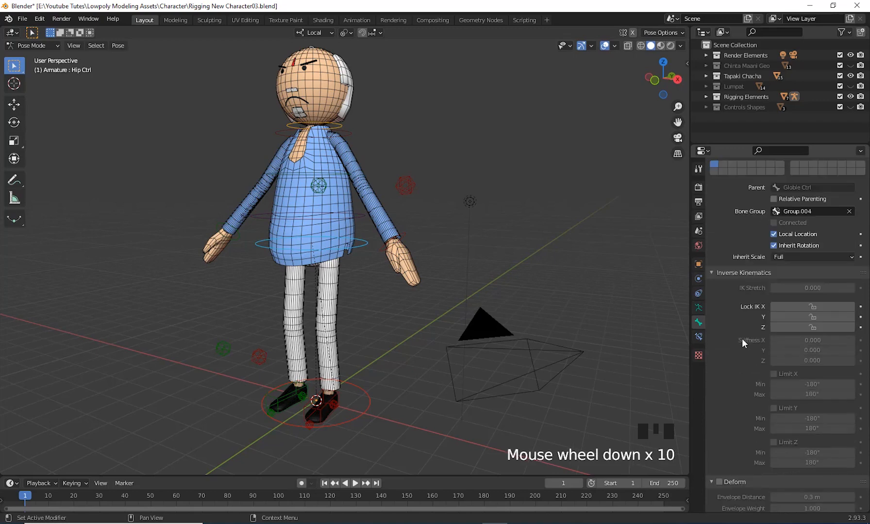
{"action": "scroll", "coordinate": [741, 338], "scroll_direction": "up", "scroll_amount": 12}
{"action": "scroll", "coordinate": [743, 330], "scroll_direction": "up", "scroll_amount": 9}
Show only the armature's second bone layer in the armature data settings.
{"action": "left_click", "coordinate": [698, 308]}
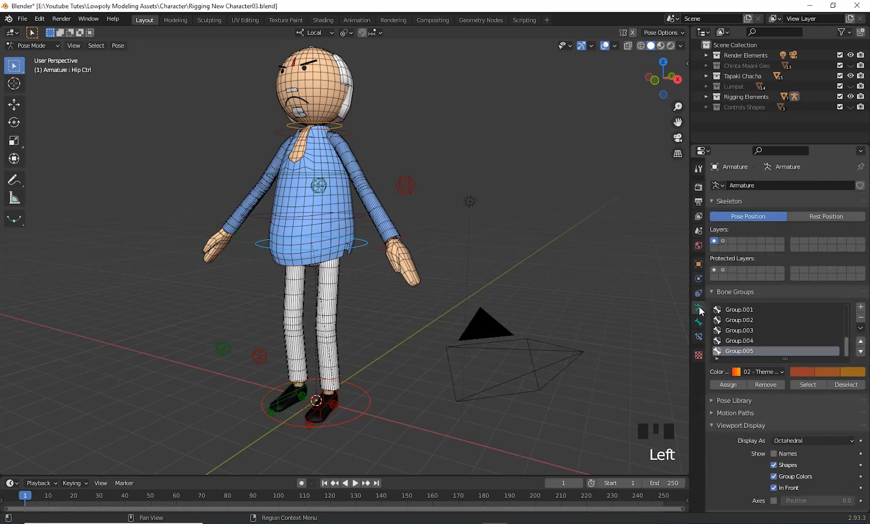
{"action": "scroll", "coordinate": [795, 289], "scroll_direction": "up", "scroll_amount": 3}
{"action": "scroll", "coordinate": [795, 292], "scroll_direction": "down", "scroll_amount": 7}
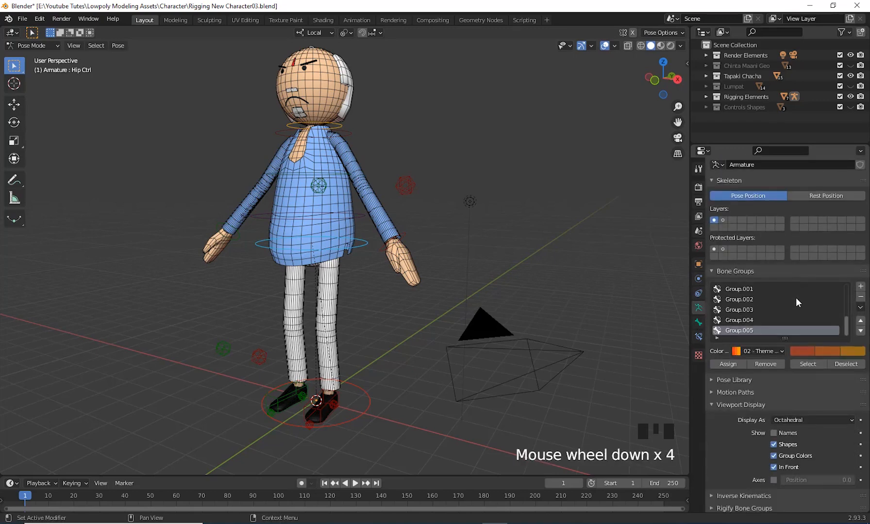
{"action": "scroll", "coordinate": [795, 299], "scroll_direction": "up", "scroll_amount": 3}
{"action": "scroll", "coordinate": [725, 238], "scroll_direction": "up", "scroll_amount": 1}
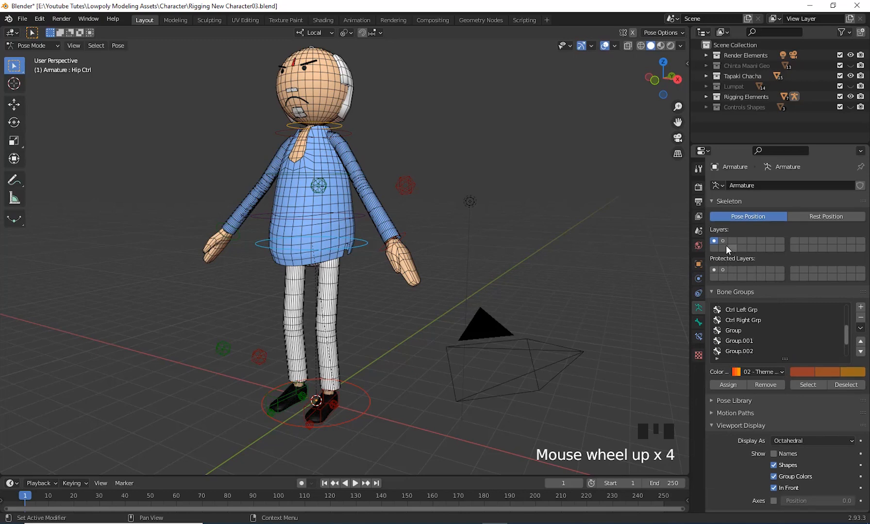
{"action": "left_click", "coordinate": [723, 241]}
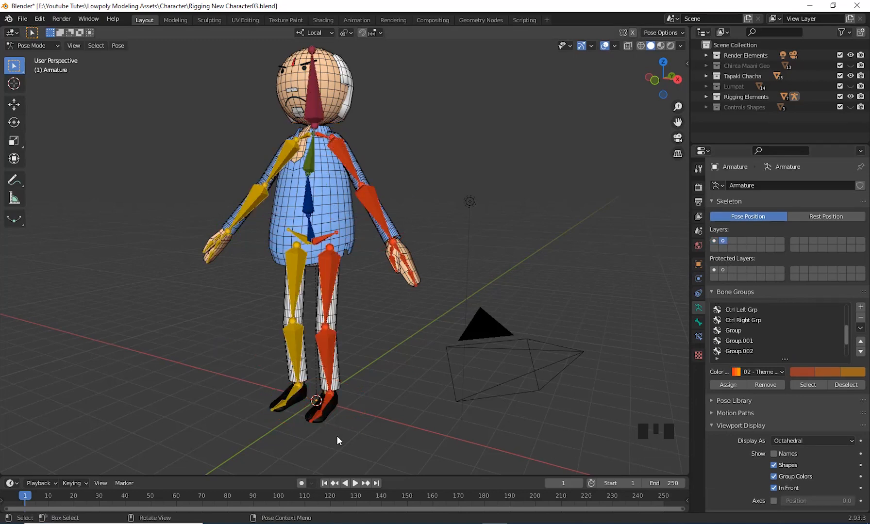
Set the armature's viewport display type to Stick.
{"action": "middle_click_drag", "start_coordinate": [398, 313], "coordinate": [412, 332]}
{"action": "scroll", "coordinate": [383, 313], "scroll_direction": "up", "scroll_amount": 2}
{"action": "scroll", "coordinate": [411, 346], "scroll_direction": "up", "scroll_amount": 1}
{"action": "left_click", "coordinate": [818, 440]}
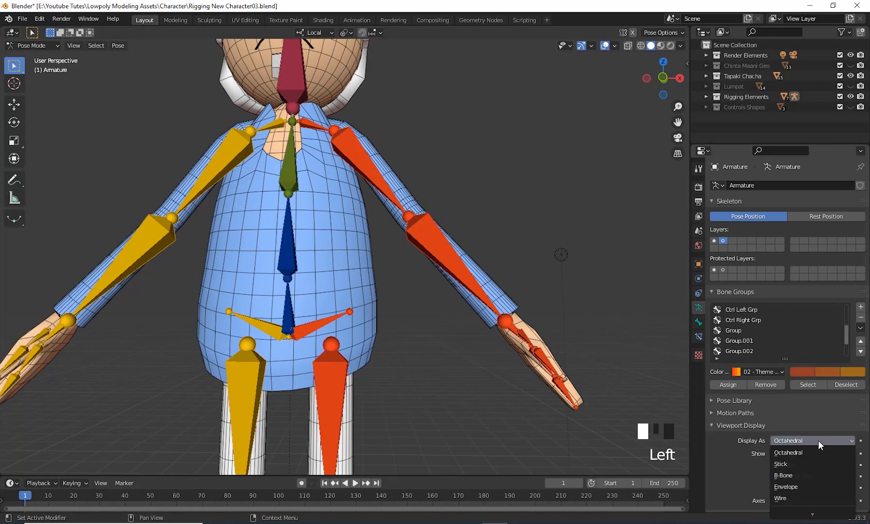
{"action": "left_click", "coordinate": [804, 464]}
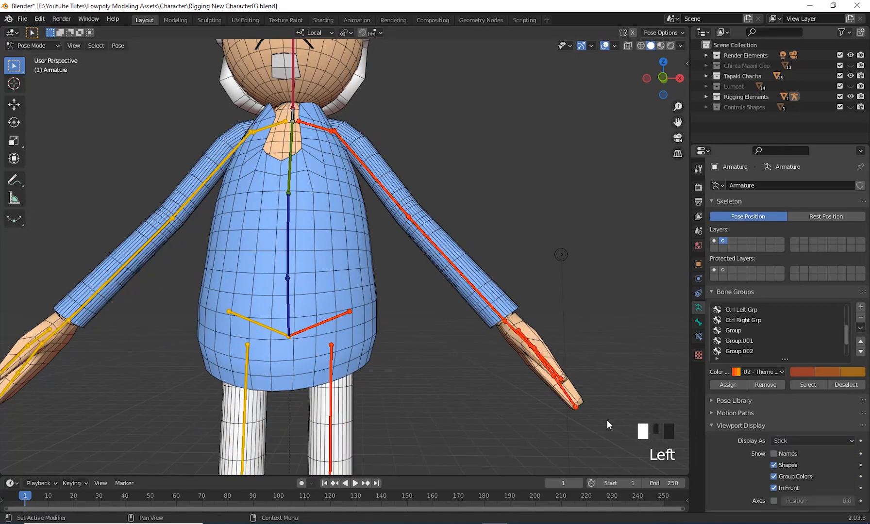
{"action": "middle_click_drag", "start_coordinate": [431, 230], "coordinate": [348, 131]}
{"action": "scroll", "coordinate": [457, 362], "scroll_direction": "up", "scroll_amount": 2}
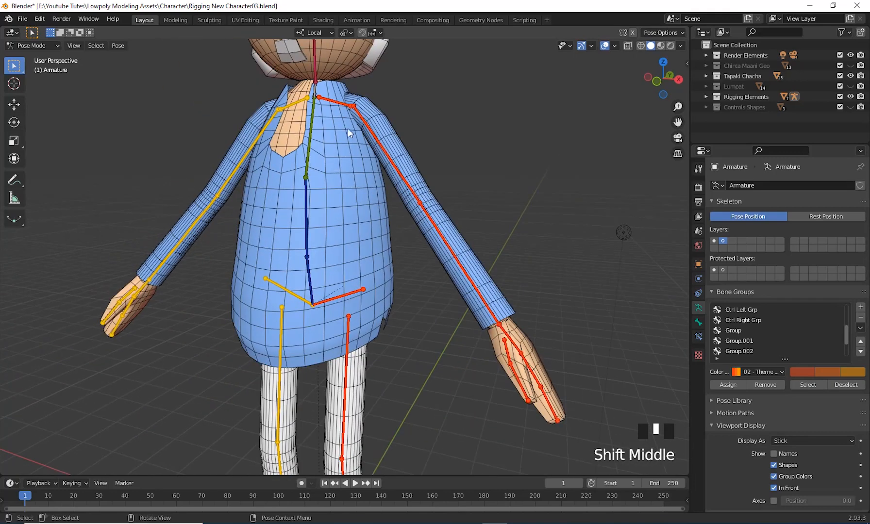
{"action": "middle_click_drag", "start_coordinate": [493, 253], "coordinate": [360, 285]}
{"action": "middle_click_drag", "start_coordinate": [467, 266], "coordinate": [443, 221]}
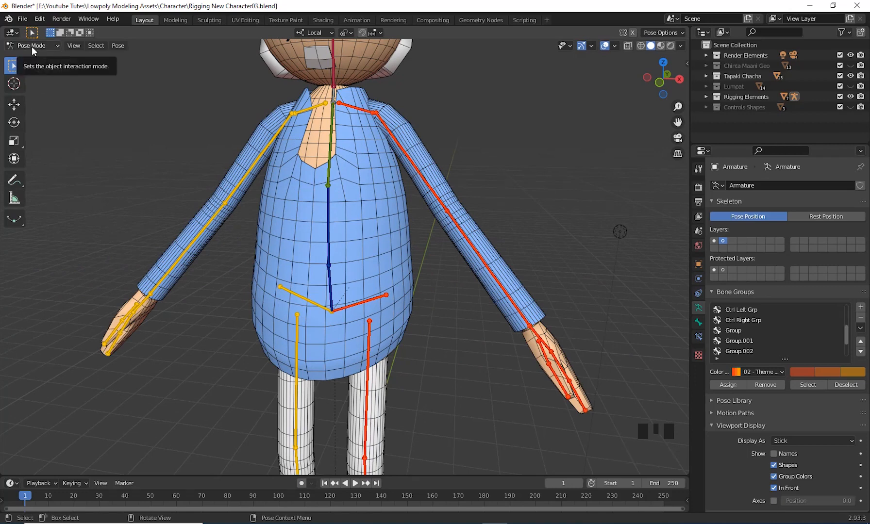
Switch to Object Mode and select the armature.
{"action": "left_click", "coordinate": [31, 46]}
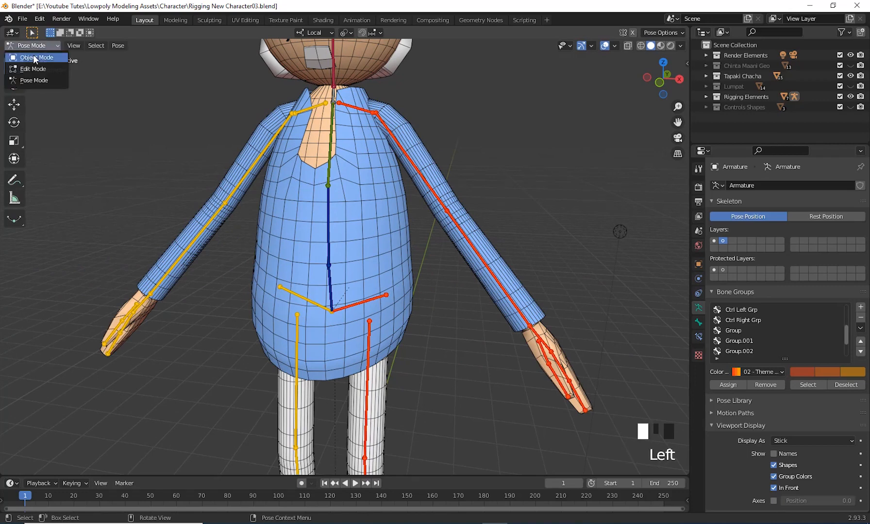
{"action": "left_click", "coordinate": [35, 58]}
{"action": "left_click", "coordinate": [502, 262]}
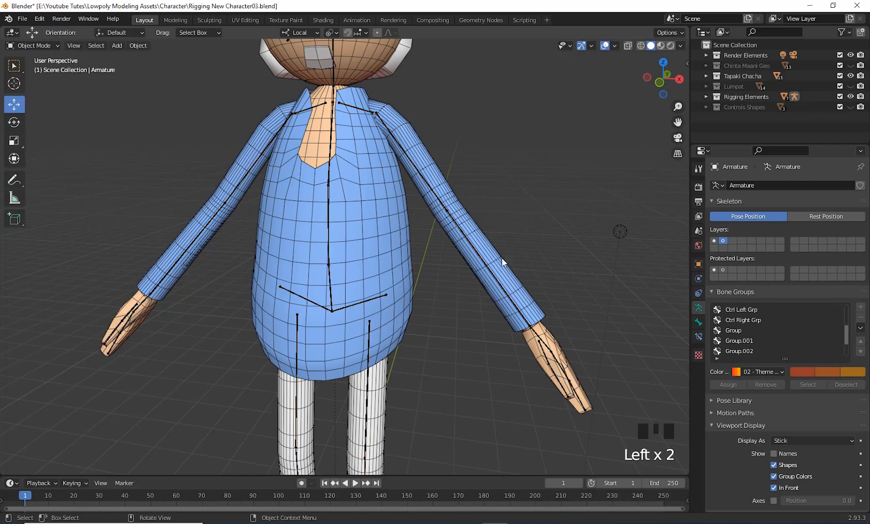
{"action": "left_click", "coordinate": [377, 296]}
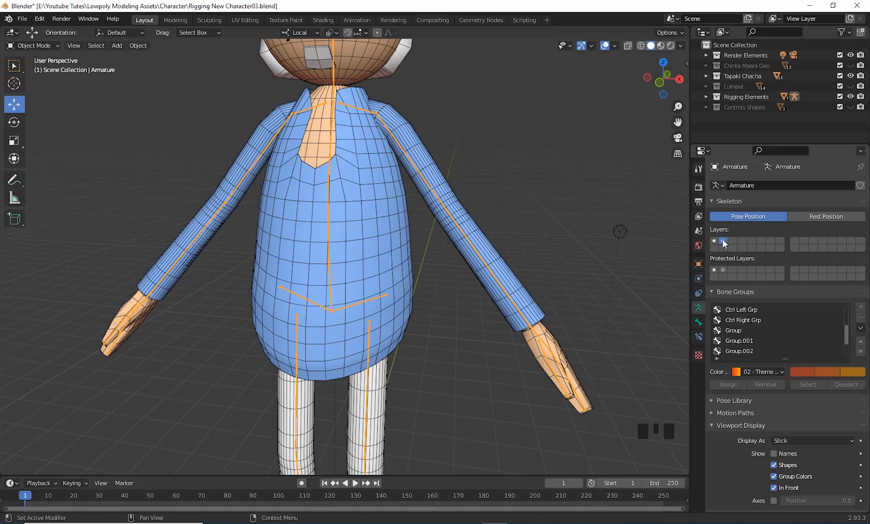
{"action": "middle_click_drag", "start_coordinate": [435, 371], "coordinate": [437, 216]}
{"action": "scroll", "coordinate": [377, 363], "scroll_direction": "down", "scroll_amount": 2}
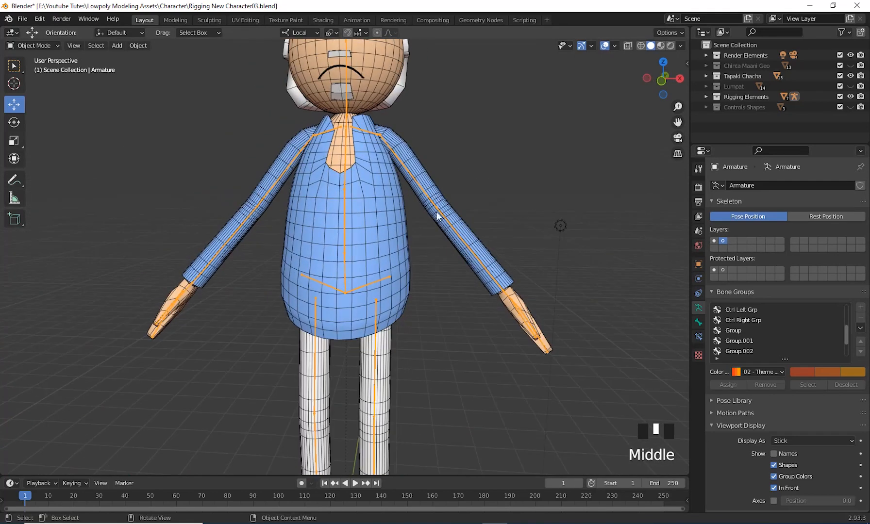
Add the shirt mesh to the armature selection and enter Weight Paint mode.
{"action": "left_click", "coordinate": [396, 231], "text": "shift"}
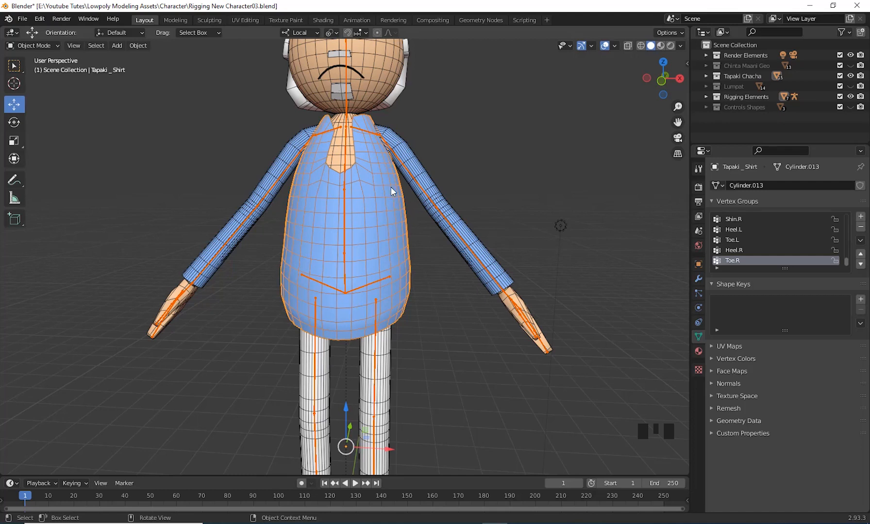
{"action": "left_click", "coordinate": [27, 45]}
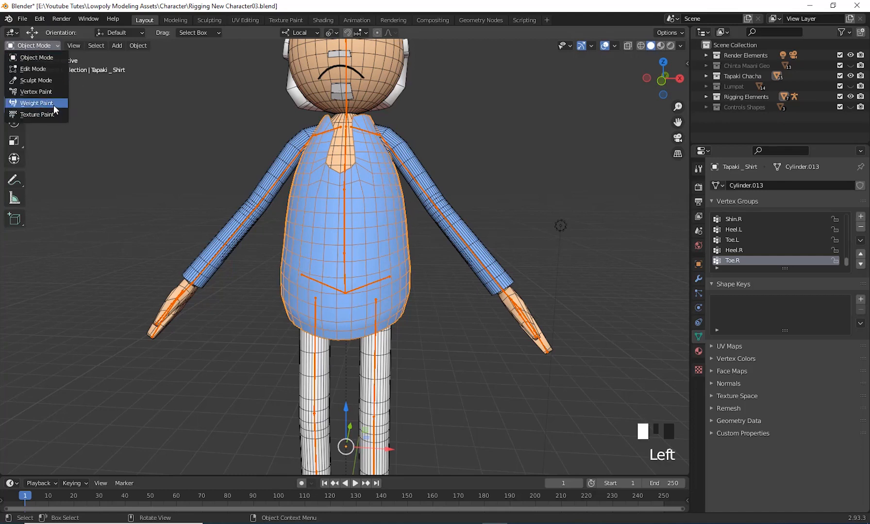
{"action": "left_click", "coordinate": [36, 102]}
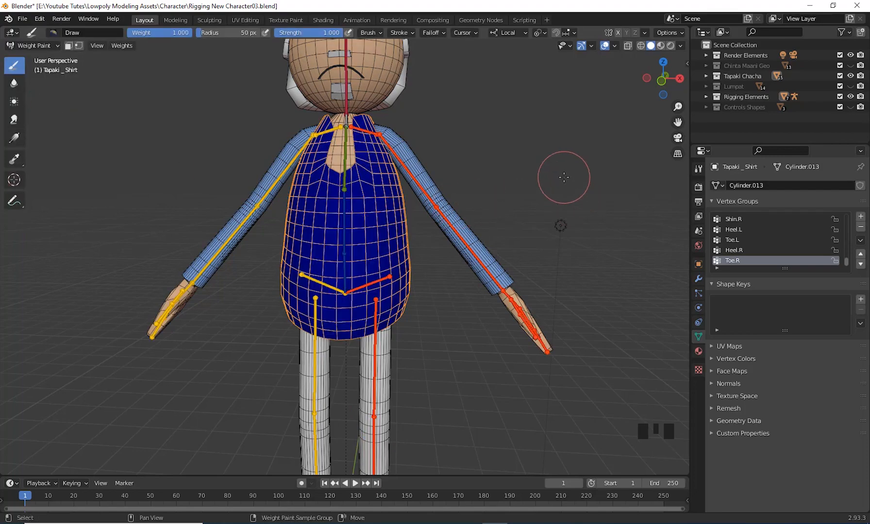
Examine the shirt's weights for the left arm and left clavicle bones by selecting each in turn.
{"action": "middle_click_drag", "start_coordinate": [564, 177], "coordinate": [399, 224], "text": "shift"}
{"action": "scroll", "coordinate": [529, 213], "scroll_direction": "up", "scroll_amount": 3}
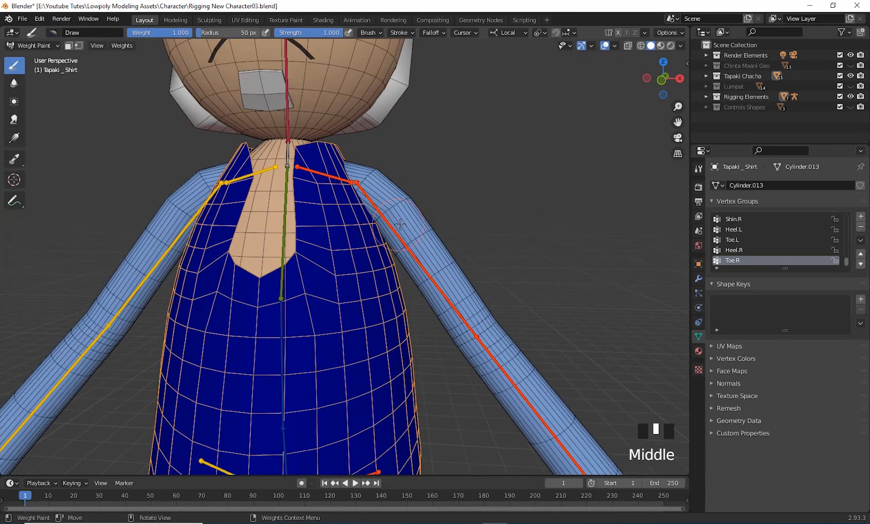
{"action": "scroll", "coordinate": [517, 220], "scroll_direction": "down", "scroll_amount": 2}
{"action": "middle_click_drag", "start_coordinate": [516, 220], "coordinate": [334, 170], "text": "shift"}
{"action": "left_click", "coordinate": [420, 179], "text": "ctrl"}
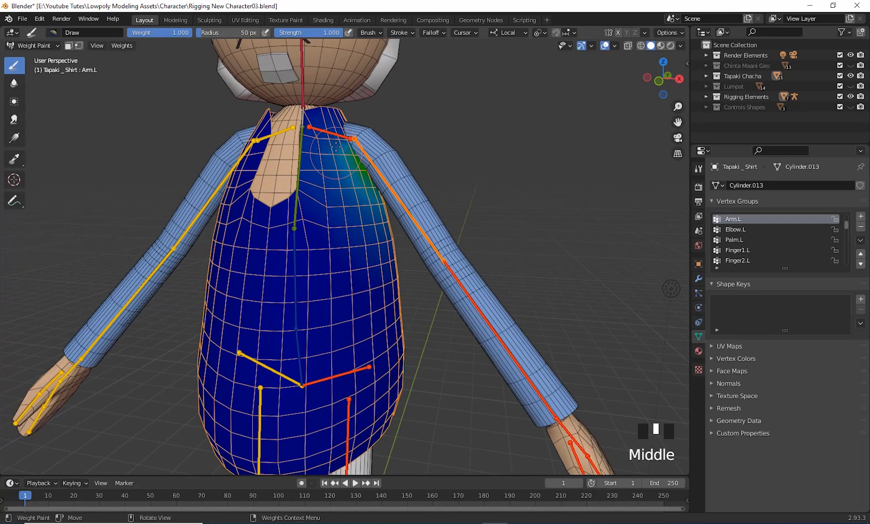
{"action": "left_click", "coordinate": [334, 136], "text": "ctrl"}
{"action": "middle_click_drag", "start_coordinate": [434, 201], "coordinate": [514, 171]}
{"action": "scroll", "coordinate": [509, 179], "scroll_direction": "up", "scroll_amount": 2}
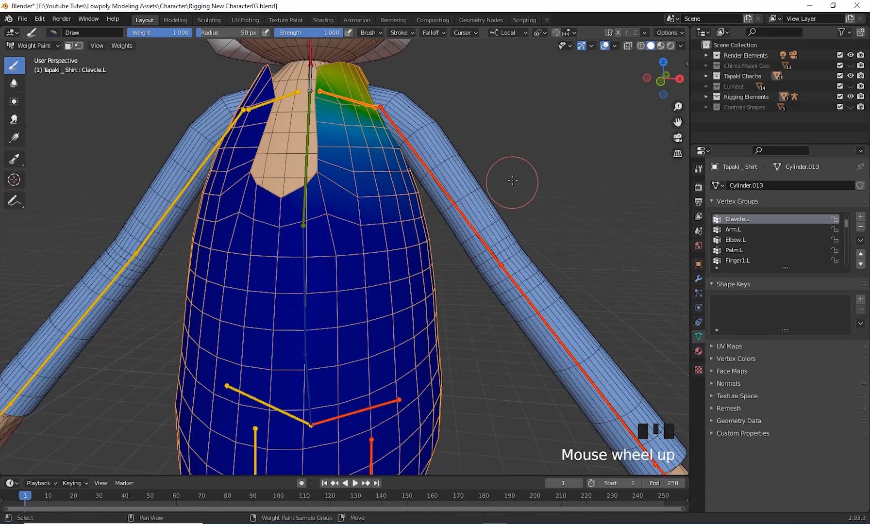
{"action": "middle_click_drag", "start_coordinate": [362, 187], "coordinate": [348, 168], "text": "shift"}
{"action": "middle_click_drag", "start_coordinate": [415, 196], "coordinate": [478, 184]}
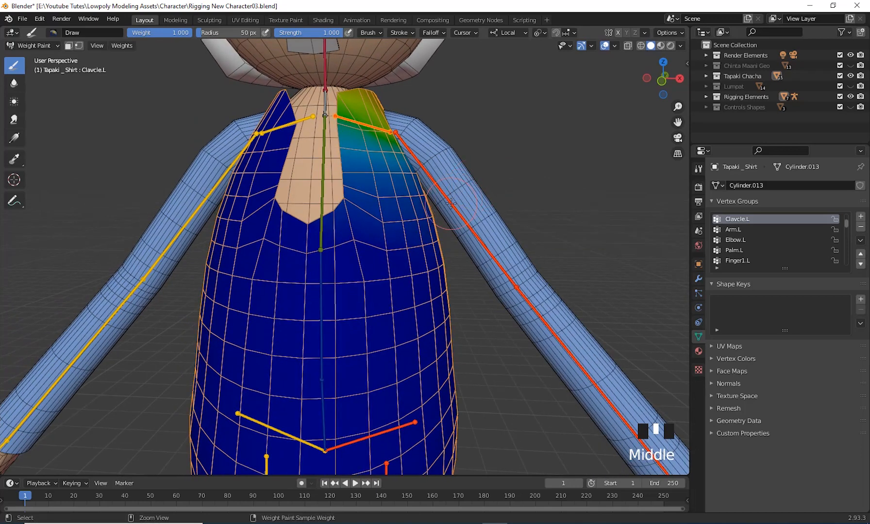
Select the Arm.L bone, set the brush weight to 0 and paint its influence off the shirt's left shoulder area.
{"action": "left_click", "coordinate": [450, 204], "text": "ctrl"}
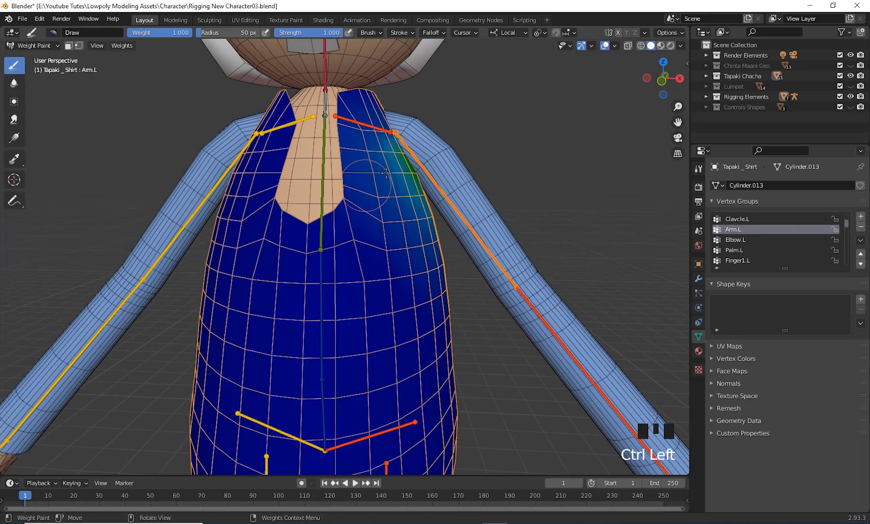
{"action": "mouse_move", "coordinate": [368, 194]}
{"action": "middle_mouse_down"}
{"action": "mouse_move", "coordinate": [348, 217]}
{"action": "mouse_move", "coordinate": [340, 201]}
{"action": "middle_mouse_up"}
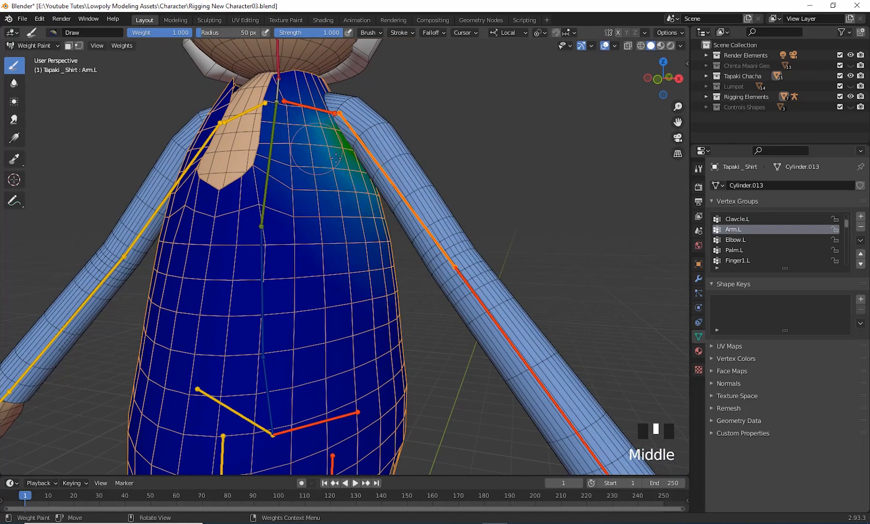
{"action": "scroll", "coordinate": [509, 185], "scroll_direction": "up", "scroll_amount": 2}
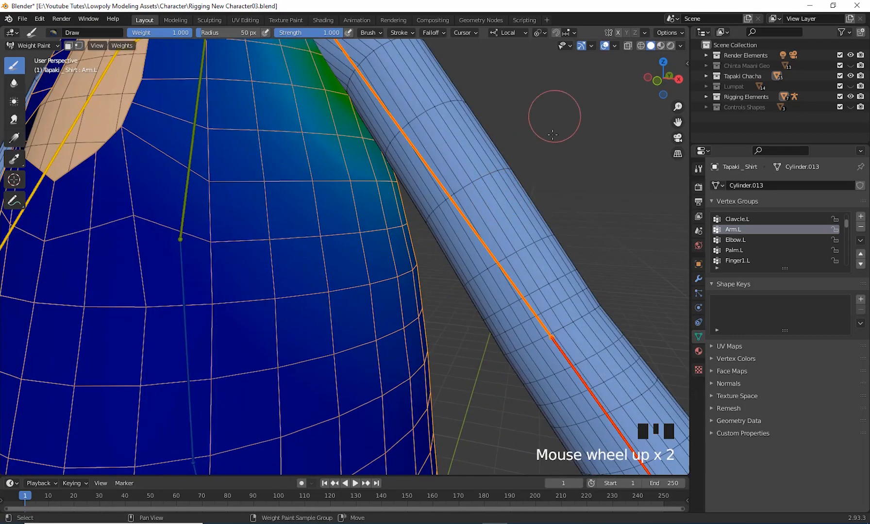
{"action": "middle_click_drag", "start_coordinate": [557, 110], "coordinate": [552, 193], "text": "shift"}
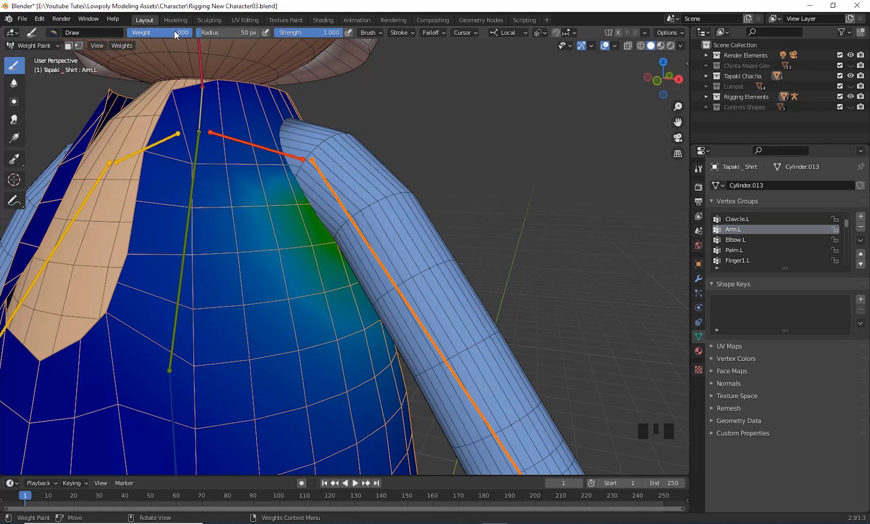
{"action": "left_click_drag", "start_coordinate": [176, 34], "coordinate": [144, 34]}
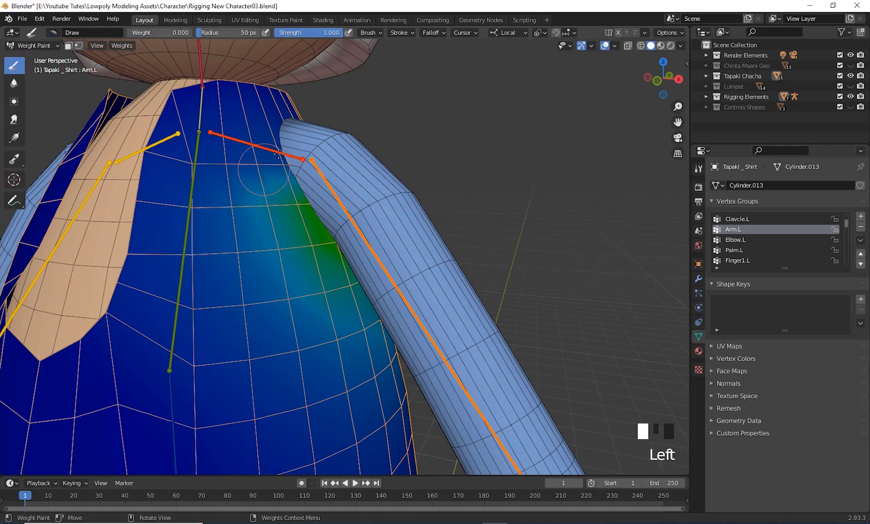
{"action": "mouse_move", "coordinate": [285, 195]}
{"action": "left_mouse_down"}
{"action": "mouse_move", "coordinate": [328, 267]}
{"action": "mouse_move", "coordinate": [248, 126]}
{"action": "left_mouse_up"}
{"action": "left_click_drag", "start_coordinate": [247, 126], "coordinate": [321, 279]}
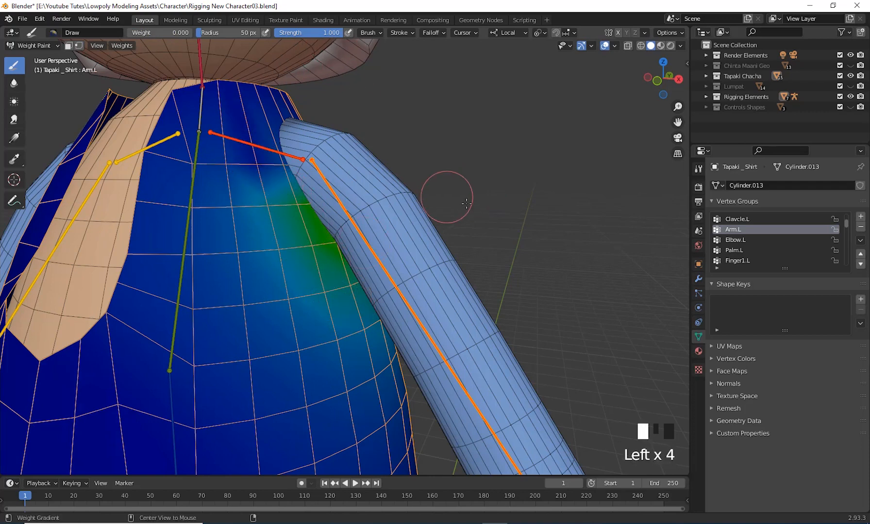
Clear Arm.L's remaining influence from the whole shirt using the linear weight gradient and brush at weight 0.
{"action": "left_click_drag", "start_coordinate": [447, 197], "coordinate": [461, 213], "text": "alt"}
{"action": "left_click_drag", "start_coordinate": [283, 176], "coordinate": [339, 287]}
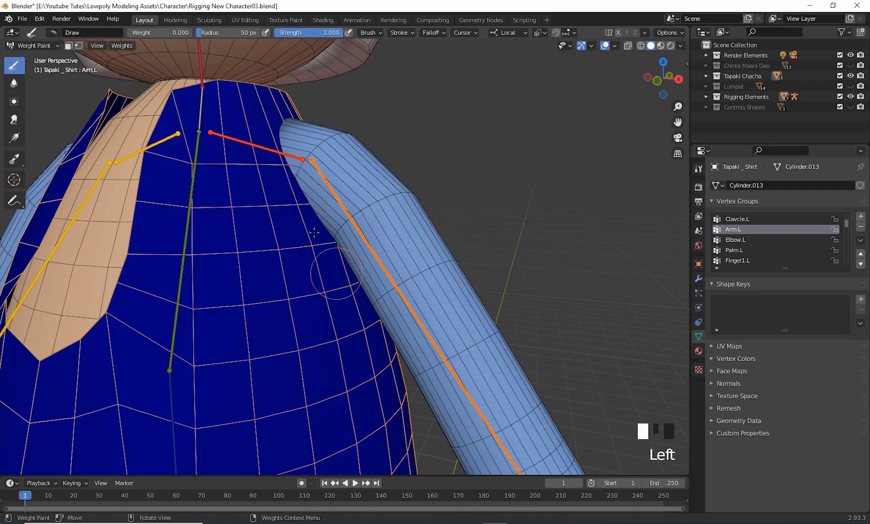
{"action": "left_click_drag", "start_coordinate": [311, 198], "coordinate": [368, 318], "text": "alt"}
{"action": "scroll", "coordinate": [570, 245], "scroll_direction": "down", "scroll_amount": 2}
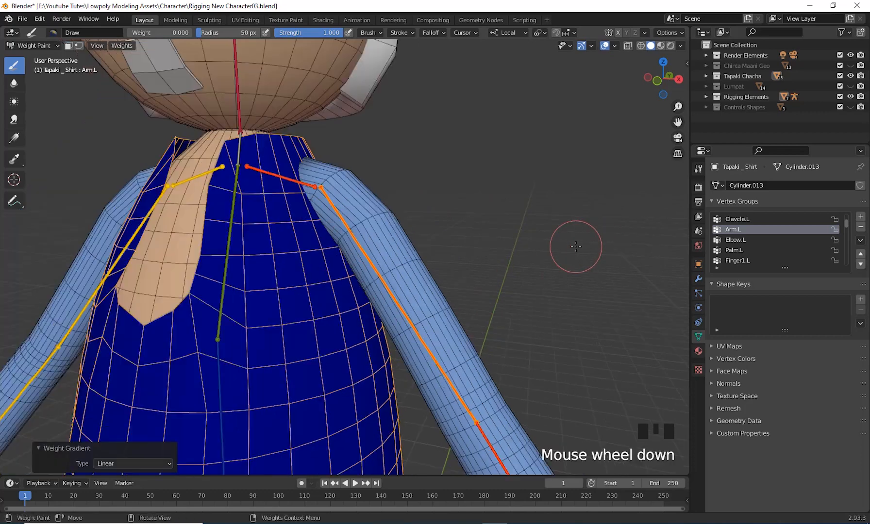
{"action": "left_click", "coordinate": [304, 197], "text": "ctrl"}
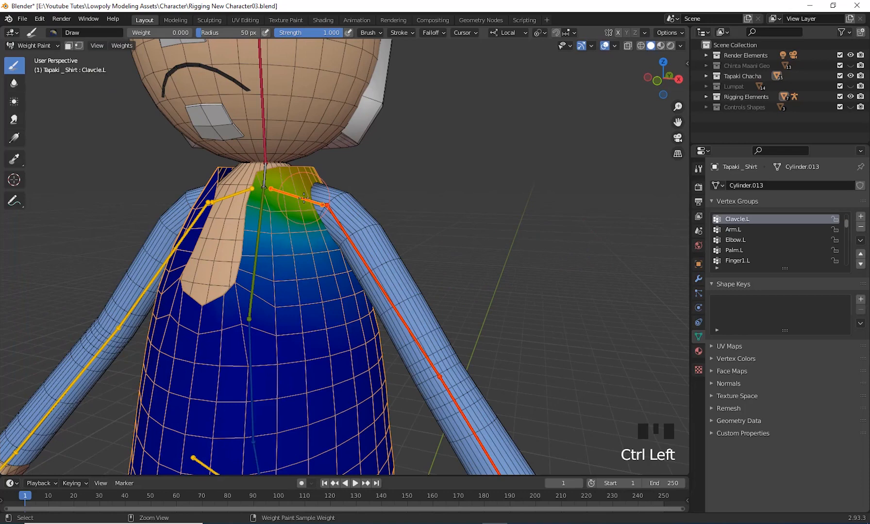
{"action": "left_click", "coordinate": [383, 291], "text": "ctrl"}
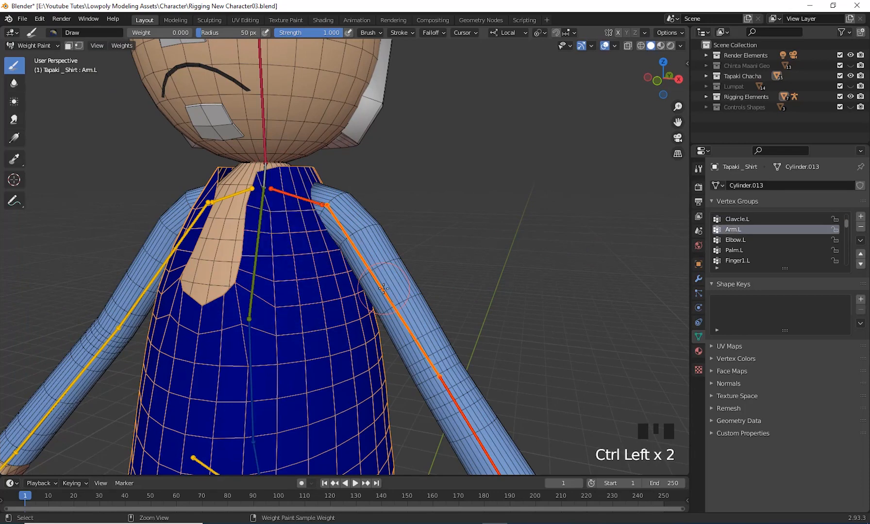
{"action": "left_click_drag", "start_coordinate": [528, 264], "coordinate": [485, 266], "text": "alt"}
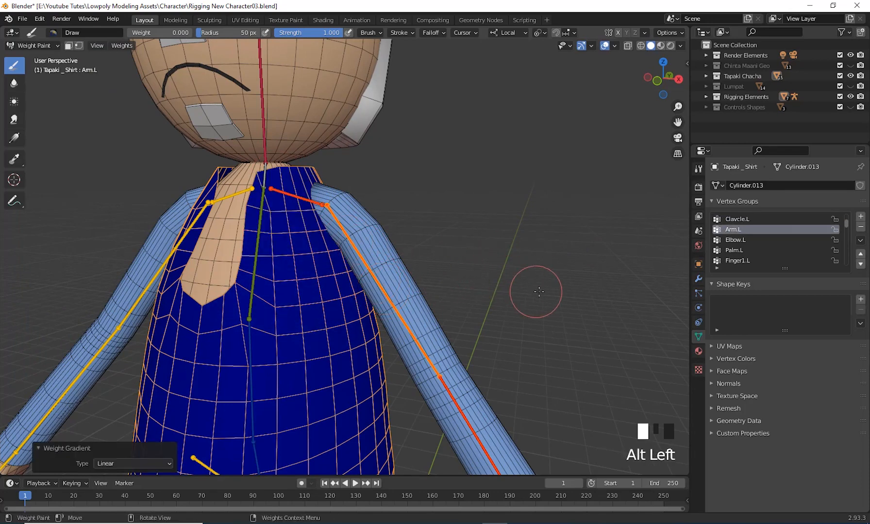
{"action": "mouse_move", "coordinate": [534, 287]}
{"action": "middle_mouse_down"}
{"action": "mouse_move", "coordinate": [419, 293]}
{"action": "mouse_move", "coordinate": [547, 310]}
{"action": "middle_mouse_up"}
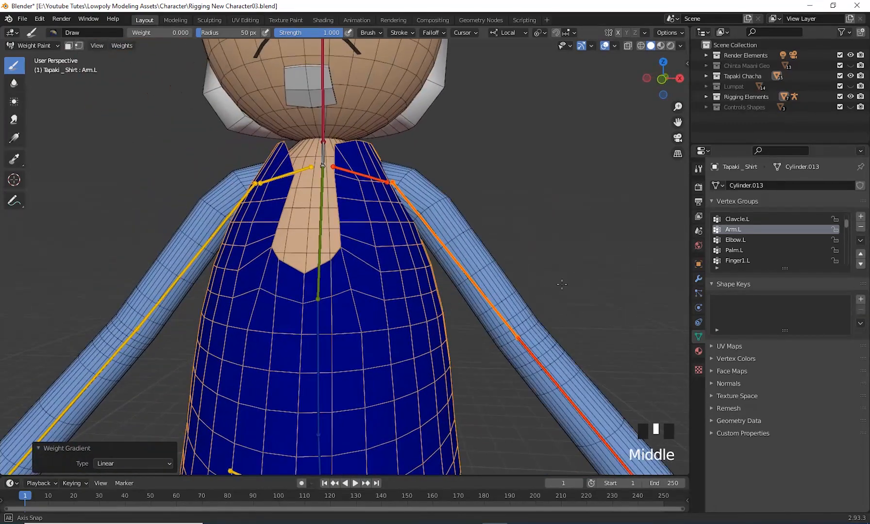
Examine the shirt's weights for the Elbow.L, Chest, Spine2, Spine1 and both pelvis bones by selecting each in turn.
{"action": "left_click", "coordinate": [537, 359], "text": "ctrl"}
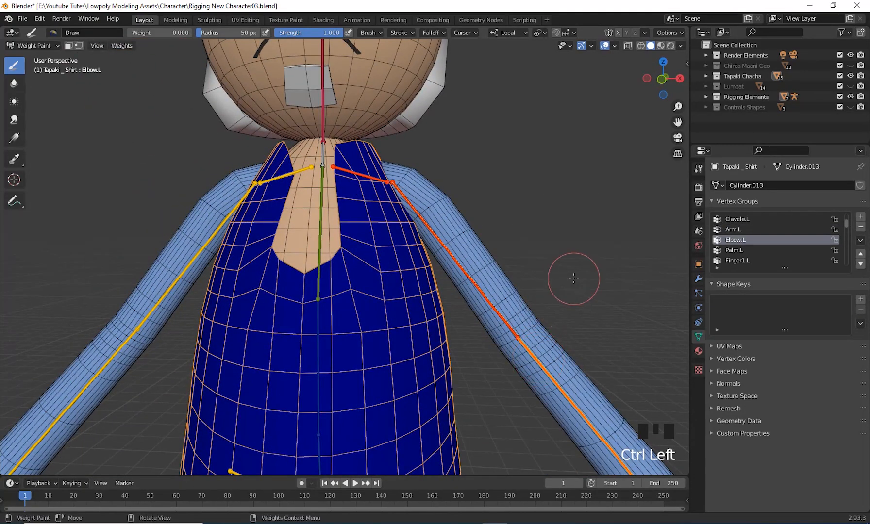
{"action": "middle_click_drag", "start_coordinate": [572, 277], "coordinate": [349, 282], "text": "alt"}
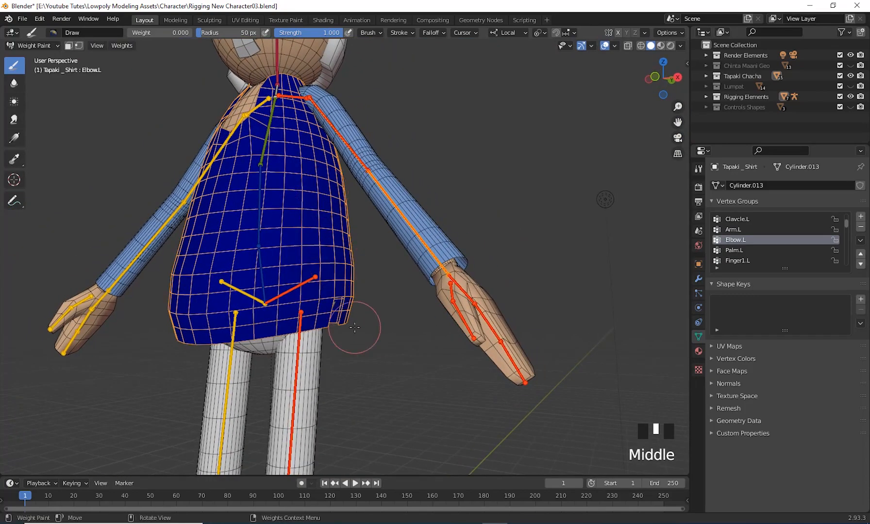
{"action": "middle_click_drag", "start_coordinate": [349, 326], "coordinate": [355, 334]}
{"action": "middle_click_drag", "start_coordinate": [435, 332], "coordinate": [409, 260]}
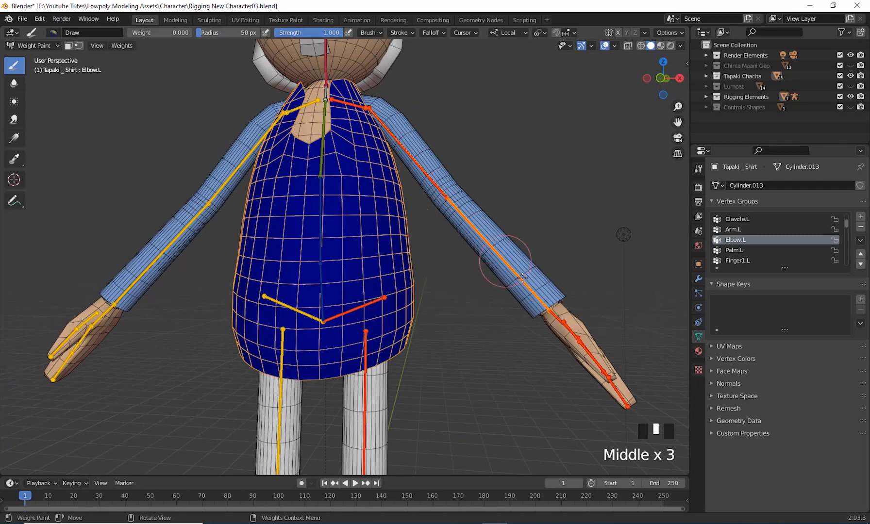
{"action": "middle_click_drag", "start_coordinate": [508, 328], "coordinate": [475, 328]}
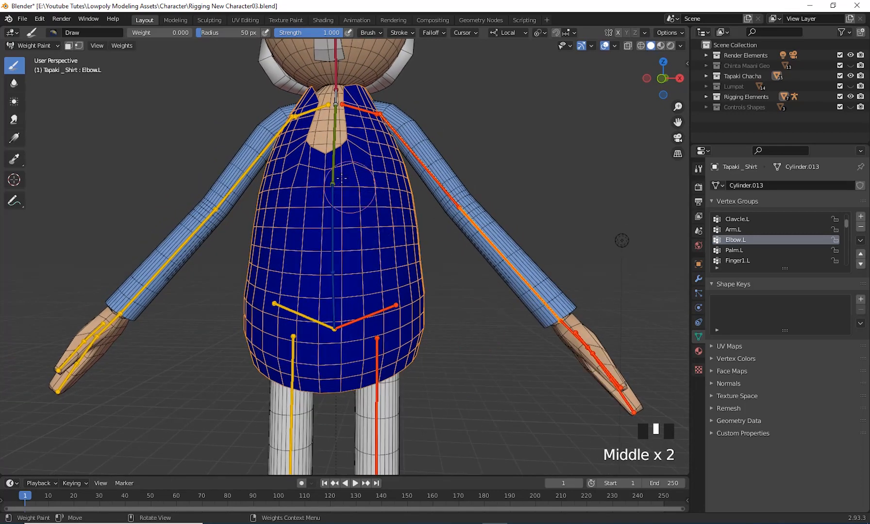
{"action": "left_click", "coordinate": [333, 168], "text": "ctrl"}
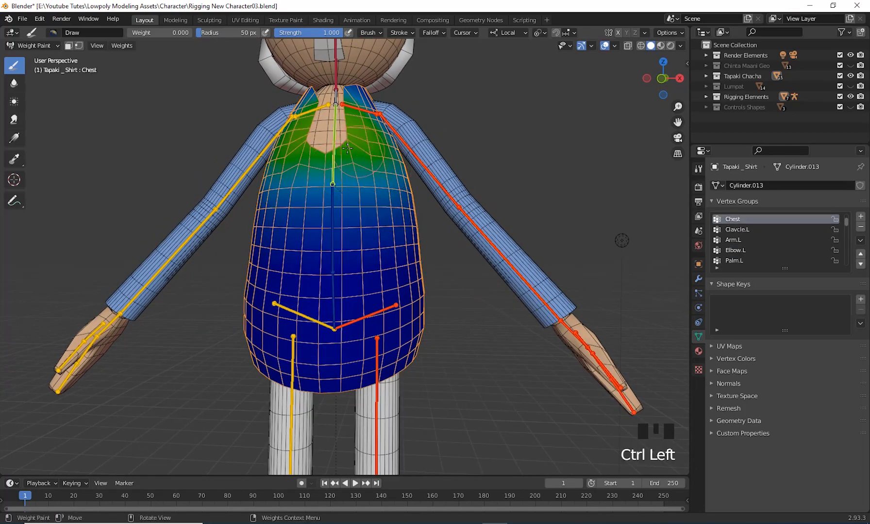
{"action": "left_click", "coordinate": [334, 223], "text": "ctrl"}
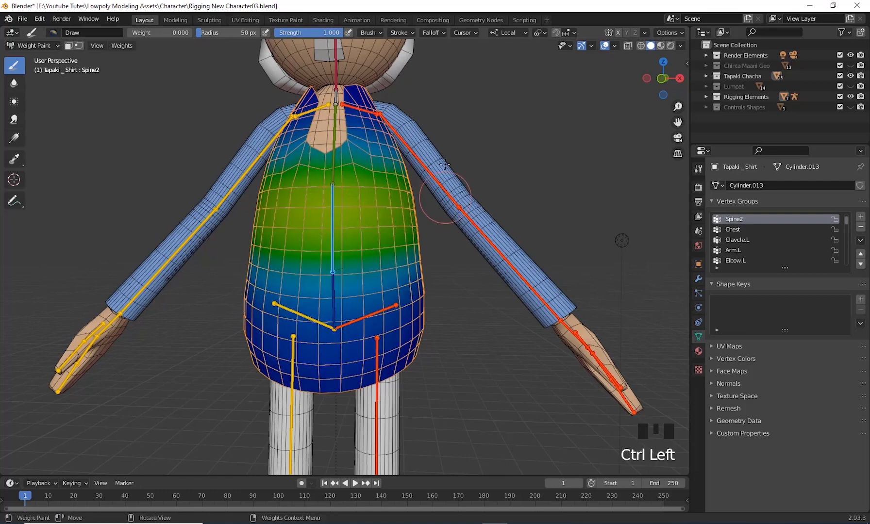
{"action": "left_click", "coordinate": [334, 282], "text": "ctrl"}
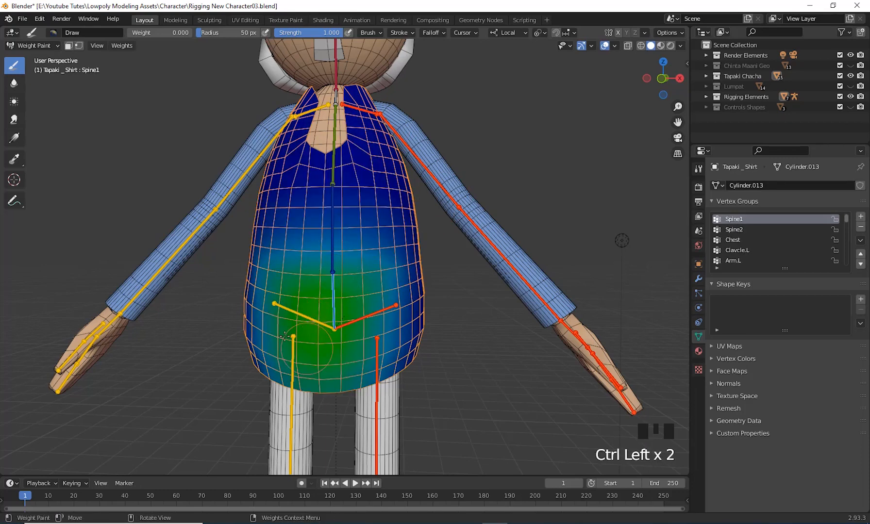
{"action": "left_click", "coordinate": [374, 313], "text": "ctrl"}
{"action": "left_click", "coordinate": [310, 318], "text": "ctrl"}
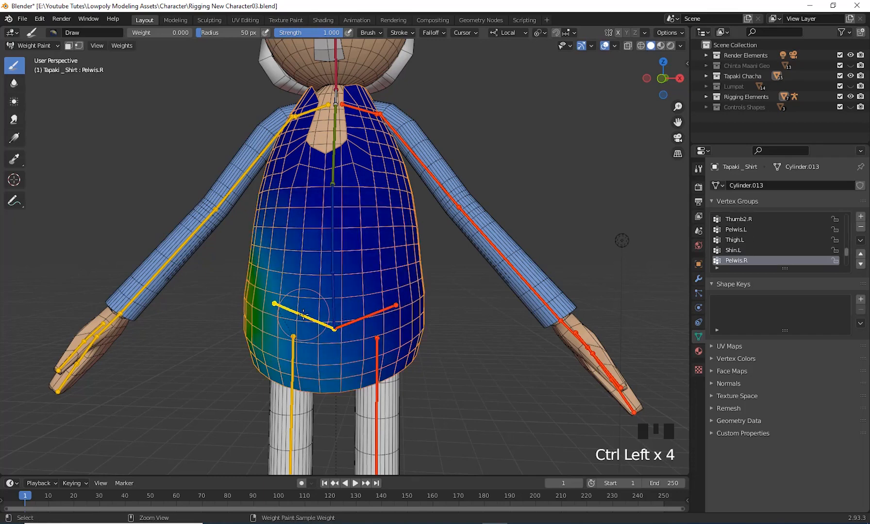
Select the Thigh.R bone, set the brush weight to 0.148 and dab it over the shirt's lower back just above the hem.
{"action": "left_click", "coordinate": [294, 354], "text": "ctrl"}
{"action": "scroll", "coordinate": [451, 379], "scroll_direction": "down", "scroll_amount": 2}
{"action": "middle_click_drag", "start_coordinate": [451, 379], "coordinate": [540, 367]}
{"action": "scroll", "coordinate": [540, 368], "scroll_direction": "up", "scroll_amount": 3}
{"action": "mouse_move", "coordinate": [427, 427]}
{"action": "middle_mouse_down", "text": "shift"}
{"action": "mouse_move", "coordinate": [423, 406]}
{"action": "mouse_move", "coordinate": [304, 313]}
{"action": "middle_mouse_up", "text": "shift"}
{"action": "mouse_move", "coordinate": [262, 323]}
{"action": "middle_mouse_down"}
{"action": "mouse_move", "coordinate": [252, 330]}
{"action": "mouse_move", "coordinate": [297, 336]}
{"action": "middle_mouse_up"}
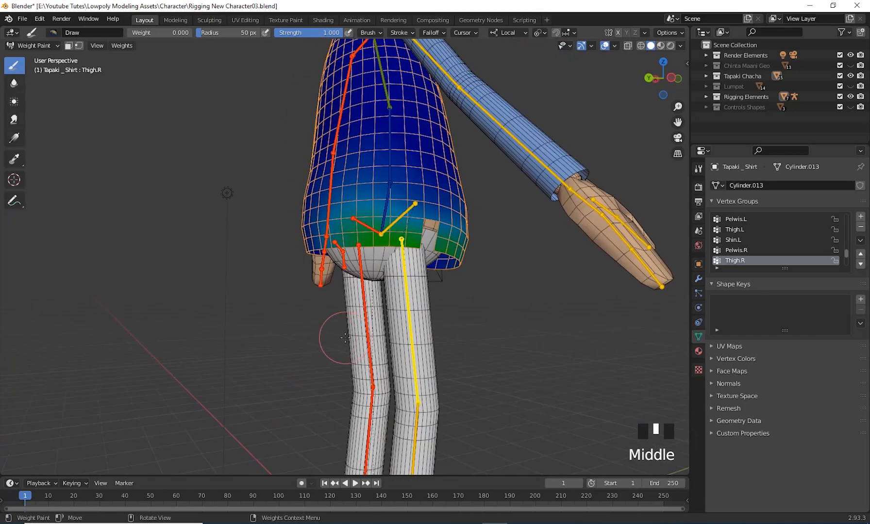
{"action": "scroll", "coordinate": [362, 333], "scroll_direction": "up", "scroll_amount": 1}
{"action": "mouse_move", "coordinate": [375, 326]}
{"action": "middle_mouse_down", "text": "shift"}
{"action": "mouse_move", "coordinate": [349, 376]}
{"action": "mouse_move", "coordinate": [278, 297]}
{"action": "middle_mouse_up", "text": "shift"}
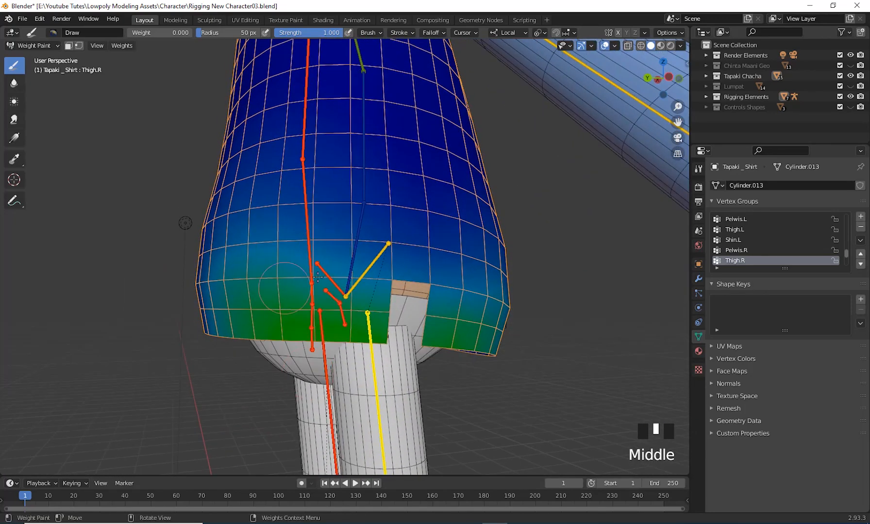
{"action": "left_click", "coordinate": [141, 34]}
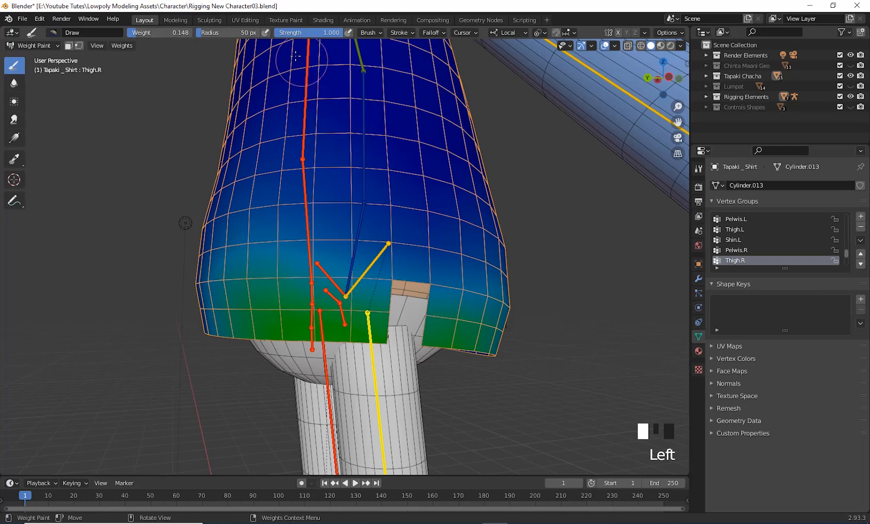
{"action": "left_click", "coordinate": [229, 292]}
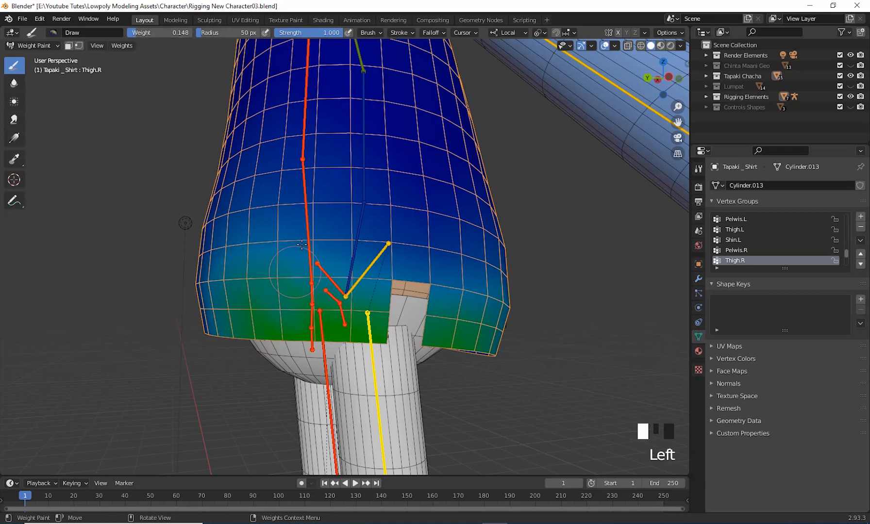
{"action": "left_click", "coordinate": [234, 280]}
{"action": "left_click", "coordinate": [363, 298]}
{"action": "left_click", "coordinate": [364, 297]}
{"action": "left_click", "coordinate": [254, 260]}
{"action": "left_click", "coordinate": [282, 254]}
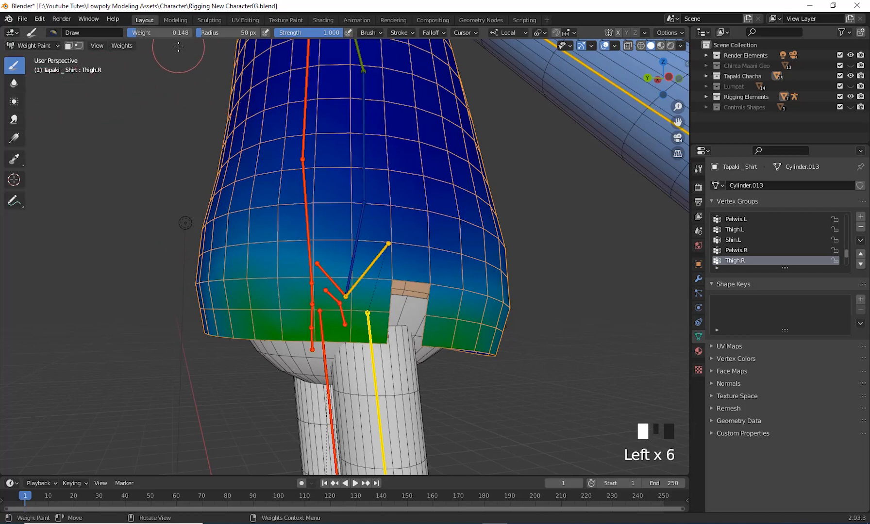
Set the brush weight to 0 and paint Thigh.R's influence off the shirt's back above the hem.
{"action": "left_click_drag", "start_coordinate": [155, 32], "coordinate": [131, 32]}
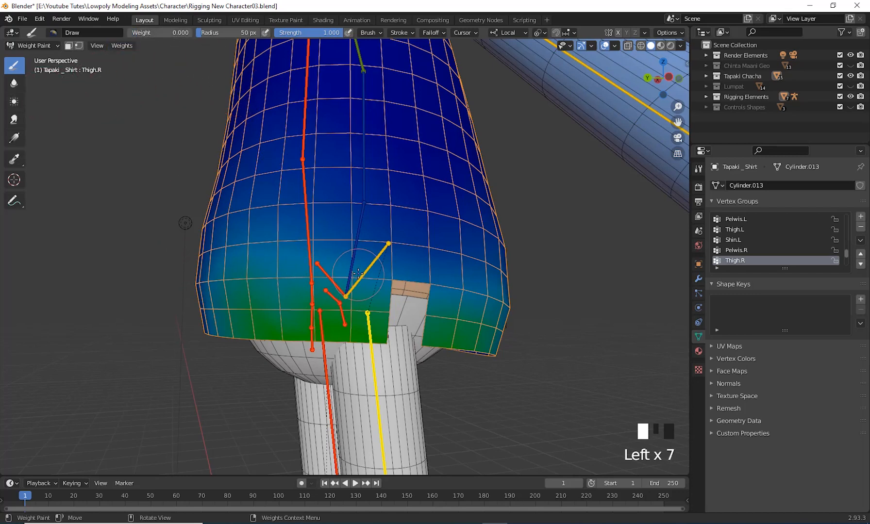
{"action": "left_click", "coordinate": [339, 272]}
{"action": "mouse_move", "coordinate": [215, 279]}
{"action": "left_mouse_down"}
{"action": "mouse_move", "coordinate": [316, 276]}
{"action": "mouse_move", "coordinate": [186, 274]}
{"action": "mouse_move", "coordinate": [342, 277]}
{"action": "left_mouse_up"}
{"action": "left_click_drag", "start_coordinate": [346, 277], "coordinate": [214, 276]}
{"action": "mouse_move", "coordinate": [208, 274]}
{"action": "left_mouse_down"}
{"action": "mouse_move", "coordinate": [195, 274]}
{"action": "mouse_move", "coordinate": [291, 265]}
{"action": "mouse_move", "coordinate": [228, 271]}
{"action": "mouse_move", "coordinate": [252, 262]}
{"action": "mouse_move", "coordinate": [309, 278]}
{"action": "mouse_move", "coordinate": [368, 249]}
{"action": "mouse_move", "coordinate": [364, 189]}
{"action": "mouse_move", "coordinate": [274, 213]}
{"action": "mouse_move", "coordinate": [208, 291]}
{"action": "mouse_move", "coordinate": [242, 189]}
{"action": "mouse_move", "coordinate": [308, 170]}
{"action": "mouse_move", "coordinate": [254, 203]}
{"action": "mouse_move", "coordinate": [391, 186]}
{"action": "mouse_move", "coordinate": [267, 187]}
{"action": "left_mouse_up"}
{"action": "left_click", "coordinate": [531, 228]}
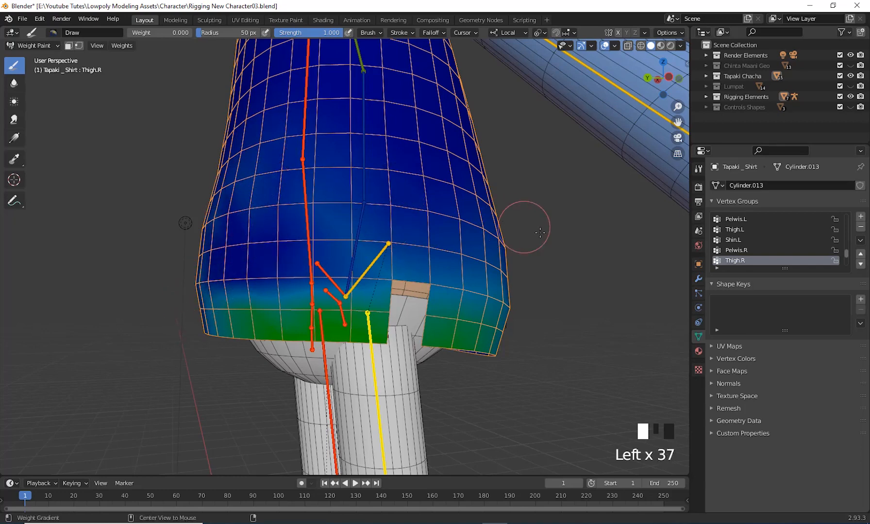
{"action": "left_click_drag", "start_coordinate": [541, 234], "coordinate": [569, 234], "text": "alt"}
{"action": "key", "text": "ctrl+z"}
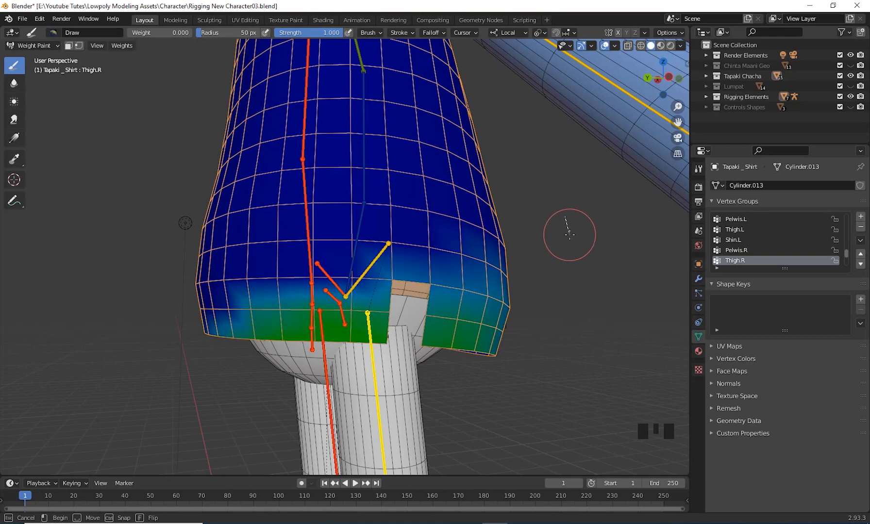
{"action": "key", "text": "shift"}
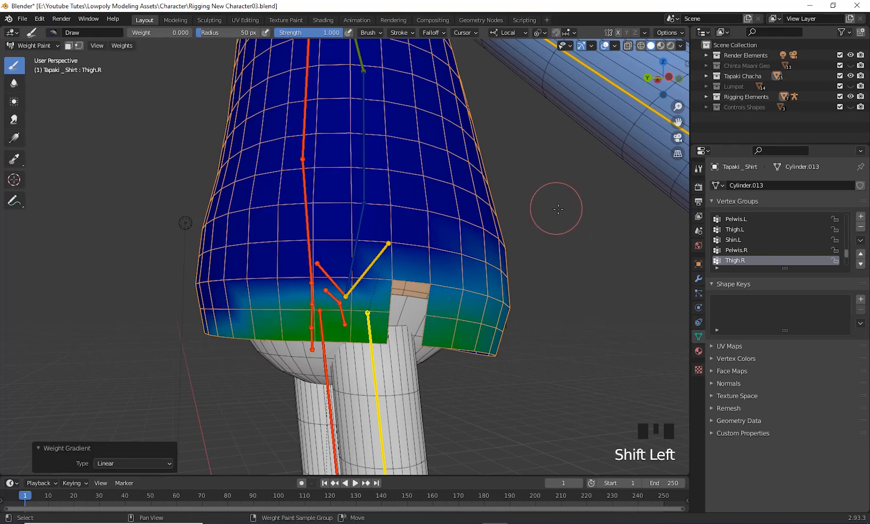
Paint Thigh.R's influence off the character's left half of the shirt's back hem with weight 0.
{"action": "mouse_move", "coordinate": [545, 185]}
{"action": "middle_mouse_down", "text": "alt"}
{"action": "mouse_move", "coordinate": [553, 194]}
{"action": "mouse_move", "coordinate": [550, 238]}
{"action": "mouse_move", "coordinate": [556, 168]}
{"action": "mouse_move", "coordinate": [558, 182]}
{"action": "middle_mouse_up", "text": "alt"}
{"action": "middle_click_drag", "start_coordinate": [437, 282], "coordinate": [505, 248]}
{"action": "scroll", "coordinate": [505, 287], "scroll_direction": "up", "scroll_amount": 2}
{"action": "left_click_drag", "start_coordinate": [379, 270], "coordinate": [400, 284]}
{"action": "left_click_drag", "start_coordinate": [276, 329], "coordinate": [303, 345]}
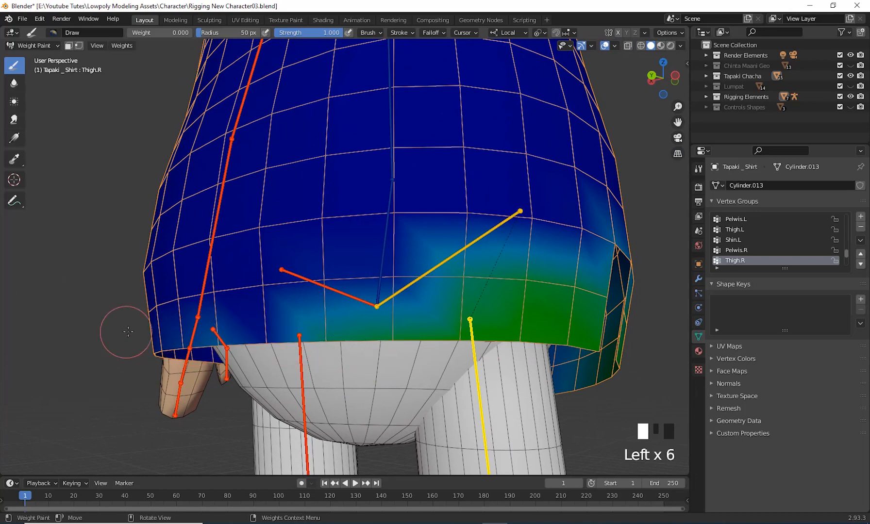
Enlarge the brush radius to 88 px and paint Thigh.R's weight down along the shirt's back hem towards the right hip.
{"action": "middle_click_drag", "start_coordinate": [59, 360], "coordinate": [289, 261]}
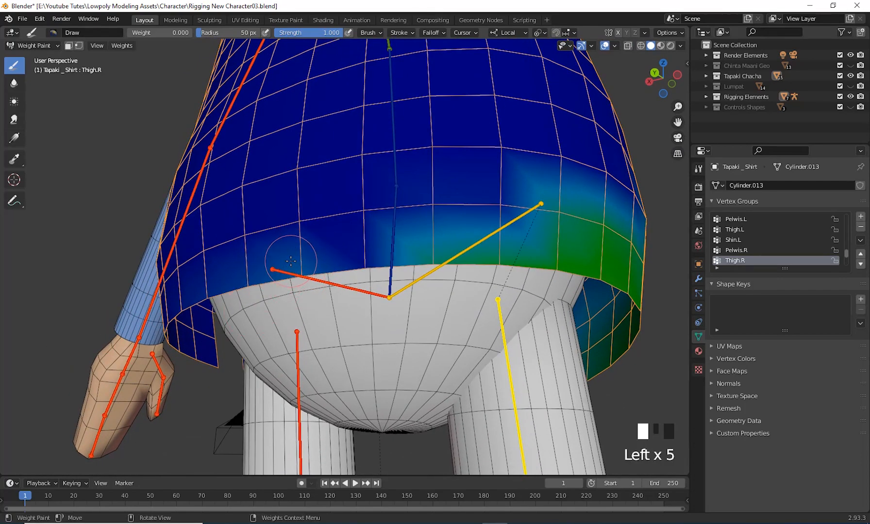
{"action": "key", "text": "f"}
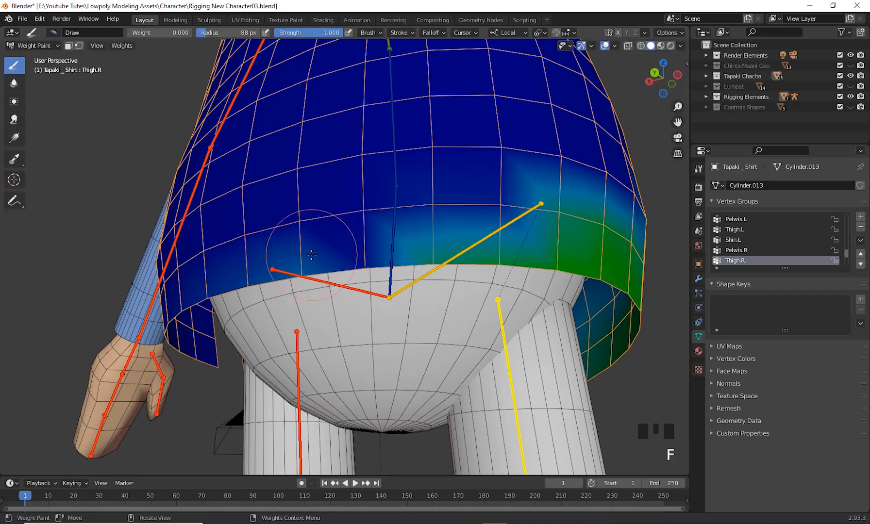
{"action": "left_click_drag", "start_coordinate": [291, 308], "coordinate": [303, 294]}
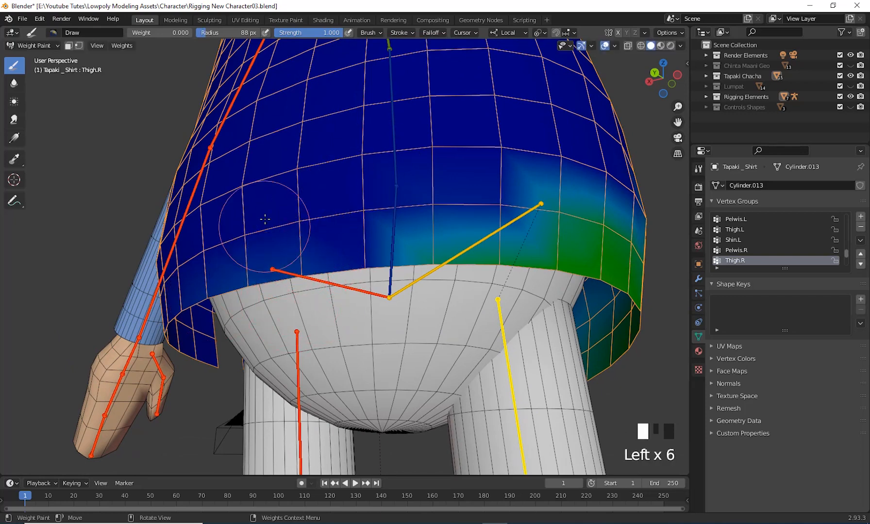
{"action": "left_click_drag", "start_coordinate": [442, 230], "coordinate": [442, 297]}
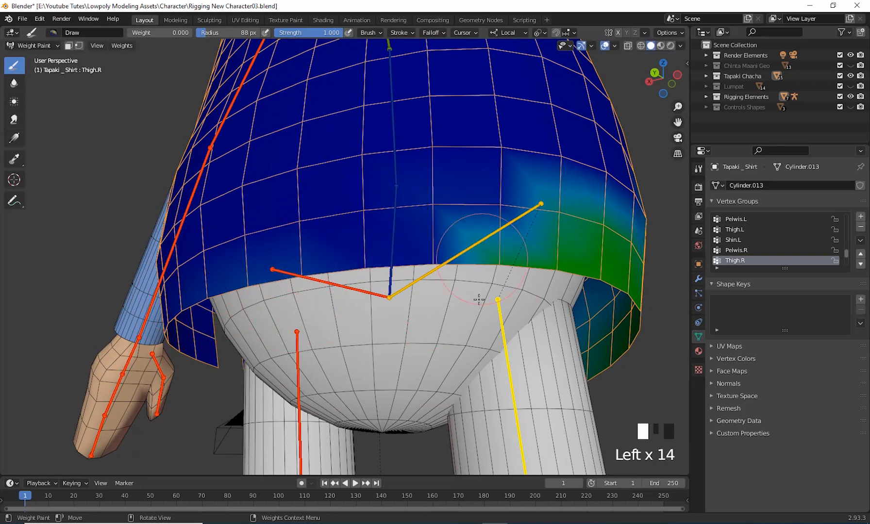
{"action": "mouse_move", "coordinate": [529, 228]}
{"action": "left_mouse_down"}
{"action": "mouse_move", "coordinate": [558, 189]}
{"action": "mouse_move", "coordinate": [572, 252]}
{"action": "left_mouse_up"}
Paint away Thigh.R's excess influence around the shirt's right hip and above the side slit with weight 0.
{"action": "scroll", "coordinate": [578, 292], "scroll_direction": "down", "scroll_amount": 3}
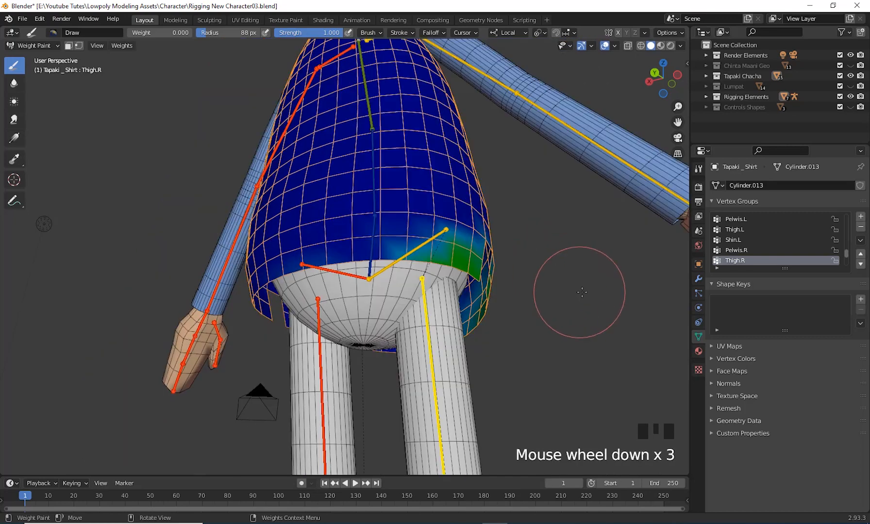
{"action": "mouse_move", "coordinate": [579, 292]}
{"action": "middle_mouse_down"}
{"action": "mouse_move", "coordinate": [542, 296]}
{"action": "mouse_move", "coordinate": [505, 272]}
{"action": "middle_mouse_up"}
{"action": "scroll", "coordinate": [435, 180], "scroll_direction": "up", "scroll_amount": 2}
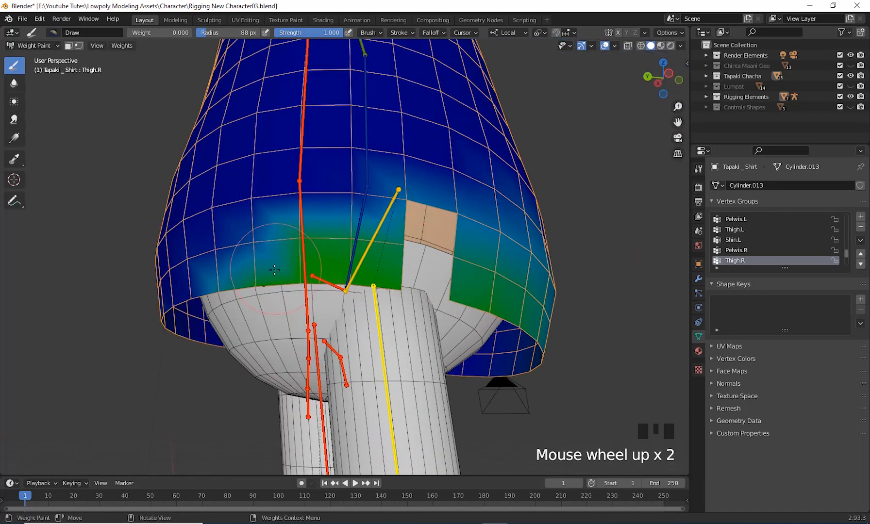
{"action": "left_click", "coordinate": [274, 270]}
{"action": "left_click_drag", "start_coordinate": [274, 270], "coordinate": [236, 326]}
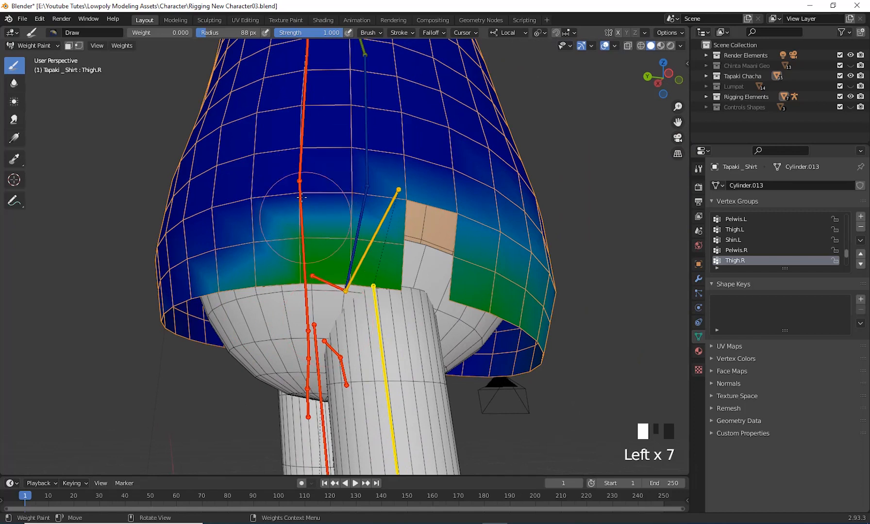
{"action": "left_click_drag", "start_coordinate": [378, 156], "coordinate": [427, 189]}
{"action": "left_click_drag", "start_coordinate": [436, 194], "coordinate": [490, 208]}
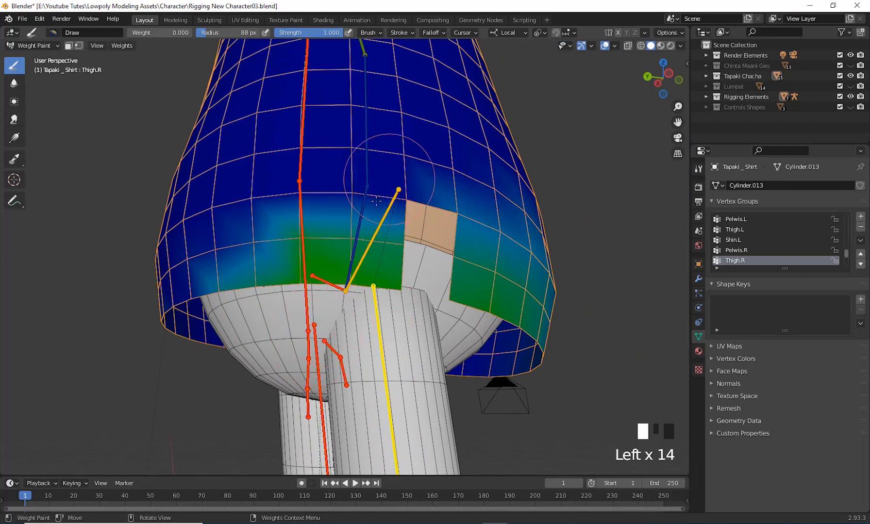
{"action": "left_click_drag", "start_coordinate": [376, 201], "coordinate": [344, 218]}
{"action": "left_click_drag", "start_coordinate": [339, 221], "coordinate": [309, 236]}
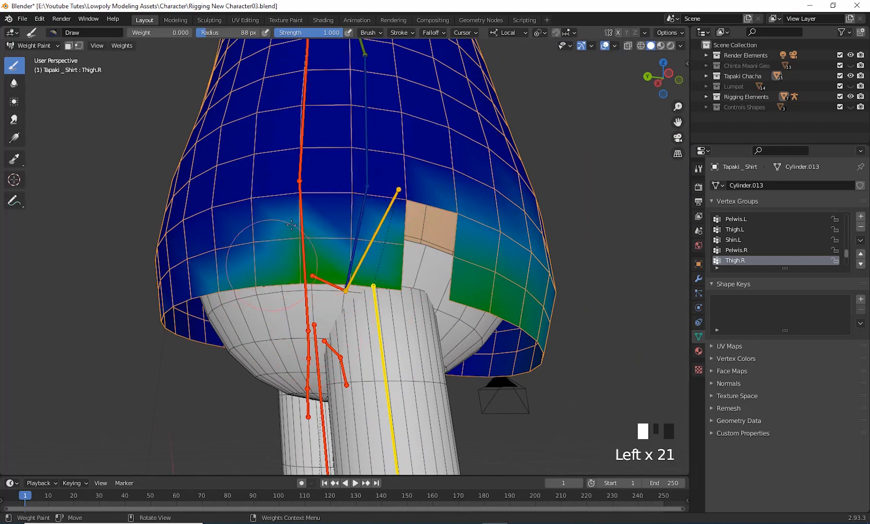
Smooth Thigh.R's weights along the shirt's back hem with the Blur brush.
{"action": "left_click", "coordinate": [14, 83]}
{"action": "left_click", "coordinate": [220, 308]}
{"action": "left_click", "coordinate": [255, 255]}
{"action": "left_click", "coordinate": [275, 331]}
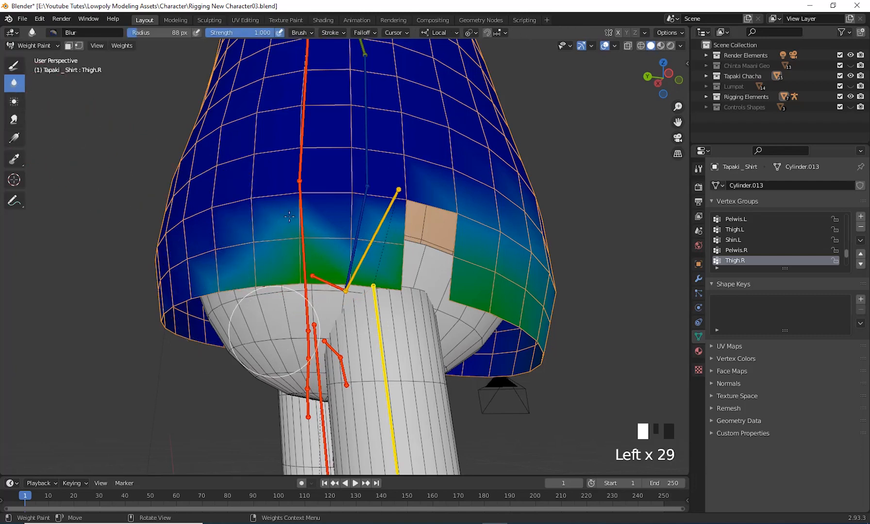
{"action": "left_click", "coordinate": [219, 340]}
{"action": "left_click", "coordinate": [170, 382]}
{"action": "left_click", "coordinate": [189, 325]}
{"action": "left_click", "coordinate": [344, 297]}
{"action": "left_click", "coordinate": [393, 224]}
{"action": "left_click", "coordinate": [400, 296]}
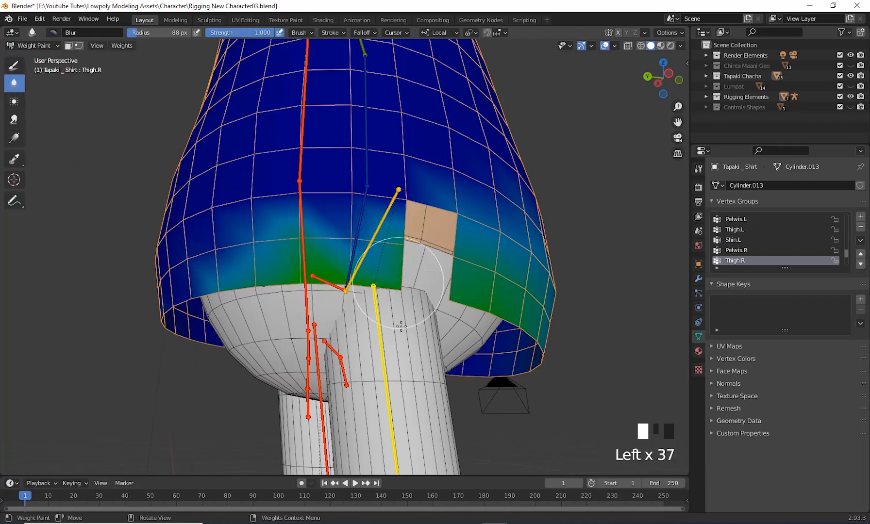
Blur Thigh.R's weights around the right side slit and along the adjoining front hem.
{"action": "scroll", "coordinate": [454, 199], "scroll_direction": "down", "scroll_amount": 2}
{"action": "left_click", "coordinate": [408, 216]}
{"action": "left_click", "coordinate": [493, 338]}
{"action": "left_click", "coordinate": [481, 345]}
{"action": "left_click", "coordinate": [491, 364]}
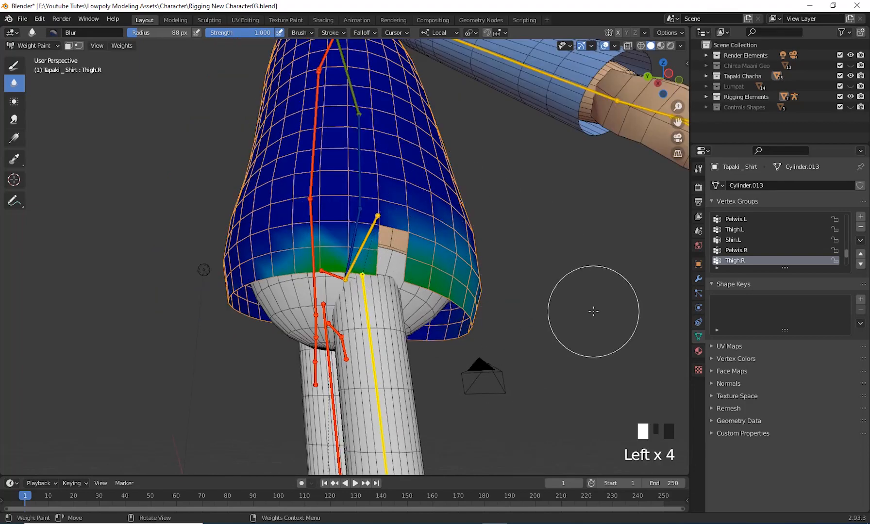
Set the Draw brush radius to 111 px and paint Thigh.R's influence off the shirt's lower front near the left thigh with weight 0.
{"action": "mouse_move", "coordinate": [590, 301]}
{"action": "middle_mouse_down"}
{"action": "mouse_move", "coordinate": [568, 305]}
{"action": "mouse_move", "coordinate": [359, 272]}
{"action": "mouse_move", "coordinate": [332, 236]}
{"action": "middle_mouse_up"}
{"action": "scroll", "coordinate": [350, 266], "scroll_direction": "up", "scroll_amount": 2}
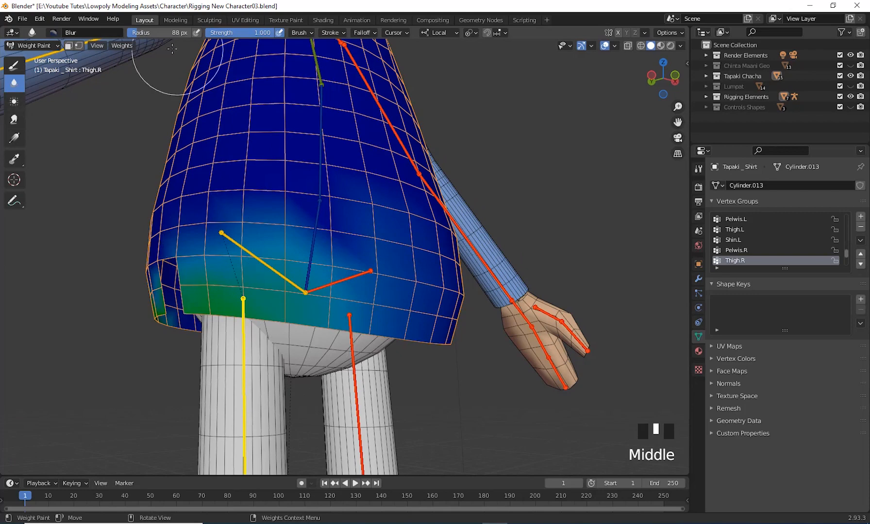
{"action": "left_click", "coordinate": [14, 65]}
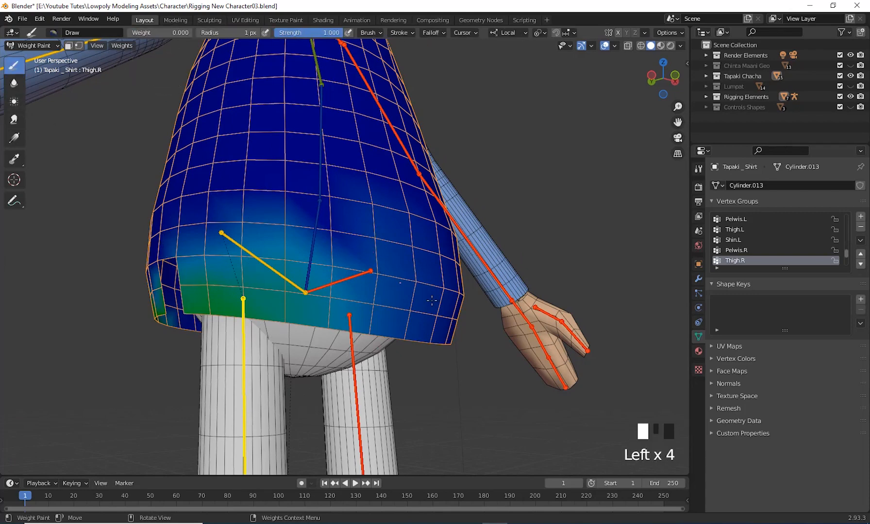
{"action": "middle_click_drag", "start_coordinate": [431, 301], "coordinate": [352, 255]}
{"action": "scroll", "coordinate": [352, 255], "scroll_direction": "down", "scroll_amount": 5}
{"action": "scroll", "coordinate": [353, 272], "scroll_direction": "up", "scroll_amount": 3}
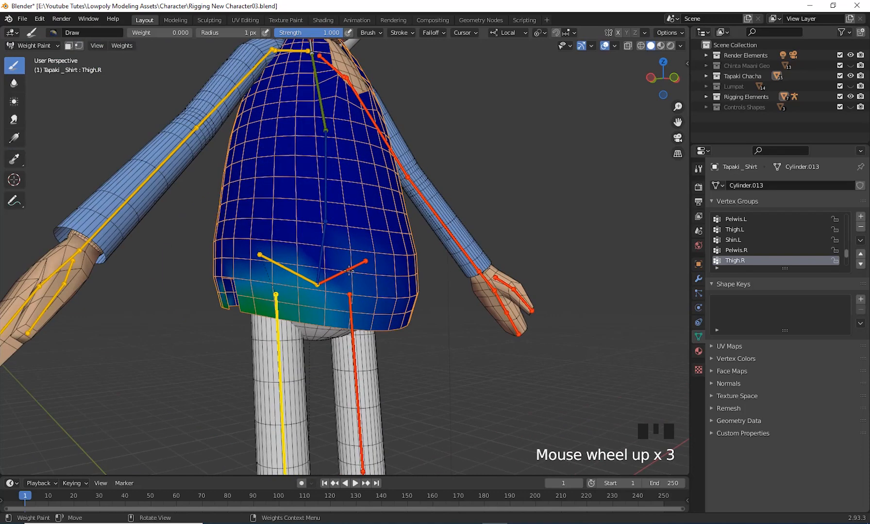
{"action": "key", "text": "f"}
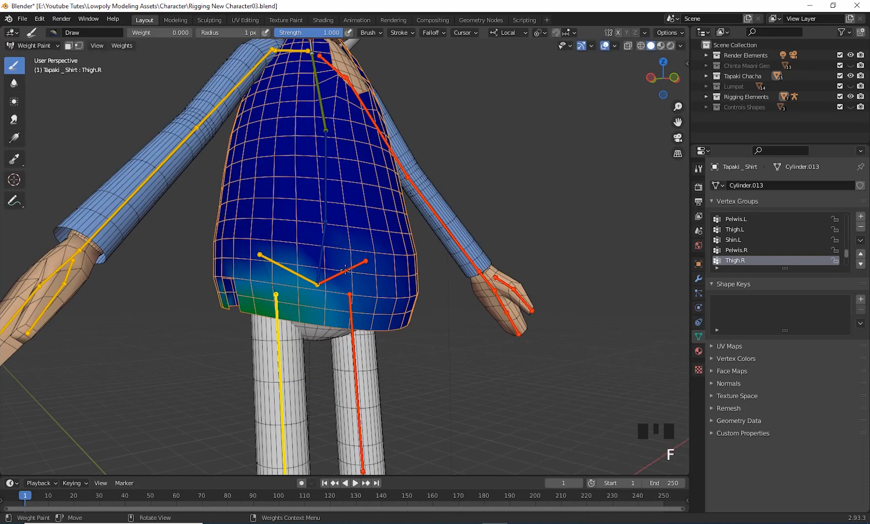
{"action": "key", "text": "f"}
{"action": "left_click", "coordinate": [398, 281]}
{"action": "middle_click_drag", "start_coordinate": [436, 364], "coordinate": [431, 356]}
{"action": "scroll", "coordinate": [433, 364], "scroll_direction": "up", "scroll_amount": 1}
{"action": "left_click_drag", "start_coordinate": [357, 358], "coordinate": [338, 203]}
{"action": "mouse_move", "coordinate": [338, 301]}
{"action": "left_mouse_down"}
{"action": "mouse_move", "coordinate": [338, 187]}
{"action": "mouse_move", "coordinate": [329, 204]}
{"action": "left_mouse_up"}
{"action": "left_click_drag", "start_coordinate": [331, 310], "coordinate": [334, 177]}
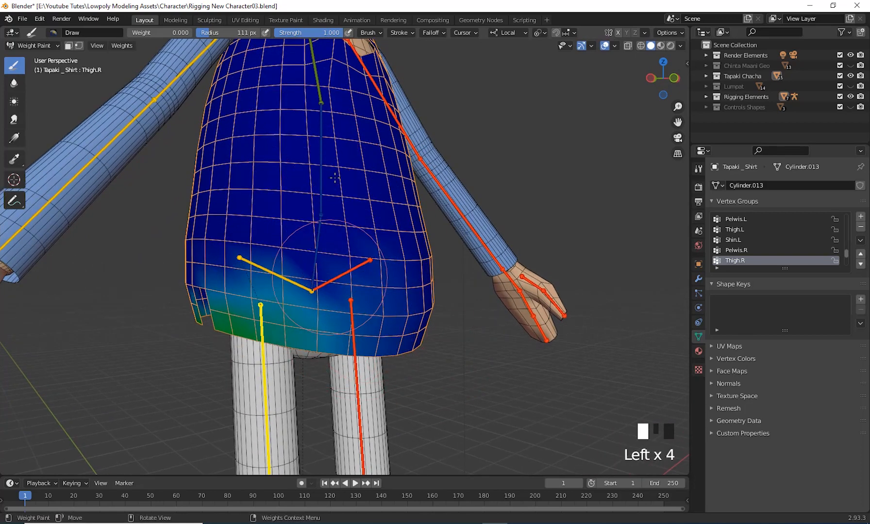
Paint away Thigh.R's influence across the shirt's lower front between both thighs with weight 0.
{"action": "left_click_drag", "start_coordinate": [347, 340], "coordinate": [346, 252]}
{"action": "left_click_drag", "start_coordinate": [304, 364], "coordinate": [272, 272]}
{"action": "mouse_move", "coordinate": [252, 310]}
{"action": "left_mouse_down"}
{"action": "mouse_move", "coordinate": [246, 283]}
{"action": "mouse_move", "coordinate": [316, 295]}
{"action": "left_mouse_up"}
{"action": "mouse_move", "coordinate": [310, 294]}
{"action": "left_mouse_down"}
{"action": "mouse_move", "coordinate": [206, 284]}
{"action": "mouse_move", "coordinate": [262, 291]}
{"action": "left_mouse_up"}
{"action": "left_click_drag", "start_coordinate": [310, 296], "coordinate": [370, 299]}
Reduce Thigh.R's influence on the front above the hem and towards the left hip with weight 0.
{"action": "scroll", "coordinate": [374, 307], "scroll_direction": "up", "scroll_amount": 3}
{"action": "middle_click_drag", "start_coordinate": [374, 307], "coordinate": [381, 272]}
{"action": "left_click_drag", "start_coordinate": [356, 167], "coordinate": [427, 209]}
{"action": "mouse_move", "coordinate": [454, 226]}
{"action": "left_mouse_down"}
{"action": "mouse_move", "coordinate": [393, 194]}
{"action": "mouse_move", "coordinate": [379, 165]}
{"action": "left_mouse_up"}
{"action": "left_click_drag", "start_coordinate": [377, 105], "coordinate": [402, 116]}
{"action": "mouse_move", "coordinate": [410, 84]}
{"action": "left_mouse_down"}
{"action": "mouse_move", "coordinate": [415, 100]}
{"action": "mouse_move", "coordinate": [383, 131]}
{"action": "left_mouse_up"}
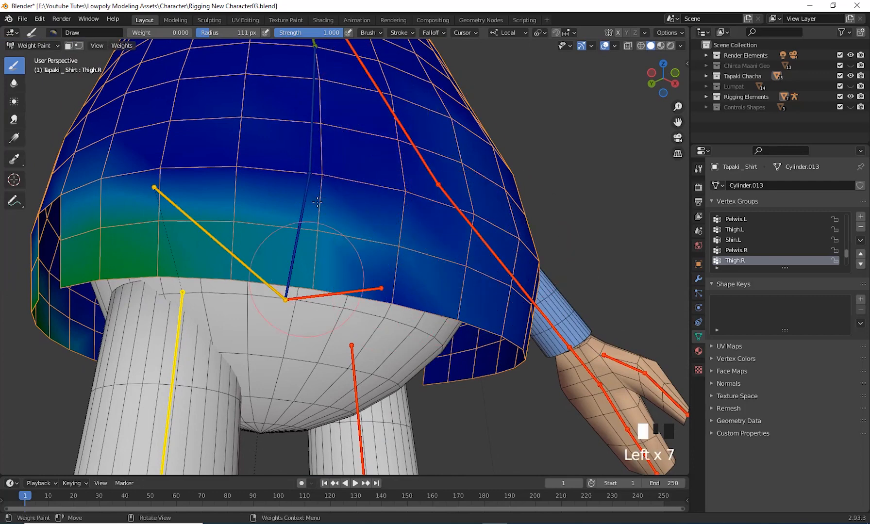
{"action": "left_click_drag", "start_coordinate": [322, 232], "coordinate": [310, 194]}
{"action": "mouse_move", "coordinate": [339, 214]}
{"action": "left_mouse_down"}
{"action": "mouse_move", "coordinate": [379, 194]}
{"action": "mouse_move", "coordinate": [291, 174]}
{"action": "mouse_move", "coordinate": [214, 187]}
{"action": "mouse_move", "coordinate": [304, 228]}
{"action": "mouse_move", "coordinate": [248, 204]}
{"action": "left_mouse_up"}
{"action": "left_click_drag", "start_coordinate": [248, 203], "coordinate": [291, 221]}
{"action": "mouse_move", "coordinate": [291, 221]}
{"action": "left_mouse_down"}
{"action": "mouse_move", "coordinate": [251, 200]}
{"action": "mouse_move", "coordinate": [350, 244]}
{"action": "left_mouse_up"}
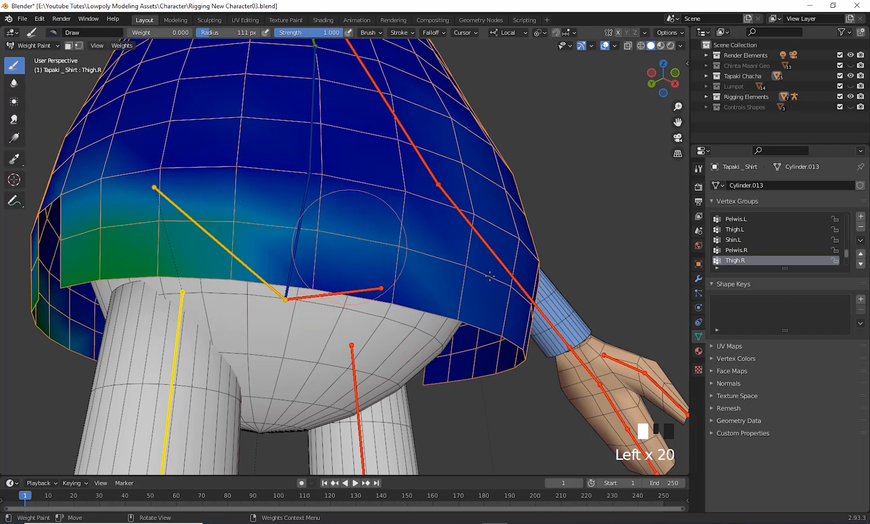
Paint Thigh.R's influence off the front from the left hip back to the hem's centre with weight 0.
{"action": "middle_click_drag", "start_coordinate": [454, 266], "coordinate": [471, 269]}
{"action": "left_click_drag", "start_coordinate": [471, 269], "coordinate": [458, 284]}
{"action": "left_click_drag", "start_coordinate": [439, 253], "coordinate": [402, 228]}
{"action": "mouse_move", "coordinate": [417, 233]}
{"action": "left_mouse_down"}
{"action": "mouse_move", "coordinate": [384, 209]}
{"action": "mouse_move", "coordinate": [305, 194]}
{"action": "left_mouse_up"}
{"action": "mouse_move", "coordinate": [315, 184]}
{"action": "left_mouse_down"}
{"action": "mouse_move", "coordinate": [272, 199]}
{"action": "mouse_move", "coordinate": [327, 214]}
{"action": "left_mouse_up"}
{"action": "left_click_drag", "start_coordinate": [253, 321], "coordinate": [274, 310]}
{"action": "left_click_drag", "start_coordinate": [276, 308], "coordinate": [294, 301]}
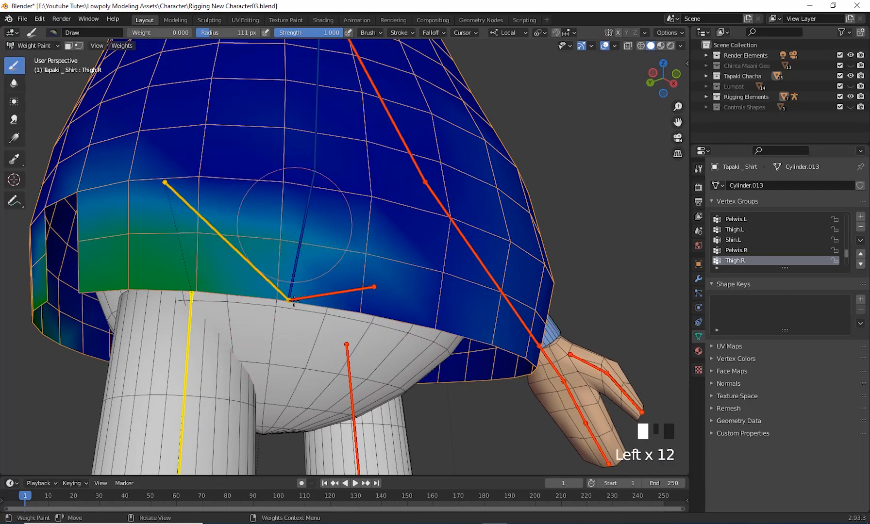
Clean up Thigh.R's remaining spill on the shirt's front above the right thigh and around the hem centre with weight 0.
{"action": "scroll", "coordinate": [214, 181], "scroll_direction": "down", "scroll_amount": 3}
{"action": "middle_click_drag", "start_coordinate": [214, 181], "coordinate": [321, 252]}
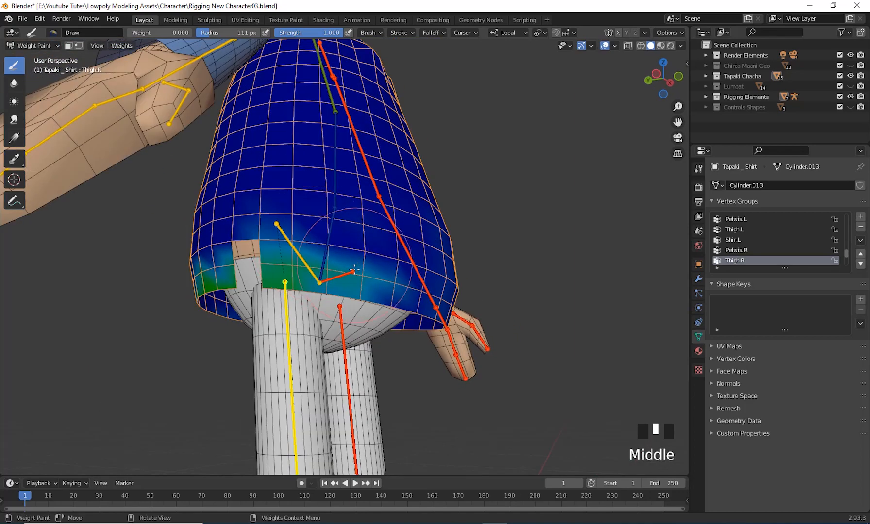
{"action": "left_click_drag", "start_coordinate": [316, 233], "coordinate": [339, 243]}
{"action": "left_click_drag", "start_coordinate": [340, 243], "coordinate": [328, 259]}
{"action": "left_click_drag", "start_coordinate": [352, 290], "coordinate": [360, 285]}
{"action": "left_click_drag", "start_coordinate": [360, 284], "coordinate": [367, 279]}
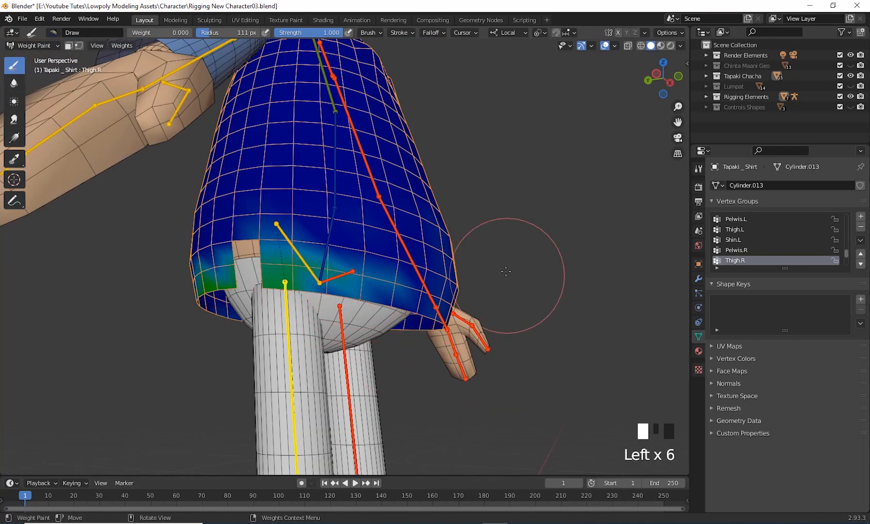
{"action": "middle_click_drag", "start_coordinate": [506, 271], "coordinate": [398, 400]}
{"action": "scroll", "coordinate": [499, 146], "scroll_direction": "down", "scroll_amount": 2}
{"action": "scroll", "coordinate": [511, 248], "scroll_direction": "up", "scroll_amount": 2}
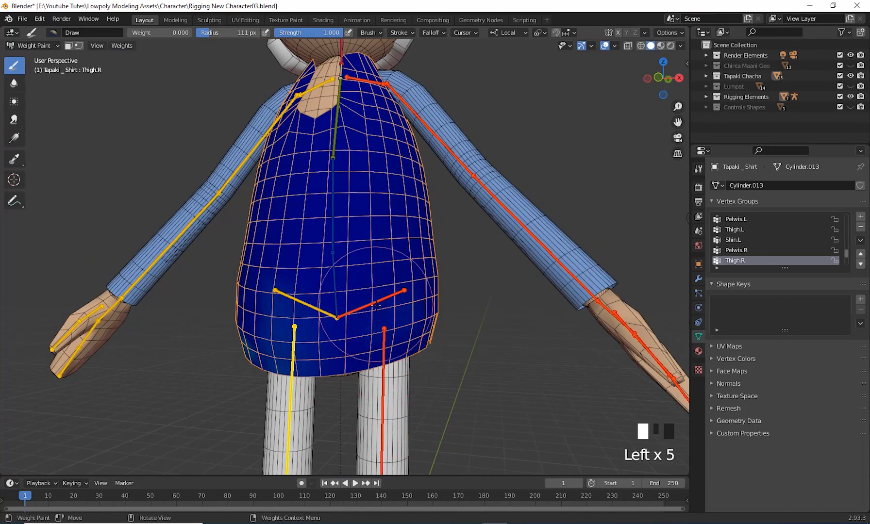
Select the Thigh.L bone and paint its influence off the shirt's front centre and right half with weight 0.
{"action": "left_click", "coordinate": [383, 374], "text": "ctrl"}
{"action": "middle_click_drag", "start_coordinate": [383, 374], "coordinate": [393, 324]}
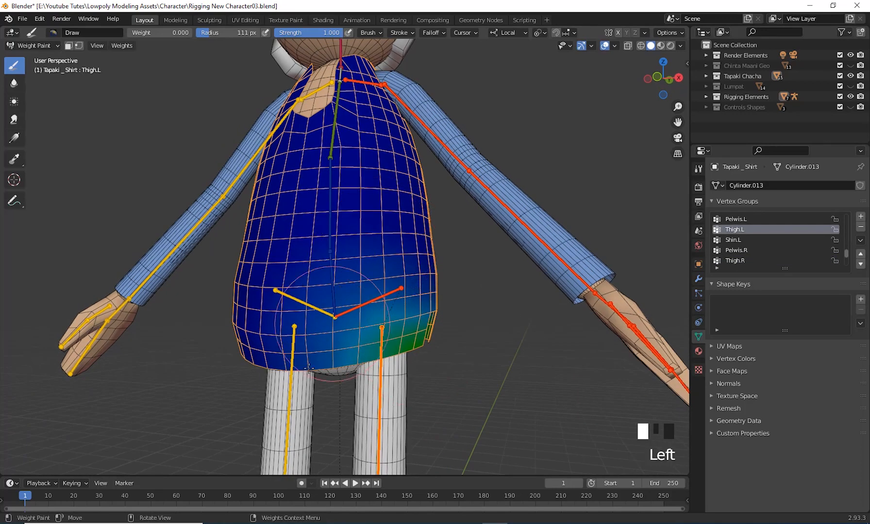
{"action": "left_click_drag", "start_coordinate": [288, 349], "coordinate": [311, 335]}
{"action": "left_click_drag", "start_coordinate": [313, 333], "coordinate": [329, 318]}
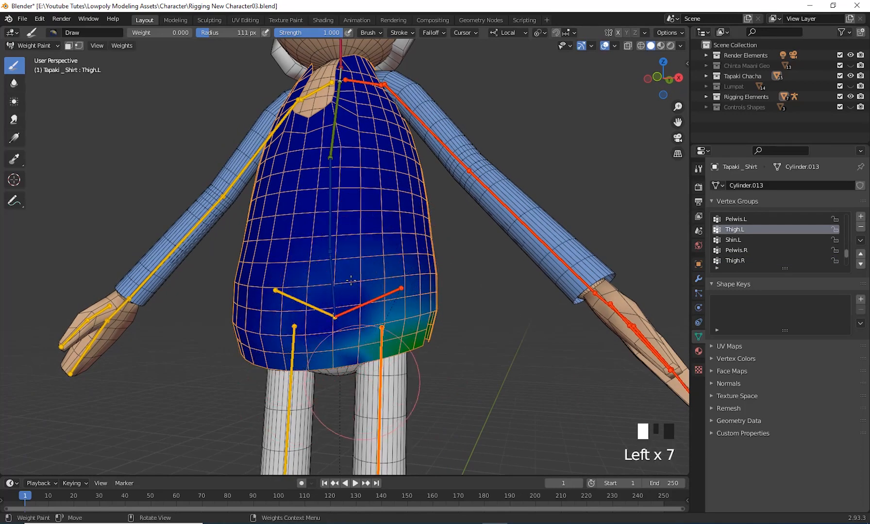
{"action": "left_click_drag", "start_coordinate": [289, 397], "coordinate": [305, 396]}
{"action": "left_click_drag", "start_coordinate": [308, 397], "coordinate": [321, 396]}
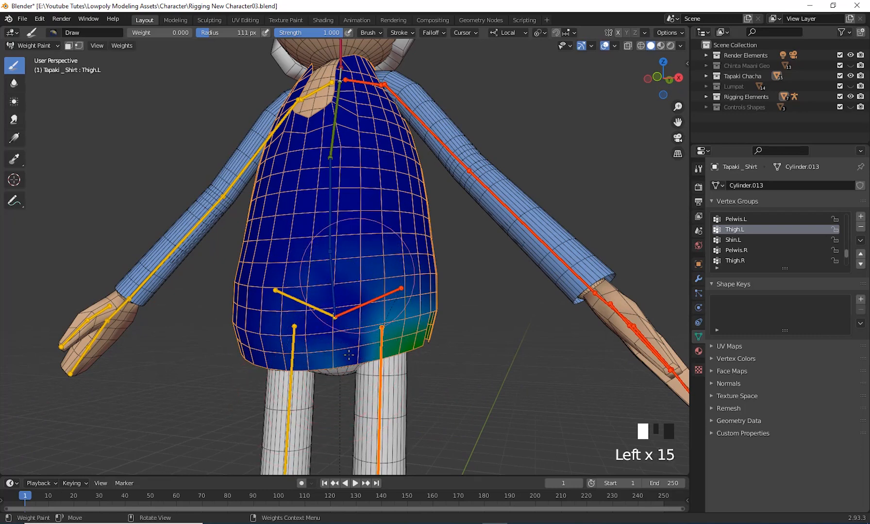
{"action": "left_click_drag", "start_coordinate": [349, 355], "coordinate": [393, 275]}
{"action": "left_click_drag", "start_coordinate": [366, 192], "coordinate": [335, 242]}
{"action": "left_click_drag", "start_coordinate": [323, 264], "coordinate": [305, 289]}
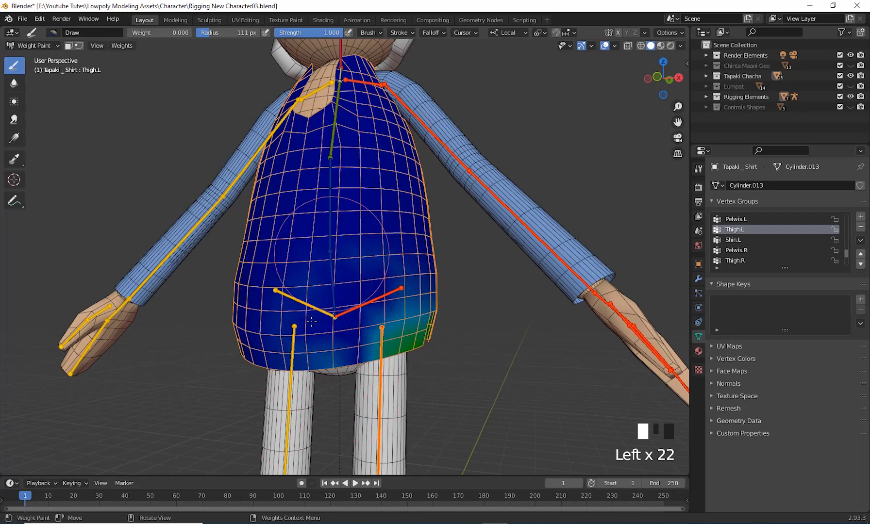
Paint Thigh.L's influence off the shirt's left side above the hip with weight 0.
{"action": "mouse_move", "coordinate": [311, 321]}
{"action": "middle_mouse_down"}
{"action": "mouse_move", "coordinate": [452, 287]}
{"action": "mouse_move", "coordinate": [349, 278]}
{"action": "middle_mouse_up"}
{"action": "left_click", "coordinate": [332, 265]}
{"action": "left_click", "coordinate": [332, 265]}
{"action": "left_click", "coordinate": [331, 264]}
{"action": "left_click", "coordinate": [331, 265]}
{"action": "left_click", "coordinate": [427, 276]}
{"action": "left_click", "coordinate": [348, 278]}
{"action": "left_click", "coordinate": [348, 278]}
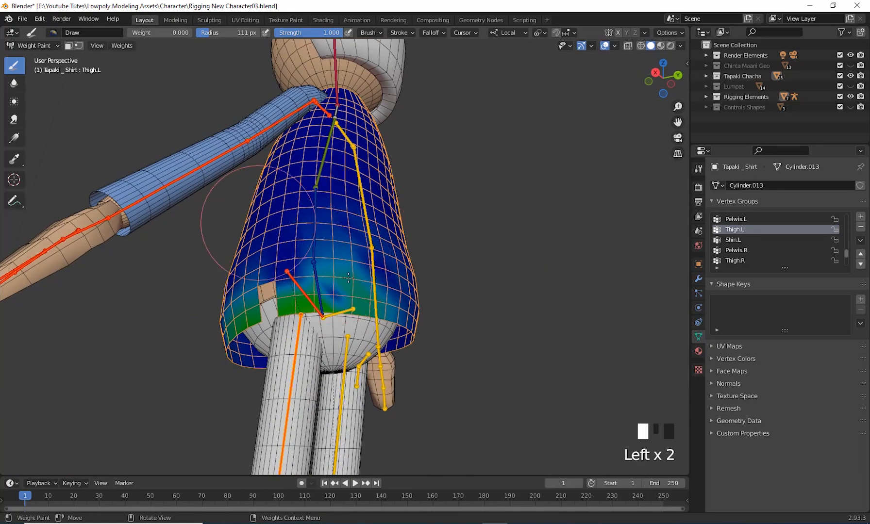
{"action": "left_click", "coordinate": [348, 277]}
{"action": "left_click", "coordinate": [348, 278]}
Remove Thigh.L's influence from the upper back of the shirt and above the left hip with weight 0.
{"action": "scroll", "coordinate": [349, 274], "scroll_direction": "up", "scroll_amount": 4}
{"action": "left_click", "coordinate": [359, 301]}
{"action": "left_click", "coordinate": [273, 224]}
{"action": "left_click", "coordinate": [272, 224]}
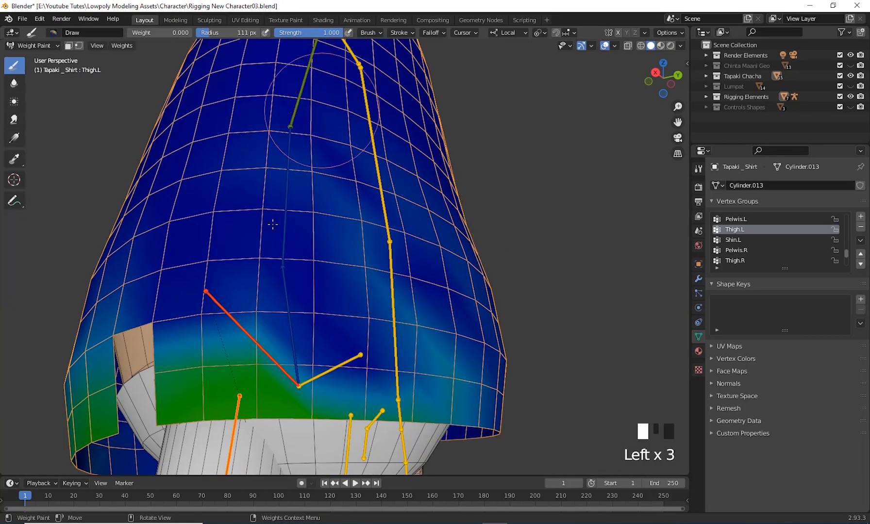
{"action": "left_click", "coordinate": [295, 237]}
{"action": "left_click", "coordinate": [359, 355]}
{"action": "left_click", "coordinate": [291, 136]}
{"action": "left_click", "coordinate": [291, 136]}
{"action": "left_click", "coordinate": [437, 190]}
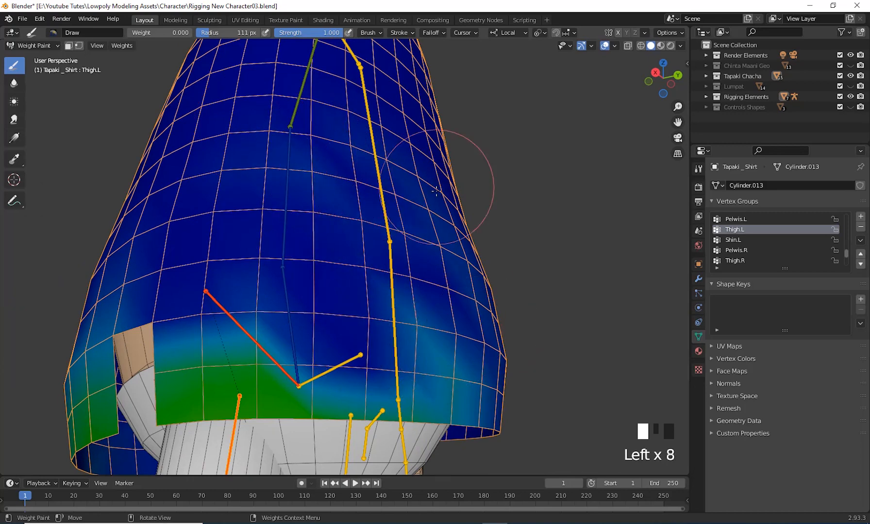
Lower Thigh.L's influence along the back towards the right side and above the left side slit with weight 0.
{"action": "left_click", "coordinate": [486, 388]}
{"action": "left_click", "coordinate": [485, 388]}
{"action": "left_click", "coordinate": [427, 369]}
{"action": "left_click", "coordinate": [427, 368]}
{"action": "left_click", "coordinate": [292, 330]}
{"action": "left_click", "coordinate": [291, 330]}
{"action": "left_click", "coordinate": [132, 353]}
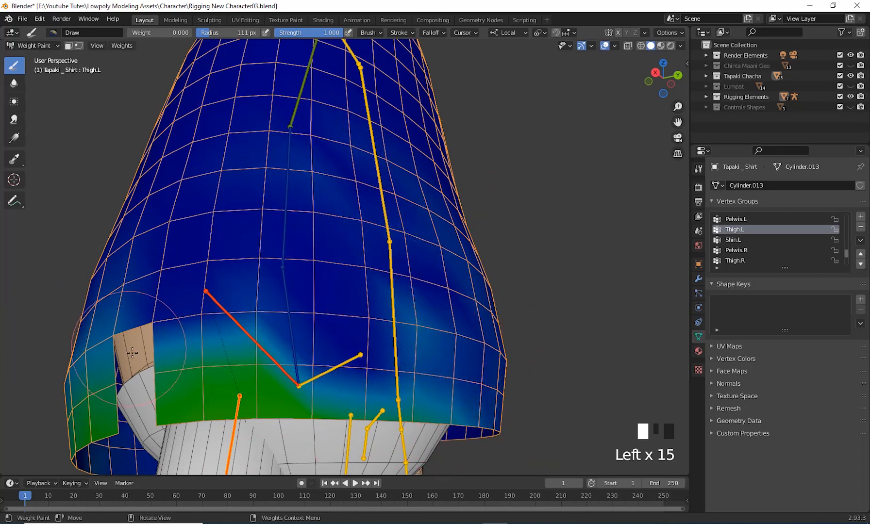
Trim Thigh.L's influence on the back hem beside the left side slit with weight 0.
{"action": "left_click", "coordinate": [180, 357]}
{"action": "left_click", "coordinate": [196, 361]}
{"action": "left_click", "coordinate": [197, 357]}
{"action": "left_click", "coordinate": [203, 354]}
{"action": "left_click", "coordinate": [208, 331]}
{"action": "left_click", "coordinate": [191, 351]}
{"action": "left_click", "coordinate": [192, 351]}
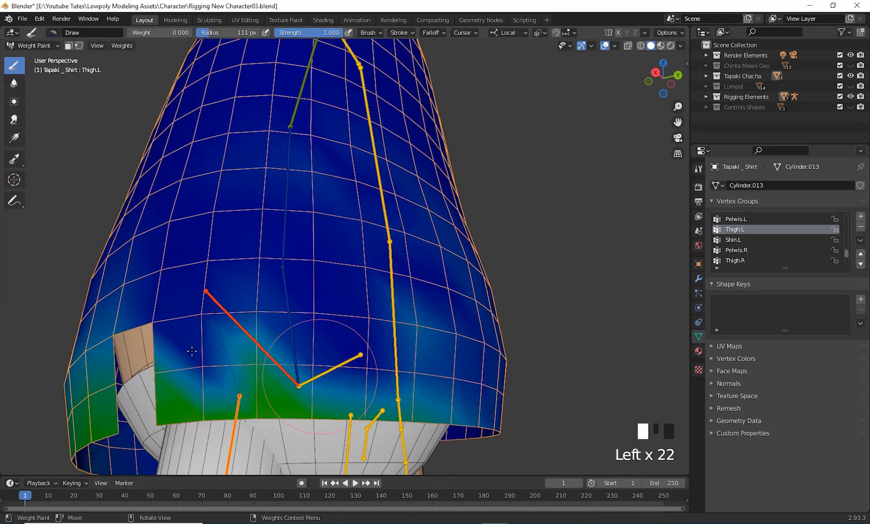
Clear Thigh.L's influence from the right half of the shirt's back with weight 0.
{"action": "left_click", "coordinate": [451, 324]}
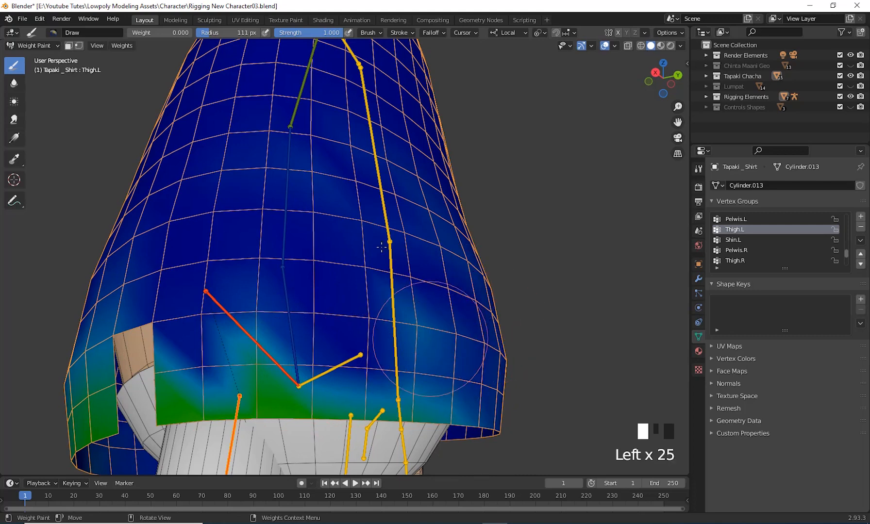
{"action": "left_click", "coordinate": [418, 320]}
{"action": "left_click", "coordinate": [422, 310]}
{"action": "left_click", "coordinate": [291, 165]}
{"action": "left_click", "coordinate": [340, 203]}
{"action": "left_click", "coordinate": [326, 245]}
{"action": "left_click", "coordinate": [427, 267]}
{"action": "left_click", "coordinate": [457, 265]}
{"action": "left_click", "coordinate": [461, 318]}
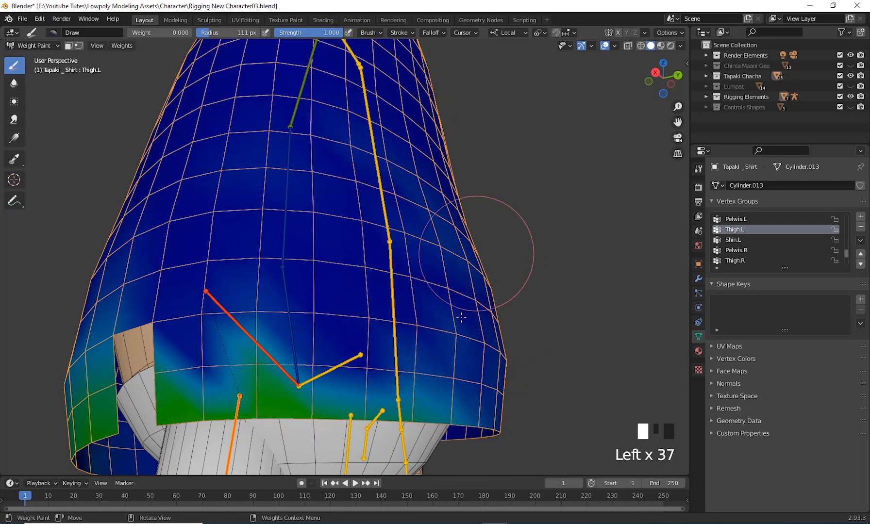
{"action": "left_click", "coordinate": [456, 272]}
{"action": "left_click", "coordinate": [437, 203]}
Paint Thigh.L's influence off the lower back around the right hip and hem centre with weight 0.
{"action": "scroll", "coordinate": [514, 248], "scroll_direction": "down", "scroll_amount": 2}
{"action": "middle_click_drag", "start_coordinate": [514, 248], "coordinate": [338, 220]}
{"action": "left_click", "coordinate": [338, 219]}
{"action": "left_click", "coordinate": [338, 220]}
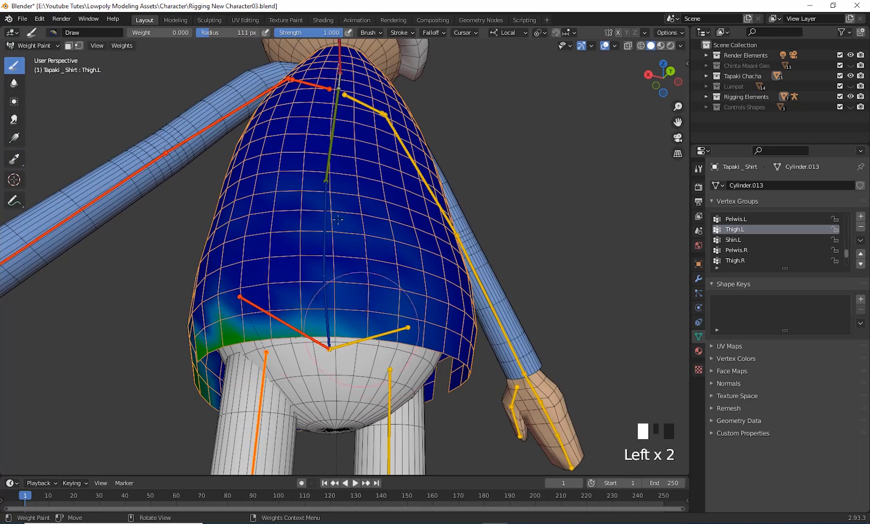
{"action": "left_click", "coordinate": [443, 354]}
{"action": "left_click", "coordinate": [412, 301]}
{"action": "left_click", "coordinate": [299, 307]}
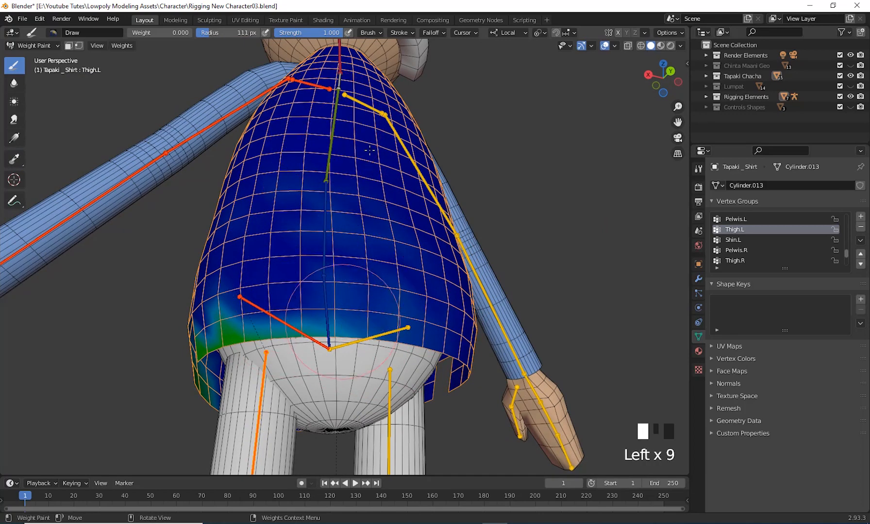
Erase Thigh.L's influence from the back's hem centre up to the middle of the back with weight 0.
{"action": "left_click", "coordinate": [354, 341]}
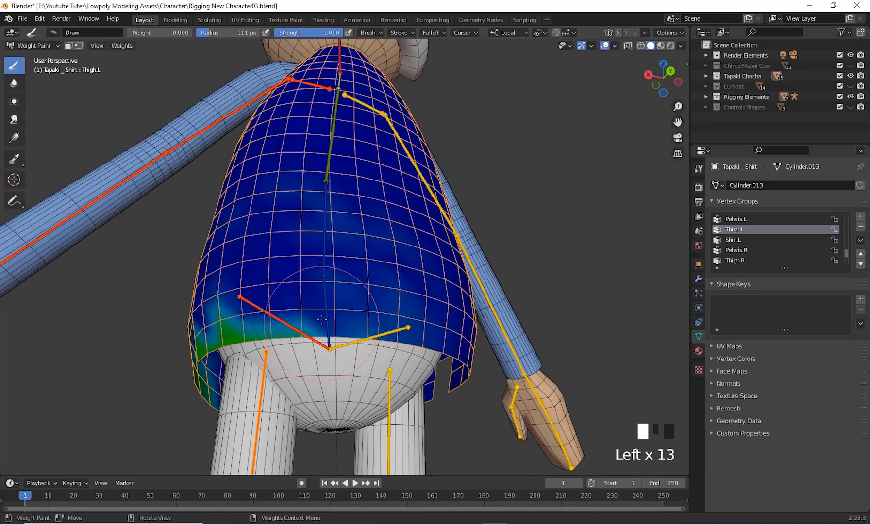
{"action": "left_click", "coordinate": [349, 315]}
{"action": "left_click", "coordinate": [456, 378]}
{"action": "left_click", "coordinate": [427, 330]}
{"action": "left_click", "coordinate": [375, 278]}
{"action": "left_click", "coordinate": [365, 240]}
{"action": "left_click", "coordinate": [317, 173]}
{"action": "left_click", "coordinate": [355, 200]}
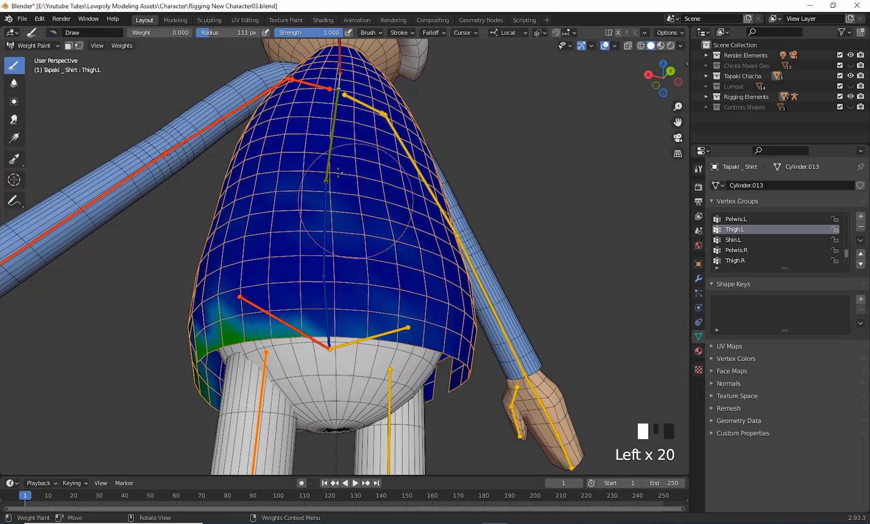
Remove Thigh.L's faint influence from the middle of the back and above the right thigh with weight 0.
{"action": "middle_click_drag", "start_coordinate": [338, 172], "coordinate": [330, 165]}
{"action": "left_click", "coordinate": [359, 388]}
{"action": "left_click", "coordinate": [340, 349]}
{"action": "left_click", "coordinate": [320, 349]}
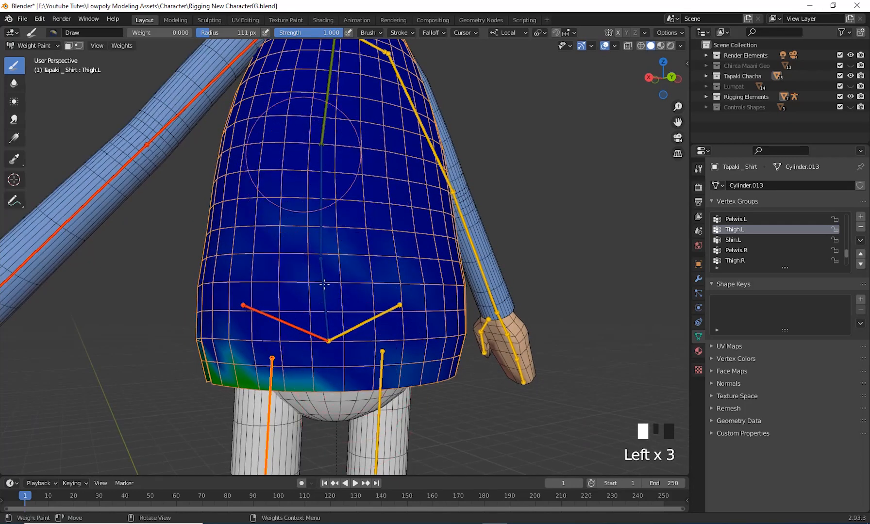
{"action": "left_click", "coordinate": [312, 156]}
{"action": "left_click", "coordinate": [262, 203]}
{"action": "left_click", "coordinate": [395, 320]}
{"action": "left_click", "coordinate": [387, 380]}
Paint away leftover Thigh.L influence down the centre of the shirt's back with weight 0.
{"action": "scroll", "coordinate": [271, 380], "scroll_direction": "down", "scroll_amount": 3}
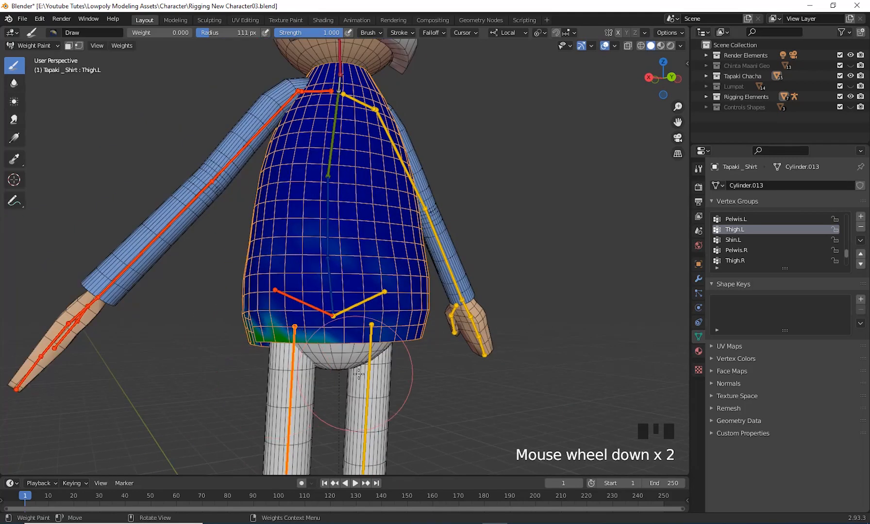
{"action": "left_click", "coordinate": [339, 233]}
{"action": "left_click", "coordinate": [335, 223]}
{"action": "left_click", "coordinate": [322, 312]}
{"action": "left_click", "coordinate": [340, 343]}
{"action": "left_click", "coordinate": [357, 373]}
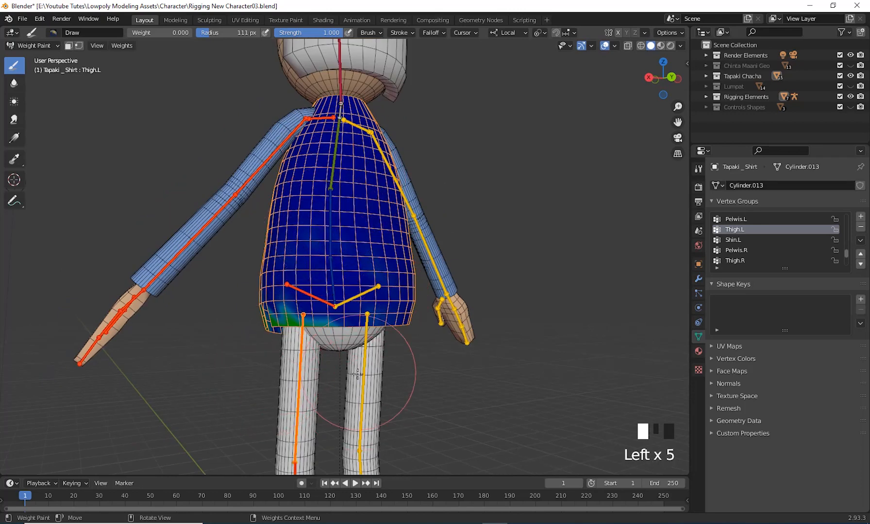
Erase Thigh.L's influence around the centre of the shirt's back hem with weight 0.
{"action": "scroll", "coordinate": [324, 323], "scroll_direction": "up", "scroll_amount": 4}
{"action": "middle_click_drag", "start_coordinate": [322, 316], "coordinate": [334, 284]}
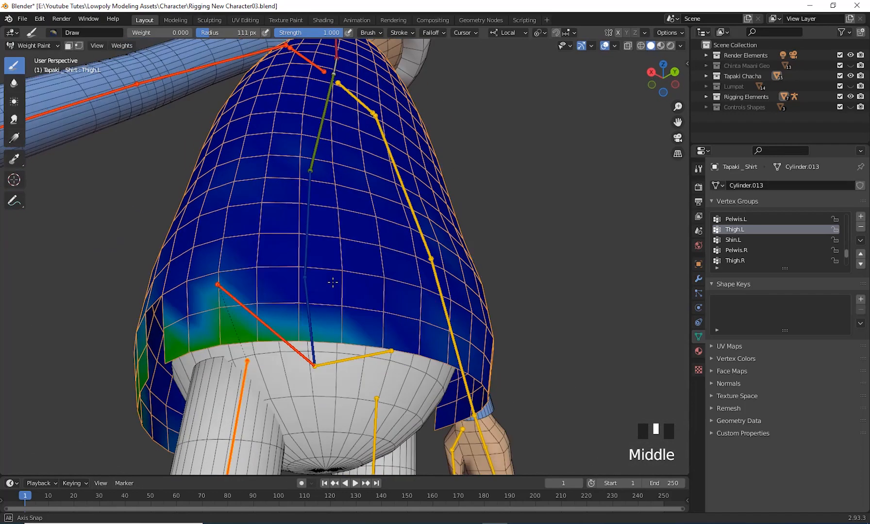
{"action": "left_click", "coordinate": [332, 288]}
{"action": "left_click", "coordinate": [340, 334]}
{"action": "left_click", "coordinate": [345, 365]}
{"action": "left_click", "coordinate": [324, 280]}
{"action": "left_click", "coordinate": [329, 409]}
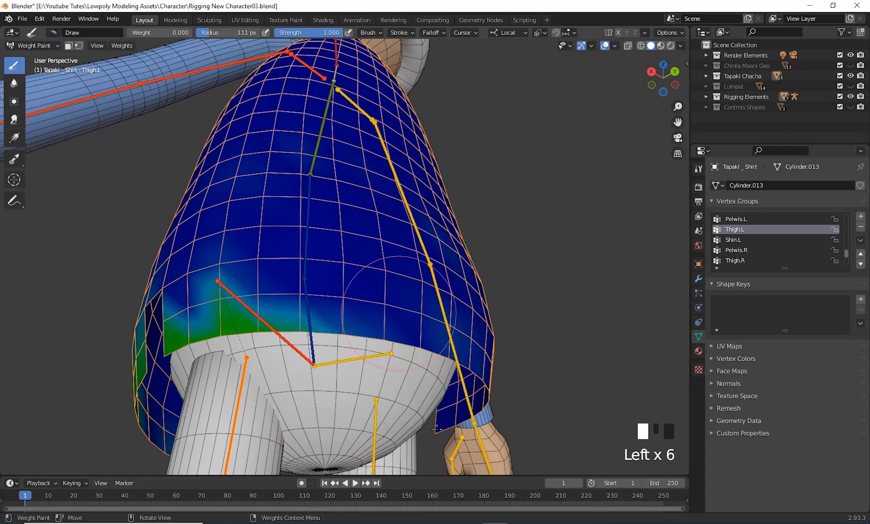
Paint away Thigh.L's faint influence across the lower back beside the spine bones with weight 0.
{"action": "left_click", "coordinate": [412, 301]}
{"action": "left_click", "coordinate": [378, 282]}
{"action": "middle_click_drag", "start_coordinate": [379, 281], "coordinate": [315, 286]}
{"action": "left_click", "coordinate": [316, 286]}
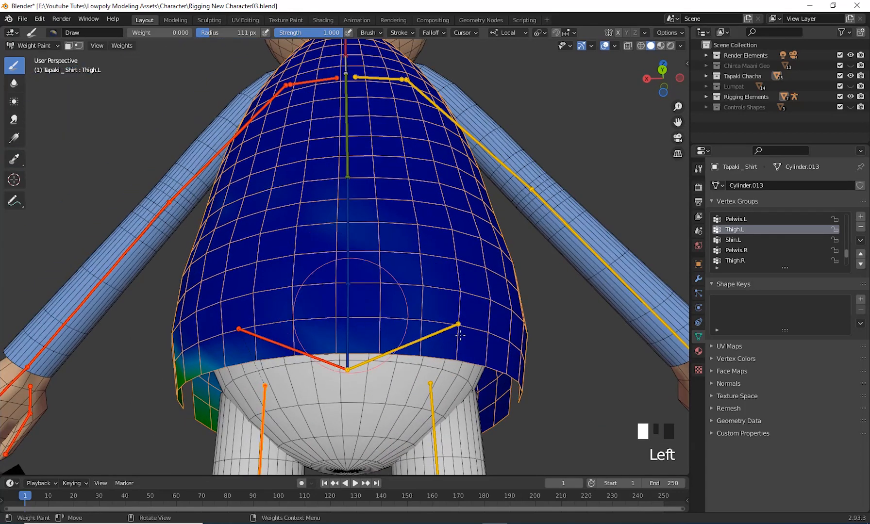
{"action": "left_click", "coordinate": [369, 266]}
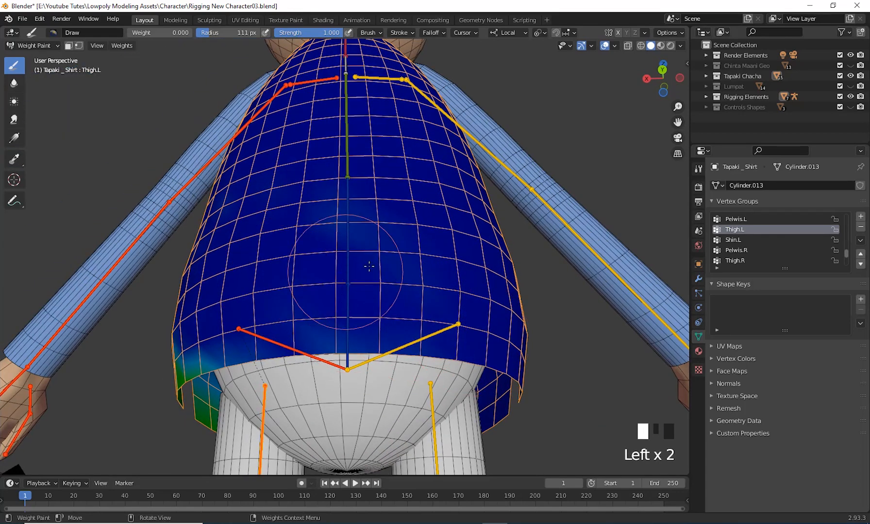
Set the brush falloff to the constant curve preset and erase Thigh.L's residue down the centre of the lower back.
{"action": "left_click", "coordinate": [442, 34]}
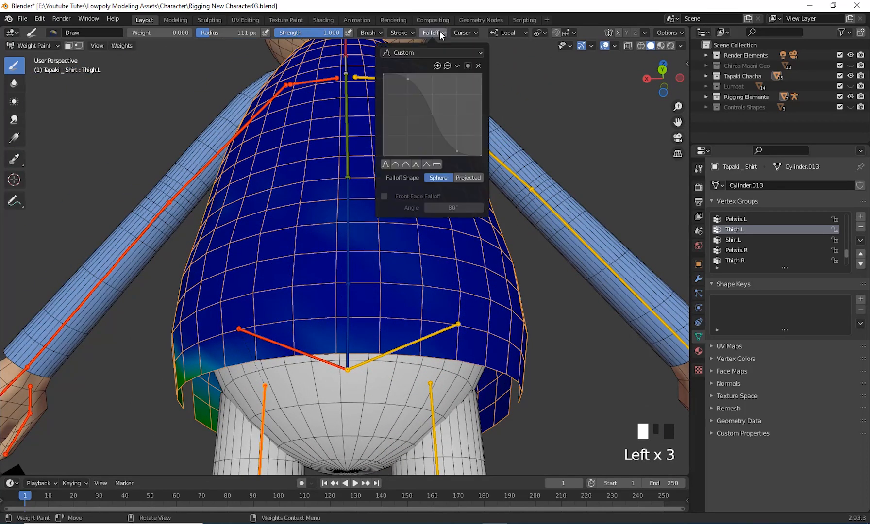
{"action": "left_click", "coordinate": [438, 164]}
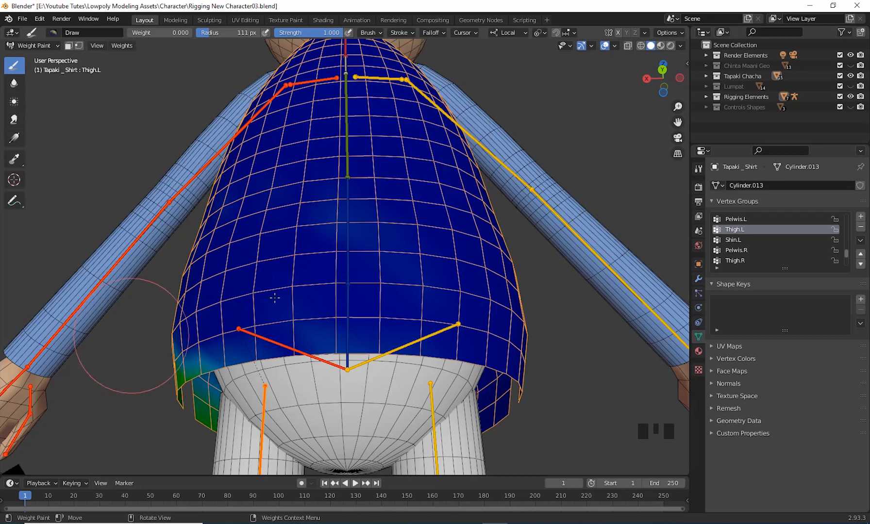
{"action": "left_click_drag", "start_coordinate": [357, 228], "coordinate": [364, 272]}
{"action": "mouse_move", "coordinate": [377, 308]}
{"action": "left_mouse_down"}
{"action": "mouse_move", "coordinate": [422, 296]}
{"action": "mouse_move", "coordinate": [358, 285]}
{"action": "left_mouse_up"}
{"action": "left_click_drag", "start_coordinate": [324, 273], "coordinate": [319, 377]}
{"action": "left_click_drag", "start_coordinate": [322, 383], "coordinate": [326, 390]}
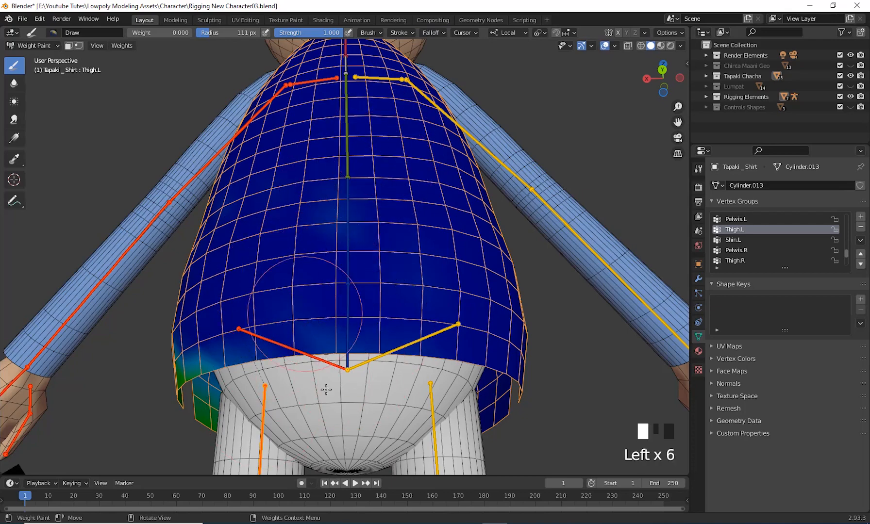
Erase Thigh.L's remaining influence along the back hem from the centre towards the right hip with weight 0.
{"action": "left_click_drag", "start_coordinate": [316, 351], "coordinate": [350, 342]}
{"action": "left_click_drag", "start_coordinate": [369, 338], "coordinate": [394, 334]}
{"action": "scroll", "coordinate": [384, 332], "scroll_direction": "up", "scroll_amount": 3}
{"action": "middle_click_drag", "start_coordinate": [383, 330], "coordinate": [384, 314]}
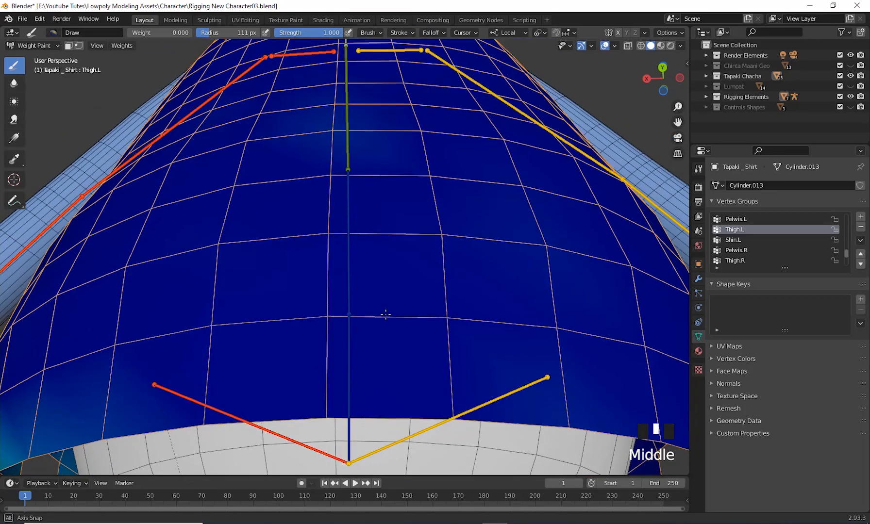
{"action": "mouse_move", "coordinate": [385, 318]}
{"action": "left_mouse_down"}
{"action": "mouse_move", "coordinate": [393, 335]}
{"action": "mouse_move", "coordinate": [486, 313]}
{"action": "left_mouse_up"}
Clear Thigh.L's leftover influence from the back of the shirt around the right hip with weight 0.
{"action": "middle_click_drag", "start_coordinate": [485, 313], "coordinate": [447, 335]}
{"action": "left_click", "coordinate": [456, 337]}
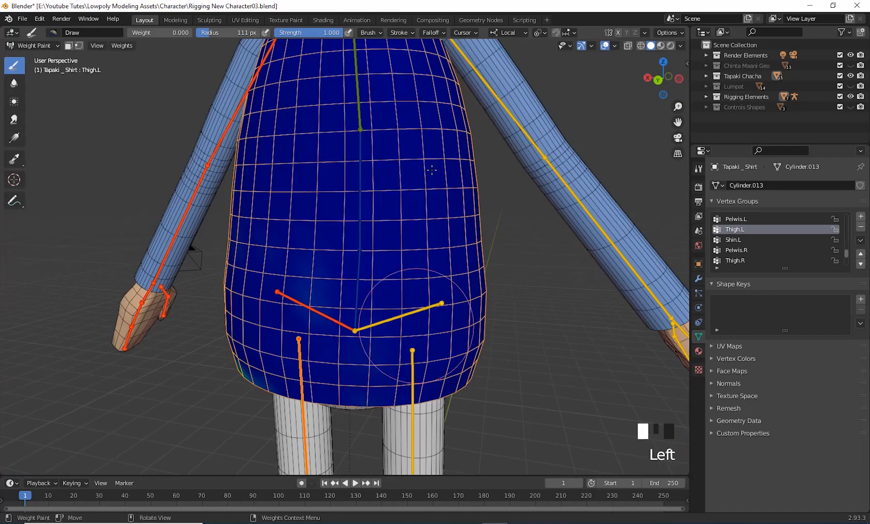
{"action": "left_click_drag", "start_coordinate": [456, 338], "coordinate": [460, 326]}
{"action": "left_click_drag", "start_coordinate": [460, 324], "coordinate": [462, 318]}
{"action": "middle_click_drag", "start_coordinate": [462, 319], "coordinate": [388, 301]}
{"action": "left_click_drag", "start_coordinate": [388, 301], "coordinate": [412, 315]}
{"action": "left_click_drag", "start_coordinate": [437, 310], "coordinate": [461, 340]}
Erase Thigh.L's influence across the shirt's lower front, from the right hip to the left thigh.
{"action": "middle_click_drag", "start_coordinate": [461, 340], "coordinate": [272, 315]}
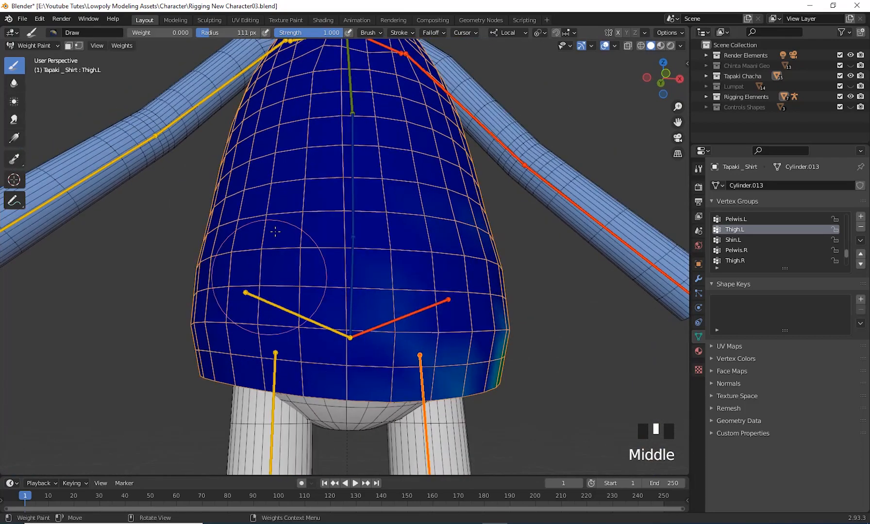
{"action": "left_click_drag", "start_coordinate": [272, 316], "coordinate": [340, 340]}
{"action": "left_click_drag", "start_coordinate": [379, 311], "coordinate": [427, 328]}
{"action": "left_click_drag", "start_coordinate": [437, 398], "coordinate": [442, 403]}
Paint away Thigh.L's influence along the front hem on the right side of the shirt with weight 0.
{"action": "middle_click_drag", "start_coordinate": [442, 403], "coordinate": [291, 262]}
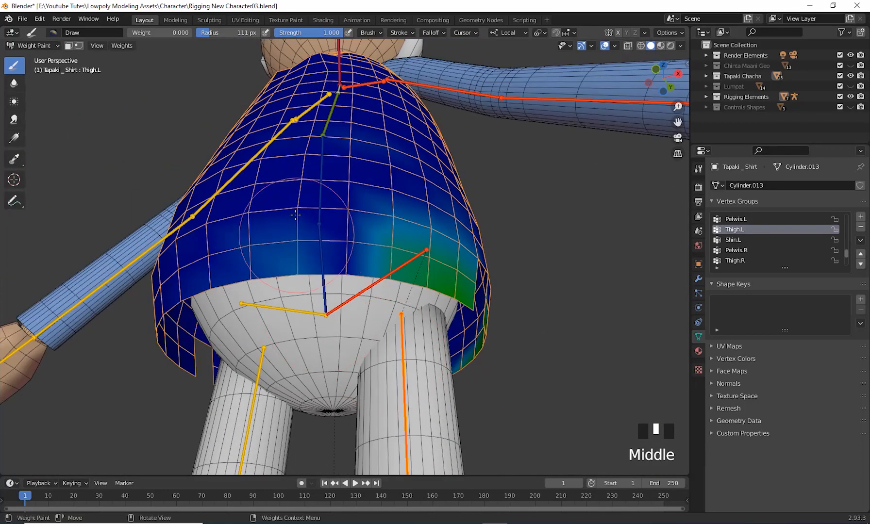
{"action": "left_click_drag", "start_coordinate": [291, 262], "coordinate": [310, 271]}
{"action": "left_click_drag", "start_coordinate": [281, 272], "coordinate": [296, 277]}
{"action": "scroll", "coordinate": [293, 246], "scroll_direction": "up", "scroll_amount": 2}
{"action": "middle_click_drag", "start_coordinate": [294, 246], "coordinate": [303, 251]}
{"action": "mouse_move", "coordinate": [323, 225]}
{"action": "left_mouse_down"}
{"action": "mouse_move", "coordinate": [316, 214]}
{"action": "mouse_move", "coordinate": [283, 241]}
{"action": "left_mouse_up"}
{"action": "left_click_drag", "start_coordinate": [272, 245], "coordinate": [187, 252]}
{"action": "left_click_drag", "start_coordinate": [160, 252], "coordinate": [129, 249]}
{"action": "left_click_drag", "start_coordinate": [282, 223], "coordinate": [253, 235]}
{"action": "left_click_drag", "start_coordinate": [228, 243], "coordinate": [194, 252]}
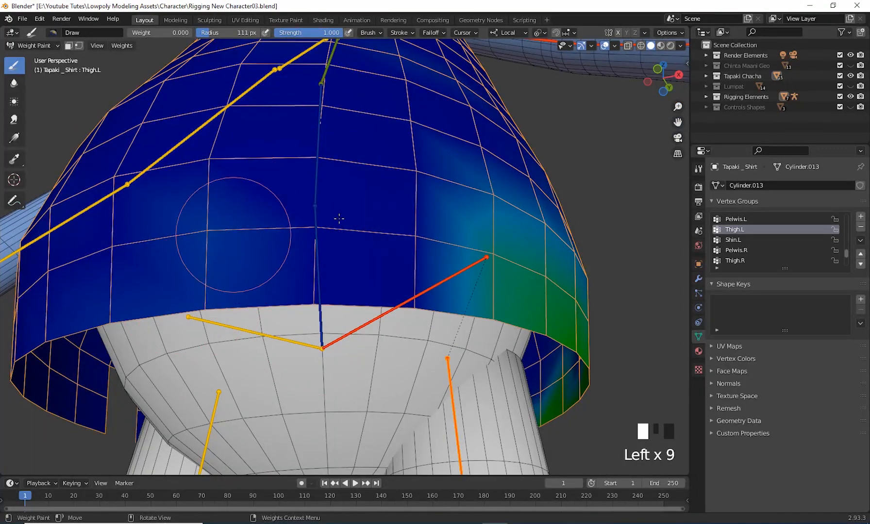
Reduce Thigh.L's influence on the front between the shirt's centre and the left hip with weight 0.
{"action": "left_click_drag", "start_coordinate": [384, 194], "coordinate": [427, 218]}
{"action": "mouse_move", "coordinate": [451, 228]}
{"action": "left_mouse_down"}
{"action": "mouse_move", "coordinate": [475, 243]}
{"action": "mouse_move", "coordinate": [456, 213]}
{"action": "left_mouse_up"}
{"action": "left_click_drag", "start_coordinate": [442, 219], "coordinate": [427, 217]}
{"action": "mouse_move", "coordinate": [427, 217]}
{"action": "middle_mouse_down"}
{"action": "mouse_move", "coordinate": [403, 221]}
{"action": "mouse_move", "coordinate": [412, 266]}
{"action": "middle_mouse_up"}
{"action": "left_click", "coordinate": [412, 265]}
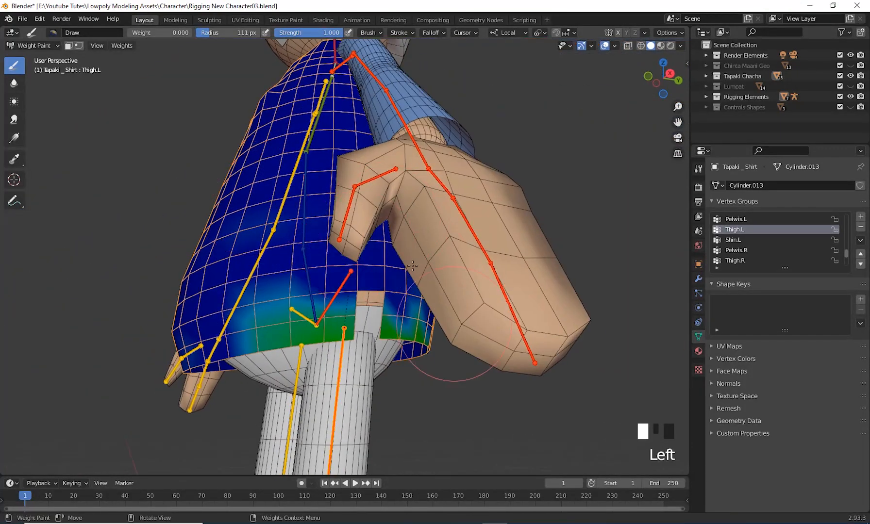
Erase Thigh.L's influence above the back hem behind the left thigh with weight 0.
{"action": "scroll", "coordinate": [421, 300], "scroll_direction": "up", "scroll_amount": 3}
{"action": "left_click", "coordinate": [344, 284]}
{"action": "left_click", "coordinate": [344, 283]}
{"action": "left_click", "coordinate": [344, 283]}
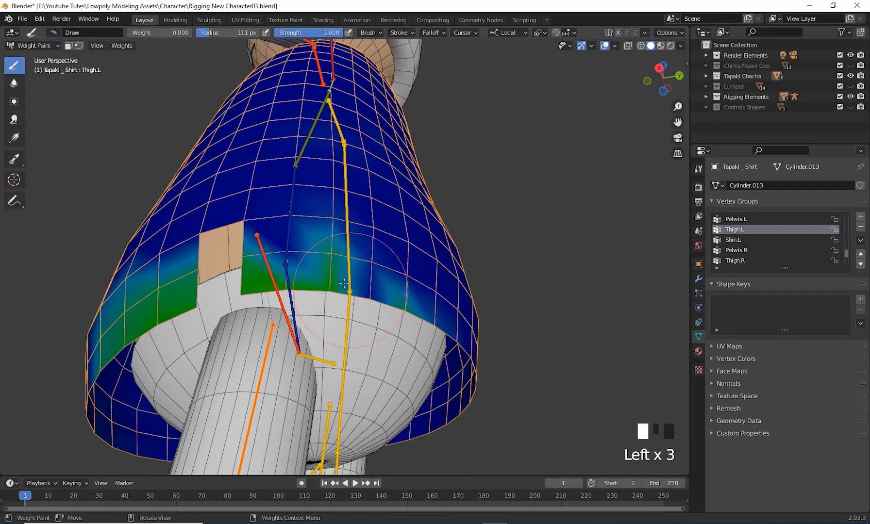
{"action": "scroll", "coordinate": [349, 255], "scroll_direction": "up", "scroll_amount": 5}
{"action": "mouse_move", "coordinate": [348, 255]}
{"action": "middle_mouse_down"}
{"action": "mouse_move", "coordinate": [363, 275]}
{"action": "mouse_move", "coordinate": [344, 253]}
{"action": "middle_mouse_up"}
{"action": "left_click", "coordinate": [422, 344]}
{"action": "left_click", "coordinate": [374, 202]}
{"action": "left_click_drag", "start_coordinate": [380, 201], "coordinate": [350, 343]}
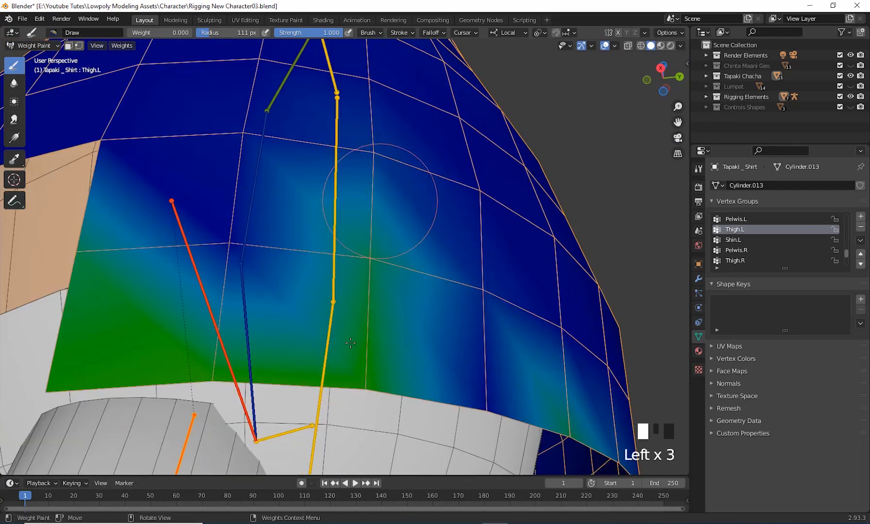
Confine Thigh.L's influence behind the left side slit to the lowest hem row by painting weight 0 above it.
{"action": "left_click_drag", "start_coordinate": [89, 336], "coordinate": [227, 296]}
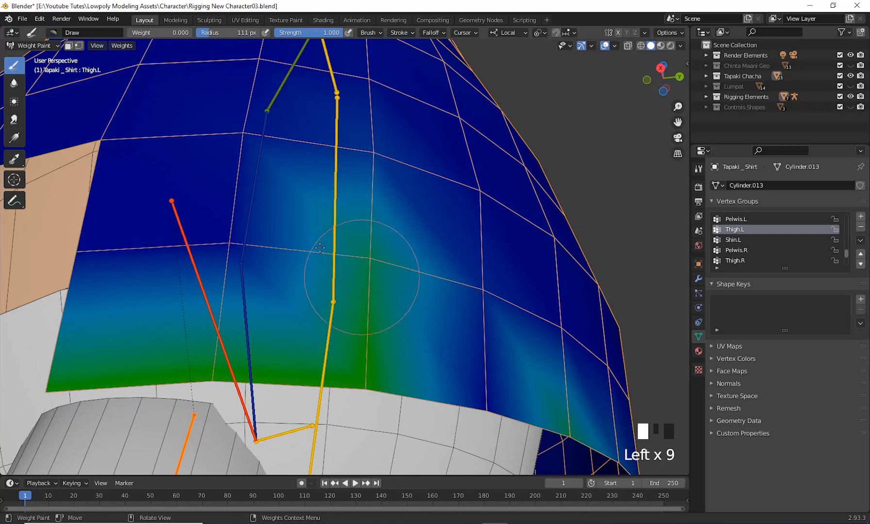
{"action": "left_click_drag", "start_coordinate": [320, 247], "coordinate": [373, 267]}
{"action": "left_click_drag", "start_coordinate": [379, 270], "coordinate": [558, 349]}
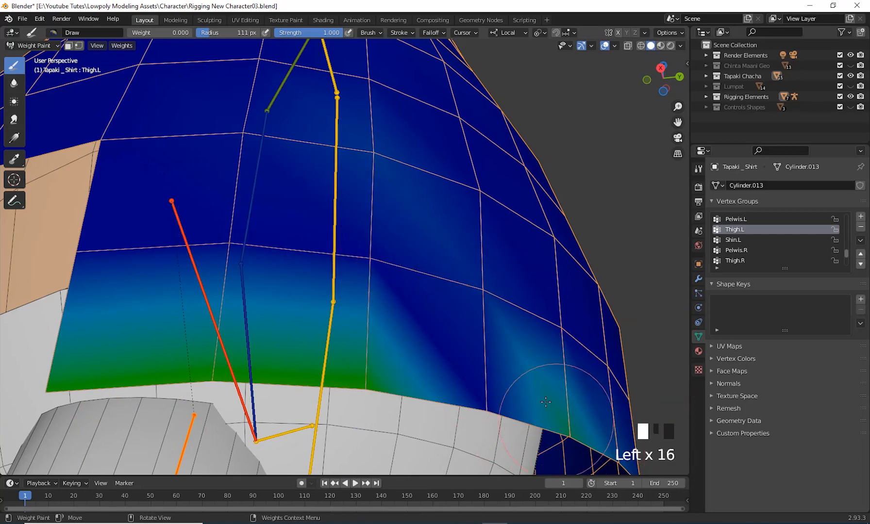
Erase Thigh.L's patches from the back hem between the left thigh and the centre with weight 0.
{"action": "scroll", "coordinate": [545, 402], "scroll_direction": "down", "scroll_amount": 2}
{"action": "middle_click_drag", "start_coordinate": [545, 402], "coordinate": [291, 291]}
{"action": "left_click", "coordinate": [272, 282]}
{"action": "left_click", "coordinate": [291, 272]}
{"action": "left_click", "coordinate": [304, 261]}
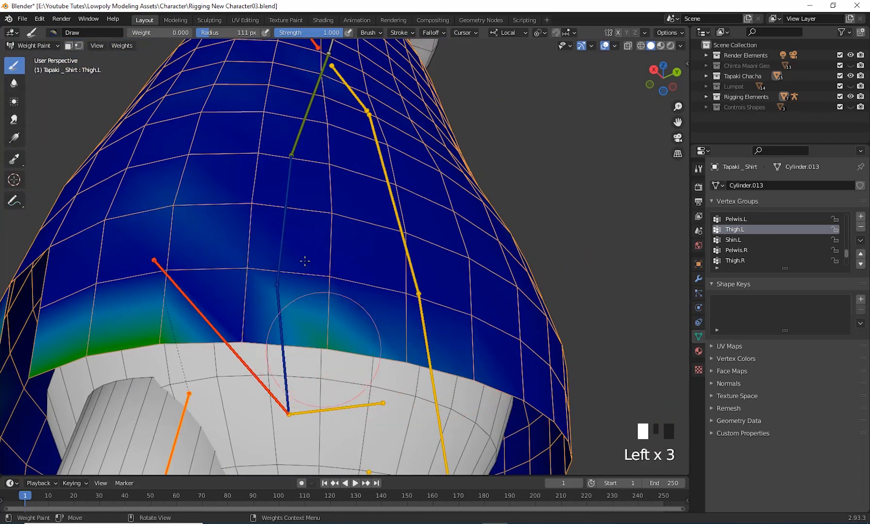
{"action": "left_click", "coordinate": [323, 337]}
{"action": "left_click", "coordinate": [217, 286]}
{"action": "left_click", "coordinate": [216, 220]}
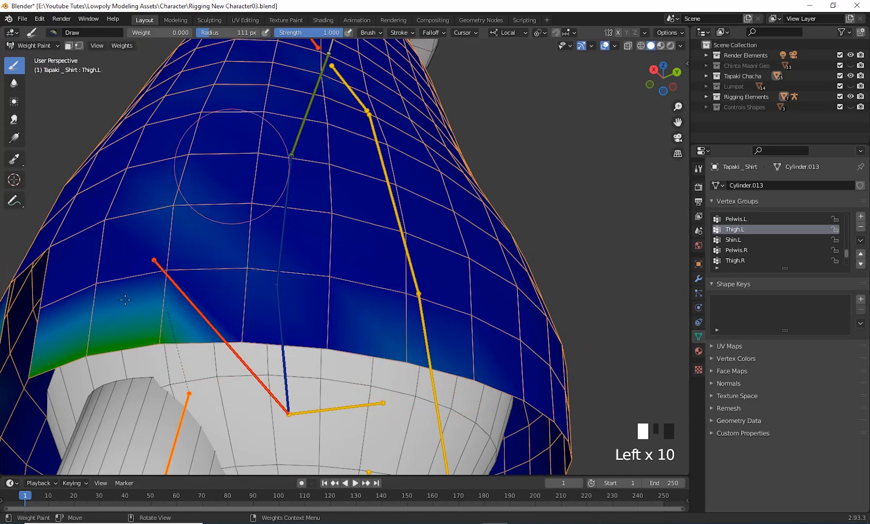
Remove Thigh.L's last faint influence from the middle of the back and the back hem's right half.
{"action": "left_click", "coordinate": [293, 166]}
{"action": "left_click", "coordinate": [378, 294]}
{"action": "left_click", "coordinate": [421, 330]}
{"action": "left_click", "coordinate": [389, 340]}
{"action": "scroll", "coordinate": [388, 340], "scroll_direction": "down", "scroll_amount": 8}
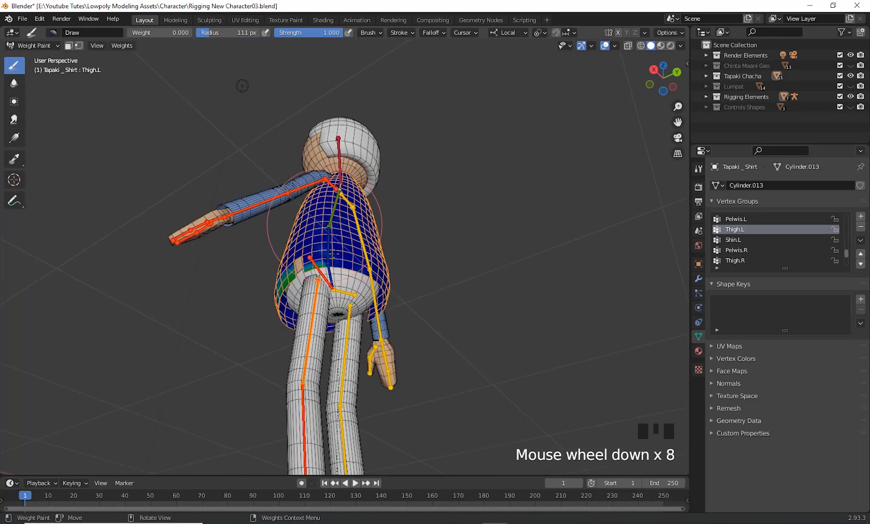
{"action": "scroll", "coordinate": [485, 204], "scroll_direction": "up", "scroll_amount": 3}
{"action": "mouse_move", "coordinate": [388, 339]}
{"action": "middle_mouse_down"}
{"action": "mouse_move", "coordinate": [485, 204]}
{"action": "mouse_move", "coordinate": [448, 302]}
{"action": "mouse_move", "coordinate": [432, 271]}
{"action": "middle_mouse_up"}
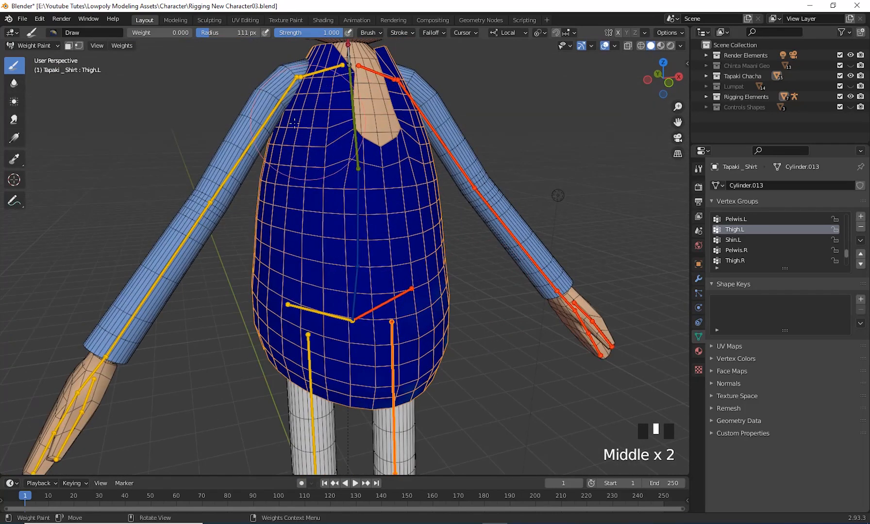
Select the Arm.R bone and paint its influence off the right side of the shirt's chest with weight 0.
{"action": "left_click", "coordinate": [267, 119], "text": "ctrl"}
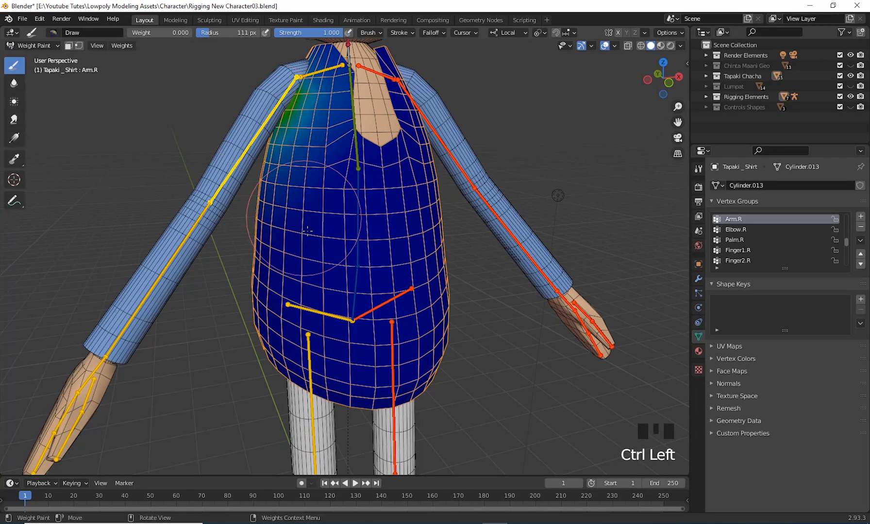
{"action": "scroll", "coordinate": [340, 194], "scroll_direction": "up", "scroll_amount": 2}
{"action": "mouse_move", "coordinate": [343, 198]}
{"action": "middle_mouse_down", "text": "shift"}
{"action": "mouse_move", "coordinate": [340, 310]}
{"action": "mouse_move", "coordinate": [338, 175]}
{"action": "middle_mouse_up", "text": "shift"}
{"action": "left_click", "coordinate": [339, 175]}
{"action": "left_click", "coordinate": [338, 176]}
{"action": "left_click", "coordinate": [340, 213]}
{"action": "left_click", "coordinate": [334, 272]}
{"action": "left_click", "coordinate": [350, 233]}
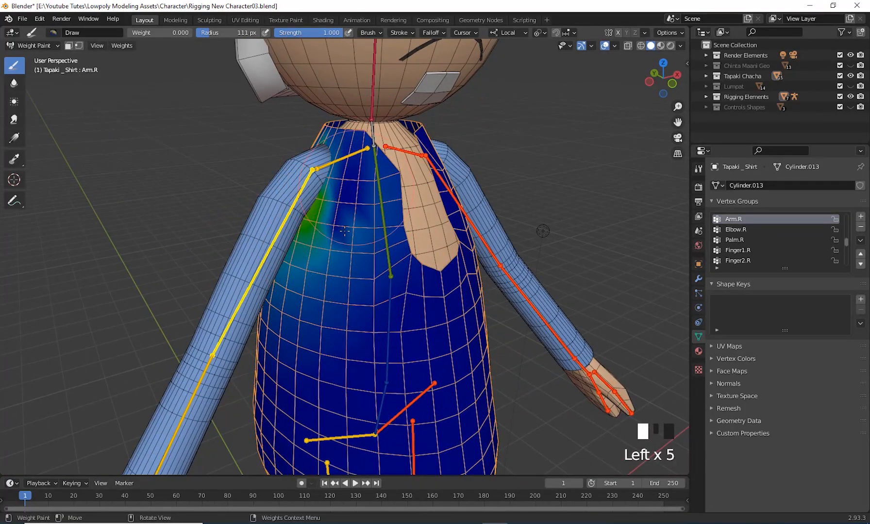
{"action": "left_click", "coordinate": [373, 223]}
Clear Arm.R's remaining influence from the whole shirt with linear weight gradients at weight 0 from front, side and back.
{"action": "left_click_drag", "start_coordinate": [411, 240], "coordinate": [58, 153], "text": "alt"}
{"action": "middle_click_drag", "start_coordinate": [581, 271], "coordinate": [514, 156]}
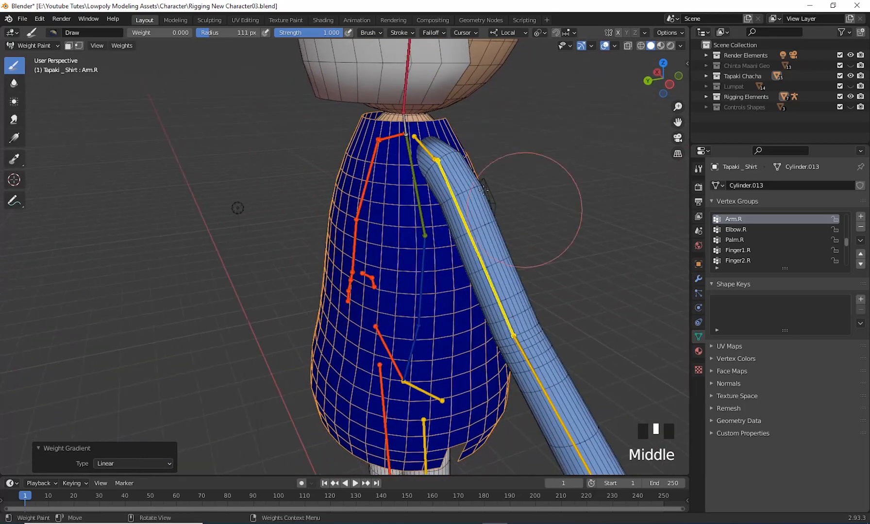
{"action": "left_click_drag", "start_coordinate": [536, 187], "coordinate": [236, 204], "text": "alt"}
{"action": "middle_click_drag", "start_coordinate": [575, 257], "coordinate": [650, 242]}
{"action": "left_click_drag", "start_coordinate": [369, 301], "coordinate": [387, 409], "text": "alt"}
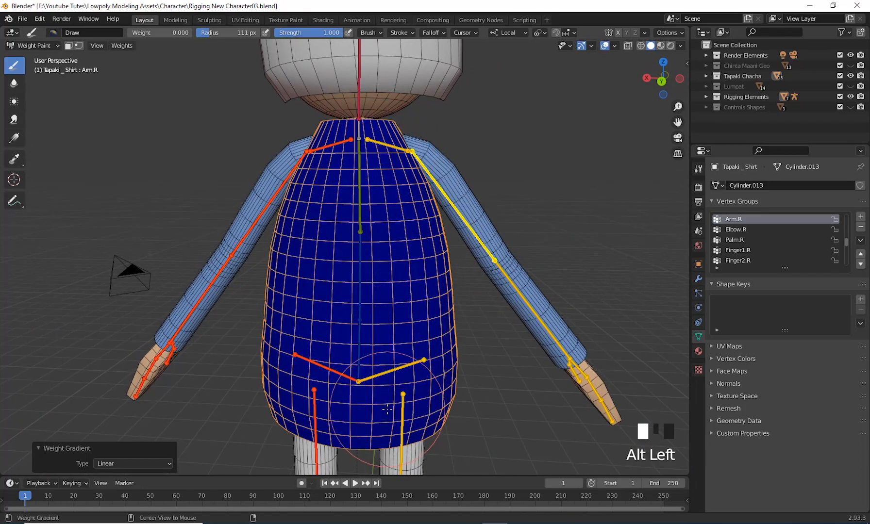
{"action": "left_click", "coordinate": [386, 381], "text": "alt"}
{"action": "middle_click_drag", "start_coordinate": [386, 381], "coordinate": [3, 87]}
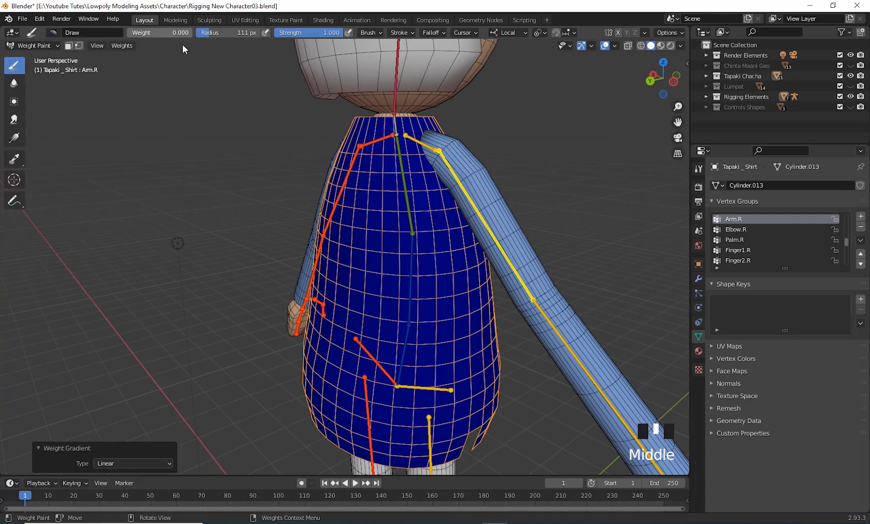
Select the Chest bone and examine its influence on the shirt from the front.
{"action": "scroll", "coordinate": [582, 237], "scroll_direction": "down", "scroll_amount": 2}
{"action": "middle_click_drag", "start_coordinate": [582, 237], "coordinate": [554, 256]}
{"action": "scroll", "coordinate": [552, 259], "scroll_direction": "up", "scroll_amount": 2}
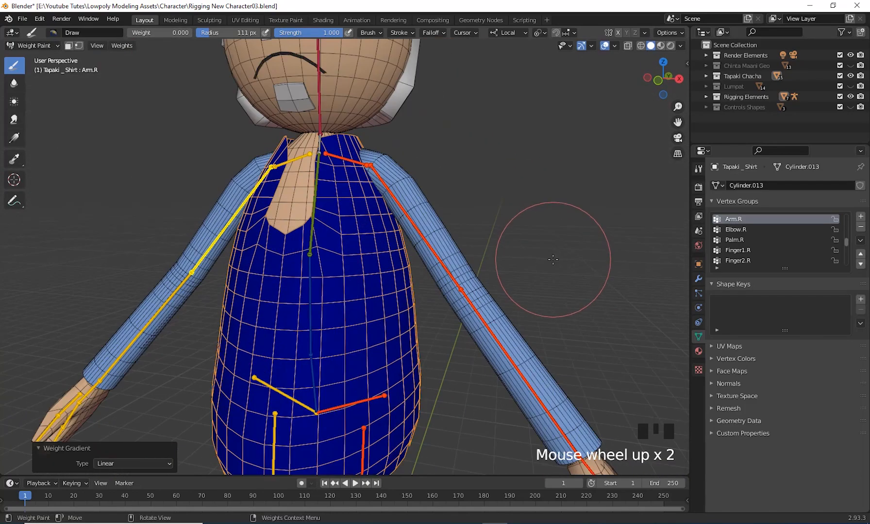
{"action": "left_click", "coordinate": [146, 306], "text": "alt"}
{"action": "left_click", "coordinate": [163, 305], "text": "alt"}
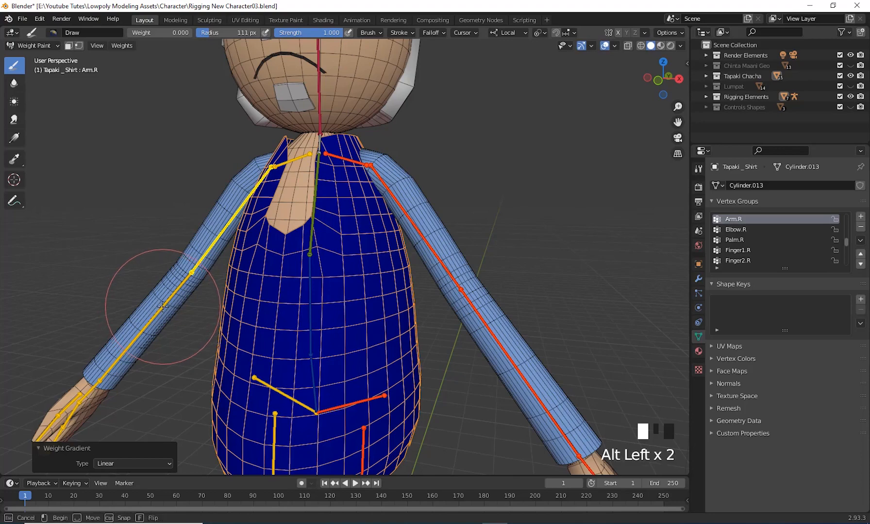
{"action": "left_click", "coordinate": [162, 305], "text": "ctrl"}
{"action": "middle_click_drag", "start_coordinate": [163, 305], "coordinate": [450, 335]}
{"action": "scroll", "coordinate": [233, 315], "scroll_direction": "up", "scroll_amount": 2}
{"action": "scroll", "coordinate": [309, 333], "scroll_direction": "down", "scroll_amount": 2}
{"action": "left_click", "coordinate": [323, 231], "text": "ctrl"}
{"action": "scroll", "coordinate": [324, 231], "scroll_direction": "down", "scroll_amount": 1}
{"action": "scroll", "coordinate": [323, 230], "scroll_direction": "up", "scroll_amount": 2}
{"action": "scroll", "coordinate": [465, 333], "scroll_direction": "down", "scroll_amount": 3}
{"action": "middle_click_drag", "start_coordinate": [465, 333], "coordinate": [534, 350]}
{"action": "scroll", "coordinate": [503, 329], "scroll_direction": "down", "scroll_amount": 3}
{"action": "scroll", "coordinate": [511, 311], "scroll_direction": "up", "scroll_amount": 2}
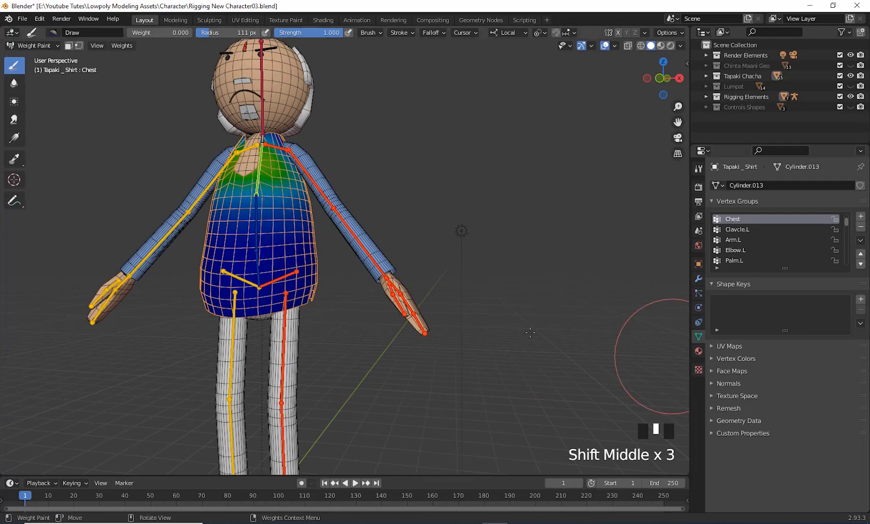
Leave weight painting, select the armature and switch it to Pose Mode.
{"action": "left_click", "coordinate": [39, 46]}
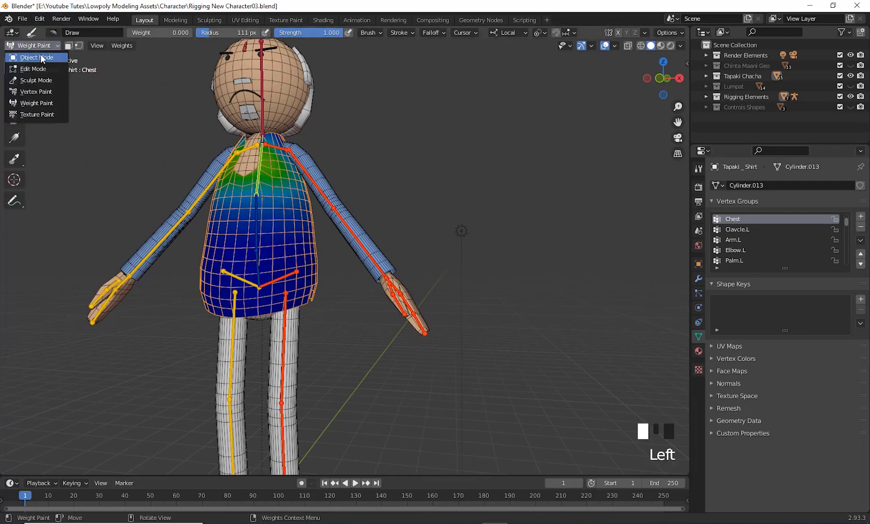
{"action": "left_click", "coordinate": [36, 57]}
{"action": "left_click", "coordinate": [282, 284]}
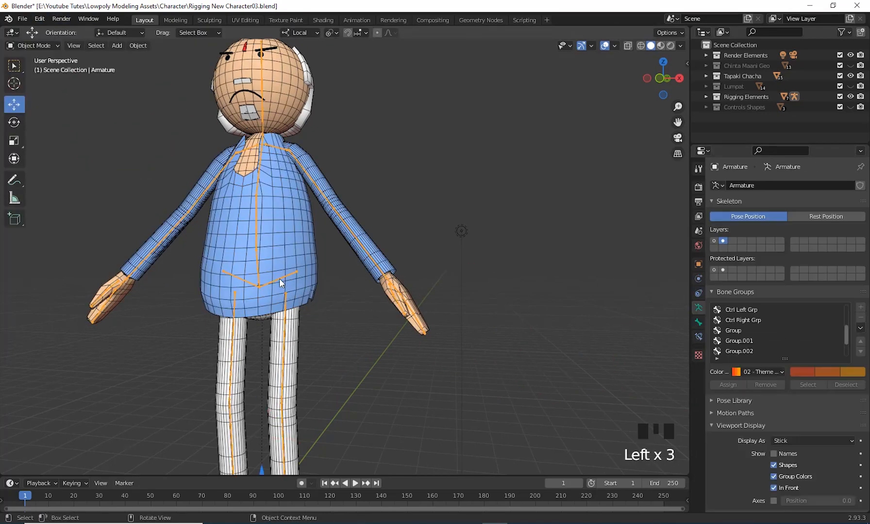
{"action": "left_click", "coordinate": [43, 46]}
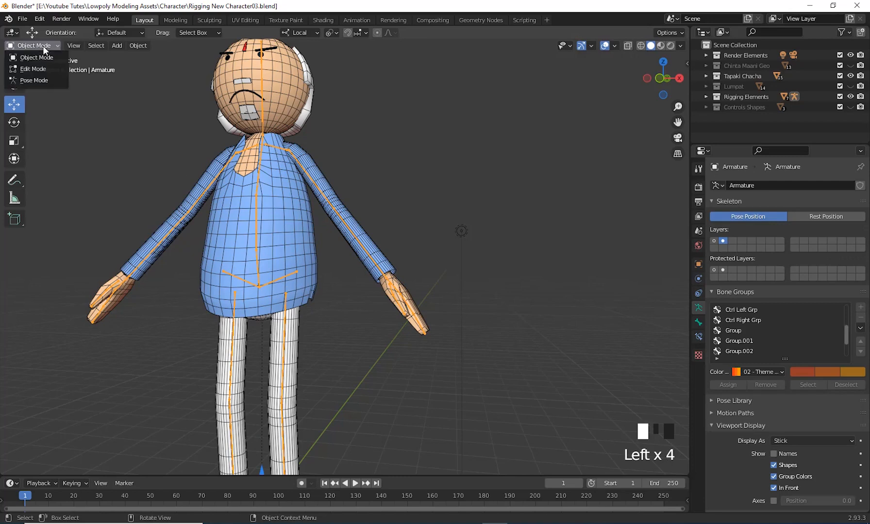
{"action": "left_click", "coordinate": [34, 80]}
{"action": "middle_click_drag", "start_coordinate": [357, 213], "coordinate": [327, 258]}
{"action": "scroll", "coordinate": [360, 257], "scroll_direction": "down", "scroll_amount": 2}
{"action": "middle_click_drag", "start_coordinate": [381, 258], "coordinate": [437, 256]}
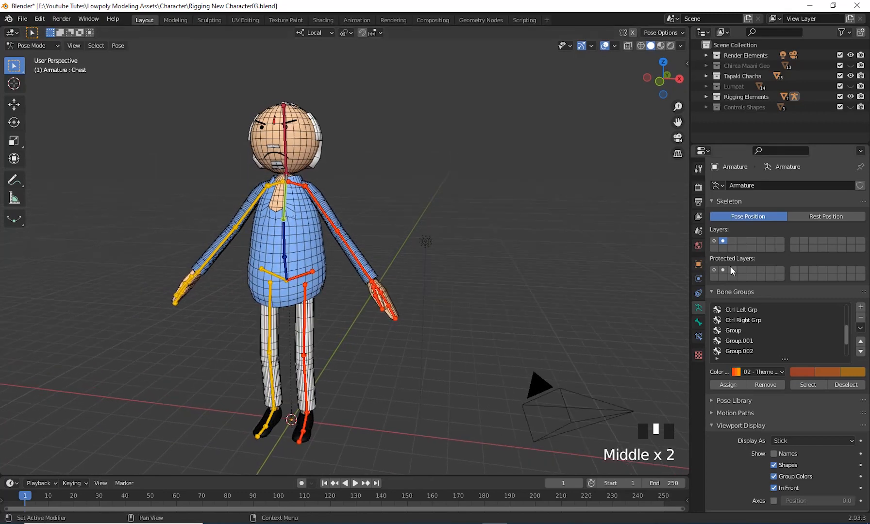
Display the armature's first bone layer together with the second one.
{"action": "left_click", "coordinate": [713, 241], "text": "shift"}
{"action": "scroll", "coordinate": [324, 252], "scroll_direction": "up", "scroll_amount": 2}
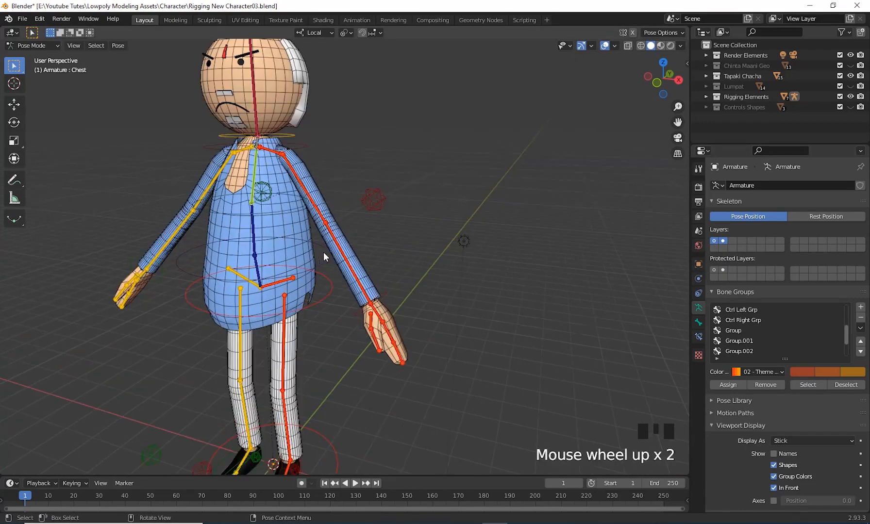
{"action": "middle_click_drag", "start_coordinate": [324, 252], "coordinate": [350, 270]}
Test the left arm's bending by moving Hand Ctrl.L in front and side views, cancelling each move.
{"action": "left_click", "coordinate": [414, 288]}
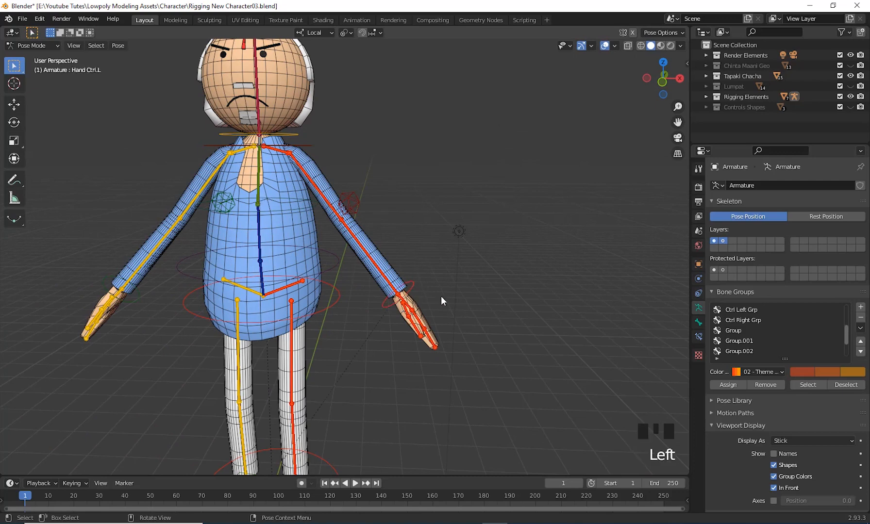
{"action": "middle_click_drag", "start_coordinate": [441, 296], "coordinate": [452, 291]}
{"action": "key", "text": "g"}
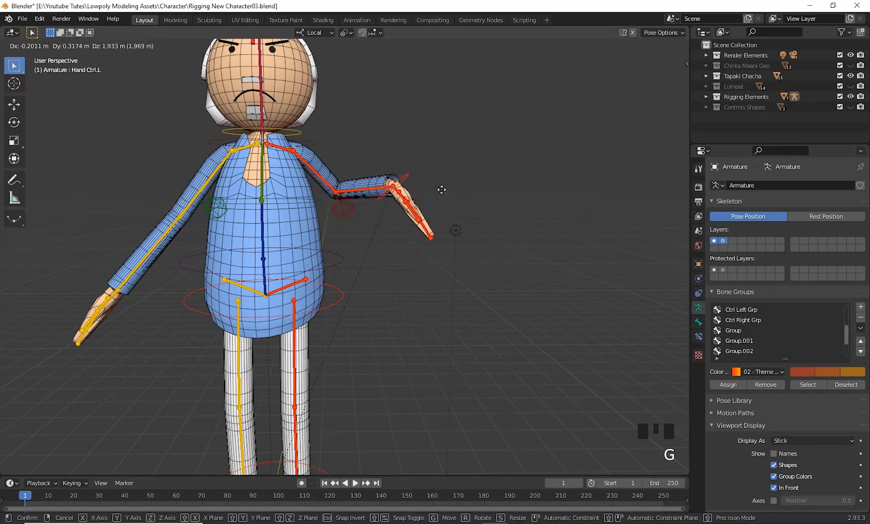
{"action": "right_click", "coordinate": [450, 210]}
{"action": "middle_click_drag", "start_coordinate": [472, 247], "coordinate": [383, 254]}
{"action": "scroll", "coordinate": [383, 254], "scroll_direction": "up", "scroll_amount": 3}
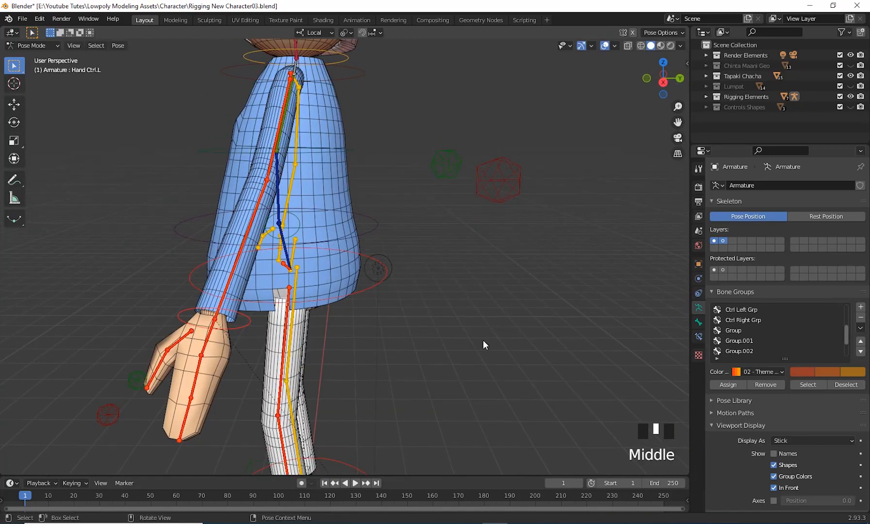
{"action": "key", "text": "g"}
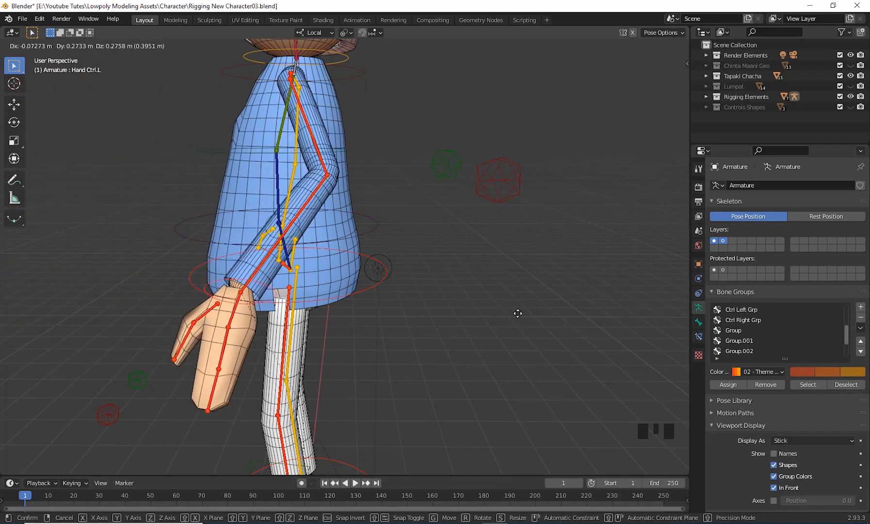
{"action": "left_click", "coordinate": [552, 304]}
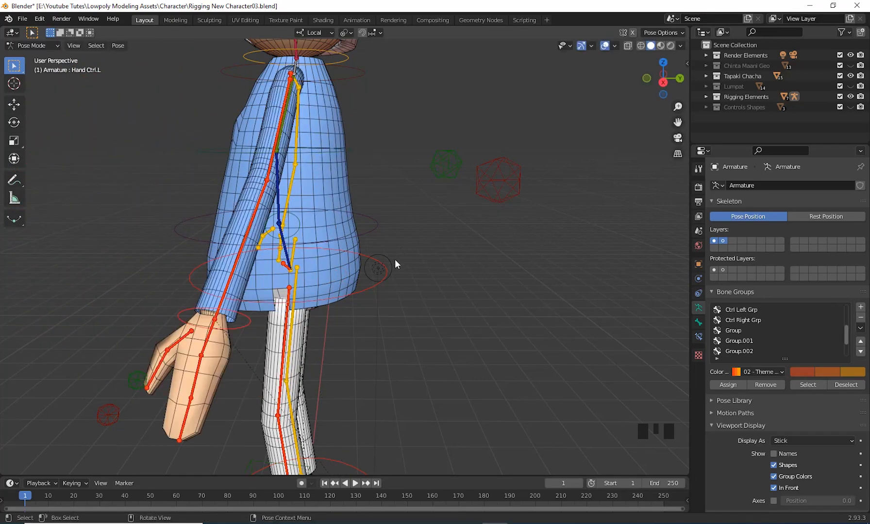
Leave Pose Mode, select the shirt's sleeves and enter Edit Mode on them near the left elbow.
{"action": "middle_click_drag", "start_coordinate": [394, 259], "coordinate": [394, 286]}
{"action": "scroll", "coordinate": [366, 278], "scroll_direction": "up", "scroll_amount": 2}
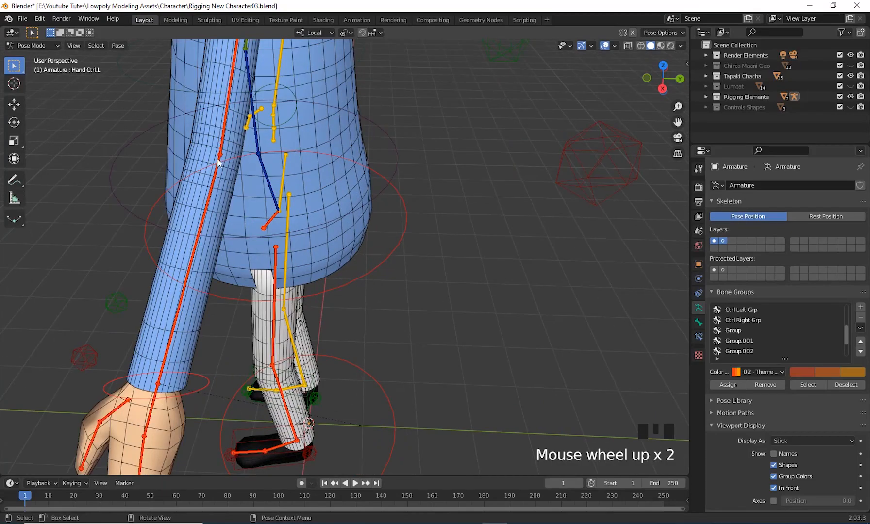
{"action": "middle_click_drag", "start_coordinate": [220, 162], "coordinate": [438, 287]}
{"action": "scroll", "coordinate": [256, 178], "scroll_direction": "up", "scroll_amount": 2}
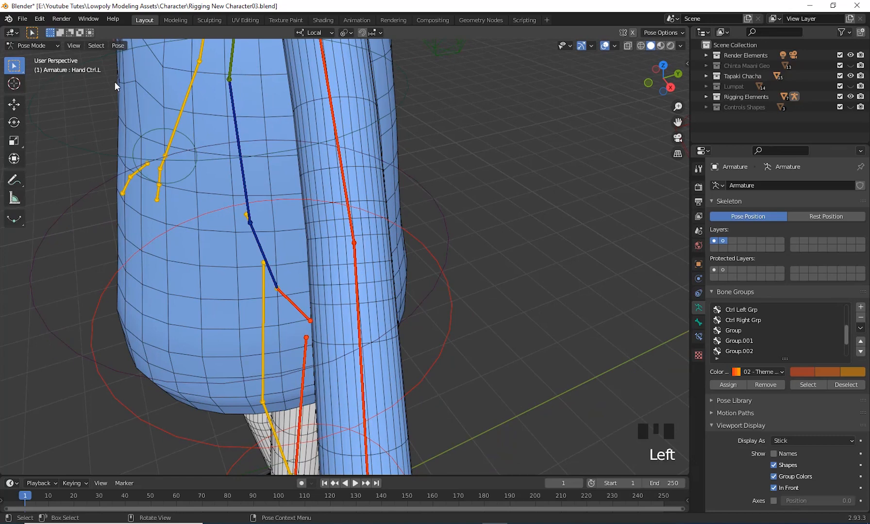
{"action": "left_click_drag", "start_coordinate": [41, 43], "coordinate": [40, 55]}
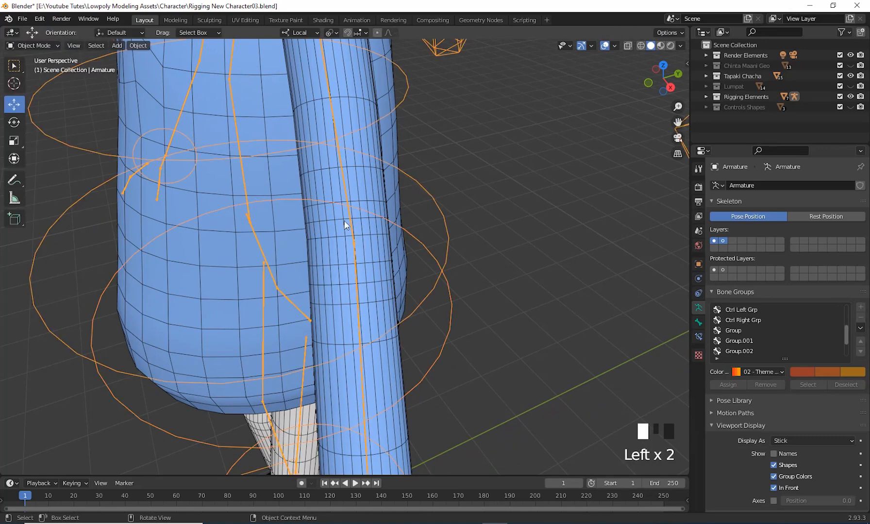
{"action": "left_click", "coordinate": [382, 256]}
{"action": "middle_click_drag", "start_coordinate": [381, 259], "coordinate": [359, 248]}
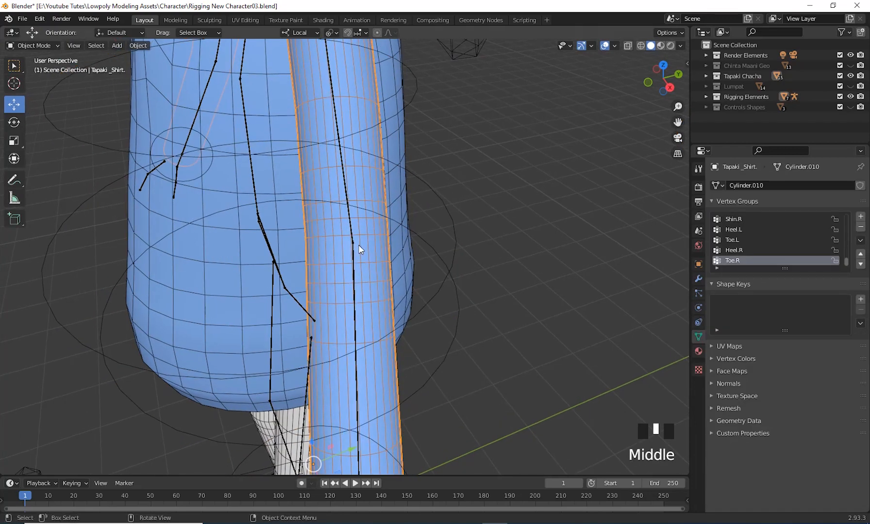
{"action": "key", "text": "Tab"}
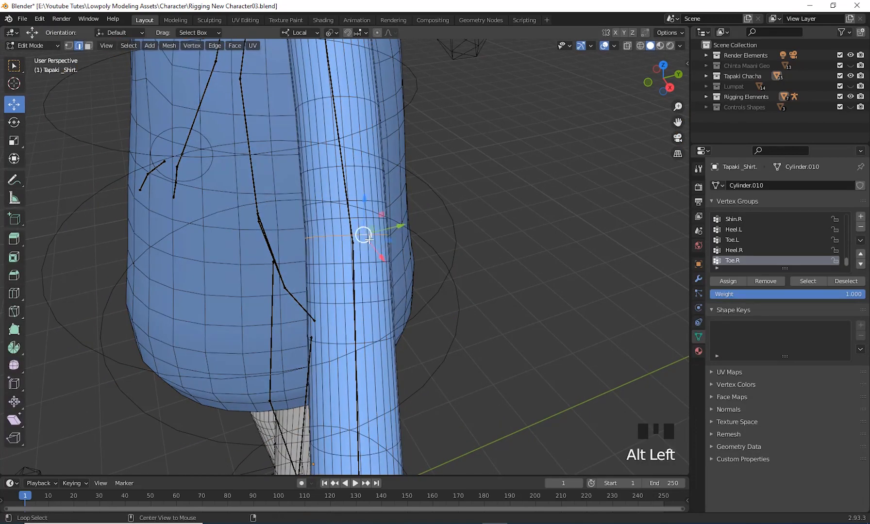
Move the left sleeve's elbow edge loop about 0.03 m down the arm and the loop above it about 0.02 m.
{"action": "key", "text": "g"}
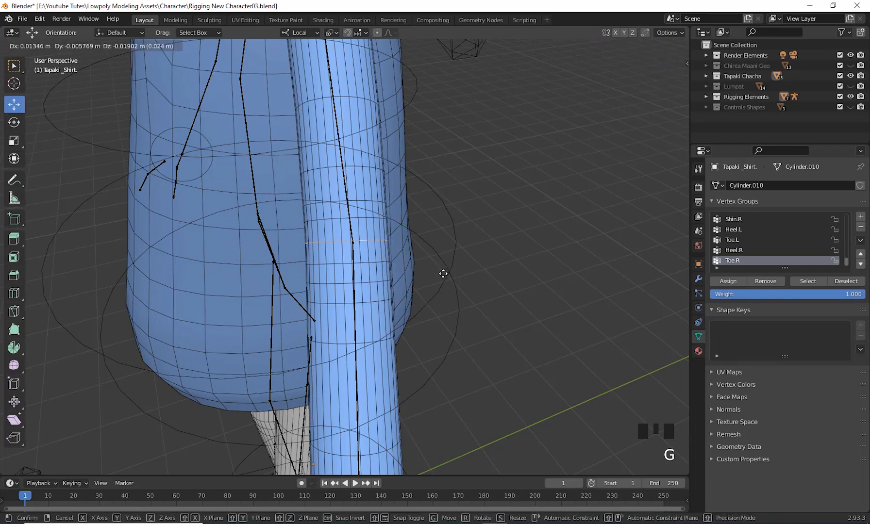
{"action": "left_click", "coordinate": [443, 274]}
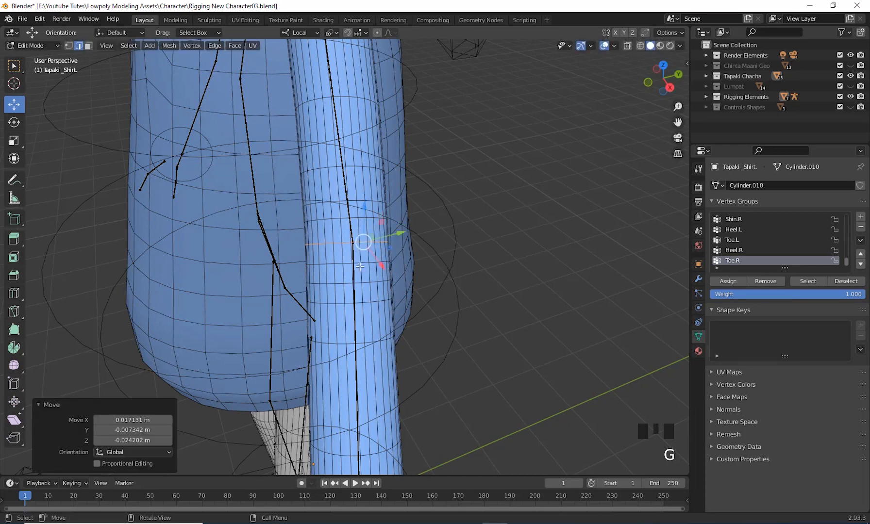
{"action": "middle_click_drag", "start_coordinate": [360, 266], "coordinate": [383, 261]}
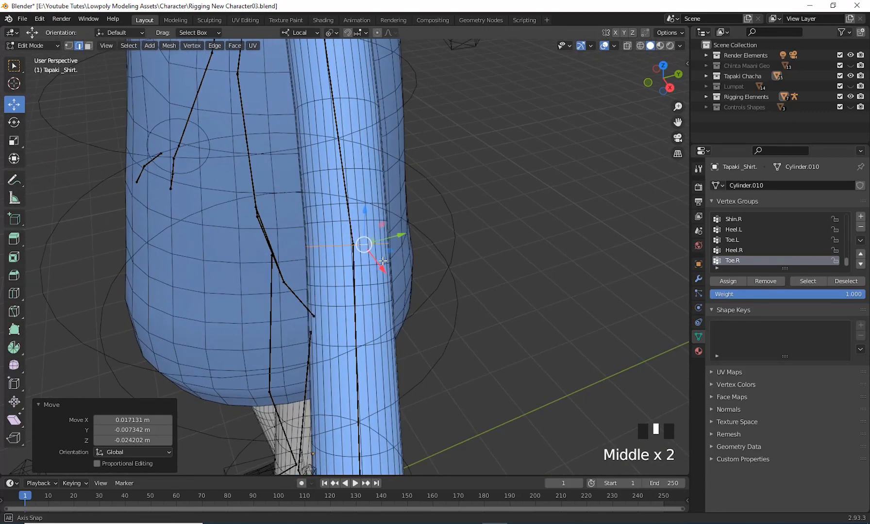
{"action": "left_click", "coordinate": [370, 224], "text": "alt"}
{"action": "key", "text": "g"}
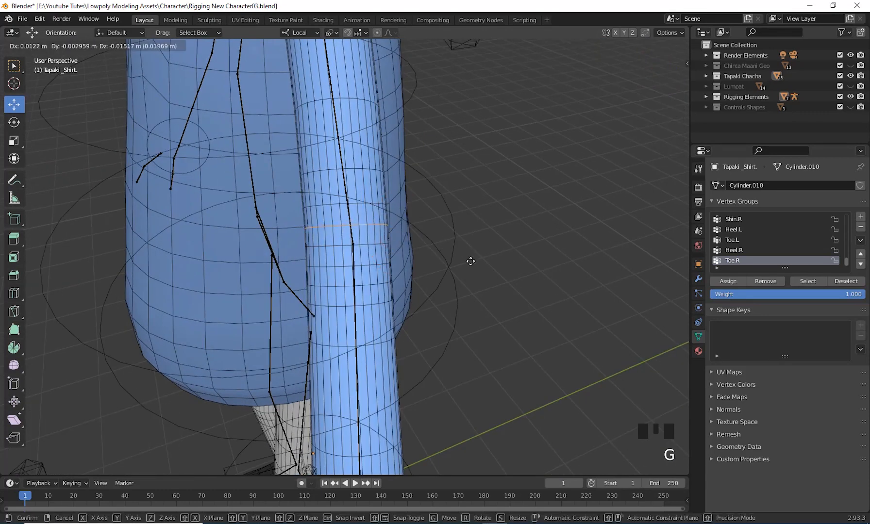
{"action": "left_click", "coordinate": [470, 261]}
Move the right sleeve's edge loop above the elbow about 0.04 m up the arm and the next lower loop about 0.035 m.
{"action": "middle_click_drag", "start_coordinate": [470, 260], "coordinate": [417, 245]}
{"action": "scroll", "coordinate": [332, 291], "scroll_direction": "down", "scroll_amount": 3}
{"action": "scroll", "coordinate": [340, 262], "scroll_direction": "down", "scroll_amount": 3}
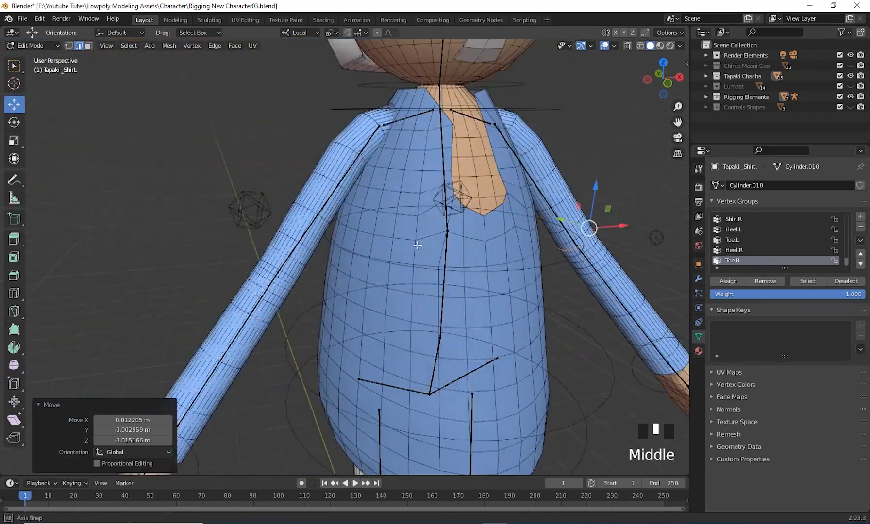
{"action": "scroll", "coordinate": [272, 266], "scroll_direction": "up", "scroll_amount": 2}
{"action": "middle_click_drag", "start_coordinate": [272, 265], "coordinate": [365, 272], "text": "shift"}
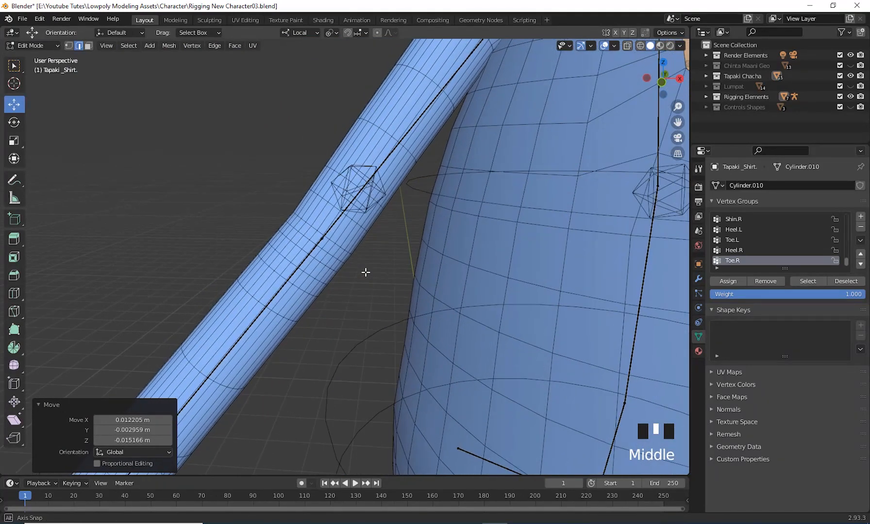
{"action": "left_click", "coordinate": [332, 245], "text": "alt"}
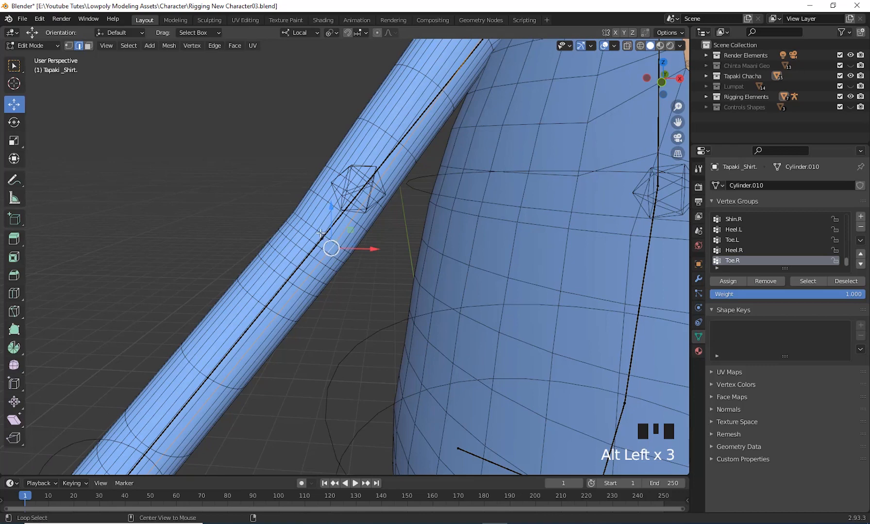
{"action": "left_click", "coordinate": [320, 234], "text": "alt"}
{"action": "key", "text": "g"}
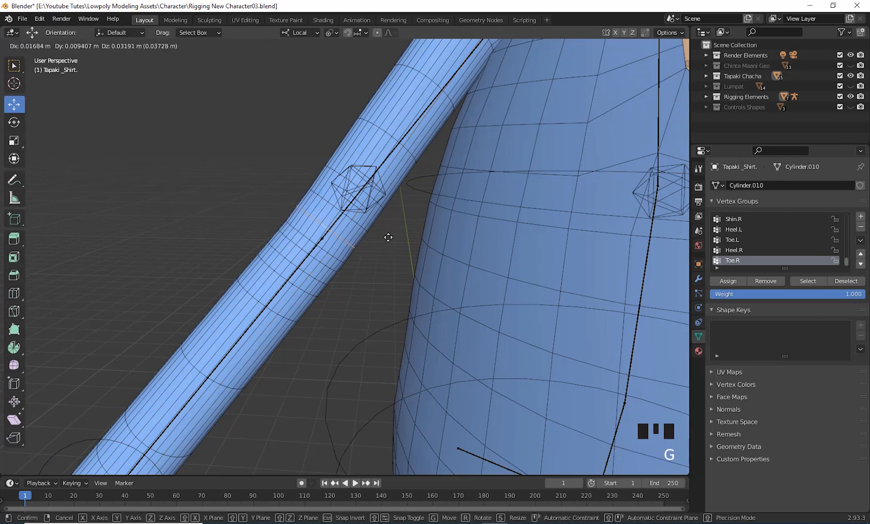
{"action": "left_click", "coordinate": [388, 237]}
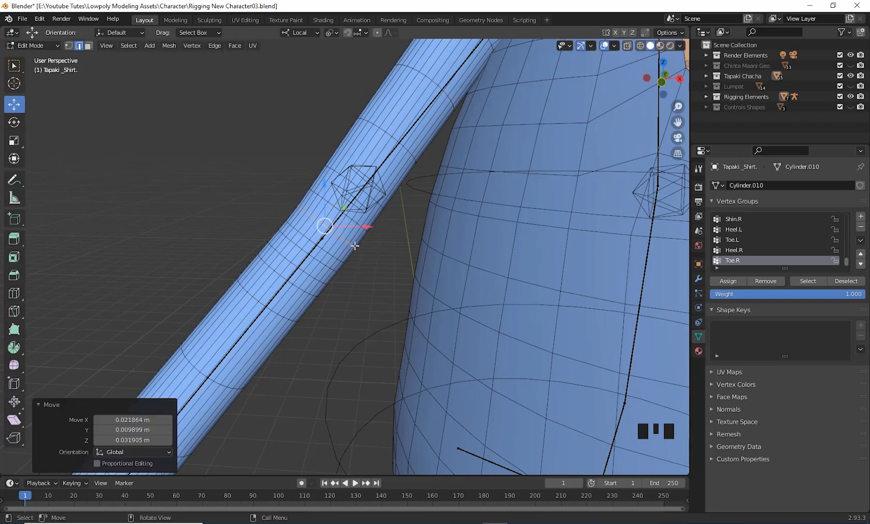
{"action": "left_click", "coordinate": [323, 250], "text": "alt"}
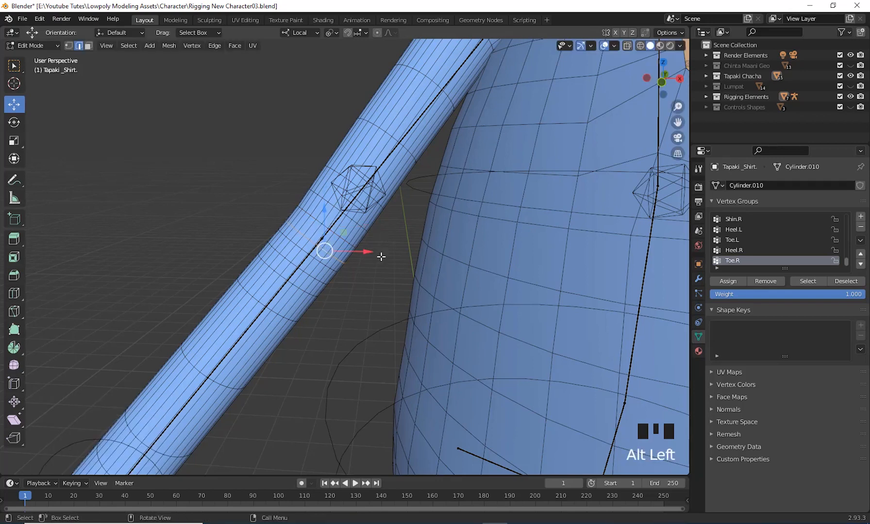
{"action": "key", "text": "g"}
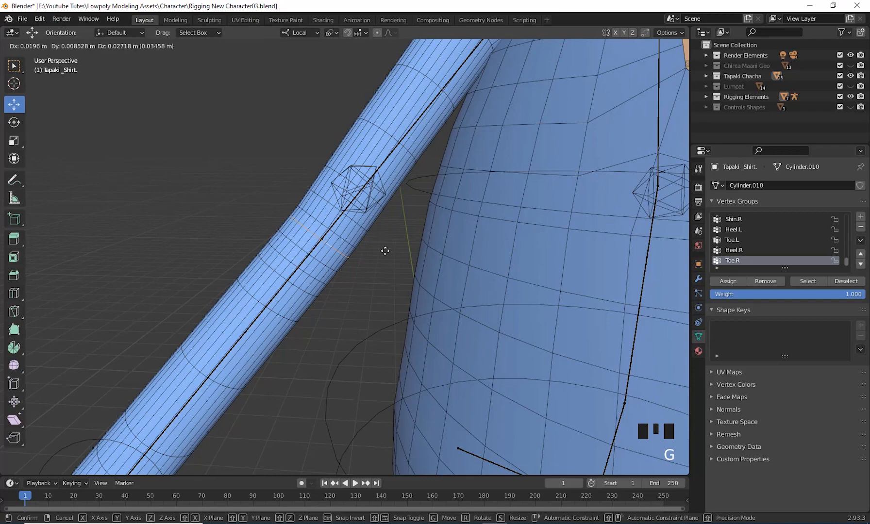
{"action": "left_click", "coordinate": [384, 251]}
Return the sleeves to Object Mode and deselect them.
{"action": "scroll", "coordinate": [345, 262], "scroll_direction": "down", "scroll_amount": 2}
{"action": "middle_click_drag", "start_coordinate": [346, 262], "coordinate": [221, 186]}
{"action": "scroll", "coordinate": [489, 232], "scroll_direction": "down", "scroll_amount": 4}
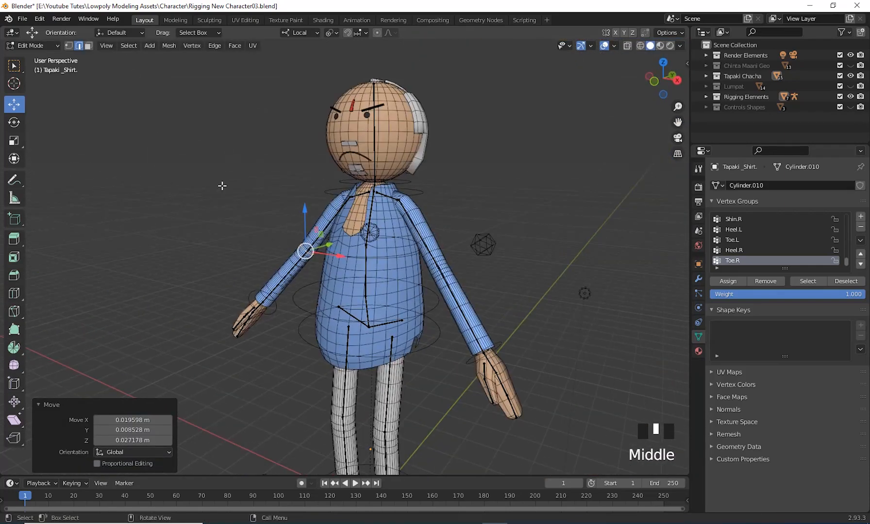
{"action": "left_click", "coordinate": [35, 45]}
{"action": "left_click", "coordinate": [38, 58]}
{"action": "left_click", "coordinate": [571, 251]}
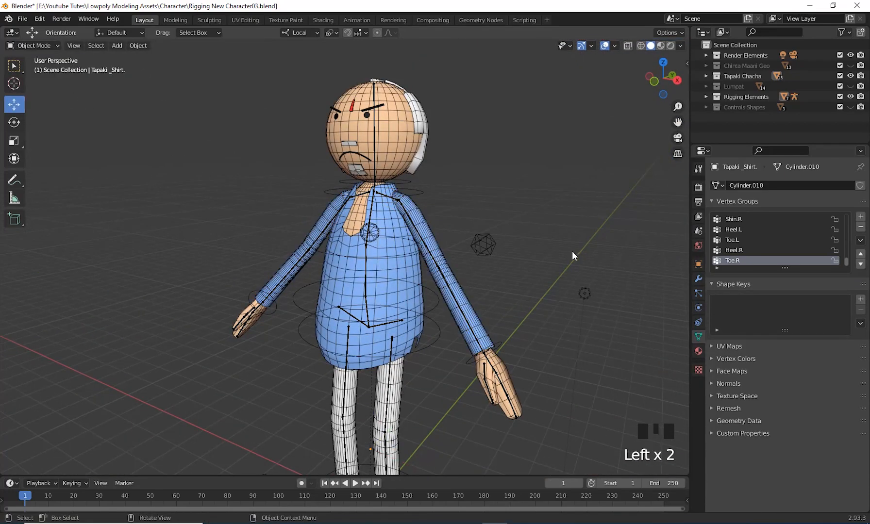
Select the armature and display only its first bone layer with the control shapes.
{"action": "middle_click_drag", "start_coordinate": [571, 251], "coordinate": [529, 155], "text": "shift"}
{"action": "scroll", "coordinate": [496, 218], "scroll_direction": "up", "scroll_amount": 2}
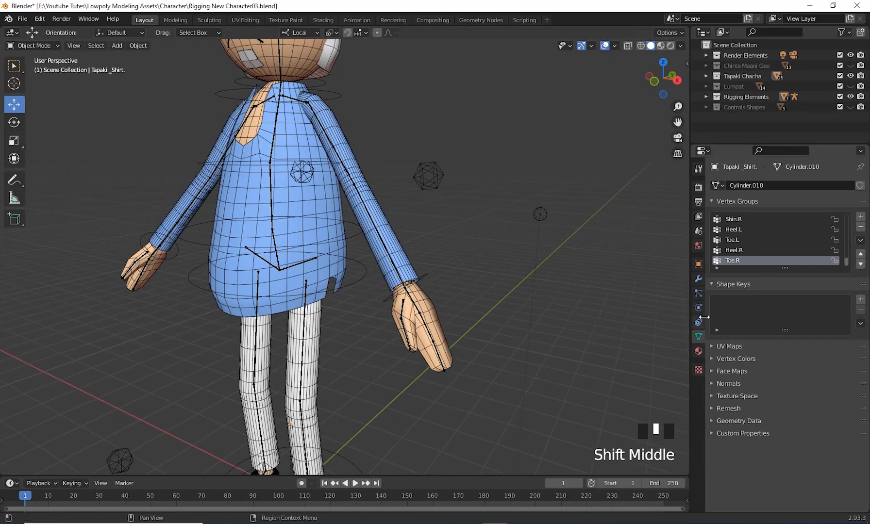
{"action": "left_click", "coordinate": [423, 273]}
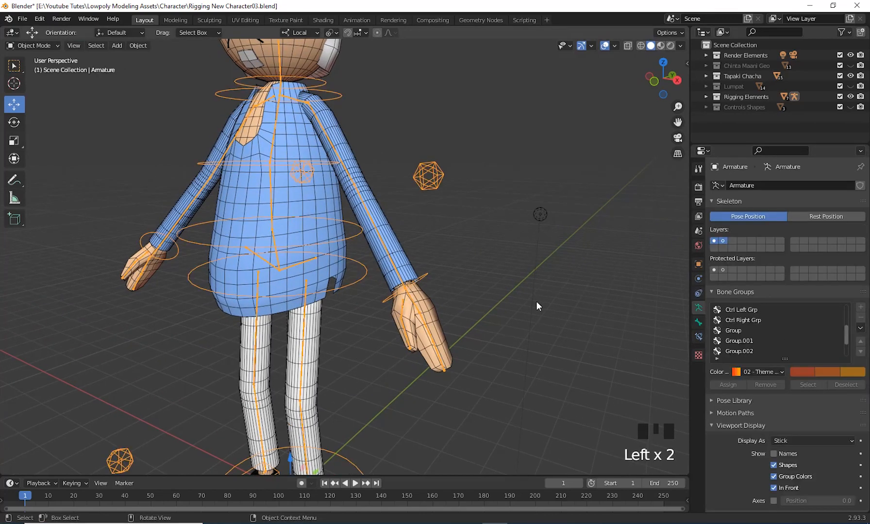
{"action": "left_click", "coordinate": [714, 242]}
{"action": "scroll", "coordinate": [438, 253], "scroll_direction": "down", "scroll_amount": 2}
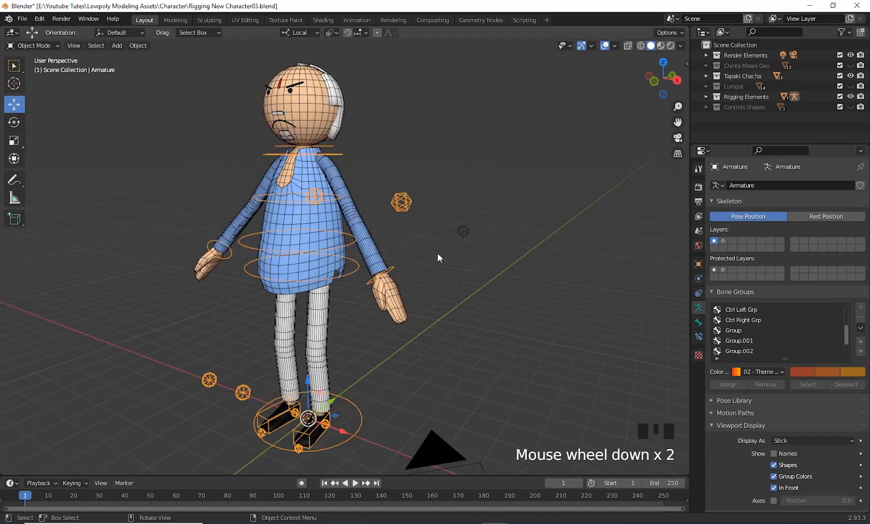
Reselect the armature by the foot controls and switch it to Pose Mode.
{"action": "left_click", "coordinate": [492, 251]}
{"action": "left_click", "coordinate": [430, 262]}
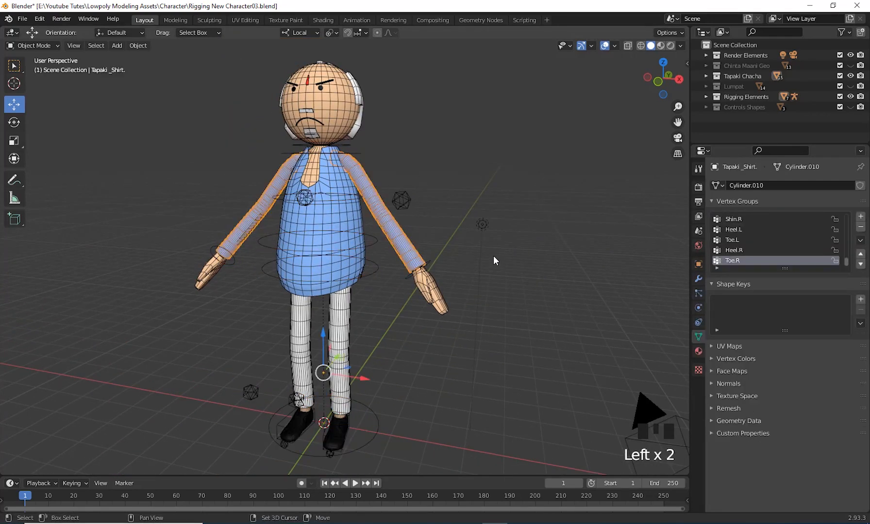
{"action": "middle_click_drag", "start_coordinate": [493, 260], "coordinate": [448, 252], "text": "shift"}
{"action": "scroll", "coordinate": [450, 295], "scroll_direction": "up", "scroll_amount": 2}
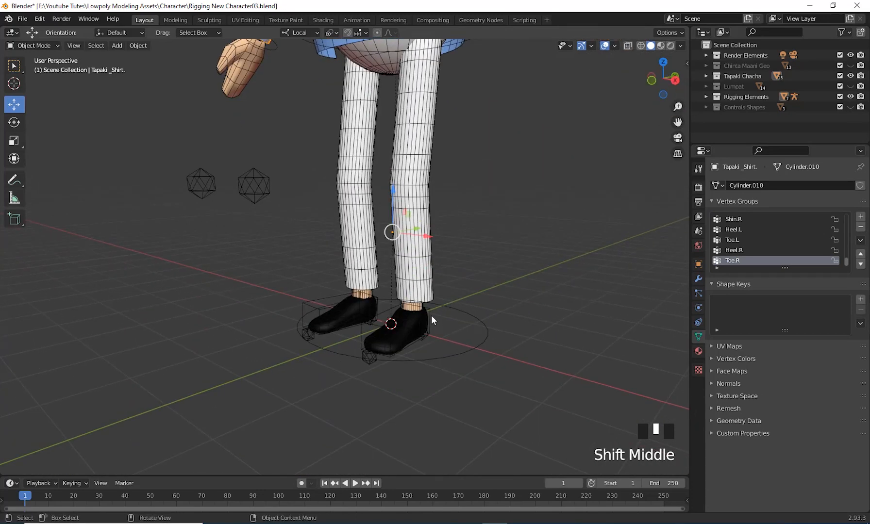
{"action": "left_click", "coordinate": [430, 311]}
{"action": "middle_click_drag", "start_coordinate": [479, 313], "coordinate": [461, 355], "text": "shift"}
{"action": "left_click", "coordinate": [40, 43]}
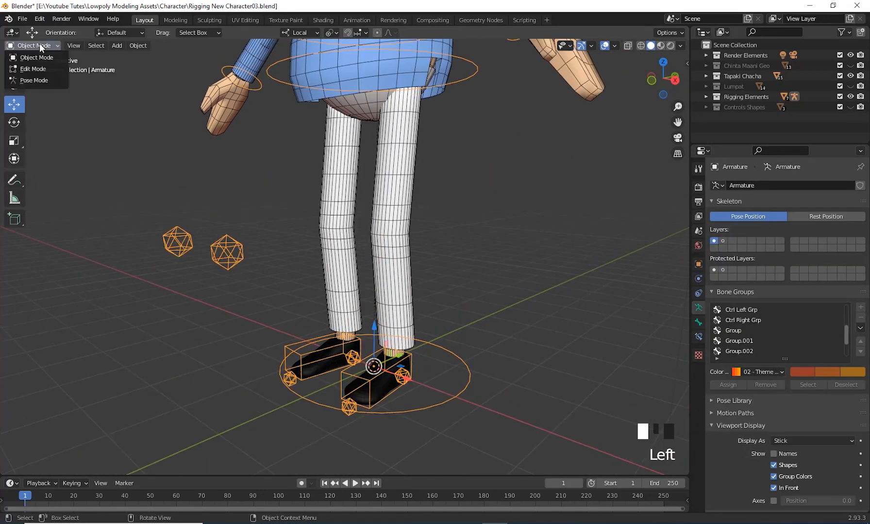
{"action": "left_click", "coordinate": [34, 80]}
Test the left leg's deformation by moving the left foot control up and backward in side view, cancelling the move.
{"action": "middle_click_drag", "start_coordinate": [479, 284], "coordinate": [319, 375]}
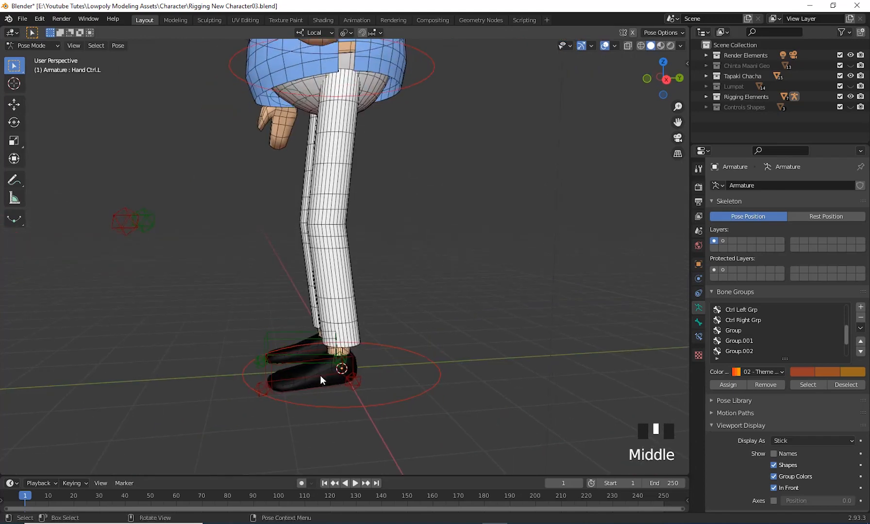
{"action": "left_click", "coordinate": [272, 367]}
{"action": "scroll", "coordinate": [374, 369], "scroll_direction": "down", "scroll_amount": 2}
{"action": "middle_click_drag", "start_coordinate": [374, 369], "coordinate": [410, 363]}
{"action": "key", "text": "g"}
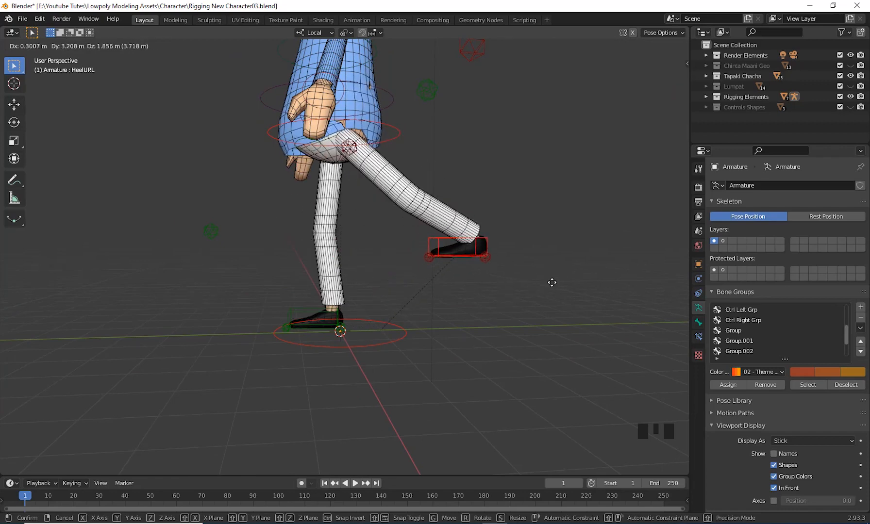
{"action": "left_click", "coordinate": [365, 317]}
{"action": "scroll", "coordinate": [365, 317], "scroll_direction": "up", "scroll_amount": 1}
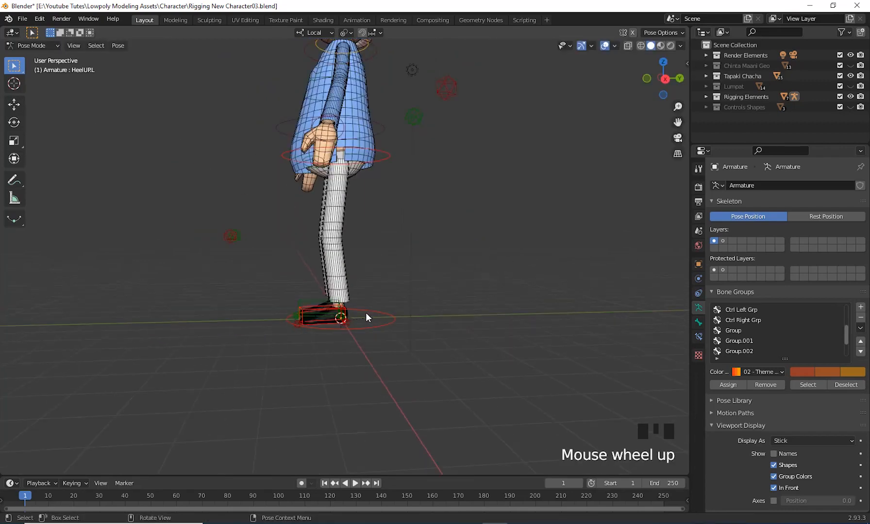
Test the whole body's deformation by lowering the hip control from the front, cancelling the move.
{"action": "middle_click_drag", "start_coordinate": [365, 317], "coordinate": [439, 290]}
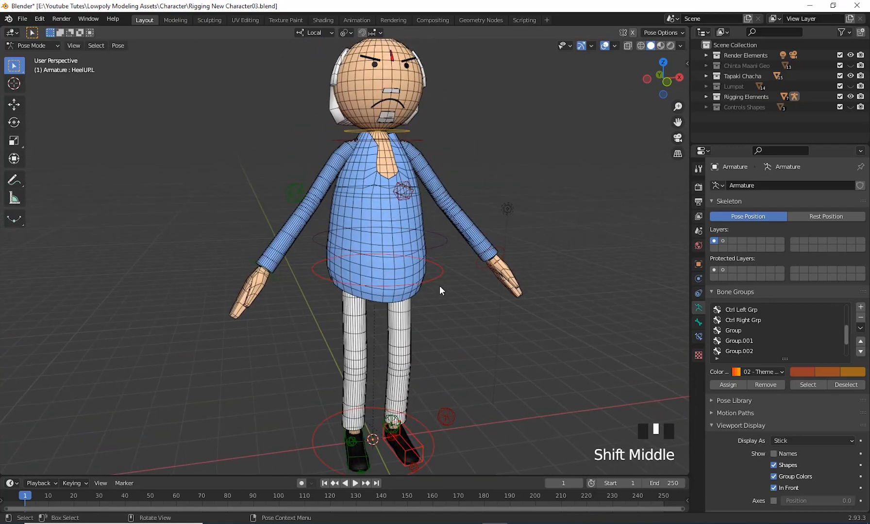
{"action": "left_click", "coordinate": [478, 312]}
{"action": "middle_click_drag", "start_coordinate": [480, 313], "coordinate": [469, 323]}
{"action": "key", "text": "g"}
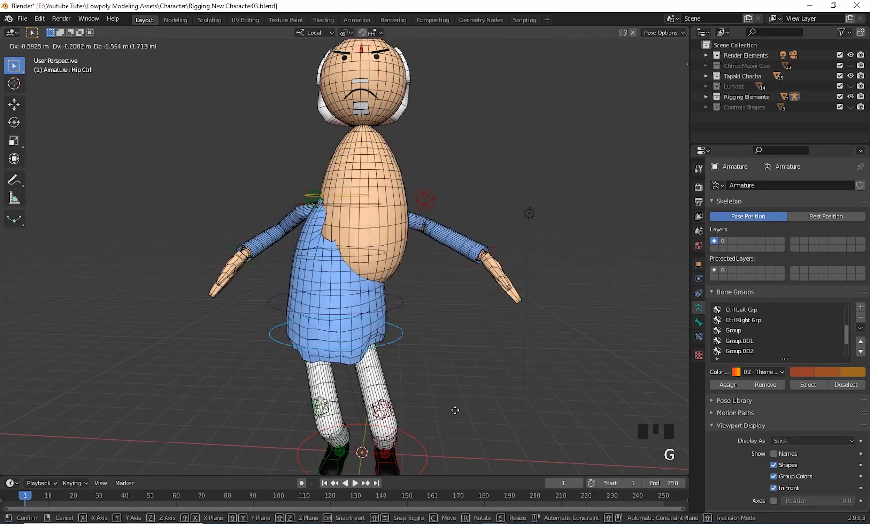
{"action": "right_click", "coordinate": [475, 371]}
{"action": "middle_click_drag", "start_coordinate": [474, 371], "coordinate": [459, 338]}
Test the torso by rotating the hip control about 52 degrees, and undo the rotation.
{"action": "left_click", "coordinate": [423, 334]}
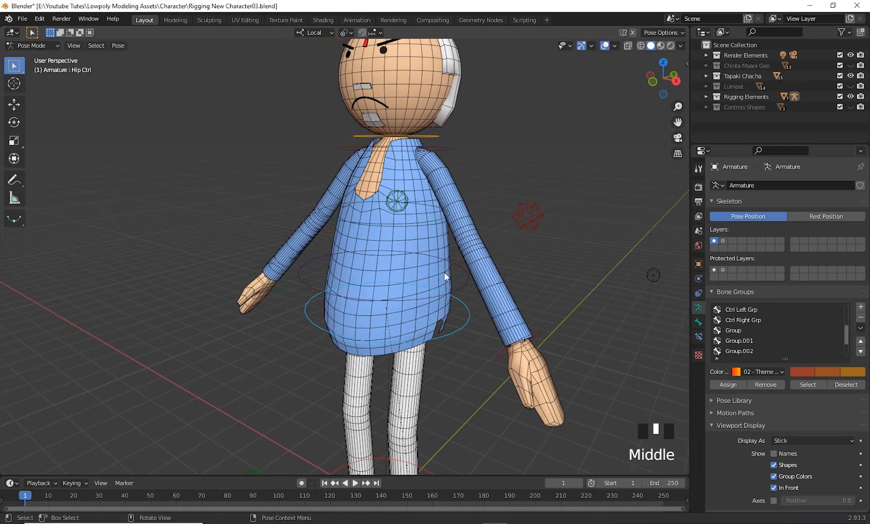
{"action": "middle_click_drag", "start_coordinate": [444, 272], "coordinate": [516, 351]}
{"action": "left_click", "coordinate": [481, 343]}
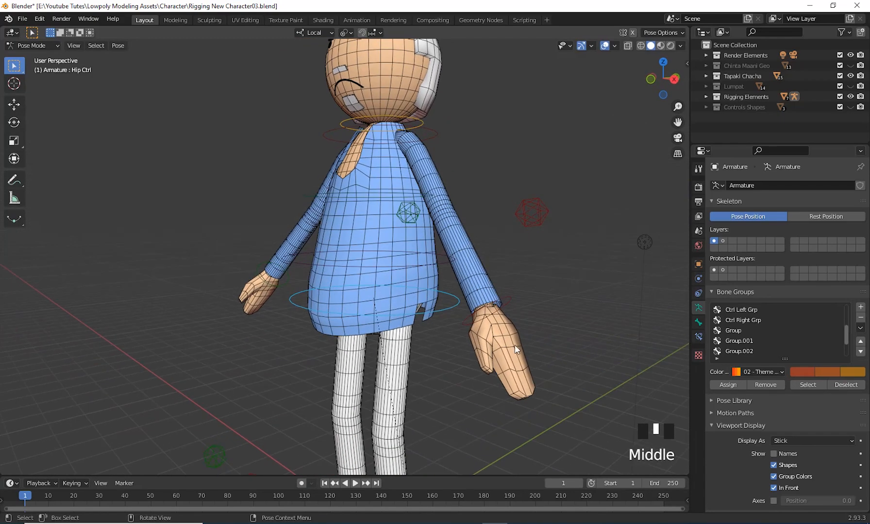
{"action": "key", "text": "r"}
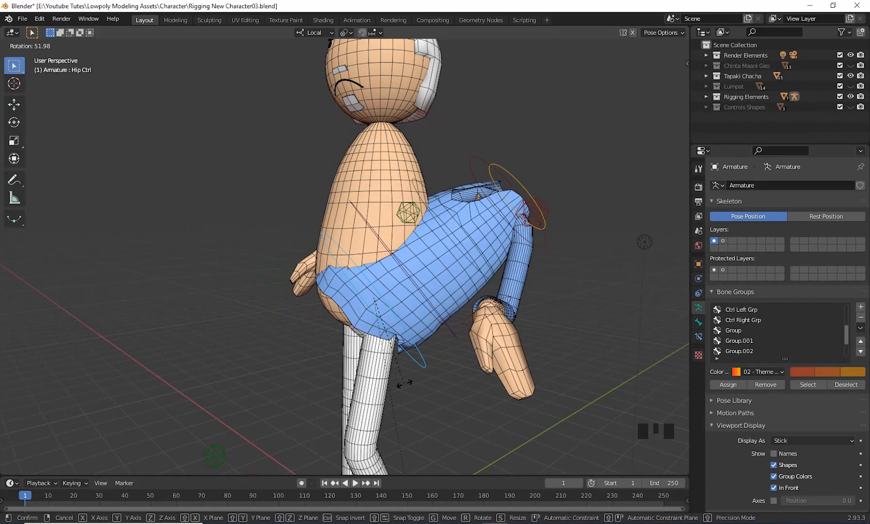
{"action": "left_click", "coordinate": [404, 383]}
{"action": "middle_click_drag", "start_coordinate": [403, 378], "coordinate": [375, 339]}
{"action": "key", "text": "ctrl+z"}
Test the torso by rotating the abdomen control backward in a near-side view, cancelling the rotation.
{"action": "middle_click_drag", "start_coordinate": [509, 358], "coordinate": [456, 340]}
{"action": "middle_click_drag", "start_coordinate": [456, 339], "coordinate": [502, 321], "text": "shift"}
{"action": "left_click", "coordinate": [481, 276]}
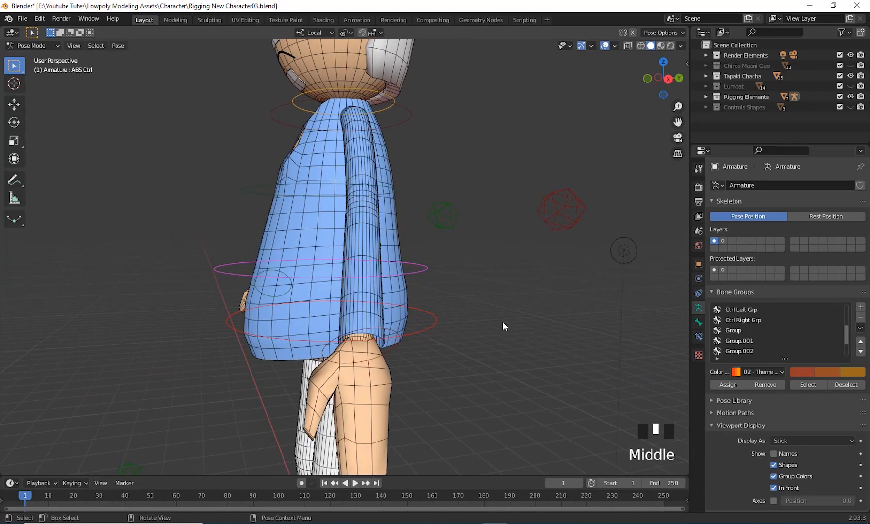
{"action": "key", "text": "r"}
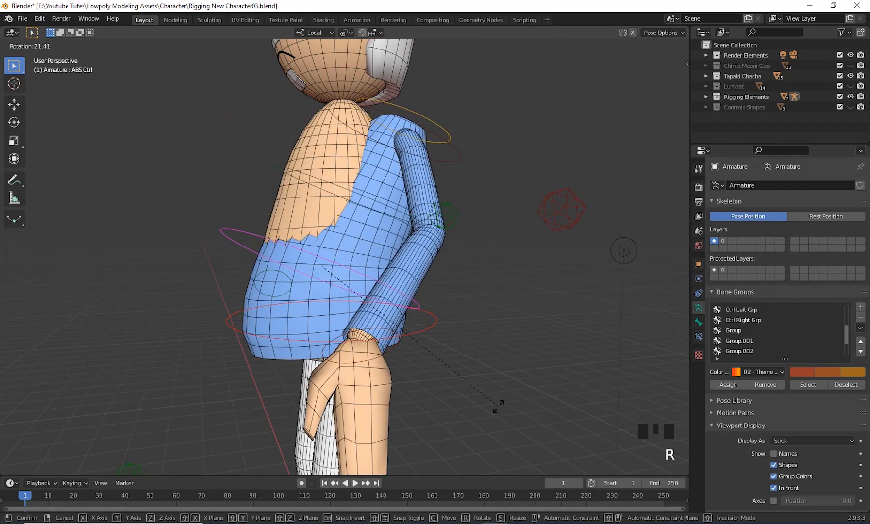
{"action": "right_click", "coordinate": [468, 299]}
{"action": "middle_click_drag", "start_coordinate": [469, 300], "coordinate": [402, 325]}
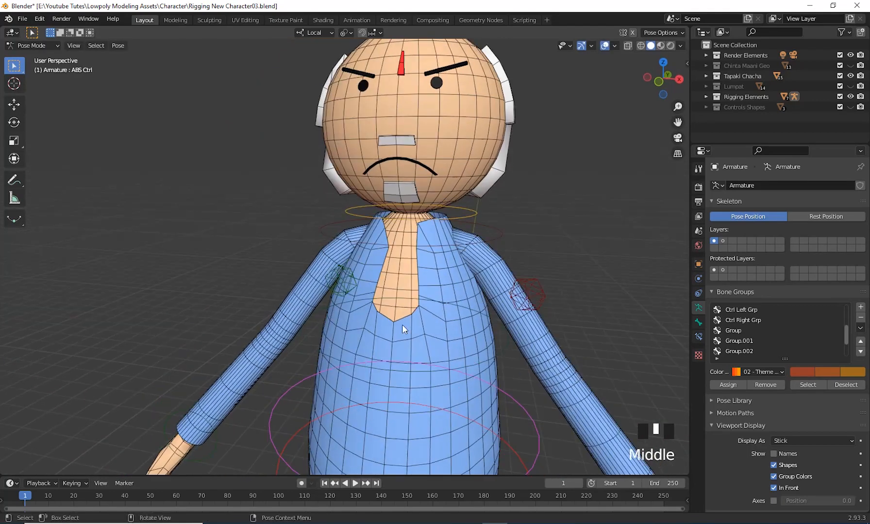
Return the armature to Object Mode, select the body mesh under the shirt, and display its modifiers.
{"action": "middle_click_drag", "start_coordinate": [409, 272], "coordinate": [333, 232], "text": "shift"}
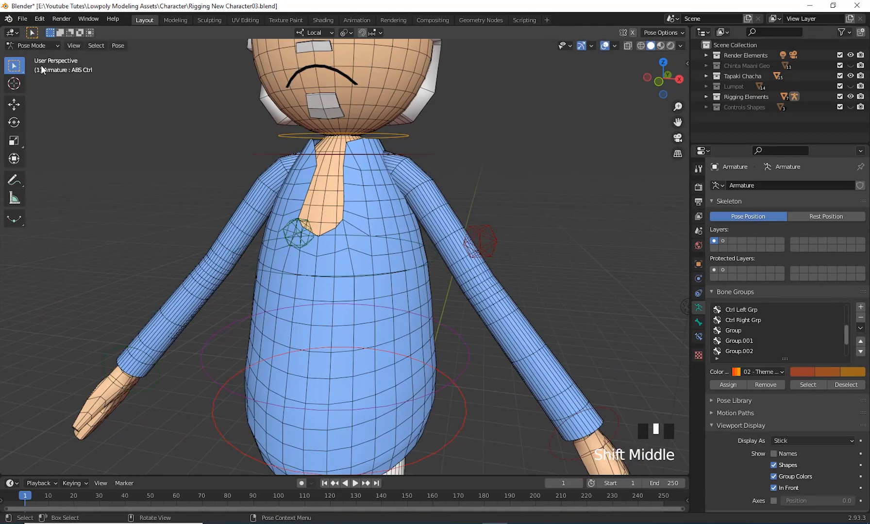
{"action": "left_click", "coordinate": [35, 45]}
{"action": "left_click", "coordinate": [37, 57]}
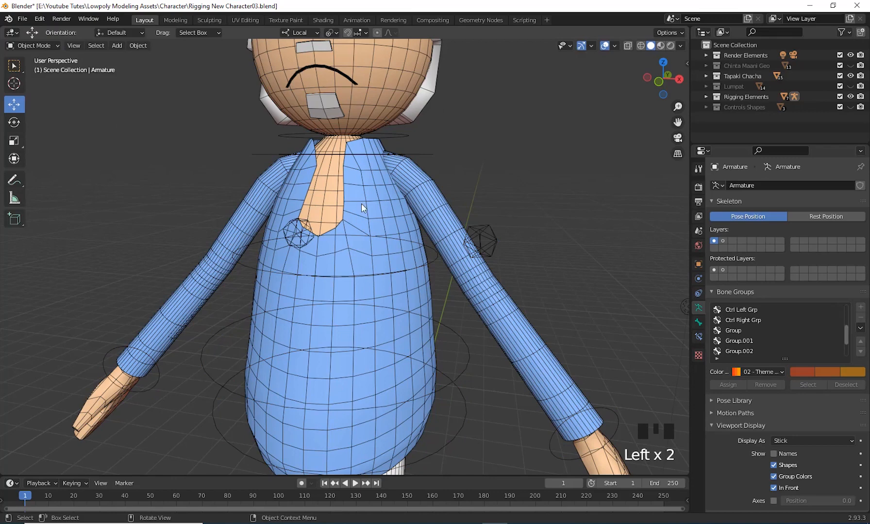
{"action": "left_click", "coordinate": [339, 187]}
{"action": "middle_click_drag", "start_coordinate": [336, 183], "coordinate": [413, 266]}
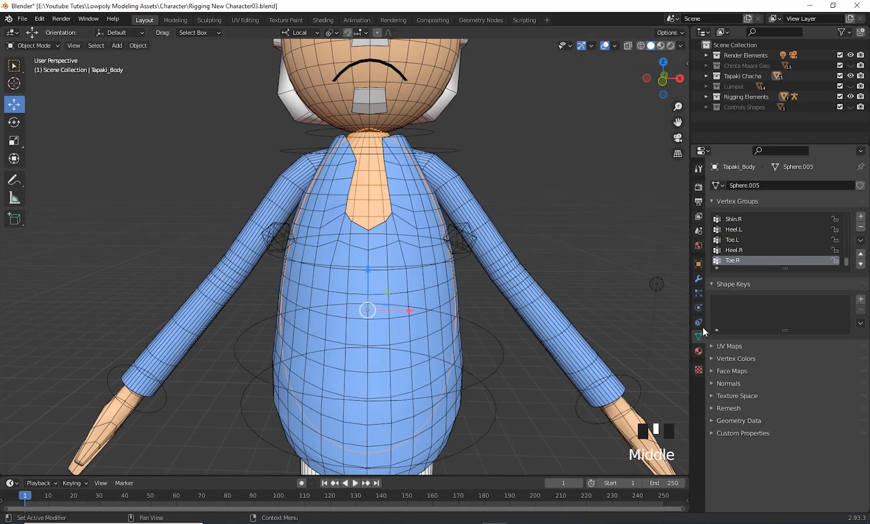
{"action": "left_click", "coordinate": [698, 279]}
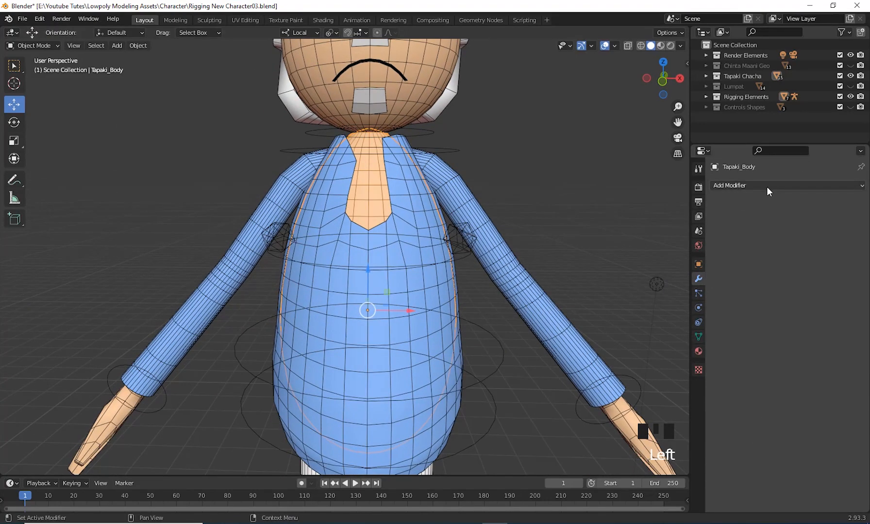
Add the armature to the body mesh selection and parent the body to it with automatic weights.
{"action": "middle_click_drag", "start_coordinate": [486, 329], "coordinate": [372, 246]}
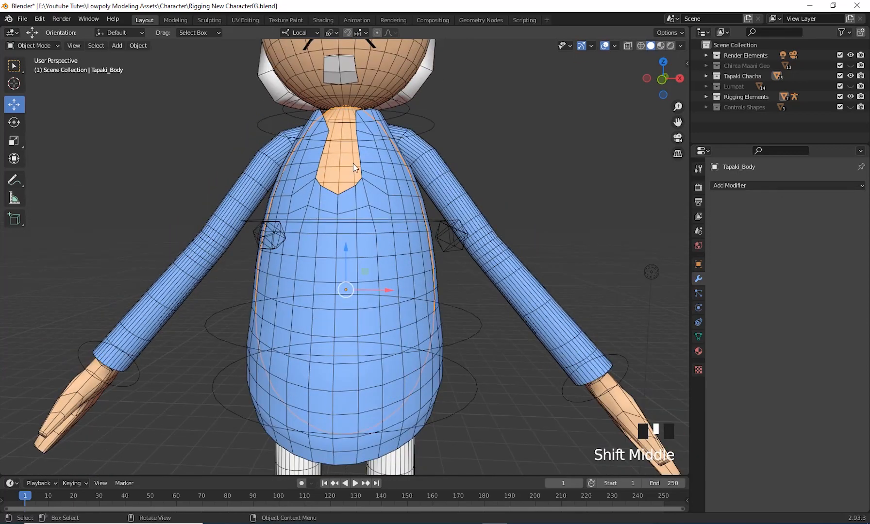
{"action": "left_click", "coordinate": [477, 332], "text": "shift"}
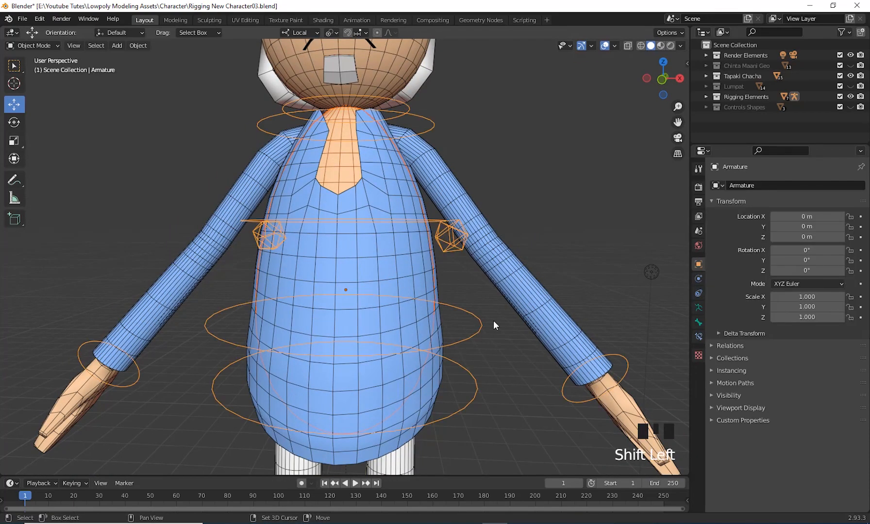
{"action": "key", "text": "ctrl+p"}
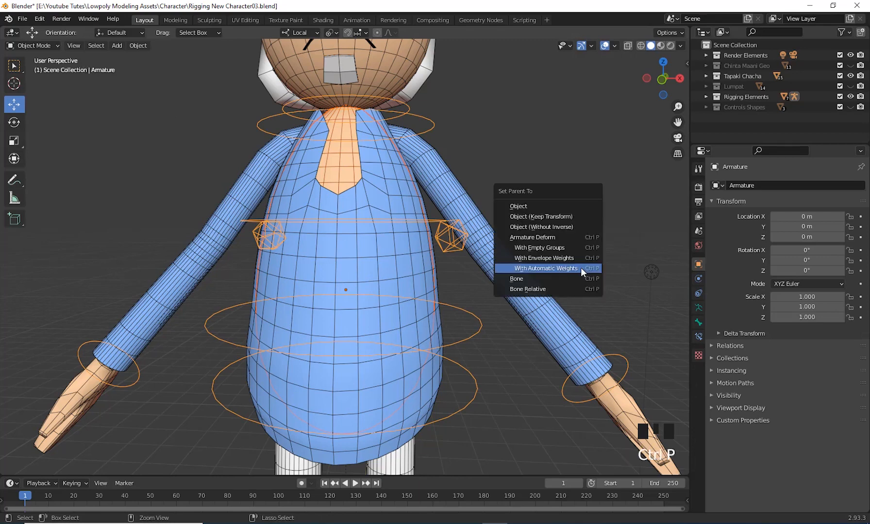
{"action": "left_click", "coordinate": [581, 268]}
Select the armature and switch it back to Pose Mode.
{"action": "middle_click_drag", "start_coordinate": [575, 268], "coordinate": [398, 306]}
{"action": "left_click", "coordinate": [400, 308]}
{"action": "left_click_drag", "start_coordinate": [34, 46], "coordinate": [38, 78]}
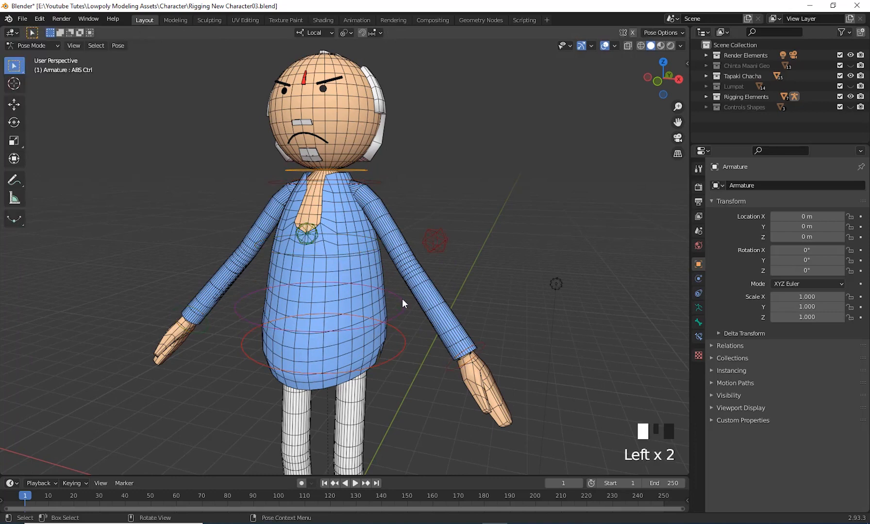
Test the body skinning by rotating the abdomen control forward from the side and sideways from the front, cancelling both rotations.
{"action": "scroll", "coordinate": [402, 300], "scroll_direction": "down", "scroll_amount": 2}
{"action": "middle_click_drag", "start_coordinate": [431, 300], "coordinate": [455, 312]}
{"action": "key", "text": "r"}
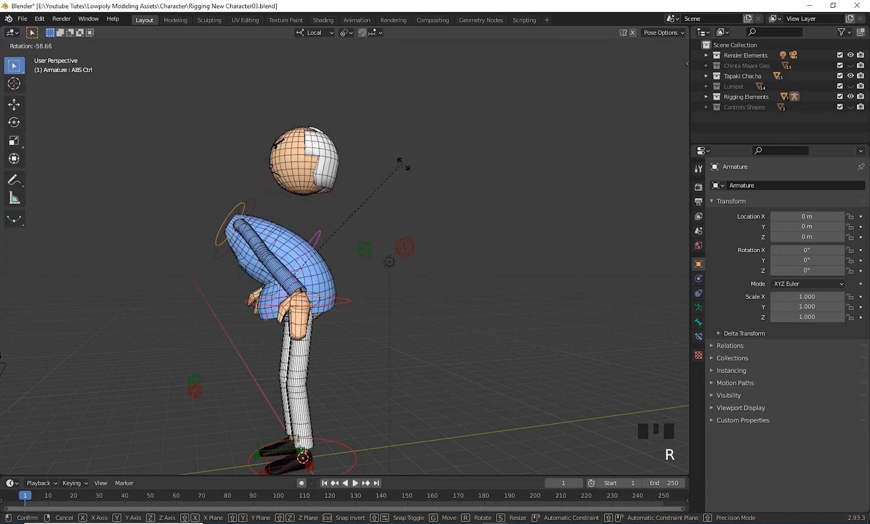
{"action": "right_click", "coordinate": [403, 444]}
{"action": "middle_click_drag", "start_coordinate": [404, 353], "coordinate": [474, 327]}
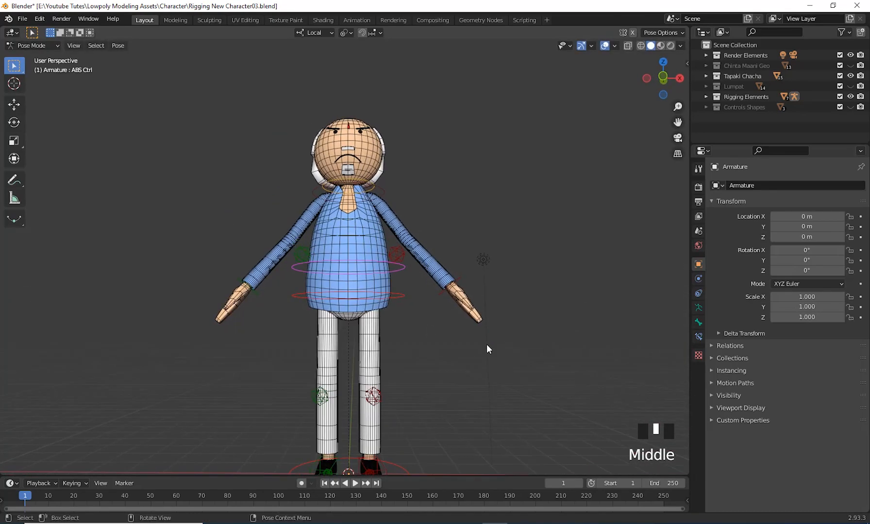
{"action": "key", "text": "r"}
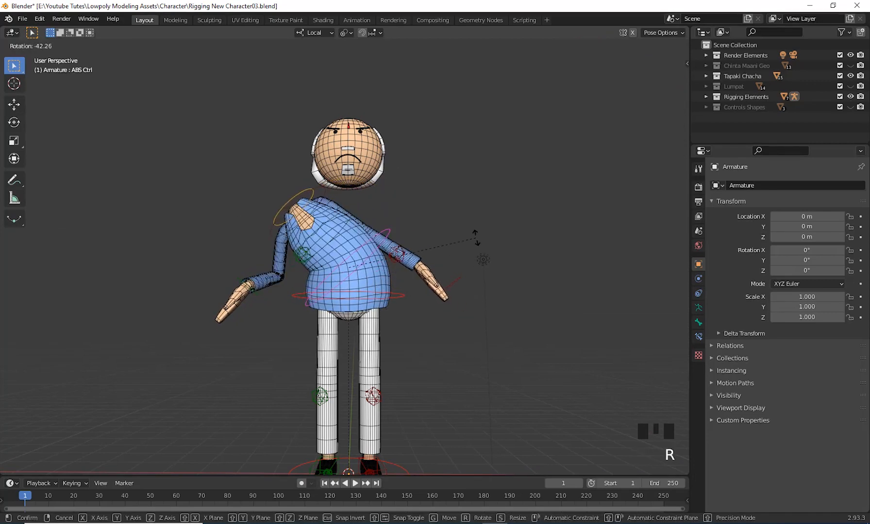
{"action": "right_click", "coordinate": [476, 243]}
{"action": "middle_click_drag", "start_coordinate": [505, 344], "coordinate": [427, 362]}
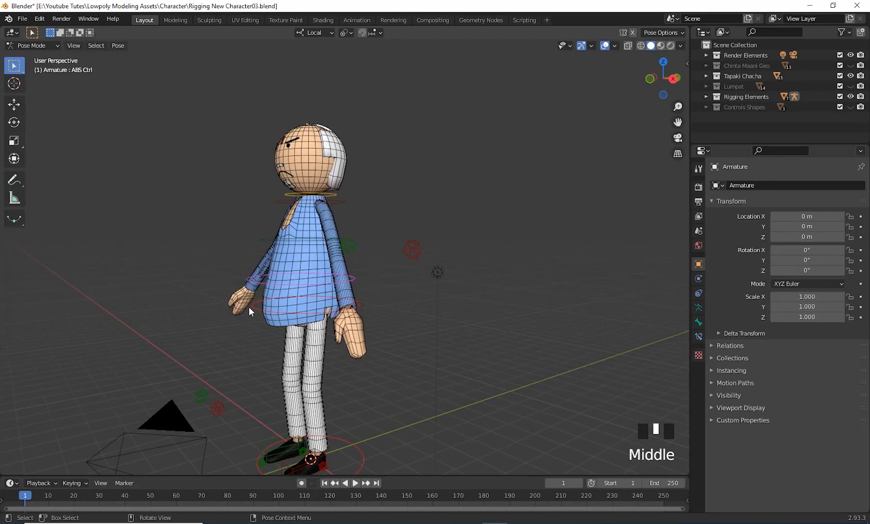
Lower the hip control about 1.2 m to put the character into a crouch.
{"action": "middle_click_drag", "start_coordinate": [299, 346], "coordinate": [433, 359]}
{"action": "key", "text": "g"}
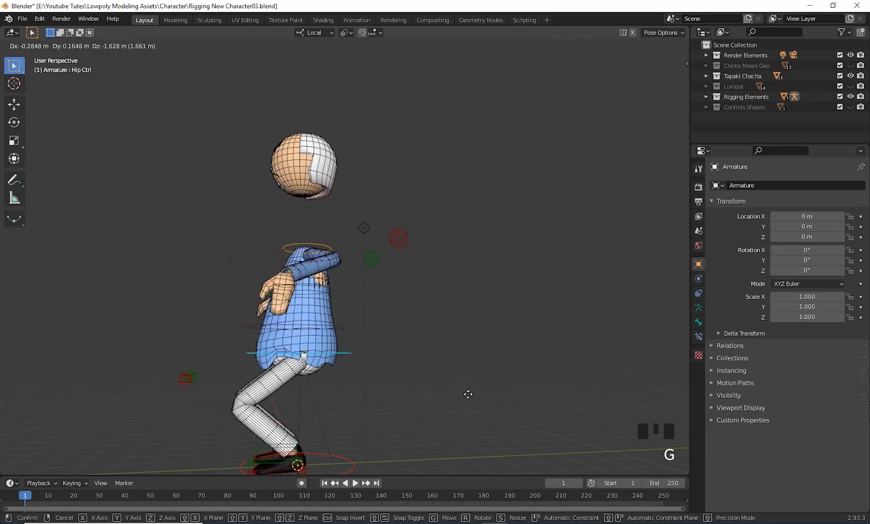
{"action": "left_click", "coordinate": [502, 384]}
{"action": "middle_click_drag", "start_coordinate": [504, 383], "coordinate": [405, 391]}
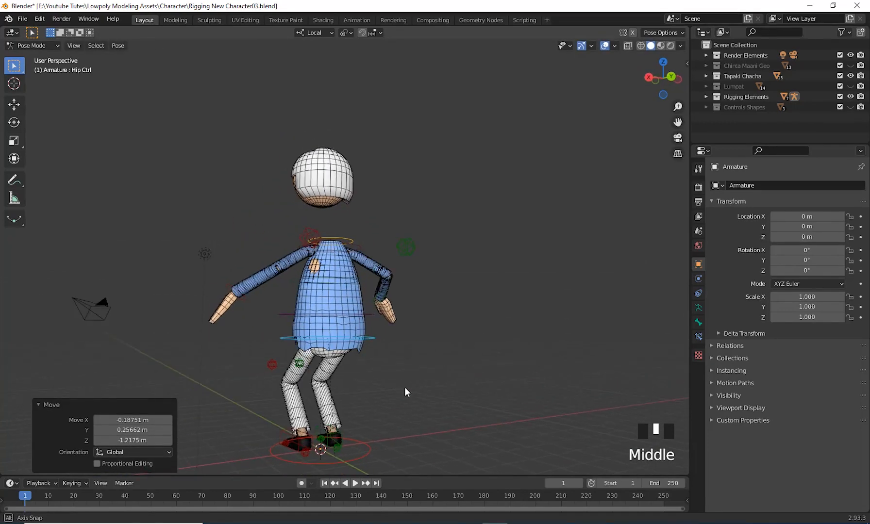
Examine the crouched torso and sleeves from behind and in front for body showing through the shirt, and undo the hip move.
{"action": "scroll", "coordinate": [350, 380], "scroll_direction": "up", "scroll_amount": 3}
{"action": "middle_click_drag", "start_coordinate": [349, 381], "coordinate": [409, 290]}
{"action": "scroll", "coordinate": [418, 309], "scroll_direction": "up", "scroll_amount": 3}
{"action": "middle_click_drag", "start_coordinate": [325, 313], "coordinate": [297, 314]}
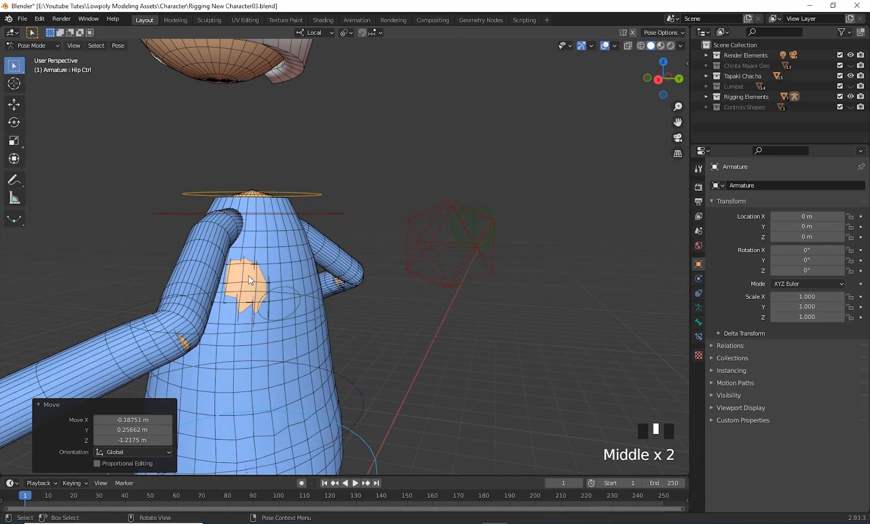
{"action": "scroll", "coordinate": [365, 363], "scroll_direction": "down", "scroll_amount": 4}
{"action": "scroll", "coordinate": [460, 372], "scroll_direction": "down", "scroll_amount": 1}
{"action": "middle_click_drag", "start_coordinate": [426, 371], "coordinate": [362, 224]}
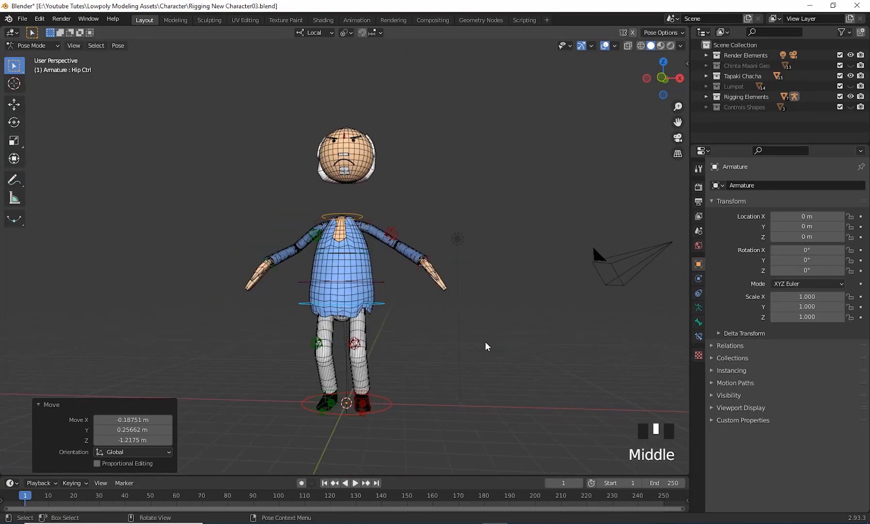
{"action": "key", "text": "ctrl+z"}
Test the upper torso by rotating the chest control backward in side view, cancelling the rotation.
{"action": "middle_click_drag", "start_coordinate": [396, 340], "coordinate": [368, 158]}
{"action": "scroll", "coordinate": [430, 368], "scroll_direction": "up", "scroll_amount": 3}
{"action": "scroll", "coordinate": [368, 263], "scroll_direction": "up", "scroll_amount": 2}
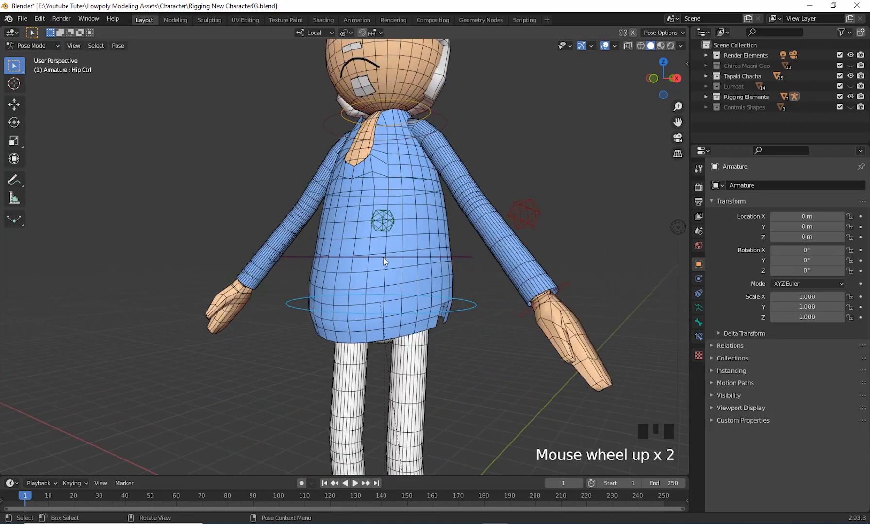
{"action": "middle_click_drag", "start_coordinate": [382, 260], "coordinate": [399, 313], "text": "shift"}
{"action": "left_click", "coordinate": [465, 292]}
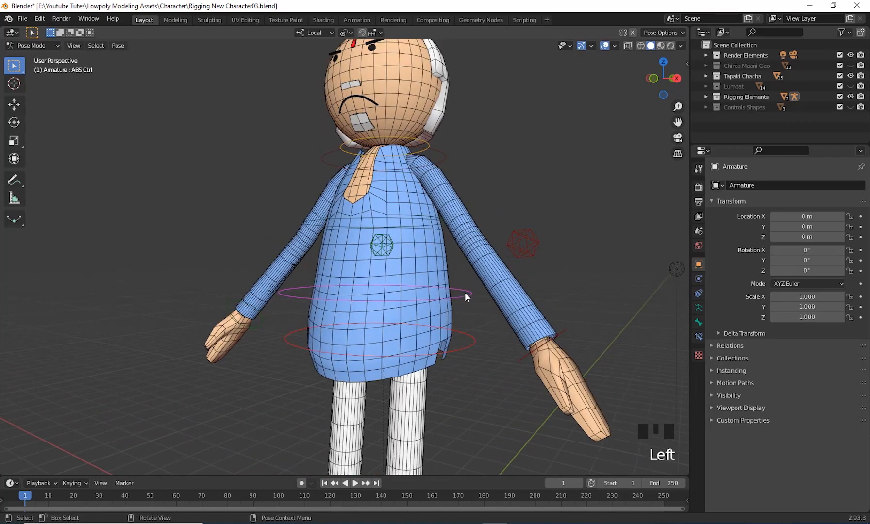
{"action": "middle_click_drag", "start_coordinate": [465, 292], "coordinate": [435, 324]}
{"action": "middle_click_drag", "start_coordinate": [404, 237], "coordinate": [484, 342]}
{"action": "left_click", "coordinate": [338, 232]}
{"action": "key", "text": "r"}
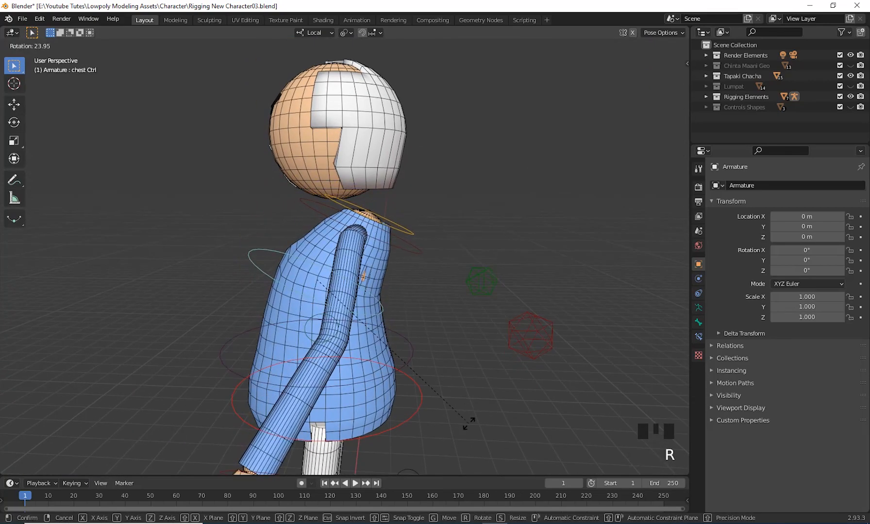
{"action": "right_click", "coordinate": [397, 349]}
Test the waist by rotating the abdomen control forward in side view, cancelling the rotation.
{"action": "left_click", "coordinate": [402, 339]}
{"action": "middle_click_drag", "start_coordinate": [472, 404], "coordinate": [468, 388]}
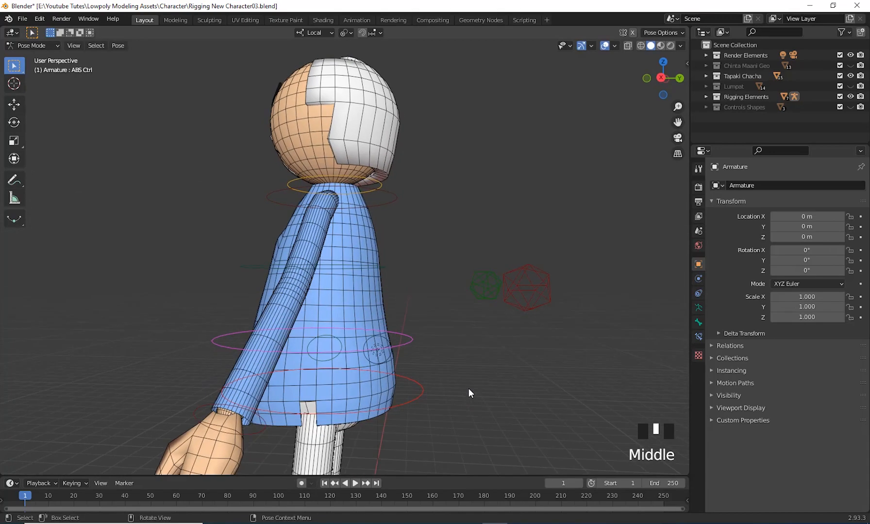
{"action": "key", "text": "r"}
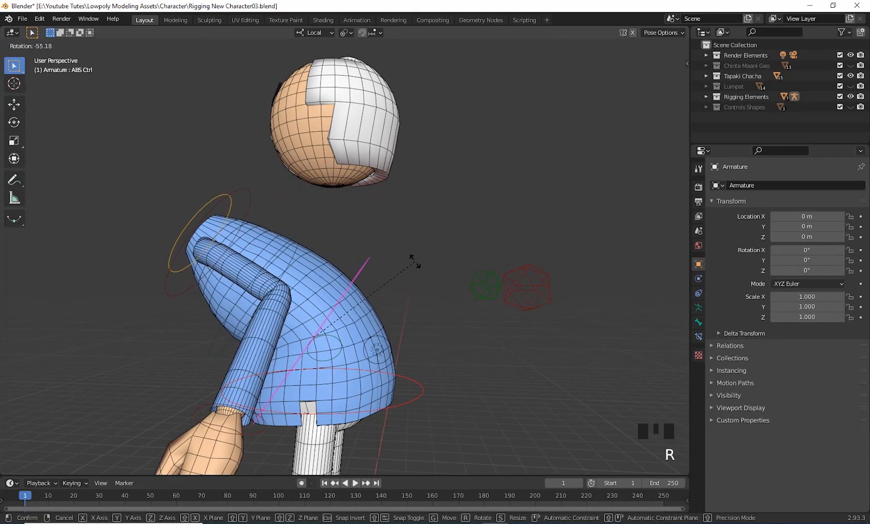
{"action": "right_click", "coordinate": [458, 71]}
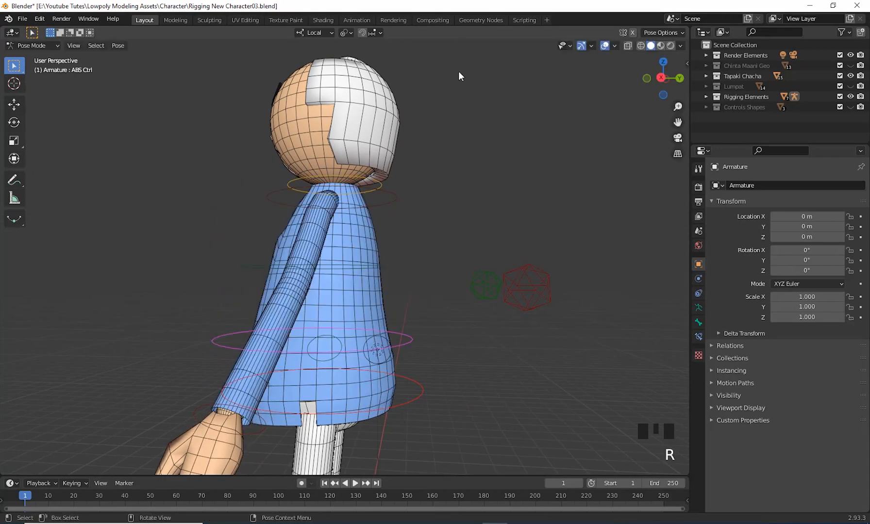
Test the hips by rotating the hip control forward in side view, cancelling the rotation.
{"action": "left_click", "coordinate": [421, 387]}
{"action": "scroll", "coordinate": [437, 385], "scroll_direction": "down", "scroll_amount": 2}
{"action": "middle_click_drag", "start_coordinate": [489, 381], "coordinate": [475, 358]}
{"action": "key", "text": "r"}
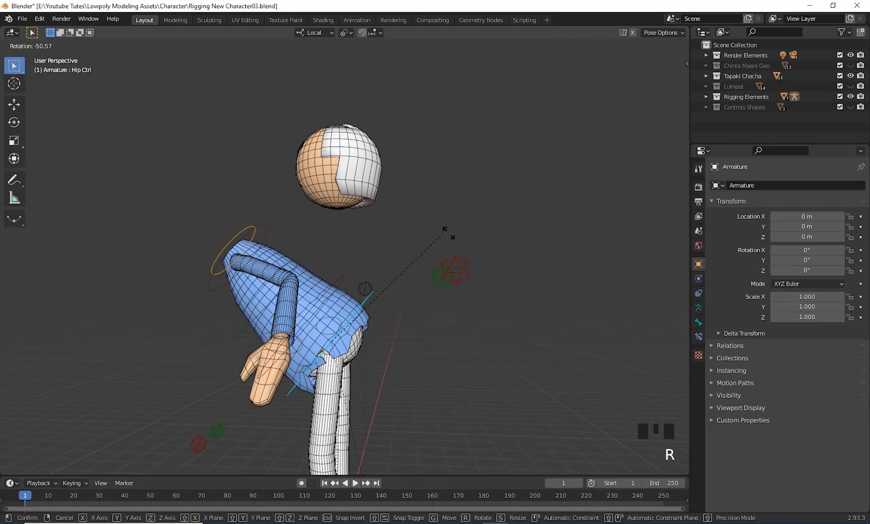
{"action": "right_click", "coordinate": [441, 356]}
Test the left elbow's deformation by moving the left hand control up and forward, cancelling the move.
{"action": "scroll", "coordinate": [449, 359], "scroll_direction": "up", "scroll_amount": 2}
{"action": "middle_click_drag", "start_coordinate": [456, 360], "coordinate": [523, 396]}
{"action": "left_click", "coordinate": [588, 378]}
{"action": "key", "text": "g"}
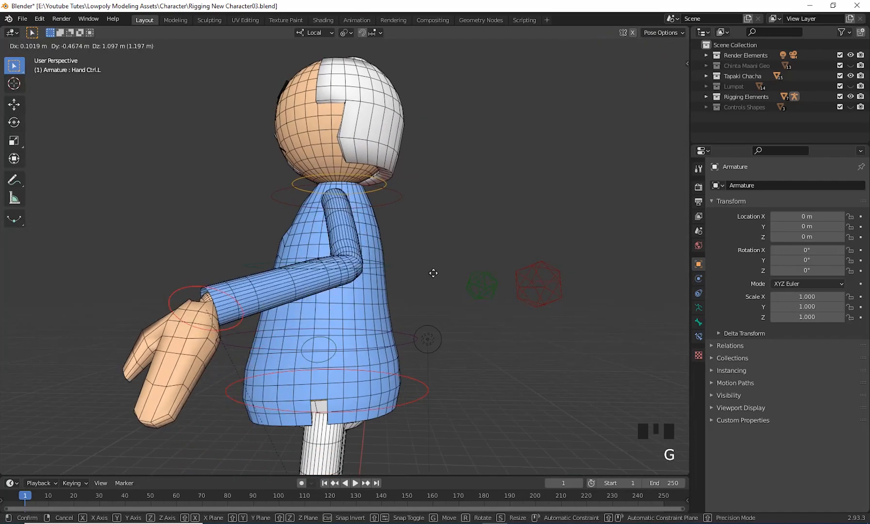
{"action": "right_click", "coordinate": [545, 301]}
Test the upper back by rotating the back control below the neck in side view, cancelling the rotation.
{"action": "middle_click_drag", "start_coordinate": [546, 301], "coordinate": [431, 335]}
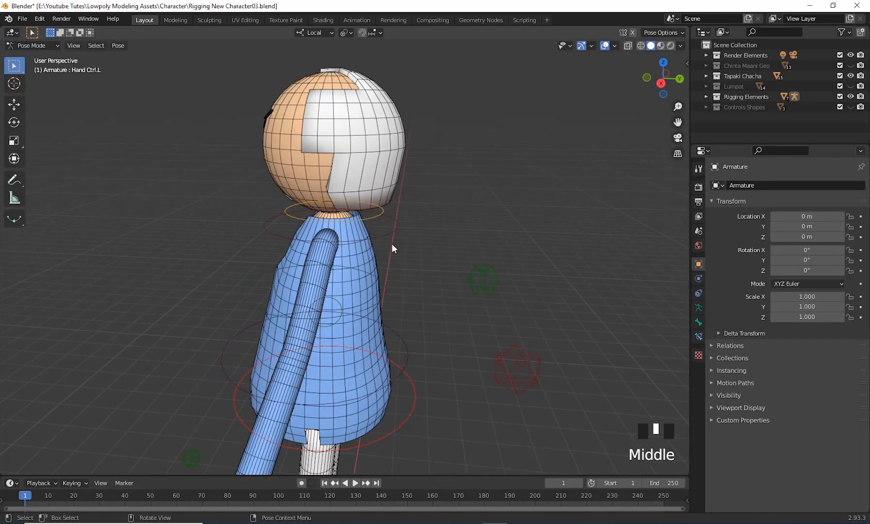
{"action": "left_click", "coordinate": [384, 238]}
{"action": "middle_click_drag", "start_coordinate": [384, 238], "coordinate": [455, 322]}
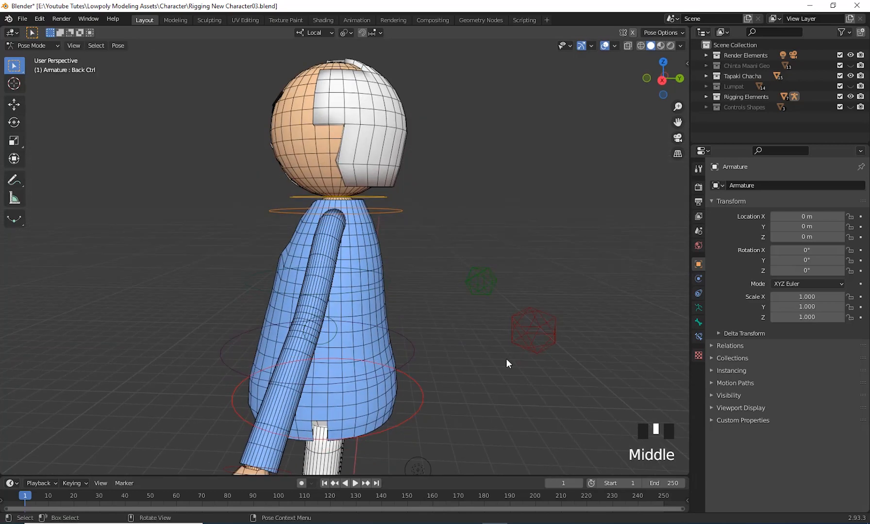
{"action": "key", "text": "r"}
{"action": "right_click", "coordinate": [506, 385]}
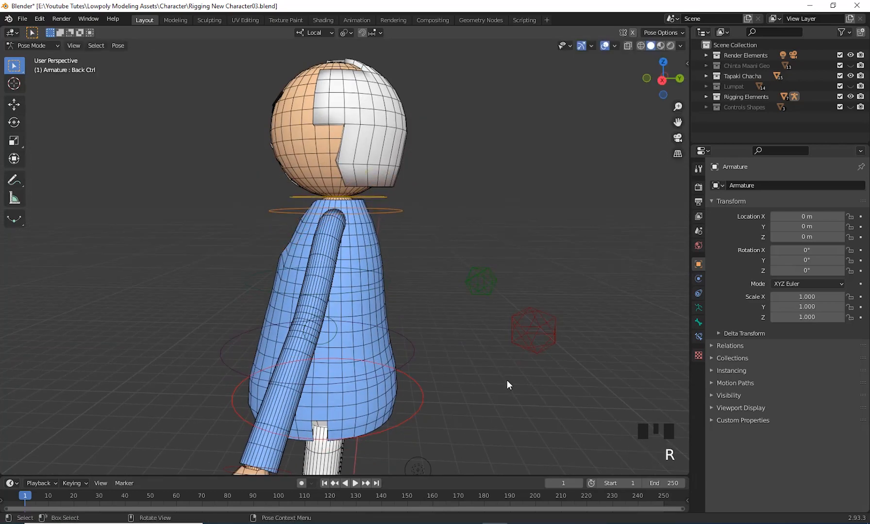
Retest the upper back with a slight rotation of the back control, cancelling the change.
{"action": "middle_click_drag", "start_coordinate": [507, 381], "coordinate": [517, 375]}
{"action": "key", "text": "g"}
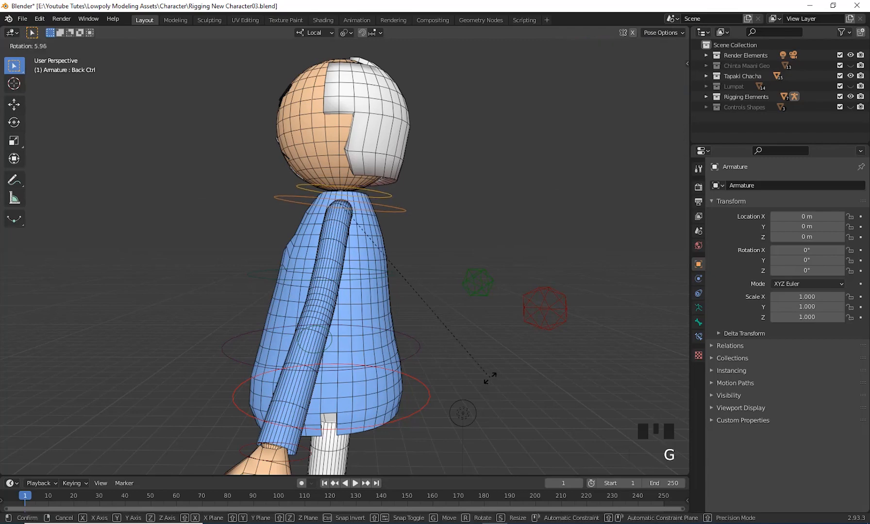
{"action": "right_click", "coordinate": [461, 350]}
Test the chest by rotating the chest control 61.3° forward in side view, inspect the shirt front, and undo the rotation.
{"action": "left_click", "coordinate": [393, 275]}
{"action": "middle_click_drag", "start_coordinate": [503, 386], "coordinate": [526, 398]}
{"action": "key", "text": "r"}
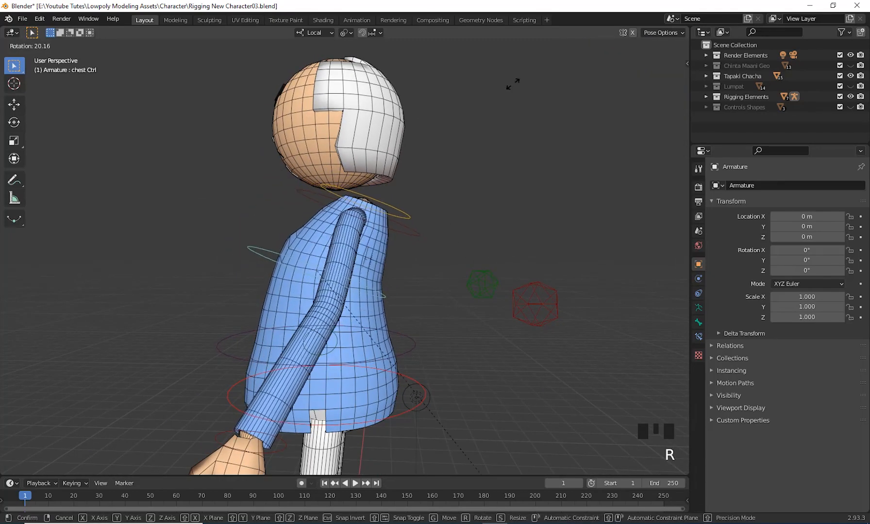
{"action": "left_click", "coordinate": [456, 187]}
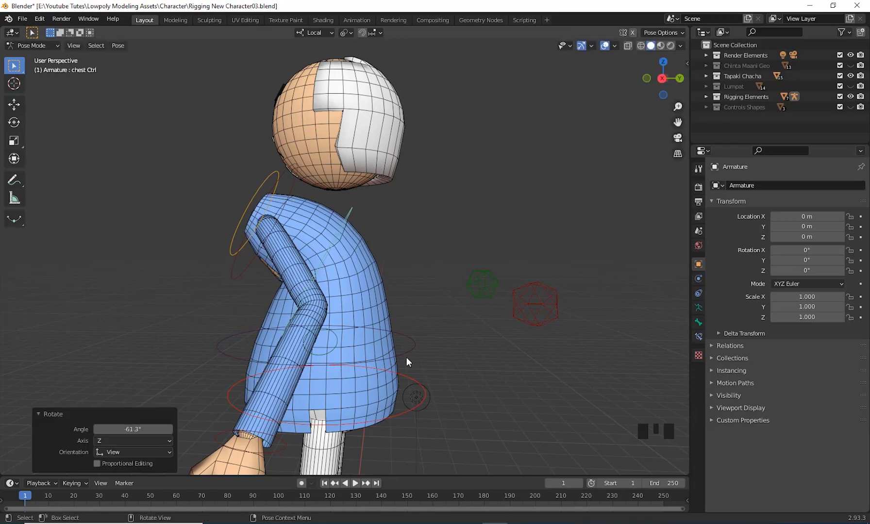
{"action": "middle_click_drag", "start_coordinate": [406, 359], "coordinate": [452, 388]}
{"action": "scroll", "coordinate": [481, 355], "scroll_direction": "up", "scroll_amount": 2}
{"action": "middle_click_drag", "start_coordinate": [451, 388], "coordinate": [487, 359]}
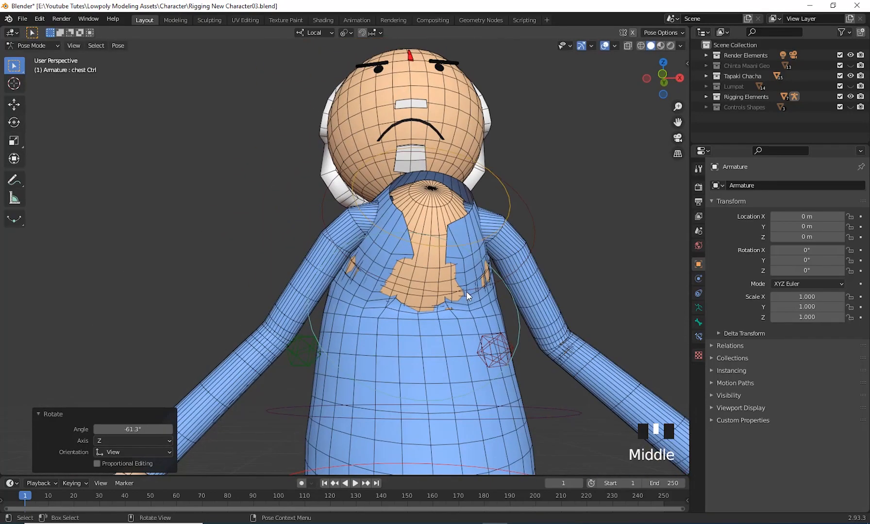
{"action": "middle_click_drag", "start_coordinate": [465, 292], "coordinate": [522, 331], "text": "shift"}
{"action": "scroll", "coordinate": [464, 306], "scroll_direction": "down", "scroll_amount": 2}
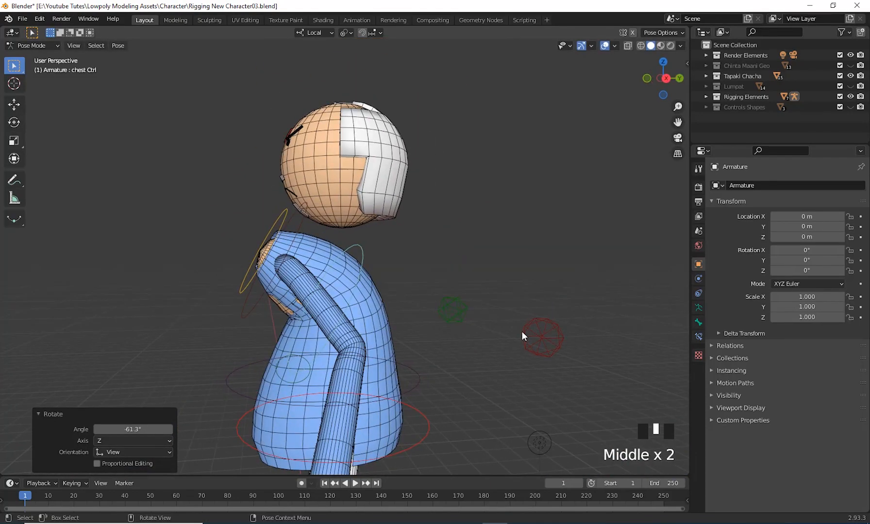
{"action": "key", "text": "ctrl+z"}
Bend the chest control 48.5° forward in side view and keep the pose.
{"action": "middle_click_drag", "start_coordinate": [440, 362], "coordinate": [364, 296]}
{"action": "scroll", "coordinate": [436, 376], "scroll_direction": "up", "scroll_amount": 3}
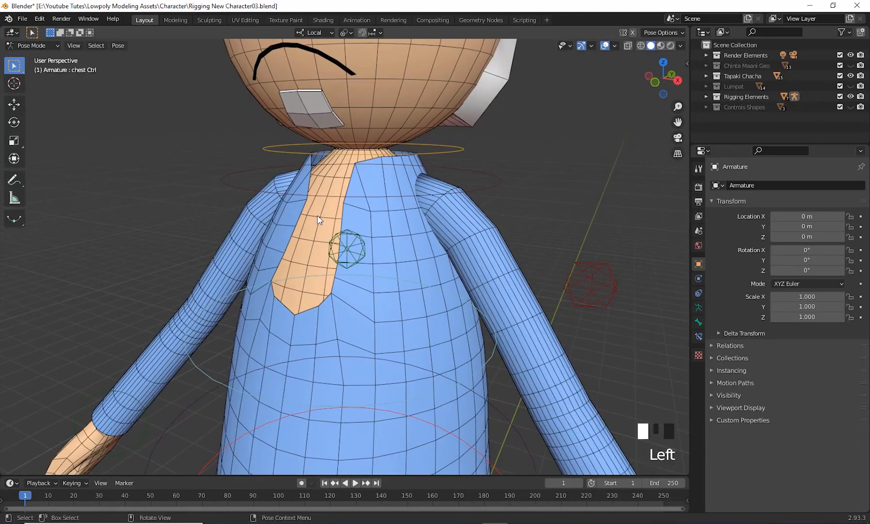
{"action": "scroll", "coordinate": [361, 367], "scroll_direction": "down", "scroll_amount": 3}
{"action": "middle_click_drag", "start_coordinate": [361, 367], "coordinate": [425, 285]}
{"action": "left_click", "coordinate": [426, 280]}
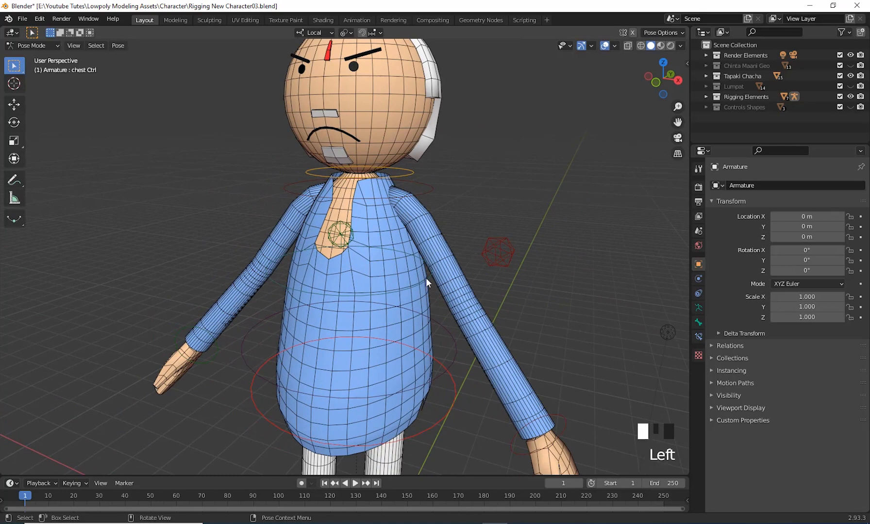
{"action": "middle_click_drag", "start_coordinate": [563, 381], "coordinate": [498, 372]}
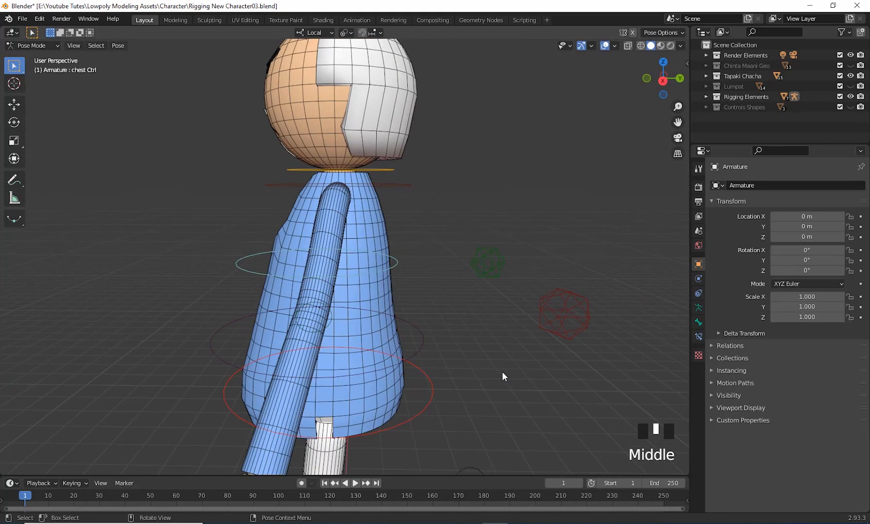
{"action": "key", "text": "r"}
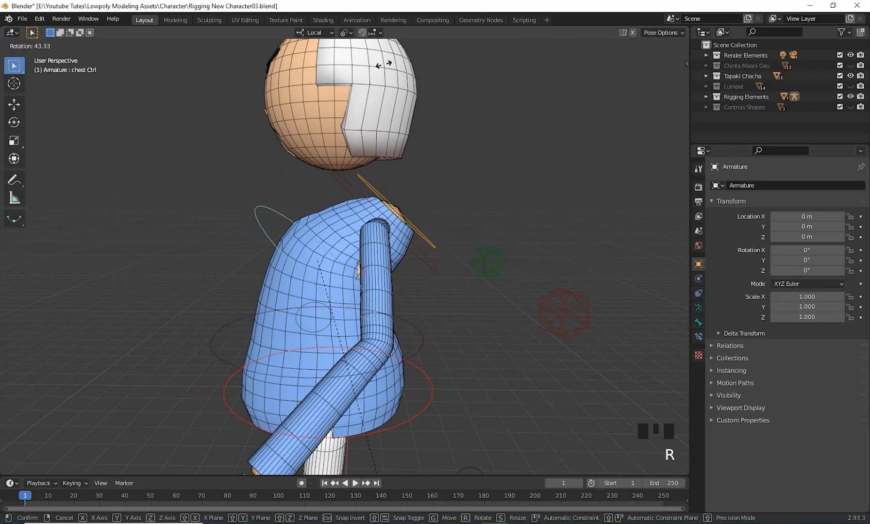
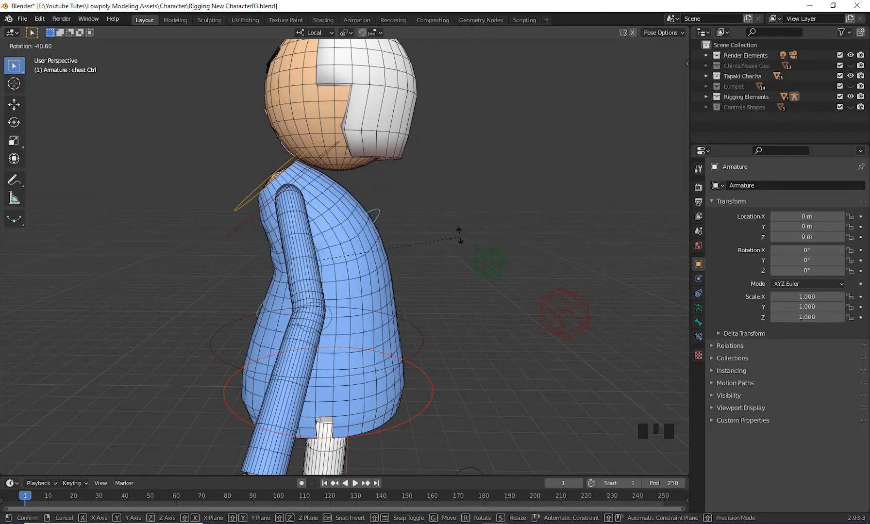
{"action": "left_click", "coordinate": [379, 307]}
Examine how the shirt's chest, neckline and shoulders deform around the body mesh in the bent pose.
{"action": "middle_click_drag", "start_coordinate": [379, 306], "coordinate": [346, 214]}
{"action": "scroll", "coordinate": [457, 327], "scroll_direction": "up", "scroll_amount": 2}
{"action": "scroll", "coordinate": [340, 305], "scroll_direction": "down", "scroll_amount": 2}
{"action": "scroll", "coordinate": [469, 373], "scroll_direction": "down", "scroll_amount": 2}
{"action": "middle_click_drag", "start_coordinate": [406, 359], "coordinate": [433, 339]}
{"action": "scroll", "coordinate": [432, 306], "scroll_direction": "down", "scroll_amount": 2}
{"action": "middle_click_drag", "start_coordinate": [432, 306], "coordinate": [301, 234]}
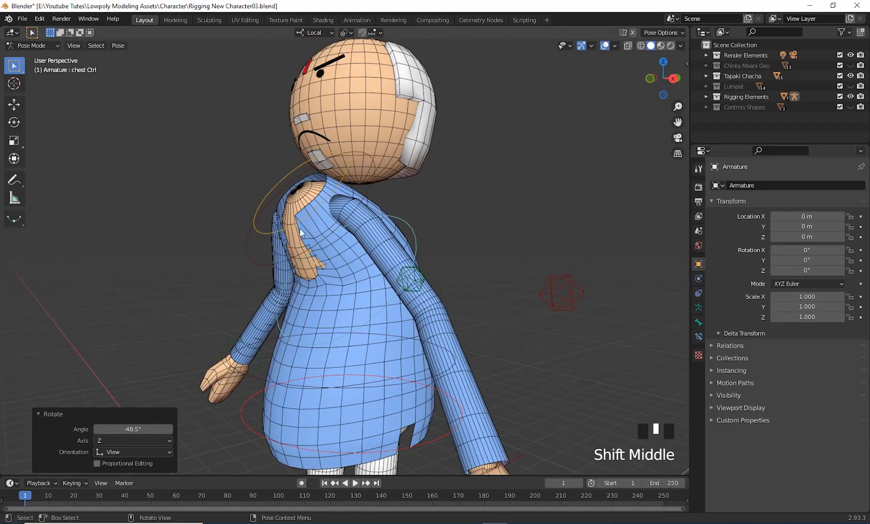
{"action": "middle_click_drag", "start_coordinate": [353, 289], "coordinate": [310, 231]}
{"action": "middle_click_drag", "start_coordinate": [351, 311], "coordinate": [435, 269], "text": "shift"}
Show the armature's second bone layer together with the control layer, so the deform bones can be seen over the chest.
{"action": "left_click", "coordinate": [697, 308]}
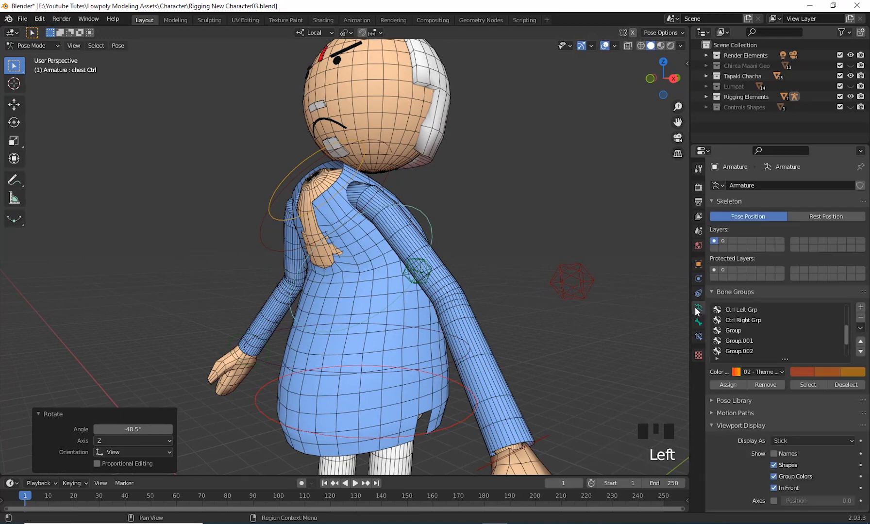
{"action": "left_click", "coordinate": [724, 242], "text": "shift"}
{"action": "middle_click_drag", "start_coordinate": [460, 329], "coordinate": [474, 347]}
{"action": "scroll", "coordinate": [474, 347], "scroll_direction": "down", "scroll_amount": 2}
{"action": "middle_click_drag", "start_coordinate": [438, 281], "coordinate": [381, 218], "text": "shift"}
{"action": "scroll", "coordinate": [462, 327], "scroll_direction": "down", "scroll_amount": 2}
{"action": "scroll", "coordinate": [475, 288], "scroll_direction": "up", "scroll_amount": 2}
{"action": "scroll", "coordinate": [493, 312], "scroll_direction": "up", "scroll_amount": 2}
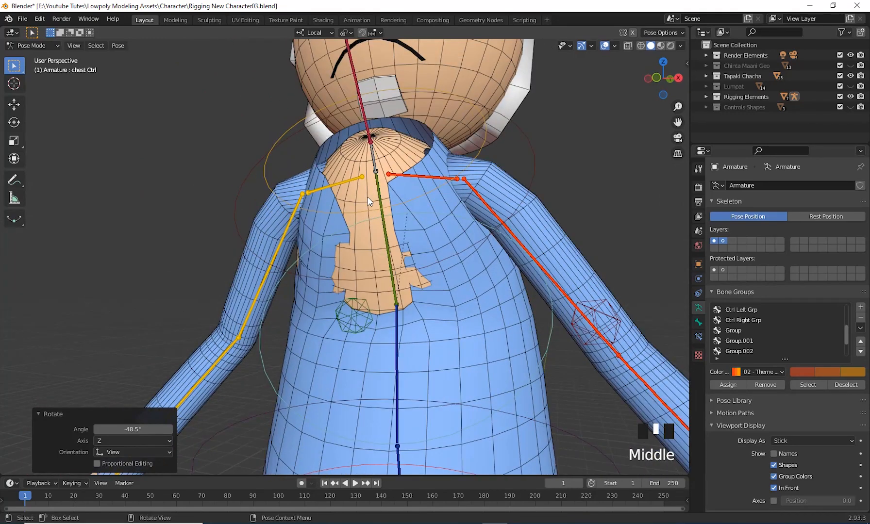
Return to Object Mode, select the armature together with the Tapaki_Body mesh, and put the body into Weight Paint mode.
{"action": "left_click", "coordinate": [39, 46]}
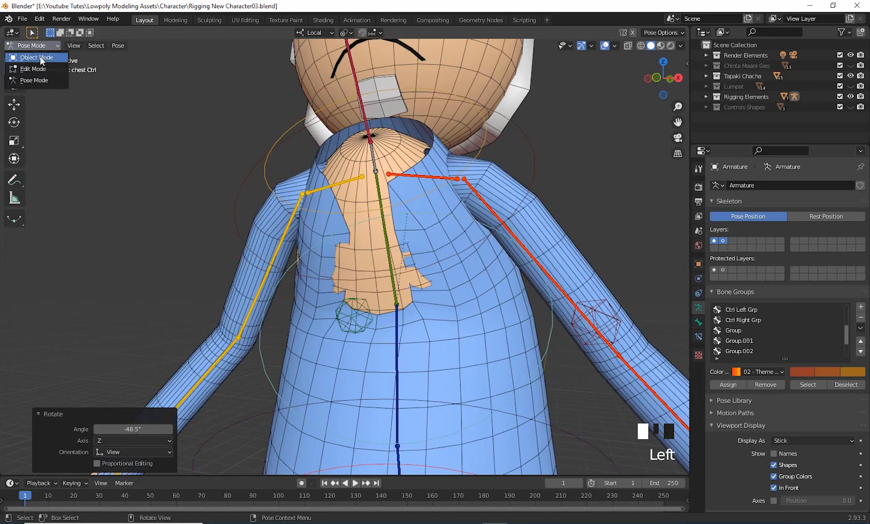
{"action": "left_click", "coordinate": [40, 56]}
{"action": "left_click", "coordinate": [373, 196]}
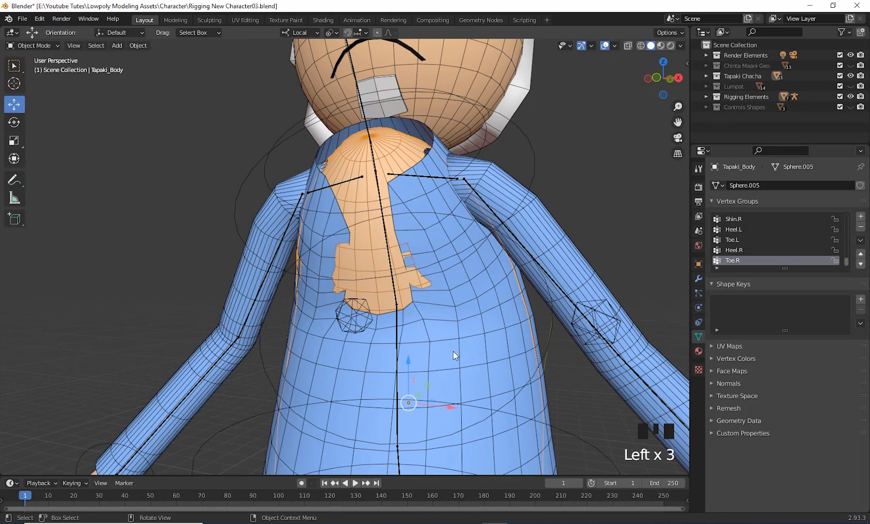
{"action": "middle_click_drag", "start_coordinate": [453, 352], "coordinate": [444, 355]}
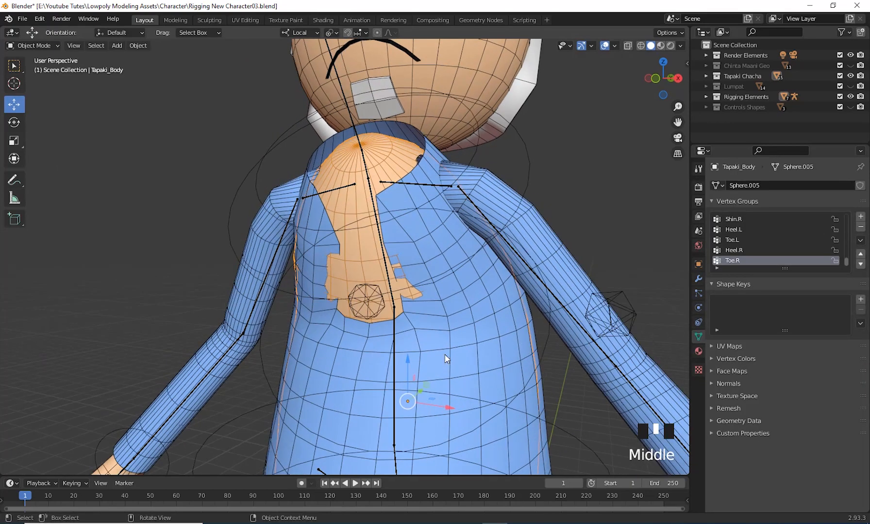
{"action": "left_click", "coordinate": [267, 152]}
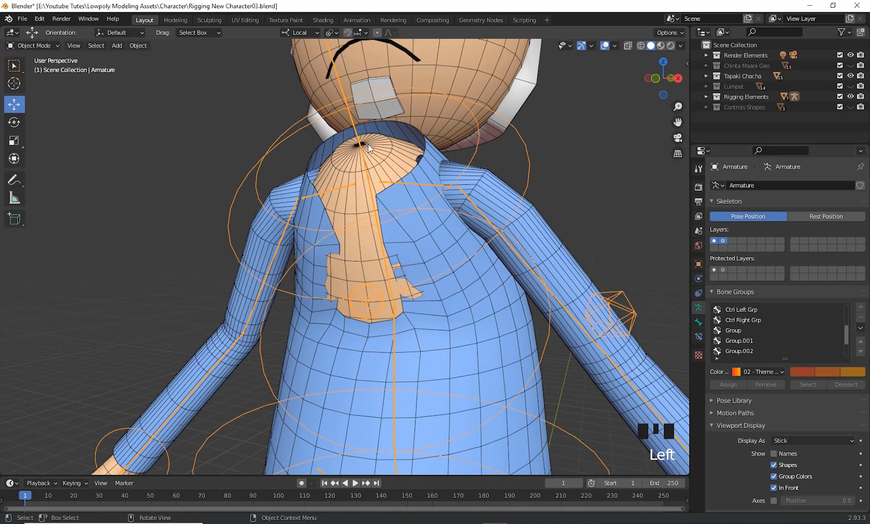
{"action": "left_click", "coordinate": [341, 179], "text": "shift"}
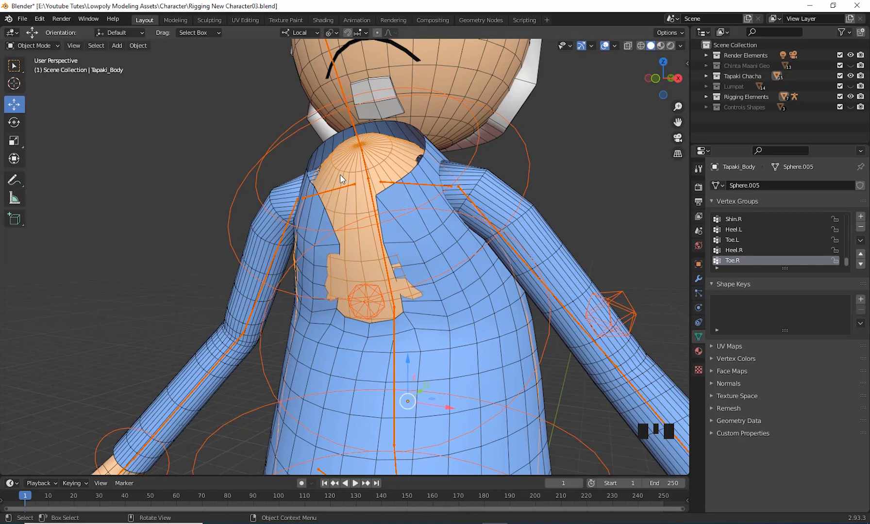
{"action": "left_click", "coordinate": [41, 45]}
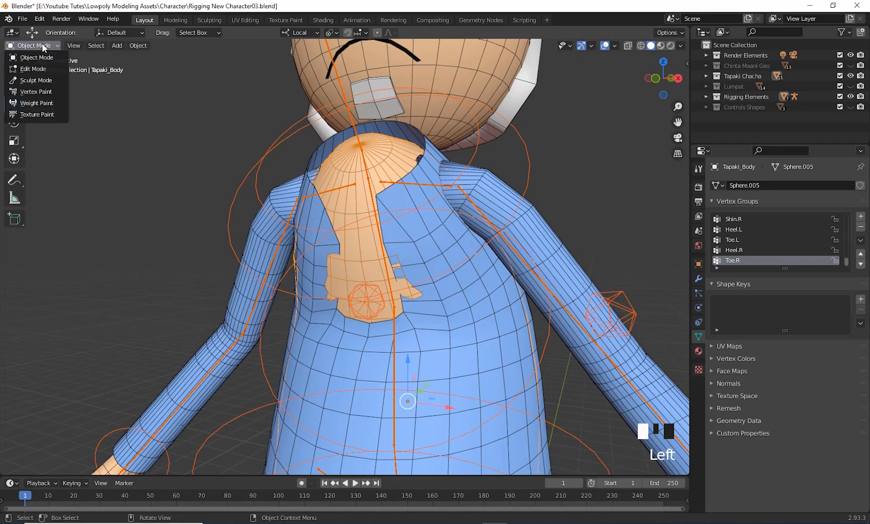
{"action": "left_click", "coordinate": [41, 104]}
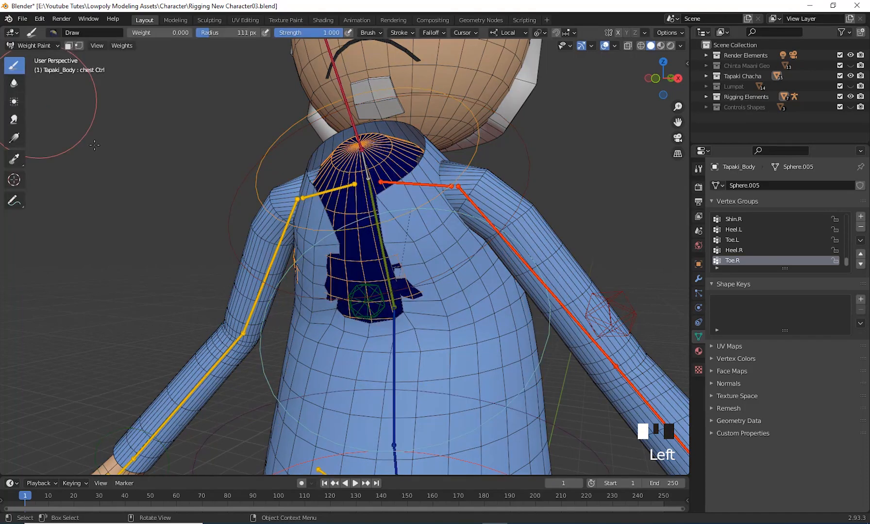
Select the Chest bone and examine its weights on the body mesh from the front and side.
{"action": "mouse_move", "coordinate": [393, 263]}
{"action": "middle_mouse_down"}
{"action": "mouse_move", "coordinate": [483, 279]}
{"action": "mouse_move", "coordinate": [449, 279]}
{"action": "mouse_move", "coordinate": [474, 259]}
{"action": "middle_mouse_up"}
{"action": "left_click", "coordinate": [398, 267], "text": "ctrl"}
{"action": "scroll", "coordinate": [484, 297], "scroll_direction": "down", "scroll_amount": 3}
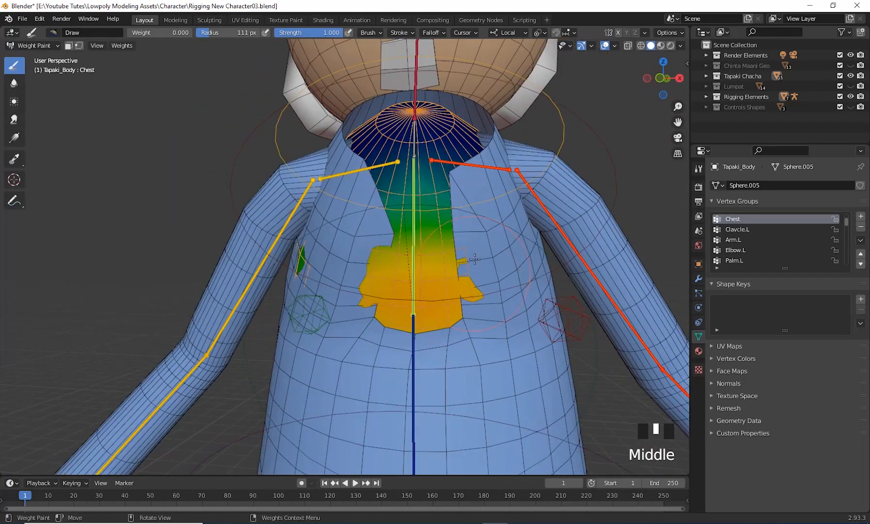
{"action": "middle_click_drag", "start_coordinate": [467, 298], "coordinate": [328, 237]}
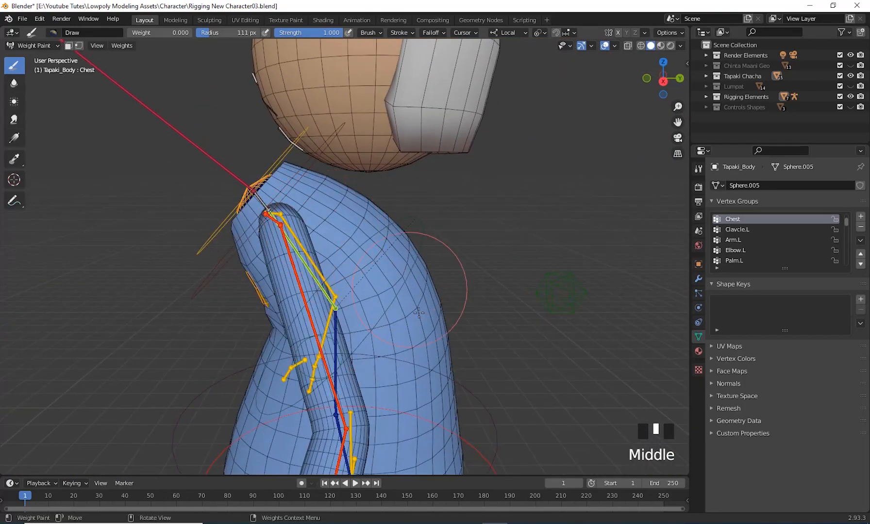
{"action": "middle_click_drag", "start_coordinate": [419, 313], "coordinate": [482, 279]}
{"action": "scroll", "coordinate": [480, 291], "scroll_direction": "up", "scroll_amount": 2}
Leave the body's weight painting, select the armature with the Tapaki_Shirt mesh, and put the shirt into Weight Paint mode.
{"action": "left_click", "coordinate": [44, 47]}
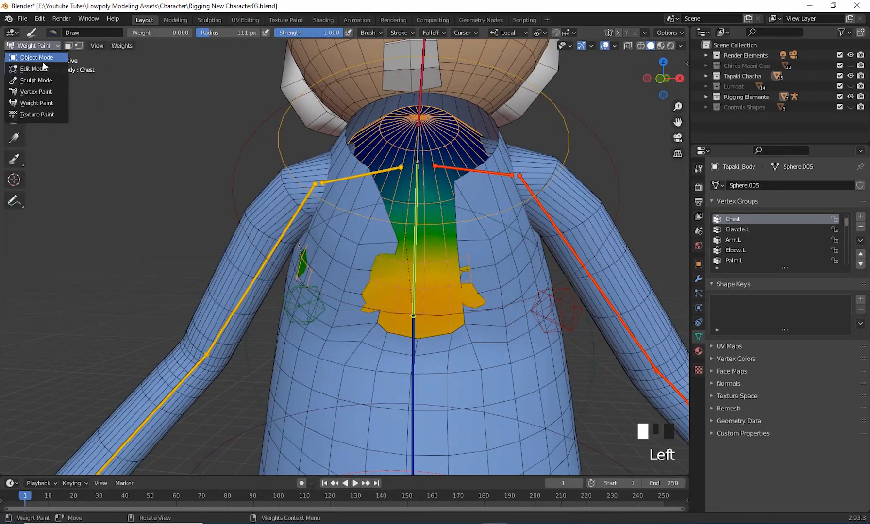
{"action": "left_click", "coordinate": [29, 49]}
{"action": "left_click", "coordinate": [592, 374]}
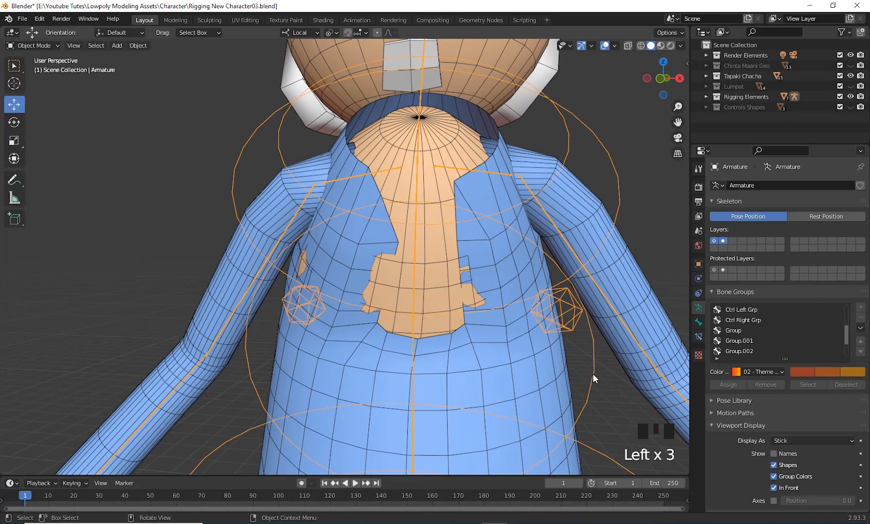
{"action": "left_click", "coordinate": [555, 375], "text": "shift"}
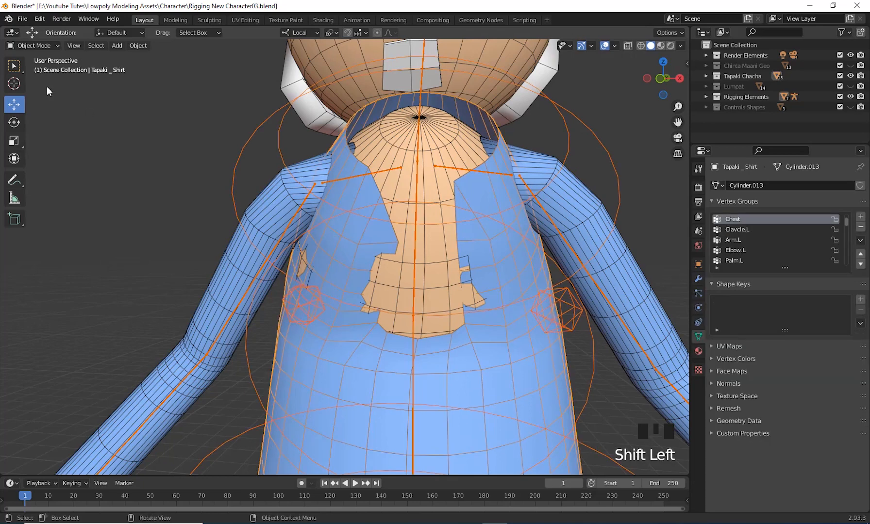
{"action": "left_click", "coordinate": [26, 47]}
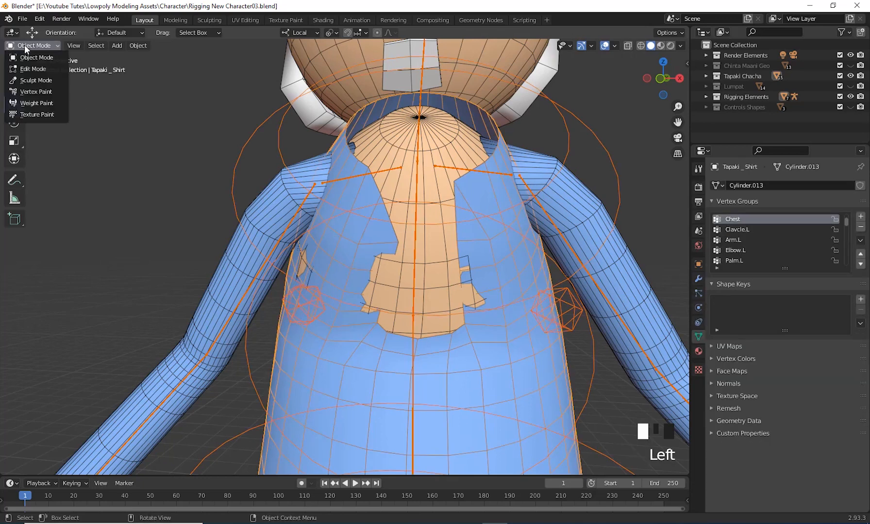
{"action": "left_click", "coordinate": [54, 103]}
Inspect the Chest weights around the shirt's front and set the Draw brush weight to 0.539.
{"action": "scroll", "coordinate": [575, 303], "scroll_direction": "up", "scroll_amount": 2}
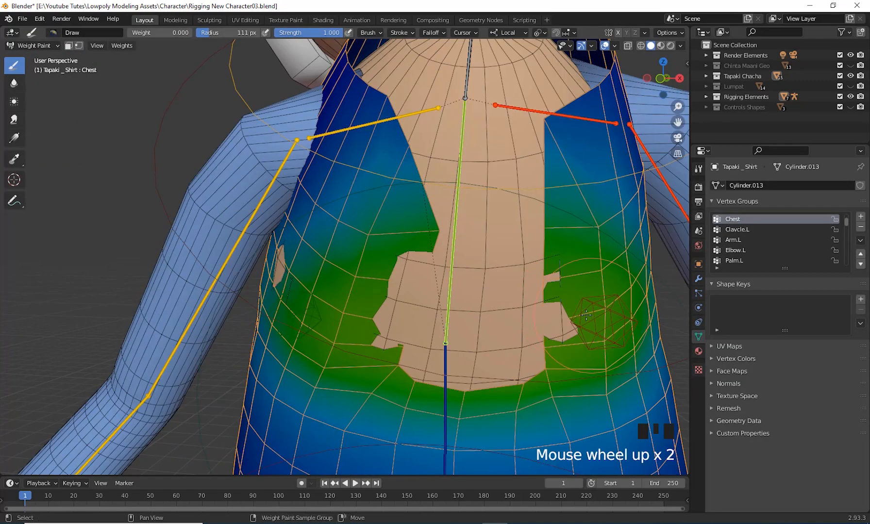
{"action": "middle_click_drag", "start_coordinate": [575, 303], "coordinate": [303, 199], "text": "shift"}
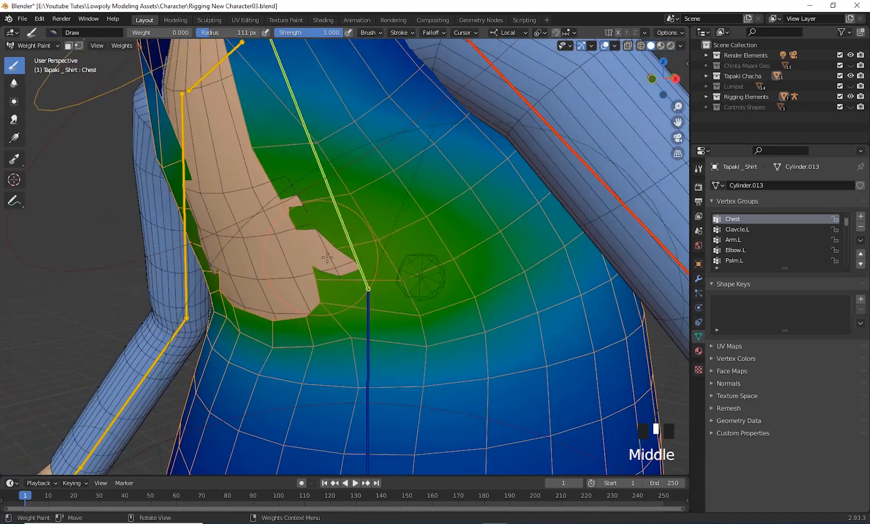
{"action": "middle_click_drag", "start_coordinate": [327, 258], "coordinate": [506, 250]}
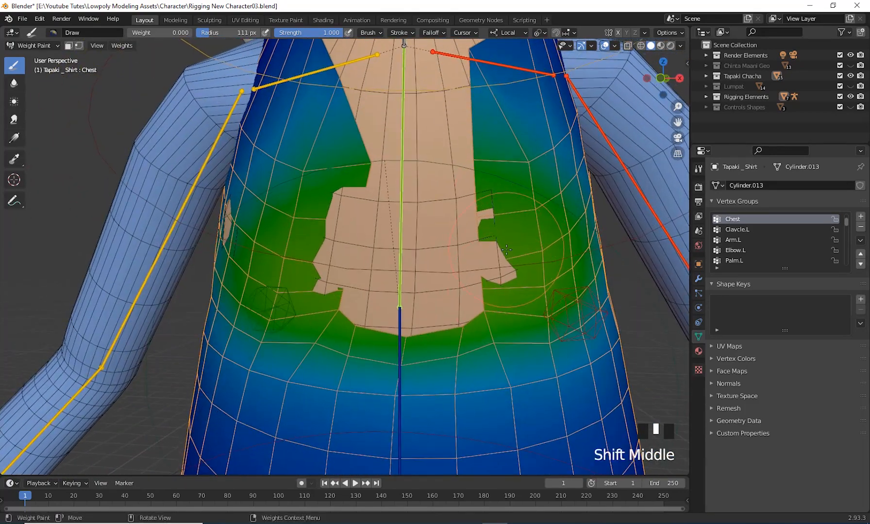
{"action": "scroll", "coordinate": [506, 250], "scroll_direction": "down", "scroll_amount": 1}
{"action": "middle_click_drag", "start_coordinate": [318, 133], "coordinate": [325, 137], "text": "shift"}
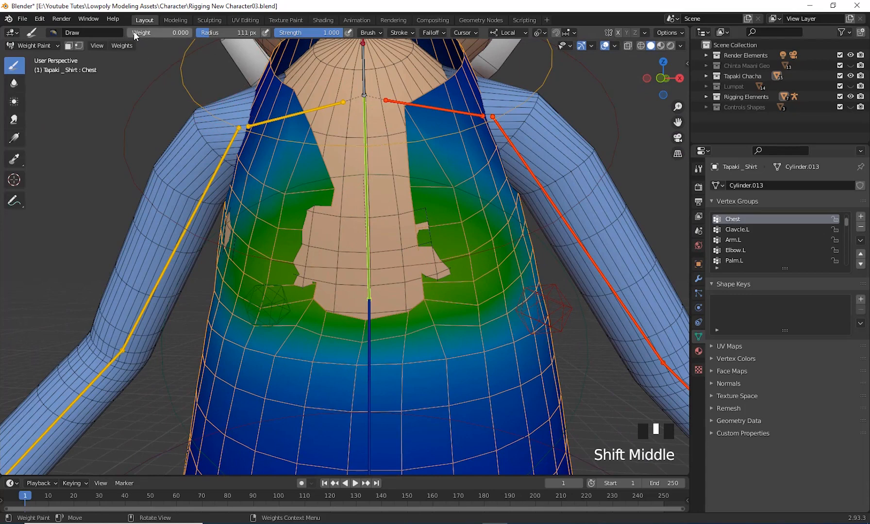
{"action": "left_click_drag", "start_coordinate": [135, 35], "coordinate": [139, 35]}
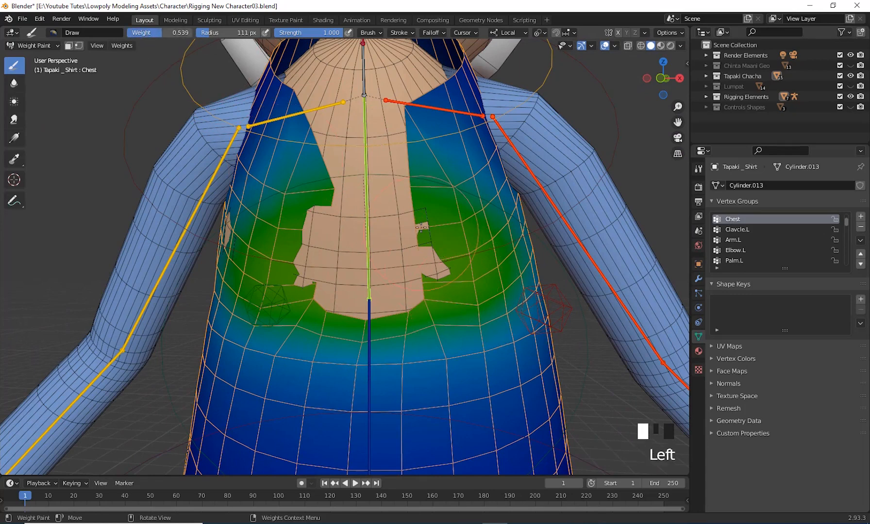
Try painting the Chest weight onto the shirt's front beside and below the exposed body area, and undo the strokes.
{"action": "left_click_drag", "start_coordinate": [450, 291], "coordinate": [462, 280]}
{"action": "left_click_drag", "start_coordinate": [464, 243], "coordinate": [465, 270]}
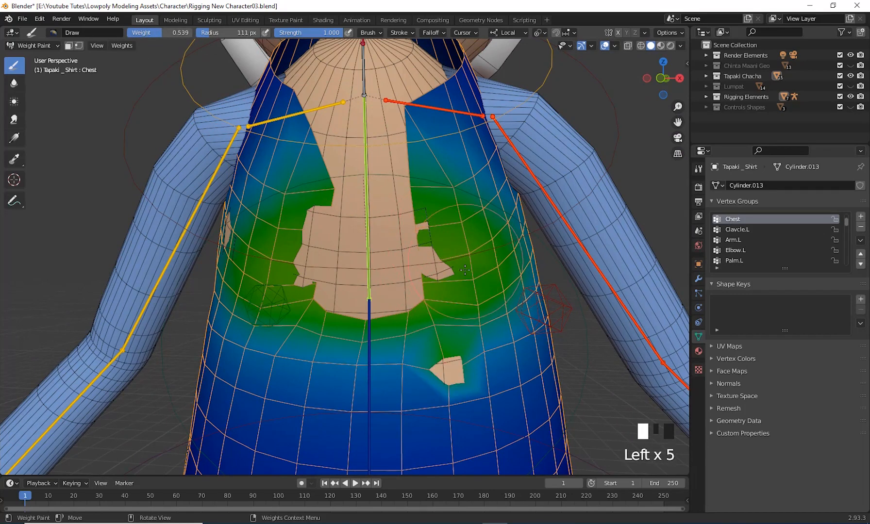
{"action": "left_click_drag", "start_coordinate": [434, 331], "coordinate": [407, 357]}
{"action": "left_click", "coordinate": [534, 335]}
{"action": "left_click", "coordinate": [558, 342]}
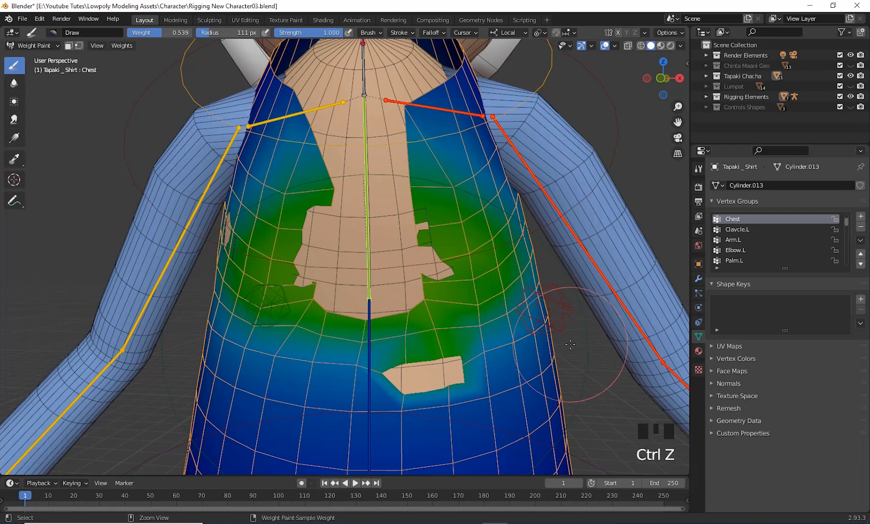
{"action": "key", "text": "ctrl+z"}
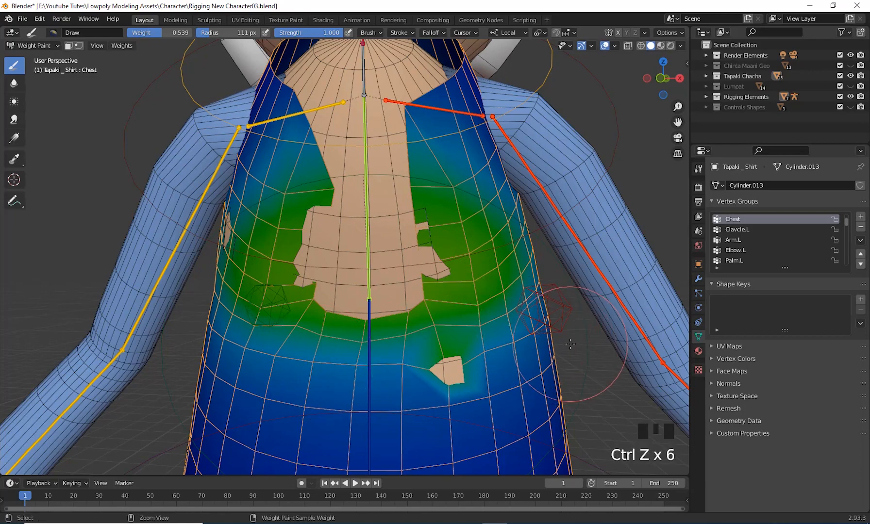
{"action": "key", "text": "ctrl+z"}
{"action": "mouse_move", "coordinate": [549, 272]}
{"action": "middle_mouse_down"}
{"action": "mouse_move", "coordinate": [447, 275]}
{"action": "mouse_move", "coordinate": [577, 290]}
{"action": "middle_mouse_up"}
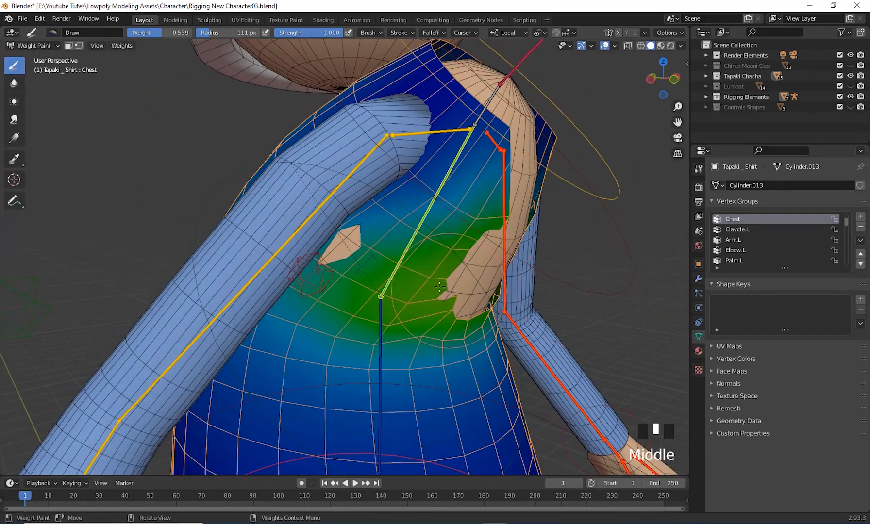
Set the Draw brush weight to 1.000 and paint Chest weight onto the shirt's front on the character's right side.
{"action": "mouse_move", "coordinate": [439, 287]}
{"action": "middle_mouse_down"}
{"action": "mouse_move", "coordinate": [419, 279]}
{"action": "mouse_move", "coordinate": [441, 272]}
{"action": "middle_mouse_up"}
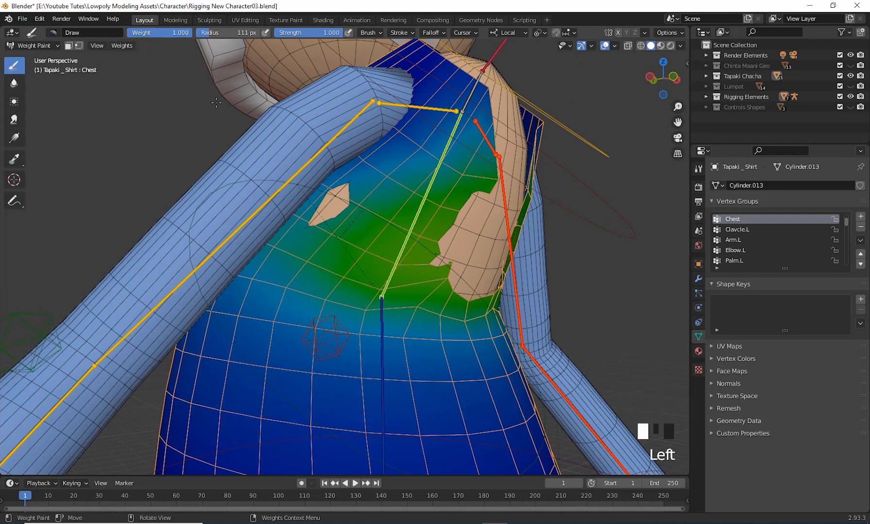
{"action": "left_click", "coordinate": [307, 257]}
{"action": "left_click_drag", "start_coordinate": [309, 266], "coordinate": [334, 199]}
{"action": "left_click", "coordinate": [333, 192]}
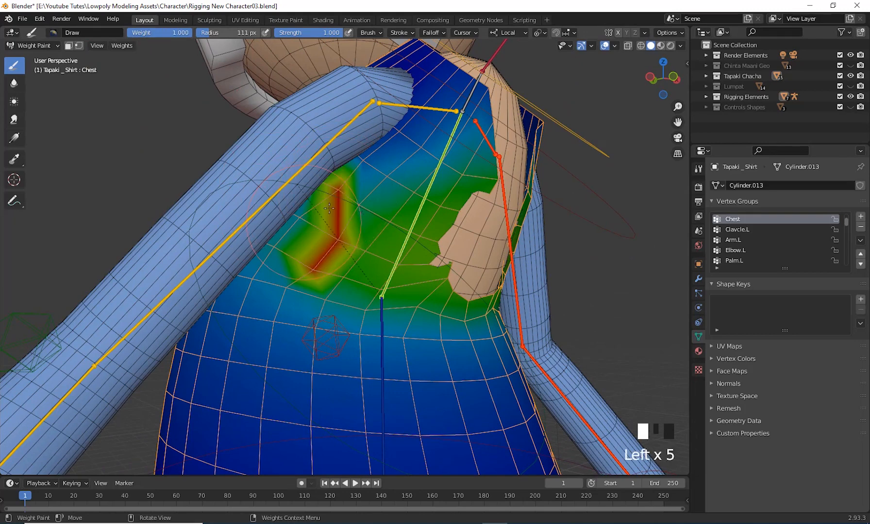
{"action": "left_click", "coordinate": [386, 188]}
{"action": "left_click", "coordinate": [393, 182]}
{"action": "left_click", "coordinate": [395, 224]}
{"action": "left_click", "coordinate": [419, 193]}
{"action": "left_click", "coordinate": [431, 188]}
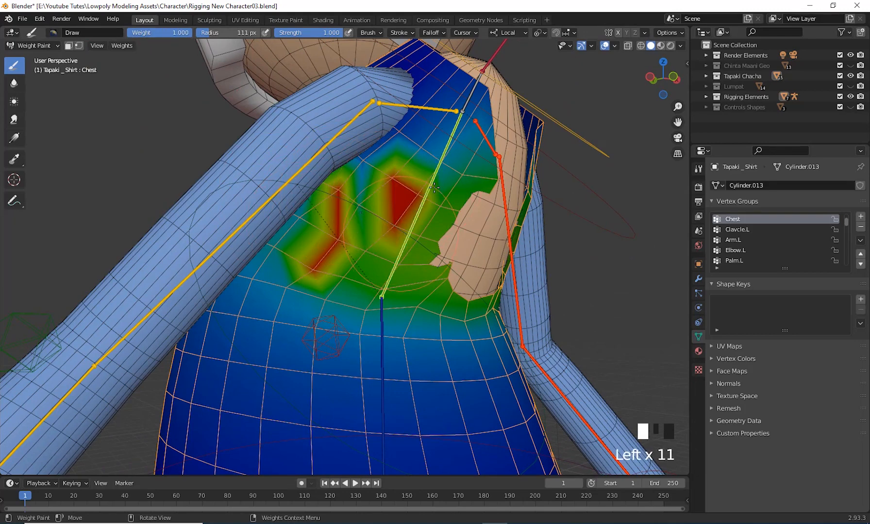
Reduce the Draw brush radius to 56 px and paint Chest weight between the two patches on the shirt's front.
{"action": "middle_click_drag", "start_coordinate": [412, 215], "coordinate": [405, 209]}
{"action": "left_click", "coordinate": [404, 207]}
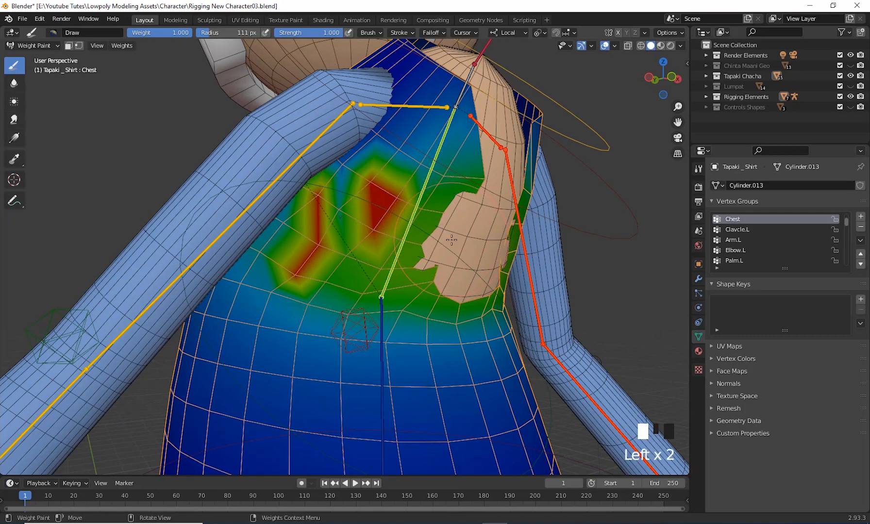
{"action": "key", "text": "f"}
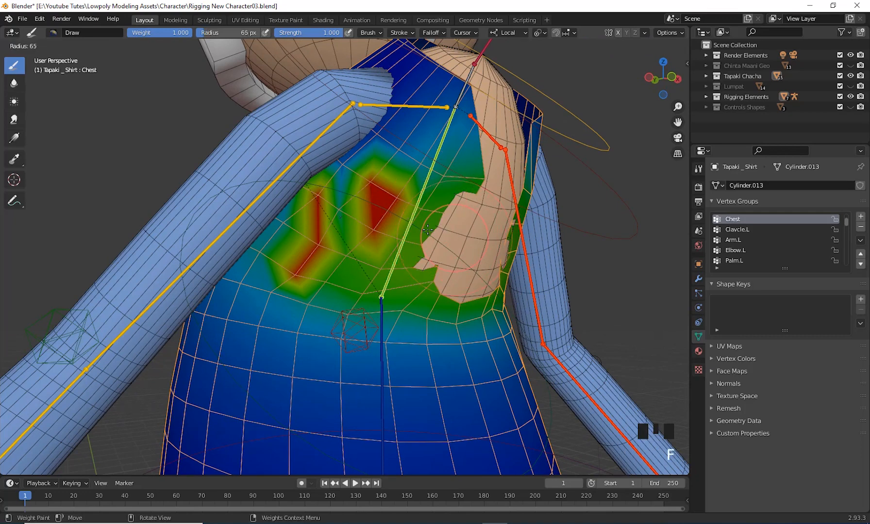
{"action": "left_click", "coordinate": [384, 228]}
{"action": "left_click_drag", "start_coordinate": [334, 208], "coordinate": [330, 206]}
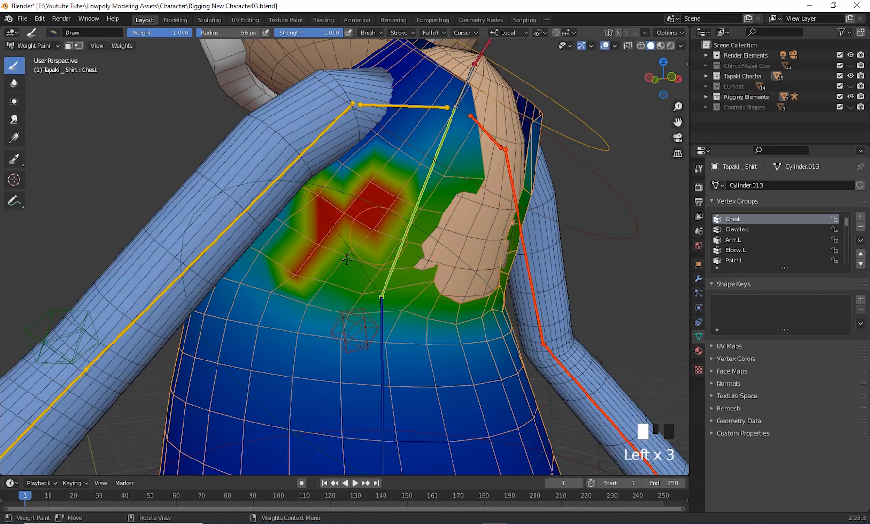
Smooth the painted Chest weights across the shirt's front with the Blur brush, enlarging its radius to 88 px.
{"action": "left_click", "coordinate": [15, 83]}
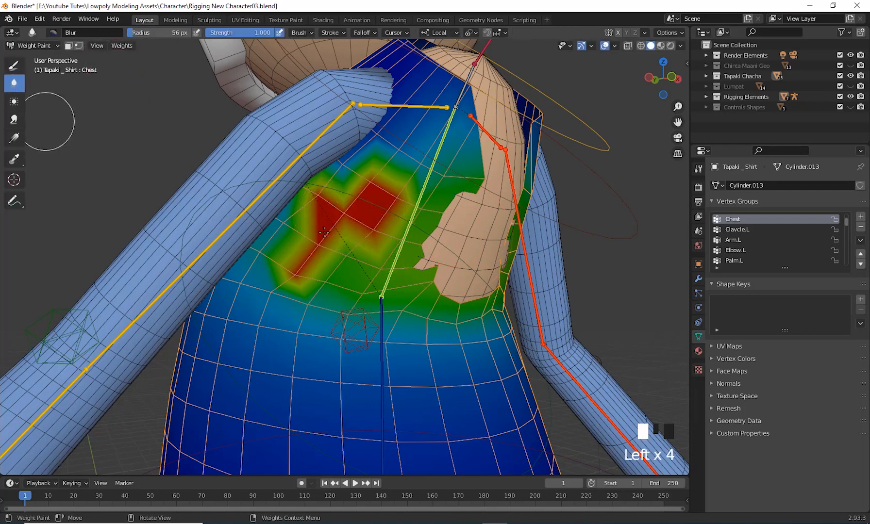
{"action": "mouse_move", "coordinate": [367, 183]}
{"action": "left_mouse_down"}
{"action": "mouse_move", "coordinate": [301, 243]}
{"action": "mouse_move", "coordinate": [339, 204]}
{"action": "mouse_move", "coordinate": [385, 266]}
{"action": "left_mouse_up"}
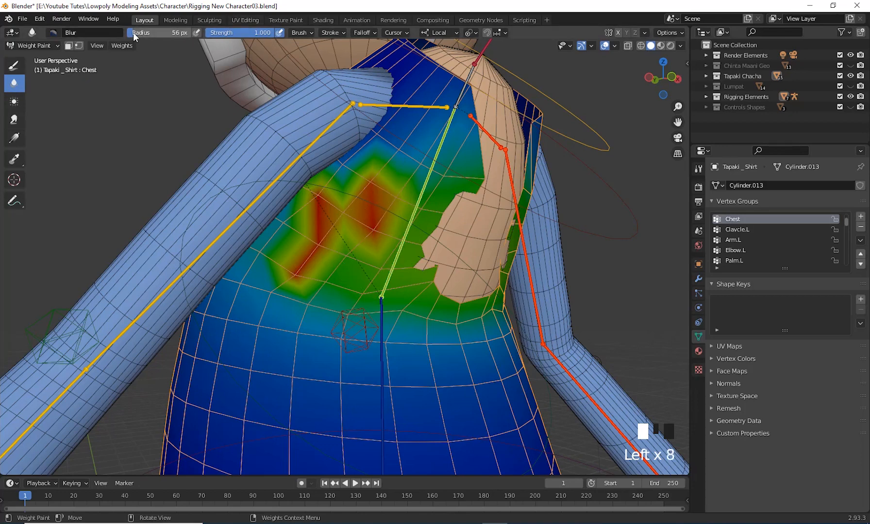
{"action": "mouse_move", "coordinate": [394, 254]}
{"action": "left_mouse_down"}
{"action": "mouse_move", "coordinate": [318, 237]}
{"action": "mouse_move", "coordinate": [320, 214]}
{"action": "mouse_move", "coordinate": [301, 271]}
{"action": "mouse_move", "coordinate": [288, 276]}
{"action": "mouse_move", "coordinate": [320, 276]}
{"action": "mouse_move", "coordinate": [357, 294]}
{"action": "mouse_move", "coordinate": [319, 274]}
{"action": "mouse_move", "coordinate": [432, 168]}
{"action": "left_mouse_up"}
{"action": "left_click_drag", "start_coordinate": [403, 233], "coordinate": [435, 260]}
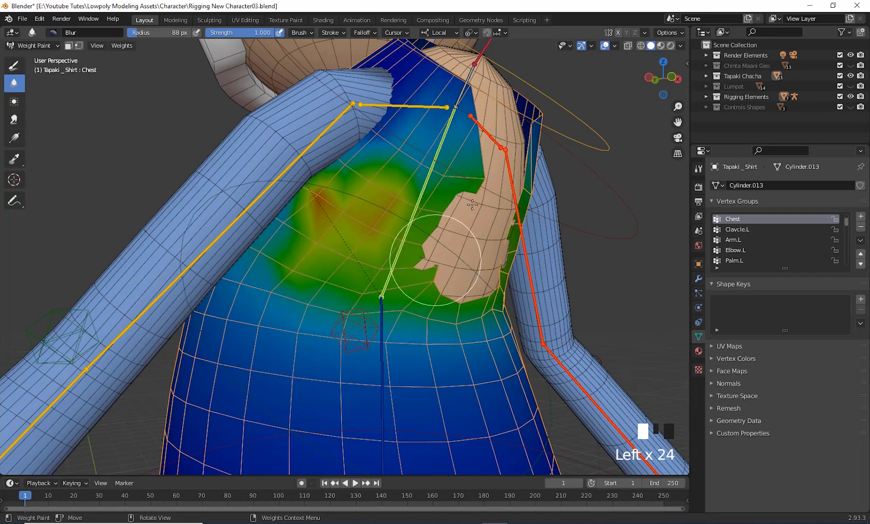
{"action": "middle_click_drag", "start_coordinate": [427, 243], "coordinate": [373, 218]}
{"action": "mouse_move", "coordinate": [398, 179]}
{"action": "left_mouse_down"}
{"action": "mouse_move", "coordinate": [413, 146]}
{"action": "mouse_move", "coordinate": [390, 198]}
{"action": "mouse_move", "coordinate": [436, 204]}
{"action": "left_mouse_up"}
{"action": "mouse_move", "coordinate": [466, 175]}
{"action": "left_mouse_down"}
{"action": "mouse_move", "coordinate": [504, 194]}
{"action": "mouse_move", "coordinate": [484, 298]}
{"action": "left_mouse_up"}
{"action": "mouse_move", "coordinate": [485, 291]}
{"action": "middle_mouse_down"}
{"action": "mouse_move", "coordinate": [412, 282]}
{"action": "mouse_move", "coordinate": [489, 274]}
{"action": "mouse_move", "coordinate": [425, 252]}
{"action": "mouse_move", "coordinate": [379, 334]}
{"action": "middle_mouse_up"}
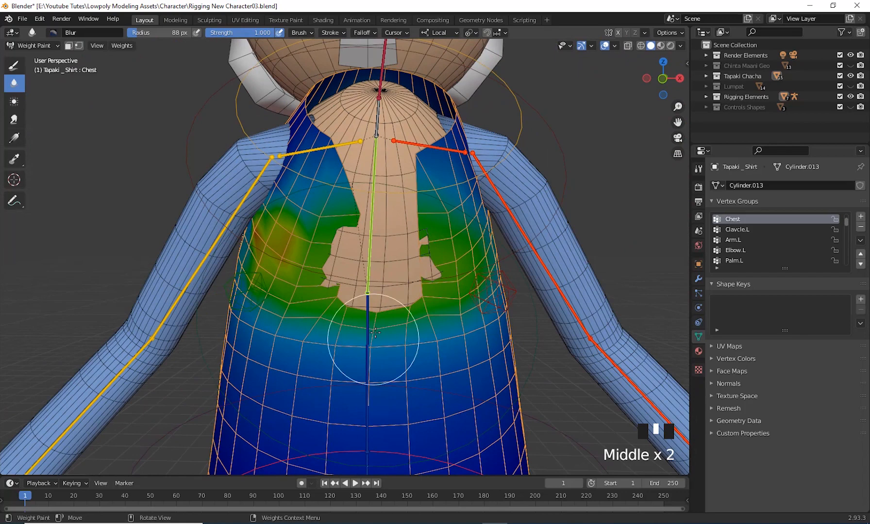
Compare the shirt's weights for the Clavcle.L and Clavcle.R bones, leaving Clavcle.L active.
{"action": "left_click", "coordinate": [419, 145], "text": "ctrl"}
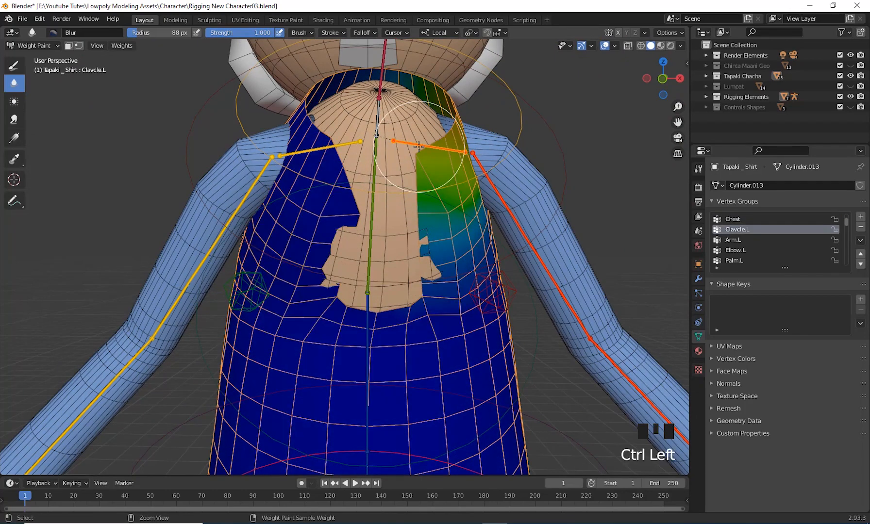
{"action": "left_click", "coordinate": [338, 148], "text": "shift"}
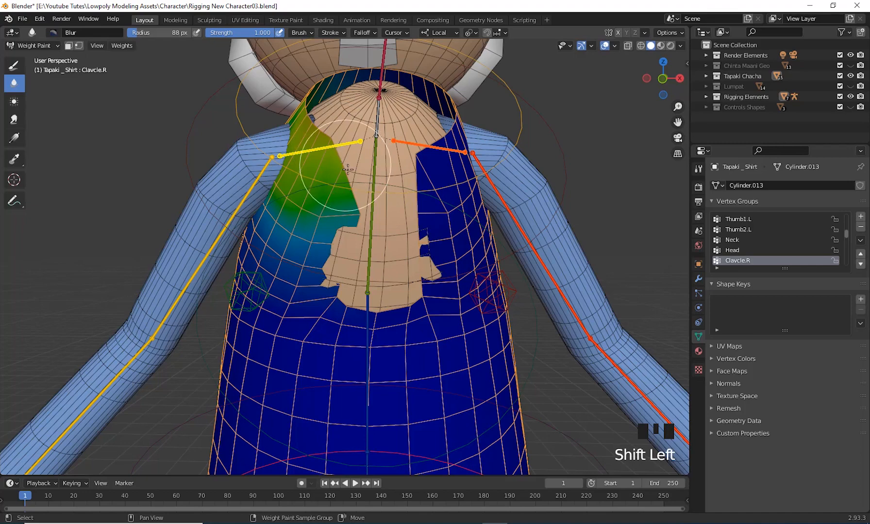
{"action": "left_click", "coordinate": [450, 154], "text": "shift"}
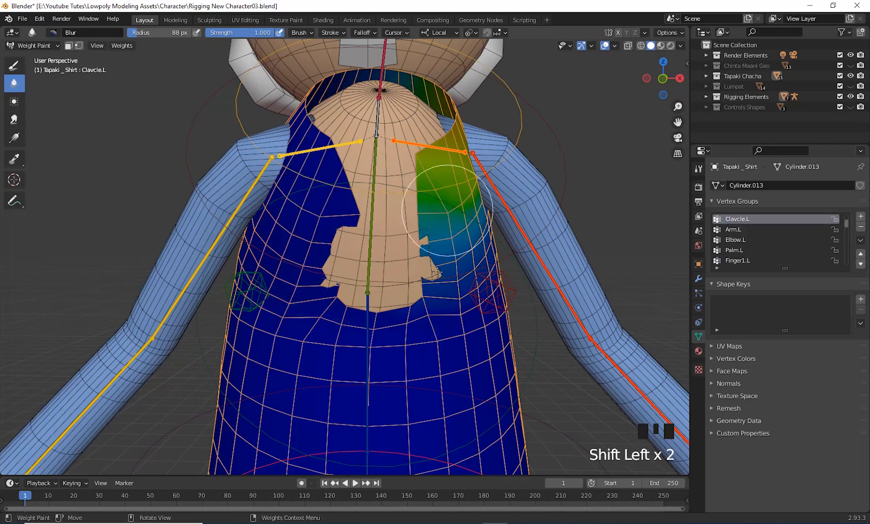
{"action": "middle_click_drag", "start_coordinate": [438, 255], "coordinate": [418, 215]}
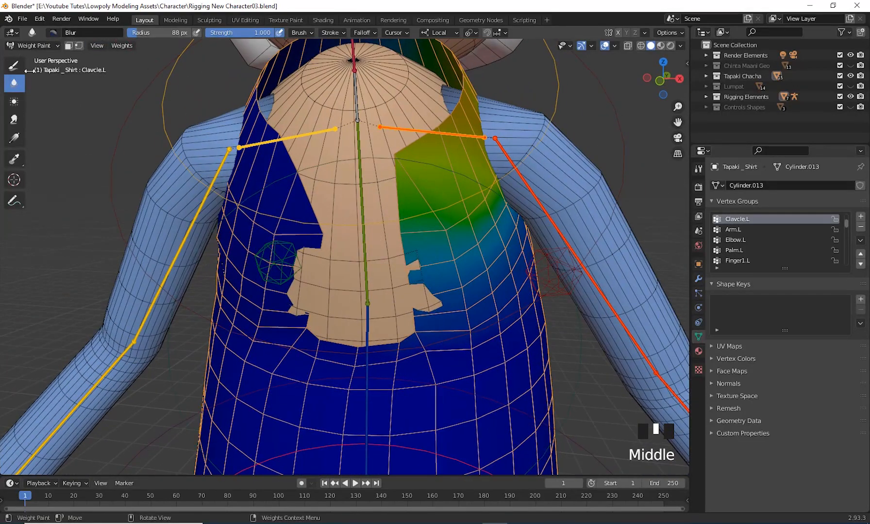
Paint Clavcle.L weight with the Draw brush at 1.000 onto the shirt's front beside the exposed body area.
{"action": "left_click", "coordinate": [14, 67]}
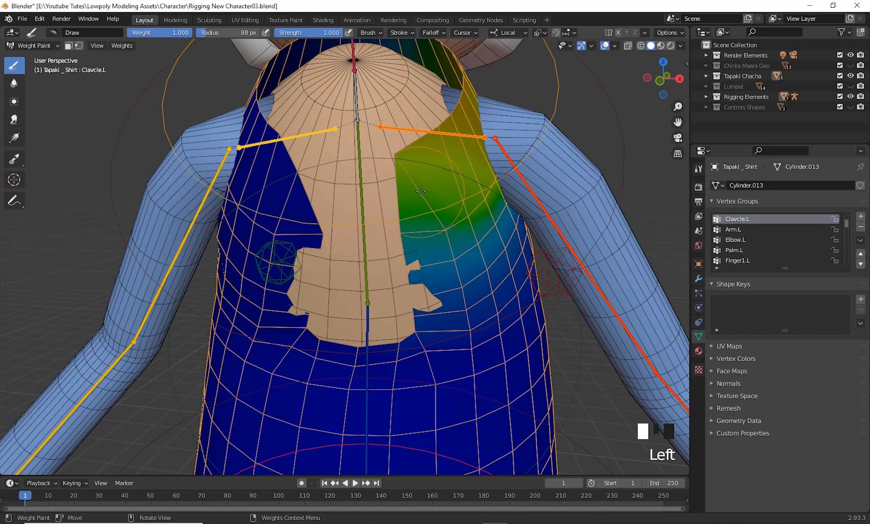
{"action": "left_click_drag", "start_coordinate": [410, 228], "coordinate": [406, 164]}
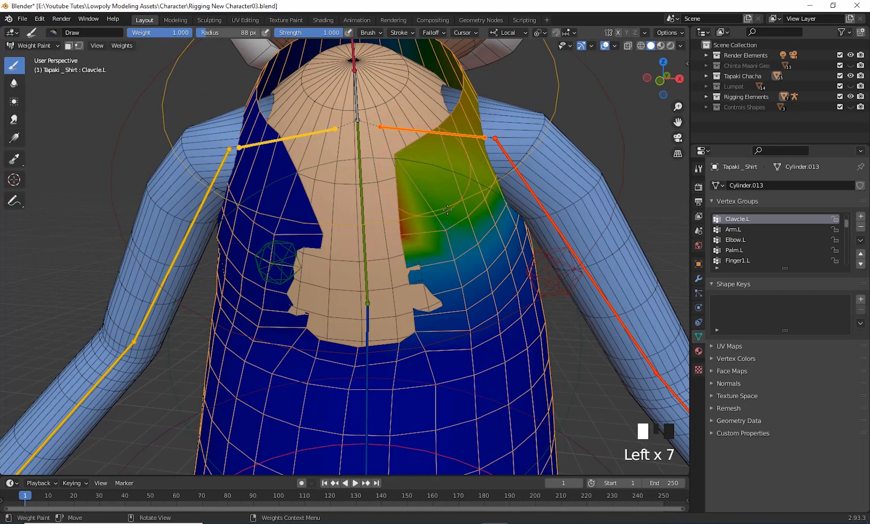
{"action": "left_click_drag", "start_coordinate": [447, 209], "coordinate": [438, 188]}
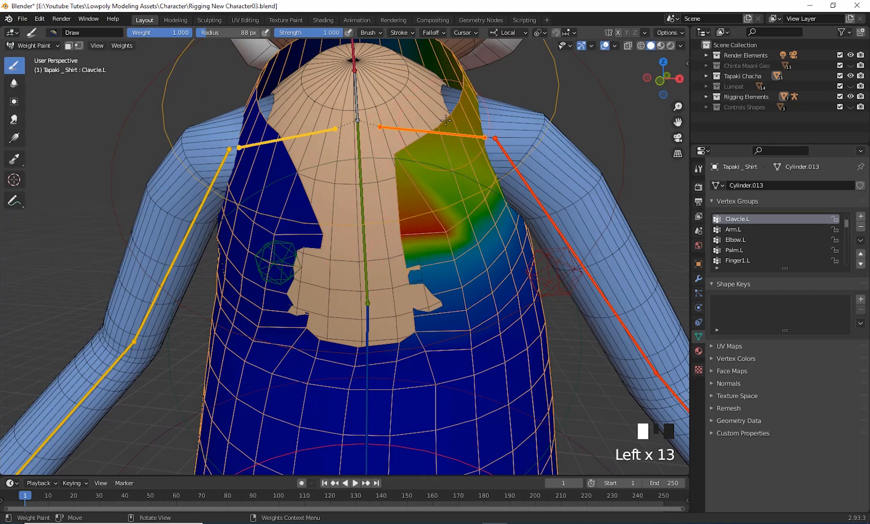
{"action": "left_click_drag", "start_coordinate": [446, 120], "coordinate": [461, 160]}
{"action": "left_click_drag", "start_coordinate": [499, 213], "coordinate": [466, 272]}
{"action": "mouse_move", "coordinate": [427, 204]}
{"action": "left_mouse_down"}
{"action": "mouse_move", "coordinate": [466, 252]}
{"action": "mouse_move", "coordinate": [432, 268]}
{"action": "left_mouse_up"}
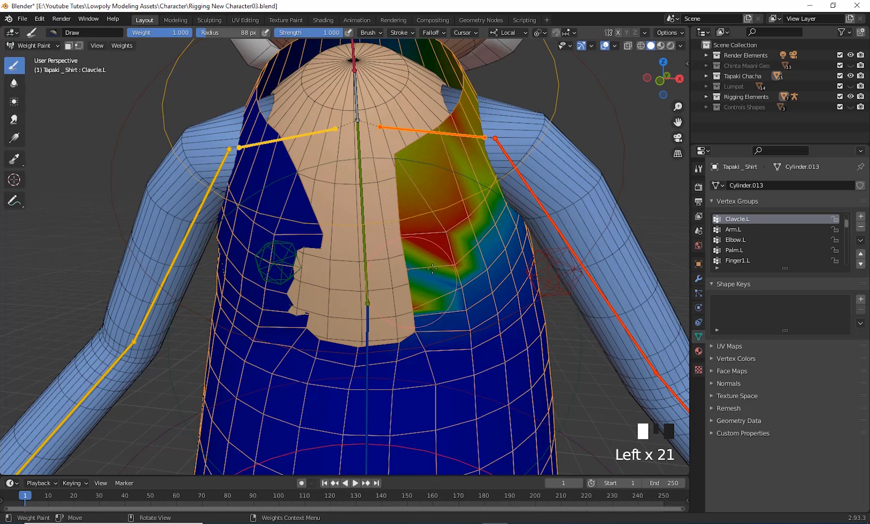
Try painting Clavcle.L weight along the lower edge of the exposed body area, and undo the strokes.
{"action": "left_click_drag", "start_coordinate": [418, 312], "coordinate": [439, 340]}
{"action": "left_click_drag", "start_coordinate": [449, 316], "coordinate": [388, 364]}
{"action": "mouse_move", "coordinate": [451, 340]}
{"action": "left_mouse_down"}
{"action": "mouse_move", "coordinate": [397, 369]}
{"action": "mouse_move", "coordinate": [368, 371]}
{"action": "mouse_move", "coordinate": [333, 358]}
{"action": "left_mouse_up"}
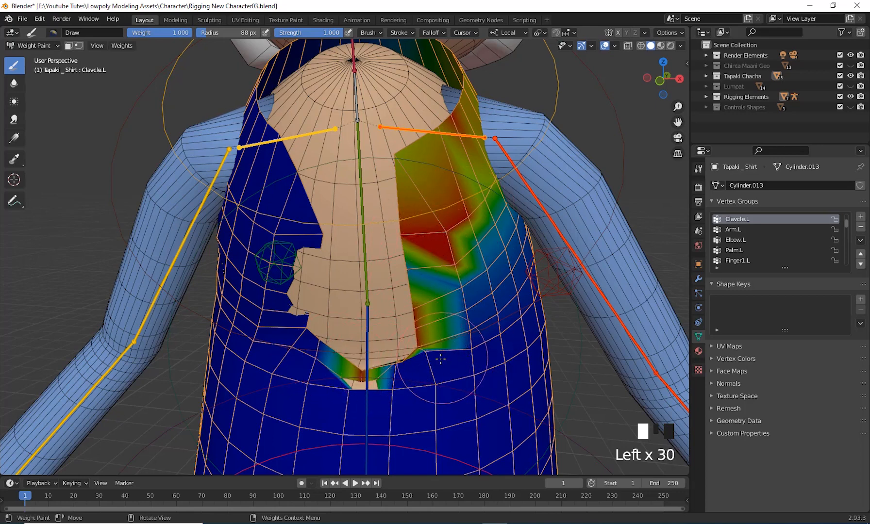
{"action": "key", "text": "ctrl+z"}
{"action": "key", "text": "ctrl+z"}
{"action": "key", "text": "ctrl+z"}
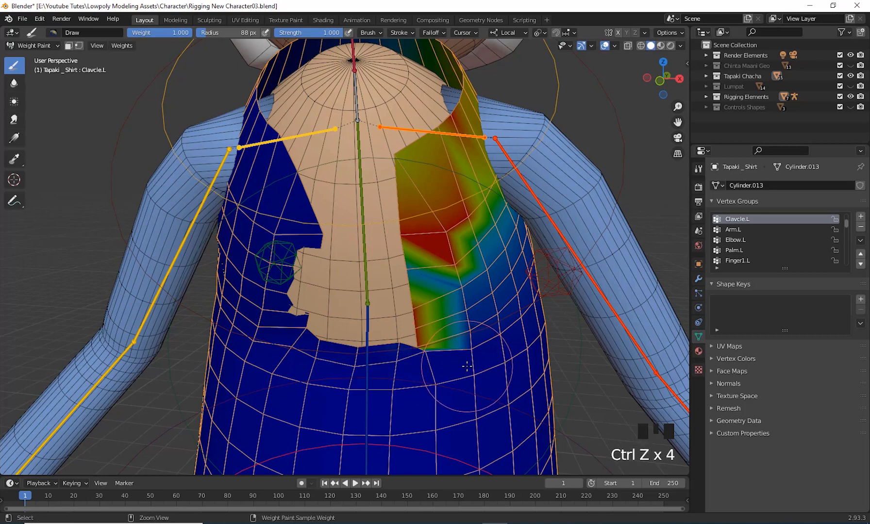
{"action": "key", "text": "ctrl+z"}
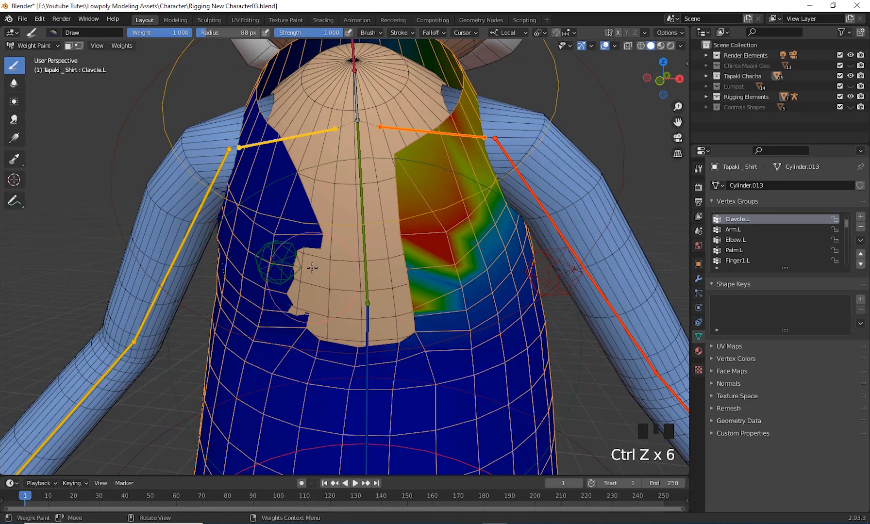
Make the Clavcle.R bone active and paint its weight at 1.000 onto the shirt's front beside the exposed body area.
{"action": "left_click", "coordinate": [290, 281]}
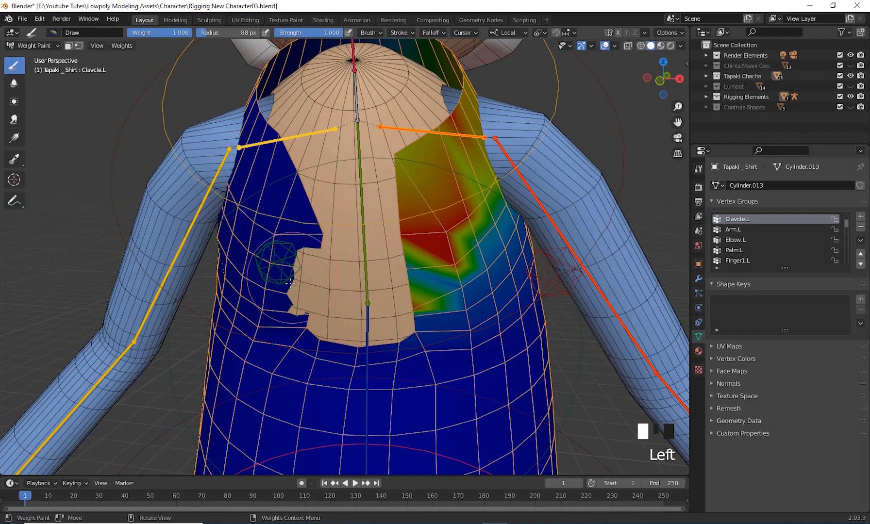
{"action": "left_click", "coordinate": [300, 136], "text": "ctrl"}
{"action": "left_click", "coordinate": [332, 258]}
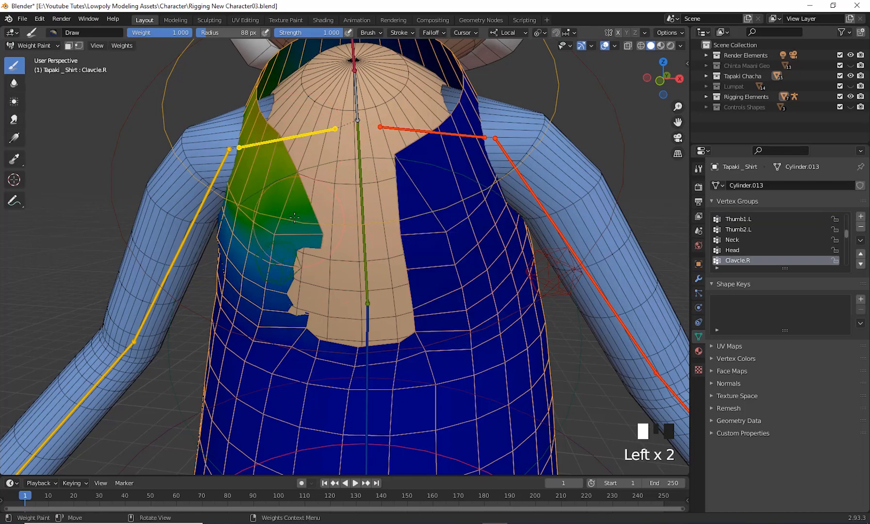
{"action": "left_click", "coordinate": [296, 291]}
{"action": "left_click", "coordinate": [313, 300]}
{"action": "left_click", "coordinate": [313, 299]}
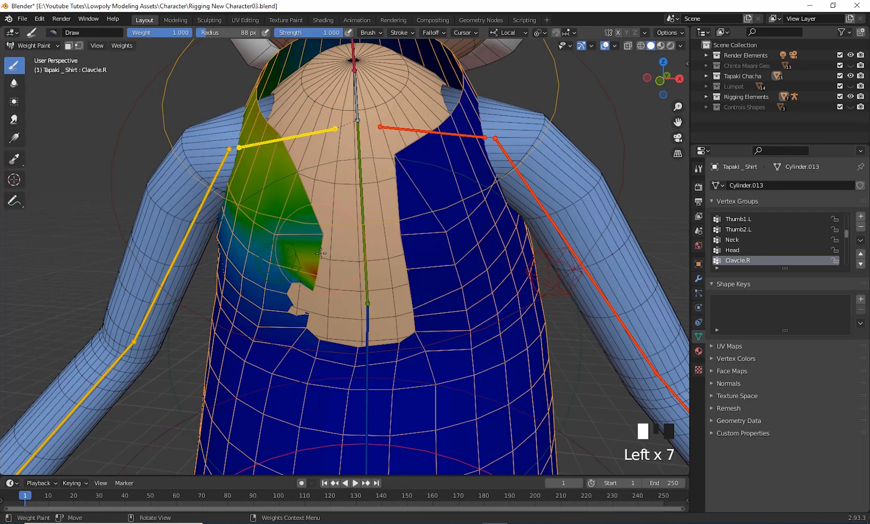
{"action": "left_click", "coordinate": [304, 310]}
{"action": "left_click", "coordinate": [304, 310]}
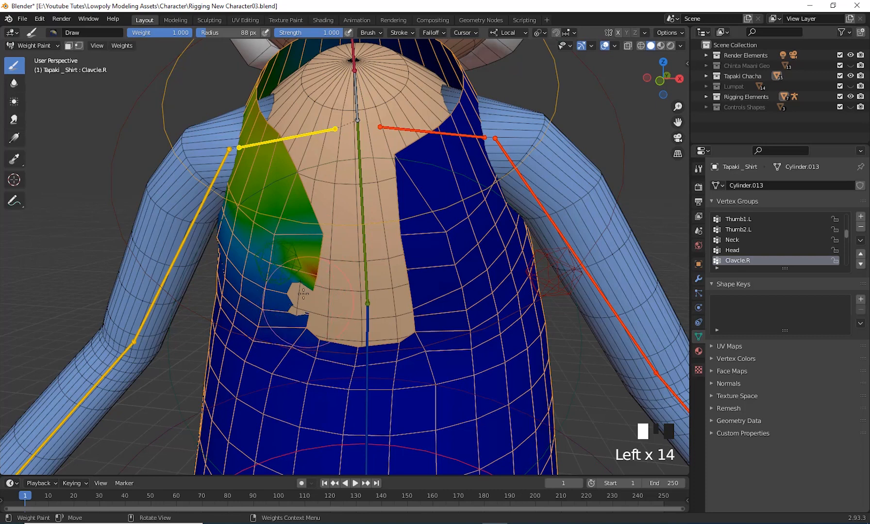
{"action": "left_click", "coordinate": [286, 286]}
{"action": "left_click", "coordinate": [269, 280]}
{"action": "left_click", "coordinate": [260, 275]}
{"action": "left_click", "coordinate": [301, 330]}
{"action": "left_click", "coordinate": [309, 291]}
{"action": "left_click", "coordinate": [310, 291]}
{"action": "middle_click_drag", "start_coordinate": [322, 275], "coordinate": [340, 269]}
Smooth the Clavcle.R weights around the exposed body area on the shirt's front with the Blur brush.
{"action": "left_click", "coordinate": [14, 84]}
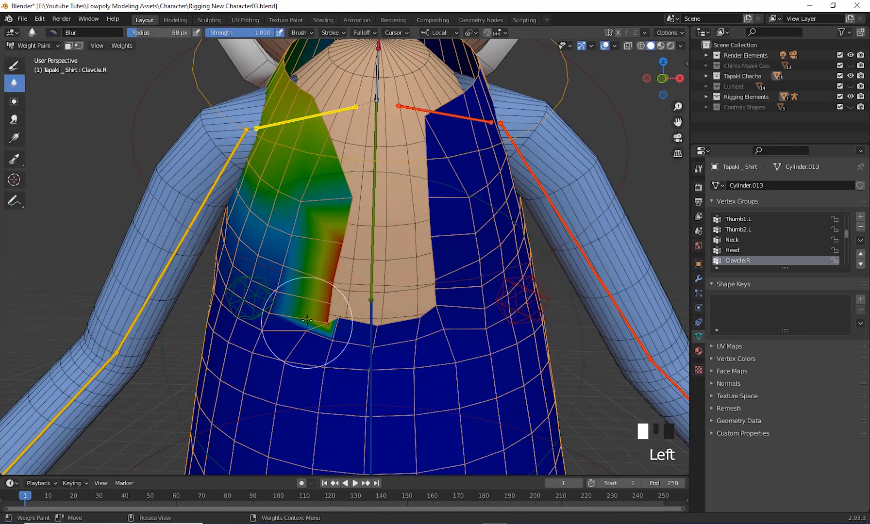
{"action": "left_click", "coordinate": [330, 330]}
{"action": "left_click", "coordinate": [264, 294]}
{"action": "left_click", "coordinate": [373, 348]}
{"action": "left_click", "coordinate": [323, 309]}
{"action": "left_click", "coordinate": [320, 296]}
{"action": "left_click", "coordinate": [271, 291]}
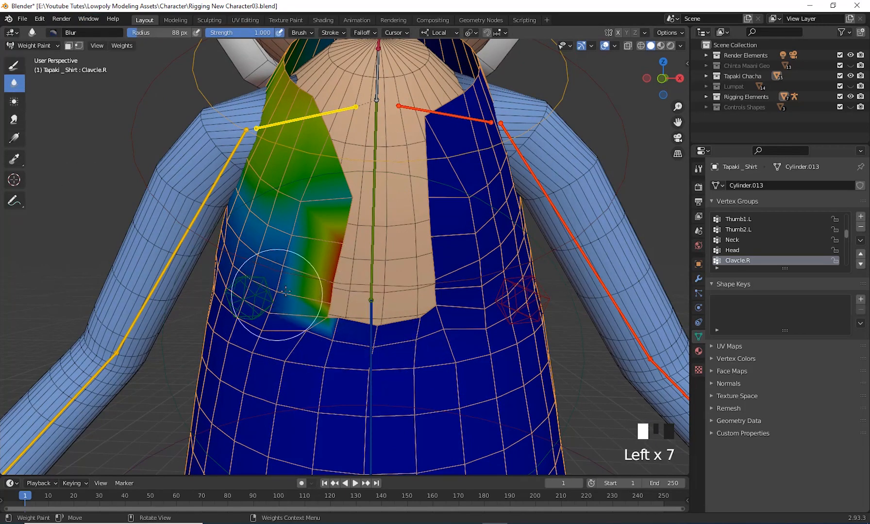
{"action": "left_click", "coordinate": [311, 296]}
{"action": "left_click", "coordinate": [488, 303]}
{"action": "left_click", "coordinate": [441, 350]}
{"action": "left_click", "coordinate": [311, 271]}
{"action": "left_click", "coordinate": [320, 291]}
{"action": "left_click", "coordinate": [330, 276]}
{"action": "left_click", "coordinate": [335, 272]}
{"action": "left_click", "coordinate": [325, 287]}
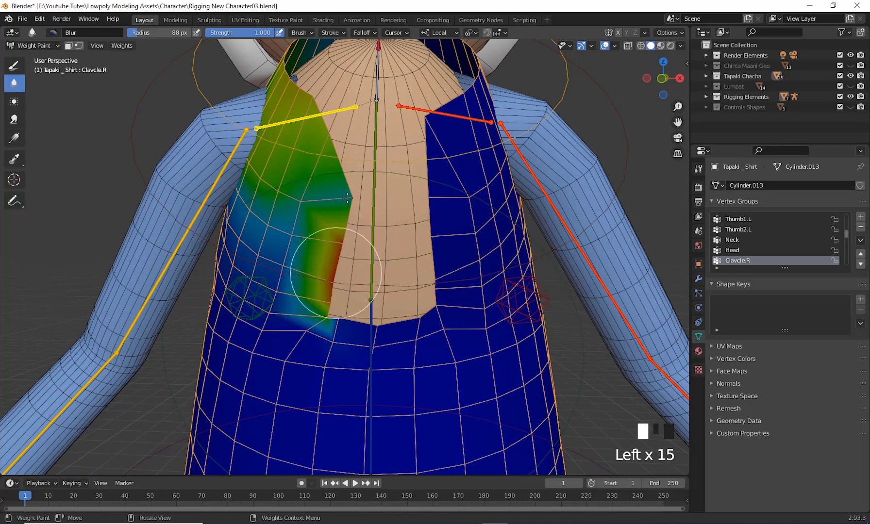
{"action": "left_click", "coordinate": [330, 271]}
{"action": "left_click", "coordinate": [326, 204]}
{"action": "left_click", "coordinate": [335, 165]}
{"action": "left_click", "coordinate": [344, 160]}
{"action": "left_click", "coordinate": [354, 185]}
{"action": "left_click", "coordinate": [330, 190]}
{"action": "left_click", "coordinate": [323, 221]}
{"action": "left_click", "coordinate": [296, 204]}
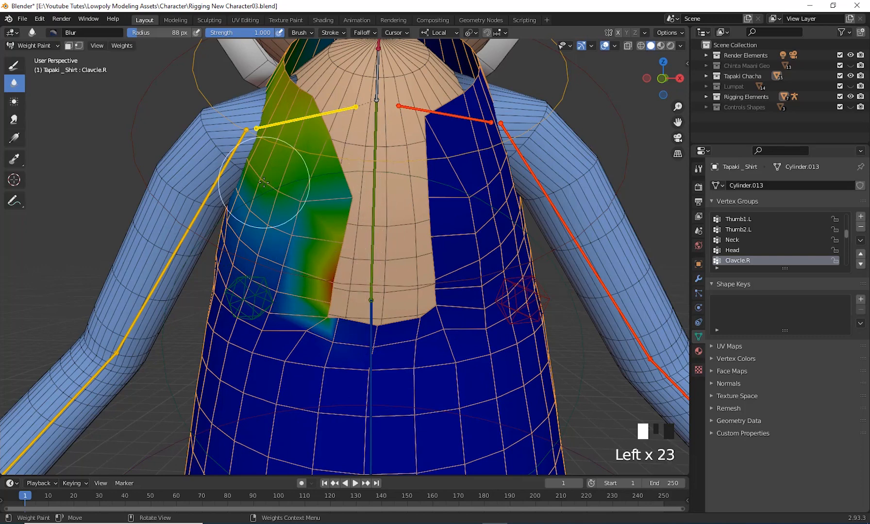
Draw Clavcle.R weight of 1.000 onto the shirt edge beside the upper chest and blur the surrounding weights.
{"action": "left_click", "coordinate": [14, 65]}
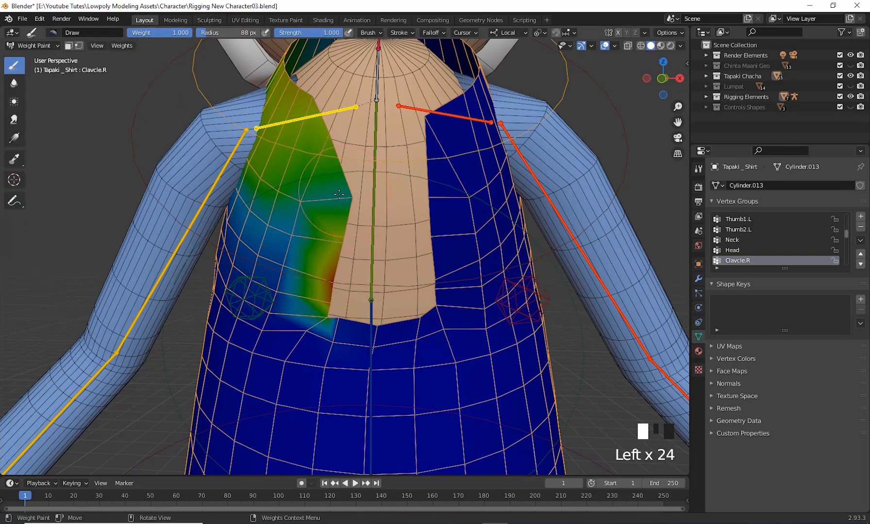
{"action": "left_click", "coordinate": [376, 198]}
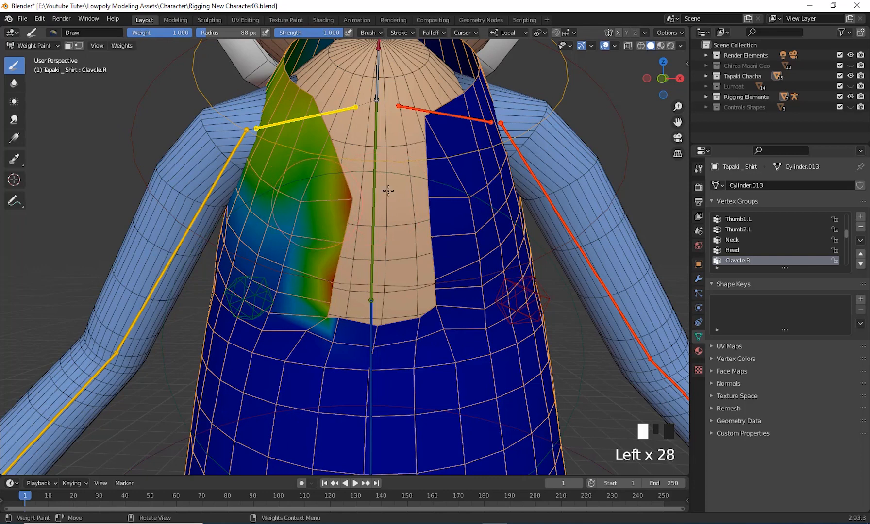
{"action": "left_click", "coordinate": [14, 84]}
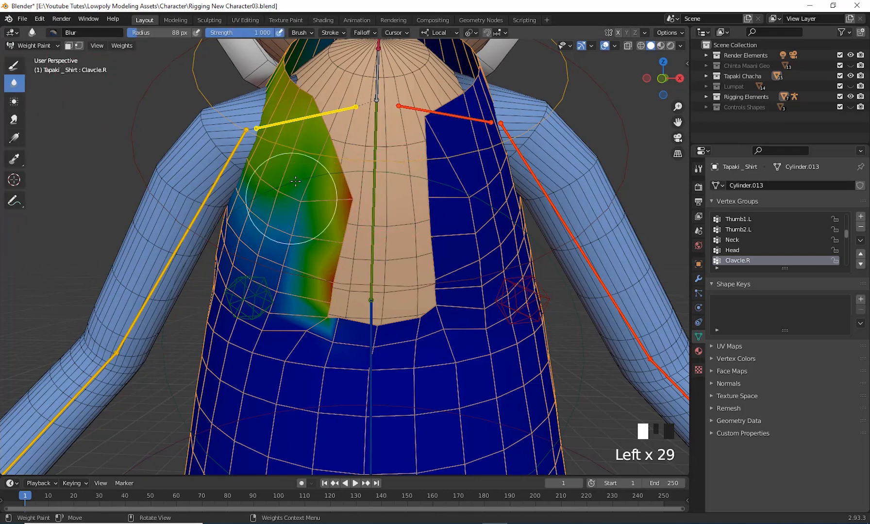
{"action": "left_click", "coordinate": [306, 233]}
{"action": "left_click", "coordinate": [323, 255]}
{"action": "left_click", "coordinate": [333, 209]}
{"action": "left_click", "coordinate": [324, 277]}
{"action": "left_click", "coordinate": [330, 272]}
{"action": "left_click", "coordinate": [335, 255]}
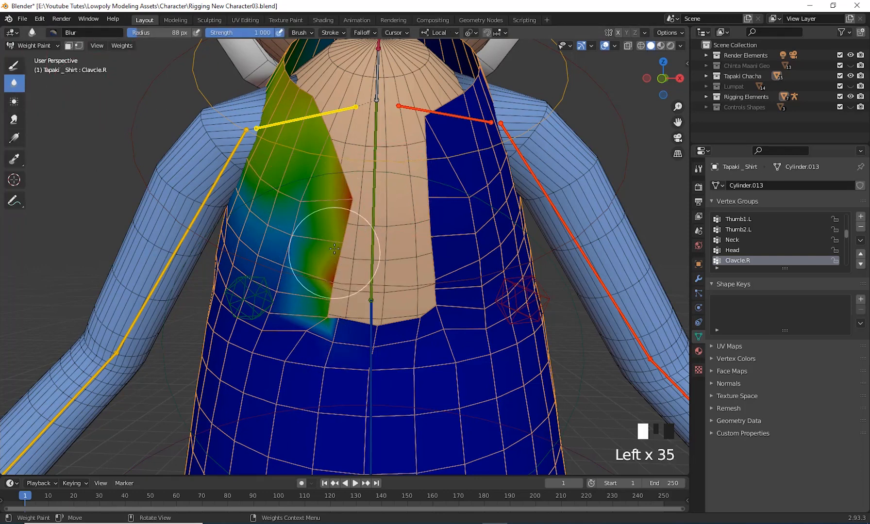
{"action": "left_click", "coordinate": [334, 214]}
{"action": "left_click", "coordinate": [291, 92]}
{"action": "left_click", "coordinate": [323, 171]}
{"action": "left_click", "coordinate": [299, 102]}
{"action": "left_click", "coordinate": [292, 170]}
{"action": "left_click", "coordinate": [309, 127]}
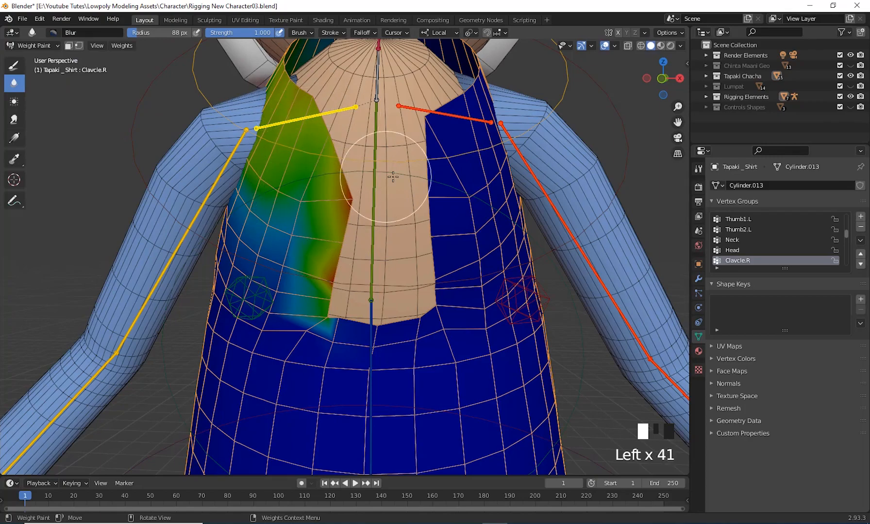
Inspect the Clavcle.R weights on the back of the shirt.
{"action": "scroll", "coordinate": [509, 194], "scroll_direction": "down", "scroll_amount": 4}
{"action": "mouse_move", "coordinate": [515, 194]}
{"action": "middle_mouse_down"}
{"action": "mouse_move", "coordinate": [296, 200]}
{"action": "mouse_move", "coordinate": [369, 209]}
{"action": "mouse_move", "coordinate": [452, 253]}
{"action": "mouse_move", "coordinate": [505, 189]}
{"action": "middle_mouse_up"}
{"action": "scroll", "coordinate": [435, 196], "scroll_direction": "up", "scroll_amount": 2}
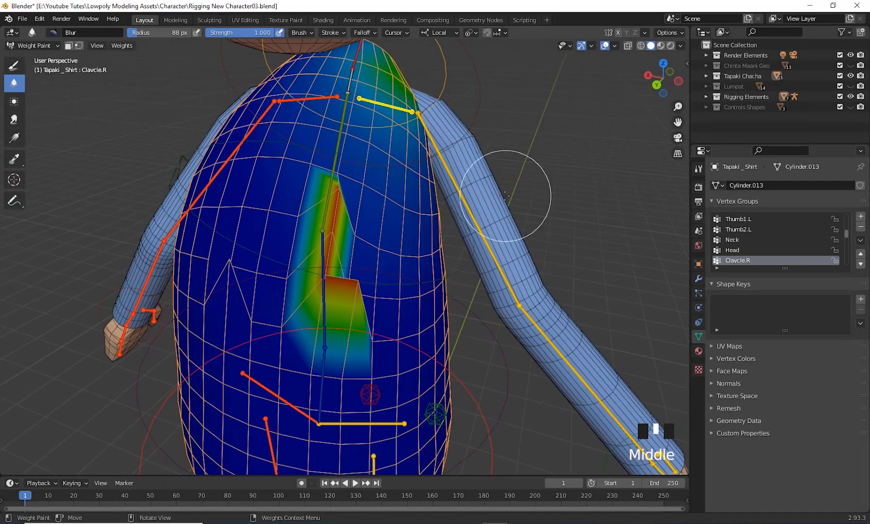
Remove the stray Clavcle.R weights from the back of the shirt using the Draw brush at weight 0.000.
{"action": "middle_click_drag", "start_coordinate": [502, 155], "coordinate": [498, 139]}
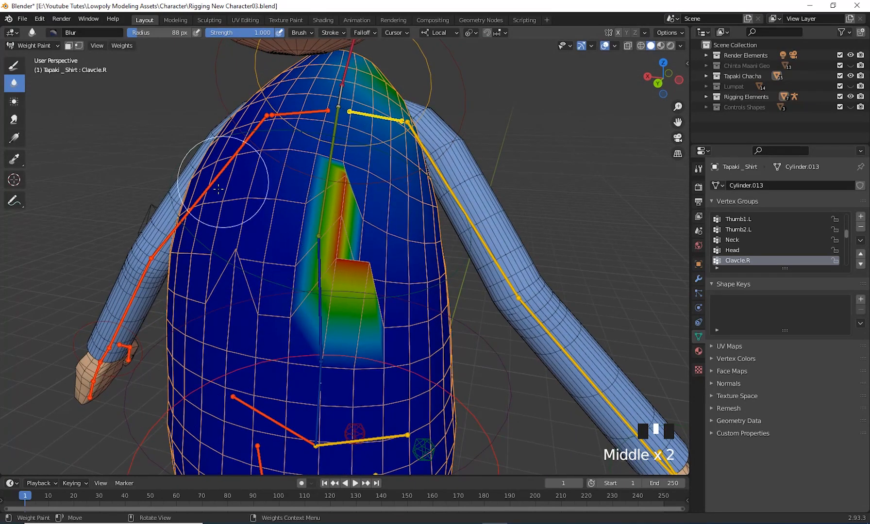
{"action": "left_click", "coordinate": [14, 65]}
{"action": "left_click", "coordinate": [15, 65]}
{"action": "left_click_drag", "start_coordinate": [347, 228], "coordinate": [342, 180]}
{"action": "mouse_move", "coordinate": [347, 233]}
{"action": "left_mouse_down"}
{"action": "mouse_move", "coordinate": [340, 194]}
{"action": "mouse_move", "coordinate": [347, 243]}
{"action": "left_mouse_up"}
{"action": "left_click_drag", "start_coordinate": [345, 229], "coordinate": [345, 249]}
{"action": "middle_click_drag", "start_coordinate": [345, 249], "coordinate": [301, 296]}
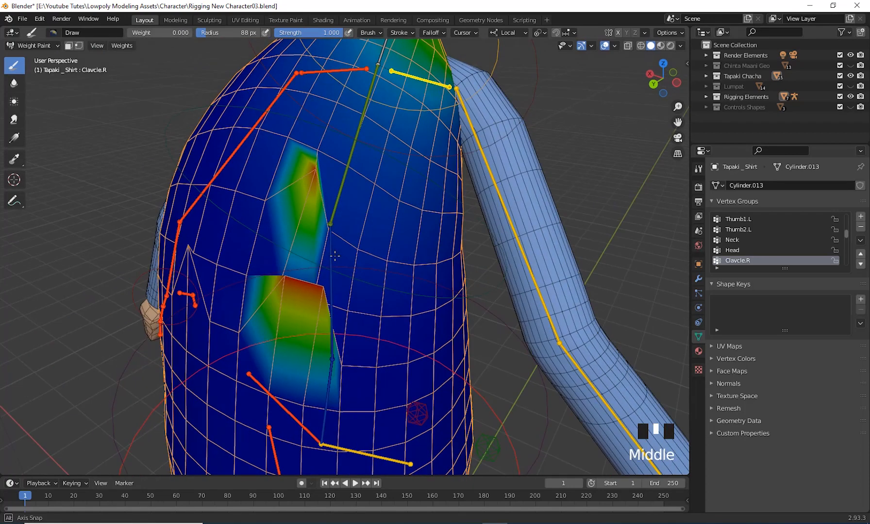
{"action": "left_click_drag", "start_coordinate": [292, 315], "coordinate": [305, 286]}
{"action": "left_click_drag", "start_coordinate": [301, 330], "coordinate": [310, 281]}
{"action": "left_click_drag", "start_coordinate": [315, 349], "coordinate": [311, 264]}
{"action": "left_click_drag", "start_coordinate": [311, 330], "coordinate": [307, 287]}
{"action": "left_click_drag", "start_coordinate": [306, 286], "coordinate": [310, 194]}
{"action": "left_click_drag", "start_coordinate": [308, 228], "coordinate": [311, 169]}
{"action": "left_click_drag", "start_coordinate": [311, 179], "coordinate": [303, 210]}
{"action": "left_click_drag", "start_coordinate": [366, 128], "coordinate": [334, 214]}
{"action": "mouse_move", "coordinate": [336, 216]}
{"action": "left_mouse_down"}
{"action": "mouse_move", "coordinate": [376, 216]}
{"action": "mouse_move", "coordinate": [393, 194]}
{"action": "left_mouse_up"}
{"action": "left_click_drag", "start_coordinate": [361, 179], "coordinate": [298, 196]}
{"action": "mouse_move", "coordinate": [309, 100]}
{"action": "left_mouse_down"}
{"action": "mouse_move", "coordinate": [400, 170]}
{"action": "mouse_move", "coordinate": [373, 78]}
{"action": "mouse_move", "coordinate": [427, 180]}
{"action": "left_mouse_up"}
{"action": "mouse_move", "coordinate": [334, 116]}
{"action": "left_mouse_down"}
{"action": "mouse_move", "coordinate": [336, 320]}
{"action": "mouse_move", "coordinate": [387, 362]}
{"action": "left_mouse_up"}
{"action": "mouse_move", "coordinate": [387, 362]}
{"action": "left_mouse_down"}
{"action": "mouse_move", "coordinate": [407, 294]}
{"action": "mouse_move", "coordinate": [409, 154]}
{"action": "left_mouse_up"}
{"action": "mouse_move", "coordinate": [388, 262]}
{"action": "left_mouse_down"}
{"action": "mouse_move", "coordinate": [387, 150]}
{"action": "mouse_move", "coordinate": [373, 130]}
{"action": "left_mouse_up"}
{"action": "mouse_move", "coordinate": [406, 109]}
{"action": "left_mouse_down"}
{"action": "mouse_move", "coordinate": [430, 217]}
{"action": "mouse_move", "coordinate": [416, 138]}
{"action": "left_mouse_up"}
{"action": "left_click_drag", "start_coordinate": [416, 138], "coordinate": [356, 138]}
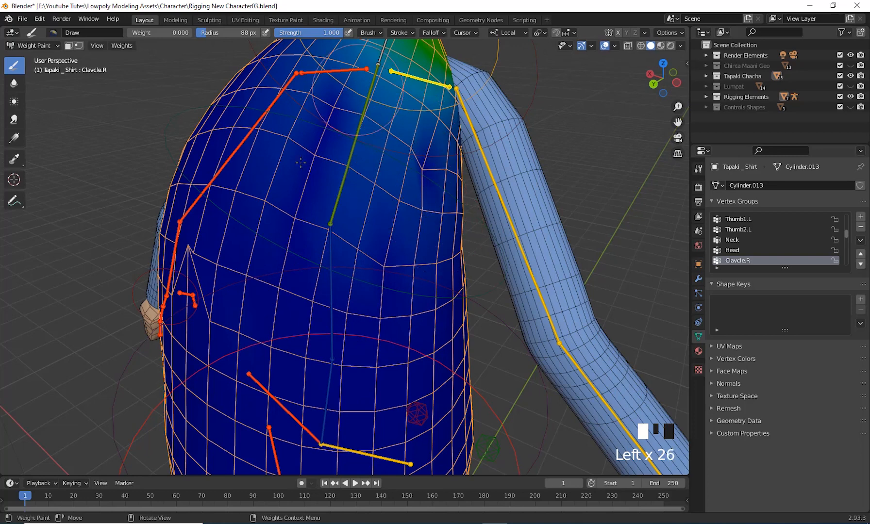
Smooth the Clavcle.R weights across the upper back of the shirt with the Blur brush.
{"action": "scroll", "coordinate": [330, 179], "scroll_direction": "down", "scroll_amount": 2}
{"action": "middle_click_drag", "start_coordinate": [337, 195], "coordinate": [338, 213]}
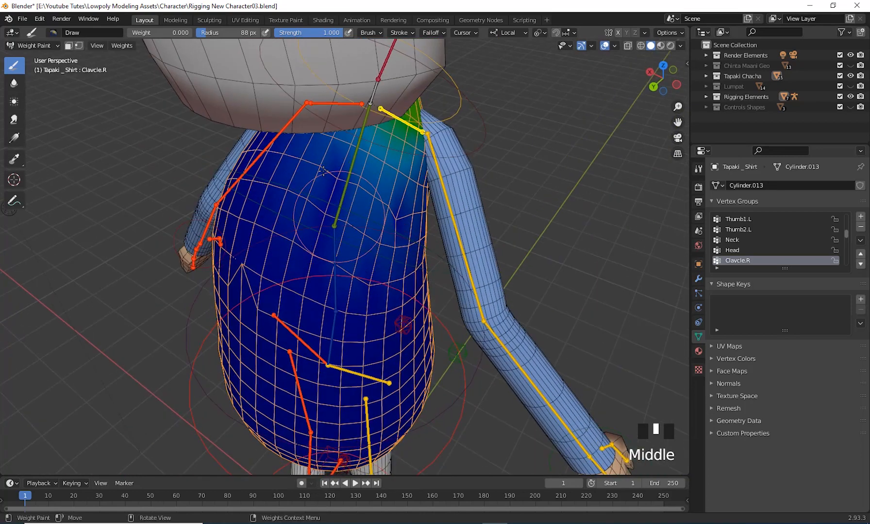
{"action": "left_click", "coordinate": [14, 83]}
{"action": "mouse_move", "coordinate": [378, 161]}
{"action": "left_mouse_down"}
{"action": "mouse_move", "coordinate": [373, 175]}
{"action": "mouse_move", "coordinate": [384, 180]}
{"action": "left_mouse_up"}
{"action": "mouse_move", "coordinate": [374, 160]}
{"action": "left_mouse_down"}
{"action": "mouse_move", "coordinate": [379, 184]}
{"action": "mouse_move", "coordinate": [393, 194]}
{"action": "left_mouse_up"}
{"action": "left_click_drag", "start_coordinate": [388, 185], "coordinate": [413, 204]}
{"action": "mouse_move", "coordinate": [388, 170]}
{"action": "left_mouse_down"}
{"action": "mouse_move", "coordinate": [353, 196]}
{"action": "mouse_move", "coordinate": [364, 141]}
{"action": "mouse_move", "coordinate": [402, 145]}
{"action": "mouse_move", "coordinate": [393, 176]}
{"action": "mouse_move", "coordinate": [315, 233]}
{"action": "mouse_move", "coordinate": [286, 300]}
{"action": "left_mouse_up"}
{"action": "middle_click_drag", "start_coordinate": [286, 300], "coordinate": [291, 264]}
{"action": "left_click", "coordinate": [290, 263]}
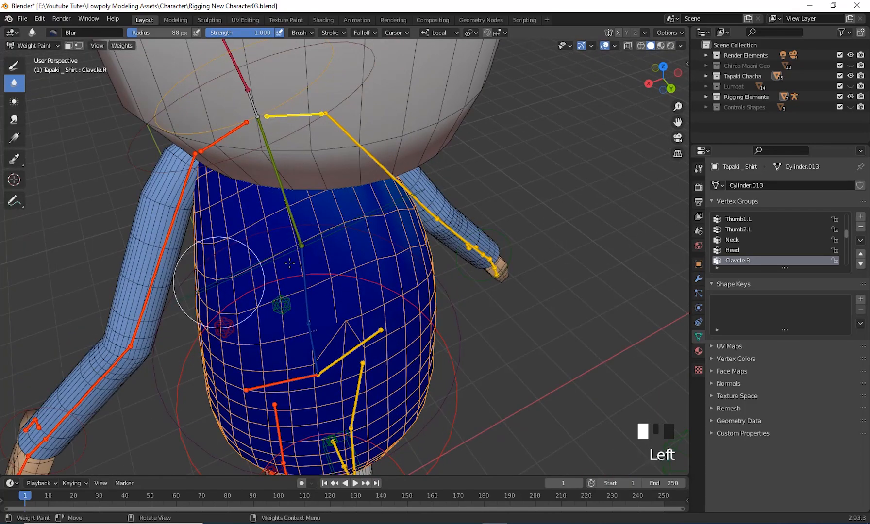
{"action": "left_click", "coordinate": [291, 272]}
Blur the Clavcle.R weights on the shirt's front between the exposed chest and the right armpit.
{"action": "middle_click_drag", "start_coordinate": [340, 252], "coordinate": [330, 145]}
{"action": "left_click", "coordinate": [284, 192]}
{"action": "left_click", "coordinate": [345, 288]}
{"action": "middle_click_drag", "start_coordinate": [345, 288], "coordinate": [424, 244]}
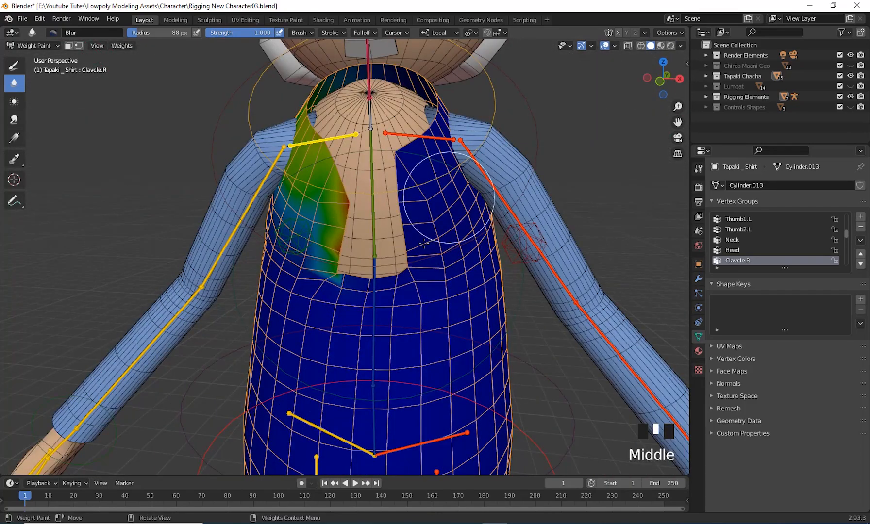
{"action": "mouse_move", "coordinate": [311, 257]}
{"action": "left_mouse_down"}
{"action": "mouse_move", "coordinate": [303, 259]}
{"action": "mouse_move", "coordinate": [335, 248]}
{"action": "mouse_move", "coordinate": [315, 259]}
{"action": "mouse_move", "coordinate": [323, 262]}
{"action": "mouse_move", "coordinate": [311, 282]}
{"action": "mouse_move", "coordinate": [294, 285]}
{"action": "left_mouse_up"}
{"action": "left_click", "coordinate": [289, 290]}
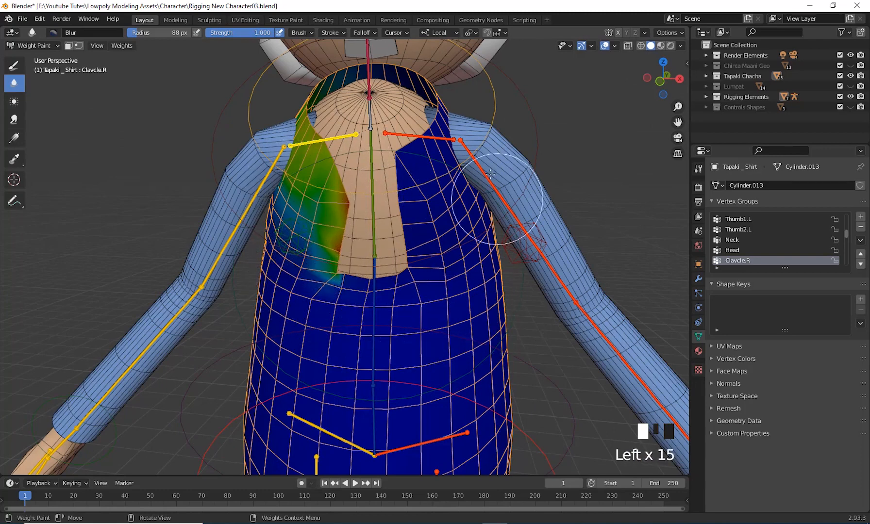
{"action": "left_click", "coordinate": [291, 121]}
{"action": "left_click", "coordinate": [278, 209]}
{"action": "left_click", "coordinate": [294, 264]}
Leave weight painting on the shirt and put the armature into Pose Mode.
{"action": "scroll", "coordinate": [203, 118], "scroll_direction": "down", "scroll_amount": 4}
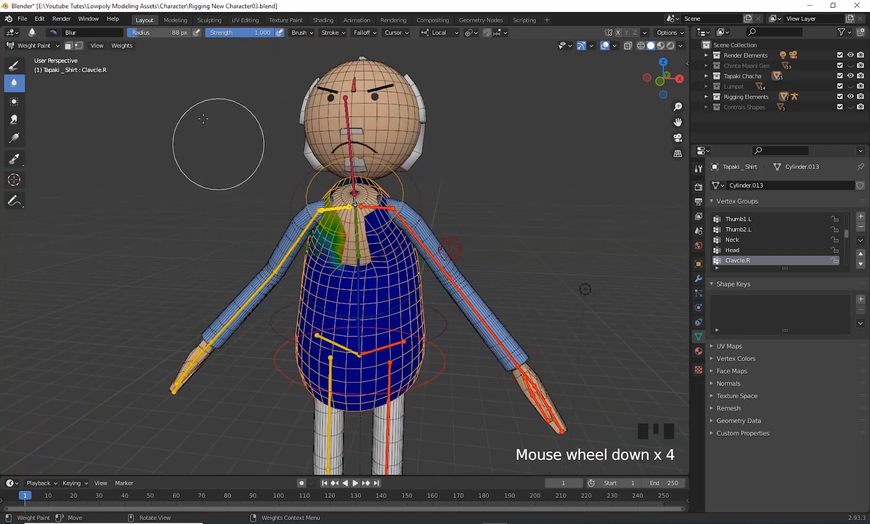
{"action": "middle_click_drag", "start_coordinate": [203, 118], "coordinate": [41, 38]}
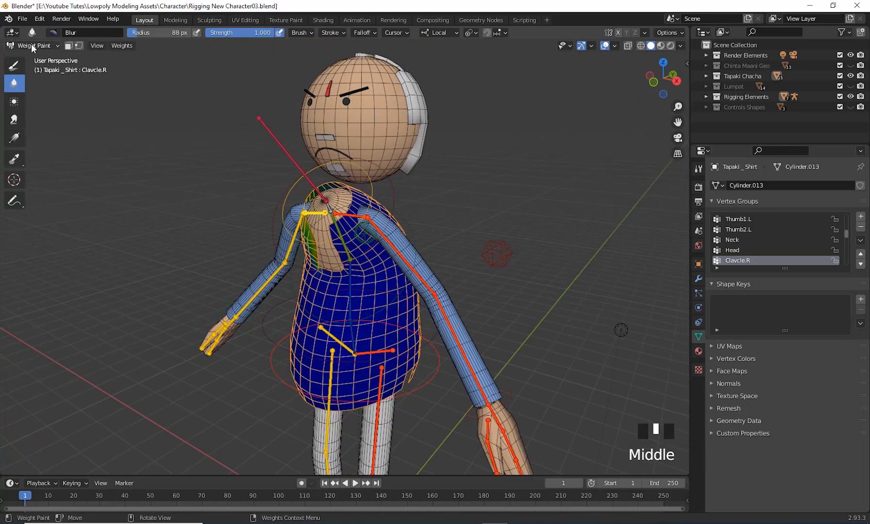
{"action": "left_click", "coordinate": [33, 47]}
{"action": "left_click", "coordinate": [46, 59]}
{"action": "middle_click_drag", "start_coordinate": [84, 142], "coordinate": [370, 181]}
{"action": "left_click", "coordinate": [398, 241]}
{"action": "scroll", "coordinate": [466, 267], "scroll_direction": "down", "scroll_amount": 1}
{"action": "left_click", "coordinate": [33, 45]}
{"action": "left_click", "coordinate": [30, 80]}
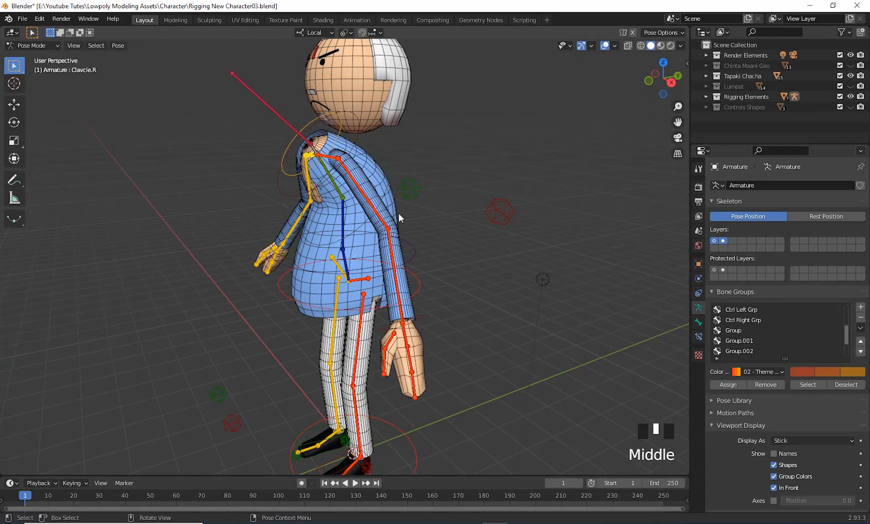
Clear the rotation of the chest Ctrl bone so the torso stands upright.
{"action": "middle_click_drag", "start_coordinate": [398, 213], "coordinate": [475, 256]}
{"action": "left_click", "coordinate": [388, 193]}
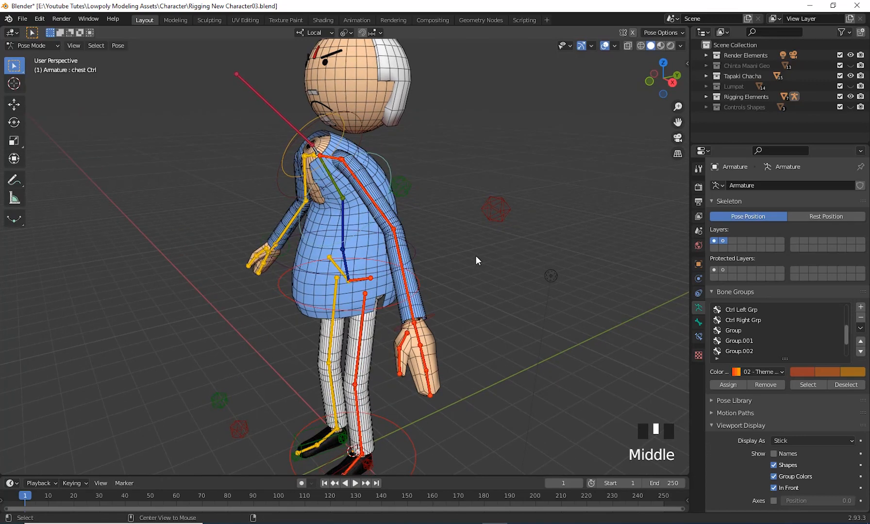
{"action": "key", "text": "alt+r"}
{"action": "scroll", "coordinate": [465, 113], "scroll_direction": "up", "scroll_amount": 2}
{"action": "middle_click_drag", "start_coordinate": [465, 113], "coordinate": [421, 231], "text": "shift"}
{"action": "left_click", "coordinate": [419, 227]}
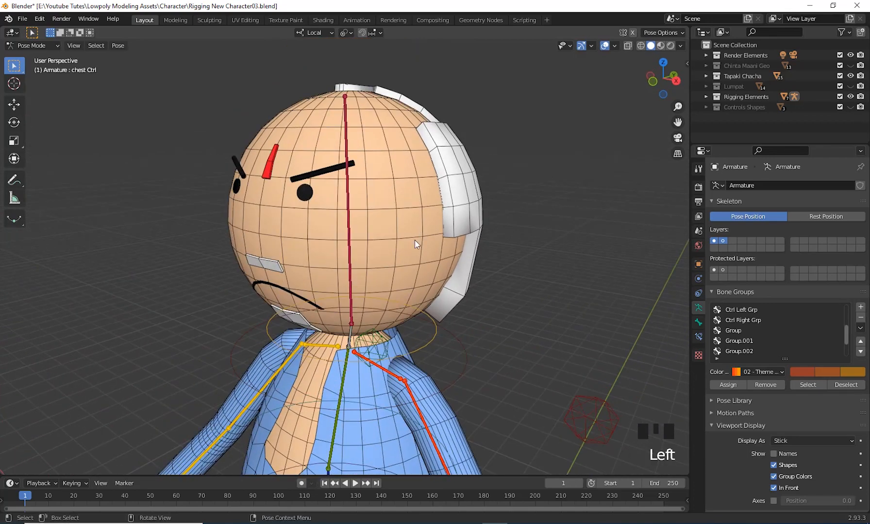
Return the armature from Pose Mode to Object Mode.
{"action": "scroll", "coordinate": [414, 240], "scroll_direction": "down", "scroll_amount": 1}
{"action": "middle_click_drag", "start_coordinate": [43, 122], "coordinate": [49, 112]}
{"action": "left_click", "coordinate": [50, 44]}
{"action": "left_click", "coordinate": [40, 58]}
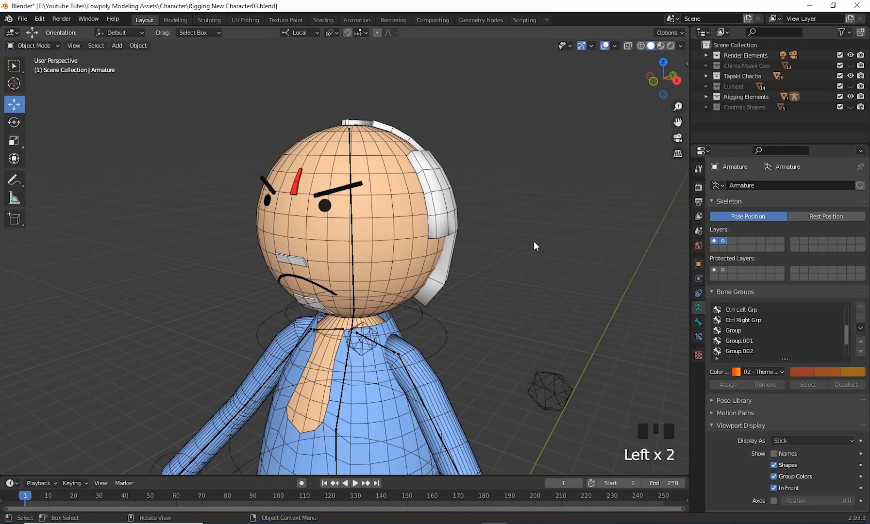
{"action": "left_click", "coordinate": [391, 224]}
{"action": "mouse_move", "coordinate": [529, 251]}
{"action": "middle_mouse_down"}
{"action": "mouse_move", "coordinate": [520, 262]}
{"action": "mouse_move", "coordinate": [516, 254]}
{"action": "middle_mouse_up"}
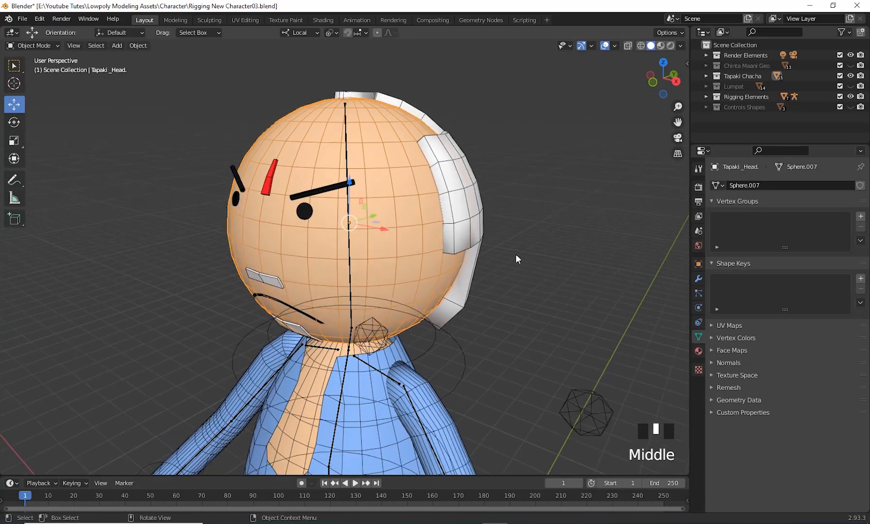
{"action": "middle_click_drag", "start_coordinate": [431, 214], "coordinate": [401, 225]}
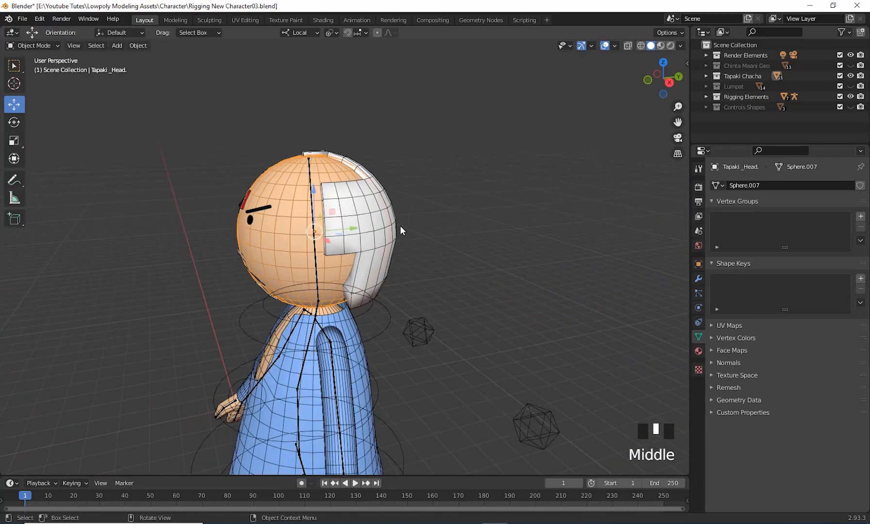
{"action": "left_click", "coordinate": [361, 202], "text": "shift"}
{"action": "middle_click_drag", "start_coordinate": [445, 273], "coordinate": [344, 152]}
{"action": "left_click", "coordinate": [373, 216]}
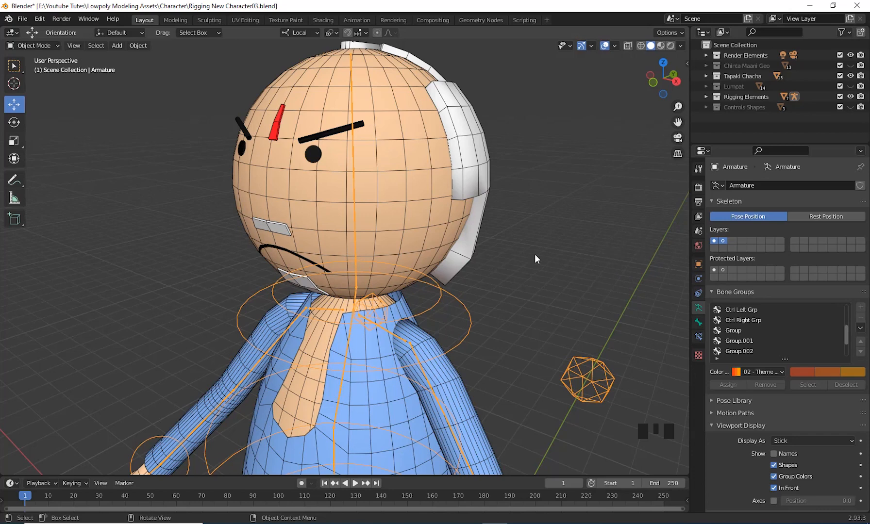
{"action": "left_click", "coordinate": [515, 238]}
Parent the head mesh to the armature's Head bone in Pose Mode with the Bone parenting option.
{"action": "left_click", "coordinate": [414, 175]}
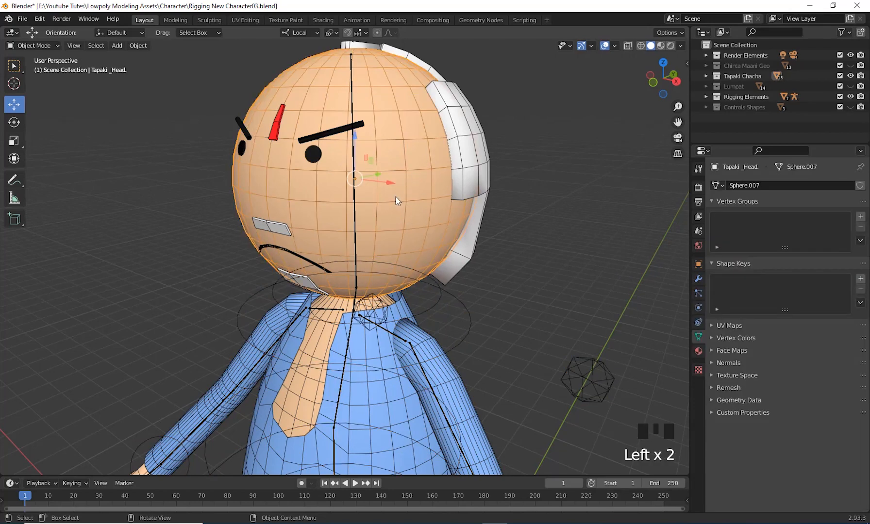
{"action": "left_click", "coordinate": [355, 221], "text": "shift"}
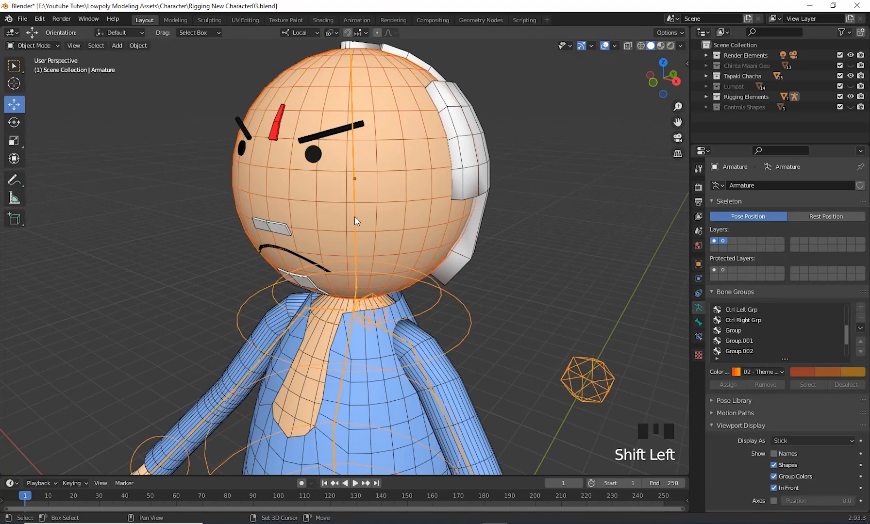
{"action": "left_click", "coordinate": [33, 45]}
{"action": "left_click", "coordinate": [32, 80]}
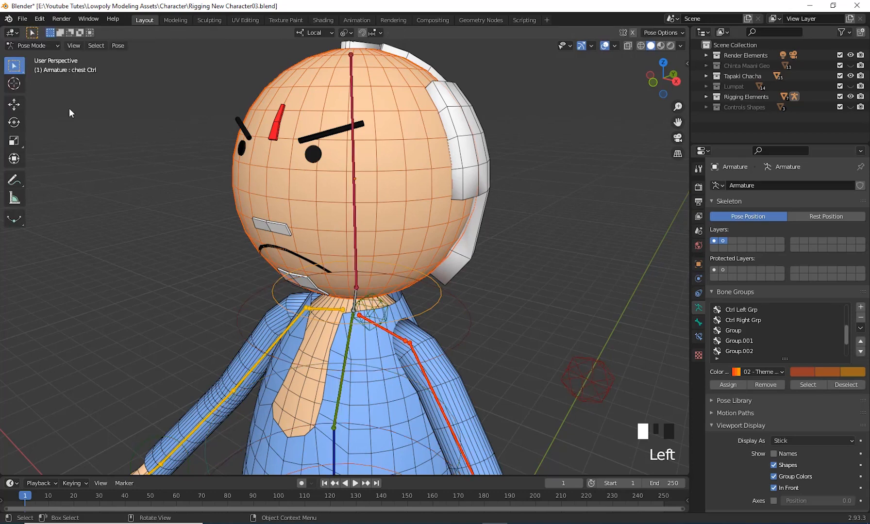
{"action": "left_click", "coordinate": [355, 229], "text": "shift"}
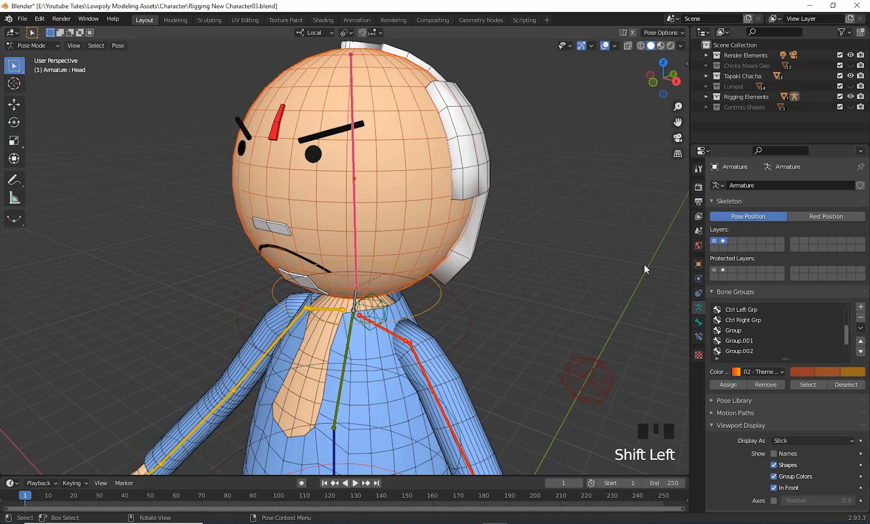
{"action": "key", "text": "ctrl+p"}
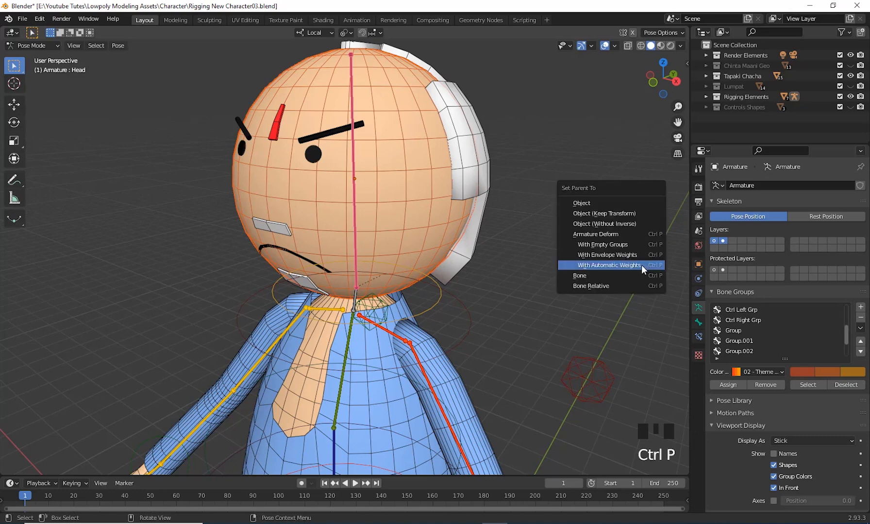
{"action": "left_click", "coordinate": [632, 276]}
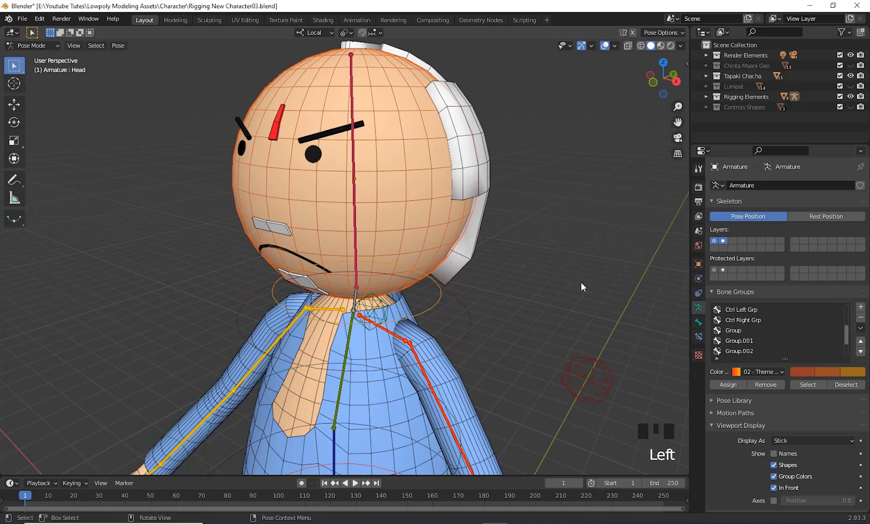
Test the head's parenting by rotating the Head Ctrl bone forward, and cancel the rotation.
{"action": "left_click", "coordinate": [437, 301]}
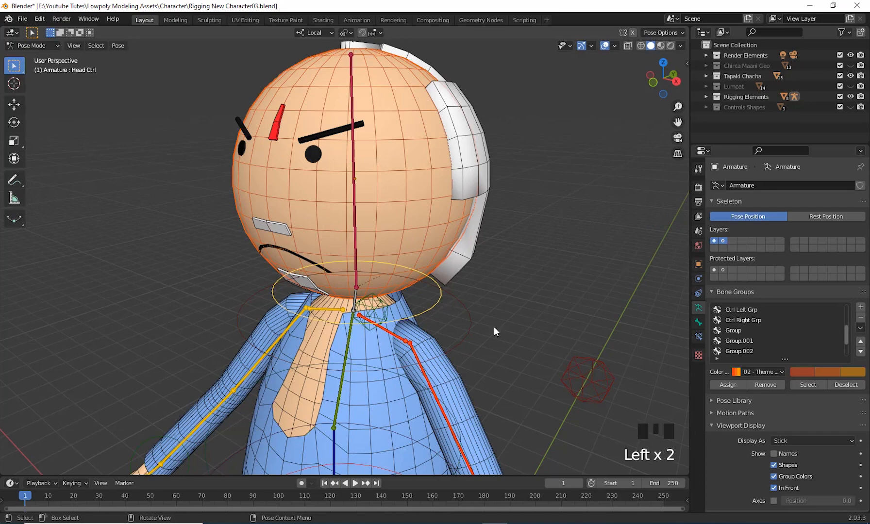
{"action": "middle_click_drag", "start_coordinate": [493, 326], "coordinate": [557, 341]}
{"action": "key", "text": "r"}
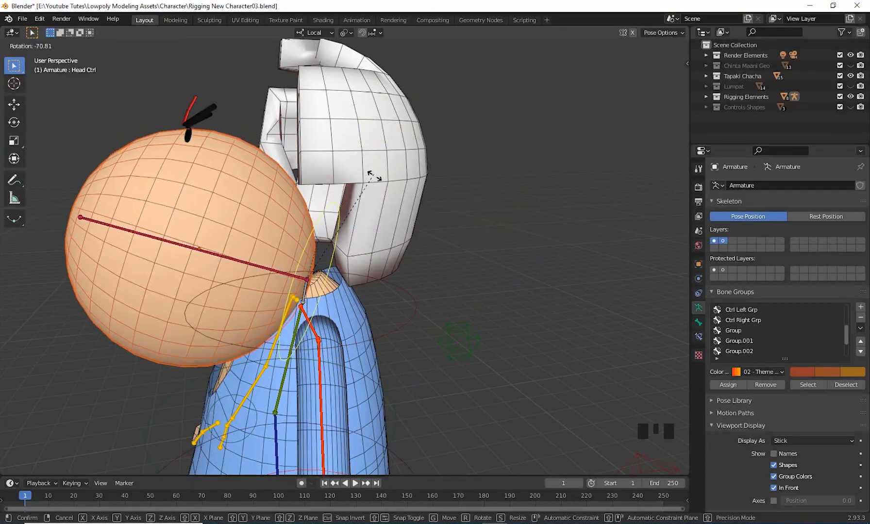
{"action": "right_click", "coordinate": [413, 324]}
{"action": "middle_click_drag", "start_coordinate": [411, 319], "coordinate": [419, 315]}
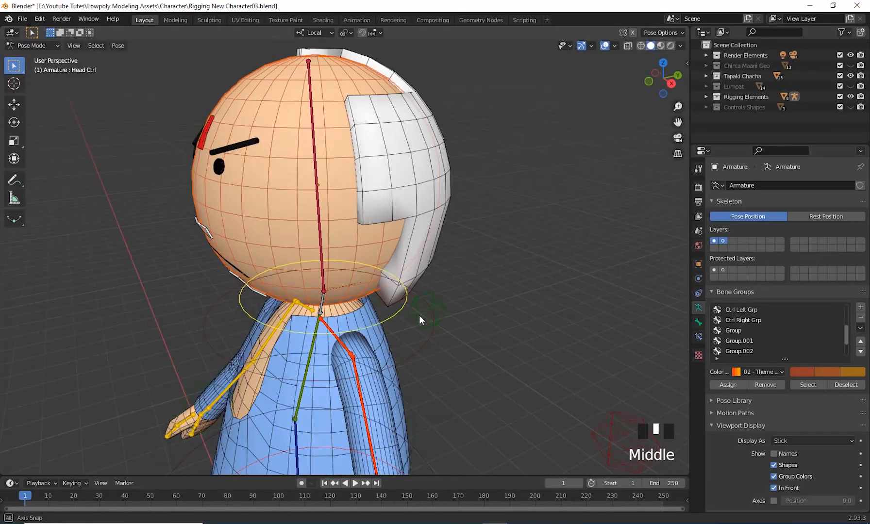
{"action": "middle_click_drag", "start_coordinate": [506, 199], "coordinate": [552, 283], "text": "shift"}
Select the hair mesh with the armature in Object Mode and parent it to the Head bone with the Bone option in Pose Mode.
{"action": "left_click", "coordinate": [358, 206]}
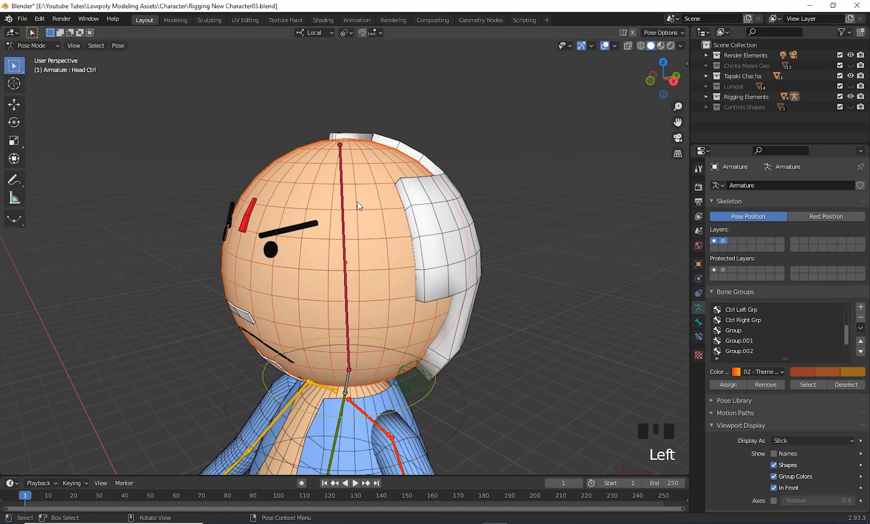
{"action": "left_click", "coordinate": [39, 46]}
{"action": "left_click", "coordinate": [39, 58]}
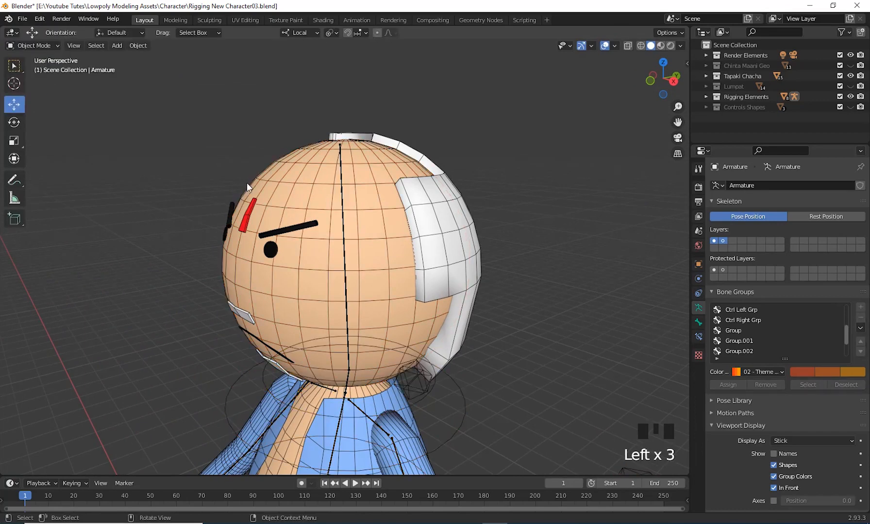
{"action": "left_click", "coordinate": [458, 205]}
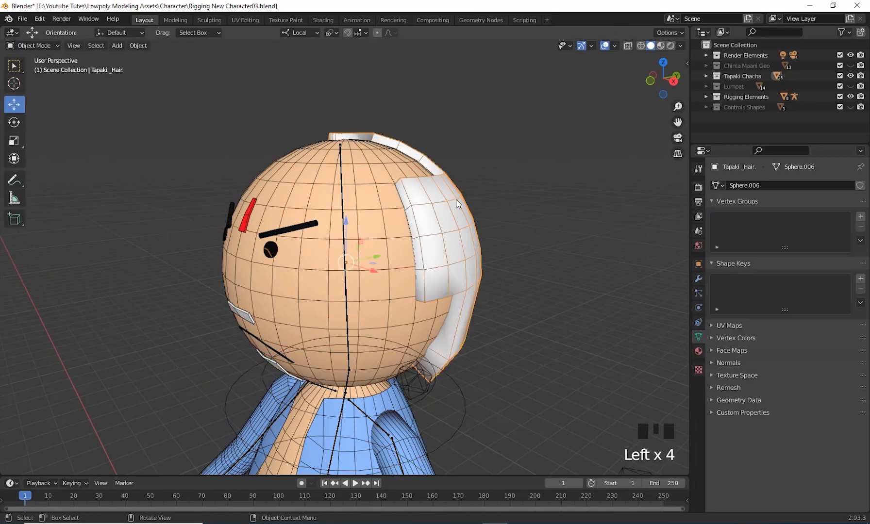
{"action": "left_click", "coordinate": [343, 184], "text": "shift"}
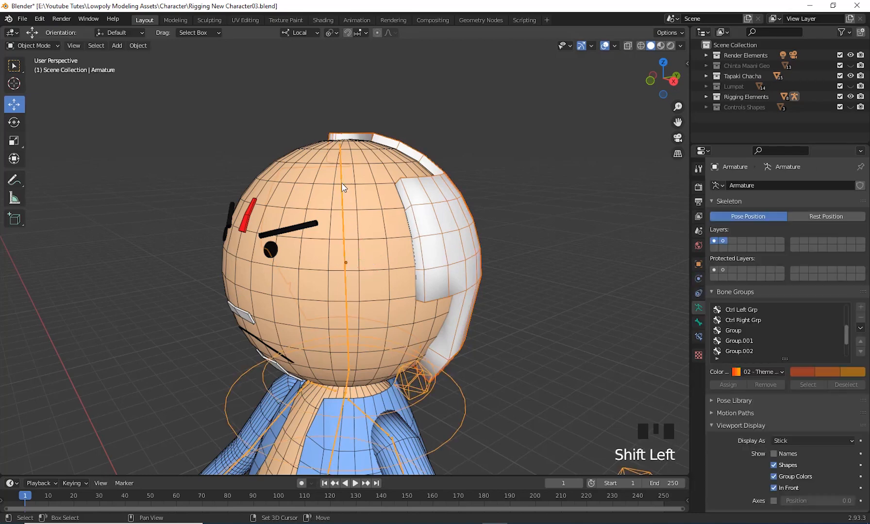
{"action": "left_click", "coordinate": [47, 45]}
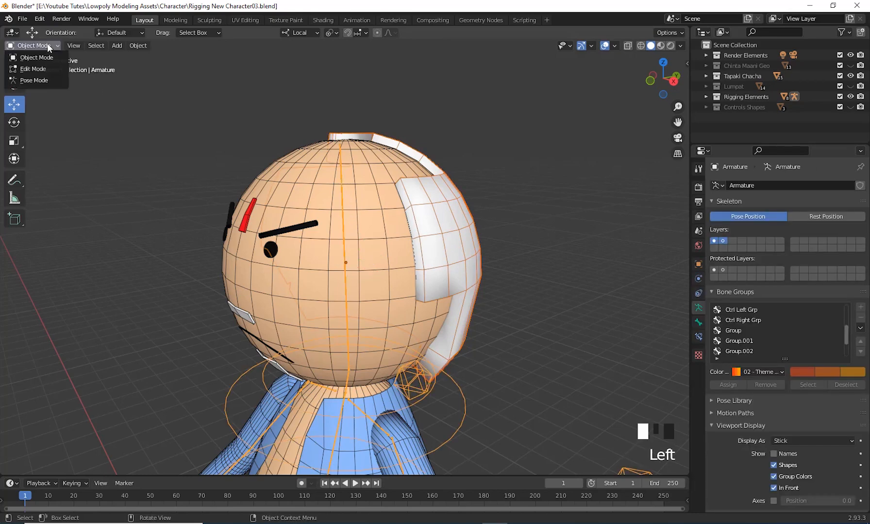
{"action": "left_click", "coordinate": [47, 79]}
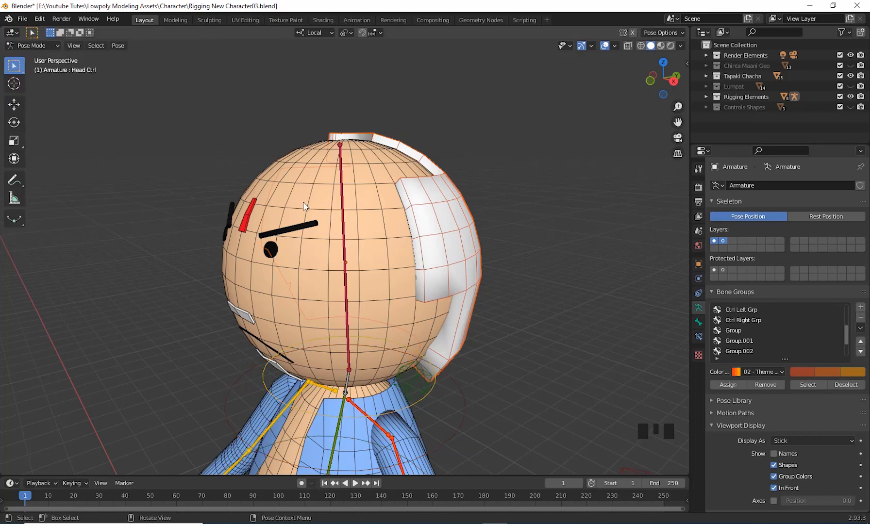
{"action": "left_click", "coordinate": [343, 222], "text": "shift"}
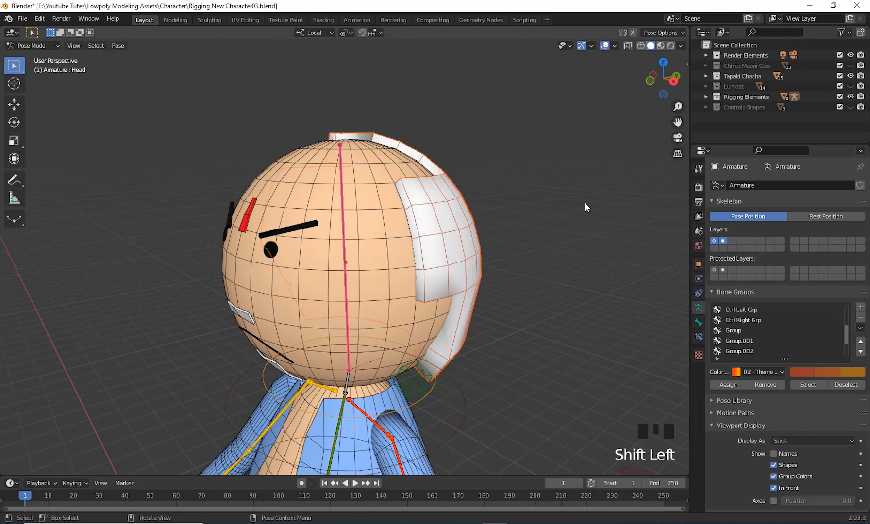
{"action": "key", "text": "ctrl+p"}
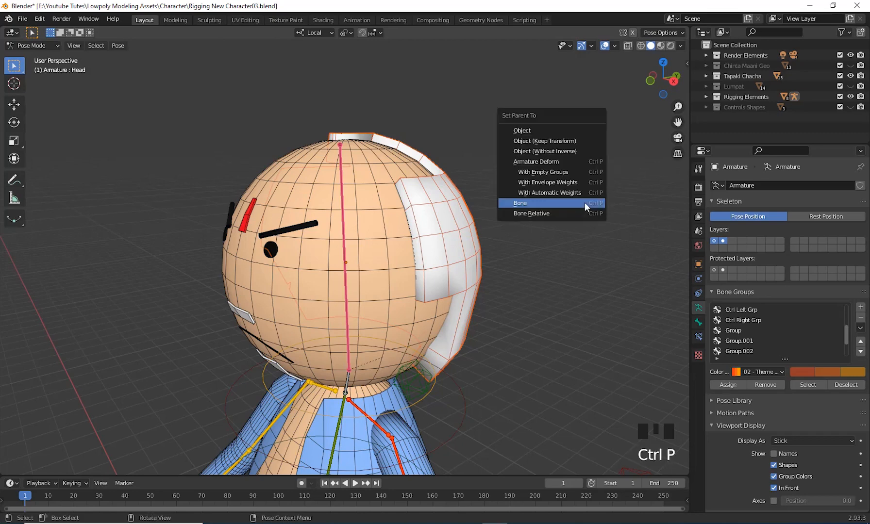
{"action": "left_click", "coordinate": [556, 201]}
Test the hair's parenting by rotating the Head Ctrl bone from two different viewing angles, cancelling each rotation.
{"action": "left_click", "coordinate": [331, 320]}
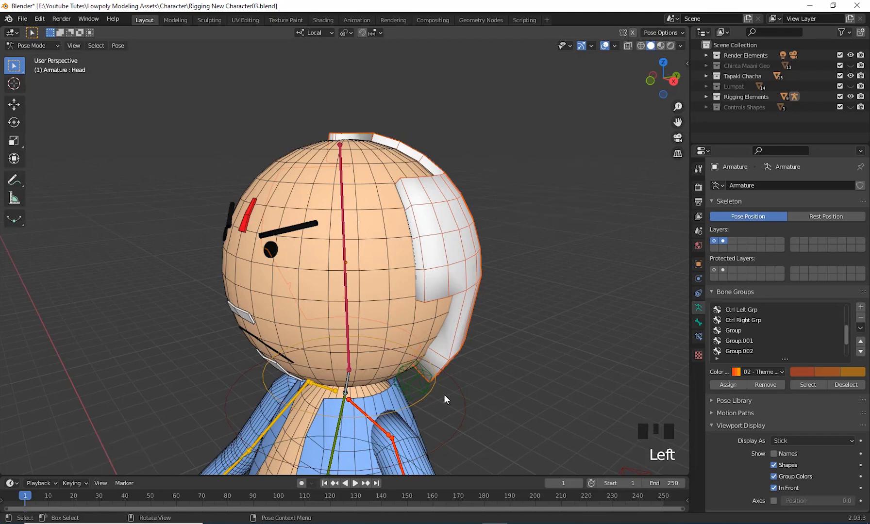
{"action": "middle_click_drag", "start_coordinate": [444, 394], "coordinate": [311, 346]}
{"action": "left_click", "coordinate": [279, 323]}
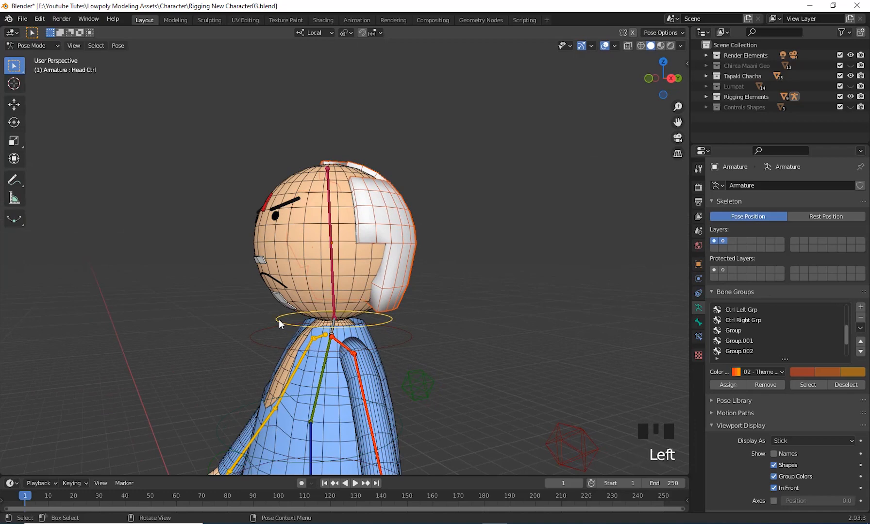
{"action": "key", "text": "r"}
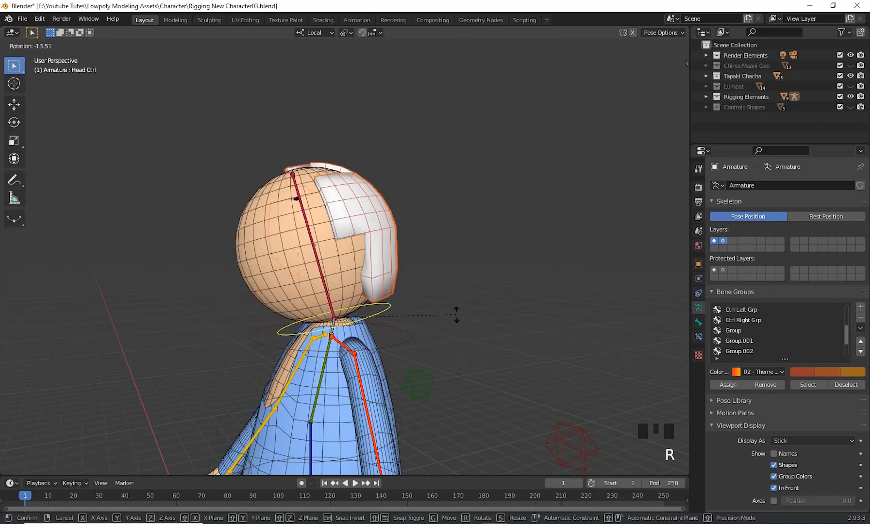
{"action": "right_click", "coordinate": [456, 311]}
{"action": "middle_click_drag", "start_coordinate": [456, 311], "coordinate": [547, 367]}
{"action": "key", "text": "r"}
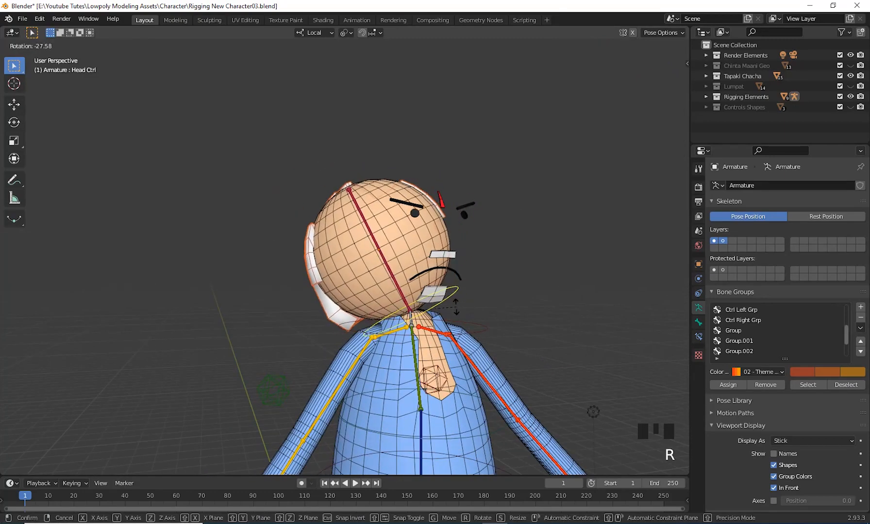
{"action": "right_click", "coordinate": [558, 353]}
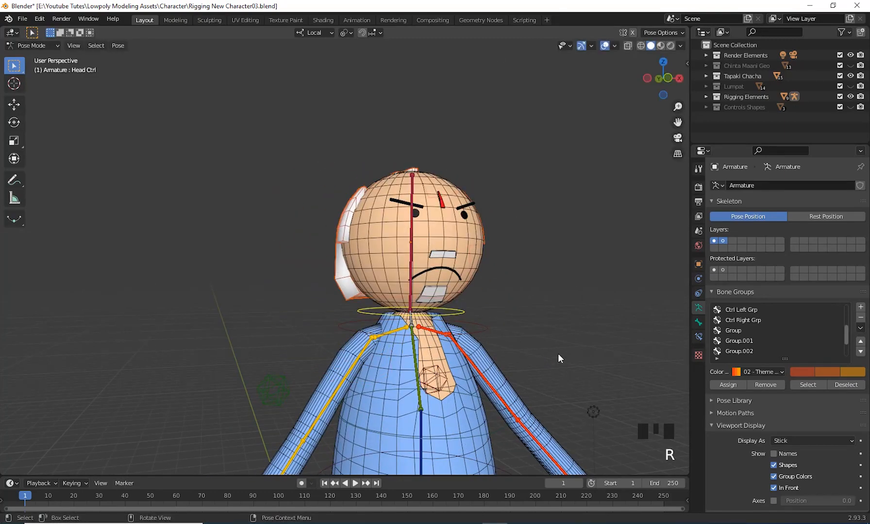
Return the armature from Pose Mode to Object Mode so the facial features can be selected.
{"action": "middle_click_drag", "start_coordinate": [557, 353], "coordinate": [454, 353]}
{"action": "scroll", "coordinate": [452, 320], "scroll_direction": "up", "scroll_amount": 3}
{"action": "middle_click_drag", "start_coordinate": [451, 318], "coordinate": [452, 396], "text": "shift"}
{"action": "scroll", "coordinate": [452, 345], "scroll_direction": "up", "scroll_amount": 1}
{"action": "middle_click_drag", "start_coordinate": [337, 362], "coordinate": [356, 364]}
{"action": "middle_click_drag", "start_coordinate": [355, 365], "coordinate": [302, 278], "text": "shift"}
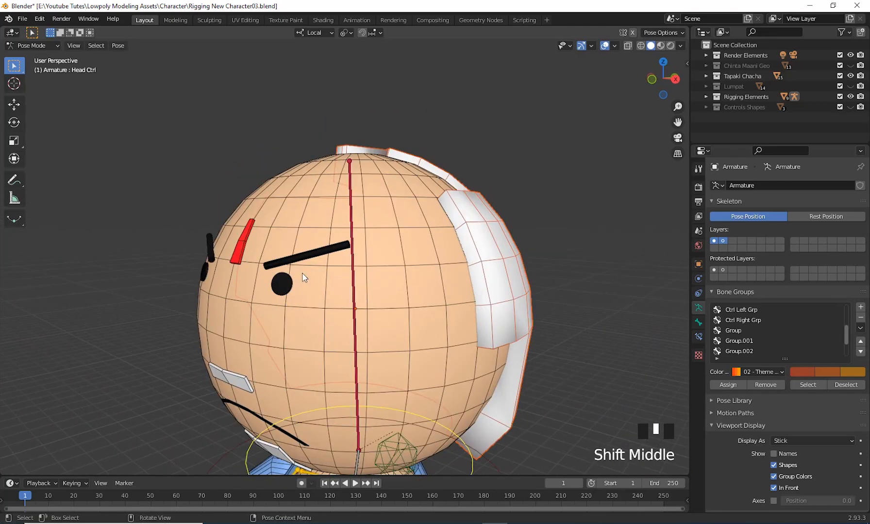
{"action": "left_click", "coordinate": [297, 263]}
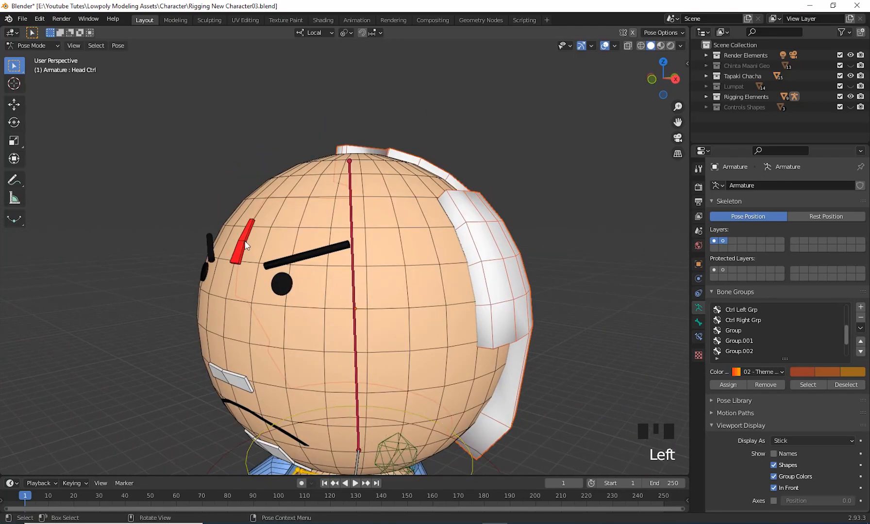
{"action": "left_click", "coordinate": [37, 43]}
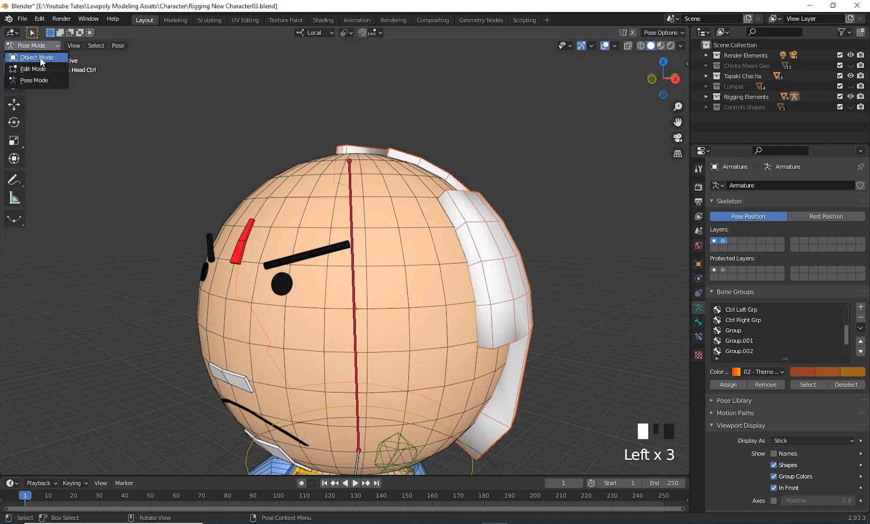
{"action": "left_click", "coordinate": [40, 57]}
Select the tika, eyebrows, eyes, moustache, beard and mouth together, adding the armature last as the active object.
{"action": "left_click", "coordinate": [239, 262]}
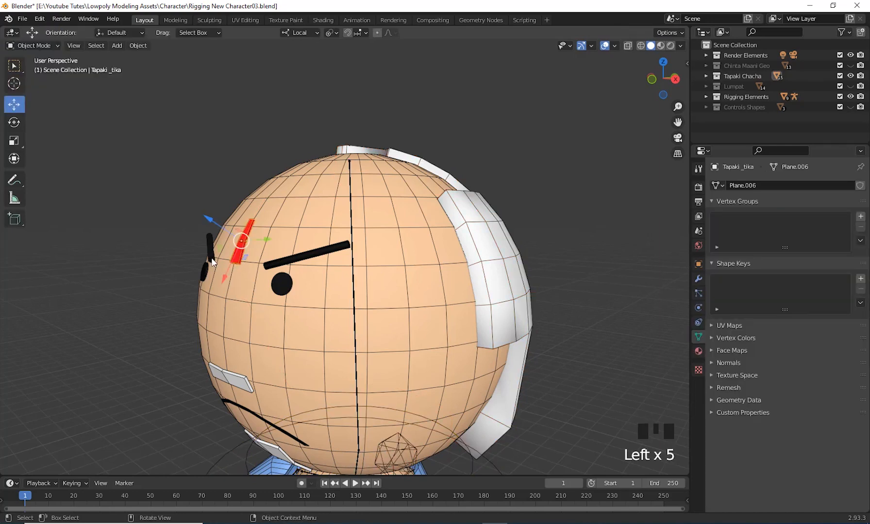
{"action": "left_click", "coordinate": [206, 242], "text": "shift"}
{"action": "middle_click_drag", "start_coordinate": [311, 269], "coordinate": [383, 275]}
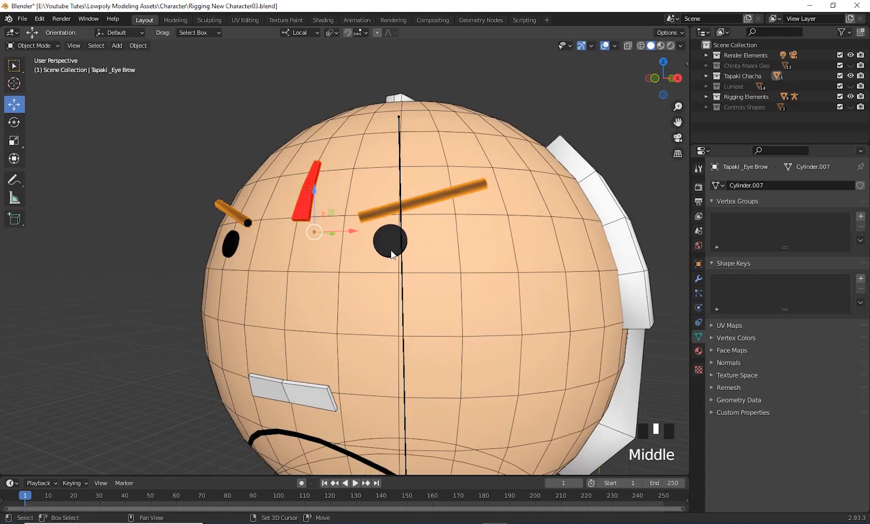
{"action": "left_click", "coordinate": [391, 254], "text": "shift"}
{"action": "middle_click_drag", "start_coordinate": [304, 322], "coordinate": [207, 237]}
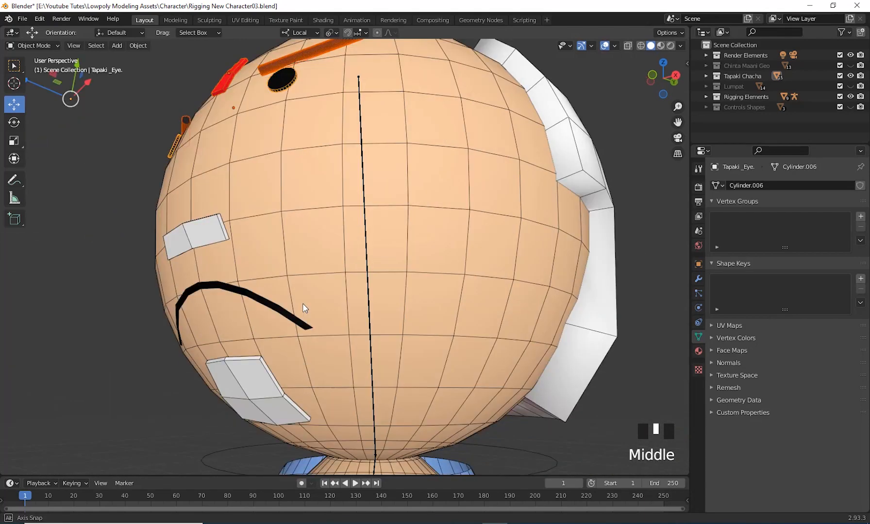
{"action": "left_click", "coordinate": [206, 235], "text": "shift"}
{"action": "left_click", "coordinate": [256, 386], "text": "shift"}
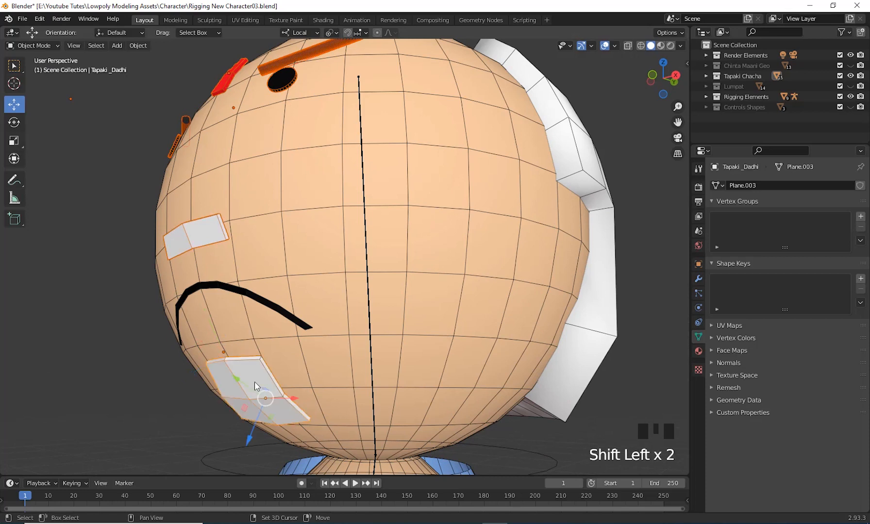
{"action": "left_click", "coordinate": [266, 306], "text": "shift"}
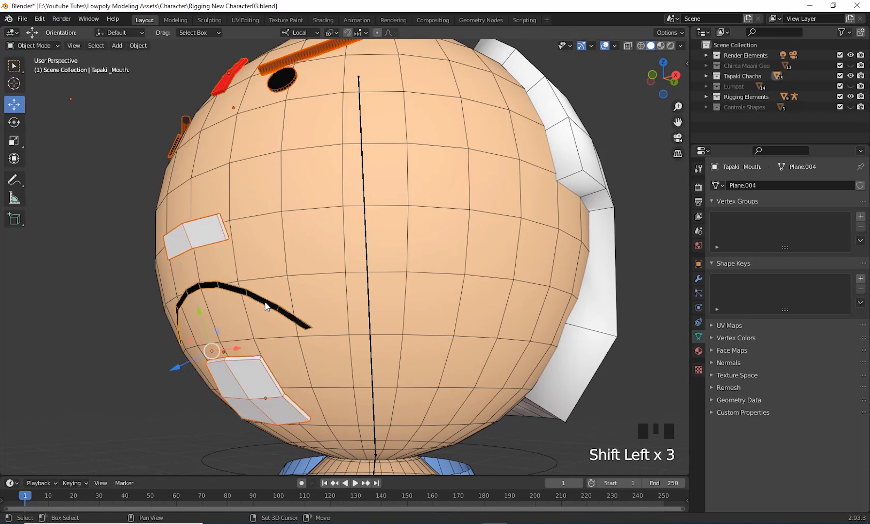
{"action": "left_click", "coordinate": [373, 348], "text": "shift"}
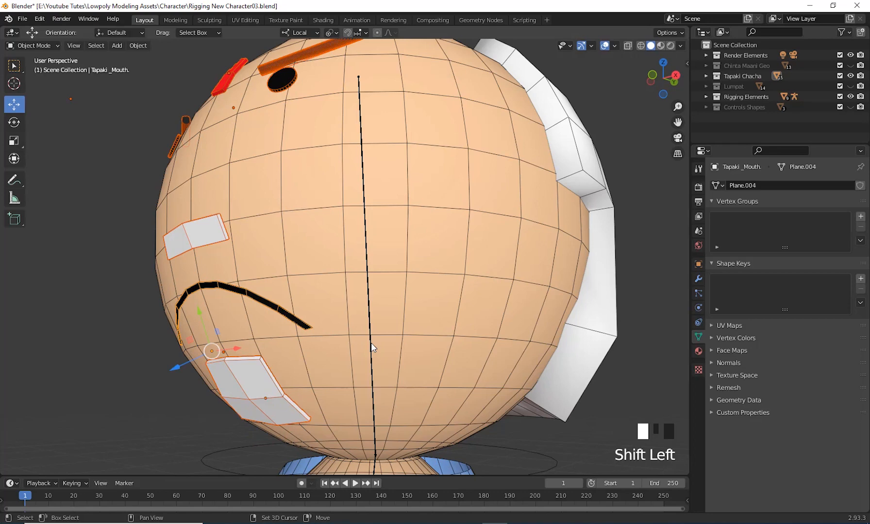
Parent the selected face parts to the armature's Head bone in Pose Mode with the Bone parenting option.
{"action": "left_click", "coordinate": [34, 42]}
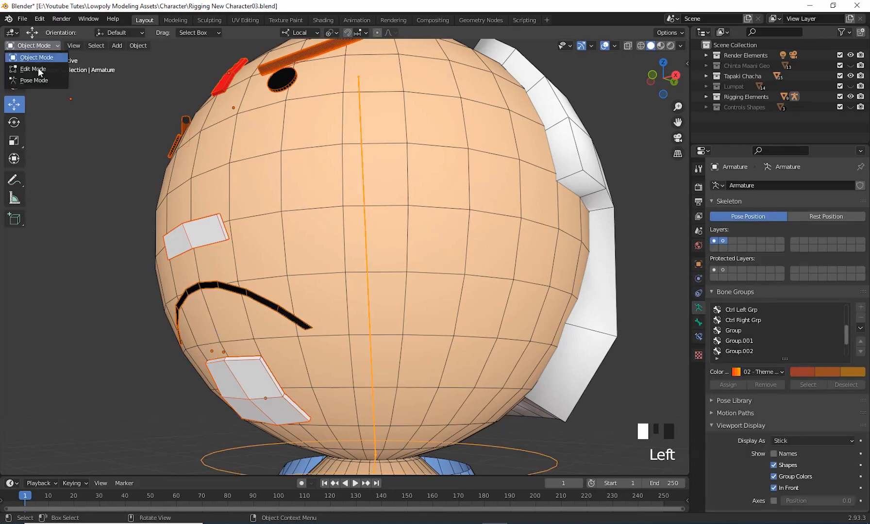
{"action": "left_click", "coordinate": [38, 78]}
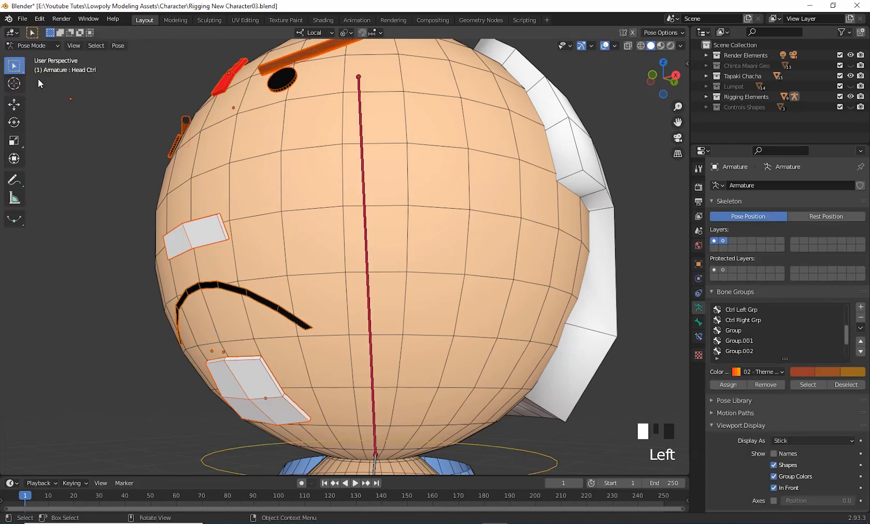
{"action": "left_click", "coordinate": [371, 359], "text": "shift"}
{"action": "scroll", "coordinate": [414, 356], "scroll_direction": "down", "scroll_amount": 2}
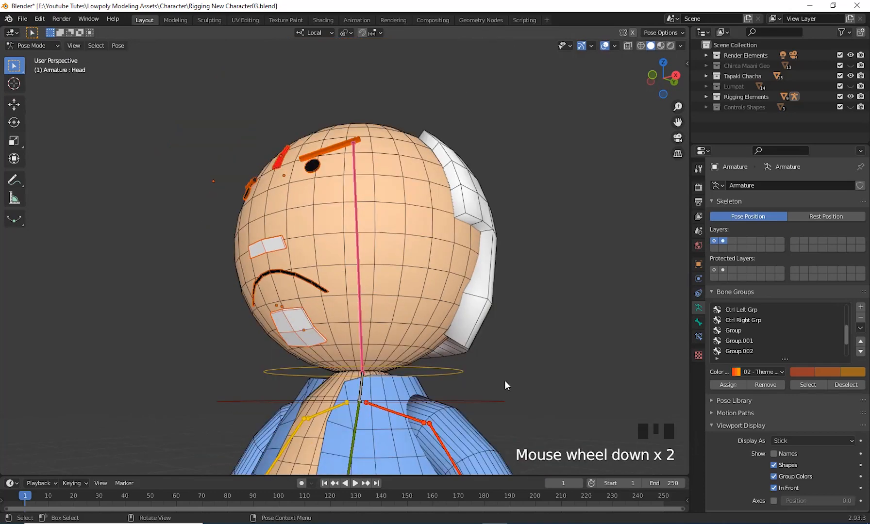
{"action": "middle_click_drag", "start_coordinate": [504, 380], "coordinate": [363, 130]}
{"action": "middle_click_drag", "start_coordinate": [549, 344], "coordinate": [602, 309]}
{"action": "key", "text": "ctrl+p"}
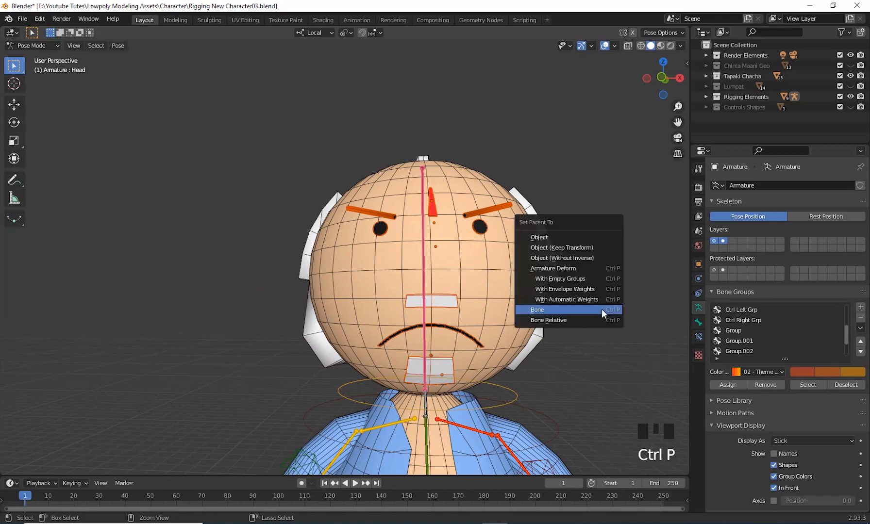
{"action": "left_click", "coordinate": [598, 308]}
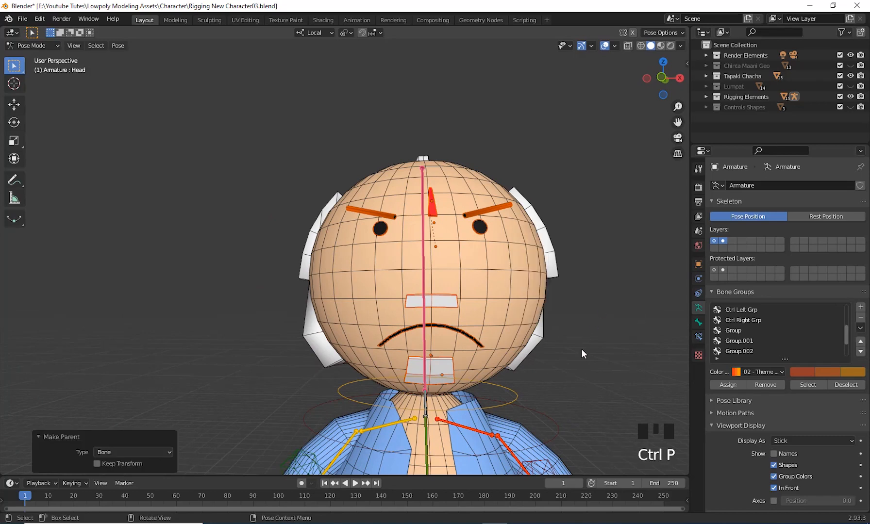
Test the face parts' parenting by tilting the Head Ctrl bone sideways, and cancel the rotation.
{"action": "middle_click_drag", "start_coordinate": [581, 348], "coordinate": [551, 342]}
{"action": "left_click", "coordinate": [449, 351]}
{"action": "left_click", "coordinate": [433, 342]}
{"action": "middle_click_drag", "start_coordinate": [432, 343], "coordinate": [545, 377]}
{"action": "key", "text": "r"}
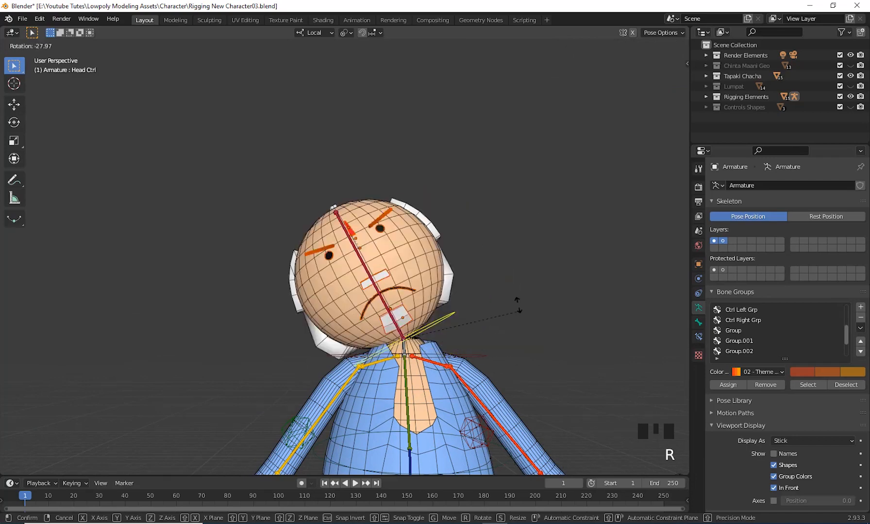
{"action": "right_click", "coordinate": [520, 305]}
Turn off the wireframe overlay in the viewport so the character displays with clean surfaces.
{"action": "middle_click_drag", "start_coordinate": [500, 357], "coordinate": [419, 366]}
{"action": "scroll", "coordinate": [449, 368], "scroll_direction": "up", "scroll_amount": 3}
{"action": "middle_click_drag", "start_coordinate": [478, 378], "coordinate": [536, 377]}
{"action": "left_click", "coordinate": [614, 47]}
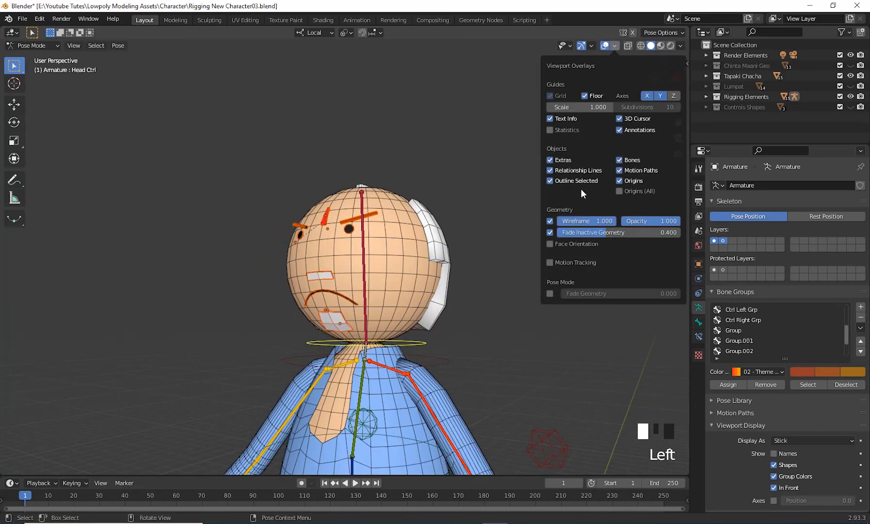
{"action": "left_click", "coordinate": [550, 221]}
{"action": "middle_click_drag", "start_coordinate": [485, 320], "coordinate": [560, 270]}
{"action": "left_click", "coordinate": [554, 350]}
{"action": "scroll", "coordinate": [552, 340], "scroll_direction": "up", "scroll_amount": 3}
{"action": "left_click", "coordinate": [560, 270]}
Return to Object Mode, clear the selection, and show only the armature's first bone layer.
{"action": "left_click", "coordinate": [32, 45]}
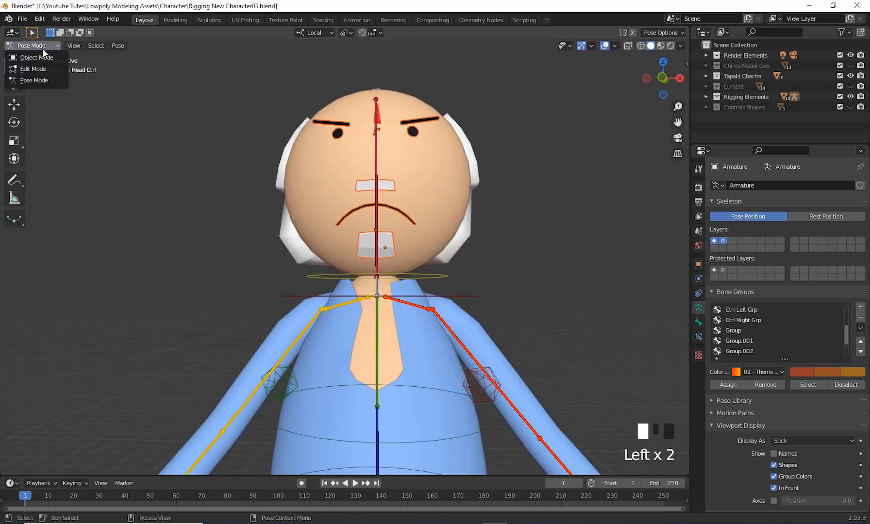
{"action": "left_click", "coordinate": [30, 54]}
{"action": "left_click", "coordinate": [113, 148]}
{"action": "scroll", "coordinate": [485, 288], "scroll_direction": "down", "scroll_amount": 2}
{"action": "scroll", "coordinate": [525, 314], "scroll_direction": "down", "scroll_amount": 1}
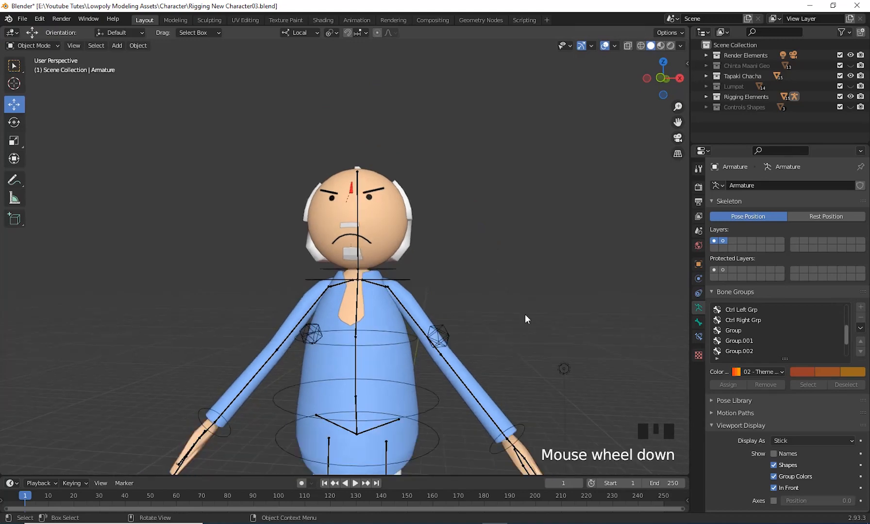
{"action": "middle_click_drag", "start_coordinate": [525, 314], "coordinate": [486, 232], "text": "shift"}
{"action": "left_click", "coordinate": [714, 241]}
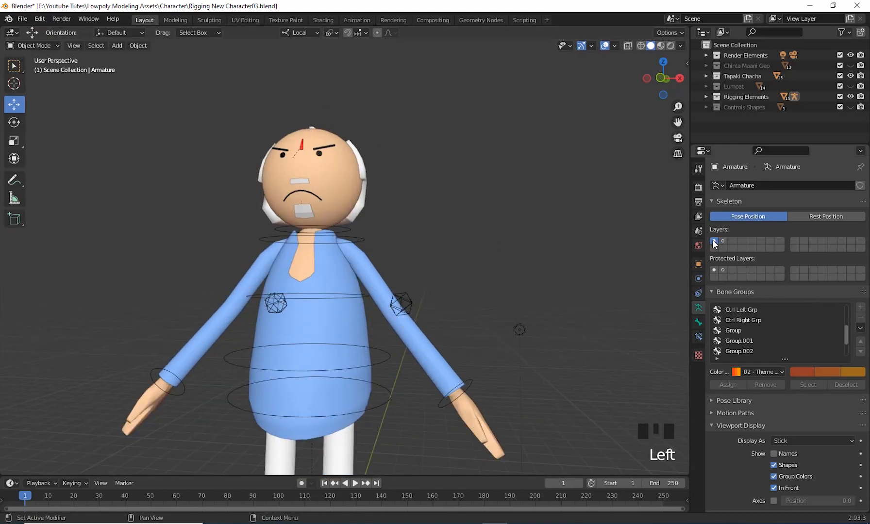
{"action": "mouse_move", "coordinate": [408, 238]}
{"action": "middle_mouse_down"}
{"action": "mouse_move", "coordinate": [382, 245]}
{"action": "mouse_move", "coordinate": [409, 244]}
{"action": "middle_mouse_up"}
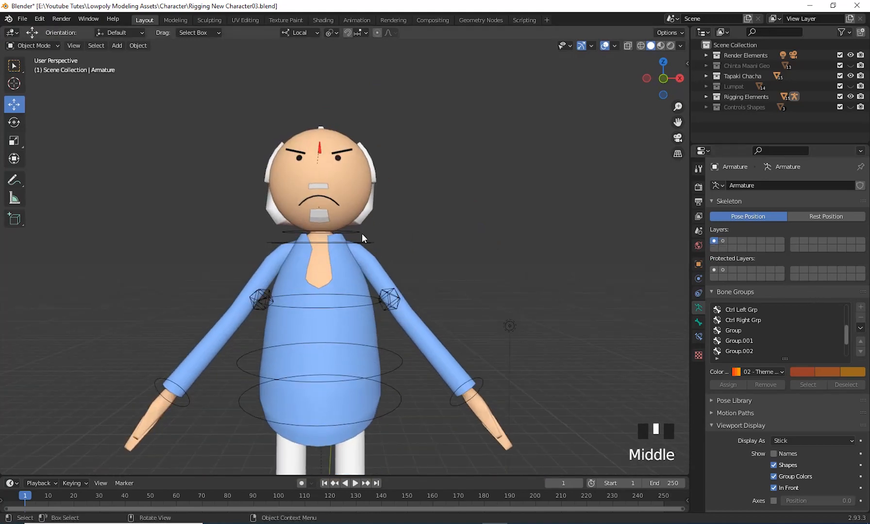
Select the armature by its neck control and switch it to Pose Mode.
{"action": "left_click", "coordinate": [362, 235]}
{"action": "middle_click_drag", "start_coordinate": [435, 271], "coordinate": [464, 272]}
{"action": "left_click", "coordinate": [30, 46]}
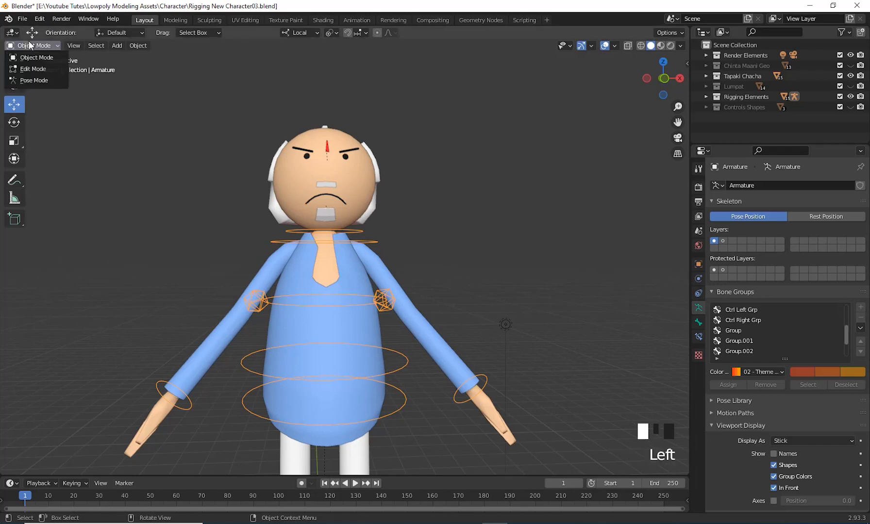
{"action": "left_click", "coordinate": [25, 77]}
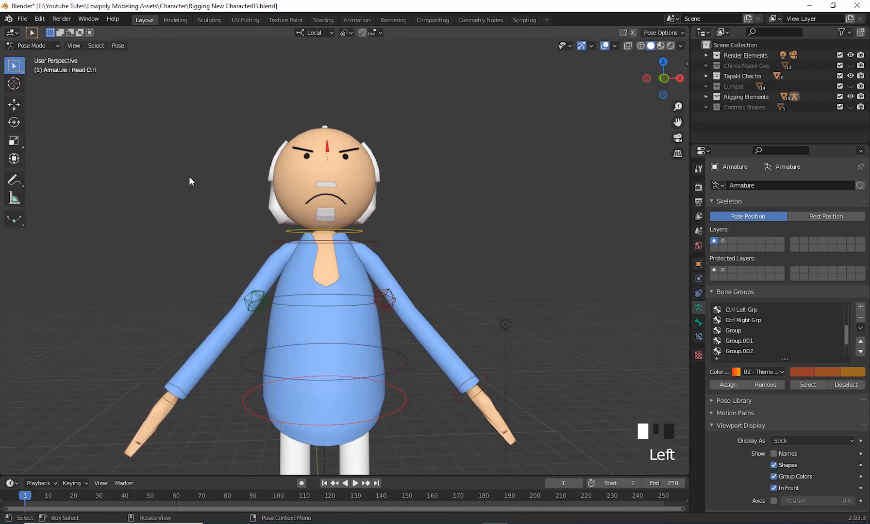
Test the complete head by turning the Head Ctrl bone with a trackball rotation, and cancel it.
{"action": "left_click", "coordinate": [362, 236]}
{"action": "middle_click_drag", "start_coordinate": [424, 276], "coordinate": [493, 284]}
{"action": "key", "text": "r"}
{"action": "key", "text": "r"}
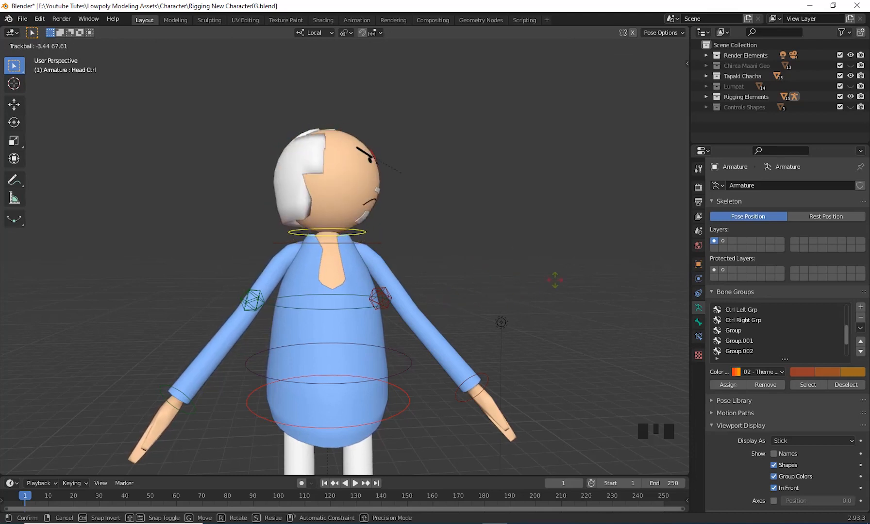
{"action": "key", "text": "Escape"}
Rotate the ABS Ctrl bone to bend the character's upper body.
{"action": "mouse_move", "coordinate": [504, 335]}
{"action": "middle_mouse_down"}
{"action": "mouse_move", "coordinate": [460, 394]}
{"action": "mouse_move", "coordinate": [498, 346]}
{"action": "mouse_move", "coordinate": [448, 316]}
{"action": "mouse_move", "coordinate": [486, 347]}
{"action": "mouse_move", "coordinate": [509, 346]}
{"action": "middle_mouse_up"}
{"action": "left_click", "coordinate": [460, 327]}
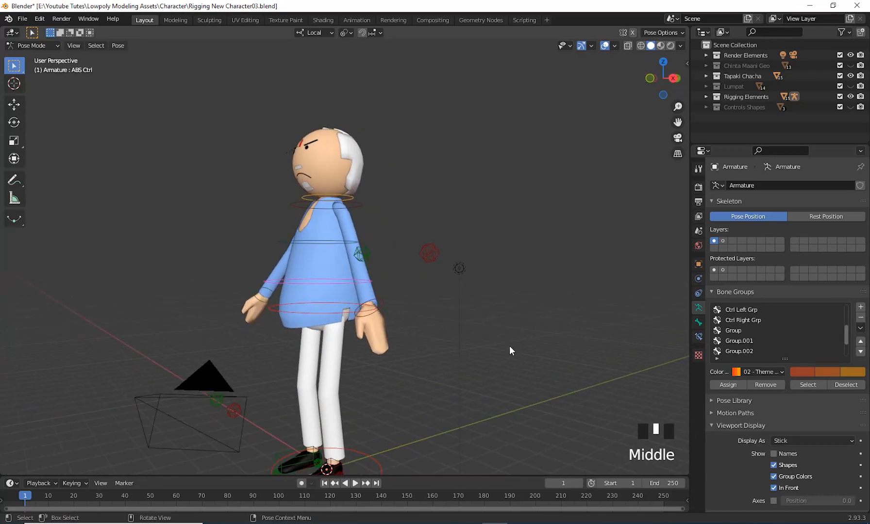
{"action": "key", "text": "r"}
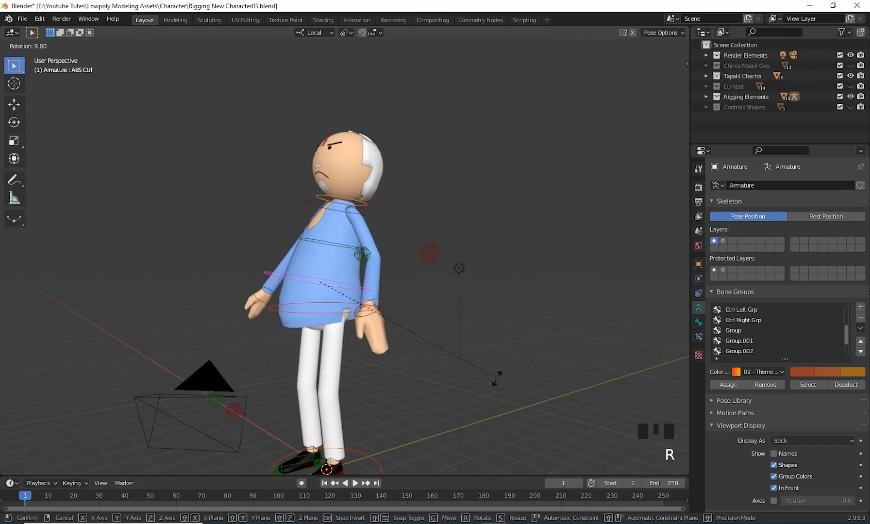
{"action": "left_click", "coordinate": [417, 302]}
Move the Hip Ctrl bone down about 0.76 m and sideways about 0.24 m to bend the knees.
{"action": "middle_click_drag", "start_coordinate": [417, 302], "coordinate": [431, 280]}
{"action": "left_click", "coordinate": [427, 267]}
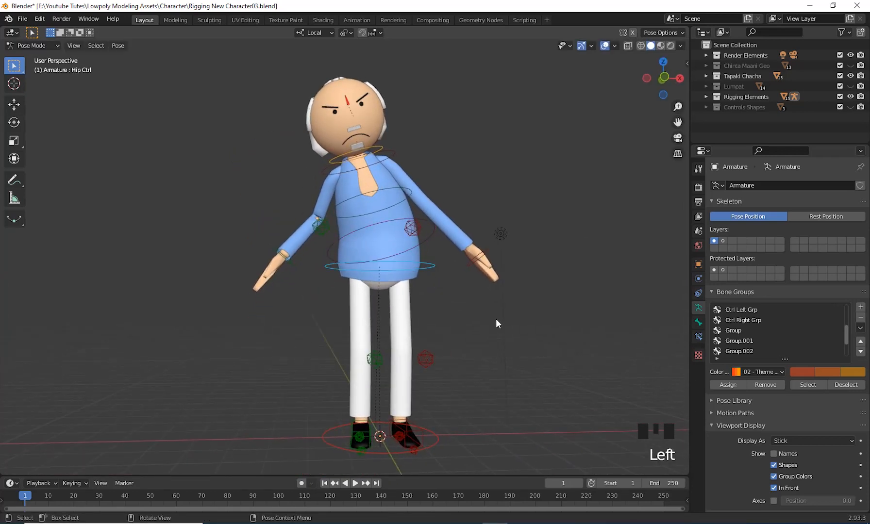
{"action": "key", "text": "g"}
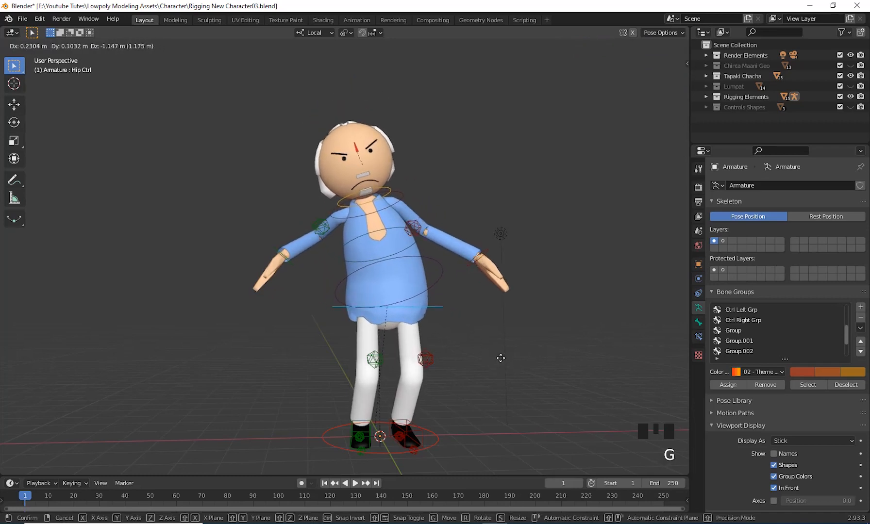
{"action": "left_click", "coordinate": [501, 350]}
Move the Hand Ctrl.R bone forward by about 0.80 m in X, -1.60 m in Y and 0.14 m in Z.
{"action": "middle_click_drag", "start_coordinate": [501, 349], "coordinate": [416, 315]}
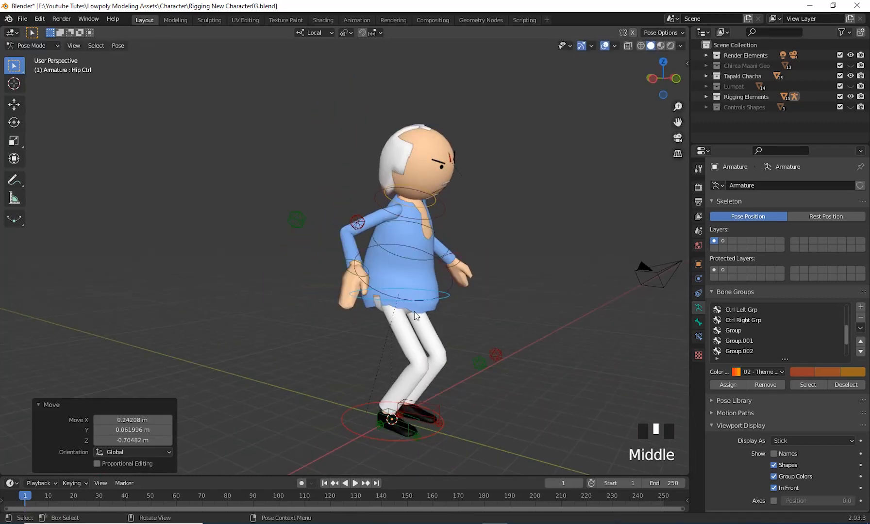
{"action": "left_click", "coordinate": [346, 274]}
{"action": "middle_click_drag", "start_coordinate": [348, 276], "coordinate": [495, 353]}
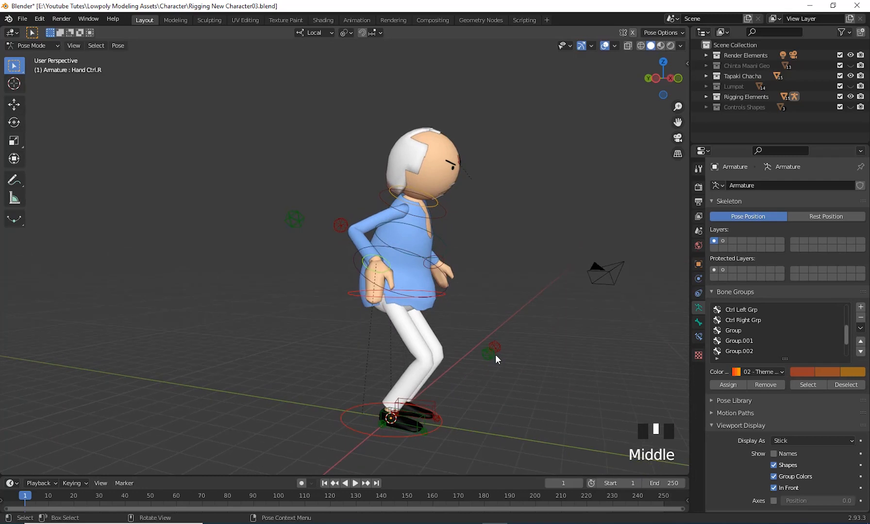
{"action": "key", "text": "g"}
{"action": "left_click", "coordinate": [578, 365]}
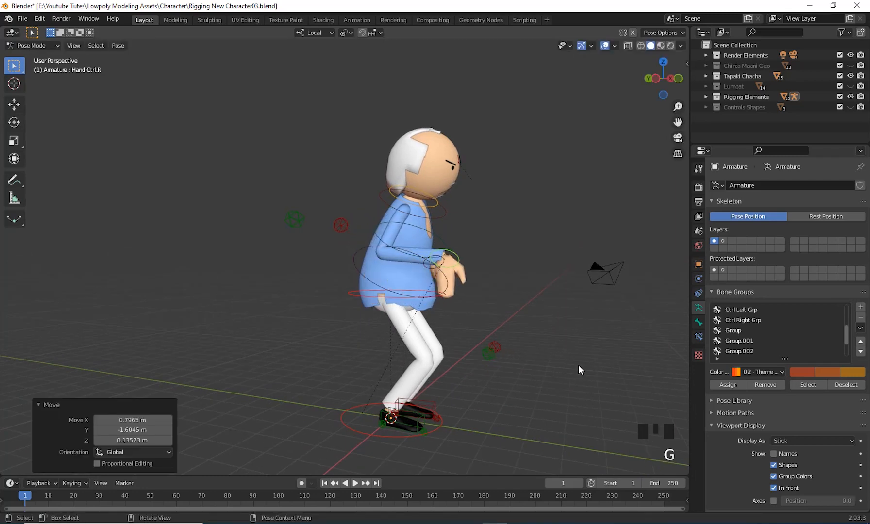
Turn the Hand Ctrl.R bone with a trackball rotation of about -68.2° and 17.2°, followed by a view-axis rotation of about 37.9°.
{"action": "key", "text": "r"}
{"action": "key", "text": "r"}
{"action": "left_click", "coordinate": [577, 340]}
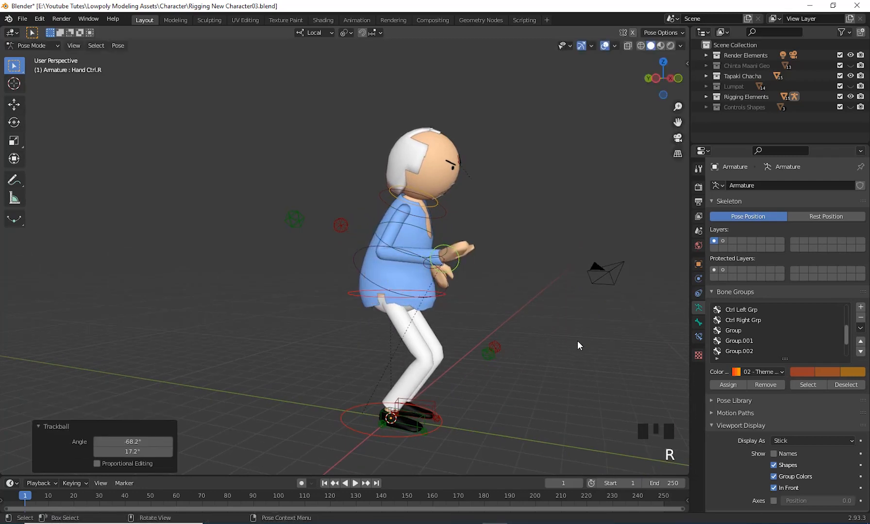
{"action": "middle_click_drag", "start_coordinate": [577, 340], "coordinate": [482, 287]}
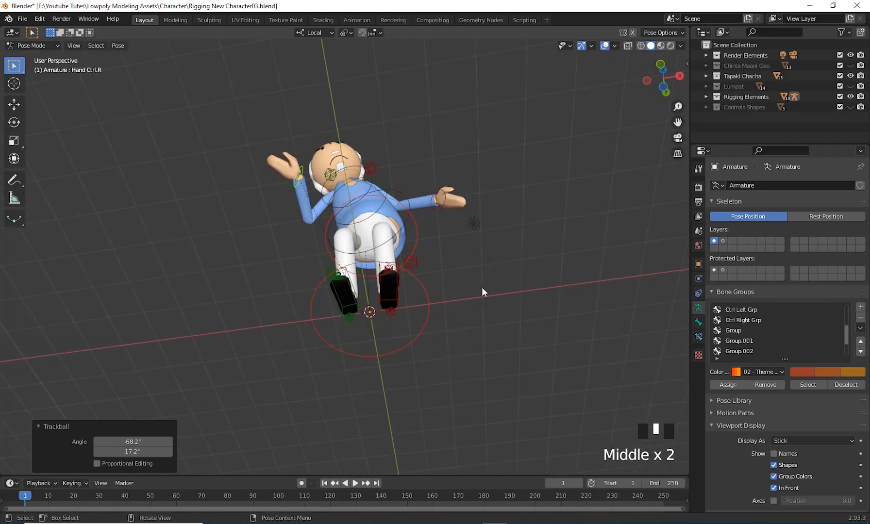
{"action": "key", "text": "r"}
{"action": "left_click", "coordinate": [376, 346]}
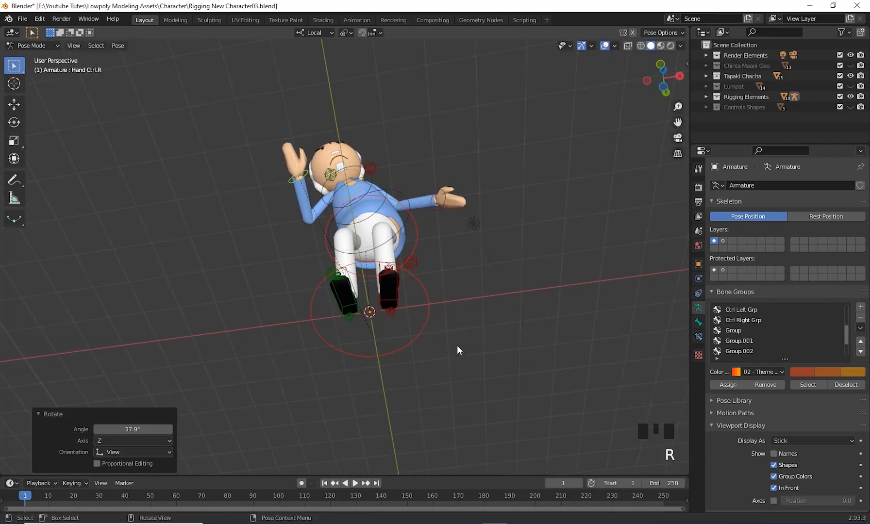
Rotate the Head Ctrl bone by about 17.6° around the front view axis to tilt the head.
{"action": "middle_click_drag", "start_coordinate": [456, 345], "coordinate": [455, 395]}
{"action": "scroll", "coordinate": [454, 396], "scroll_direction": "up", "scroll_amount": 2}
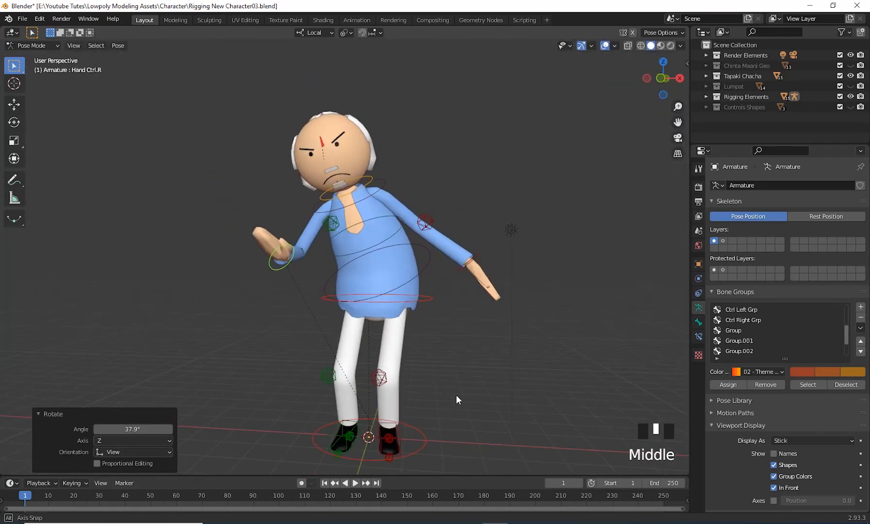
{"action": "middle_click", "coordinate": [444, 274]}
{"action": "middle_click_drag", "start_coordinate": [444, 274], "coordinate": [485, 296], "text": "shift"}
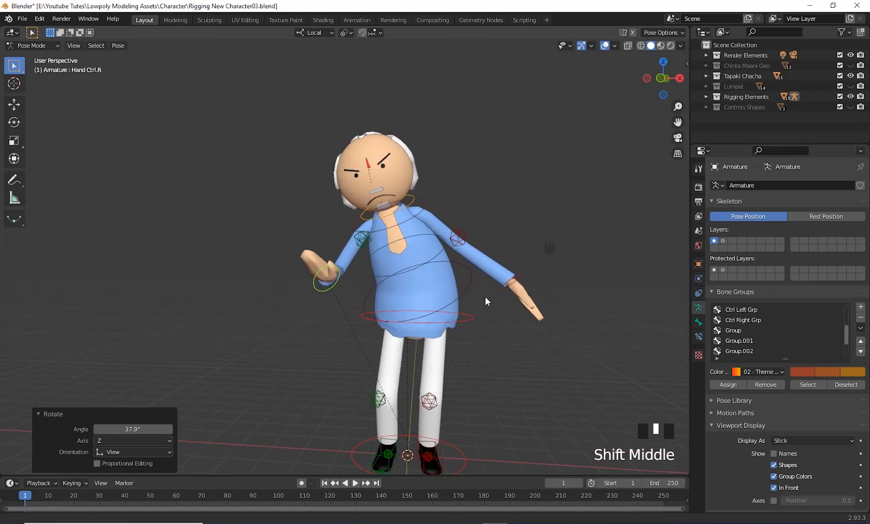
{"action": "left_click", "coordinate": [413, 196]}
{"action": "key", "text": "r"}
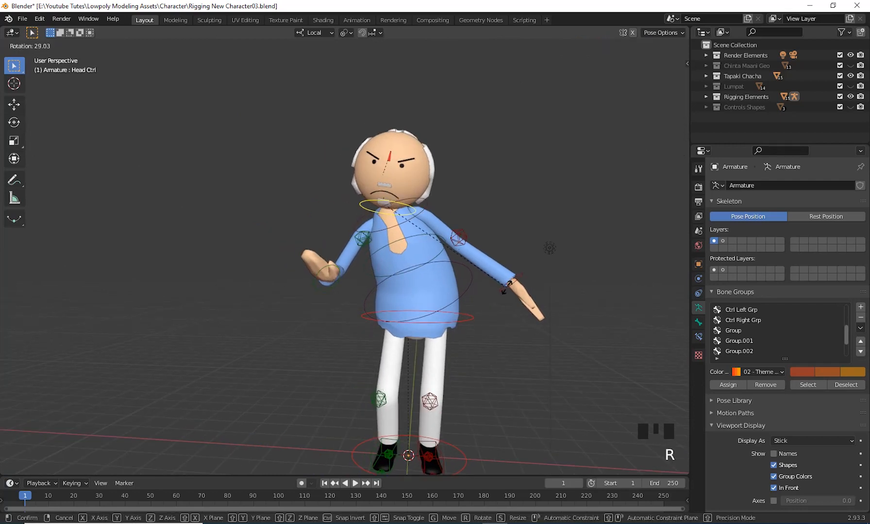
{"action": "left_click", "coordinate": [501, 256]}
Turn the character's head from a side view with a trackball rotation of about -14.3° and 54.4° on Head Ctrl.
{"action": "middle_click_drag", "start_coordinate": [536, 241], "coordinate": [482, 295]}
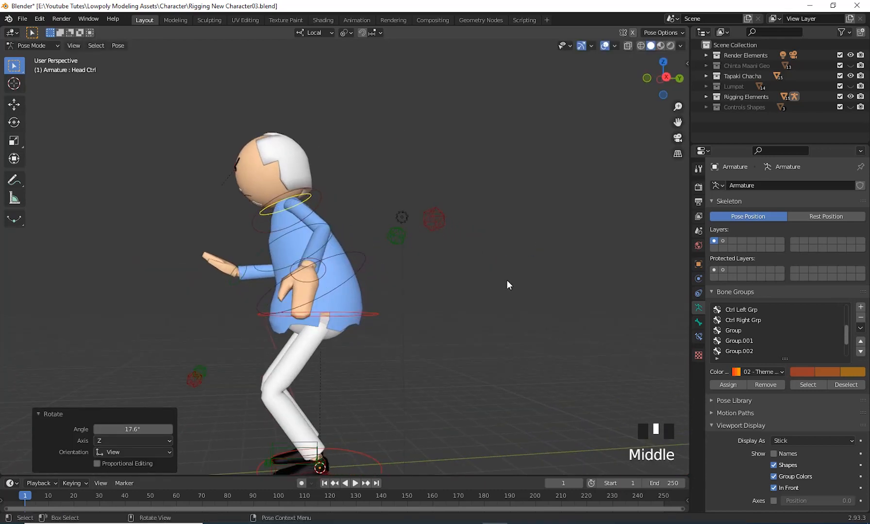
{"action": "key", "text": "r"}
{"action": "key", "text": "r"}
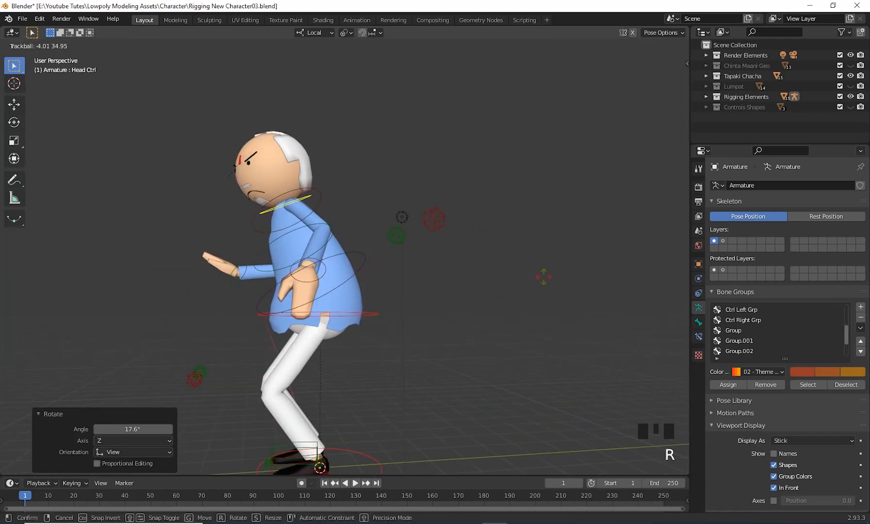
{"action": "left_click", "coordinate": [469, 367]}
Tilt Head Ctrl about -31.9° in the front view and turn it with a trackball rotation of about 24.1° and -66.5°.
{"action": "middle_click_drag", "start_coordinate": [469, 367], "coordinate": [562, 369]}
{"action": "key", "text": "r"}
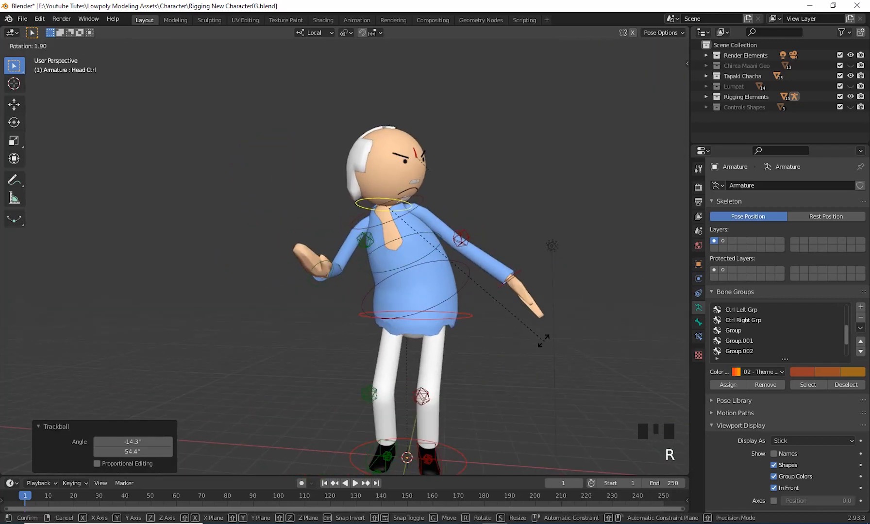
{"action": "left_click", "coordinate": [570, 240]}
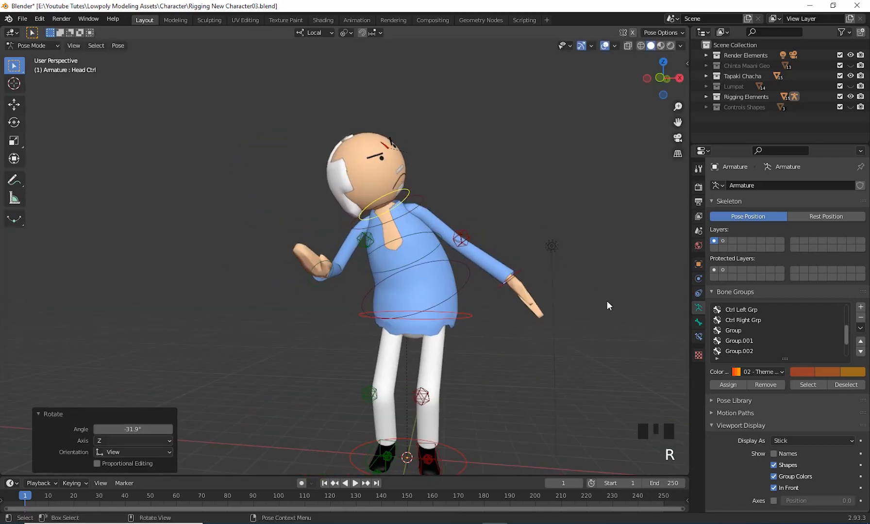
{"action": "key", "text": "r"}
{"action": "key", "text": "r"}
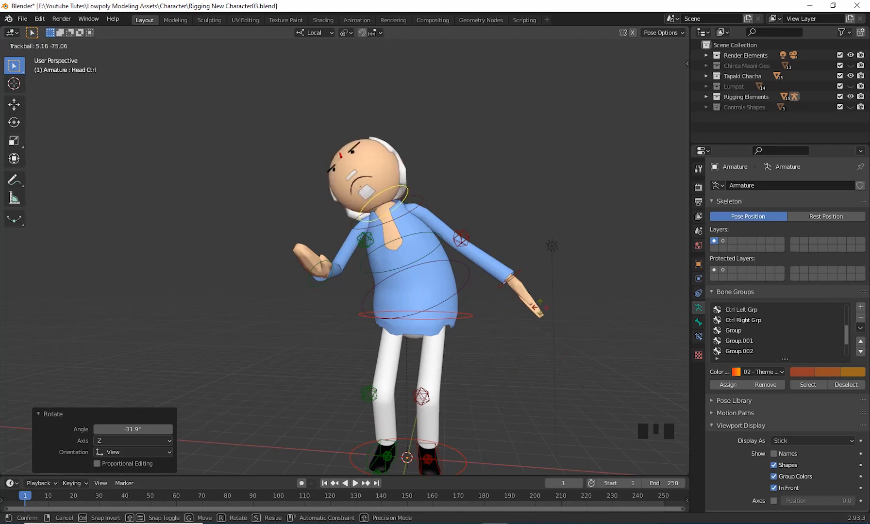
{"action": "left_click", "coordinate": [543, 372]}
Examine the posed character from slightly different front angles.
{"action": "middle_click_drag", "start_coordinate": [542, 372], "coordinate": [471, 359]}
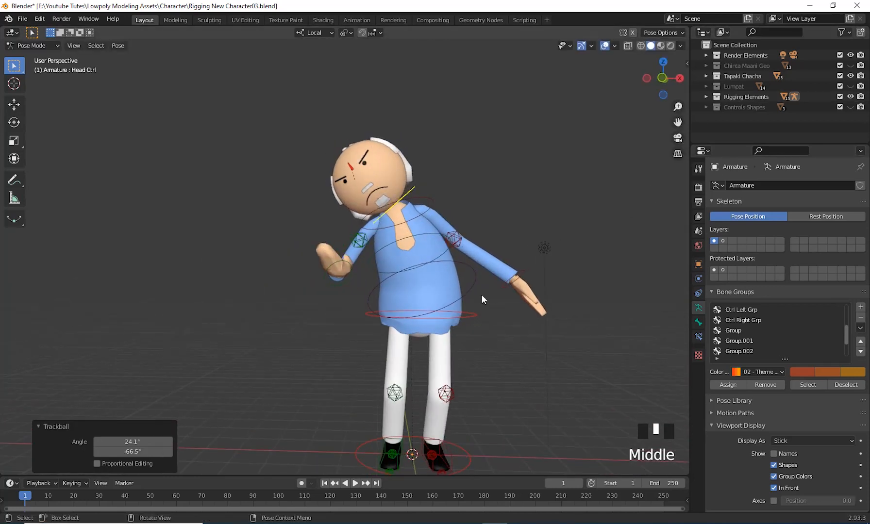
{"action": "middle_click_drag", "start_coordinate": [481, 294], "coordinate": [480, 359]}
{"action": "scroll", "coordinate": [486, 394], "scroll_direction": "up", "scroll_amount": 1}
{"action": "mouse_move", "coordinate": [486, 394]}
{"action": "middle_mouse_down", "text": "shift"}
{"action": "mouse_move", "coordinate": [486, 379]}
{"action": "mouse_move", "coordinate": [488, 396]}
{"action": "middle_mouse_up", "text": "shift"}
{"action": "scroll", "coordinate": [486, 378], "scroll_direction": "up", "scroll_amount": 1}
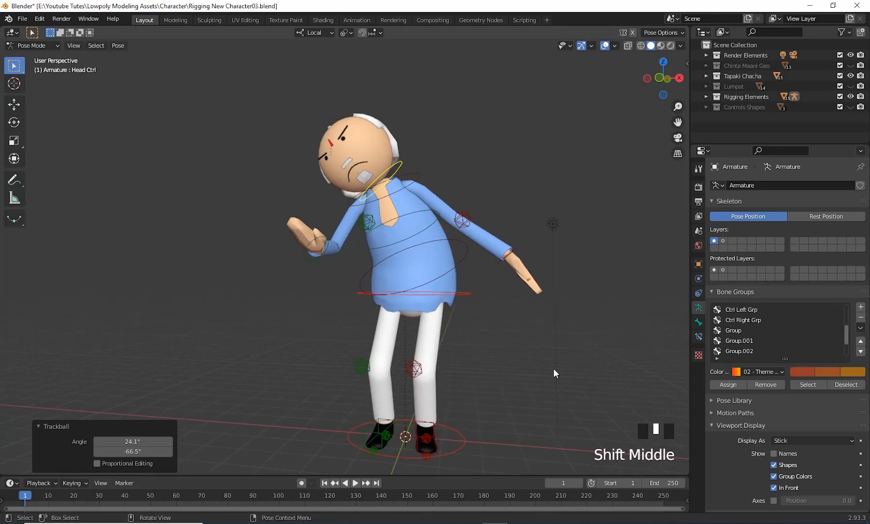
{"action": "middle_click_drag", "start_coordinate": [554, 368], "coordinate": [526, 373], "text": "shift"}
{"action": "middle_click", "coordinate": [526, 372], "text": "shift"}
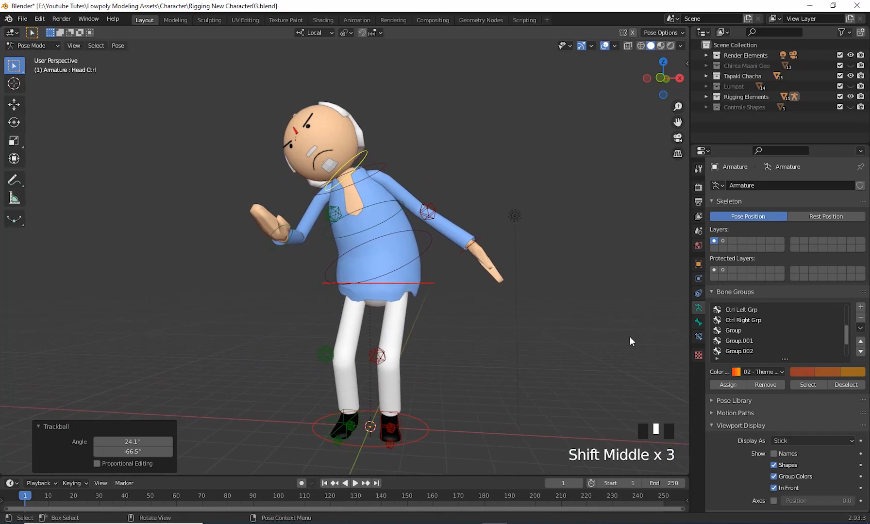